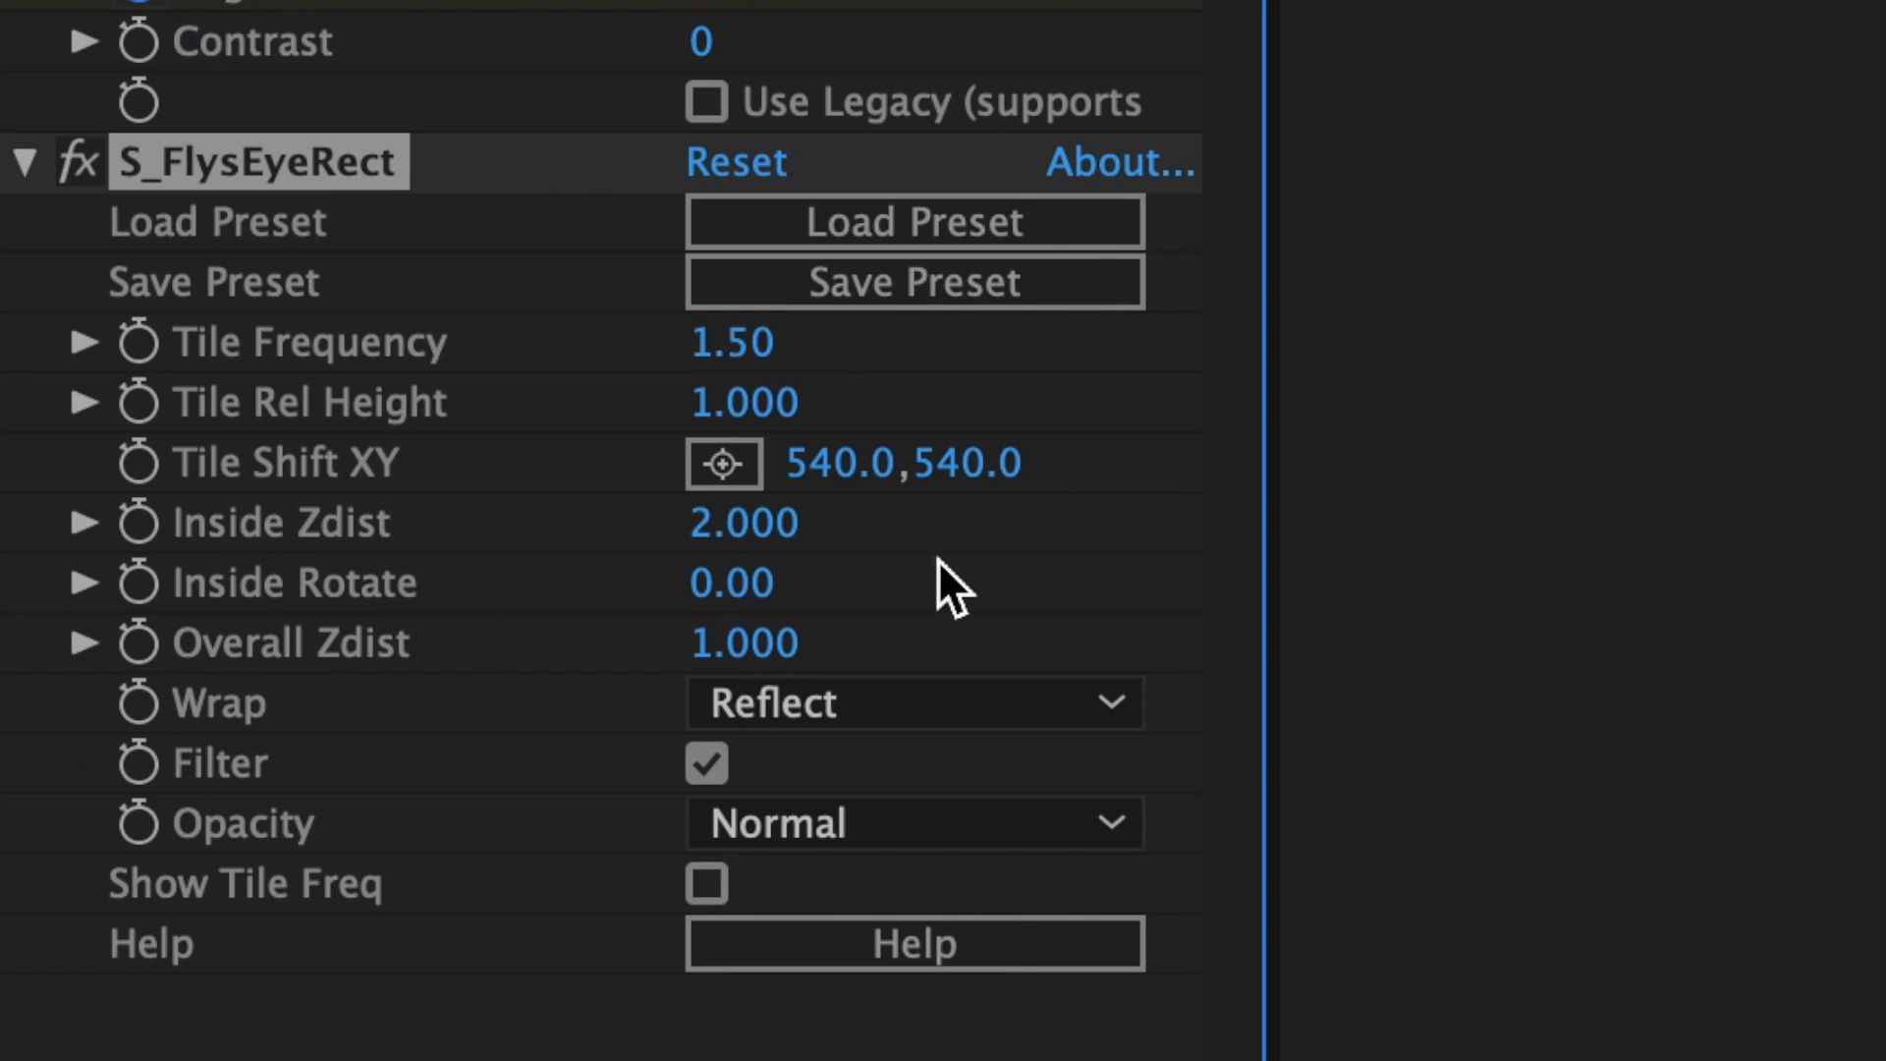
Step: Set Inside Zdist to 1 in the S_FlysEyeRect effect and start keyframing Inside Rotate at frame 4
{"action": "left_click", "coordinate": [759, 533]}
{"action": "type", "text": "1"}
{"action": "key", "text": "Return"}
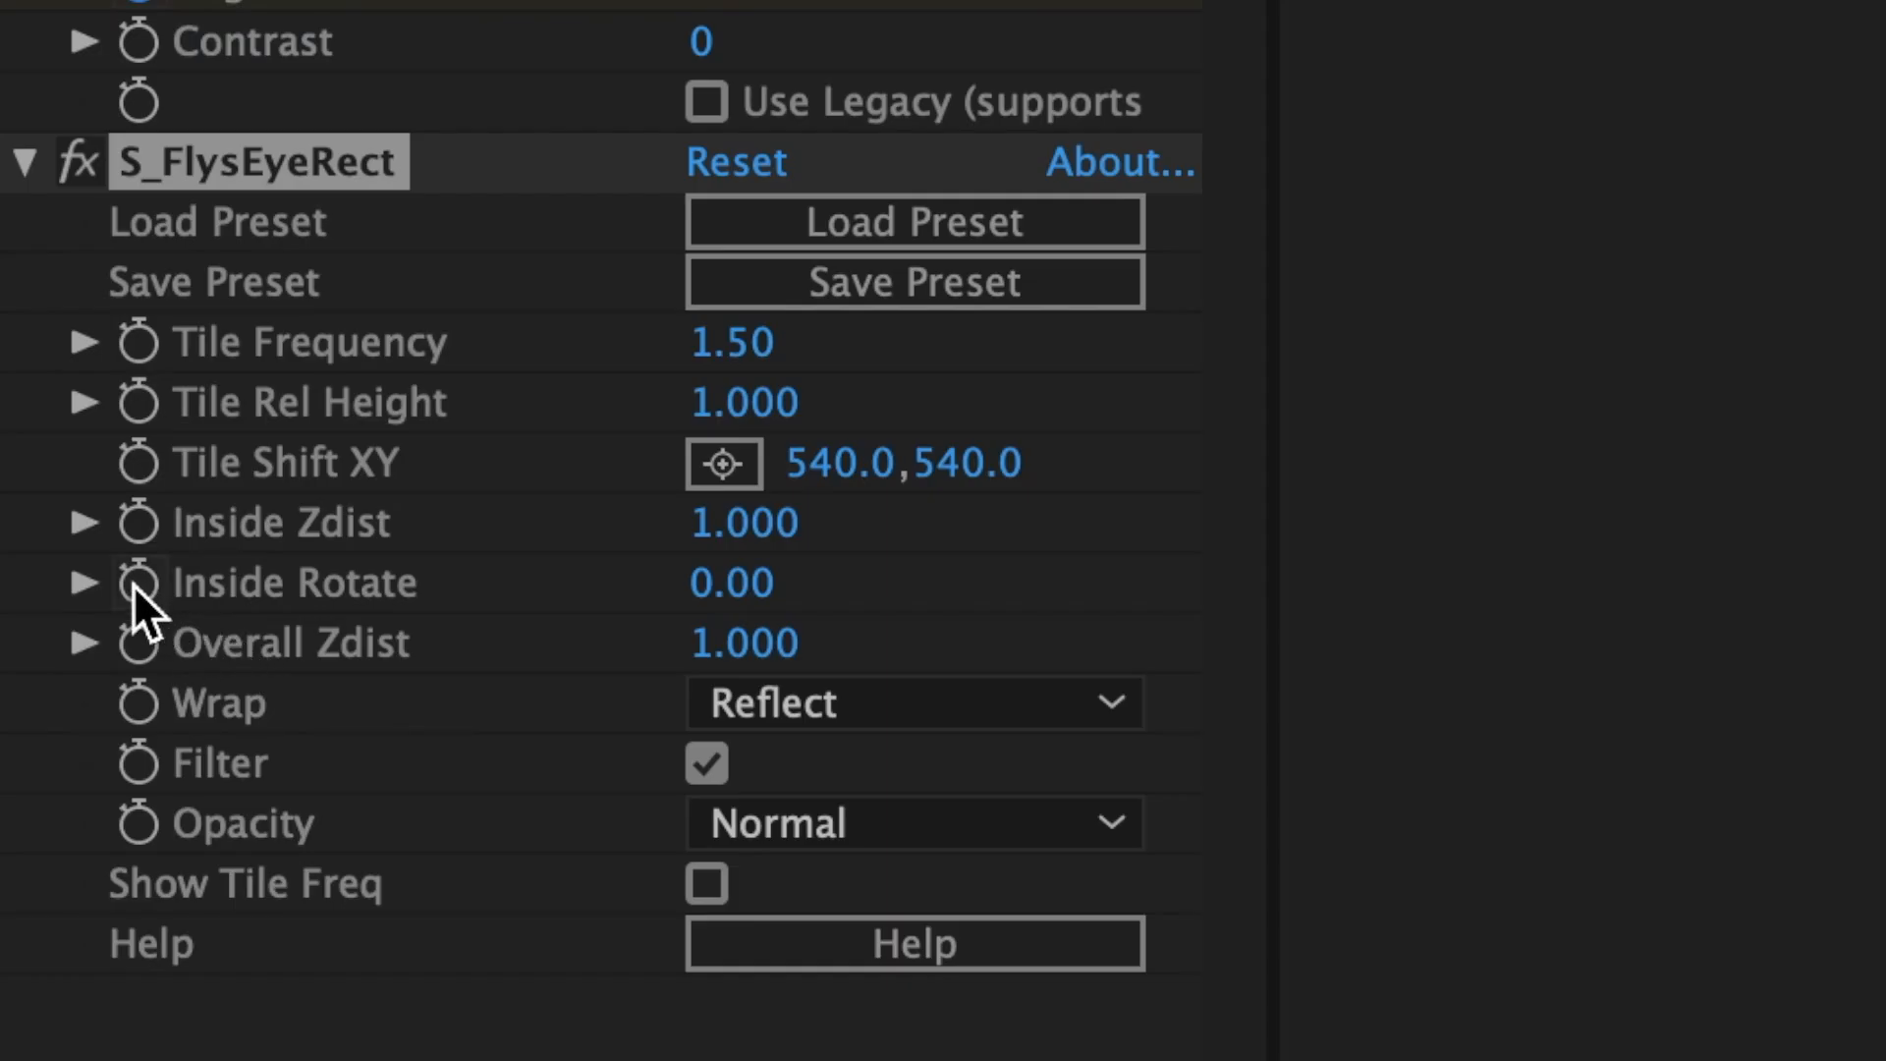
{"action": "left_click", "coordinate": [137, 583]}
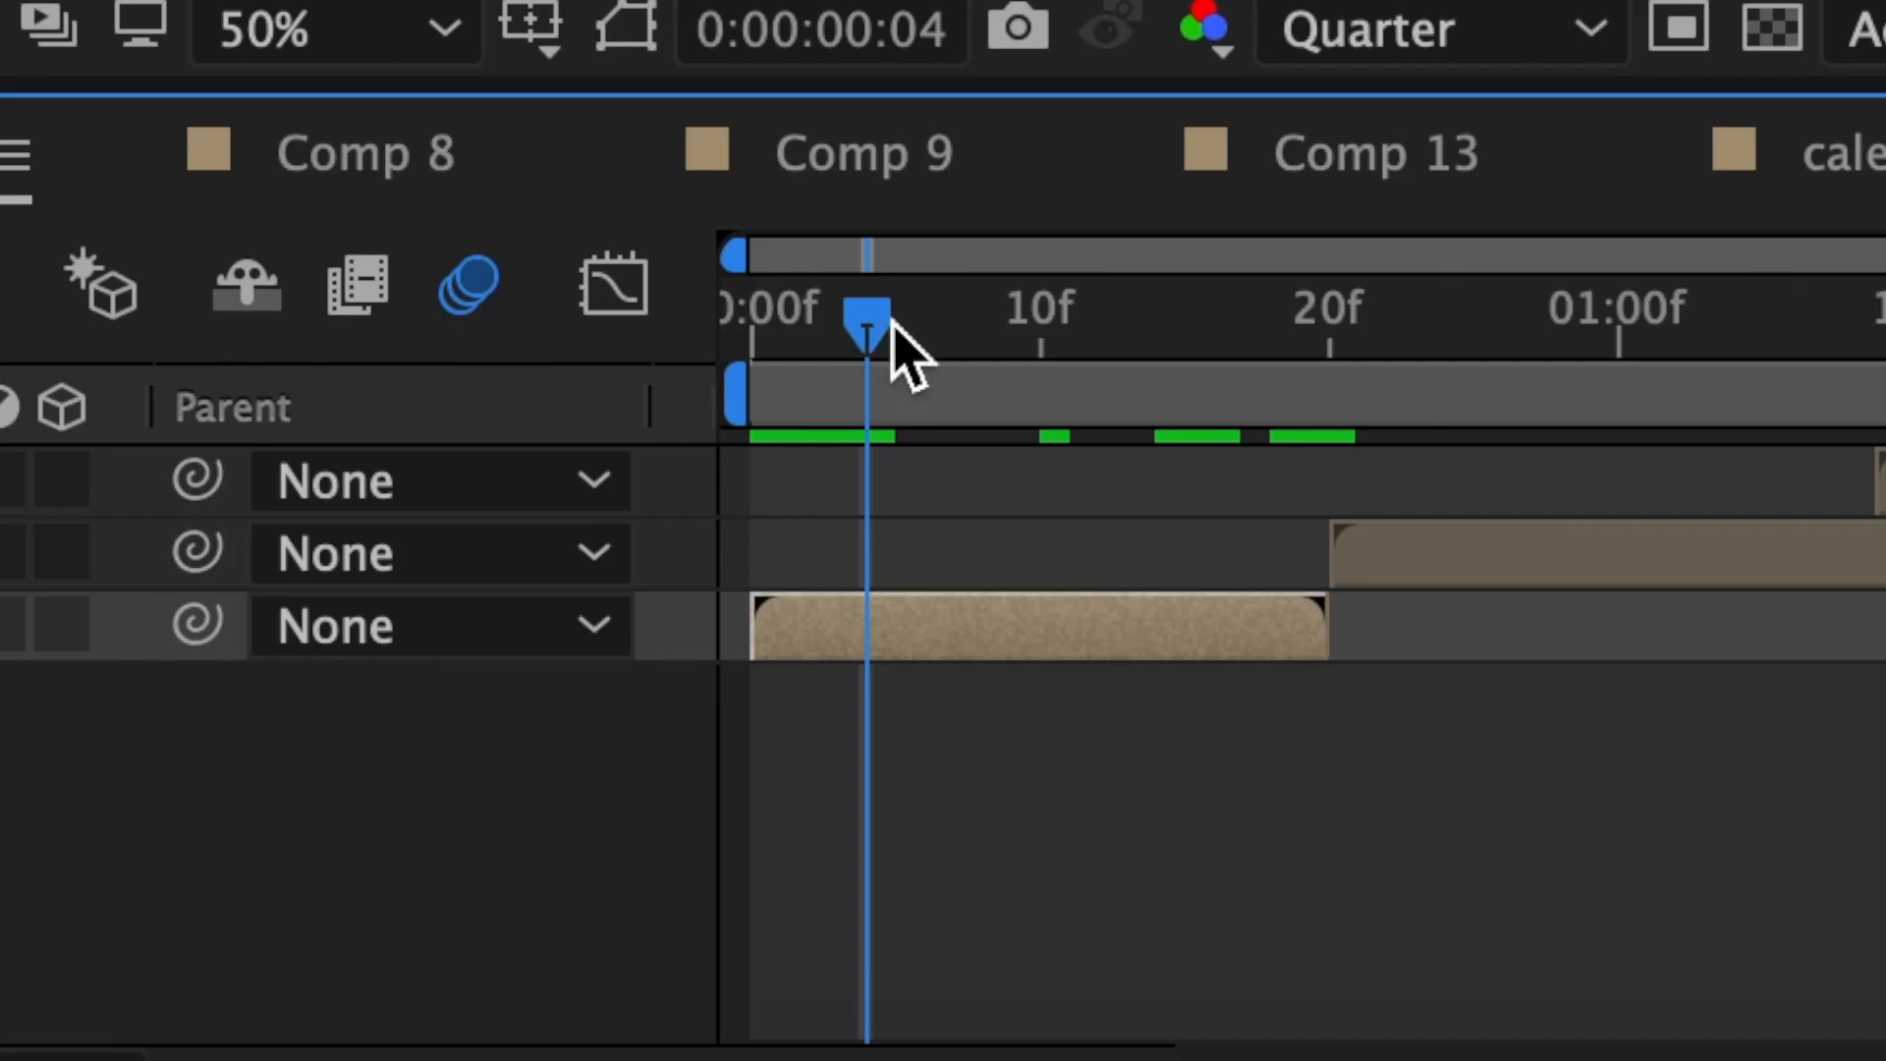
Step: Add an Inside Rotate keyframe of -40 on the first clip's last frame, 0:00:00:19
{"action": "left_click_drag", "start_coordinate": [888, 320], "coordinate": [1304, 338]}
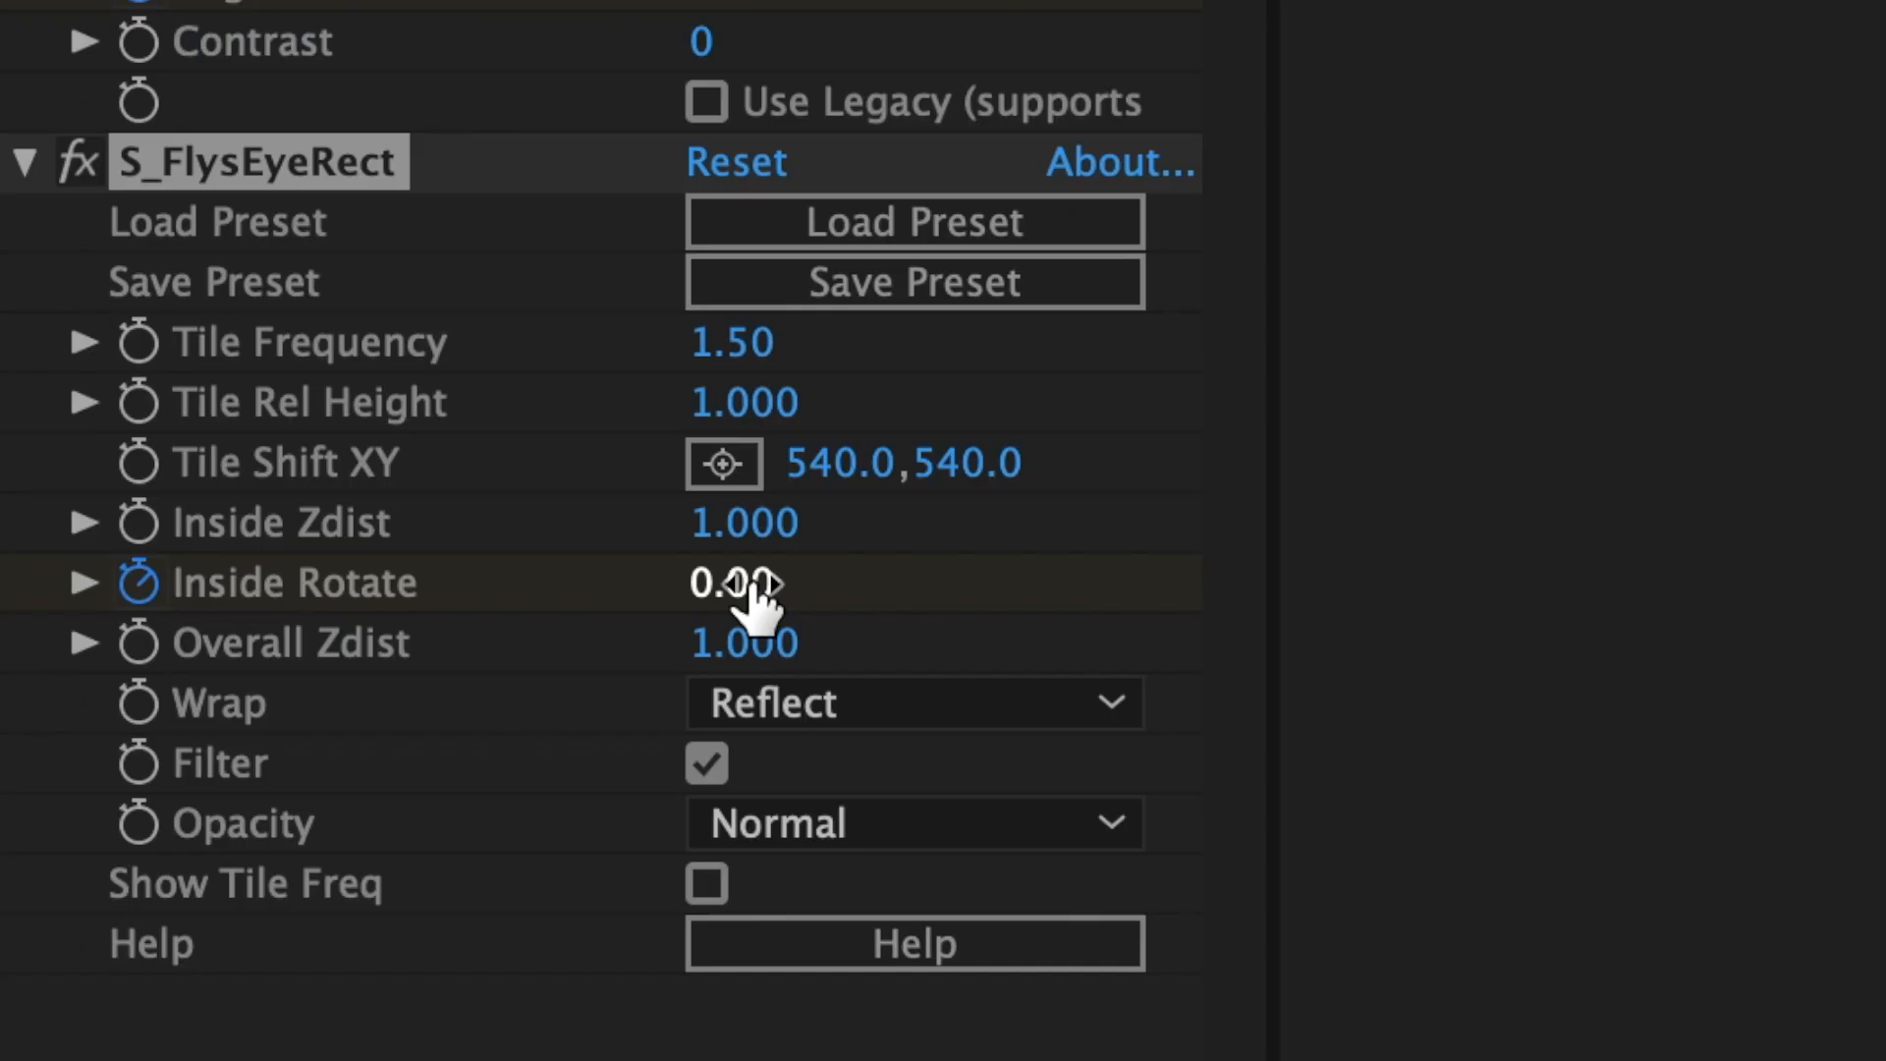
{"action": "left_click", "coordinate": [751, 586]}
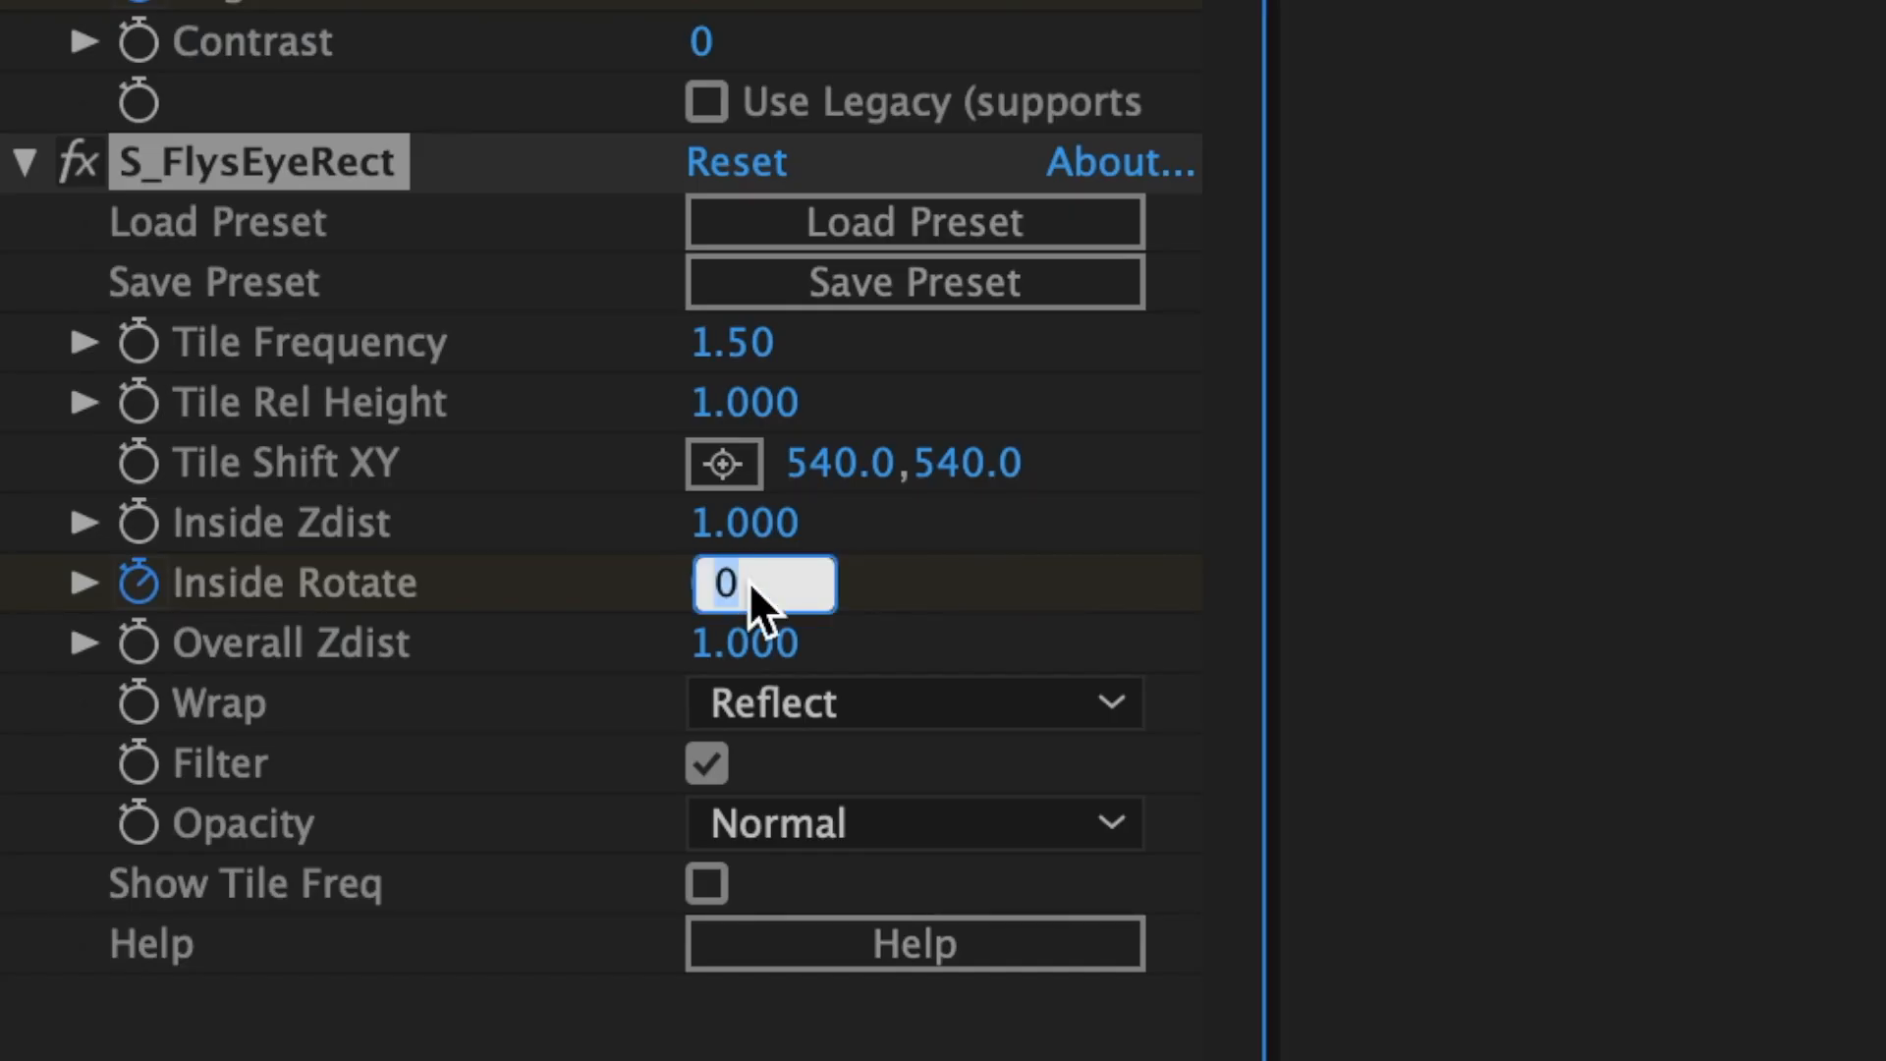
{"action": "type", "text": "-40"}
{"action": "key", "text": "Return"}
Step: Reveal the first clip's S_FlysEyeRect keyframes in the timeline and apply Easy Ease to both Inside Rotate keyframes
{"action": "left_click", "coordinate": [279, 634]}
{"action": "left_click", "coordinate": [344, 696]}
{"action": "left_click", "coordinate": [407, 825]}
{"action": "left_click_drag", "start_coordinate": [963, 745], "coordinate": [383, 831]}
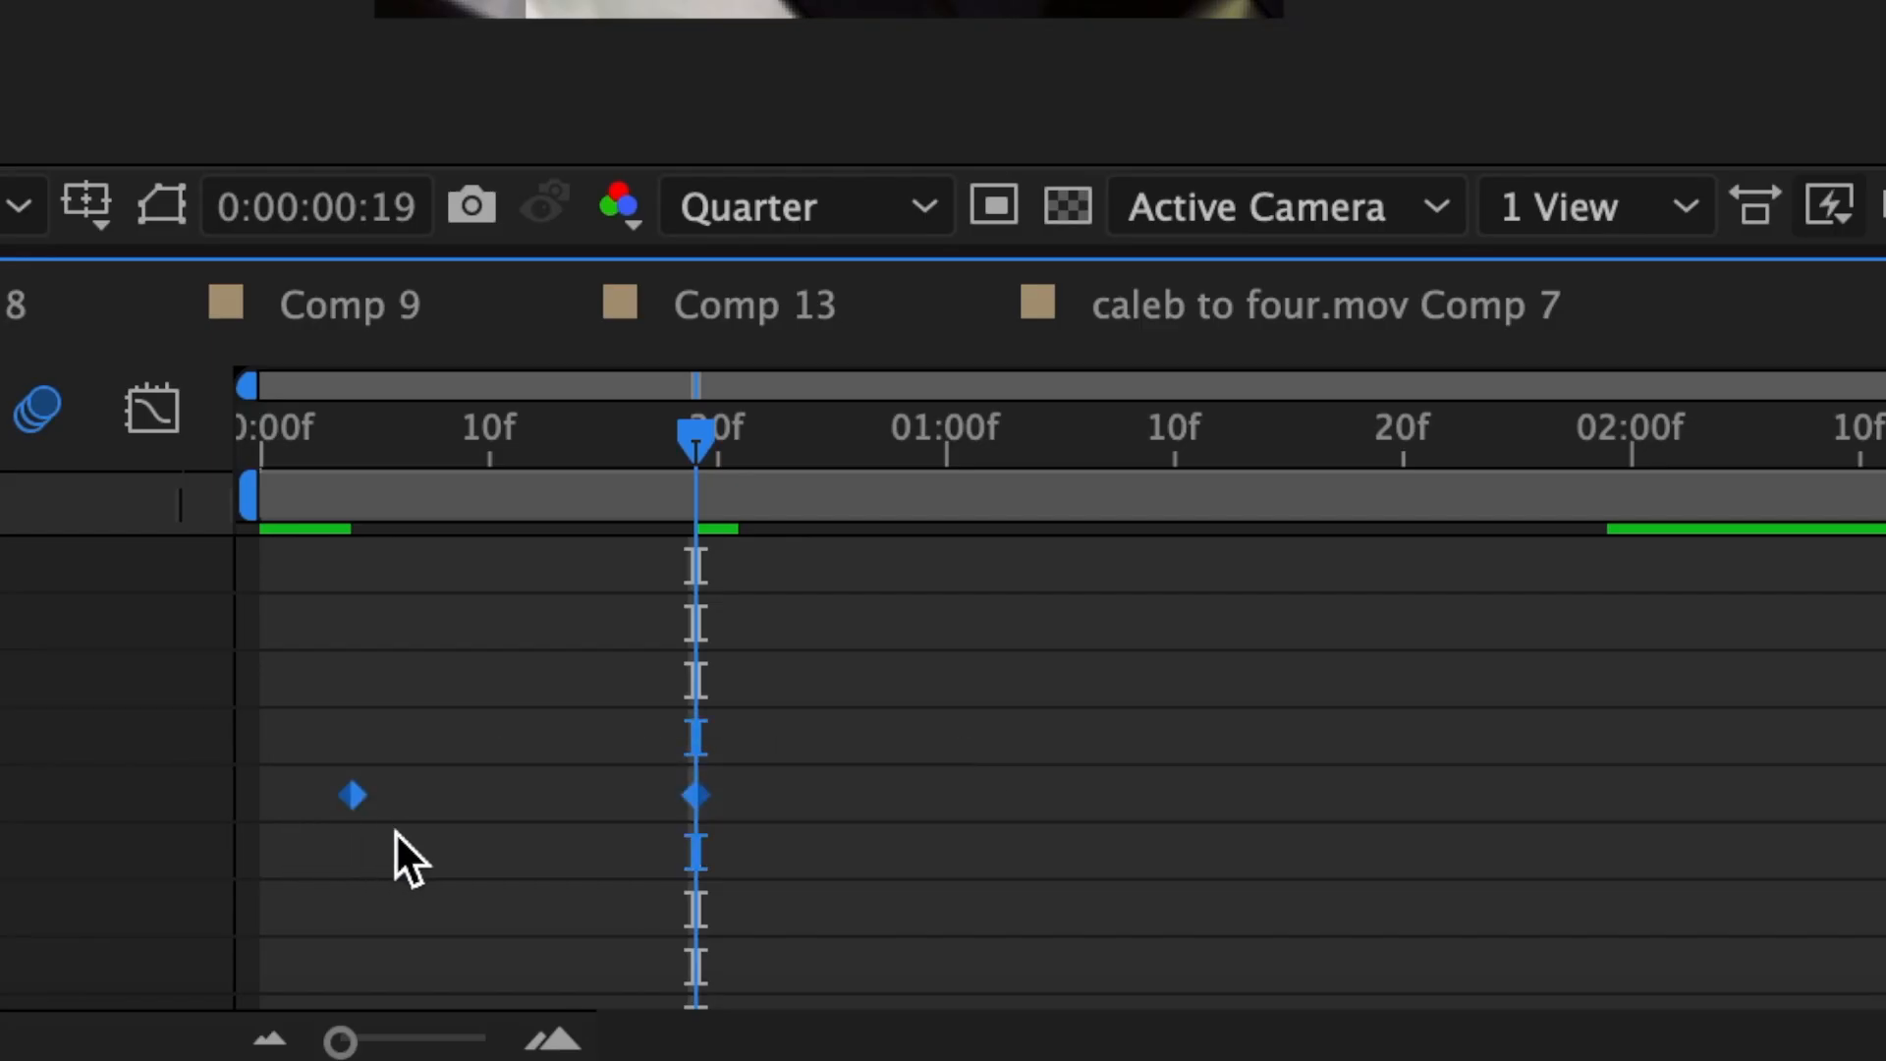
{"action": "right_click", "coordinate": [351, 795]}
{"action": "mouse_move", "coordinate": [432, 1012]}
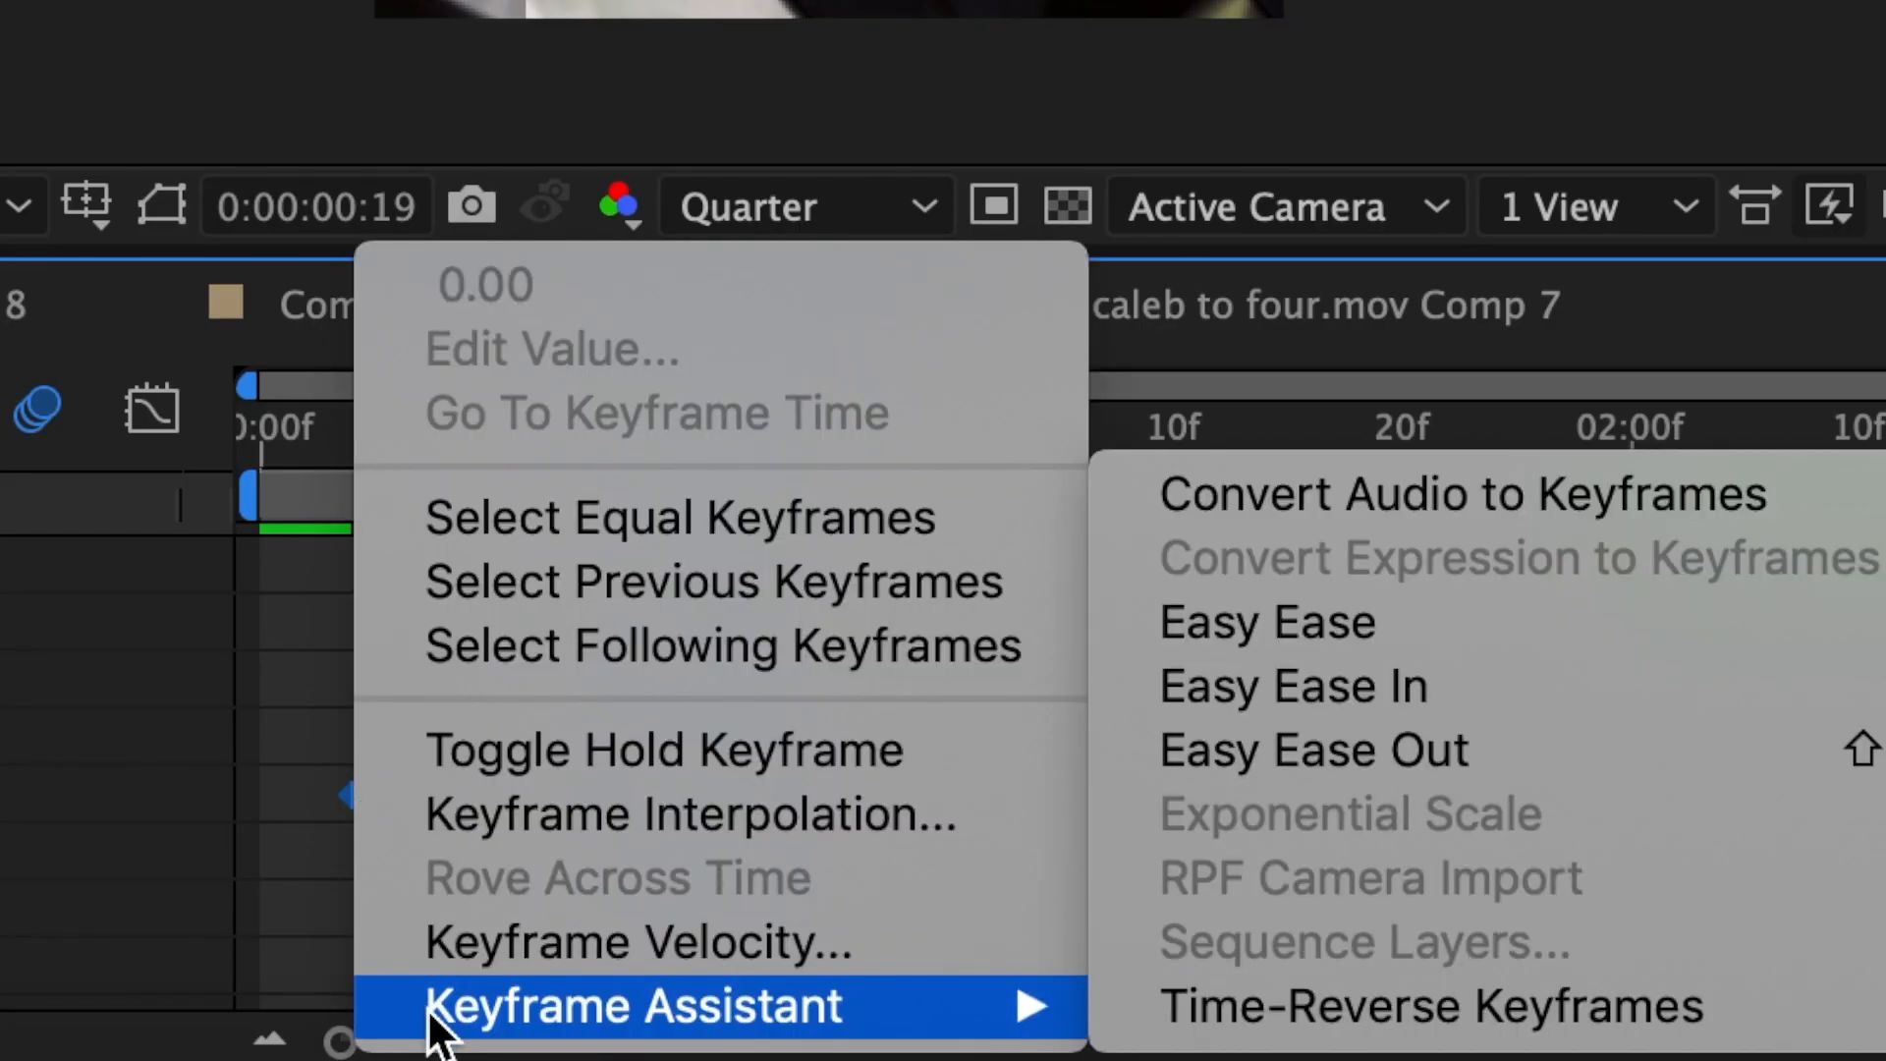
{"action": "left_click", "coordinate": [1294, 627]}
Step: Shape the first clip's Inside Rotate curve in the graph editor so the rotation starts slowly and speeds up steeply at the end
{"action": "left_click", "coordinate": [152, 409]}
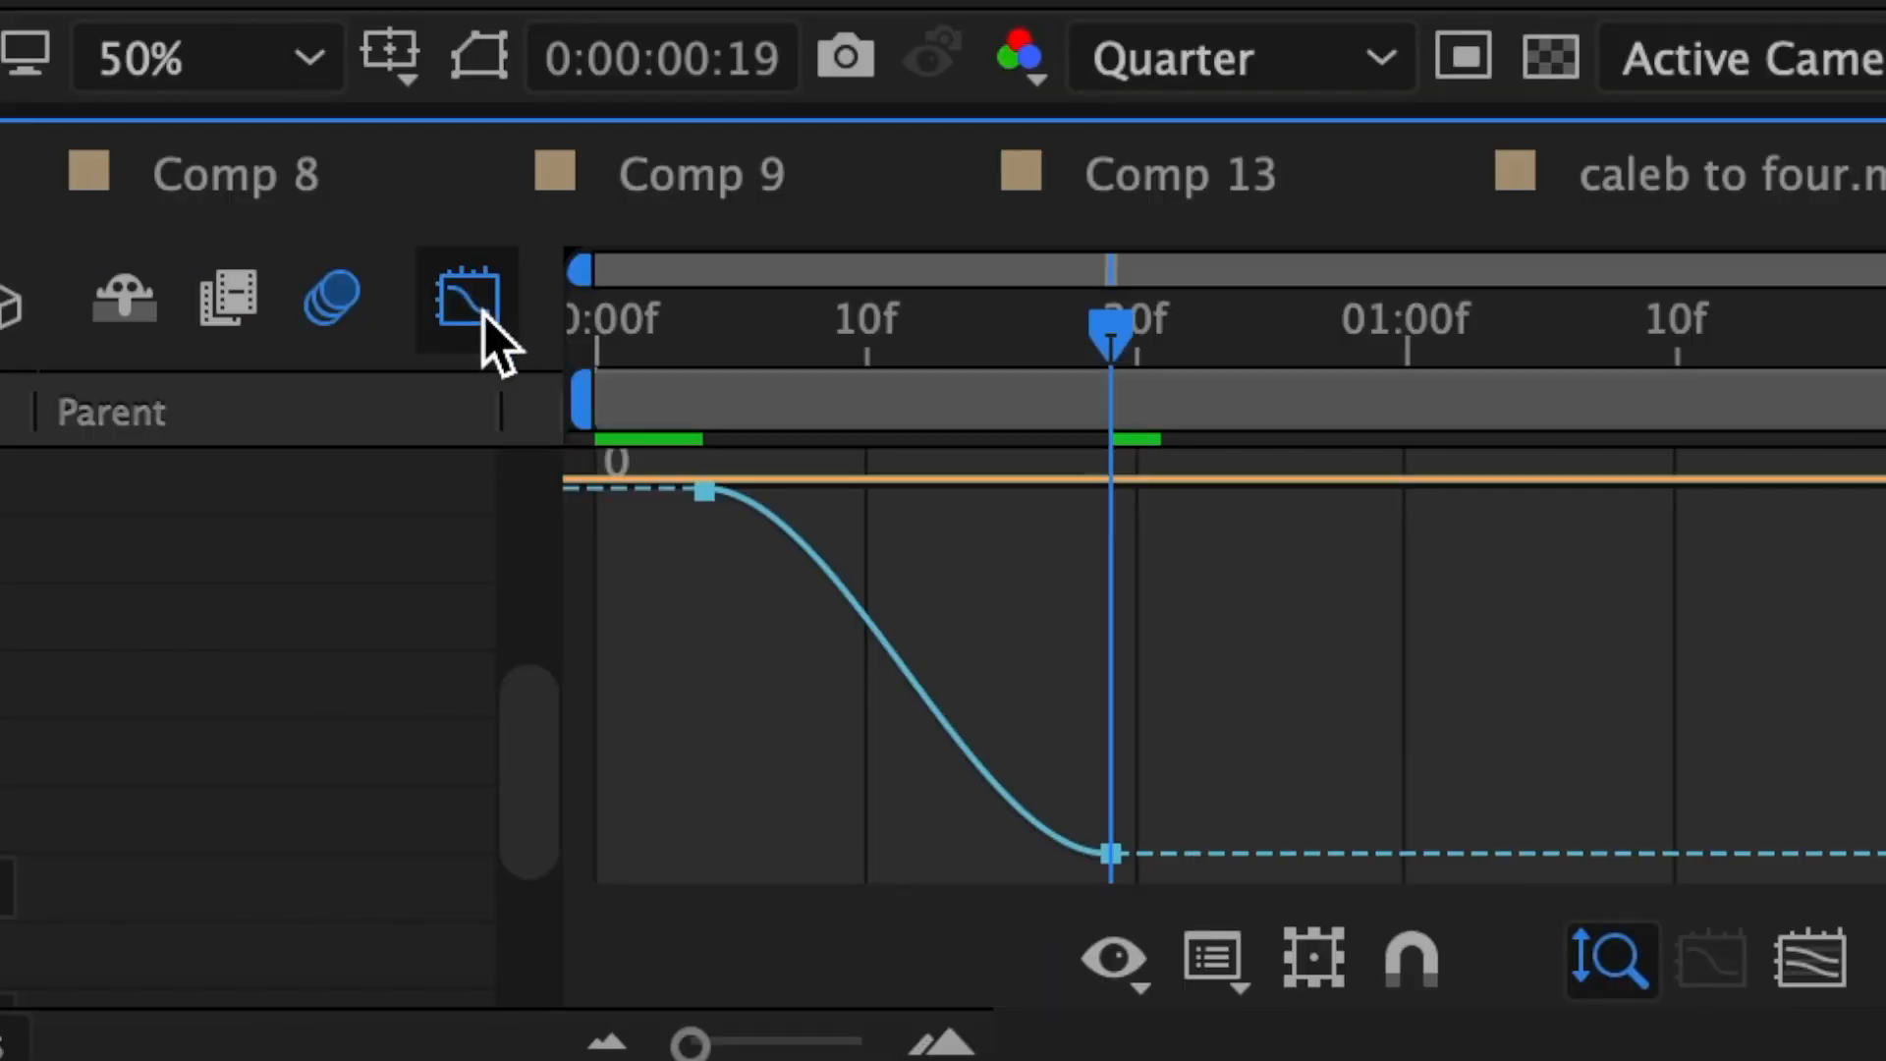
{"action": "left_click", "coordinate": [1113, 854]}
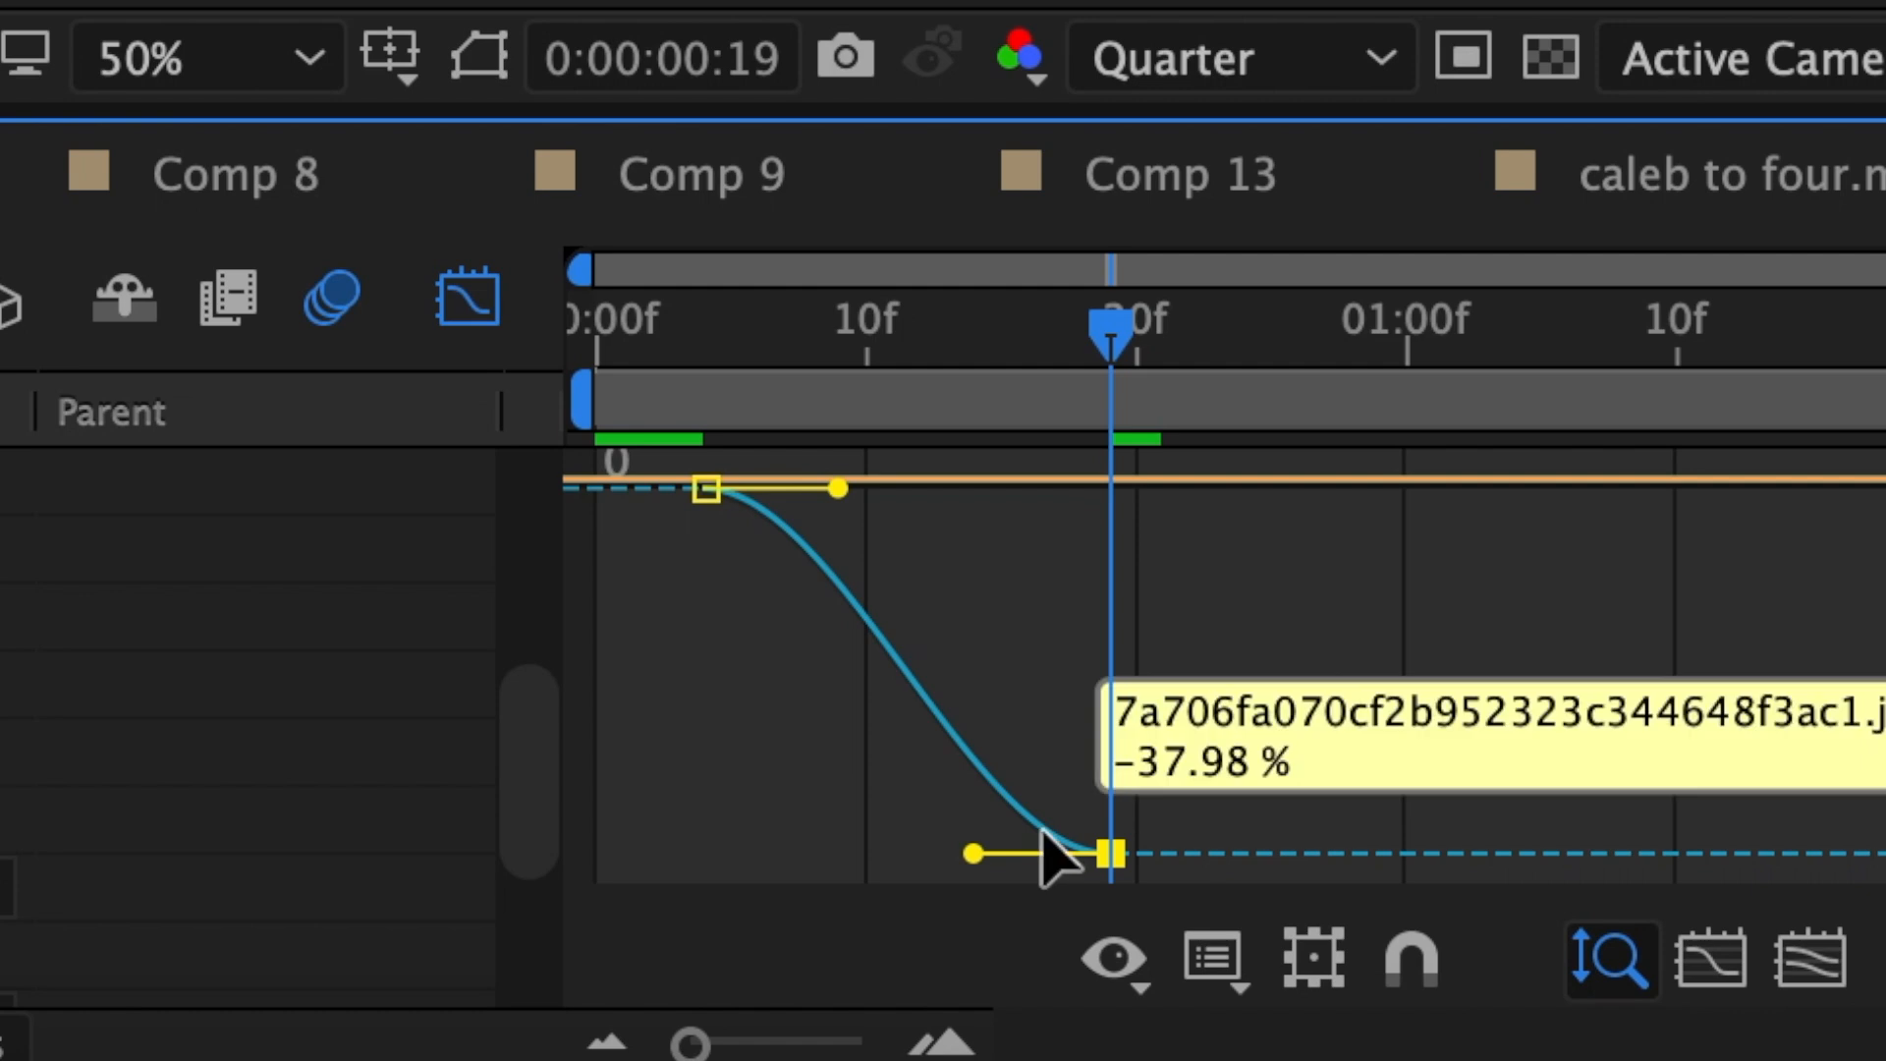
{"action": "left_click_drag", "start_coordinate": [972, 852], "coordinate": [1246, 602]}
{"action": "left_click_drag", "start_coordinate": [840, 491], "coordinate": [996, 488]}
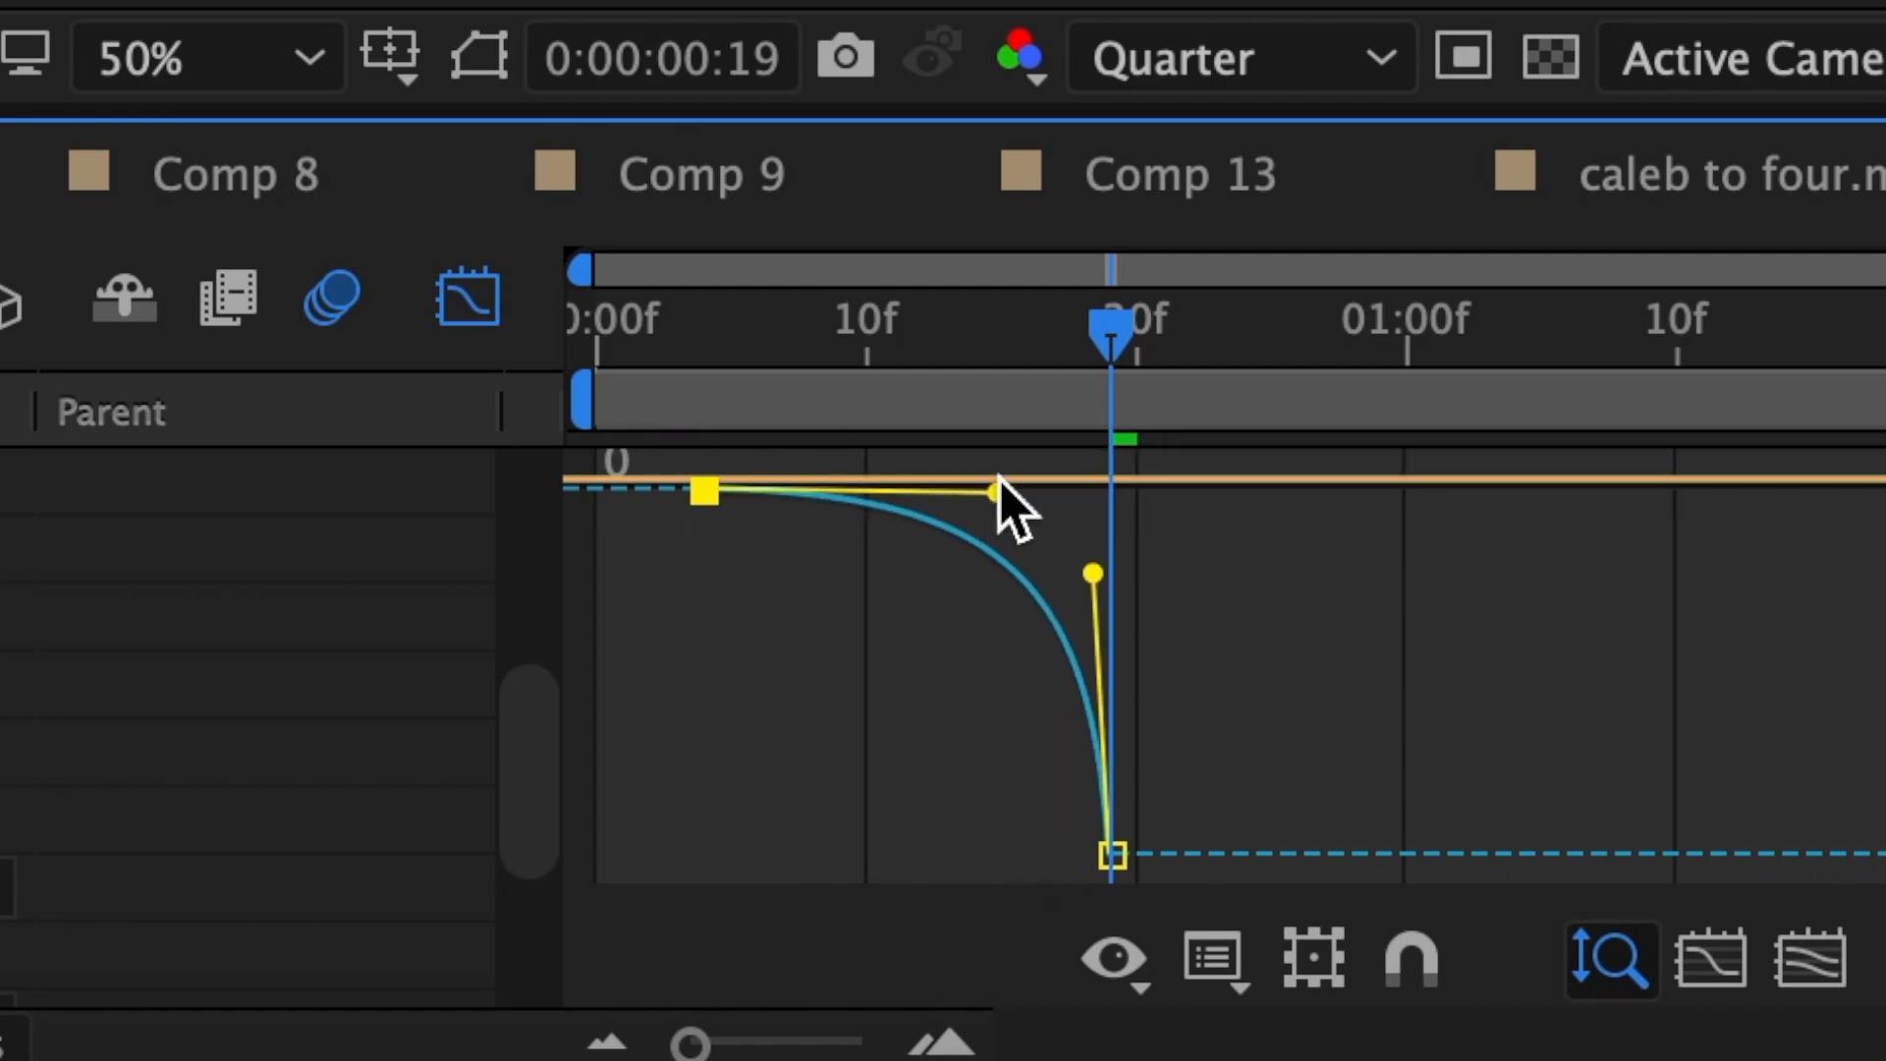
{"action": "key", "text": "shift+F3"}
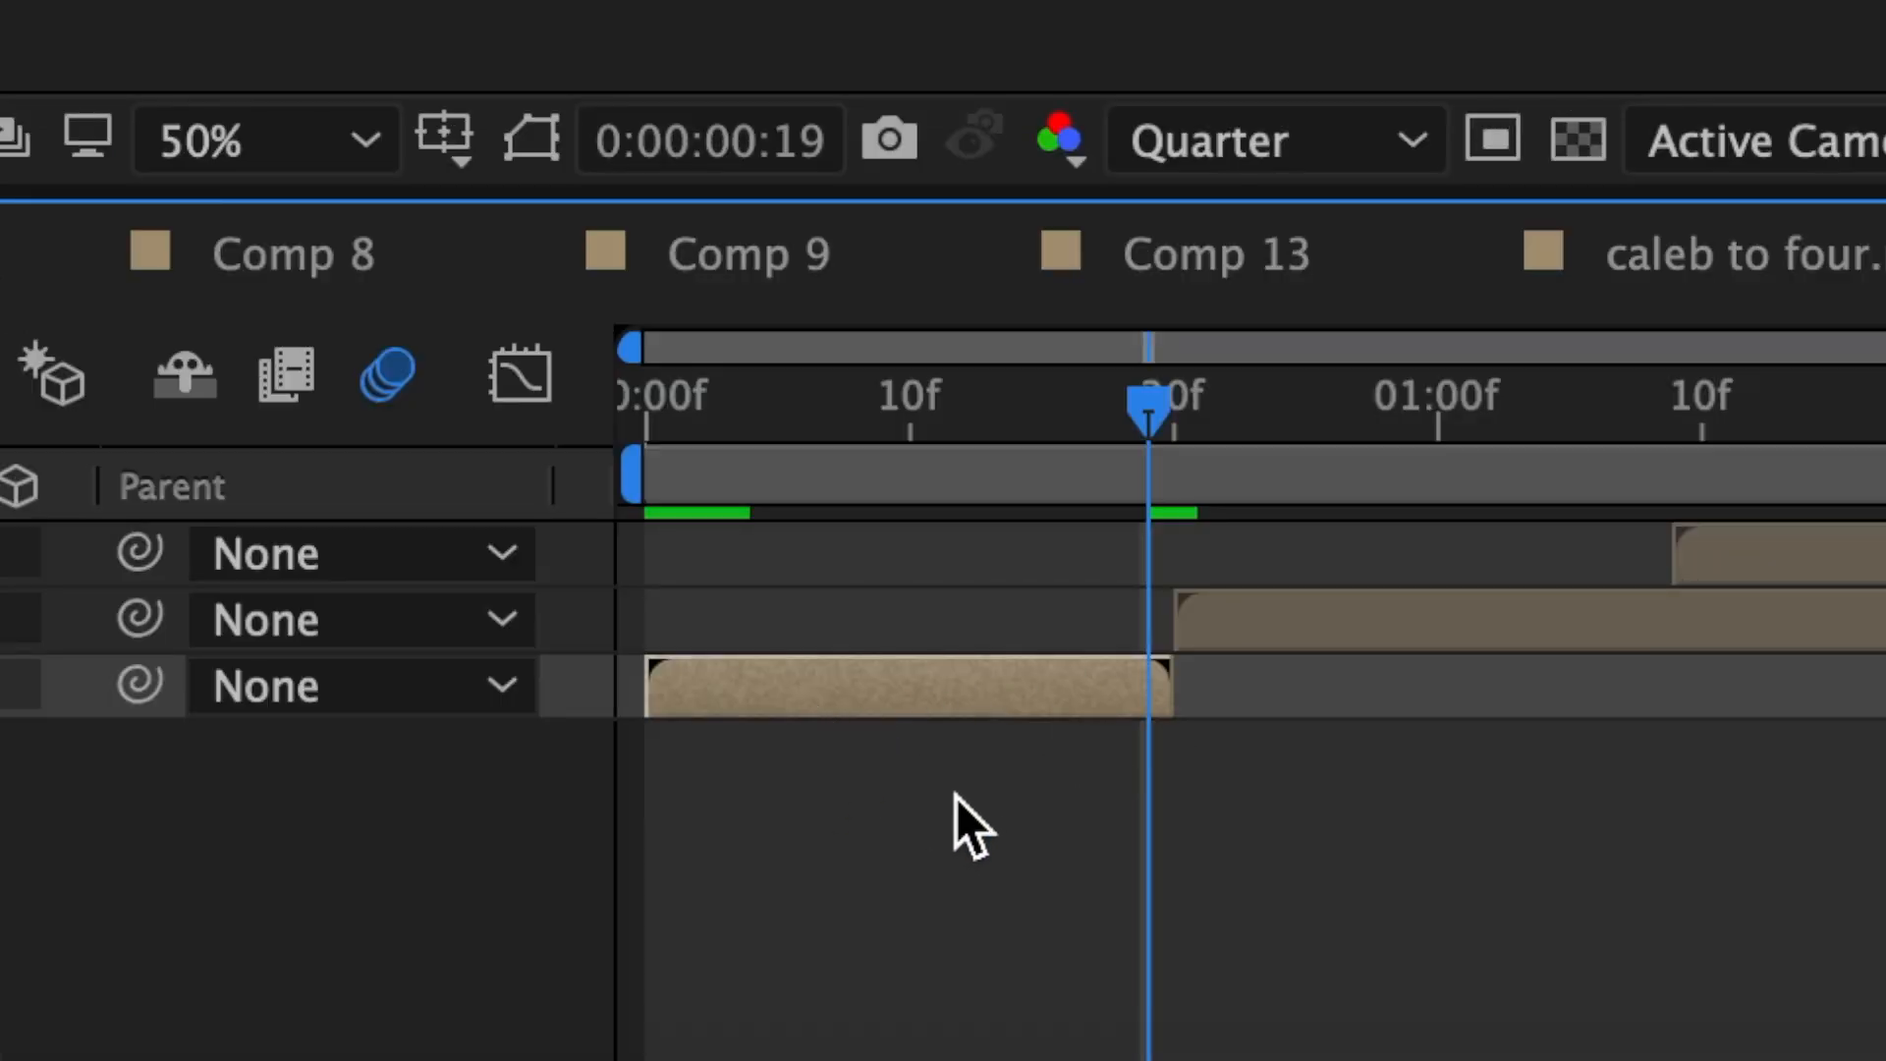
Step: Pre-compose the first clip's layer, moving all attributes into the new composition
{"action": "right_click", "coordinate": [931, 698]}
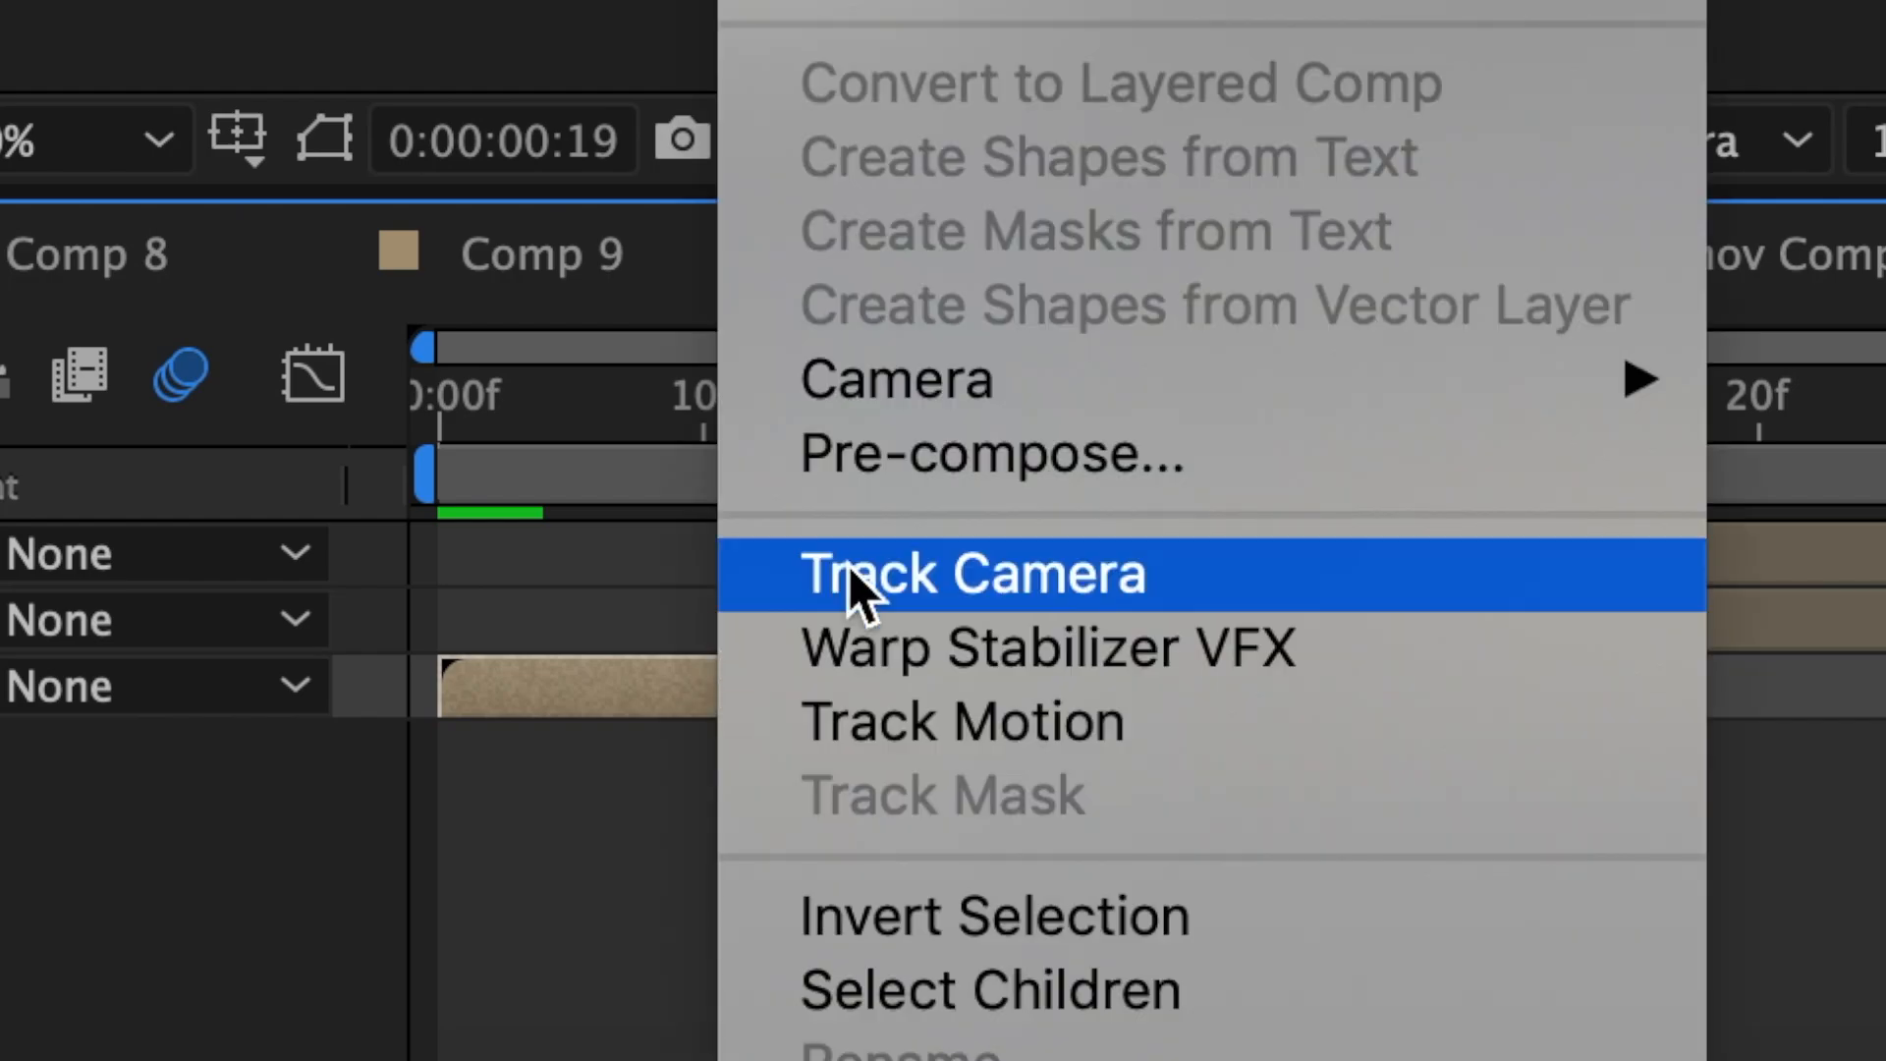
{"action": "left_click", "coordinate": [954, 479]}
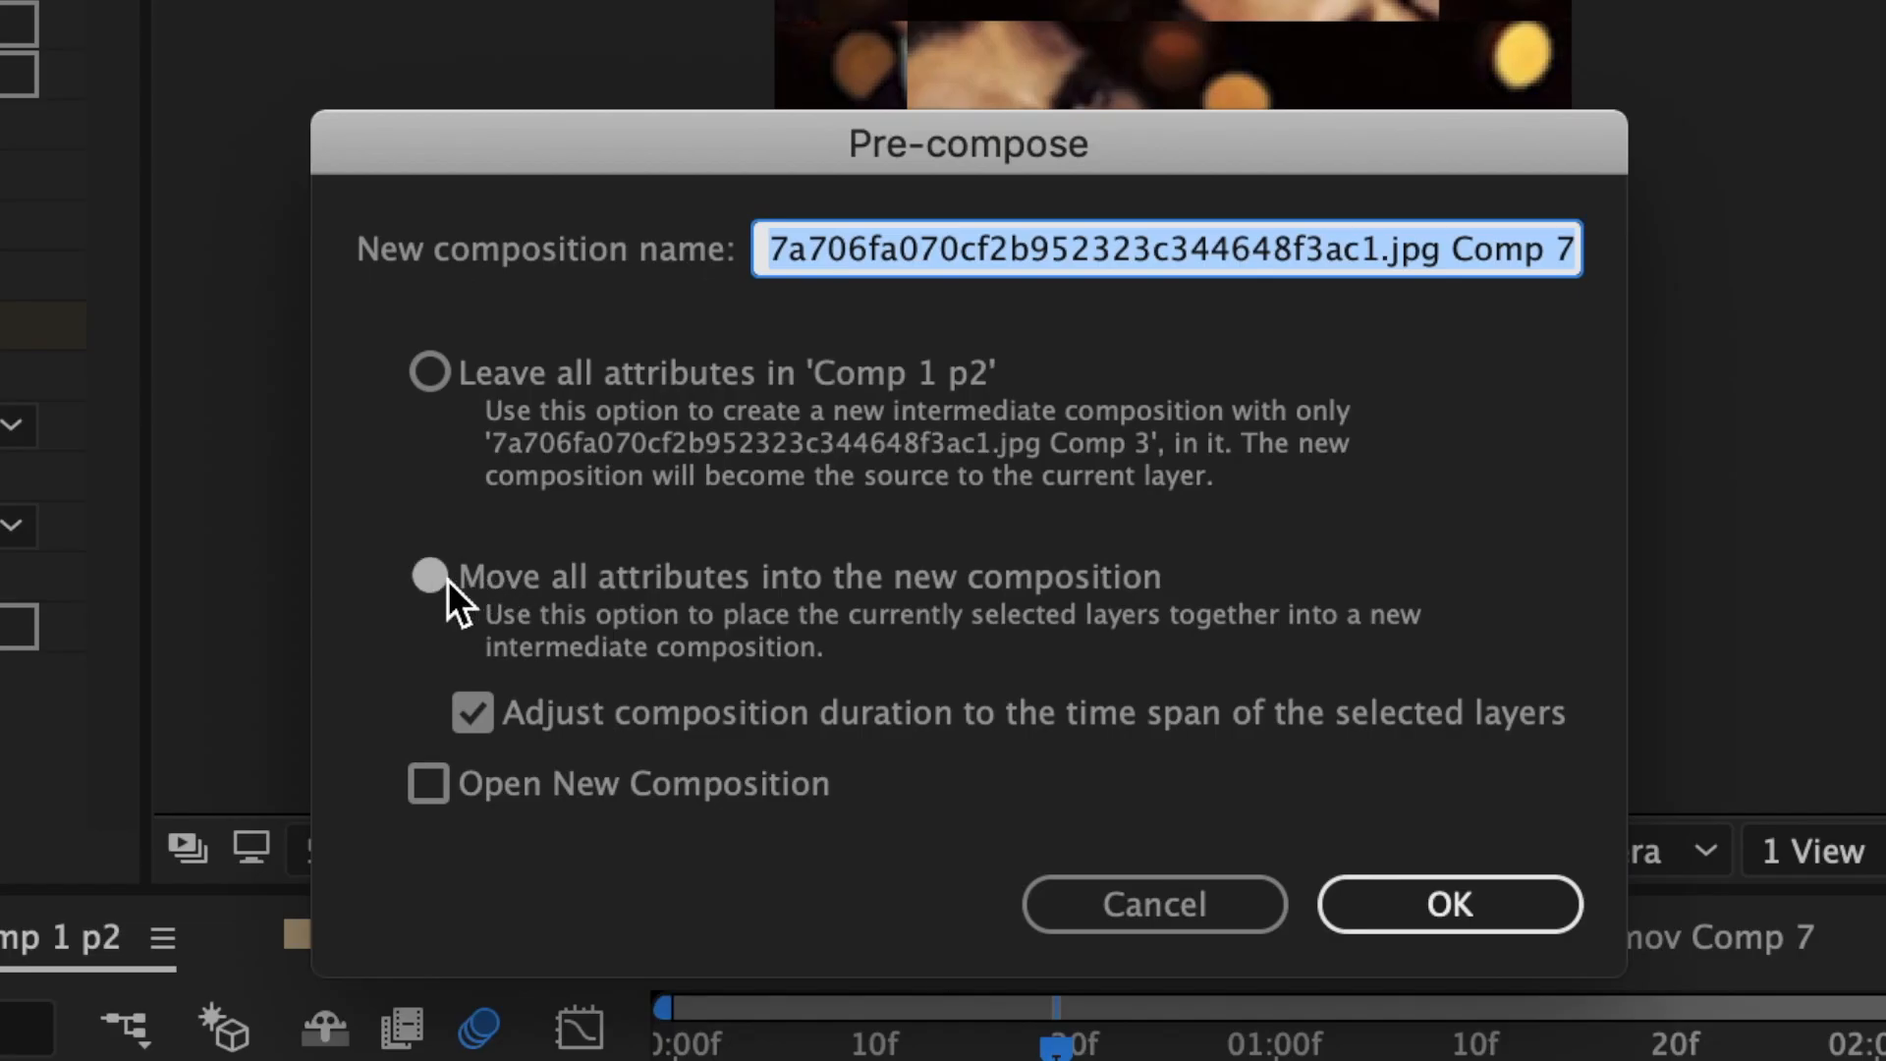
{"action": "left_click", "coordinate": [1493, 919]}
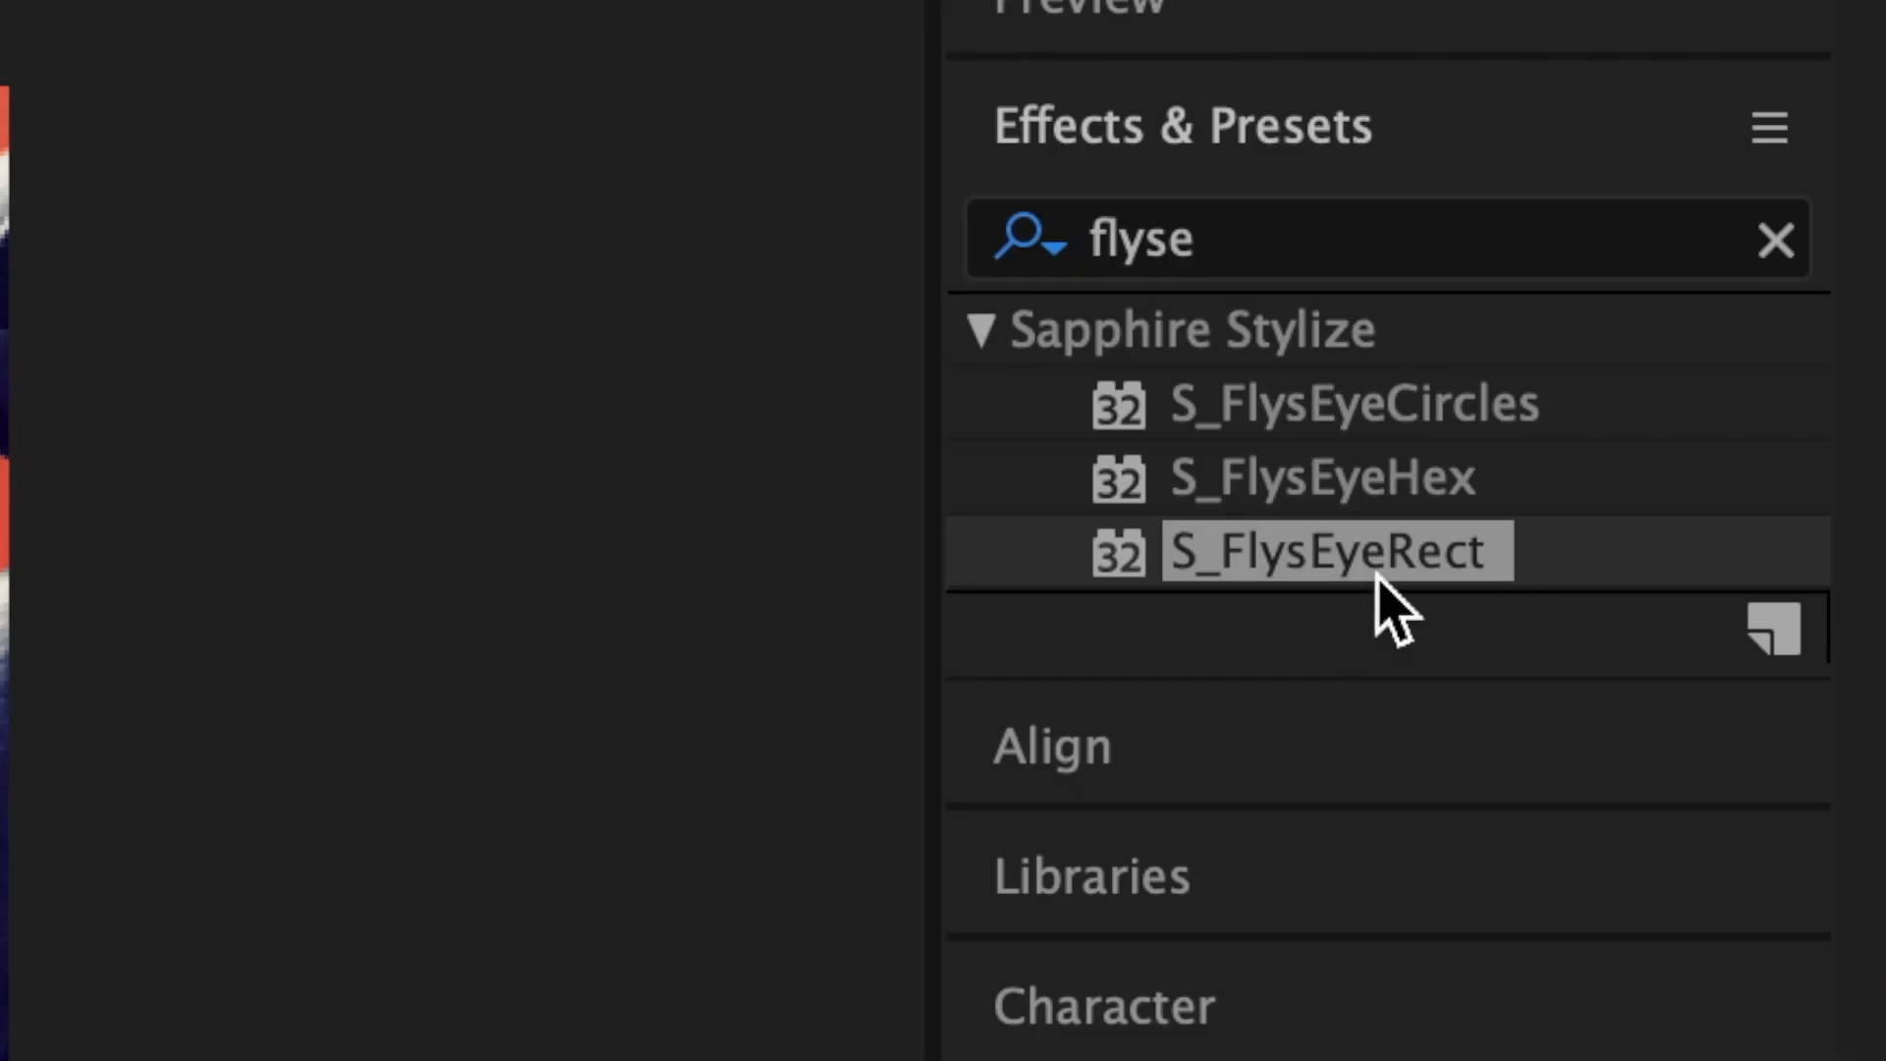
Step: Apply S_FlysEyeRect to the clip on layer 2 and set its Tile Frequency to 1.50 and Inside Zdist to 1
{"action": "left_click_drag", "start_coordinate": [1376, 573], "coordinate": [1070, 791]}
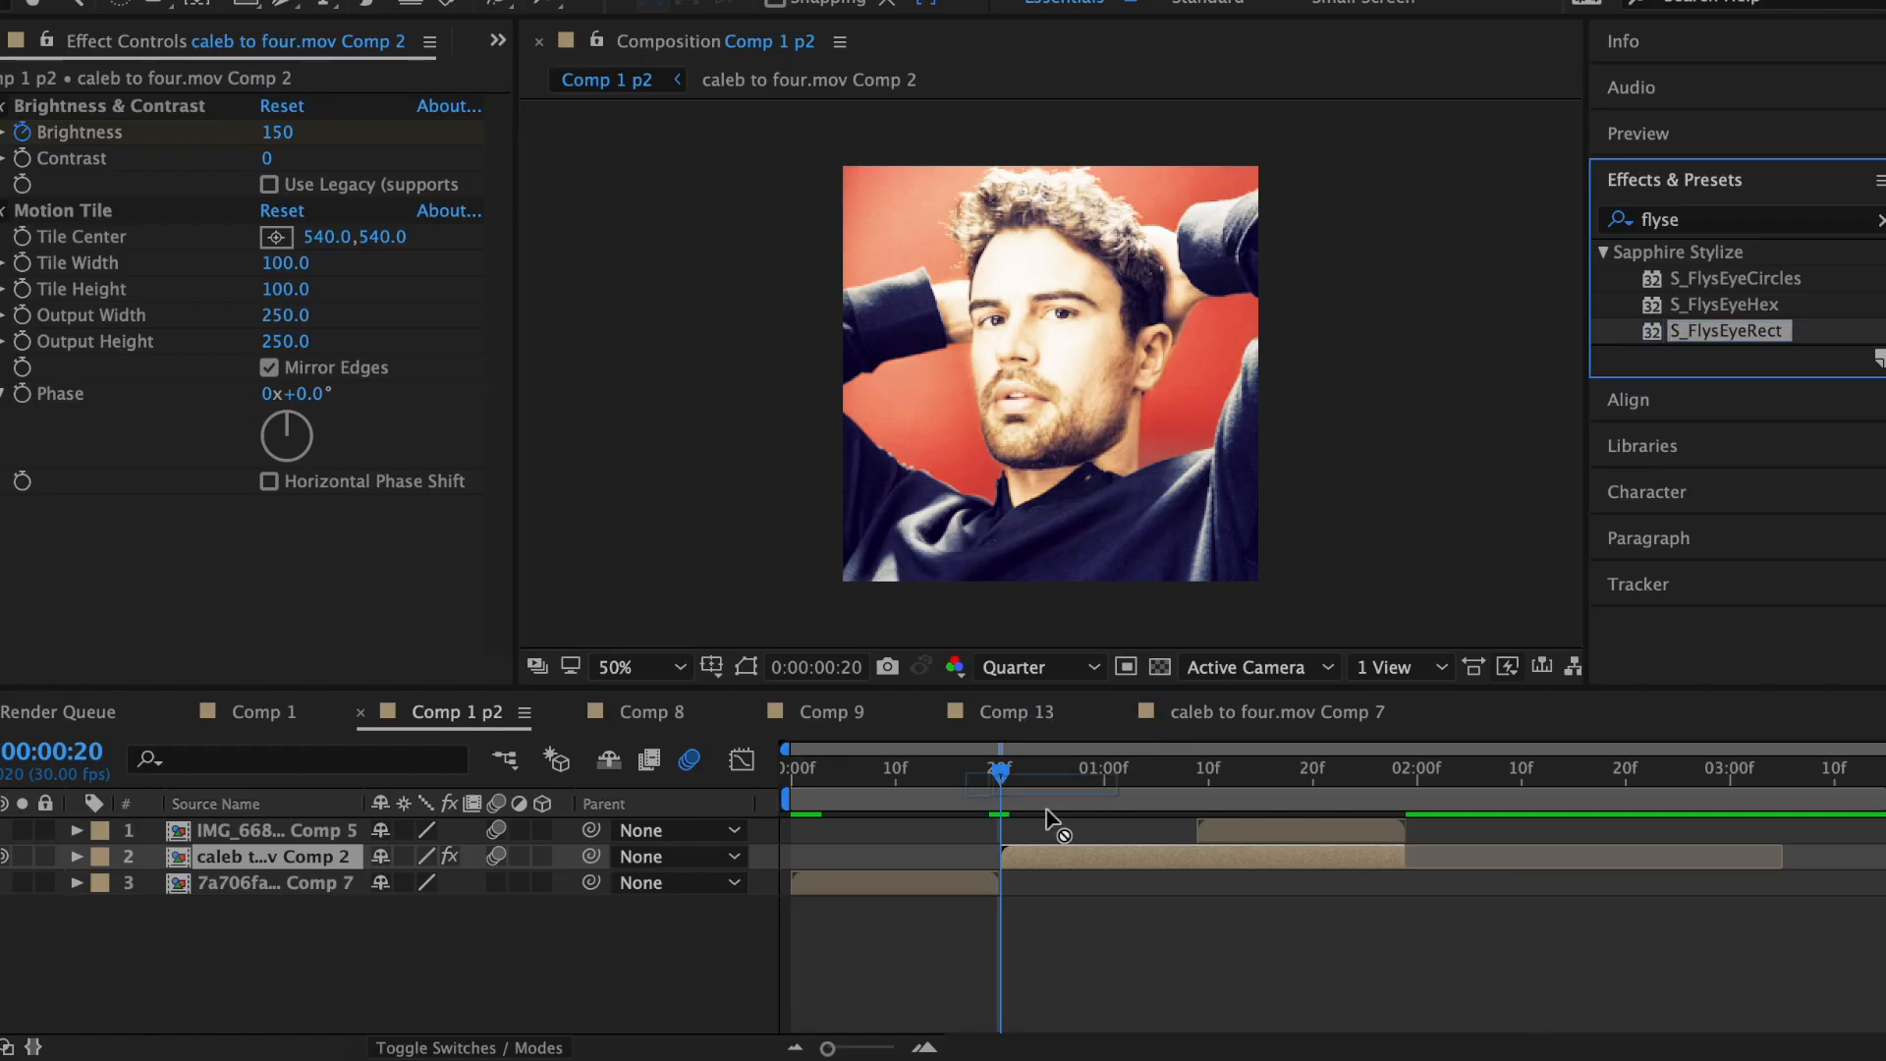
{"action": "left_click_drag", "start_coordinate": [1034, 869], "coordinate": [1034, 869]}
{"action": "left_click", "coordinate": [234, 439]}
{"action": "type", "text": "1."}
{"action": "key", "text": "Return"}
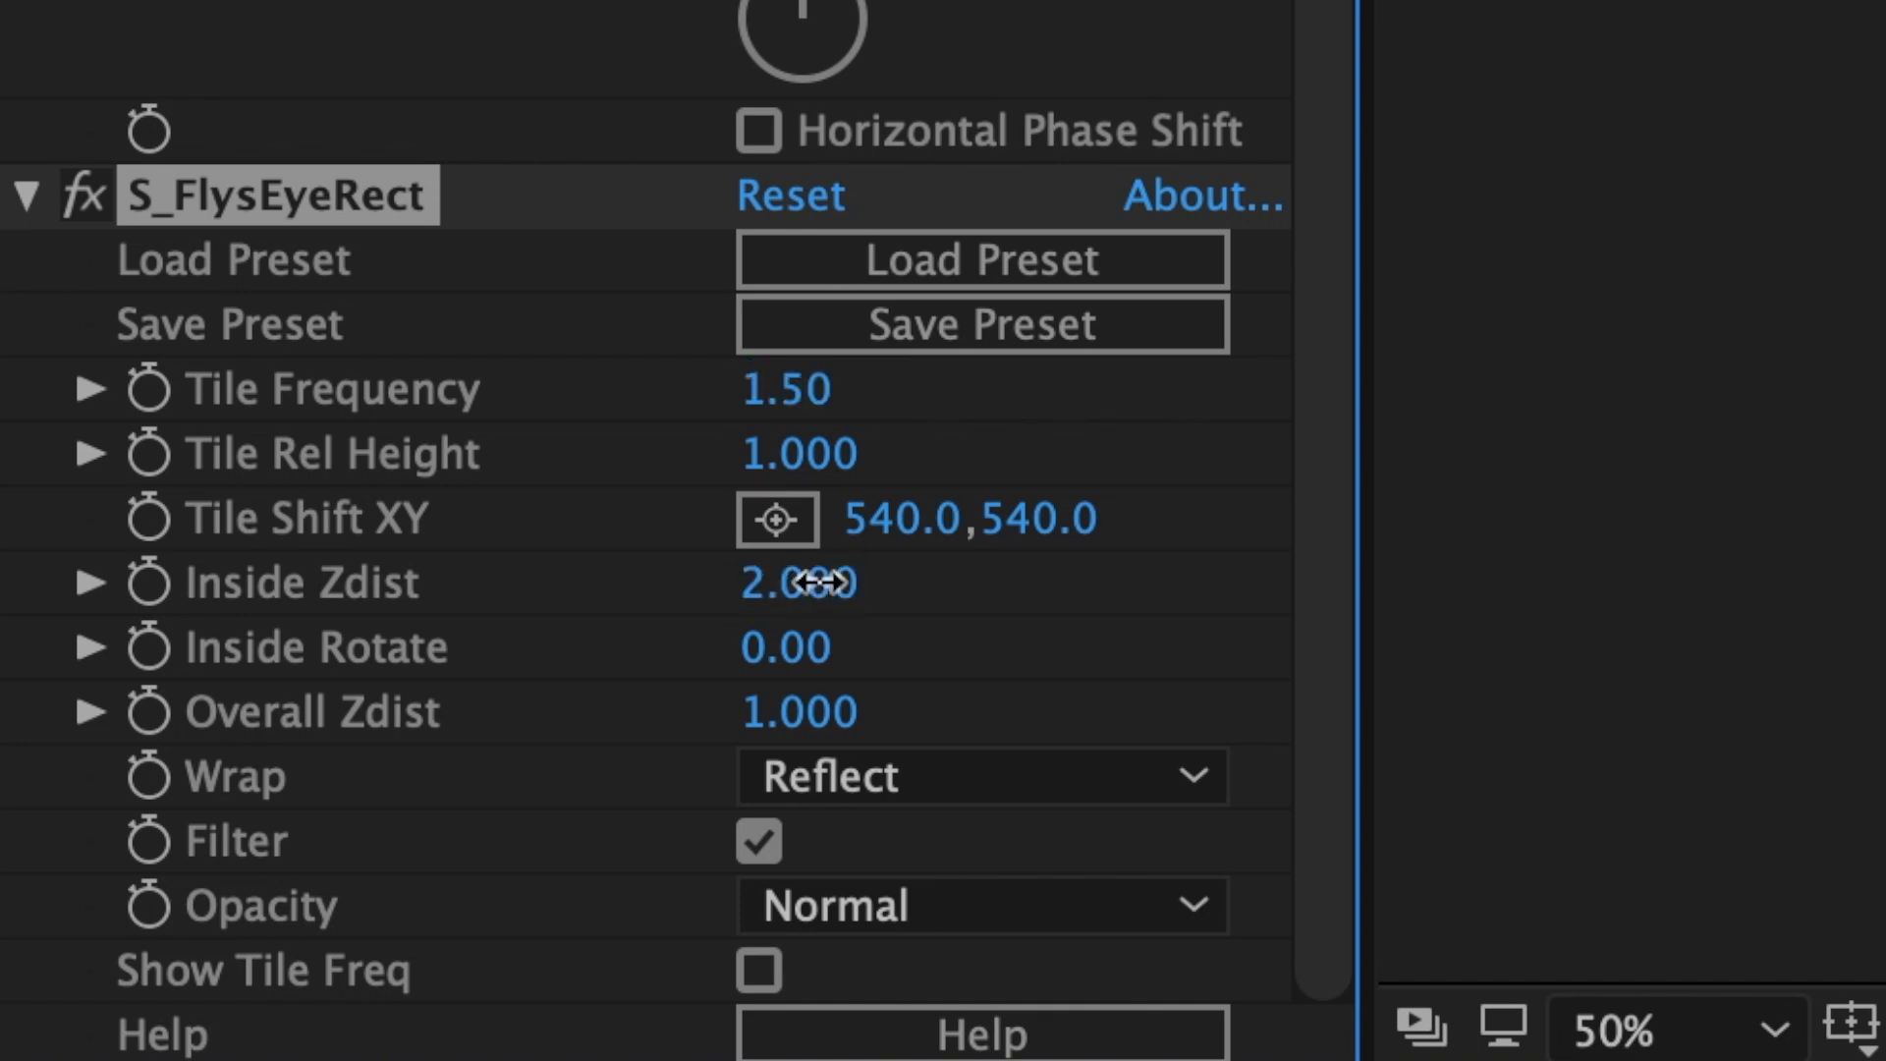
{"action": "left_click", "coordinate": [821, 580]}
{"action": "type", "text": "1"}
{"action": "key", "text": "Return"}
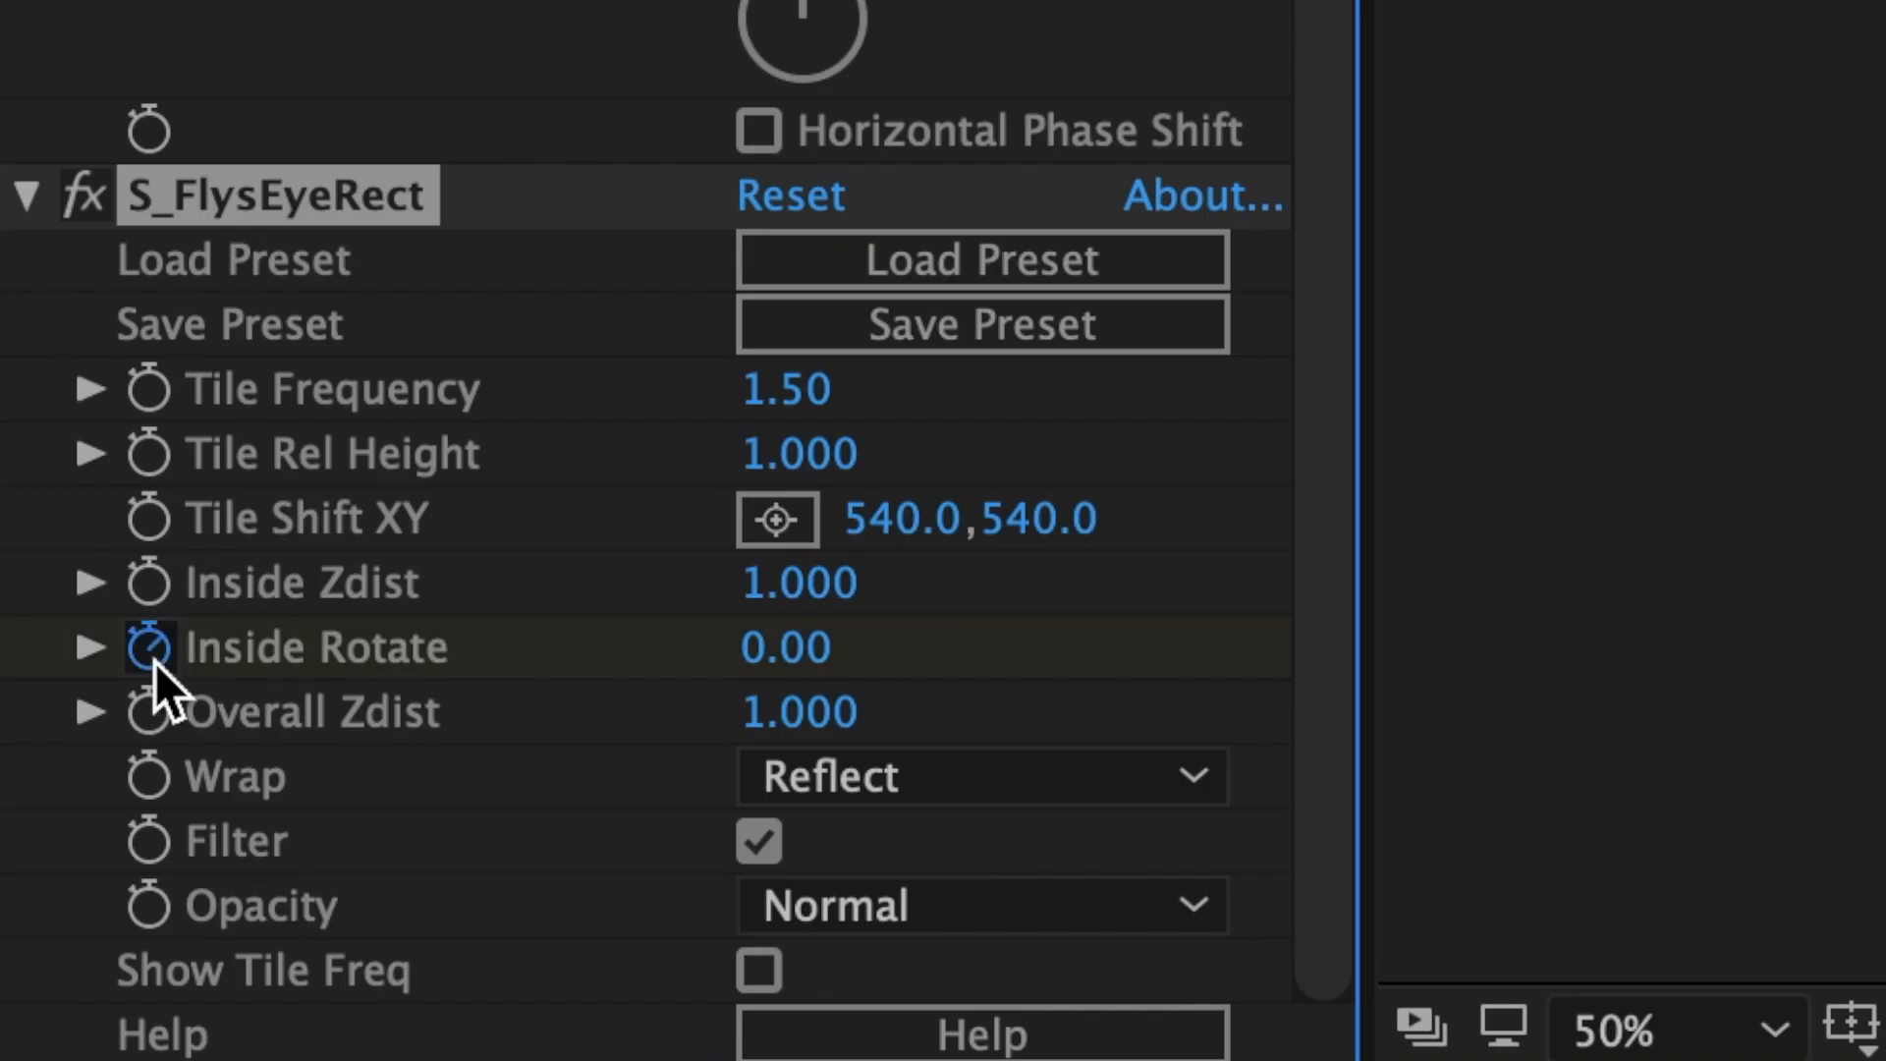
Step: Enable keyframing for Inside Rotate at the start of layer 2 and set it to 40
{"action": "left_click", "coordinate": [153, 658]}
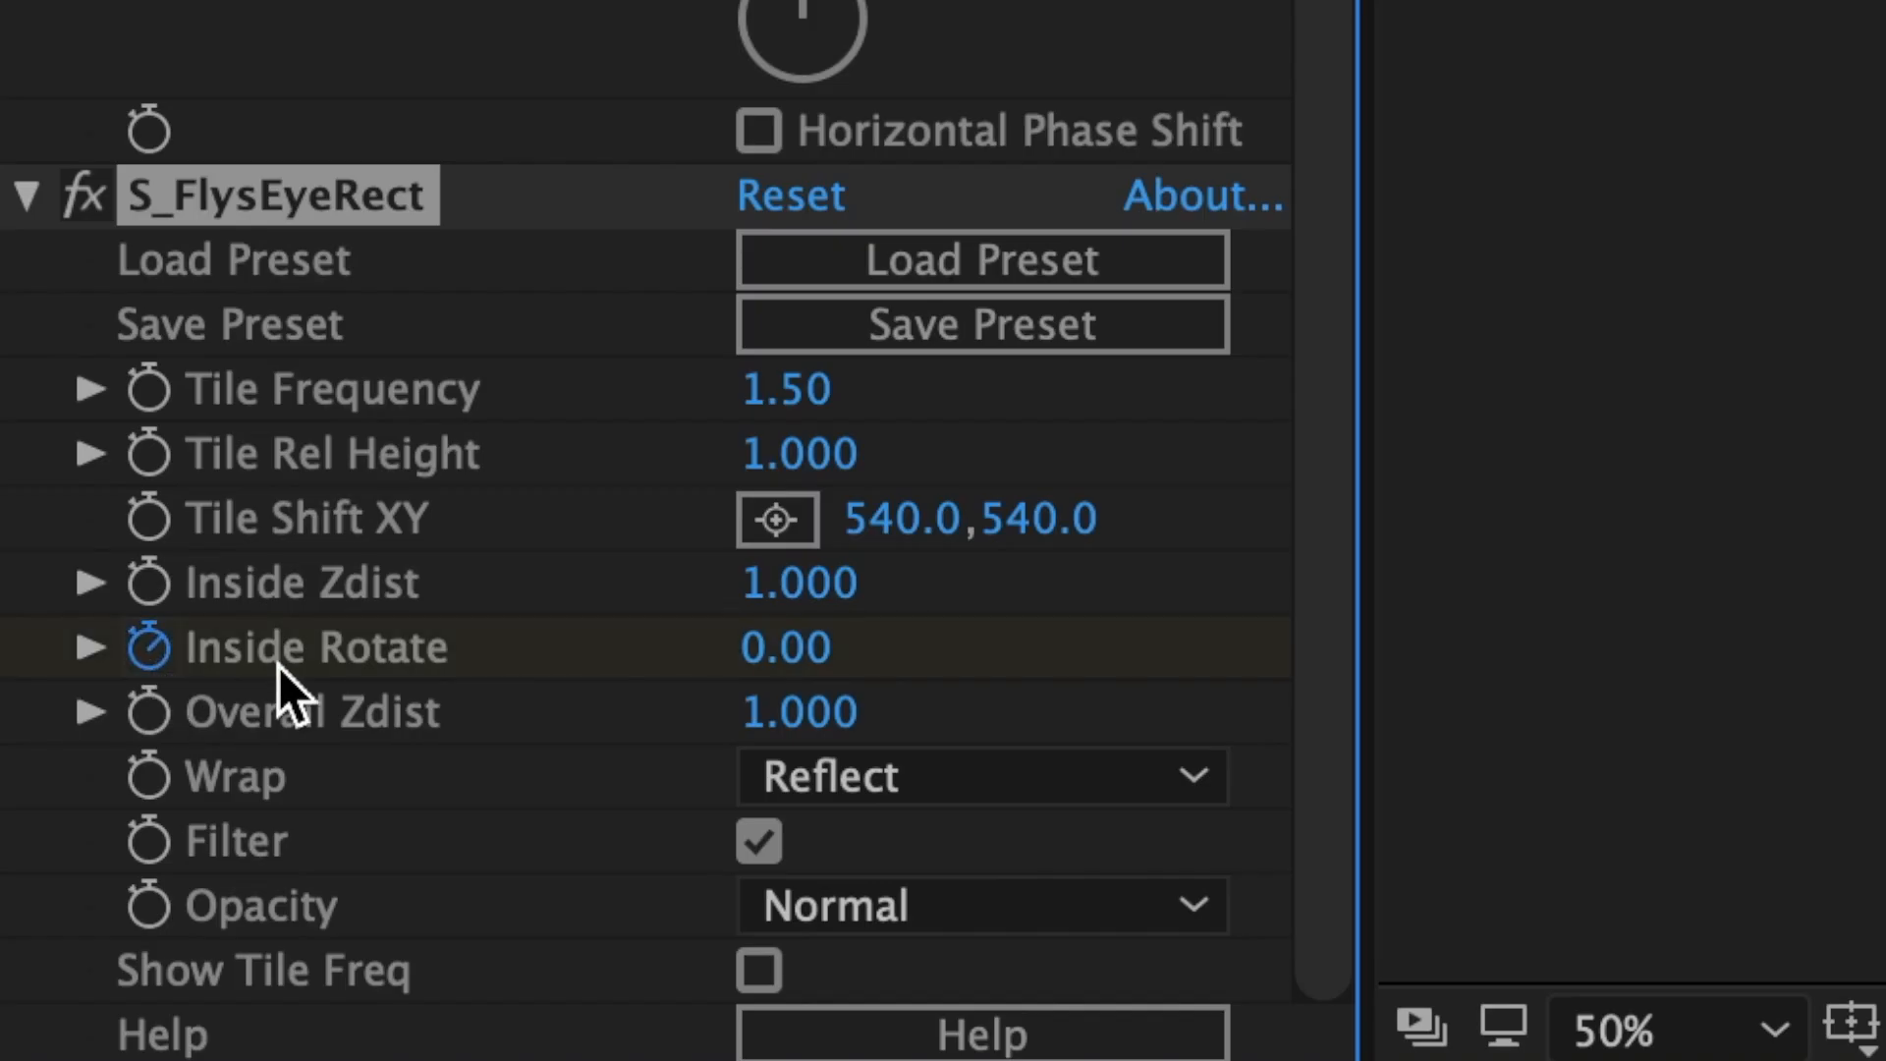
{"action": "left_click", "coordinate": [785, 647]}
{"action": "type", "text": "4"}
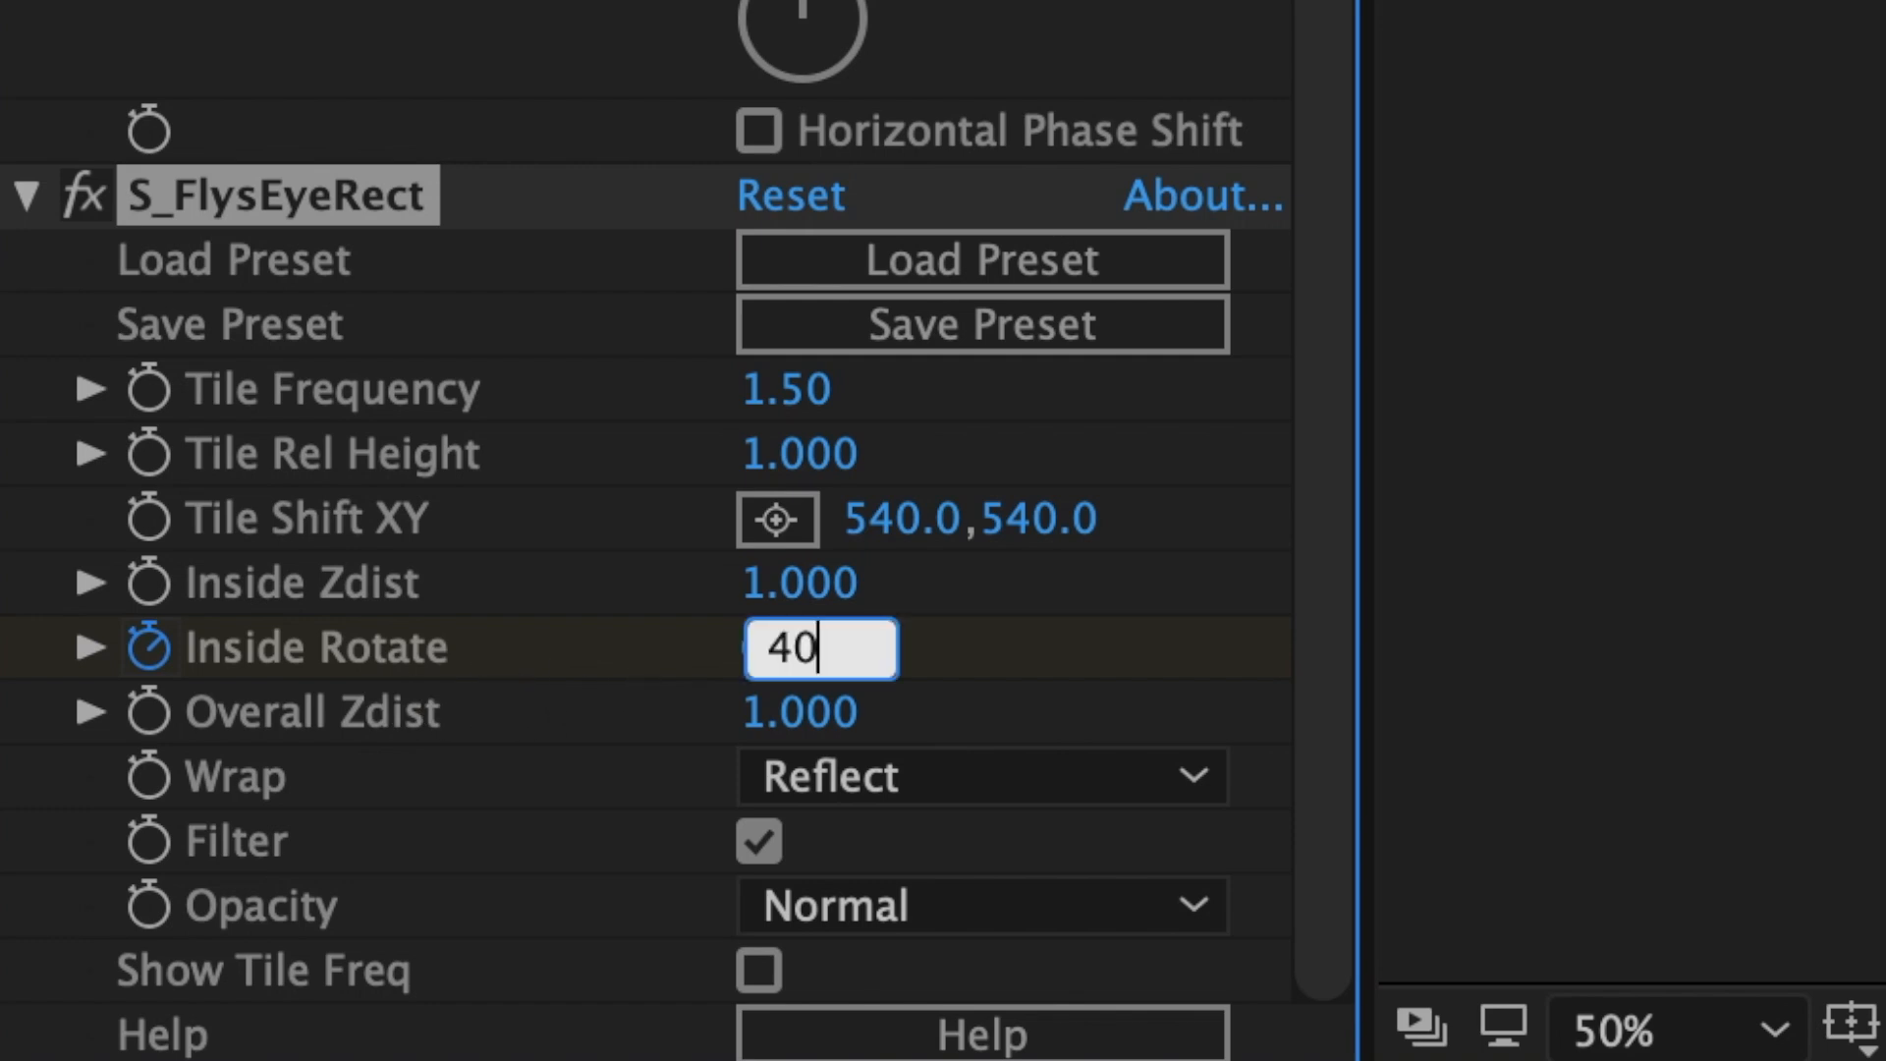
{"action": "type", "text": "0"}
{"action": "key", "text": "Return"}
Step: Add an Inside Rotate keyframe of 0 on layer 2 at 0:00:01:07
{"action": "left_click_drag", "start_coordinate": [867, 408], "coordinate": [1176, 410]}
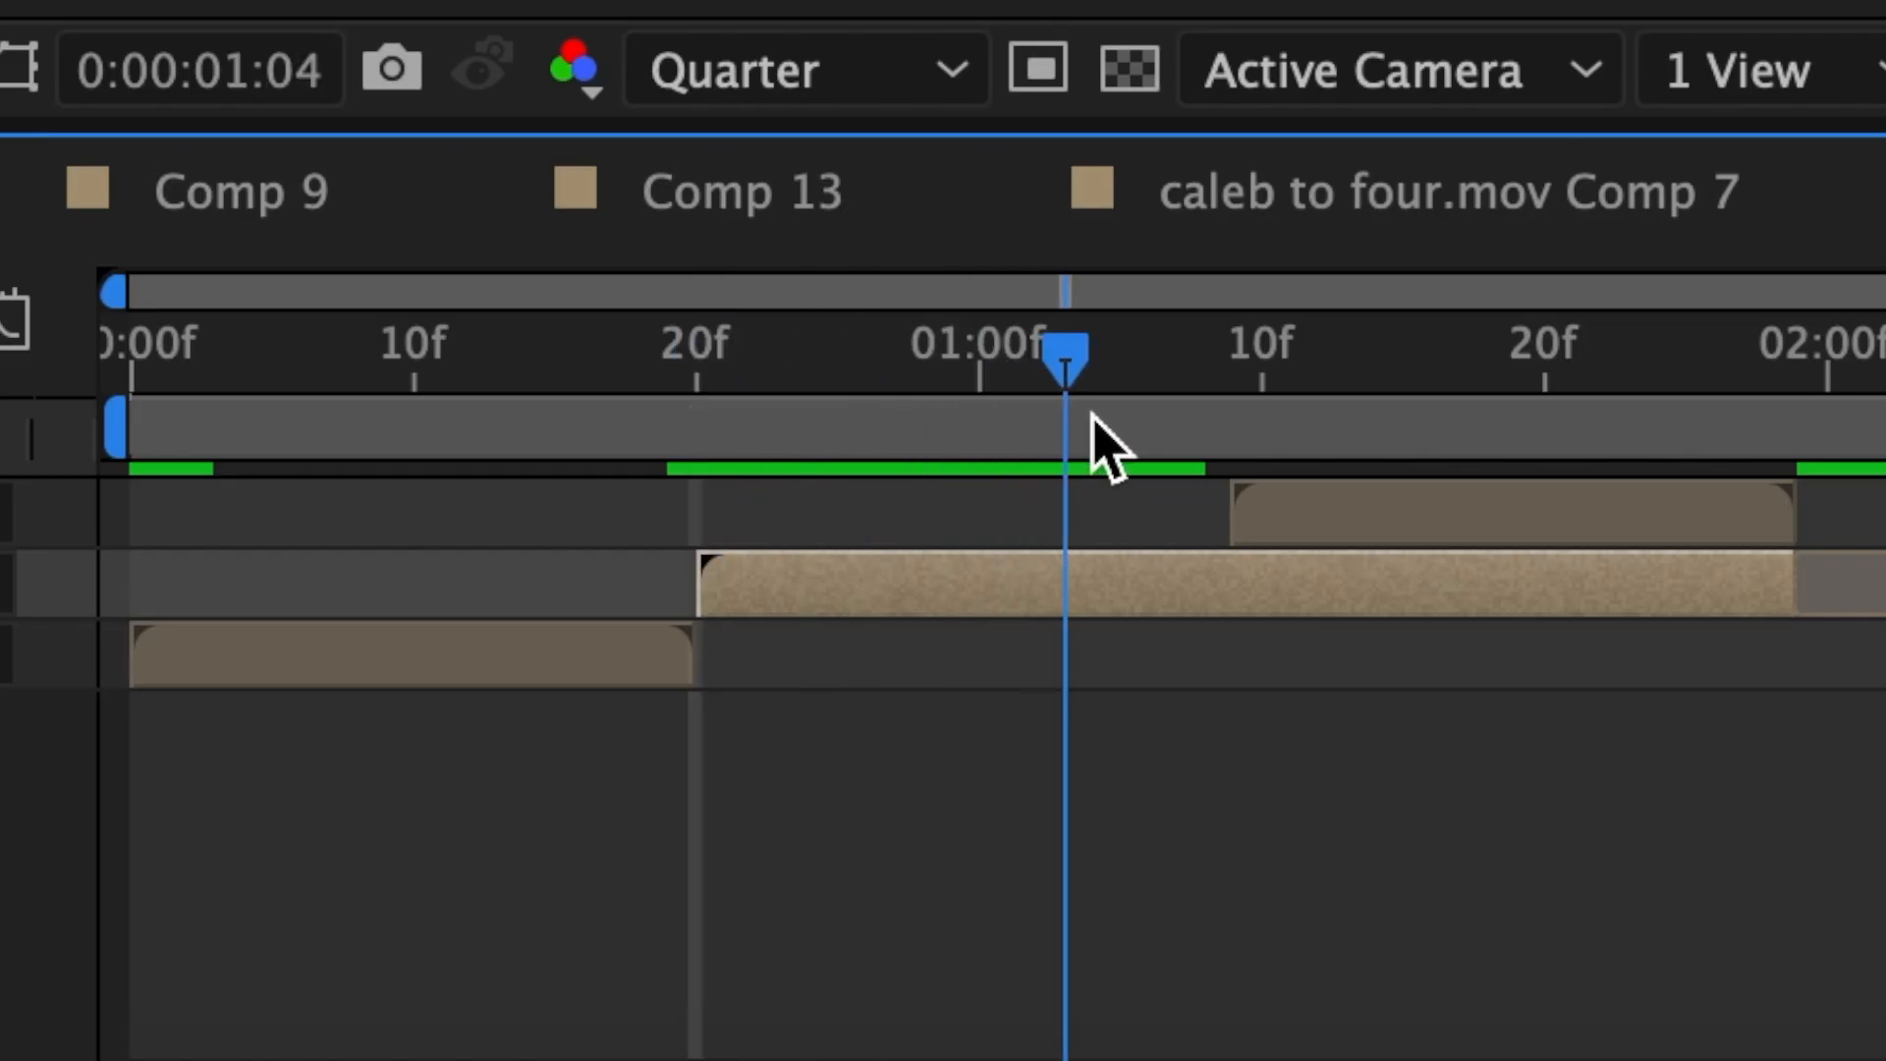
{"action": "left_click", "coordinate": [803, 647]}
{"action": "type", "text": "0"}
{"action": "key", "text": "Return"}
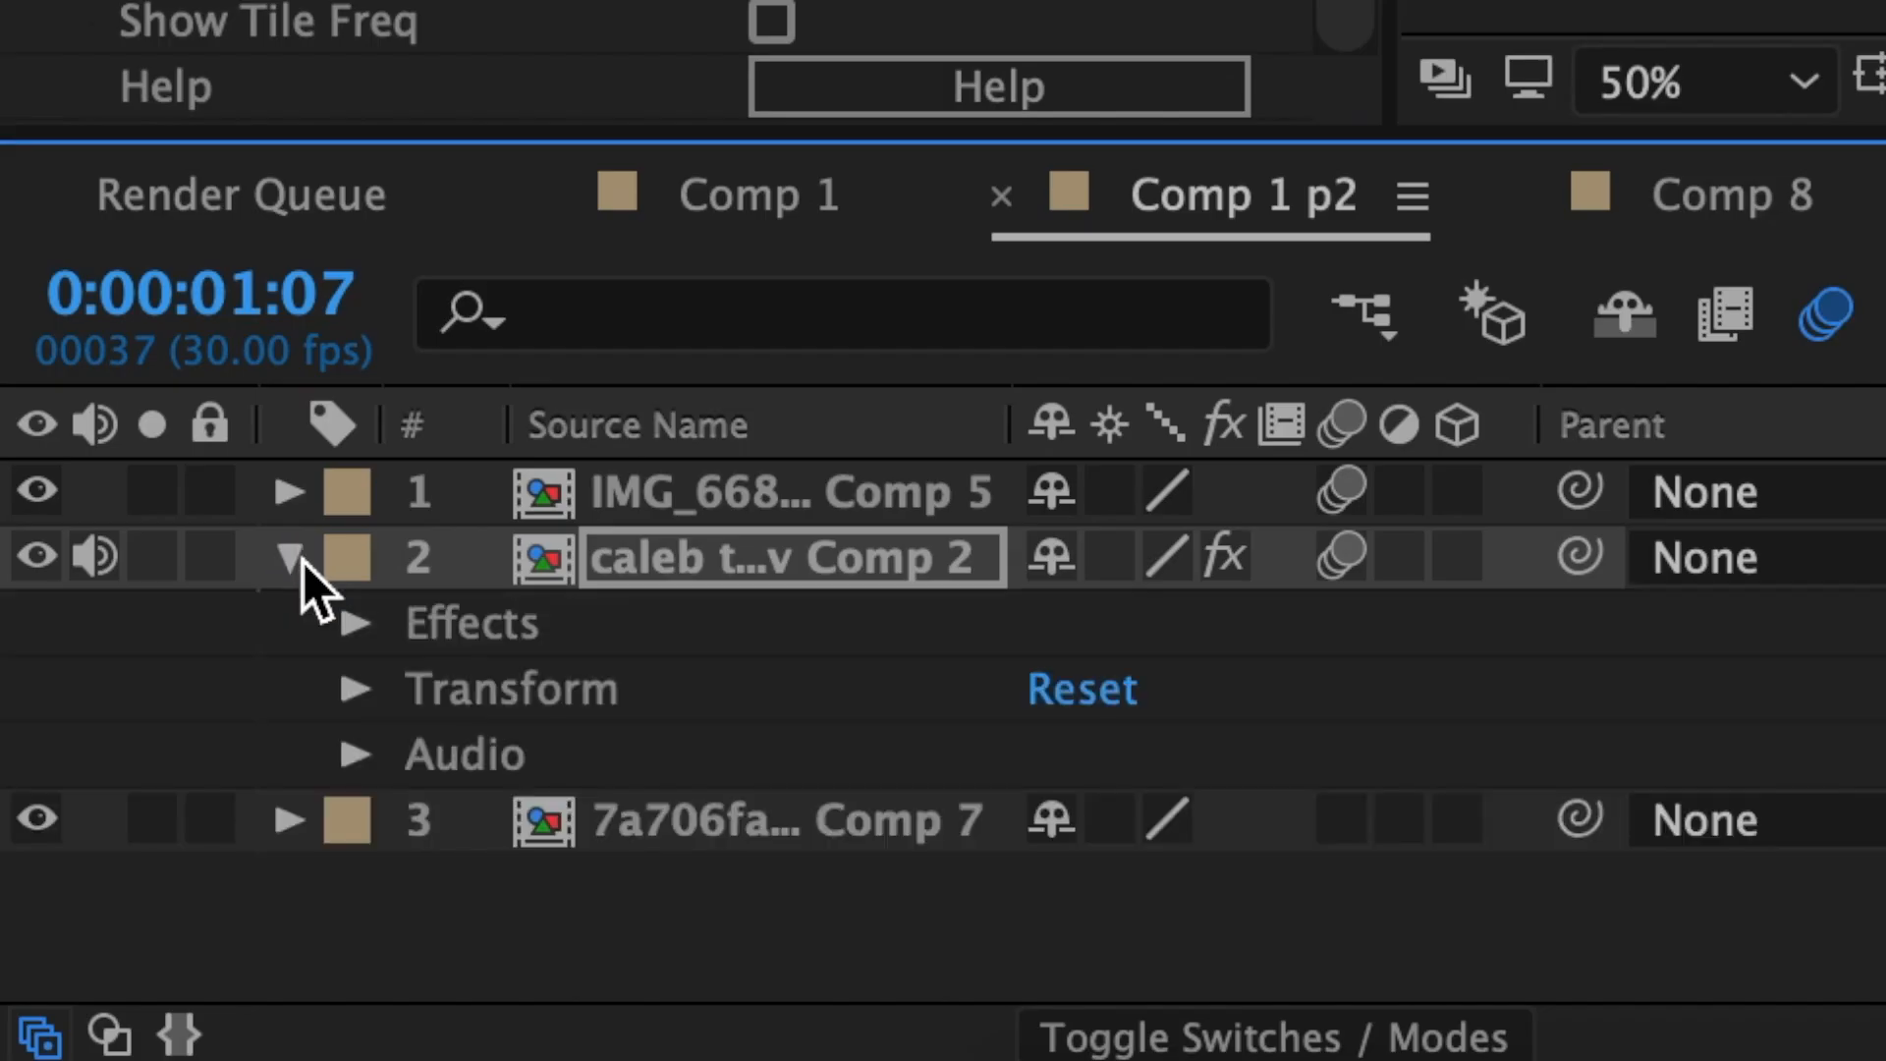
Step: Reveal layer 2's S_FlysEyeRect keyframes in the timeline and apply Easy Ease to both Inside Rotate keyframes
{"action": "left_click", "coordinate": [356, 627]}
{"action": "left_click", "coordinate": [420, 819]}
{"action": "scroll", "coordinate": [420, 819], "scroll_direction": "down", "scroll_amount": 5}
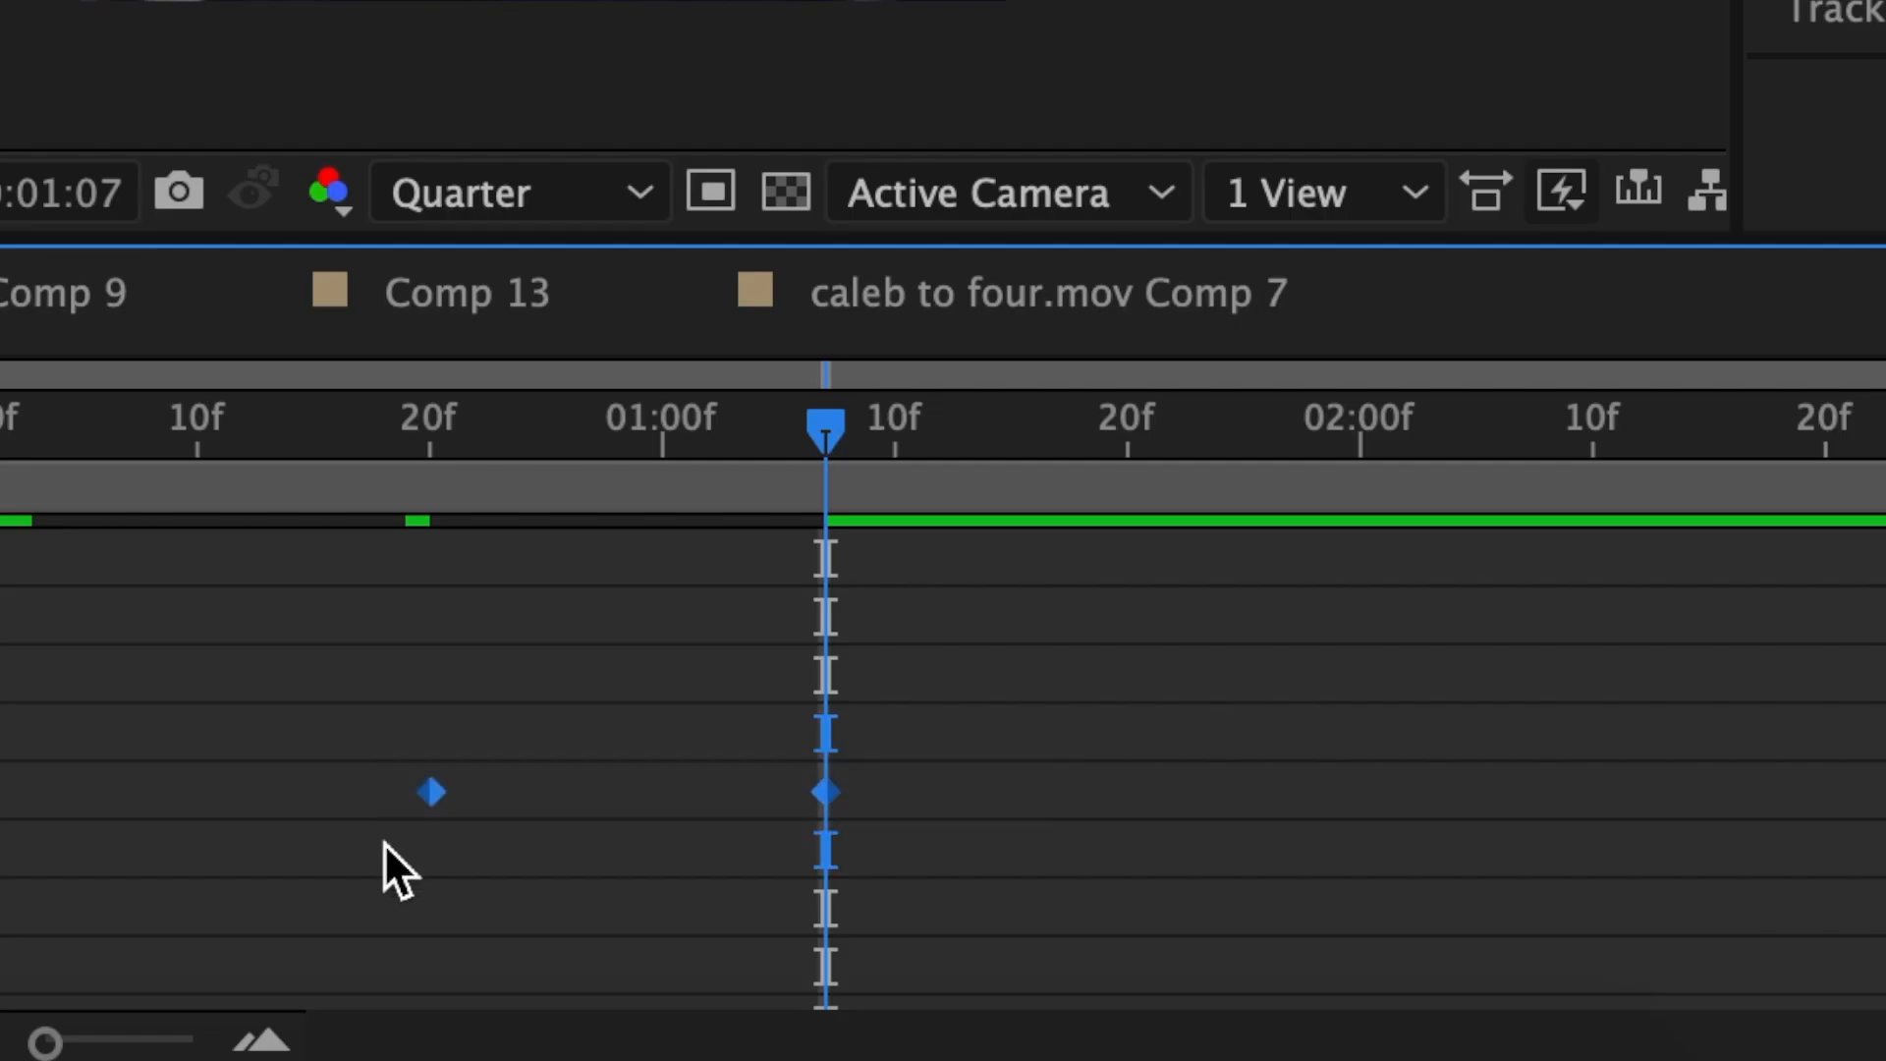
{"action": "right_click", "coordinate": [443, 785]}
{"action": "left_click", "coordinate": [1339, 732]}
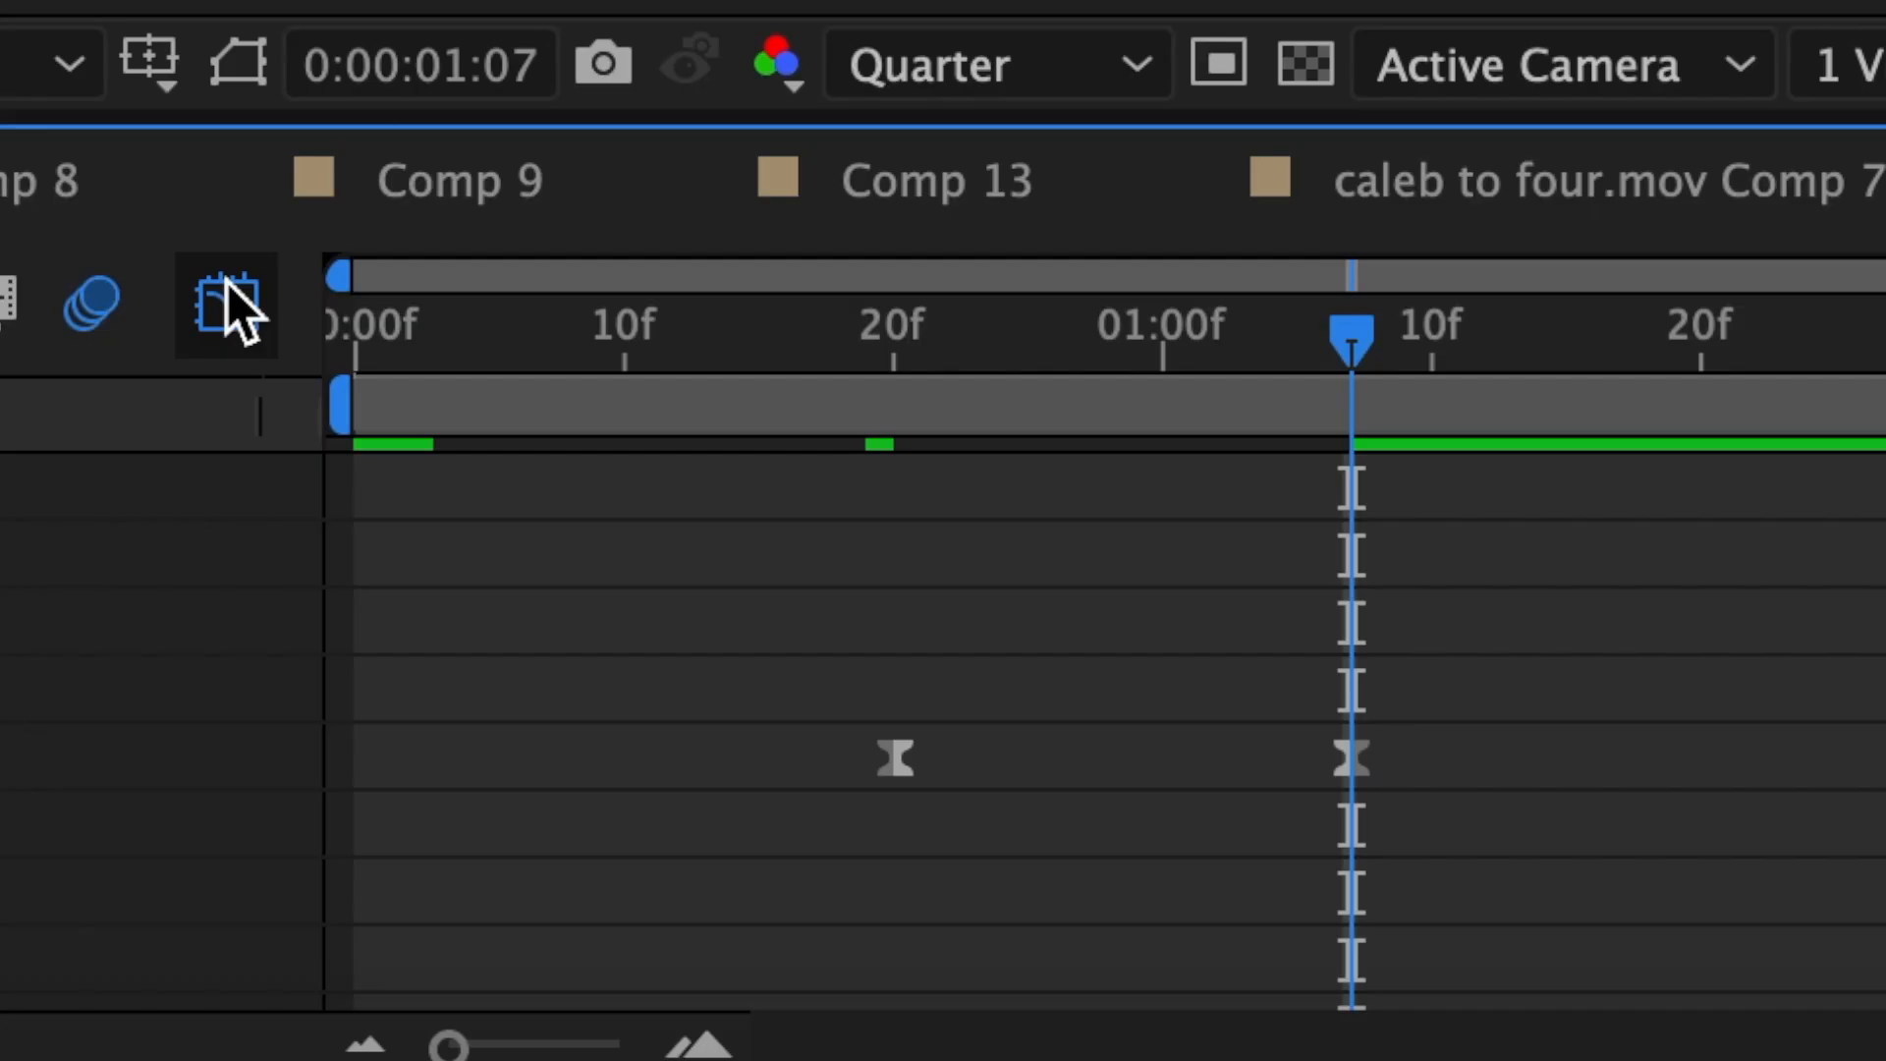
Step: Shape layer 2's Inside Rotate curve in the graph editor so it drops steeply at the start and settles slowly at the end
{"action": "left_click", "coordinate": [225, 300]}
{"action": "left_click", "coordinate": [894, 488]}
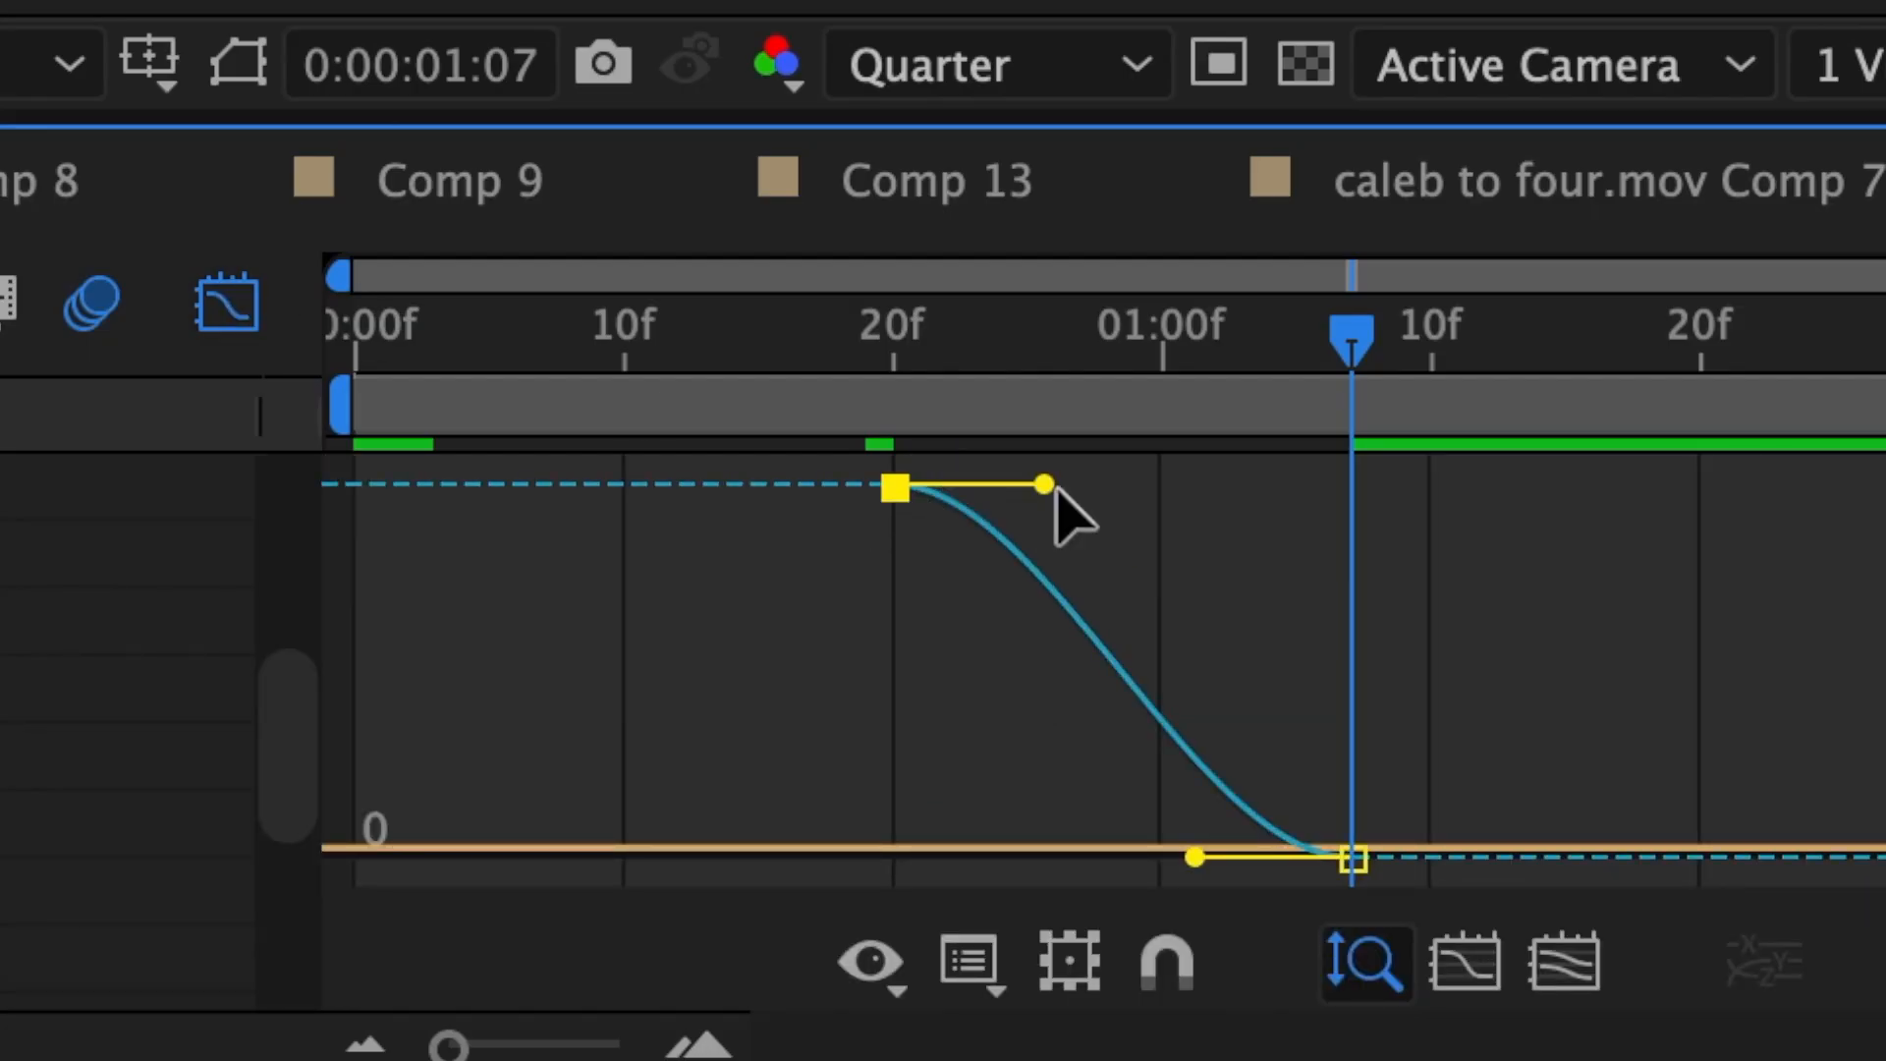
{"action": "left_click_drag", "start_coordinate": [1044, 485], "coordinate": [740, 746]}
{"action": "left_click_drag", "start_coordinate": [1194, 857], "coordinate": [997, 859]}
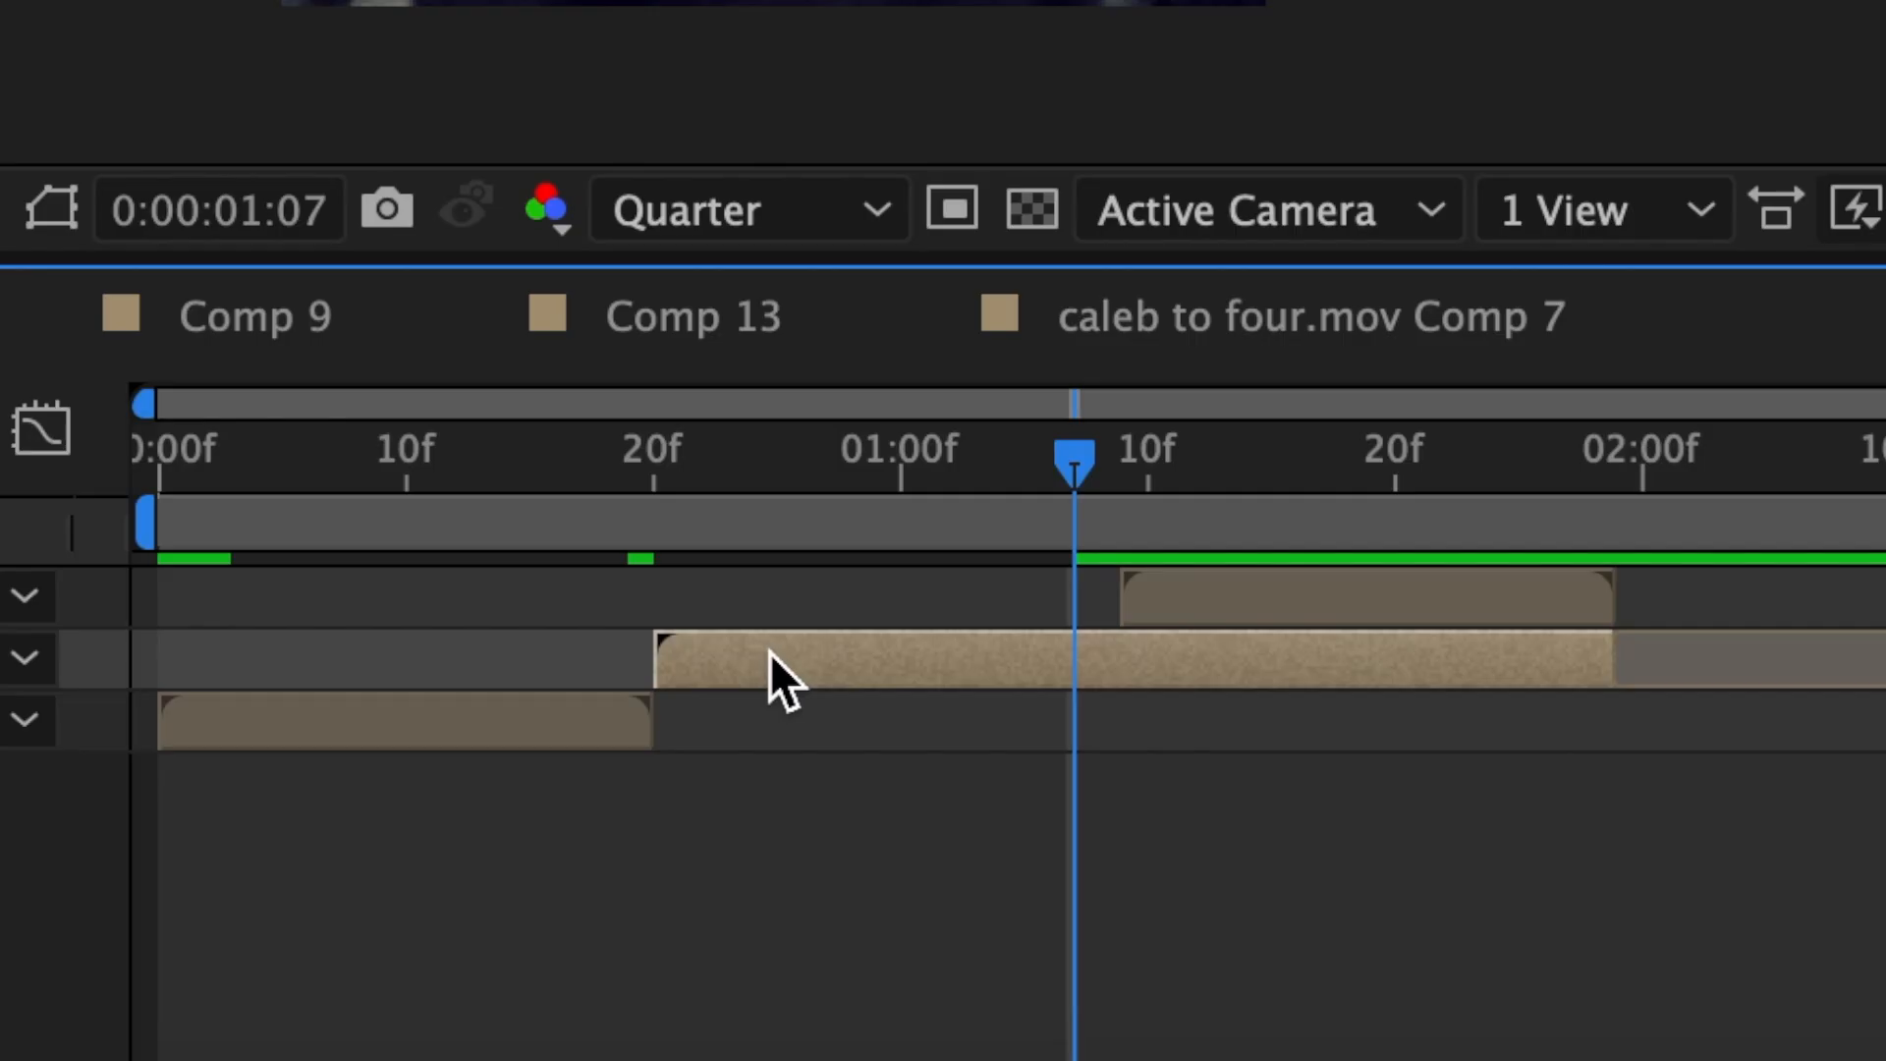
Step: Pre-compose the layer 2 clip with its S_FlysEyeRect effect
{"action": "right_click", "coordinate": [783, 660]}
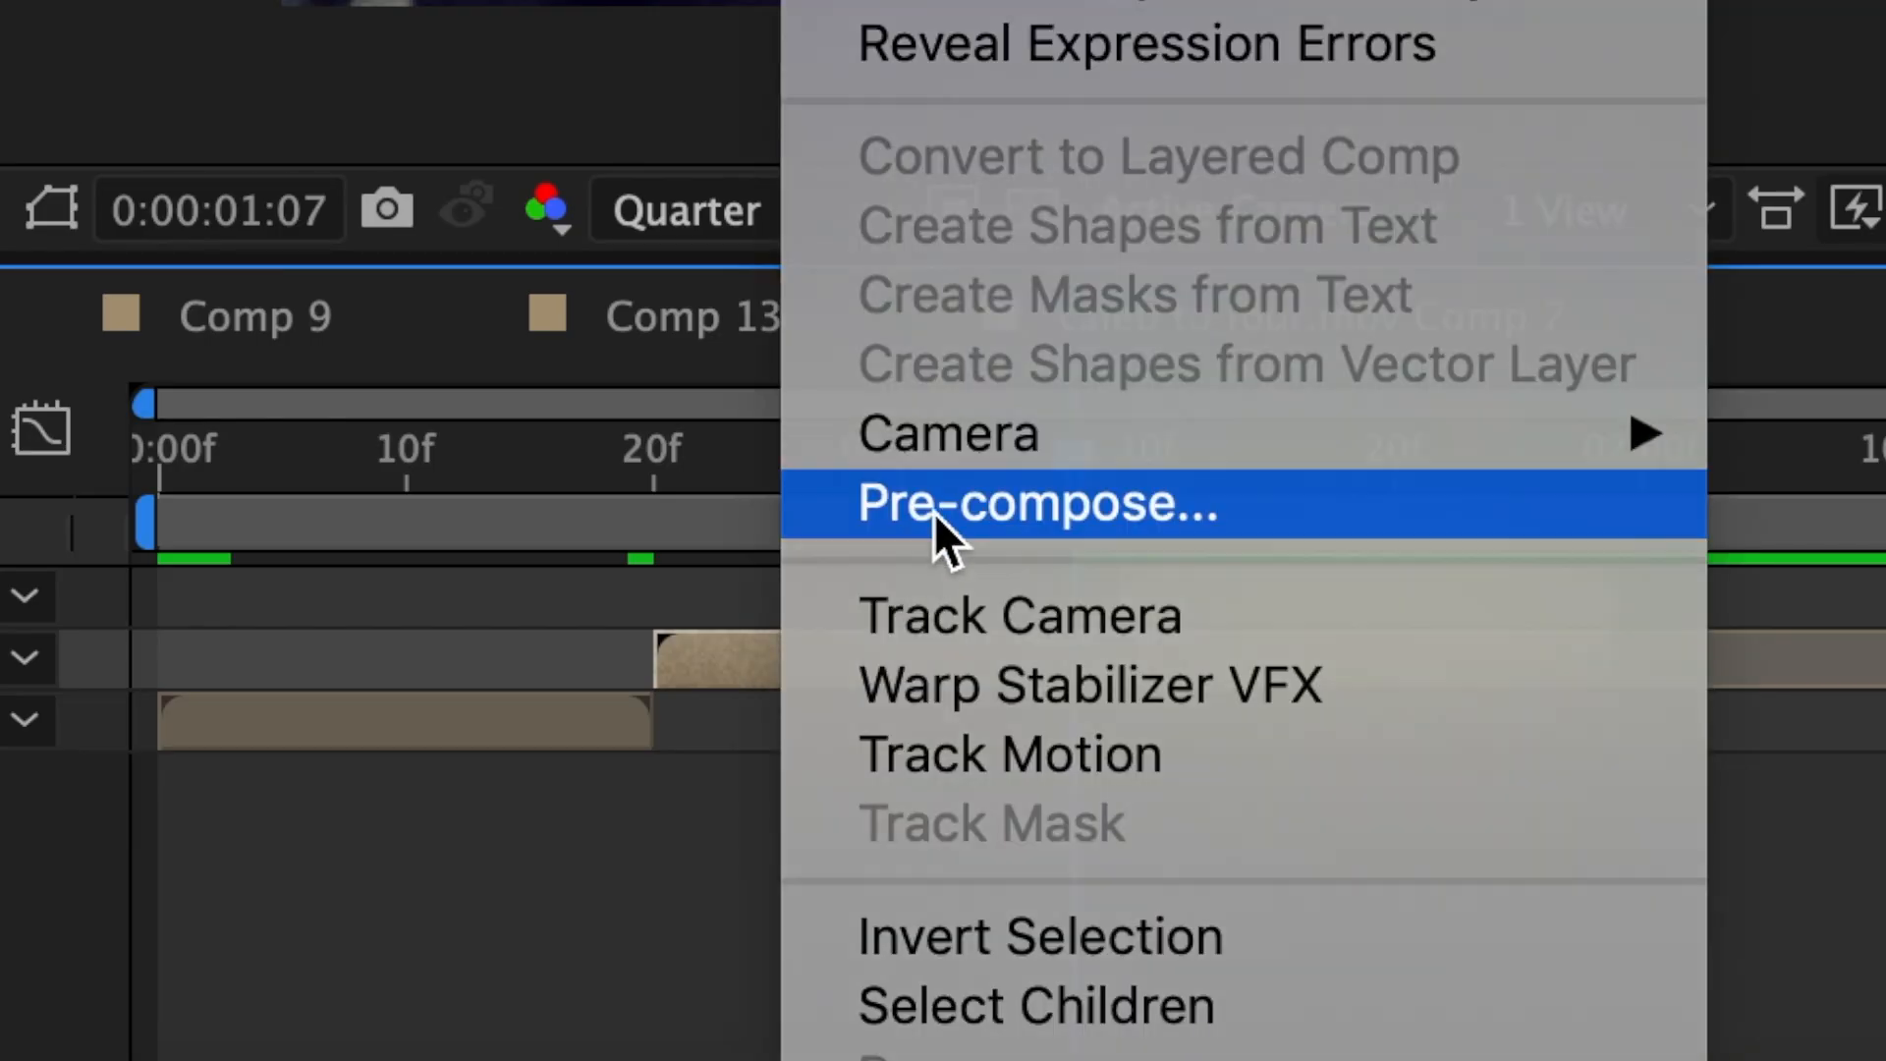
{"action": "left_click", "coordinate": [934, 506]}
{"action": "left_click", "coordinate": [1473, 905]}
Step: Return to the beginning of the first clip, search the effects for "blurm" and apply S_BlurMoCurves to its layer
{"action": "left_click_drag", "start_coordinate": [736, 491], "coordinate": [452, 615]}
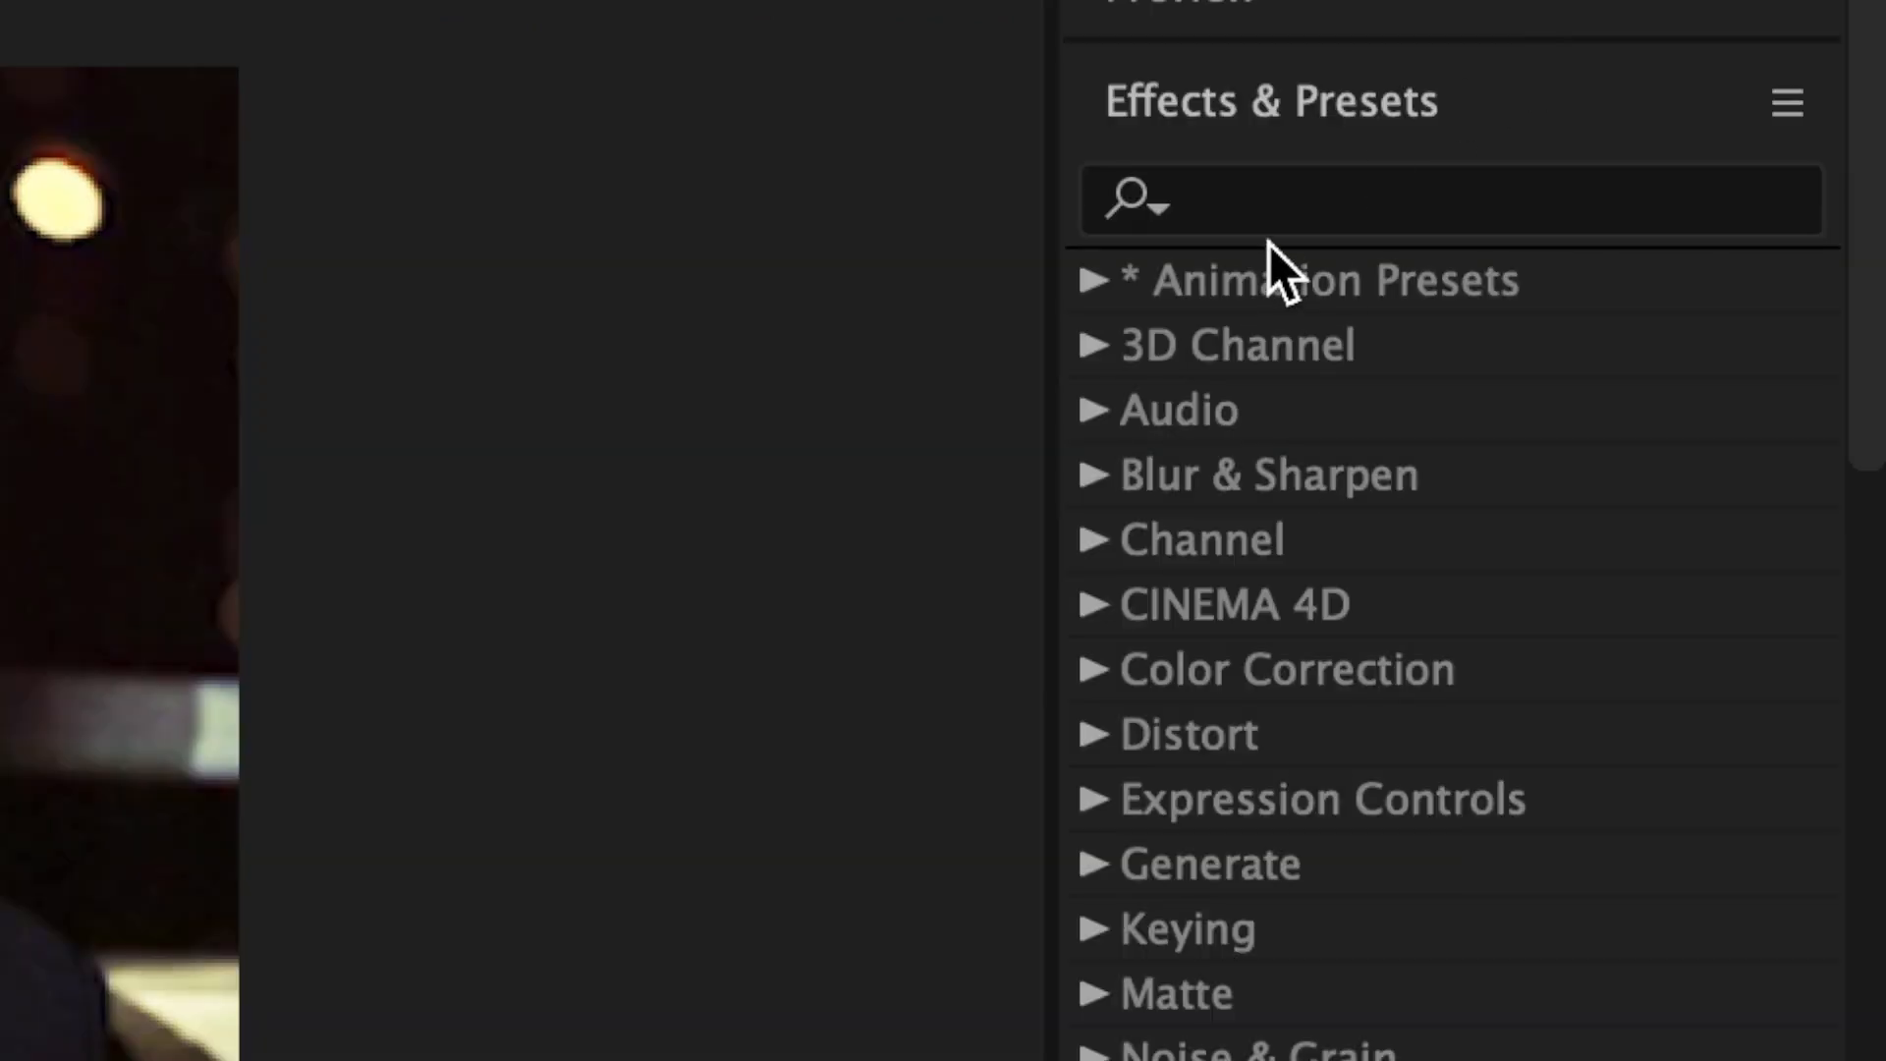
{"action": "left_click", "coordinate": [1269, 210]}
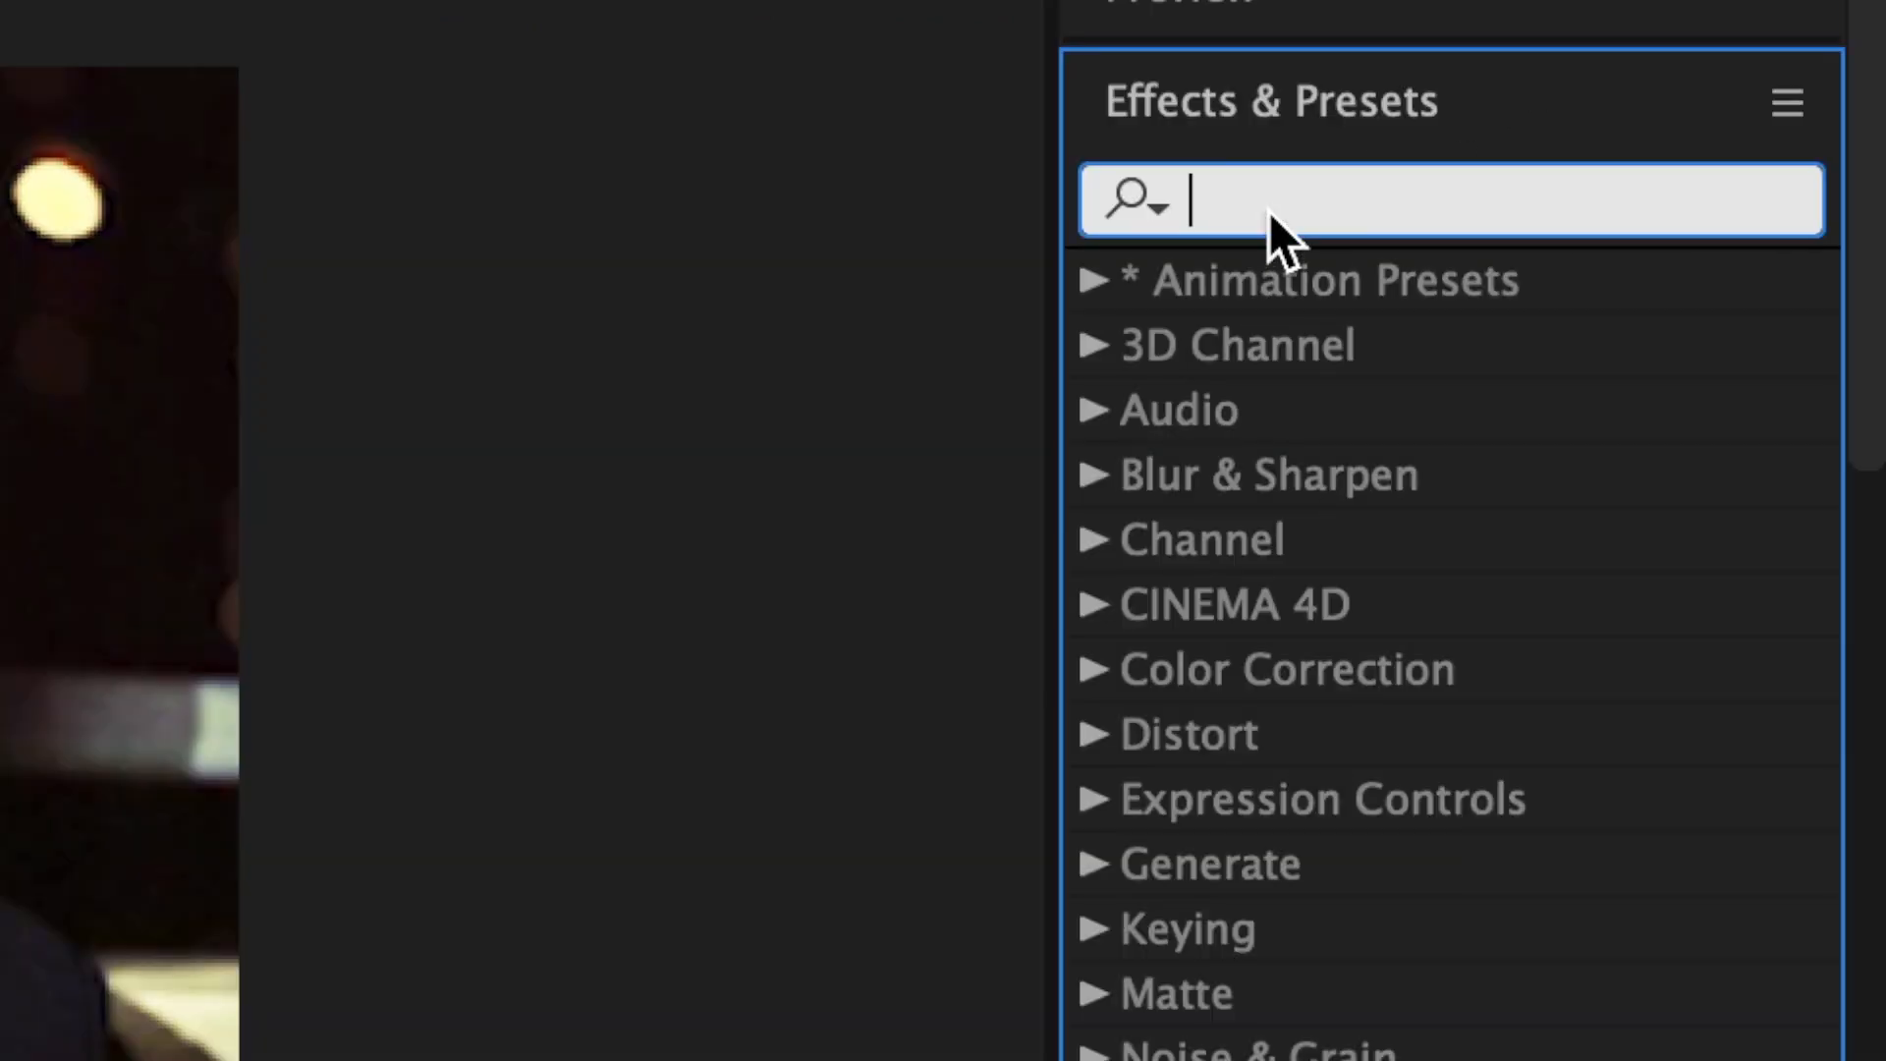
{"action": "type", "text": "blurm"}
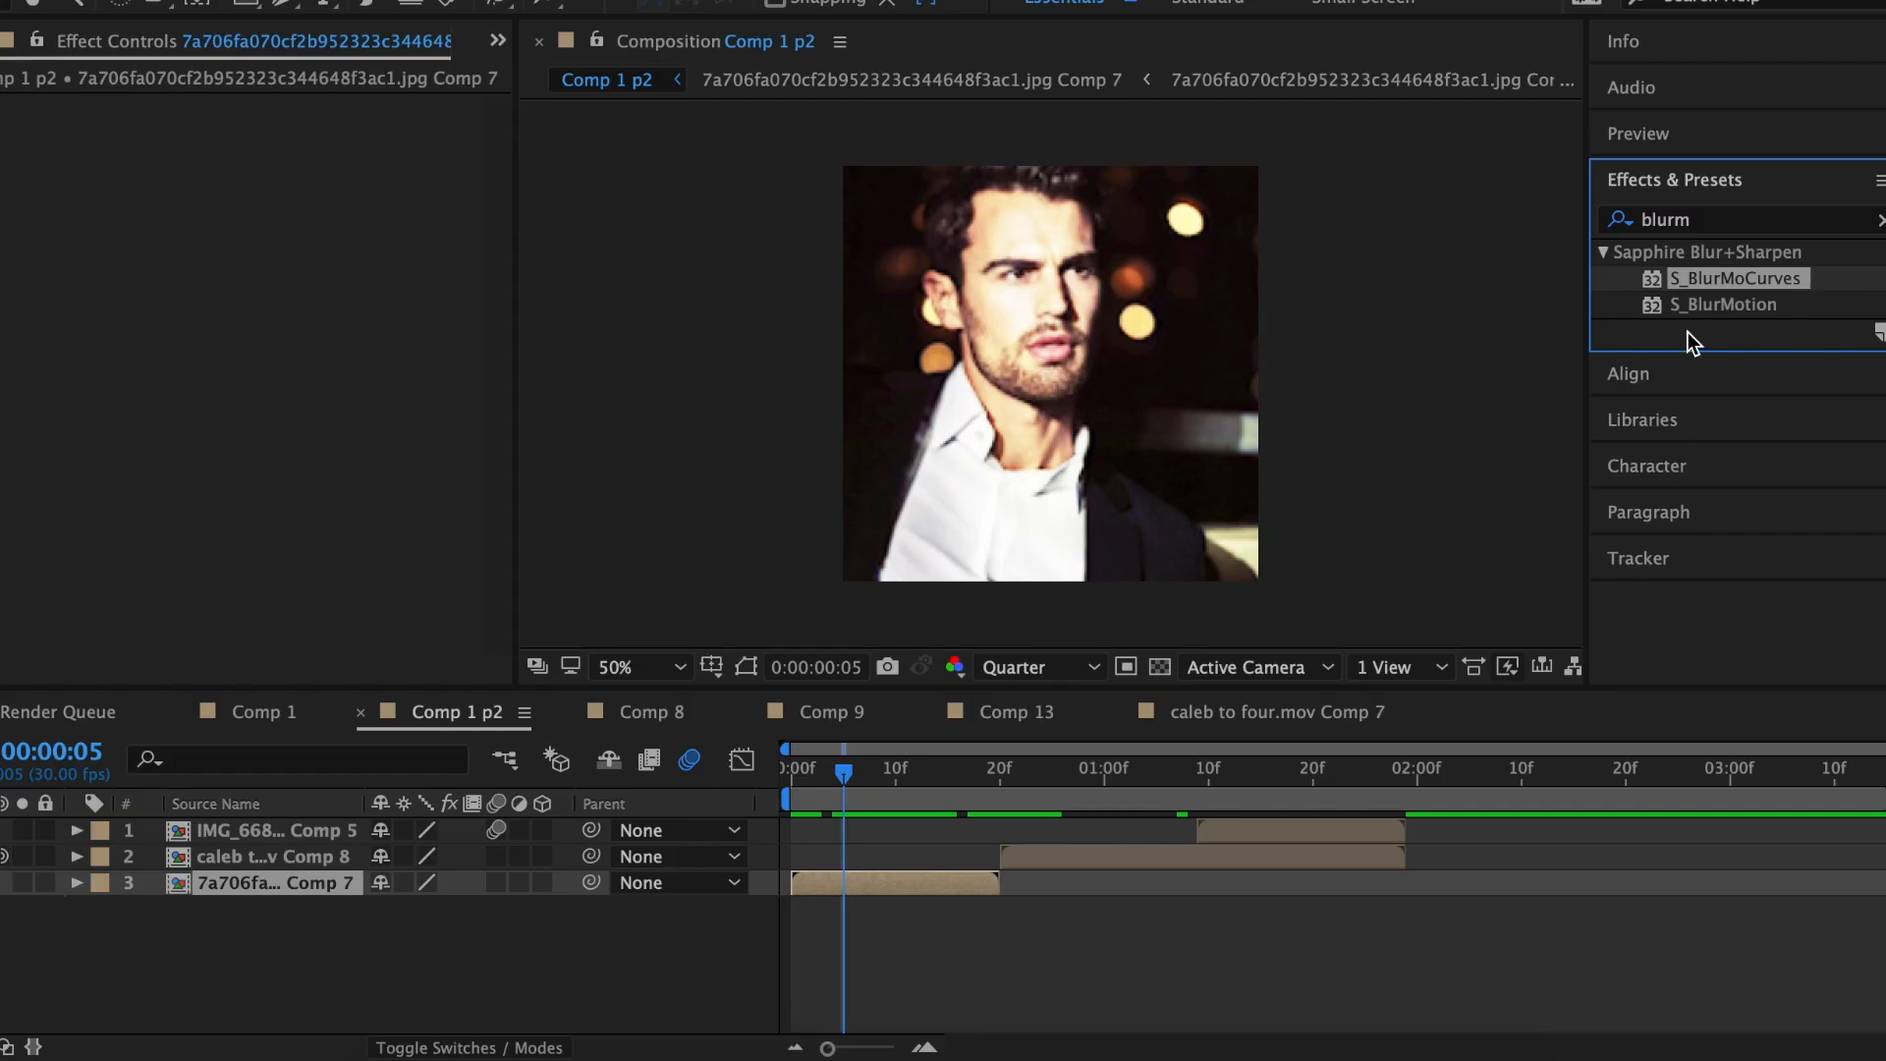
{"action": "left_click_drag", "start_coordinate": [1721, 279], "coordinate": [887, 876]}
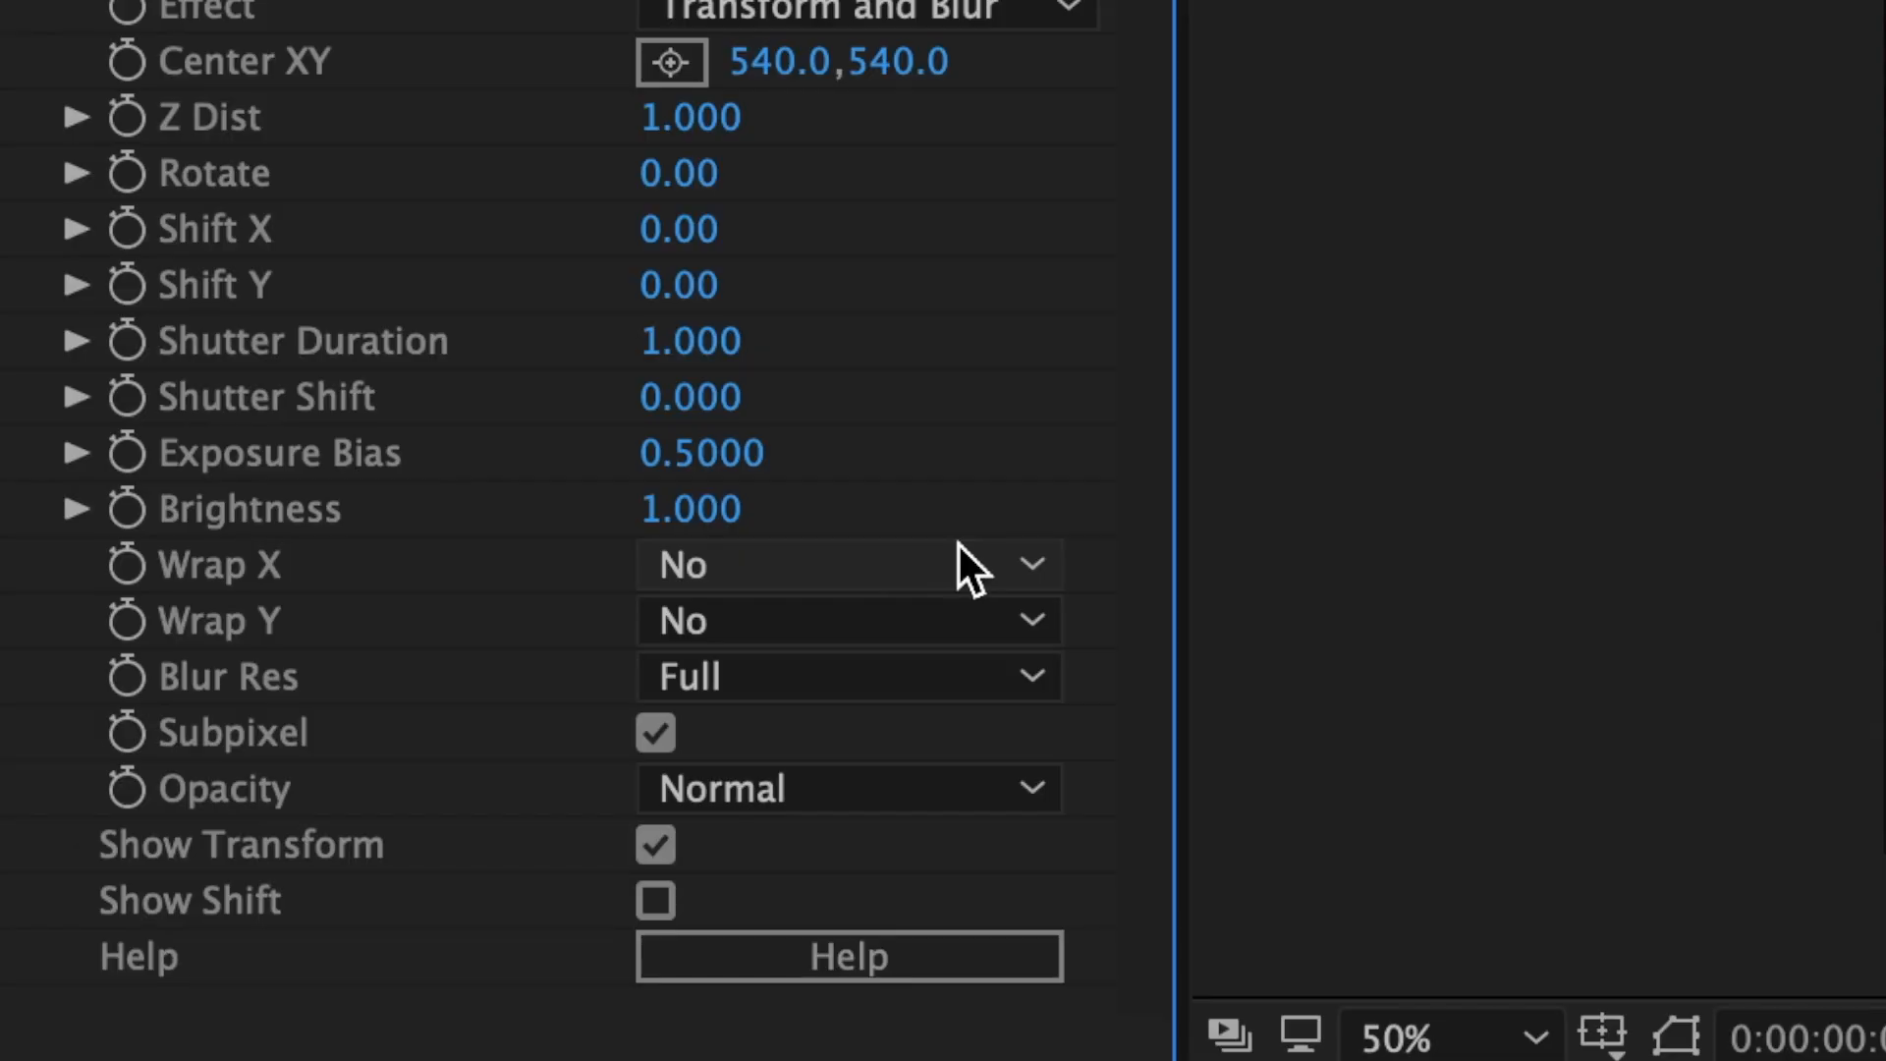
Step: Set both Wrap X and Wrap Y of the S_BlurMoCurves effect to Reflect
{"action": "left_click", "coordinate": [957, 550]}
{"action": "left_click", "coordinate": [870, 754]}
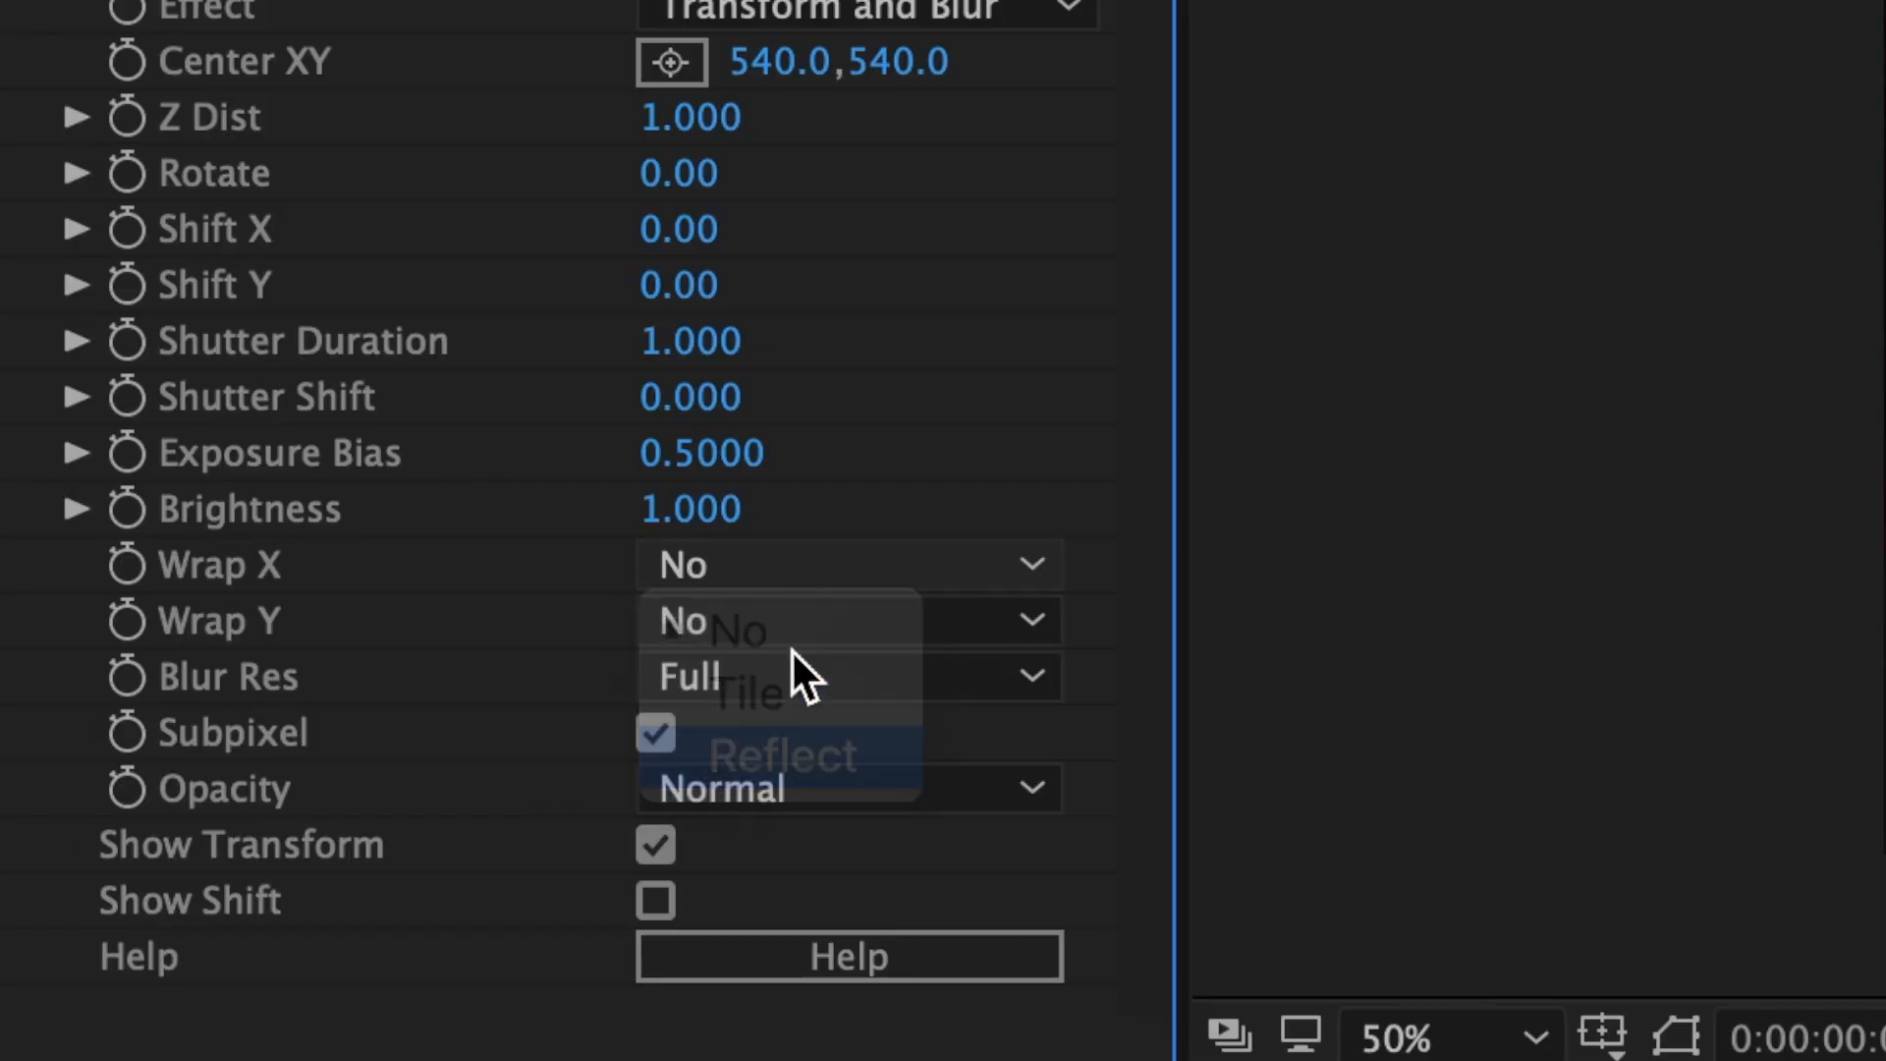
{"action": "left_click", "coordinate": [785, 619]}
{"action": "left_click", "coordinate": [786, 829]}
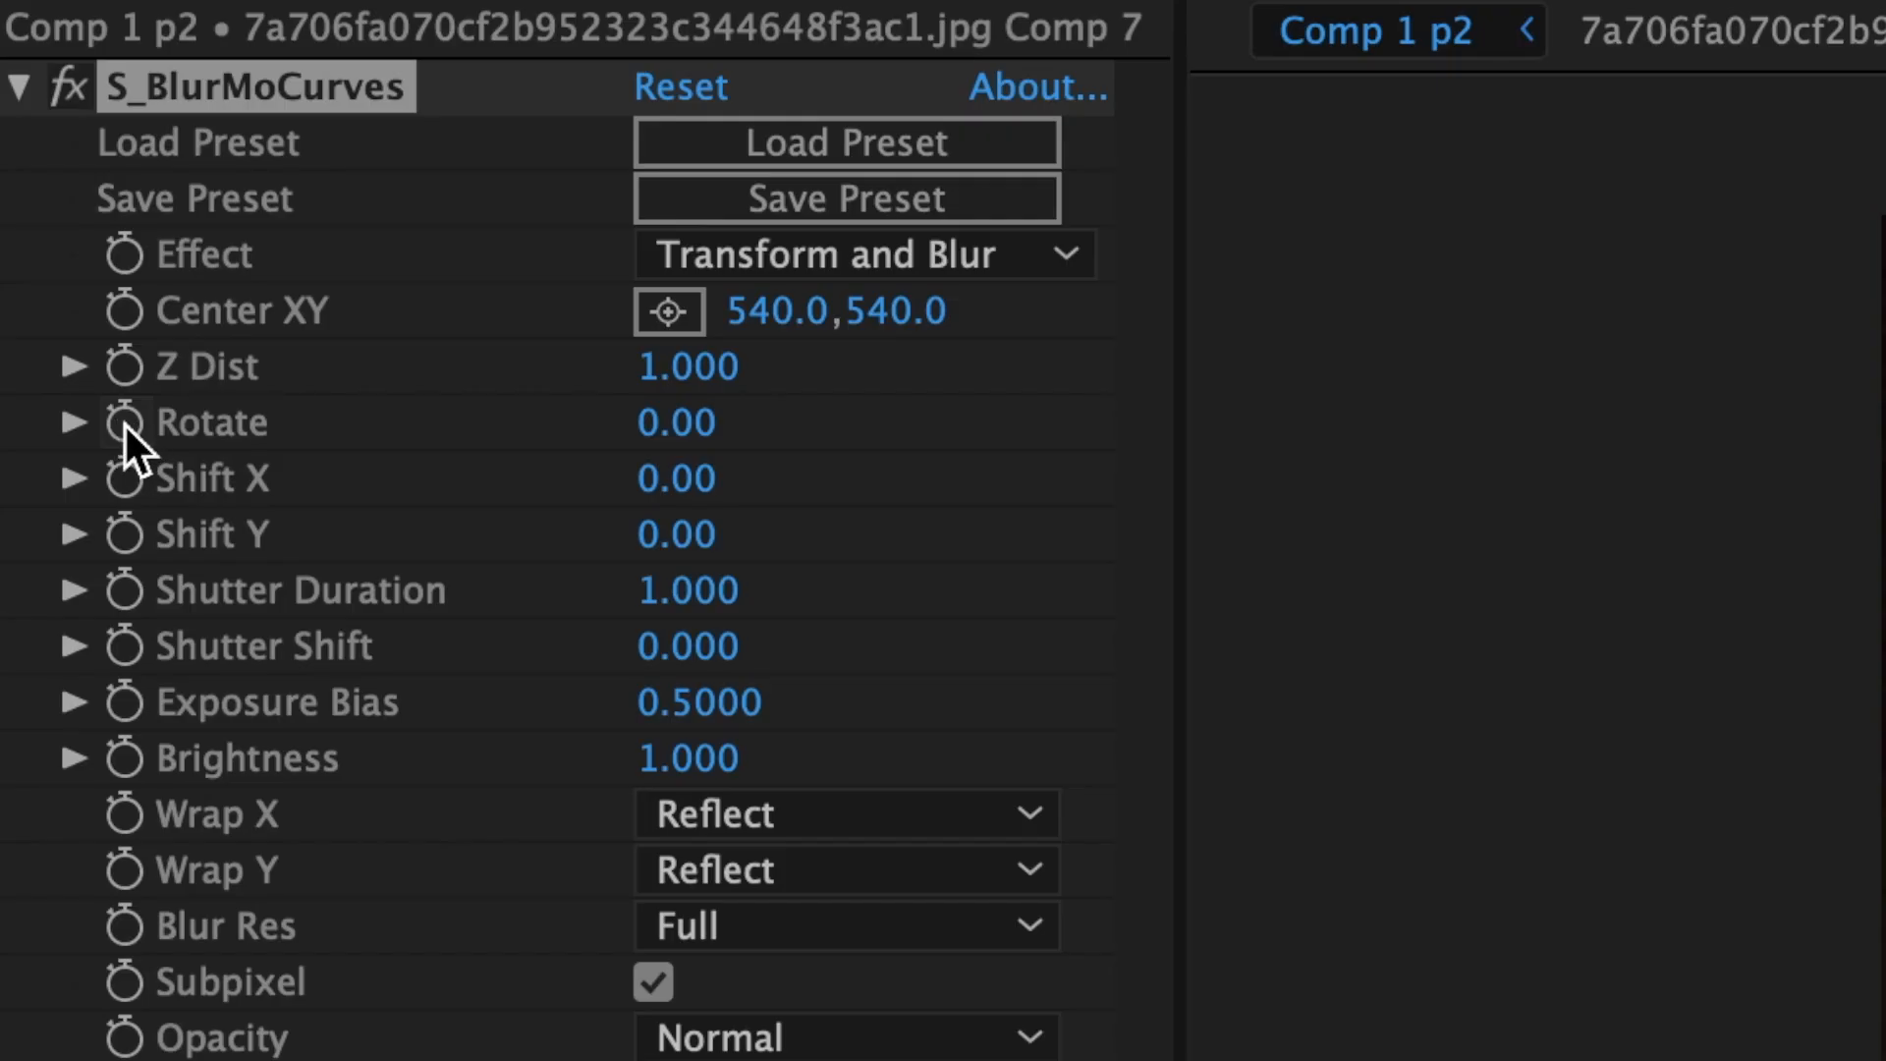
Step: Start keyframing Rotate in S_BlurMoCurves near the first clip's start and set it to 40 at 0:00:00:19
{"action": "left_click", "coordinate": [125, 424]}
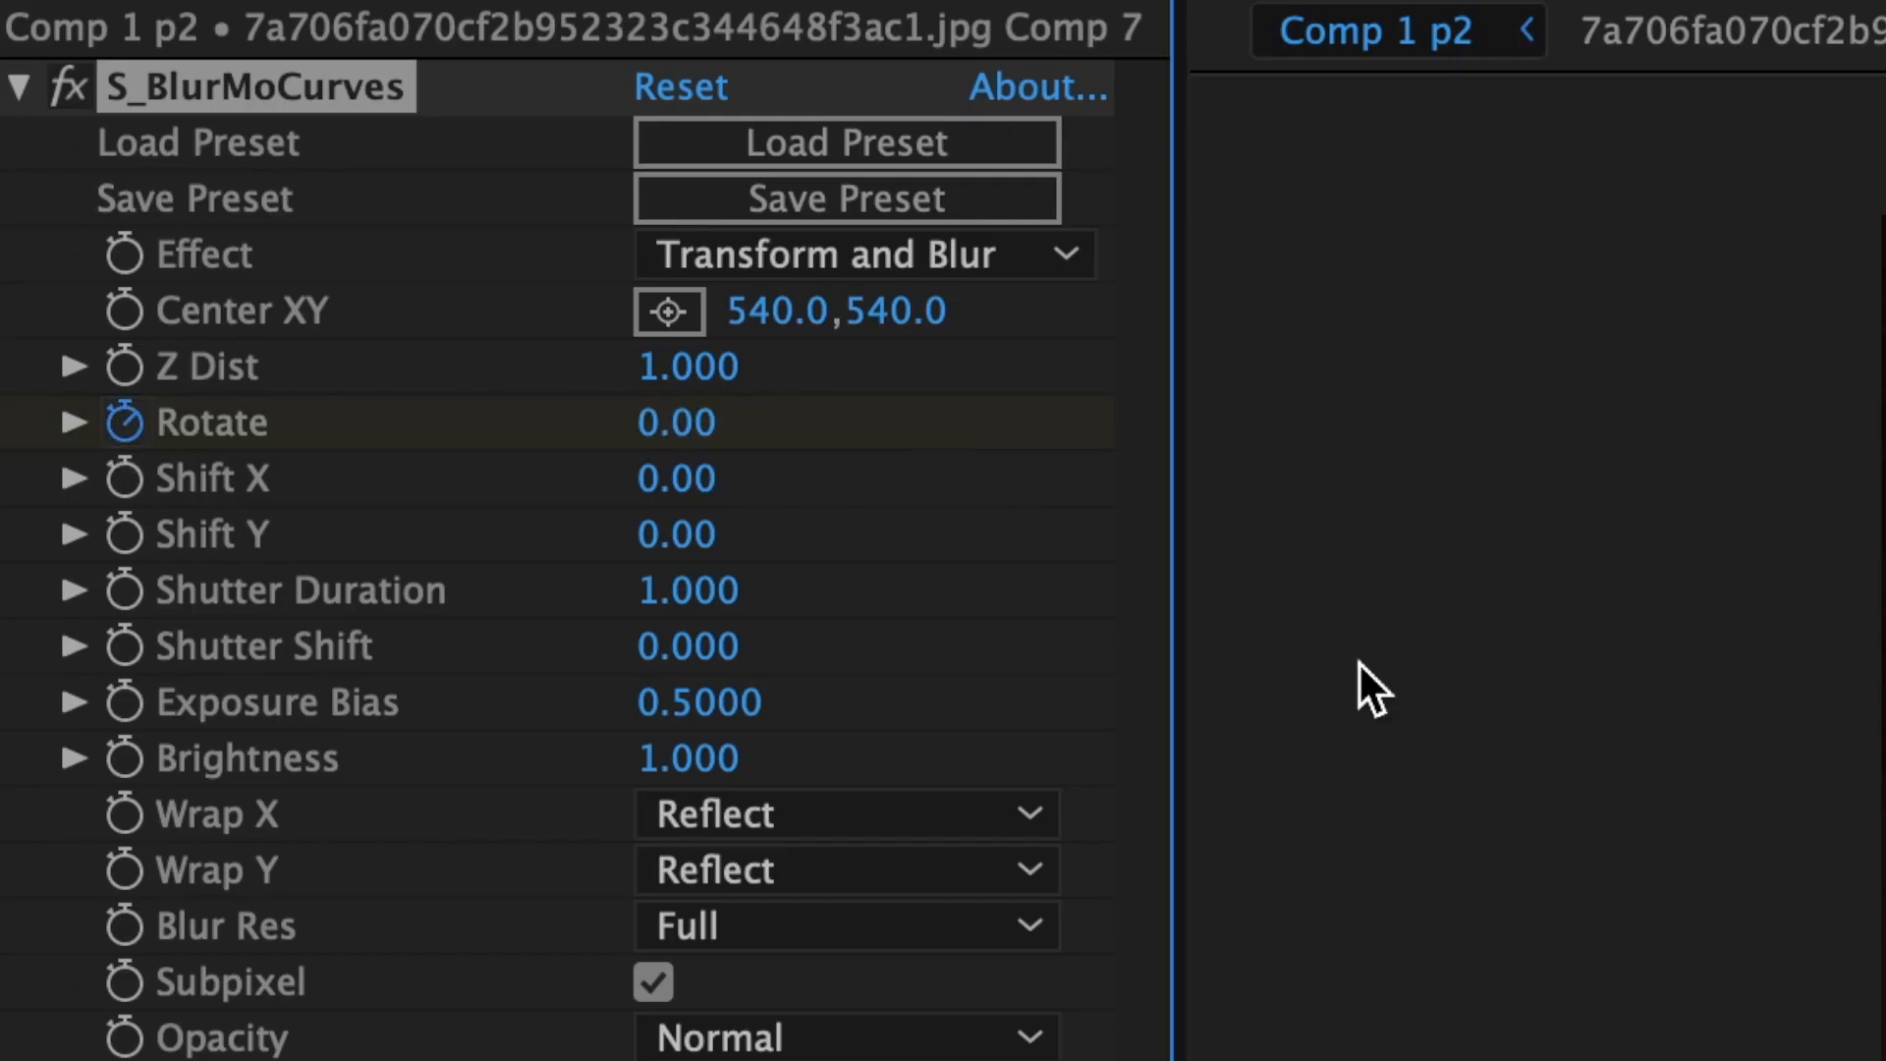
{"action": "left_click_drag", "start_coordinate": [770, 387], "coordinate": [1148, 433]}
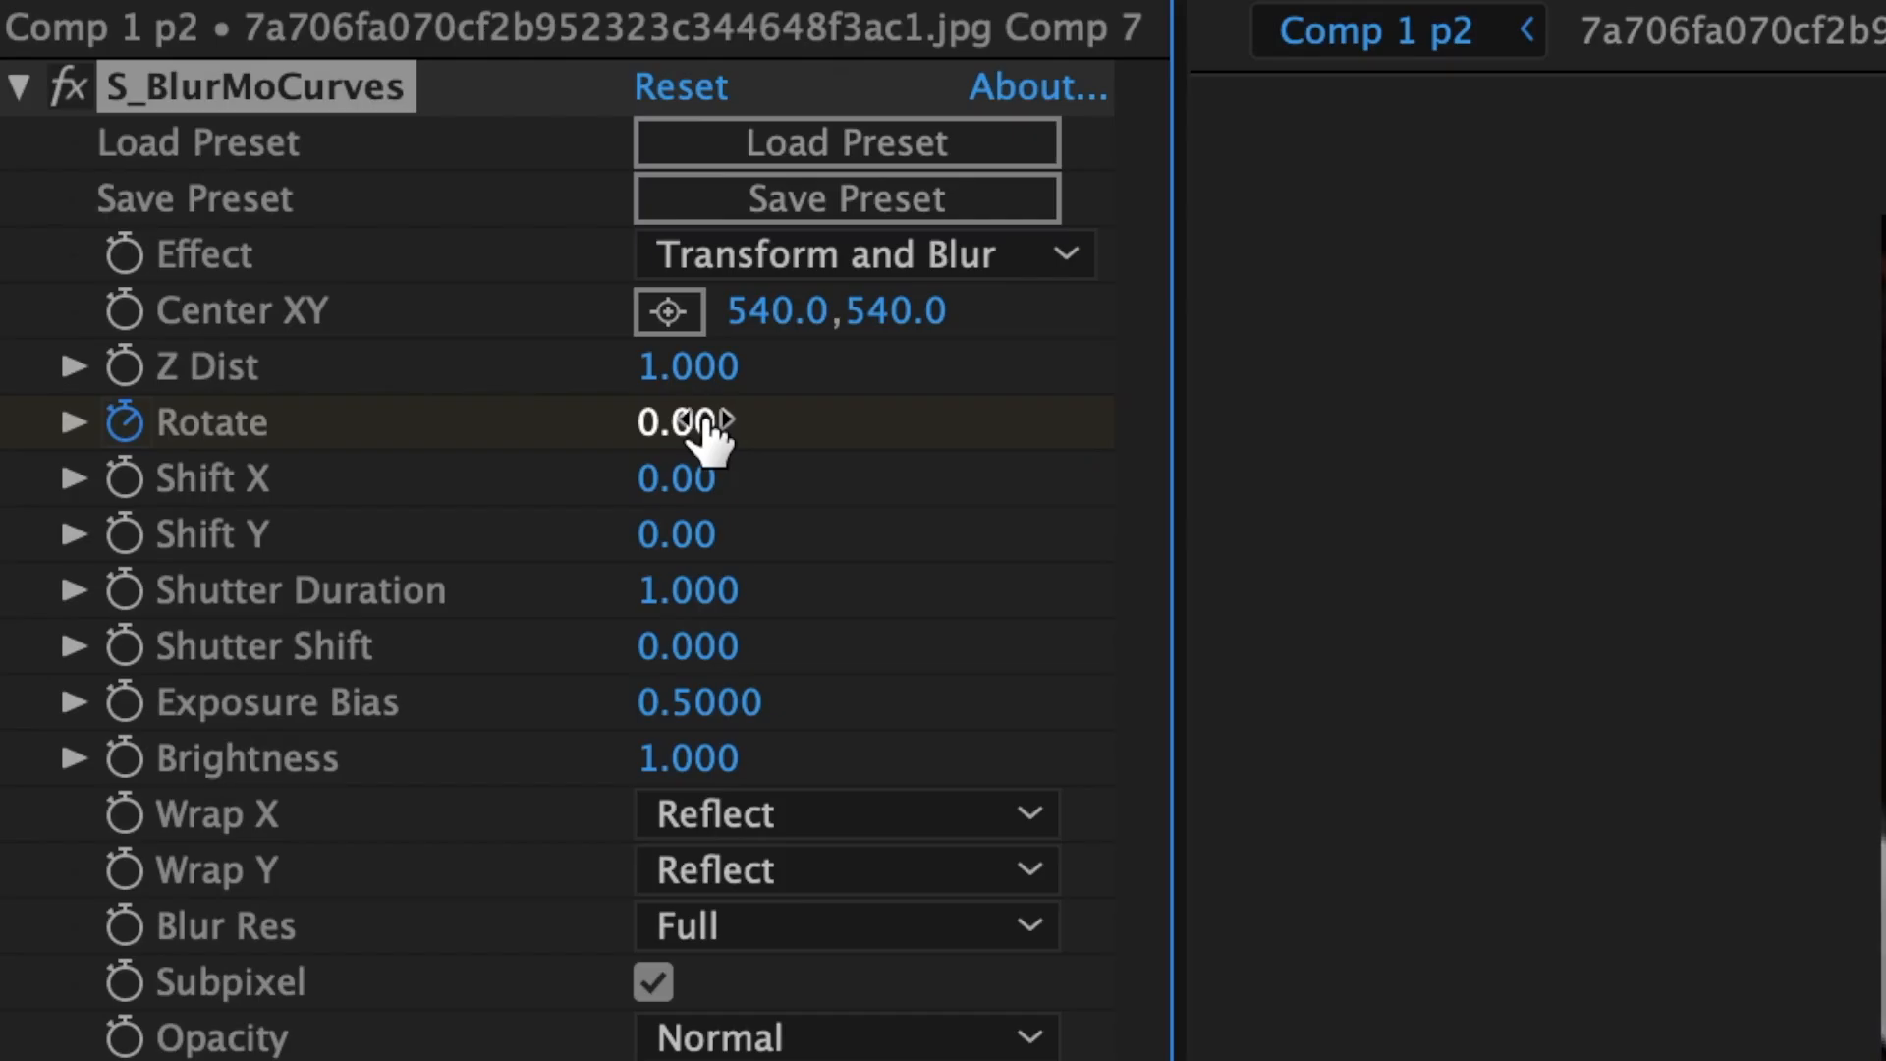
{"action": "left_click", "coordinate": [701, 423]}
{"action": "type", "text": "40"}
{"action": "key", "text": "Return"}
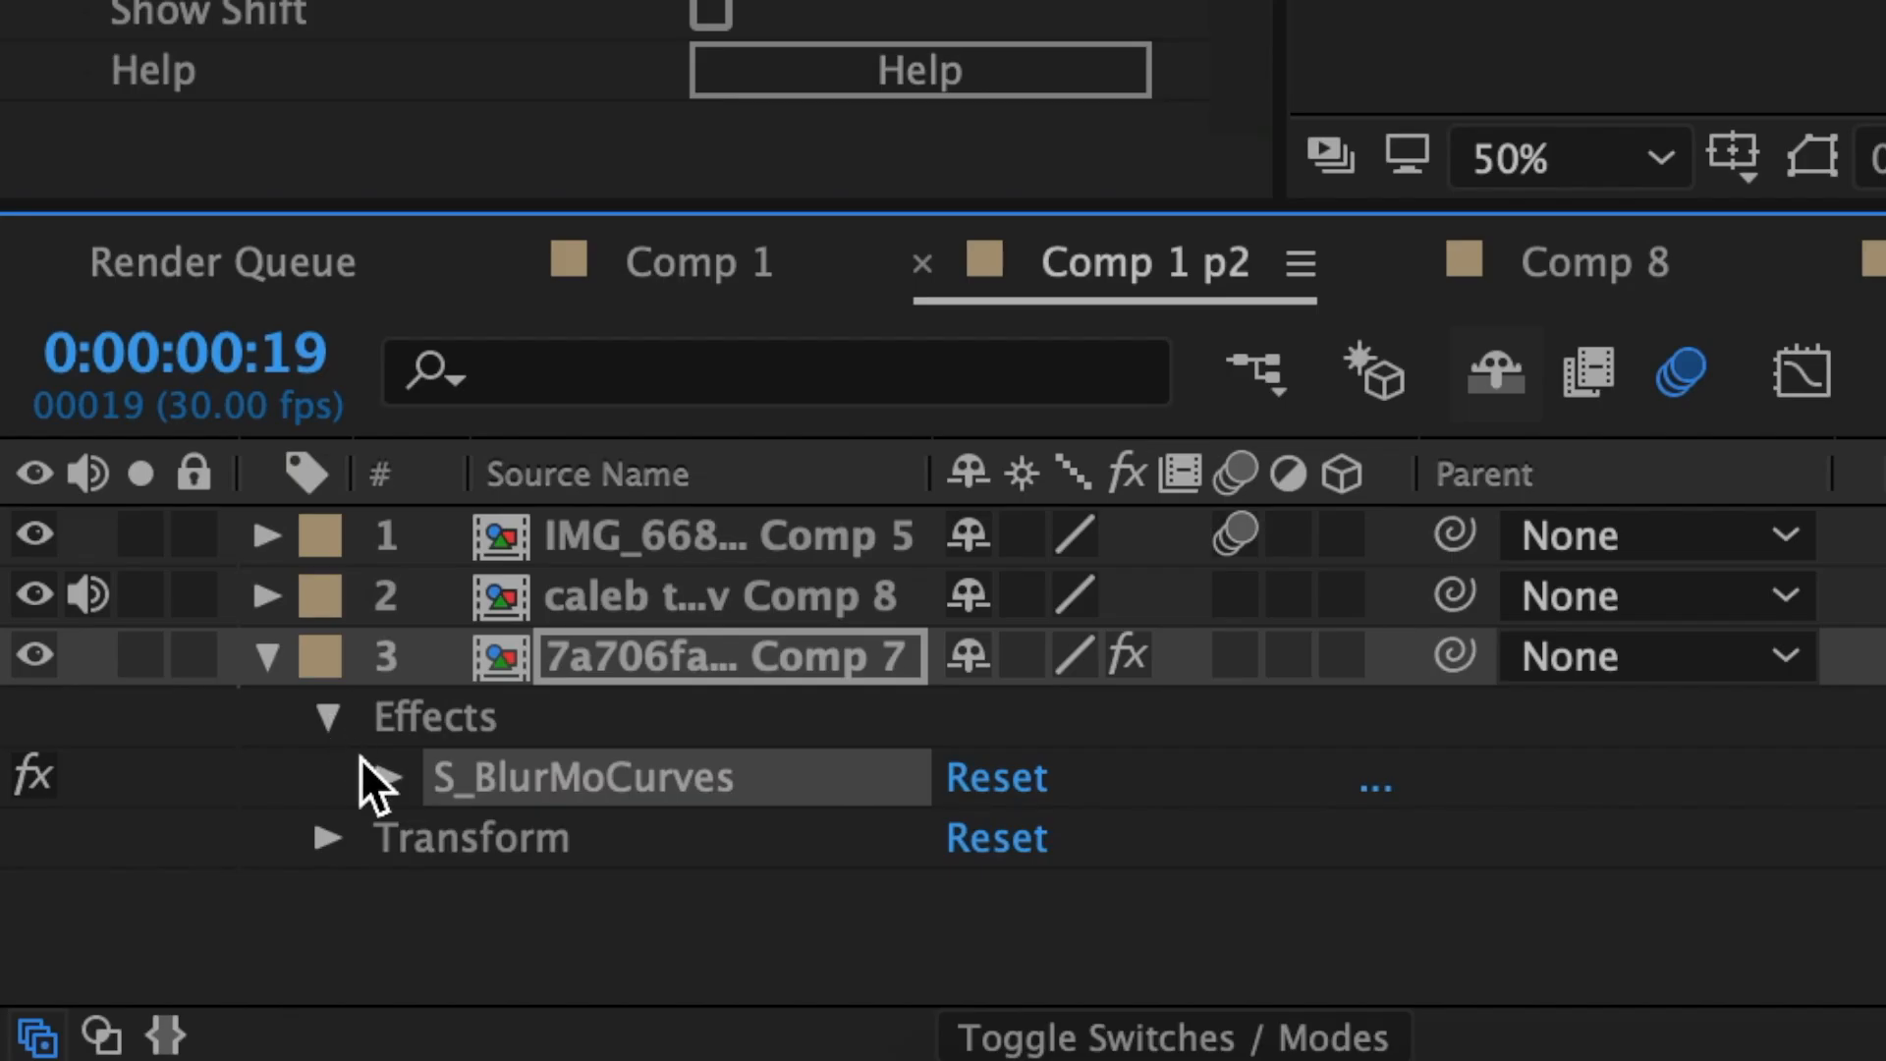
Step: Apply Easy Ease to the first clip's Rotate keyframes and reshape the graph to start flat and rise steeply into the last keyframe
{"action": "left_click", "coordinate": [385, 774]}
{"action": "scroll", "coordinate": [707, 746], "scroll_direction": "down", "scroll_amount": 5}
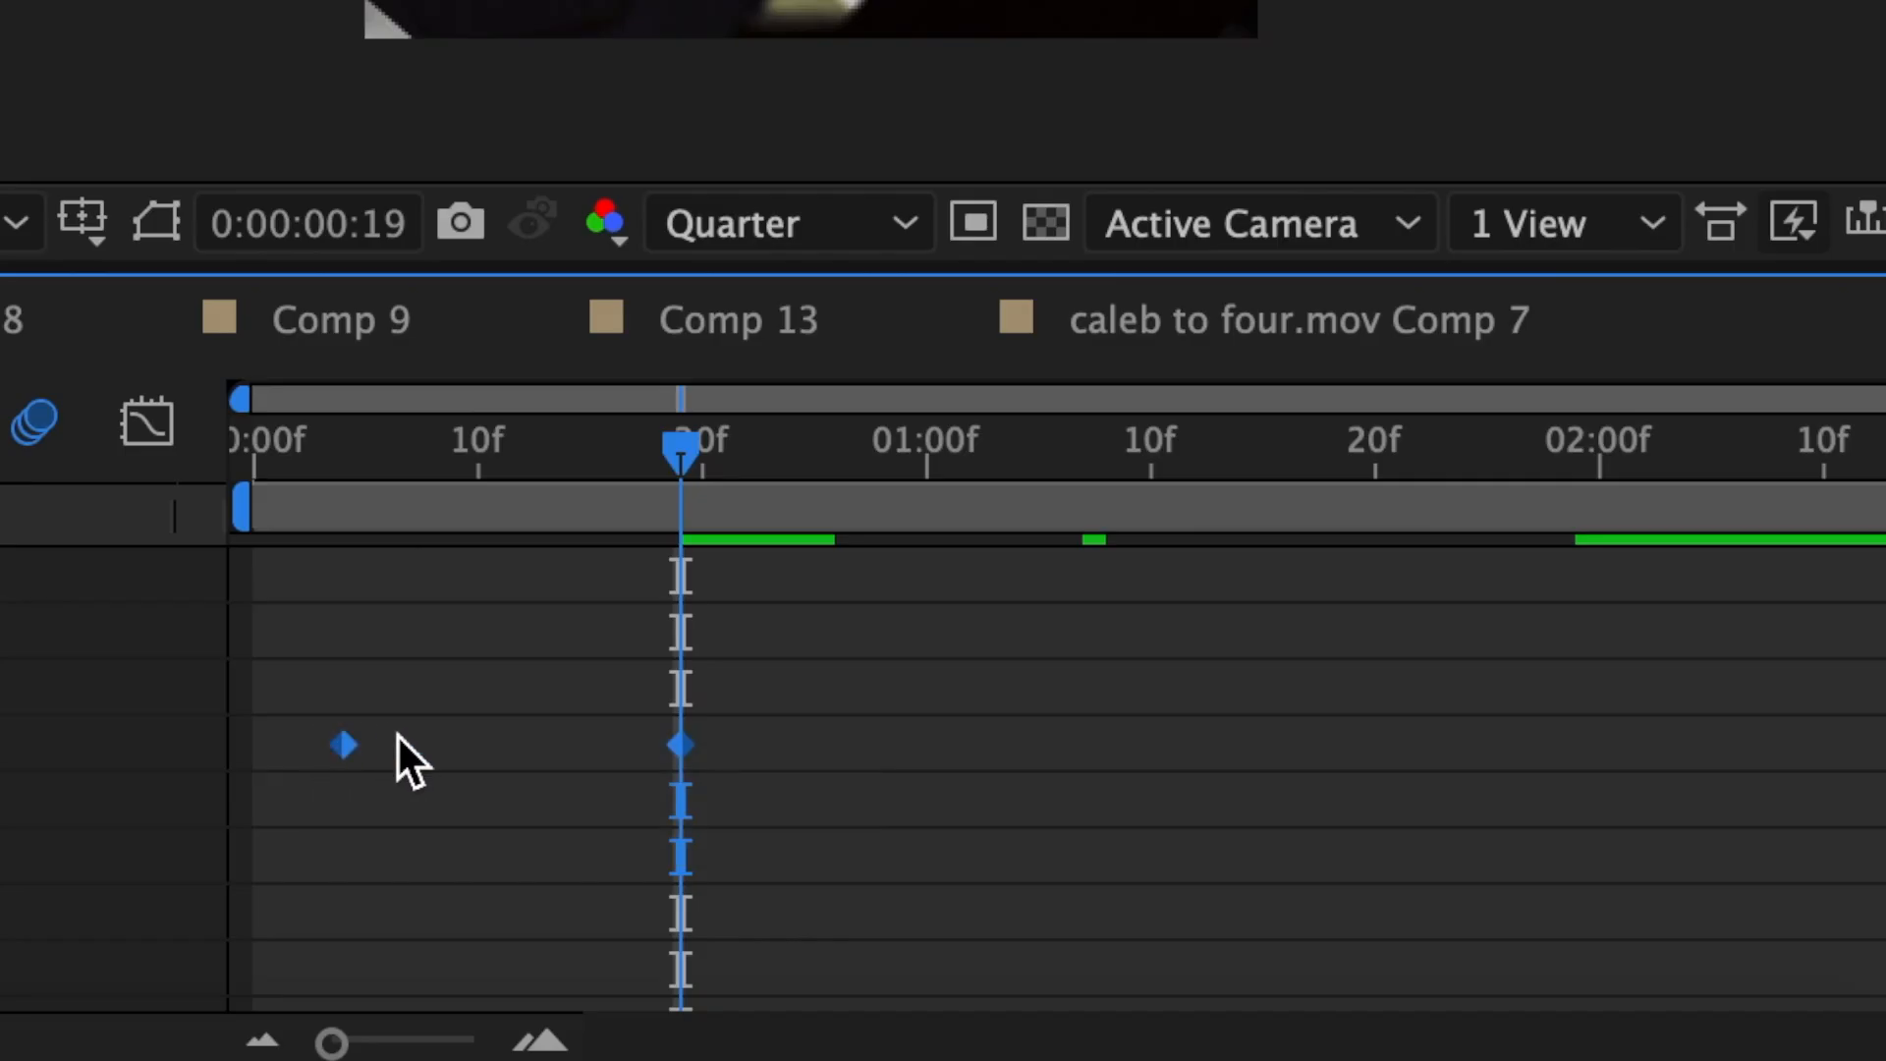
{"action": "right_click", "coordinate": [349, 751]}
{"action": "mouse_move", "coordinate": [687, 1008]}
{"action": "left_click", "coordinate": [1267, 648]}
{"action": "left_click", "coordinate": [149, 424]}
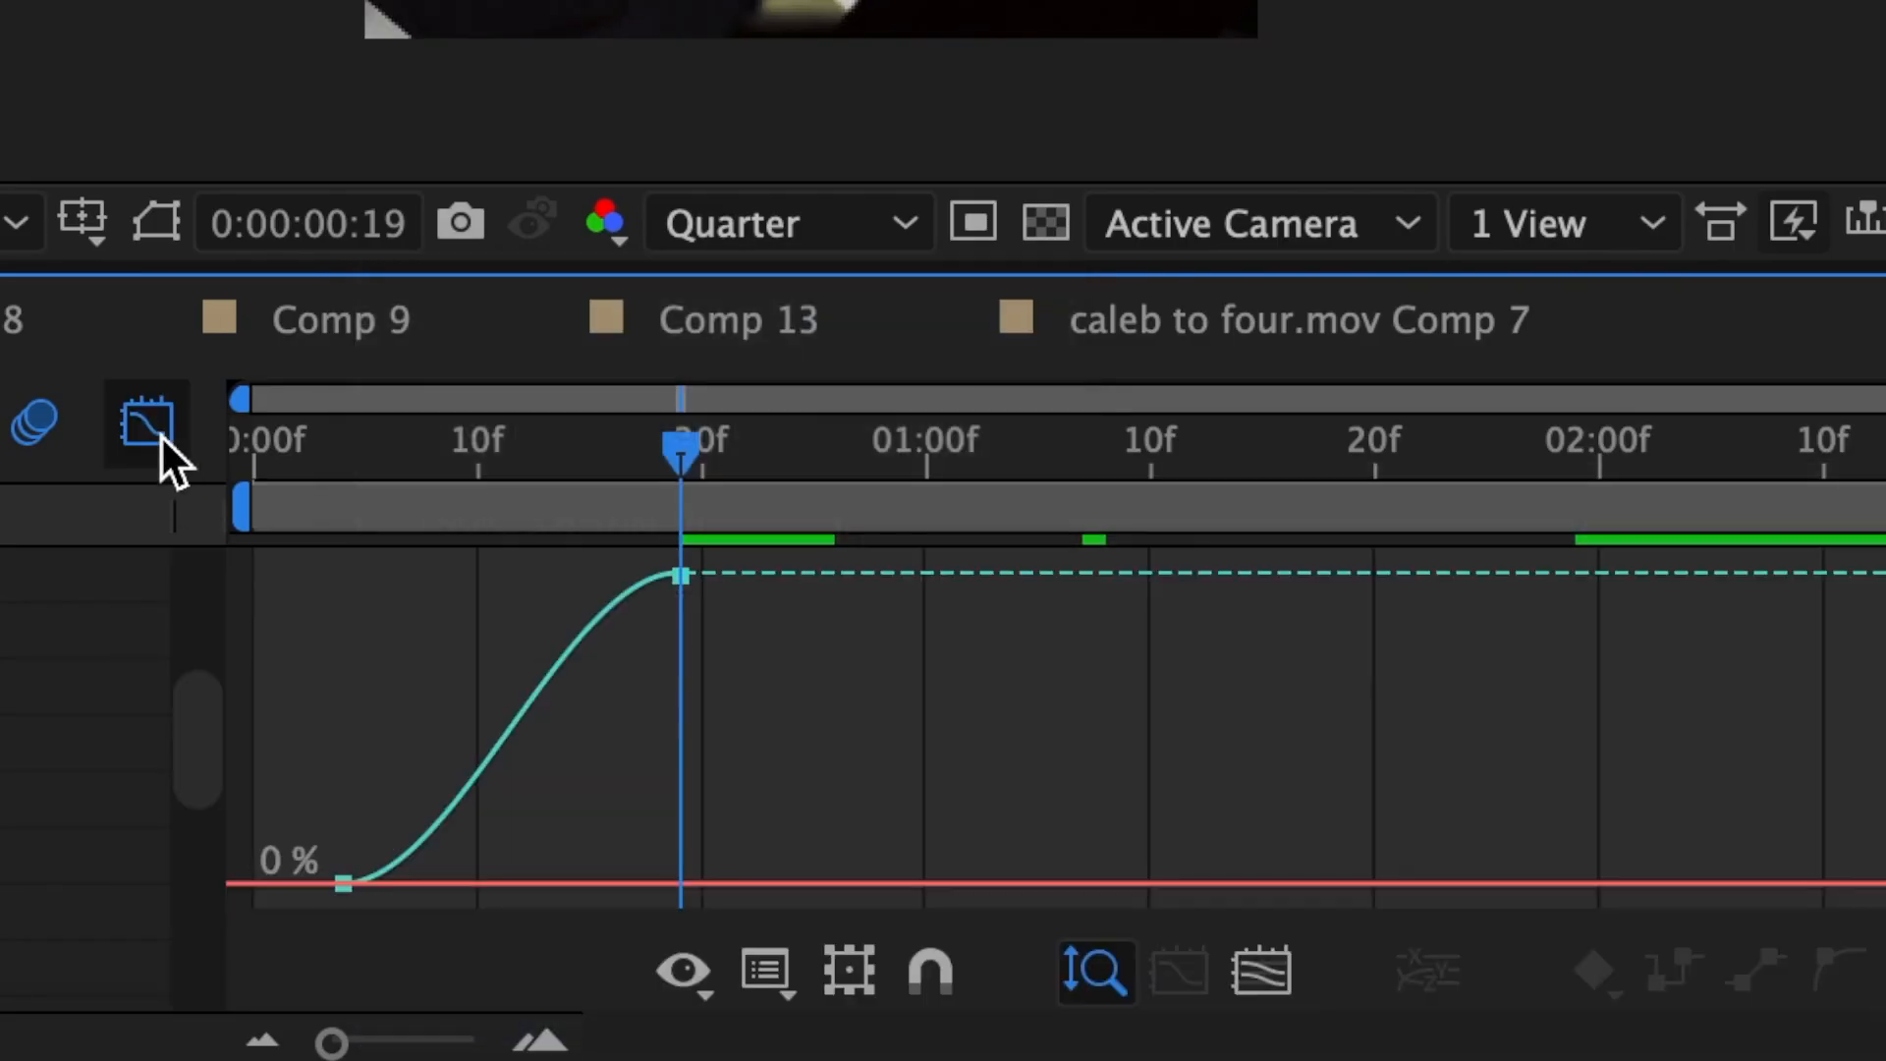
{"action": "left_click_drag", "start_coordinate": [568, 573], "coordinate": [670, 748]}
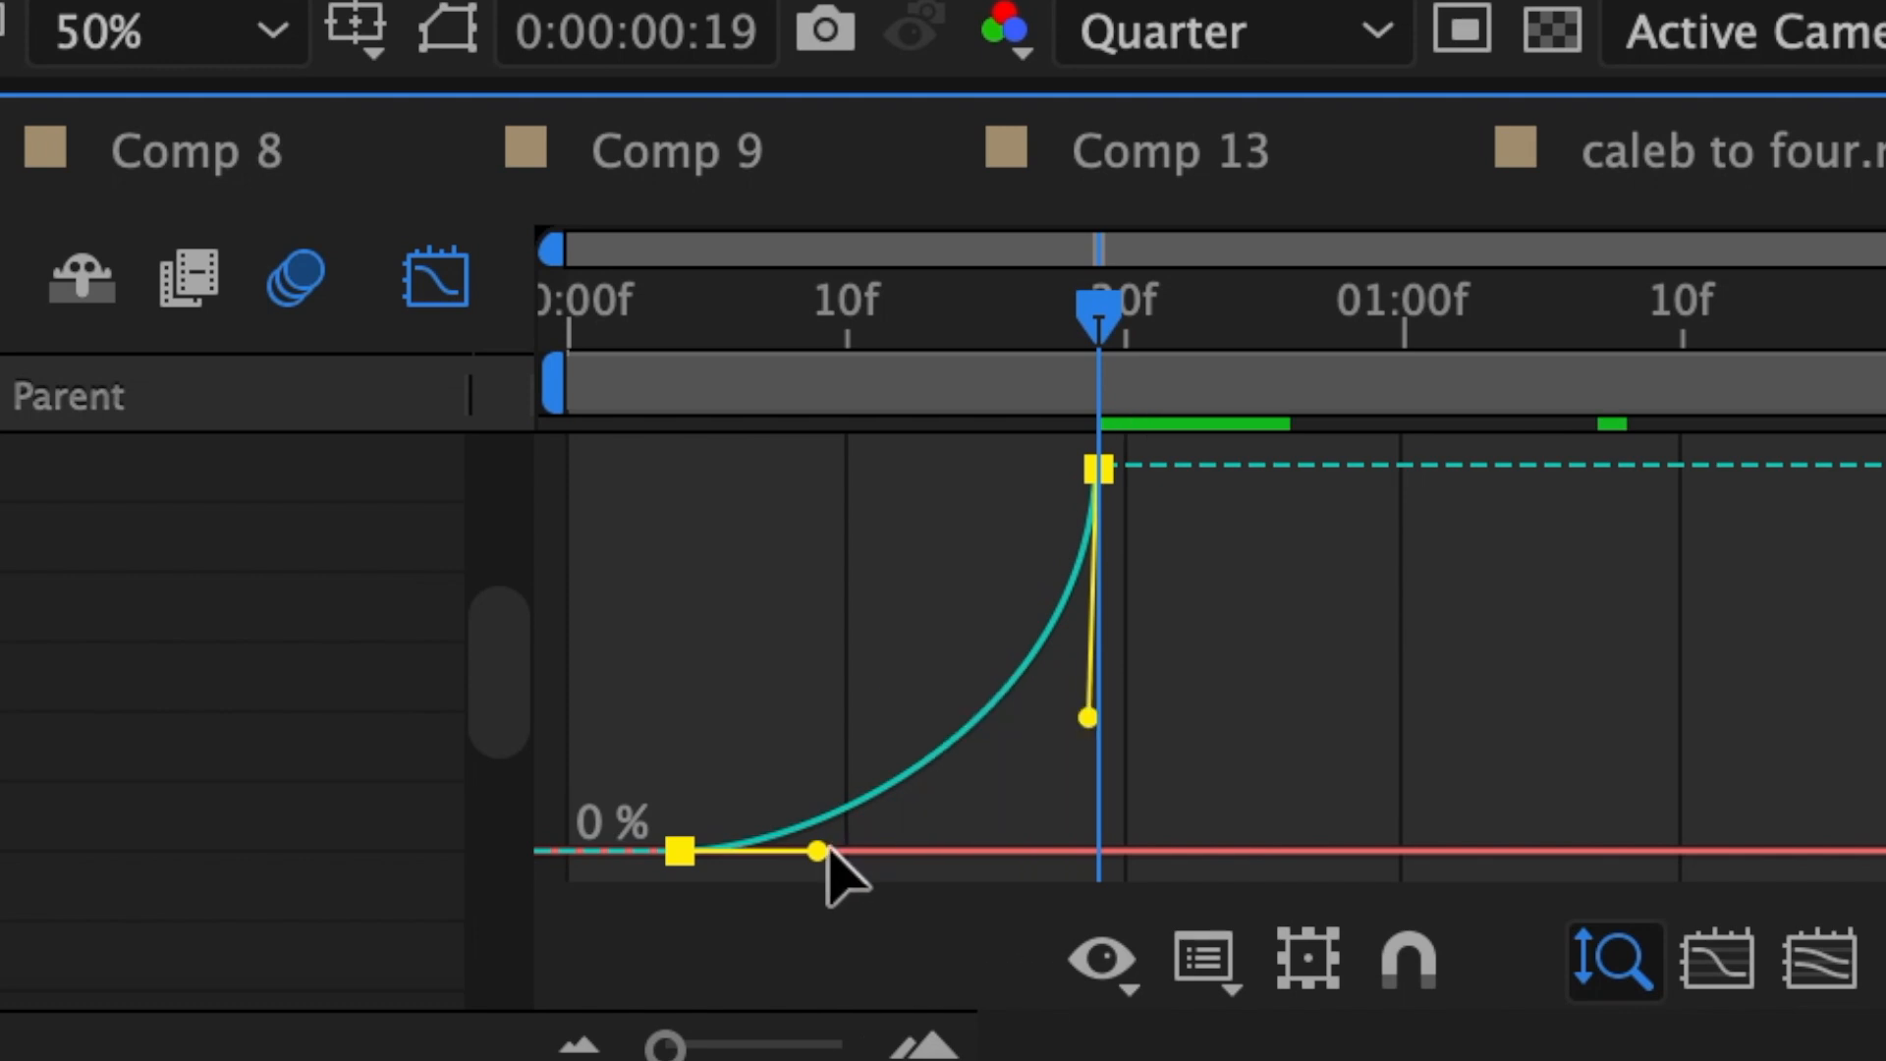
{"action": "left_click_drag", "start_coordinate": [817, 851], "coordinate": [1016, 856]}
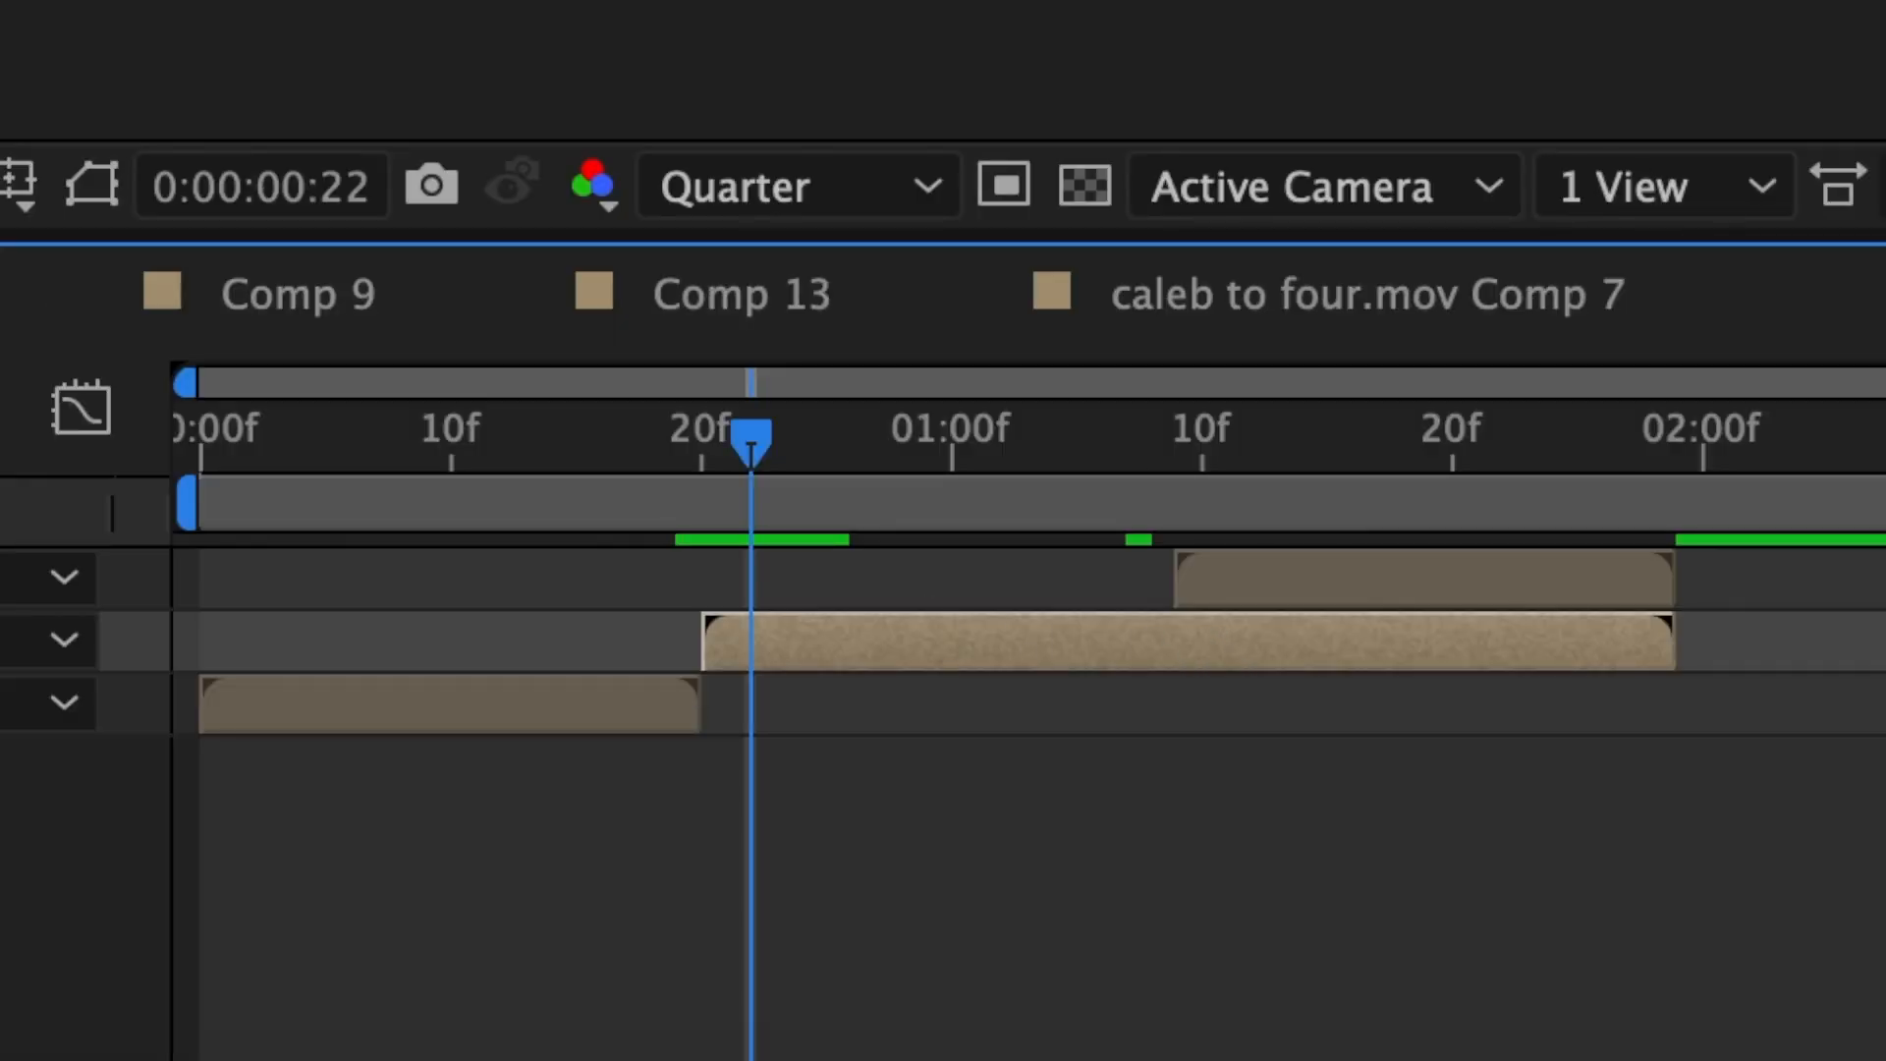
Step: Apply S_BlurMoCurves to the layer 2 clip and set both Wrap X and Wrap Y to Reflect
{"action": "left_click_drag", "start_coordinate": [1667, 219], "coordinate": [795, 943]}
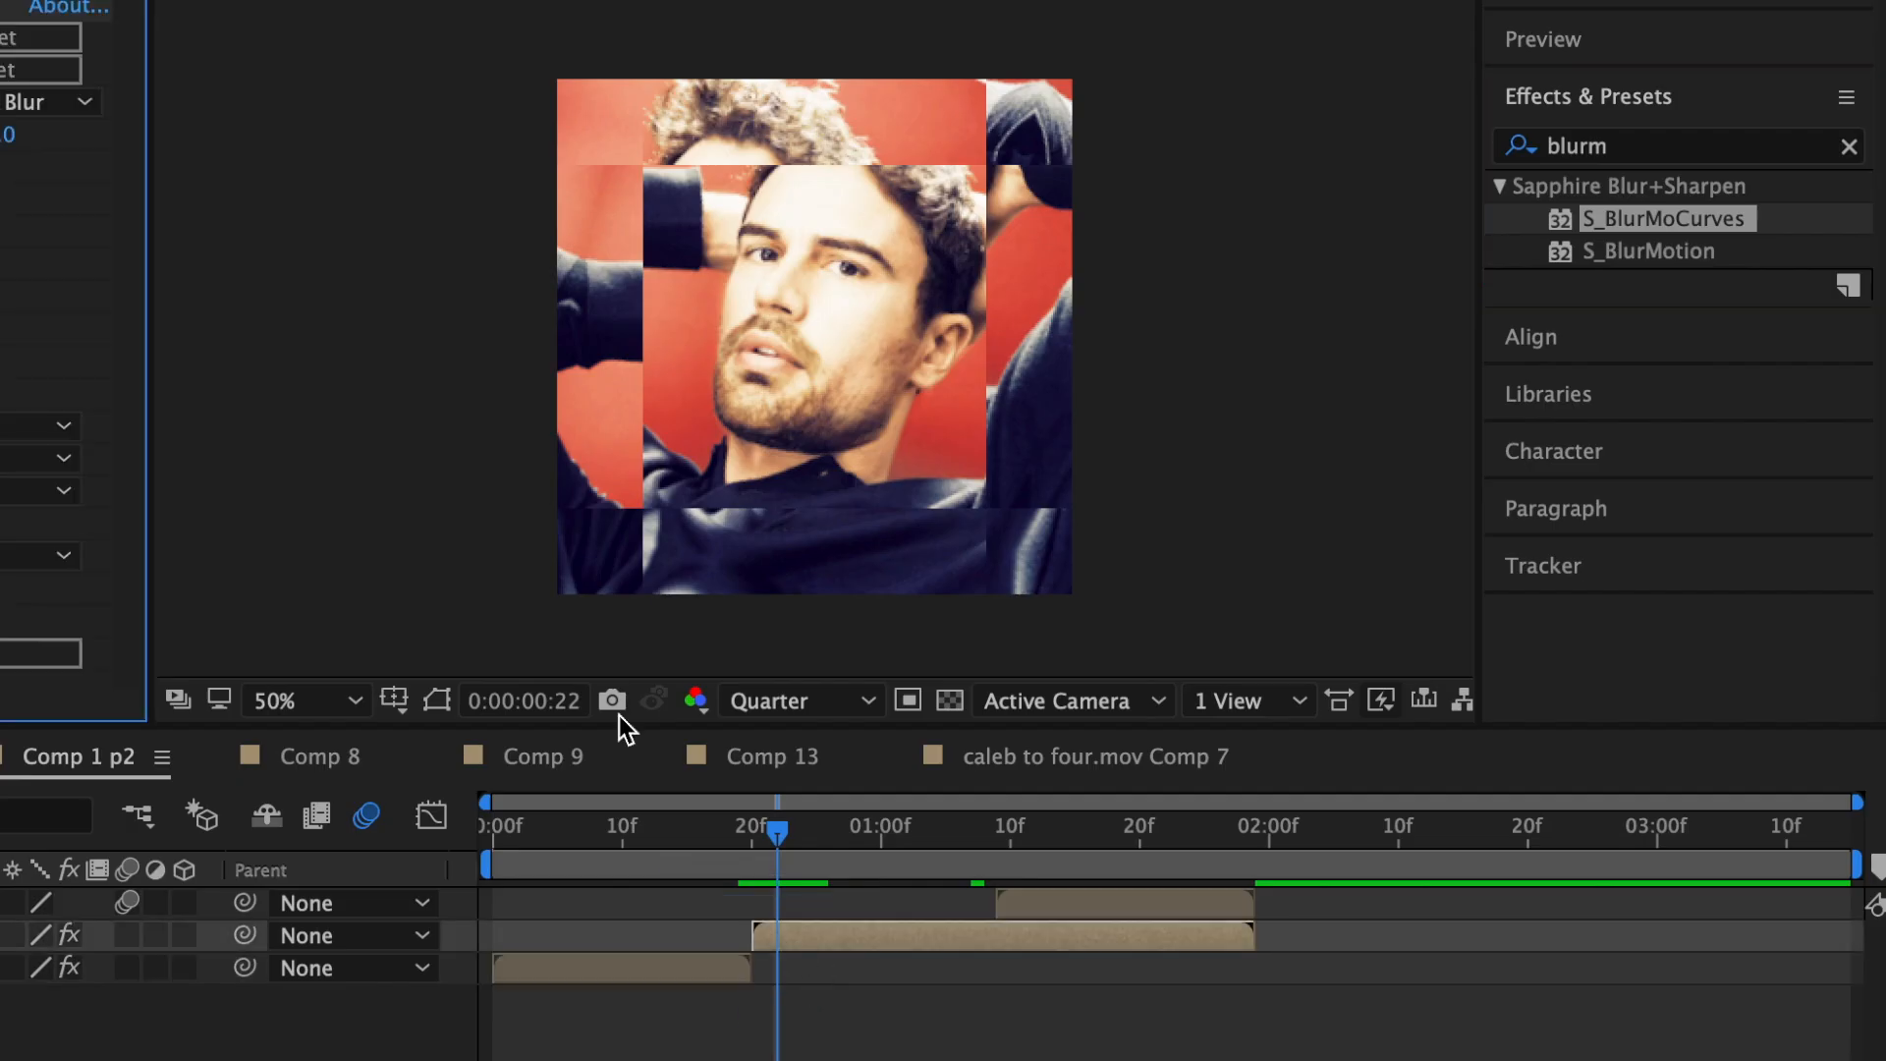
{"action": "left_click", "coordinate": [1012, 624]}
{"action": "left_click", "coordinate": [876, 754]}
{"action": "left_click", "coordinate": [869, 621]}
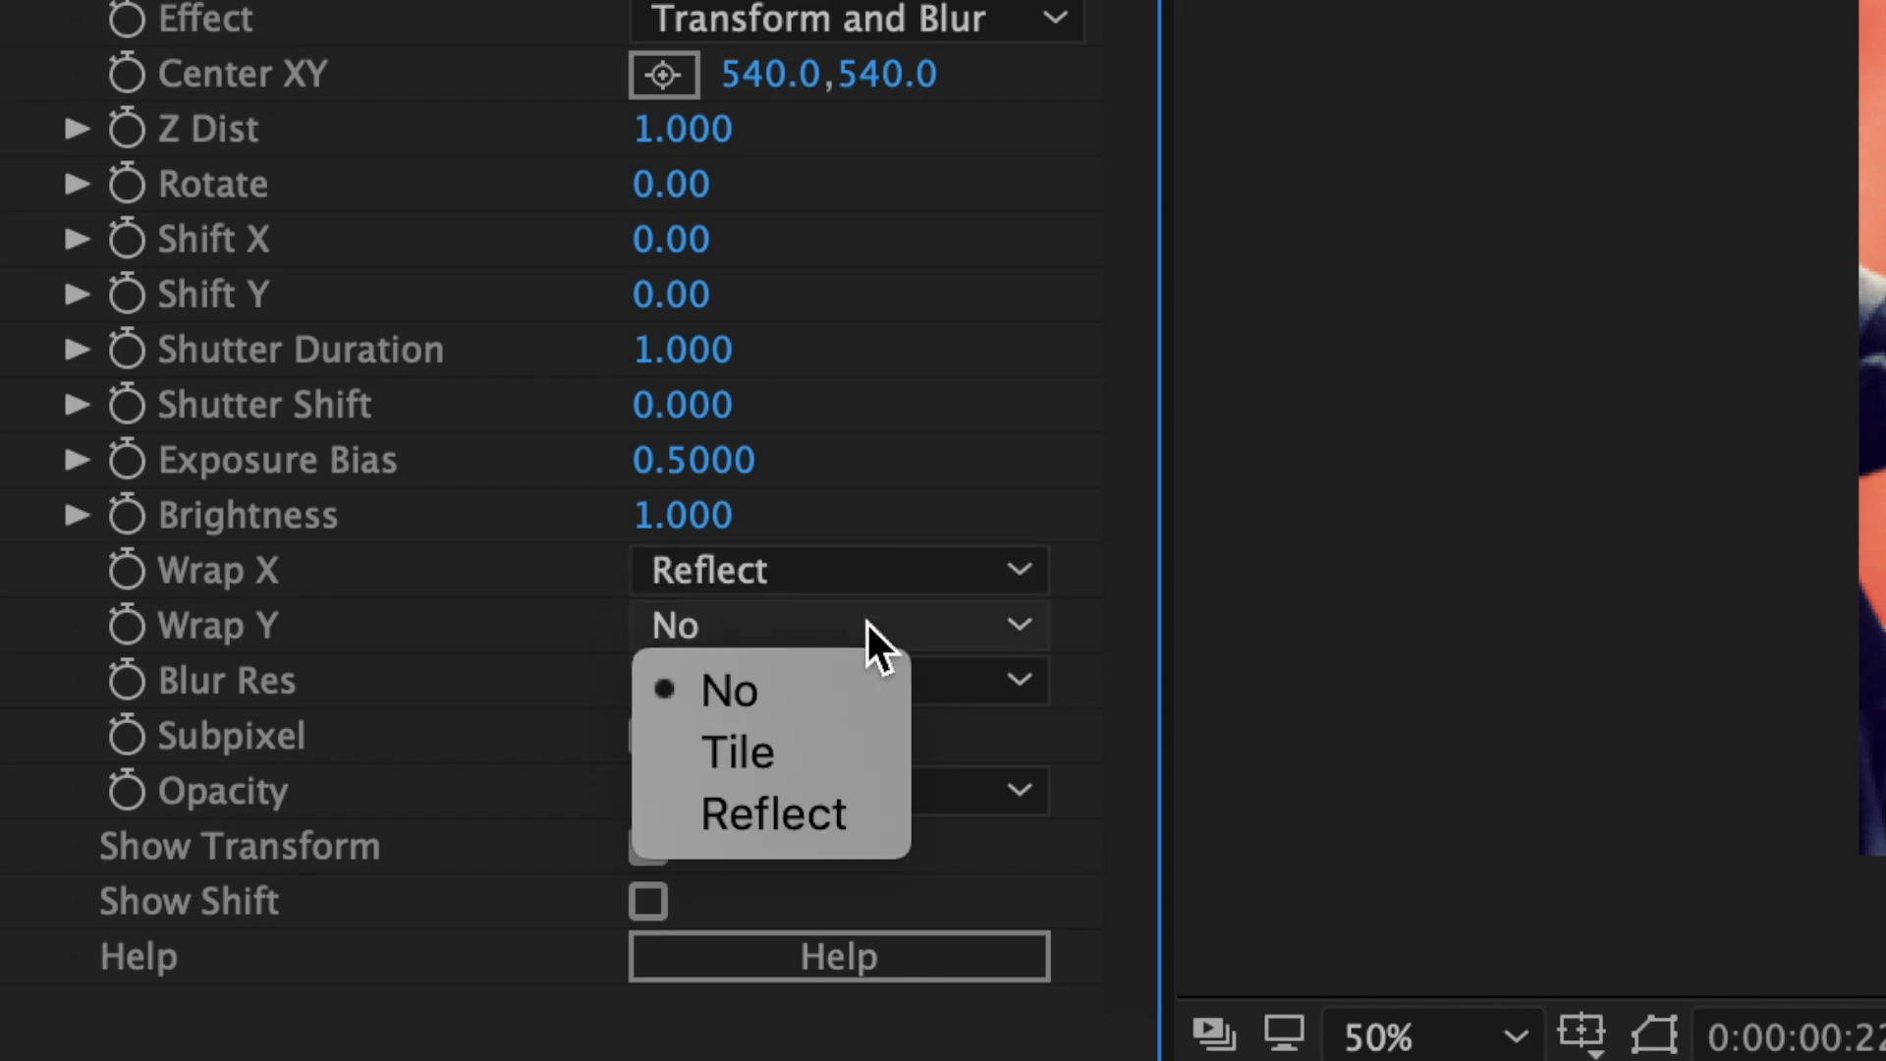
{"action": "left_click", "coordinate": [853, 813]}
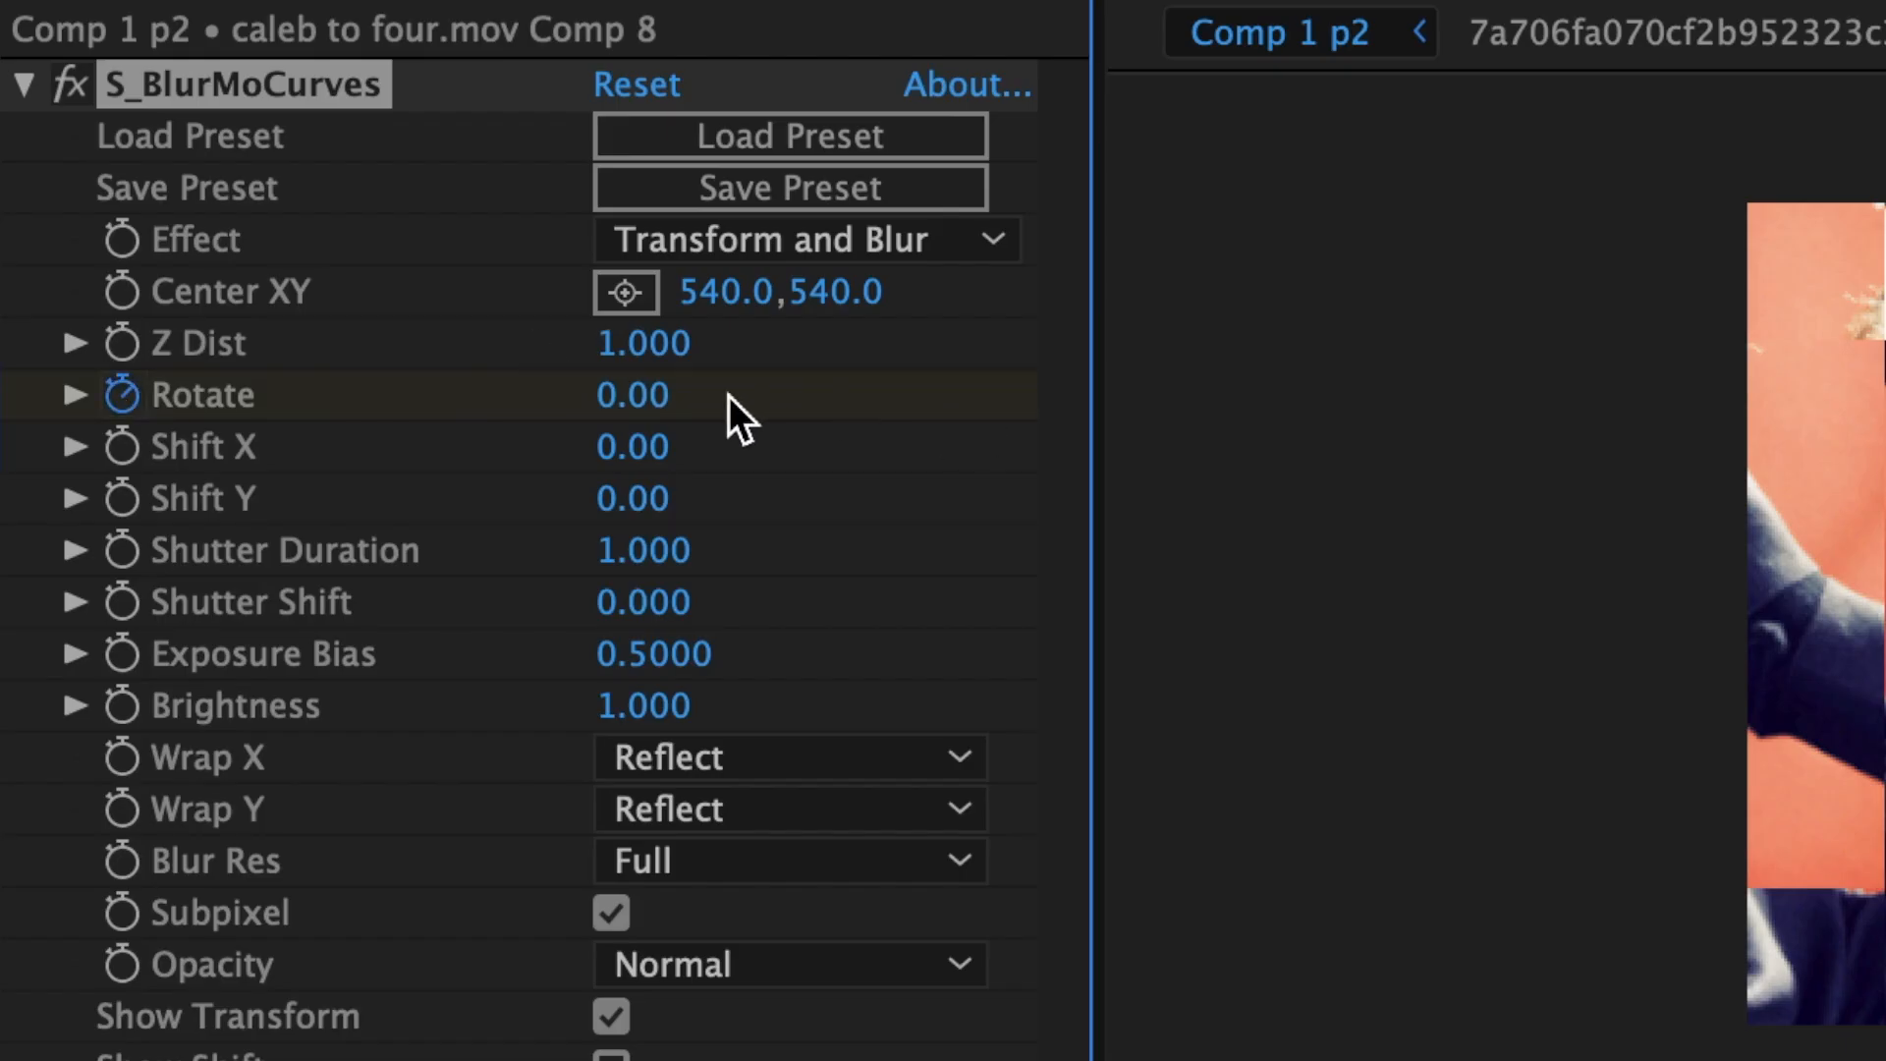
Step: Keyframe the layer 2 clip's S_BlurMoCurves Rotate from -40 at 0:00:00:20 to 0 at 0:00:01:06
{"action": "left_click", "coordinate": [654, 408]}
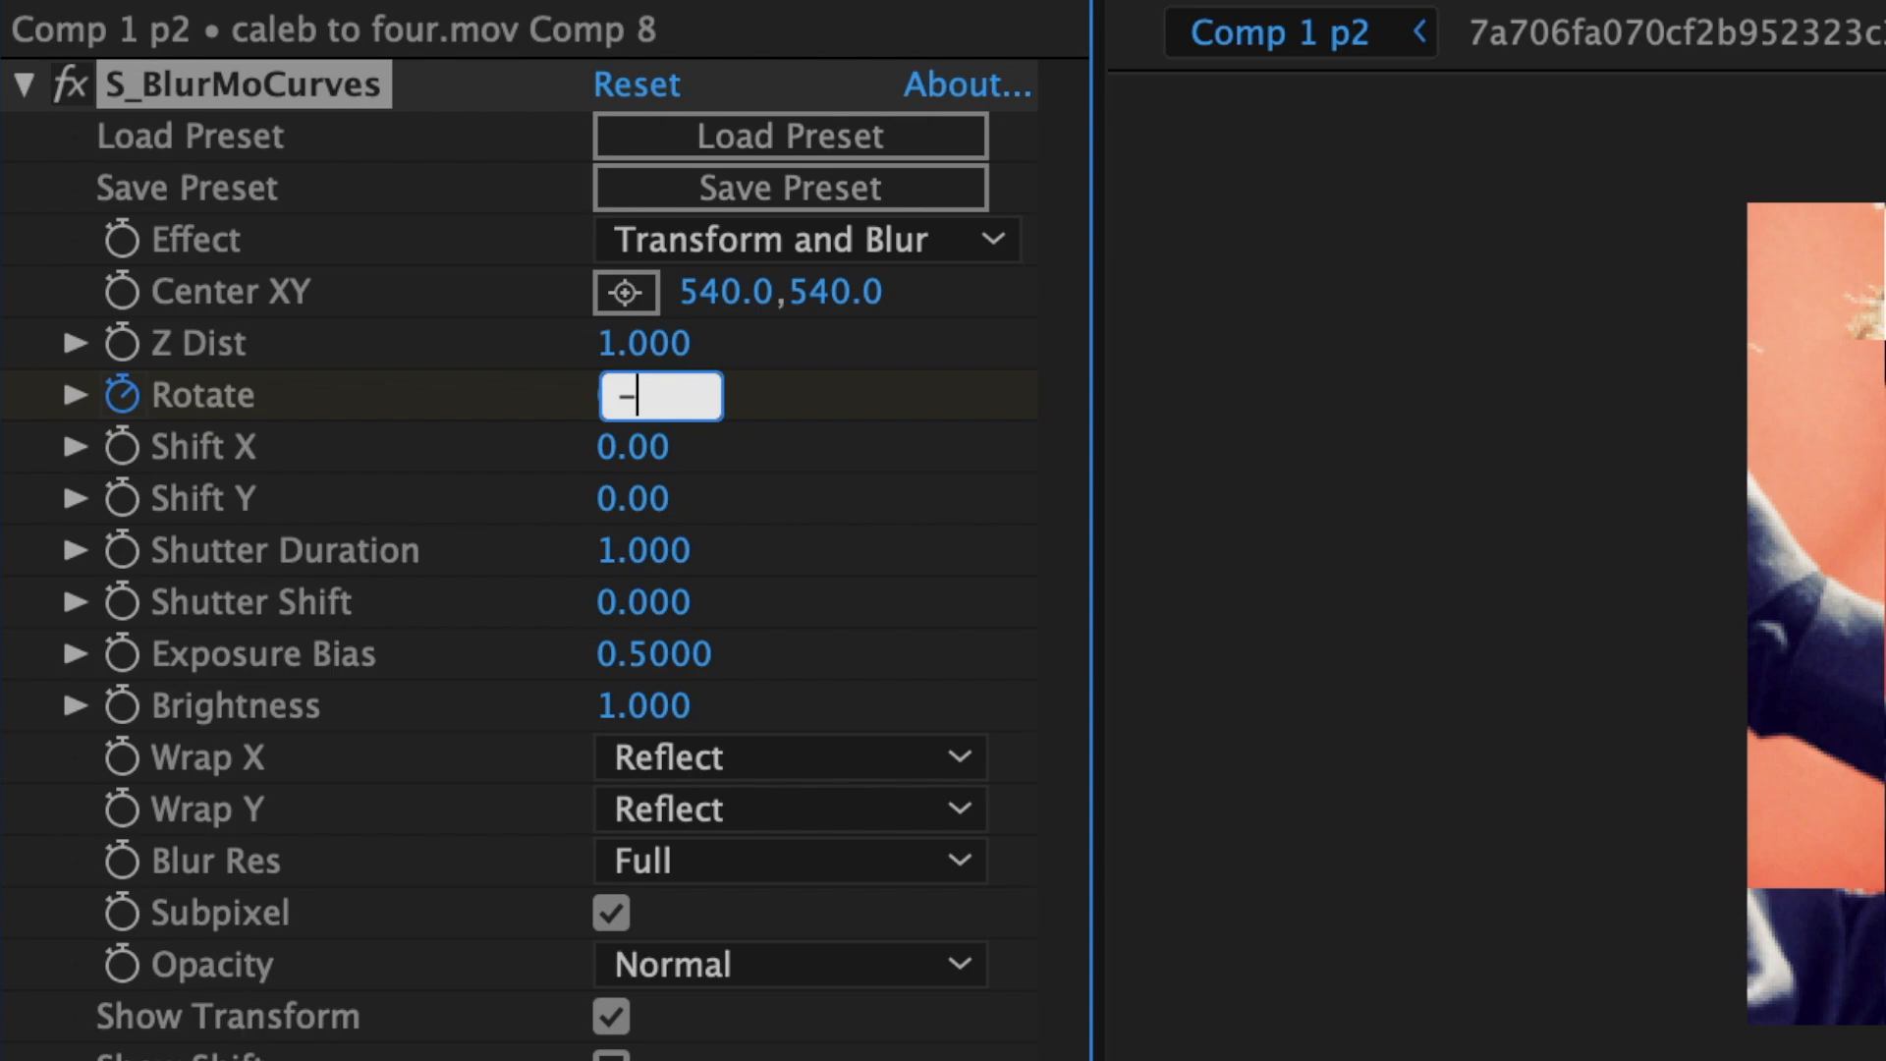
{"action": "key", "text": "Return"}
{"action": "left_click", "coordinate": [1266, 457]}
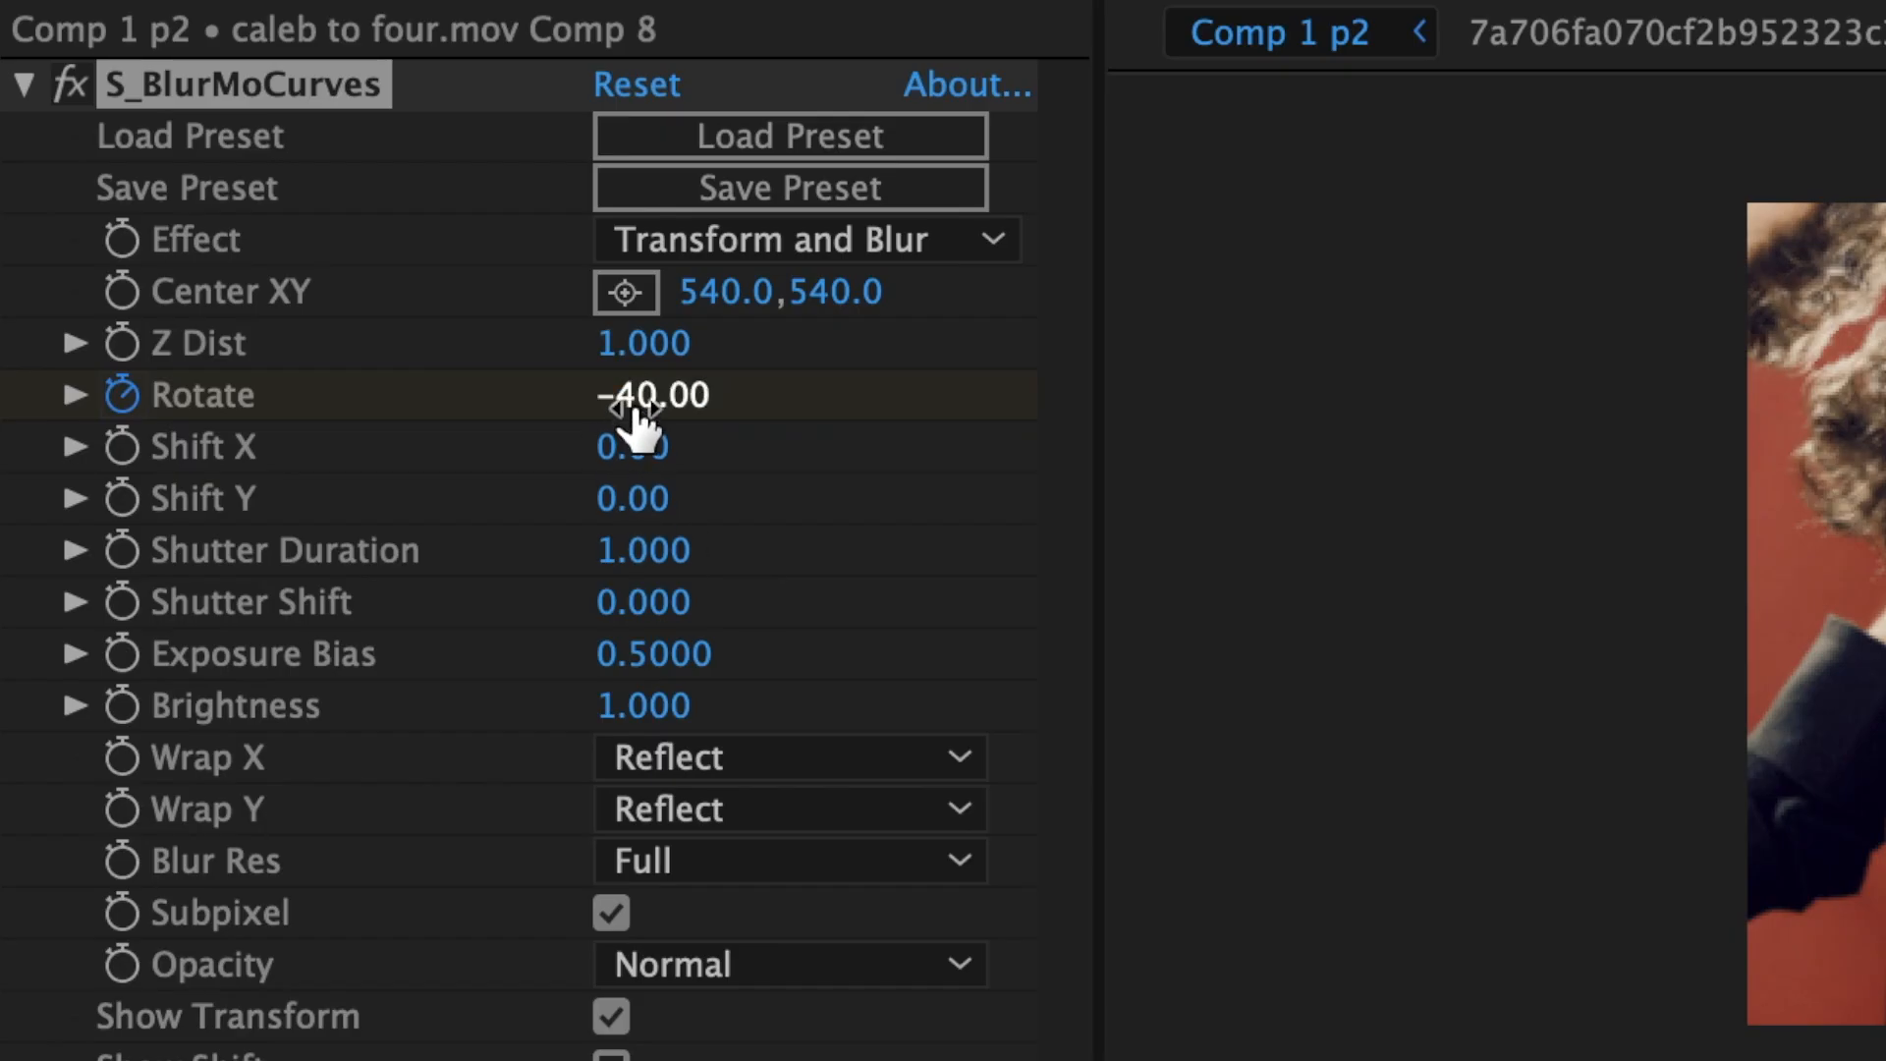
{"action": "left_click", "coordinate": [636, 401]}
{"action": "type", "text": "0"}
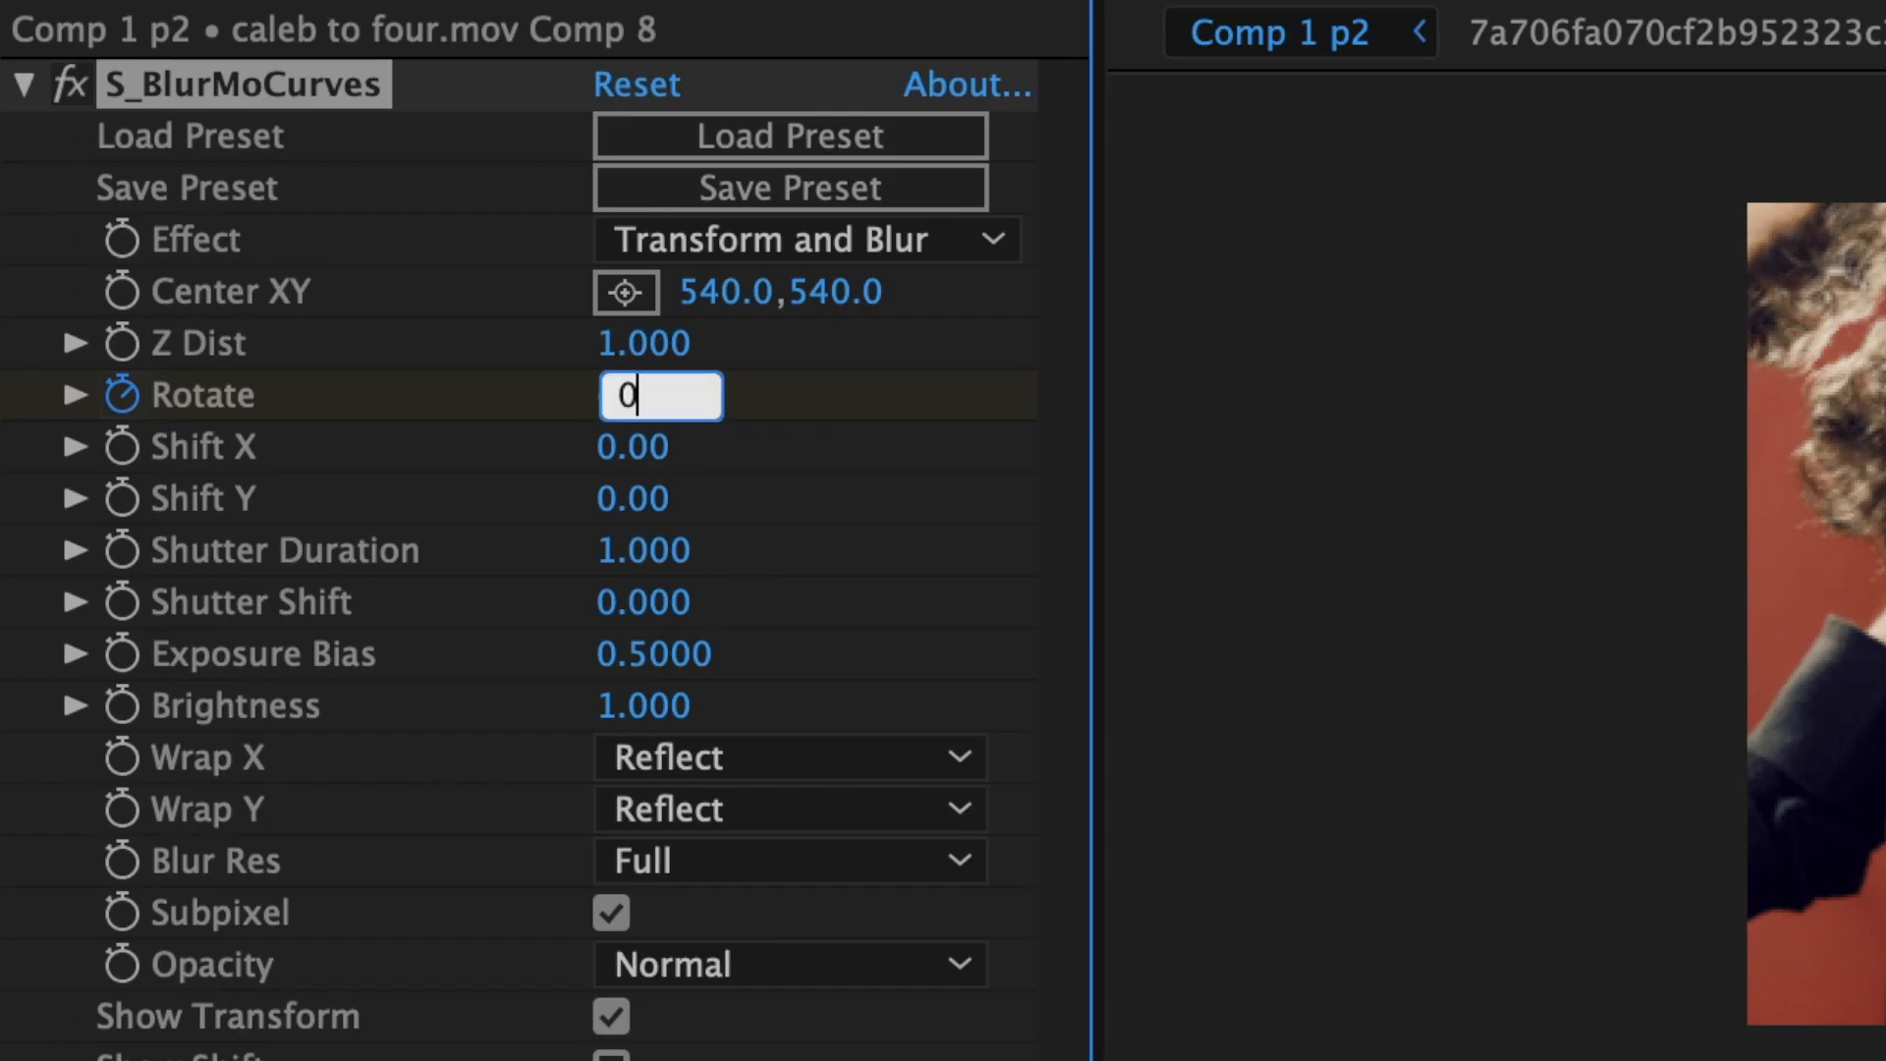
{"action": "key", "text": "Return"}
Step: Apply Easy Ease to the layer 2 clip's Rotate keyframes and reshape the graph to rise steeply first and flatten toward the end
{"action": "left_click", "coordinate": [80, 864]}
{"action": "left_click", "coordinate": [104, 890]}
{"action": "left_click", "coordinate": [131, 915]}
{"action": "scroll", "coordinate": [1193, 951], "scroll_direction": "down", "scroll_amount": 5}
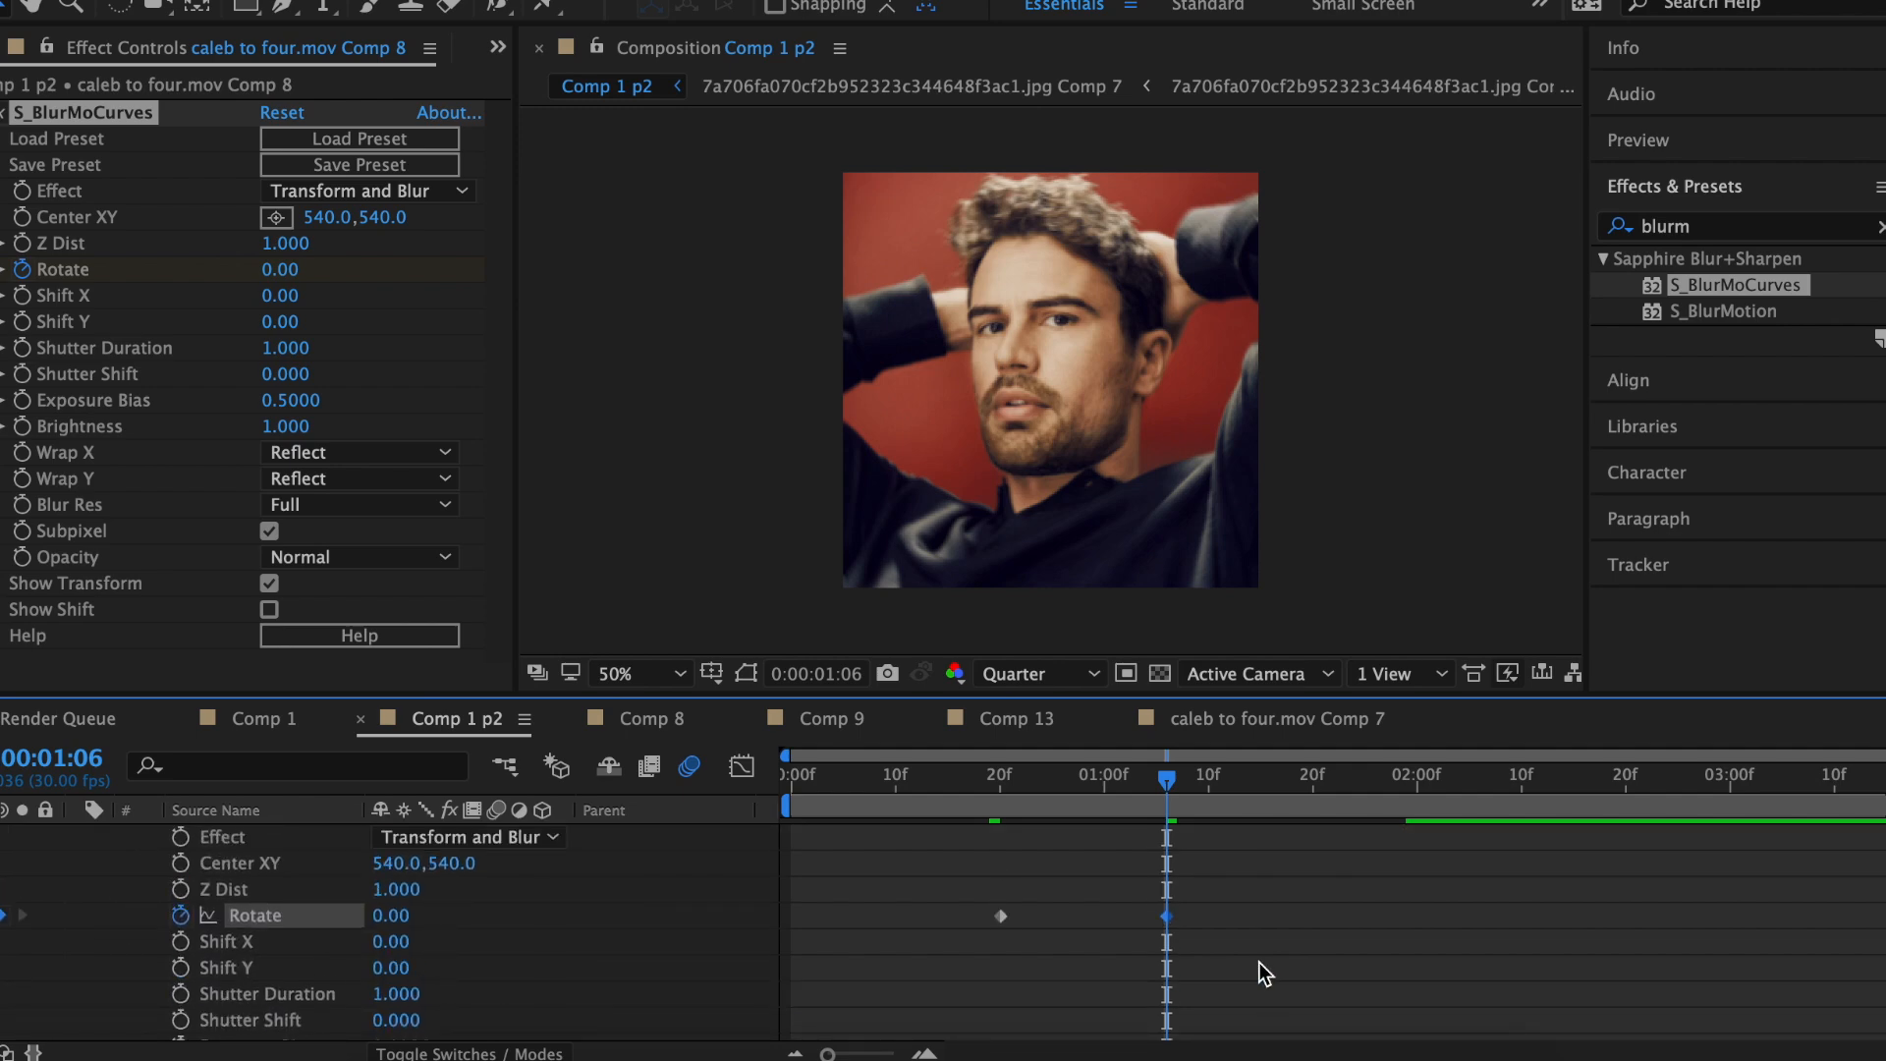
{"action": "left_click_drag", "start_coordinate": [1260, 963], "coordinate": [990, 919]}
{"action": "right_click", "coordinate": [999, 917]}
{"action": "mouse_move", "coordinate": [1178, 1035]}
{"action": "left_click", "coordinate": [1395, 865]}
{"action": "left_click", "coordinate": [741, 766]}
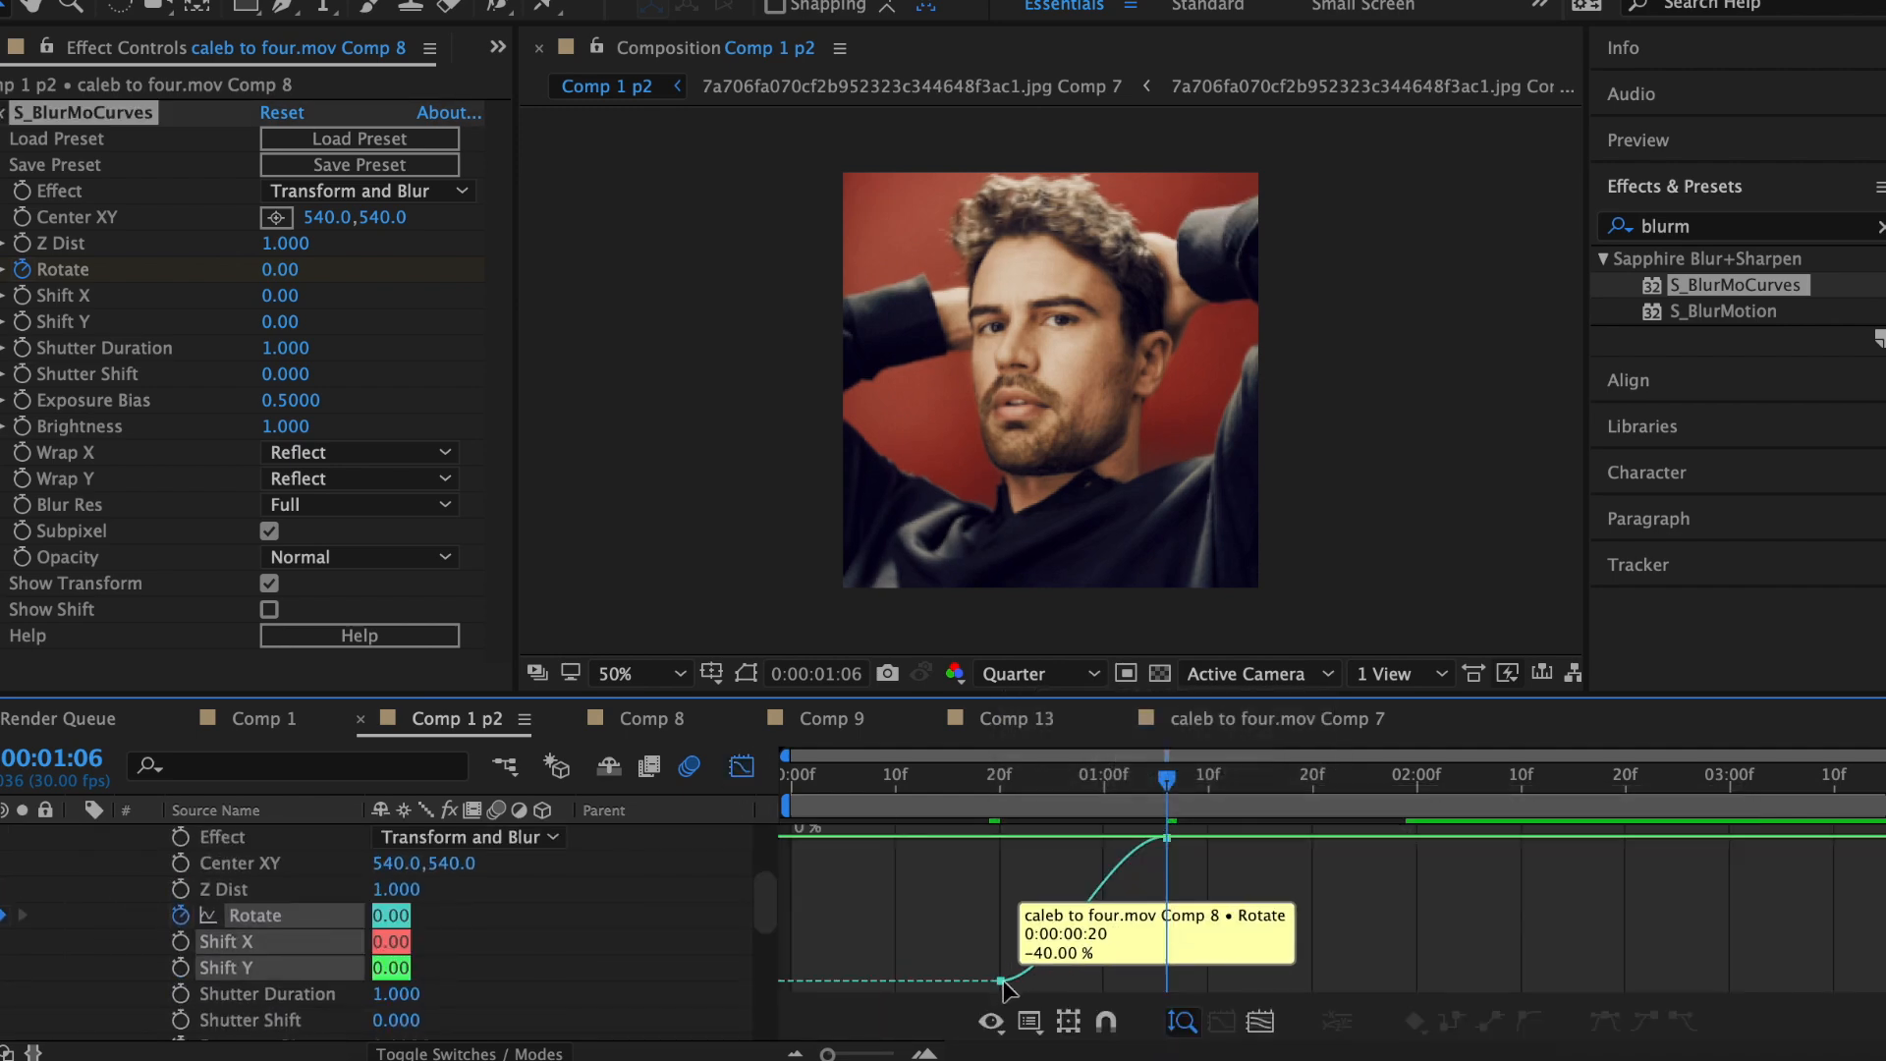
{"action": "left_click_drag", "start_coordinate": [1056, 979], "coordinate": [956, 905]}
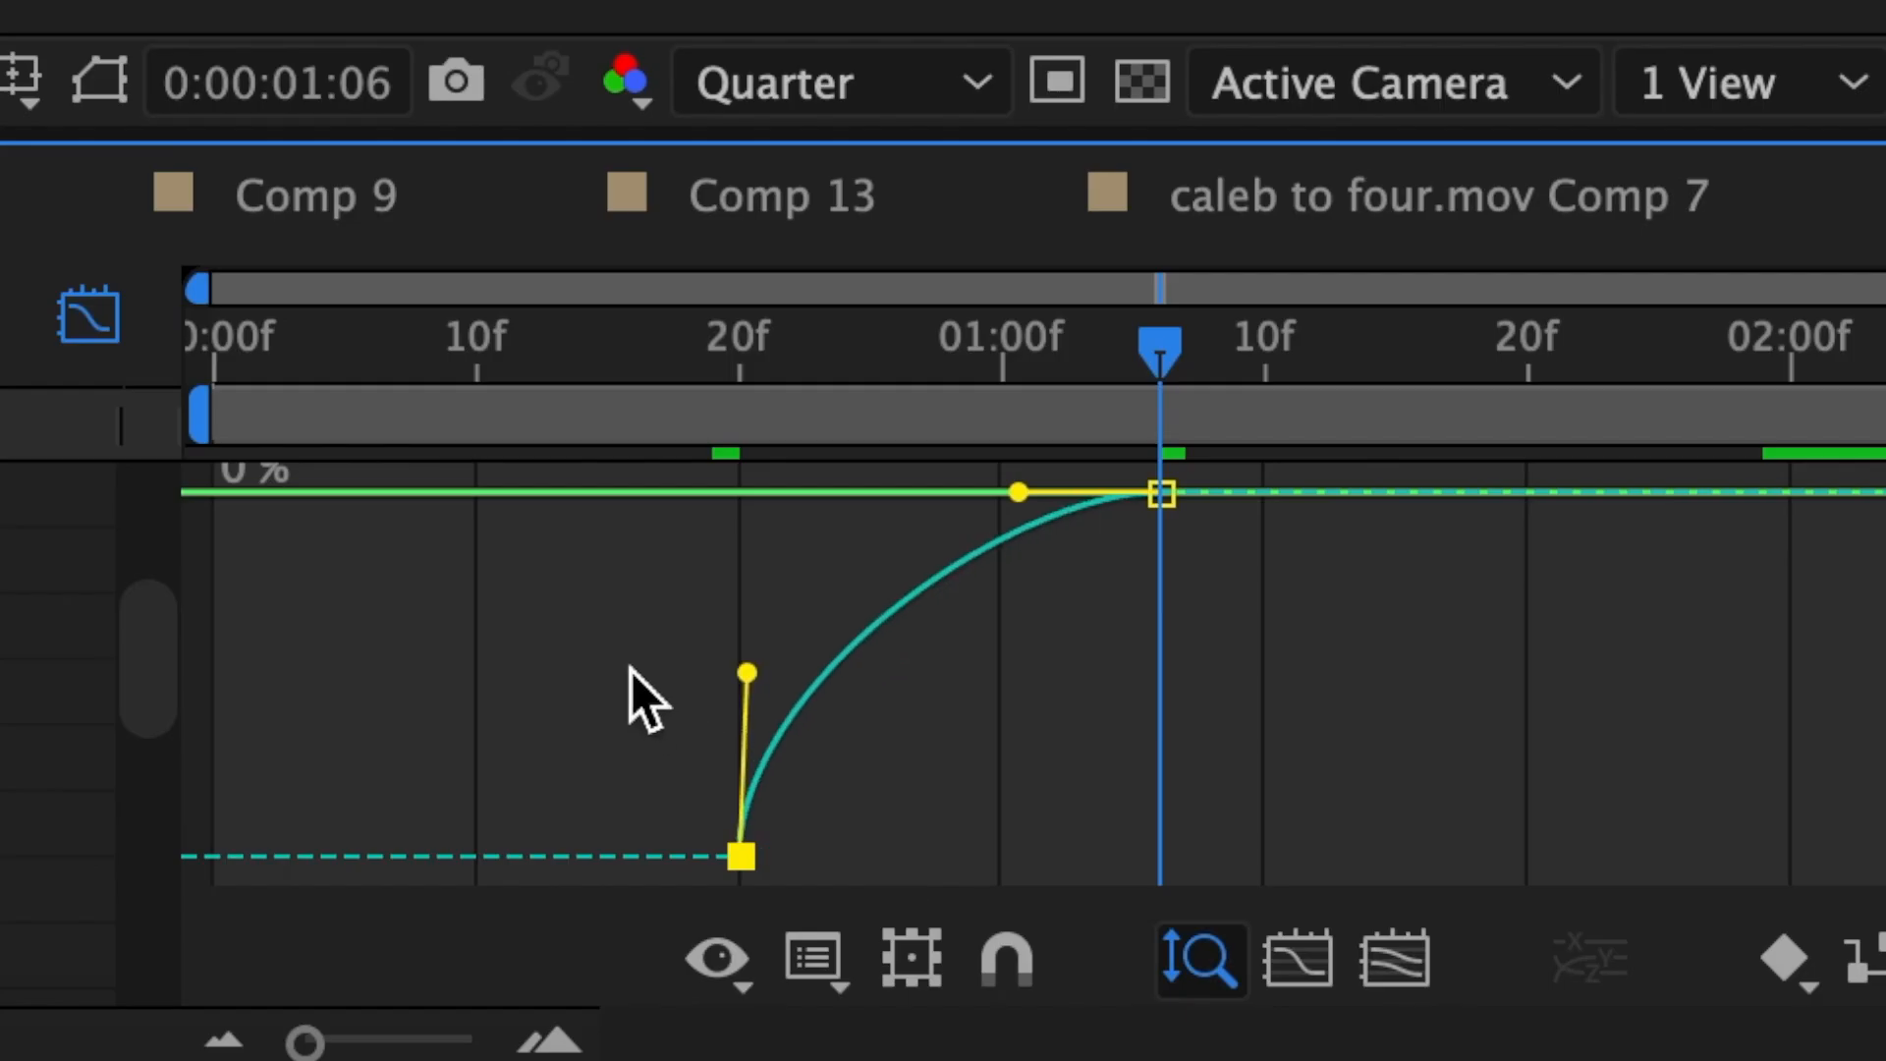
{"action": "left_click_drag", "start_coordinate": [1017, 491], "coordinate": [833, 495]}
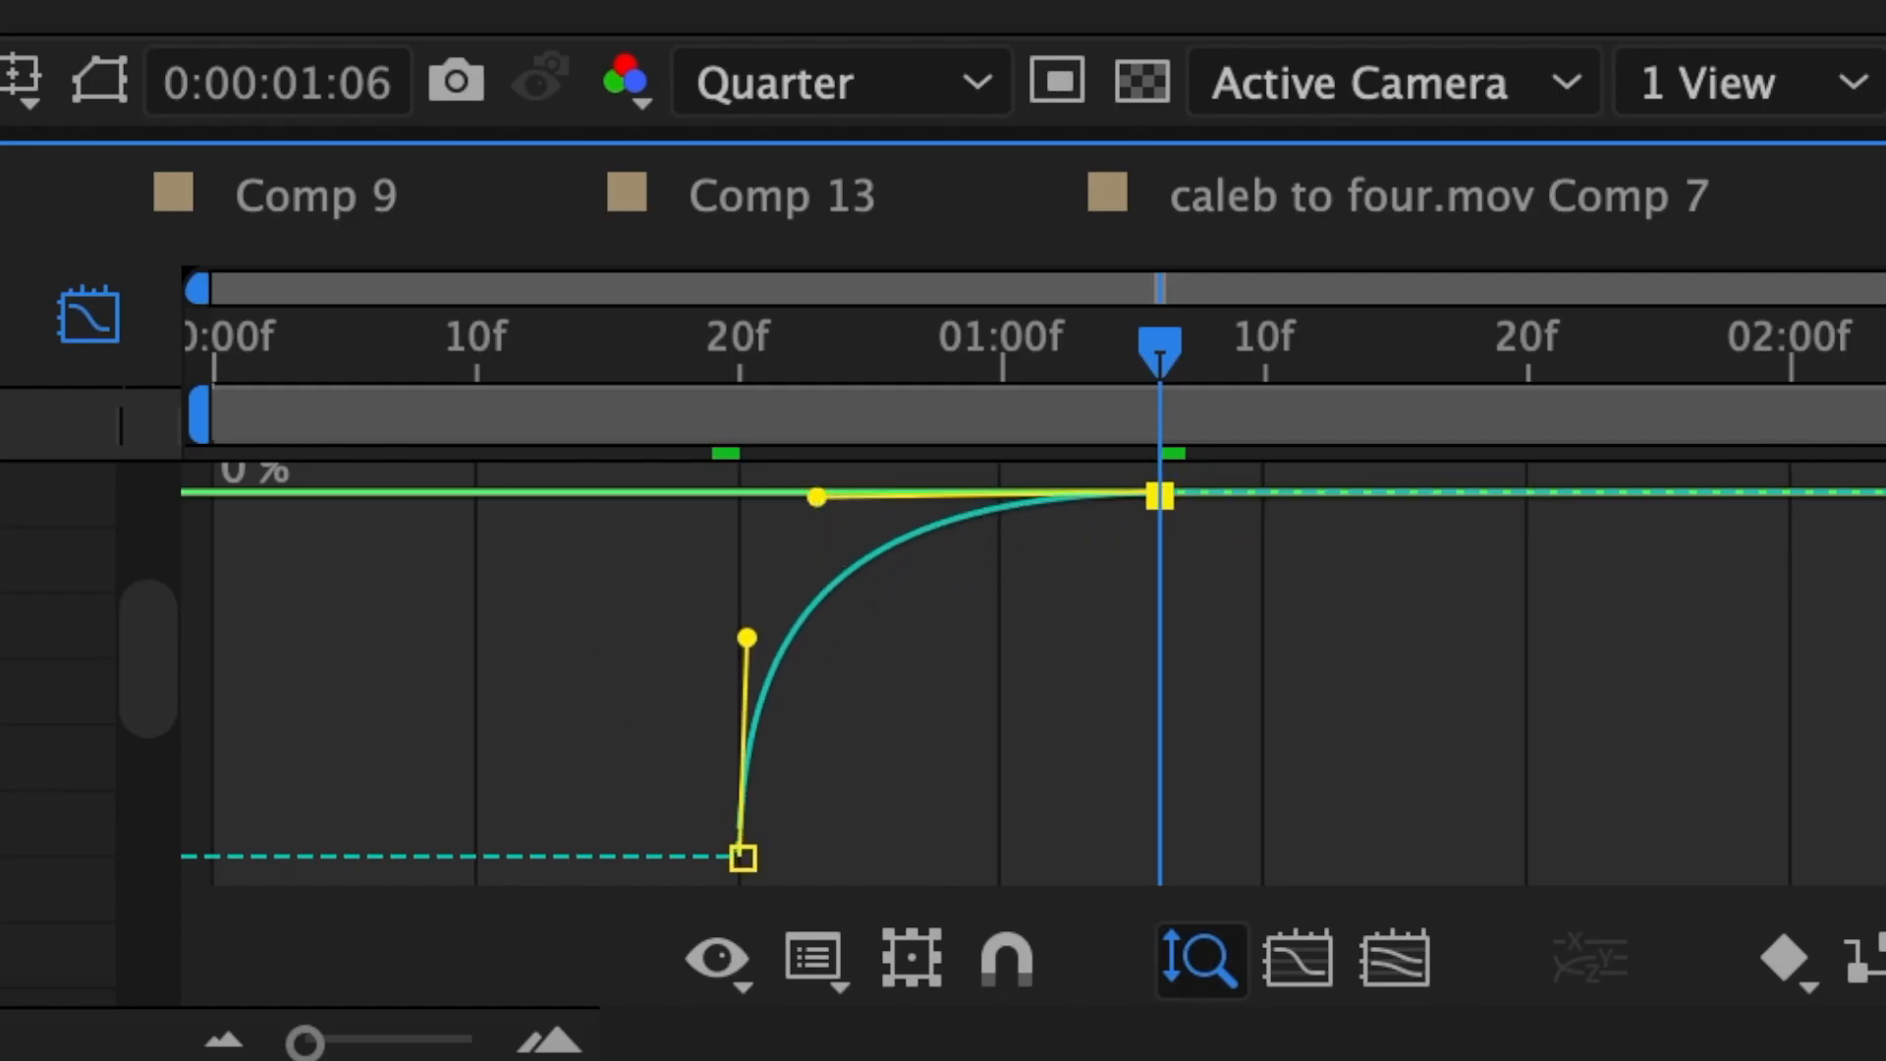
Step: Search the effects for "scale w" and apply CC Scale Wipe to the first clip's layer
{"action": "left_click", "coordinate": [1388, 280]}
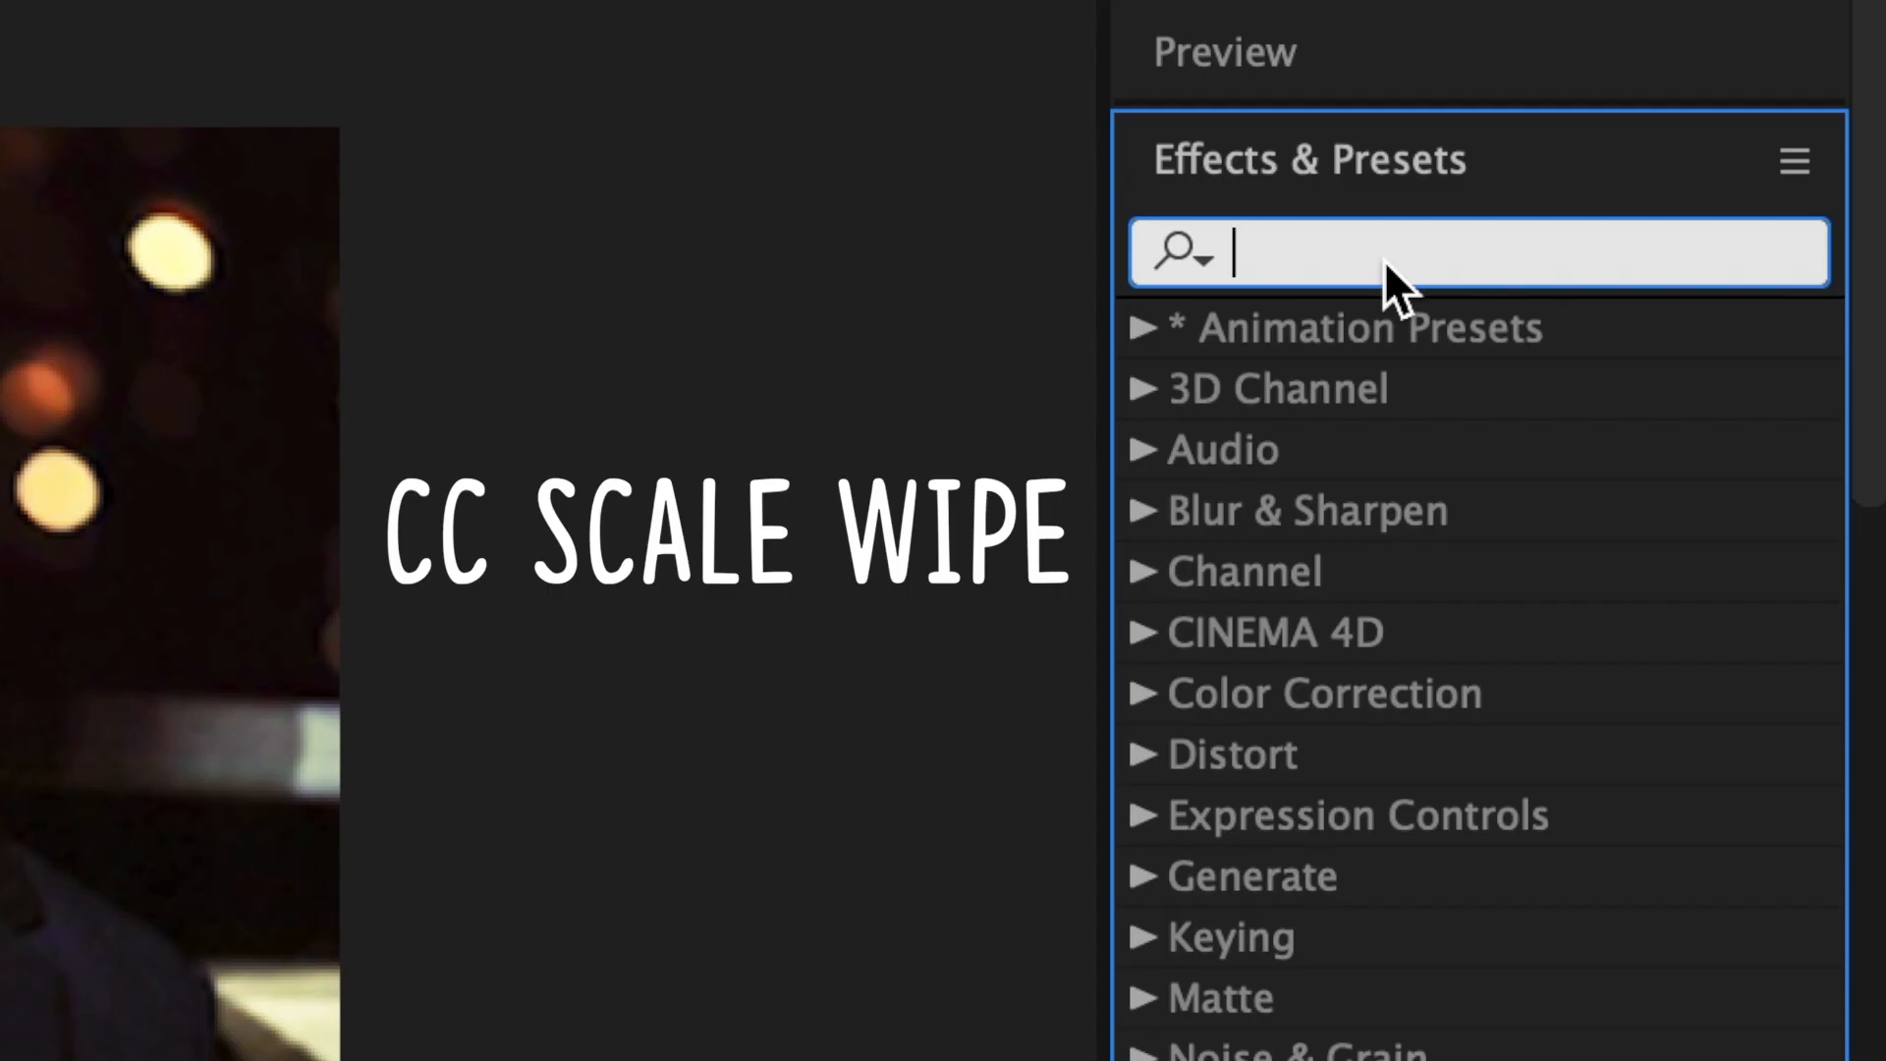
{"action": "type", "text": "sc"}
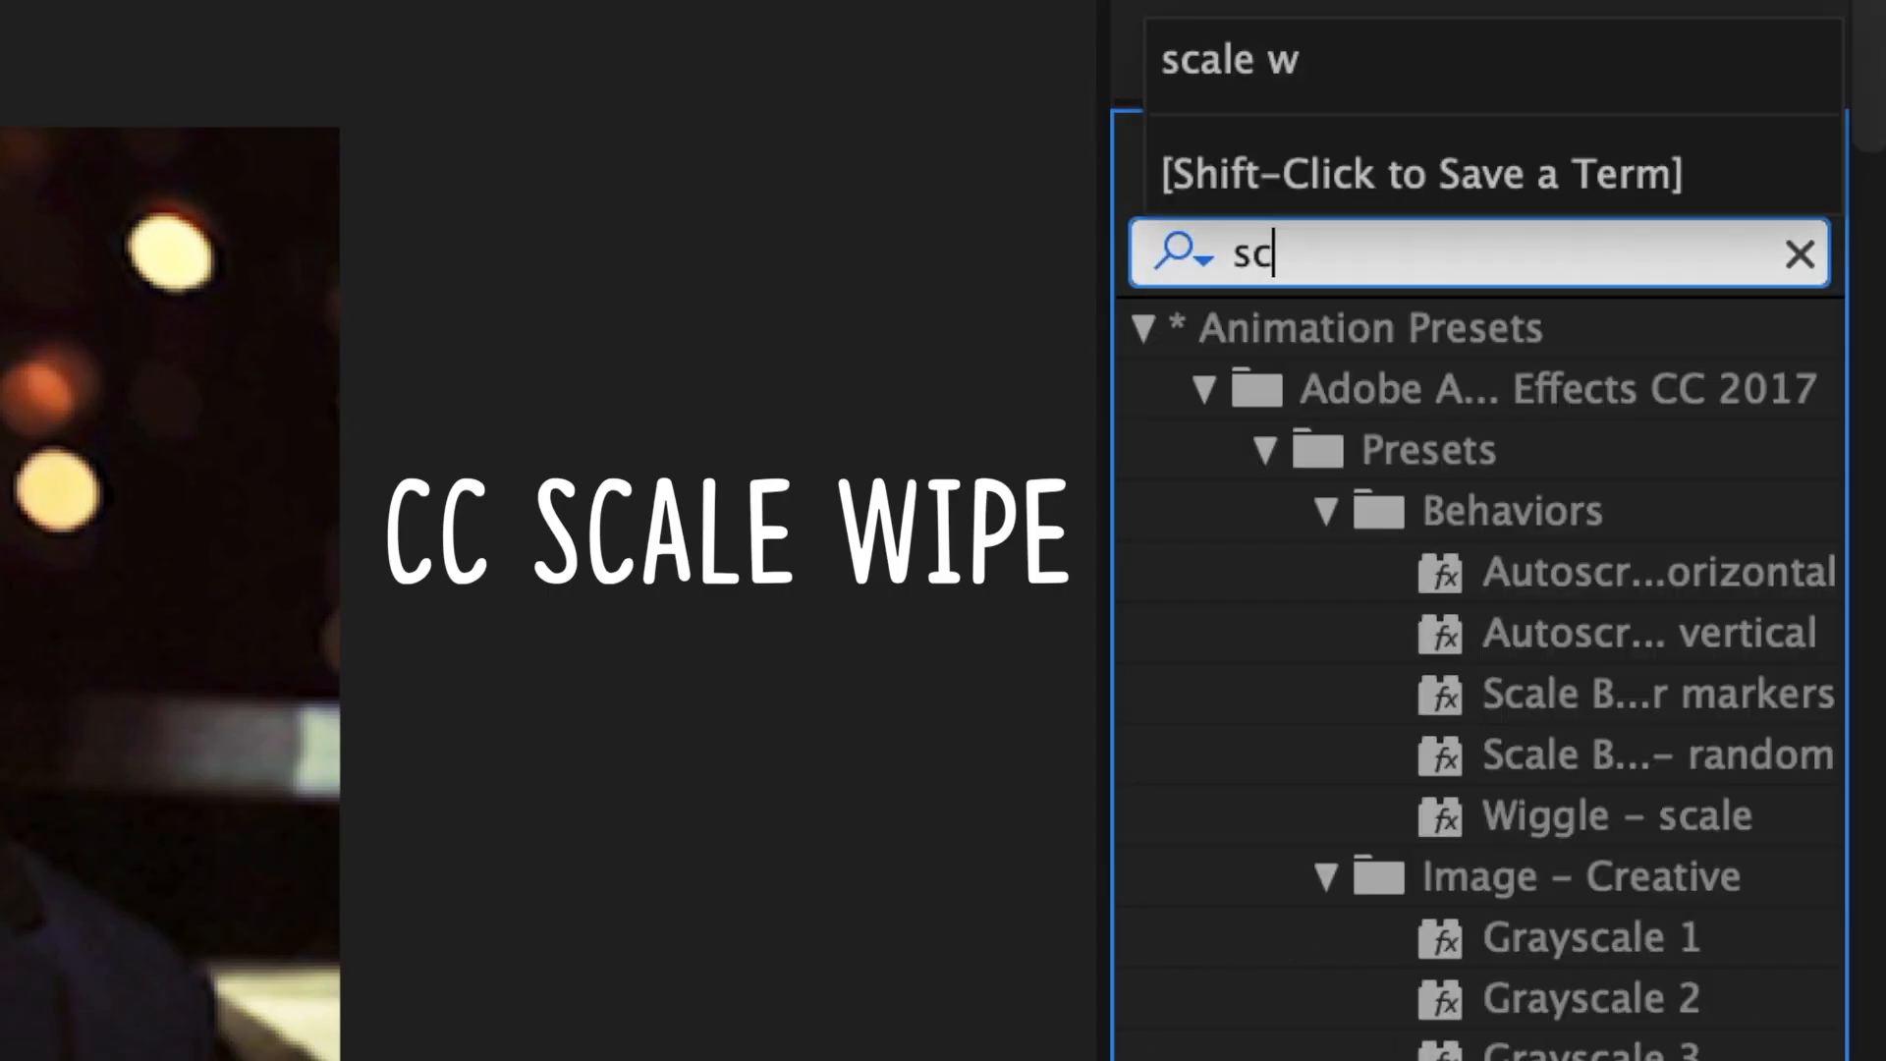
{"action": "type", "text": "ale w"}
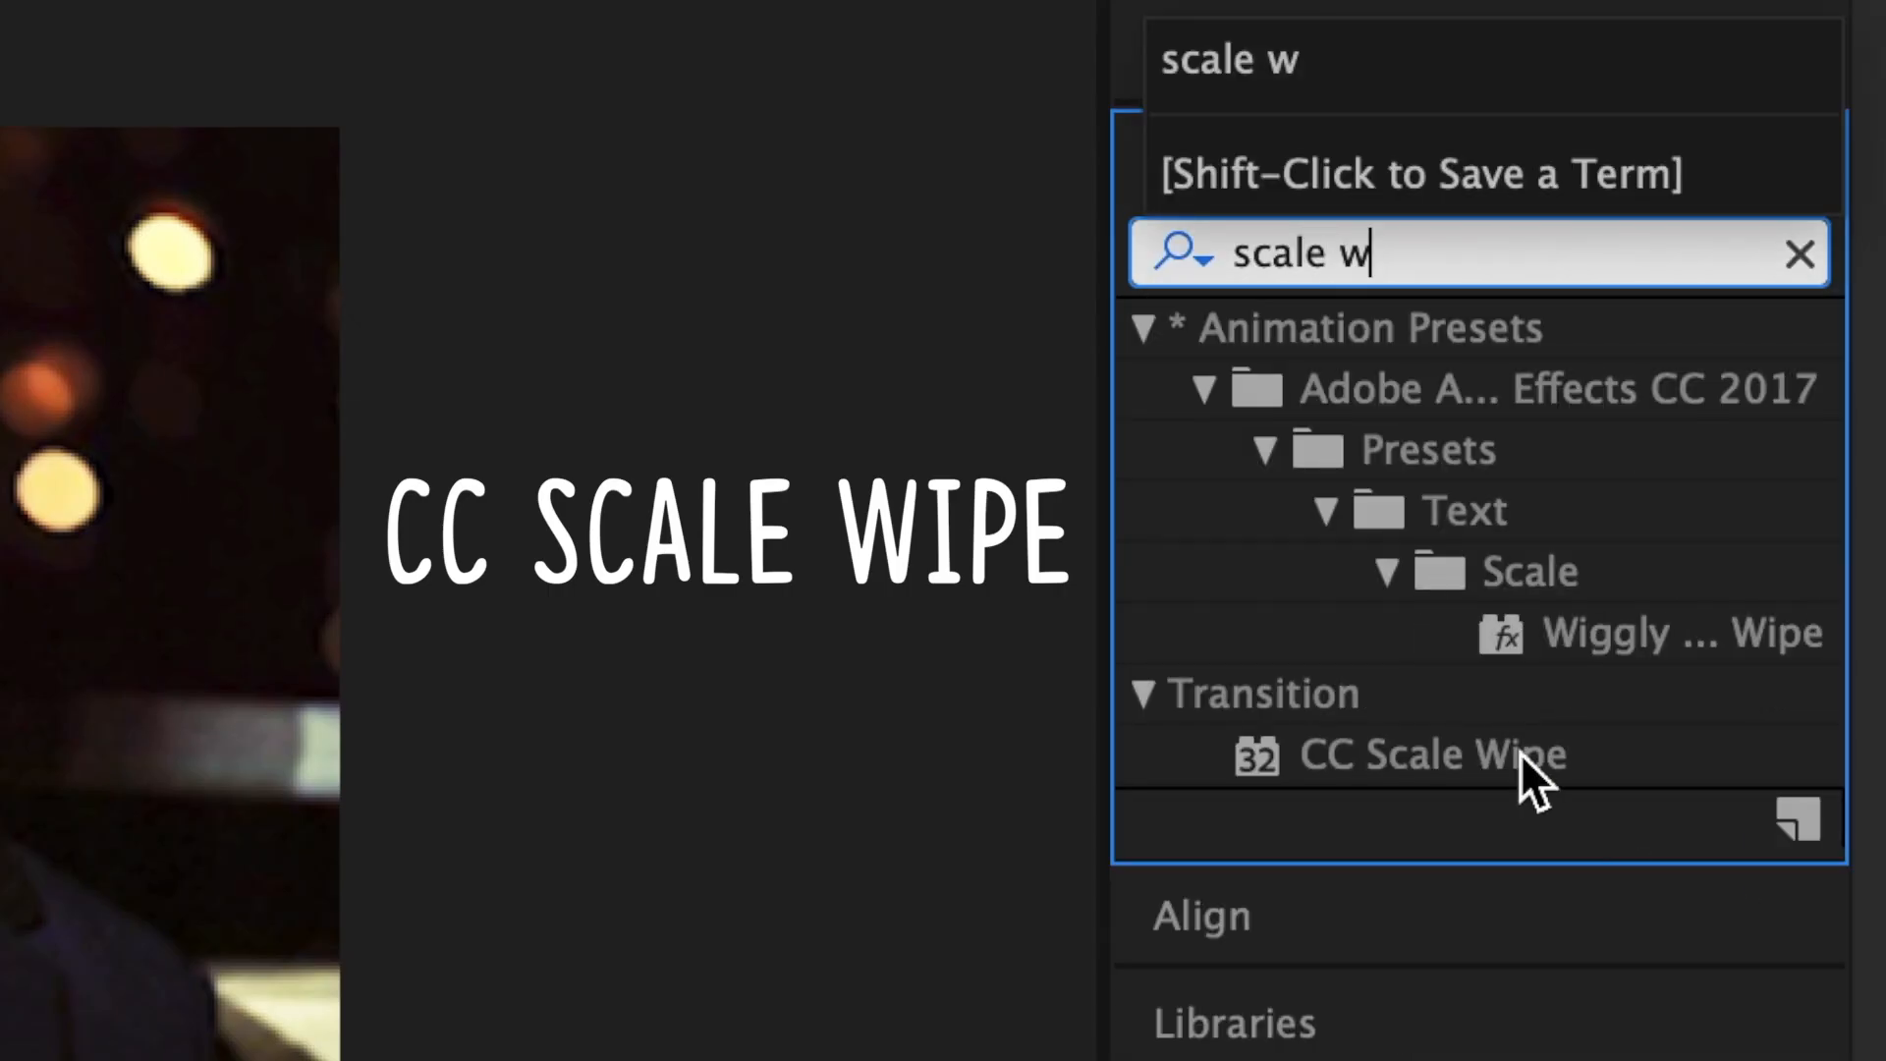
{"action": "left_click_drag", "start_coordinate": [1452, 760], "coordinate": [946, 888]}
{"action": "left_click_drag", "start_coordinate": [947, 888], "coordinate": [947, 888]}
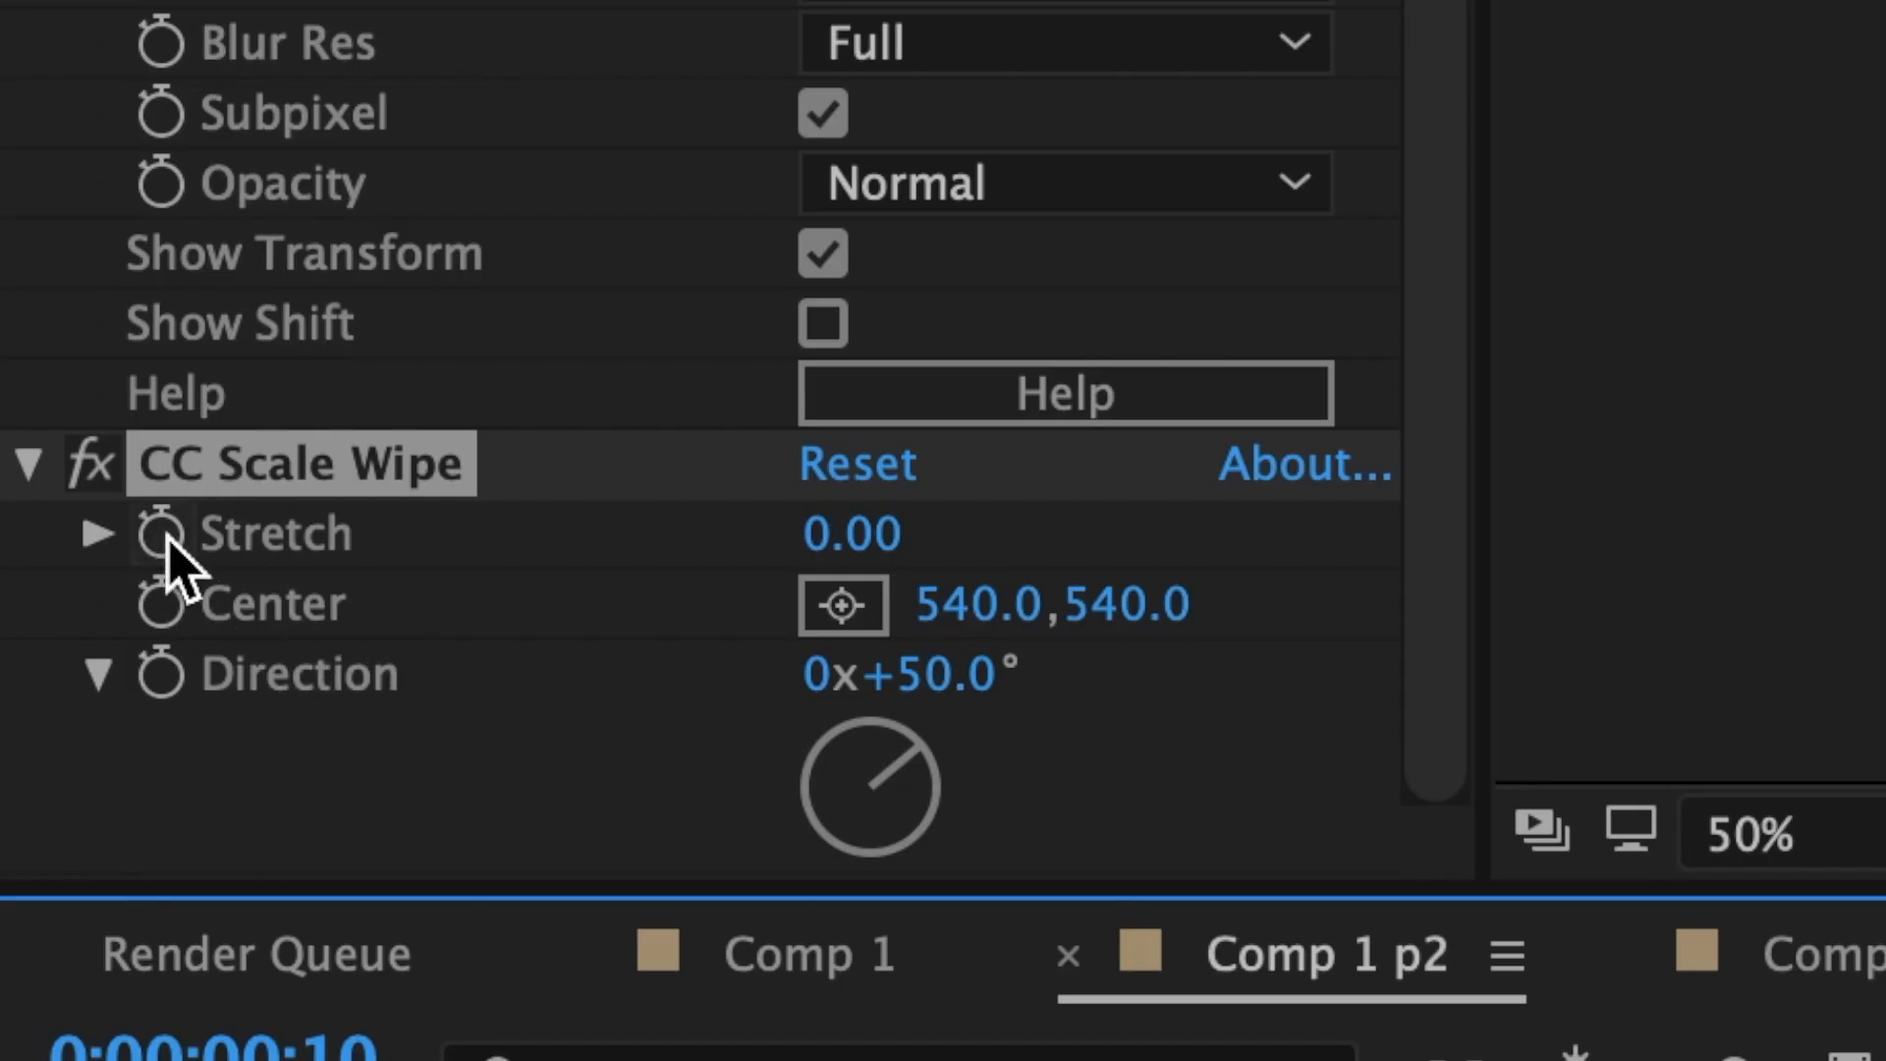
Step: Keyframe the first clip's Stretch from 0 at 0:00:00:10 to 4 at 0:00:00:19 and turn the wipe Direction toward the lower right
{"action": "left_click", "coordinate": [160, 533]}
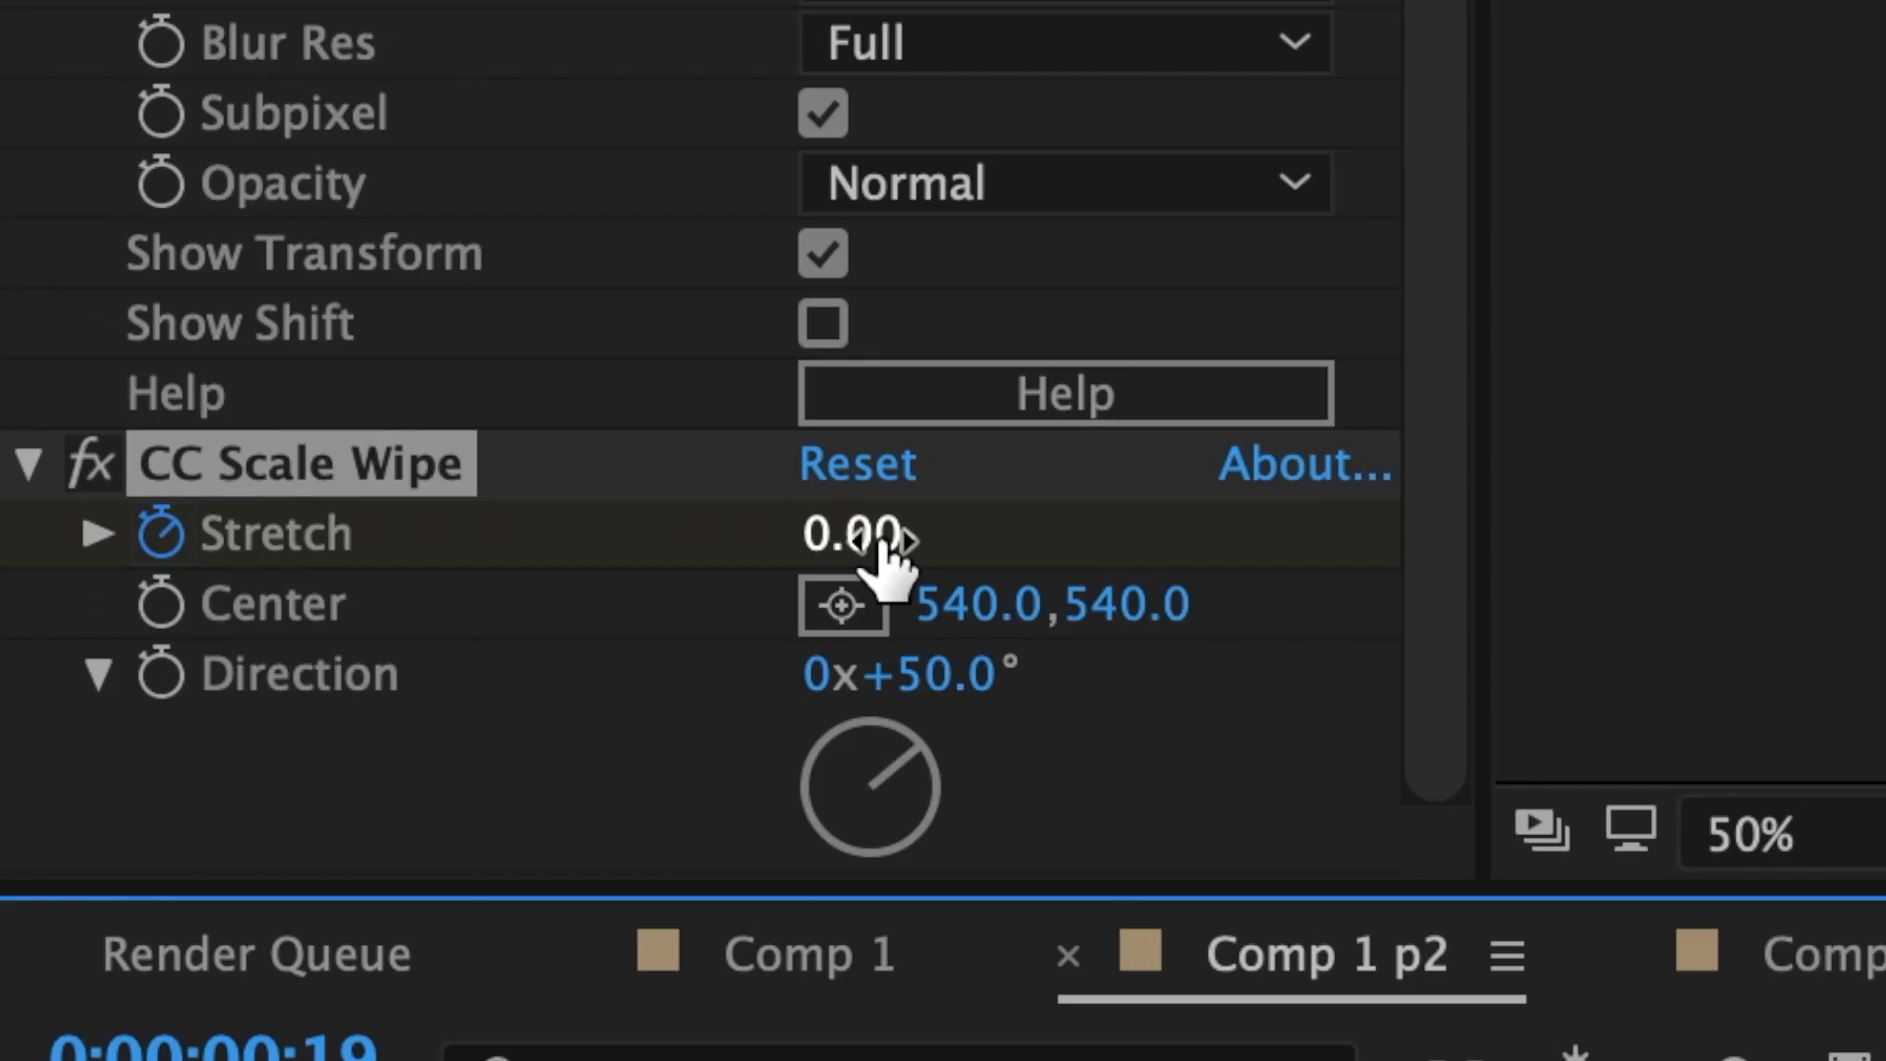
{"action": "left_click", "coordinate": [884, 536]}
{"action": "type", "text": "4"}
{"action": "key", "text": "Return"}
{"action": "left_click_drag", "start_coordinate": [918, 766], "coordinate": [943, 855]}
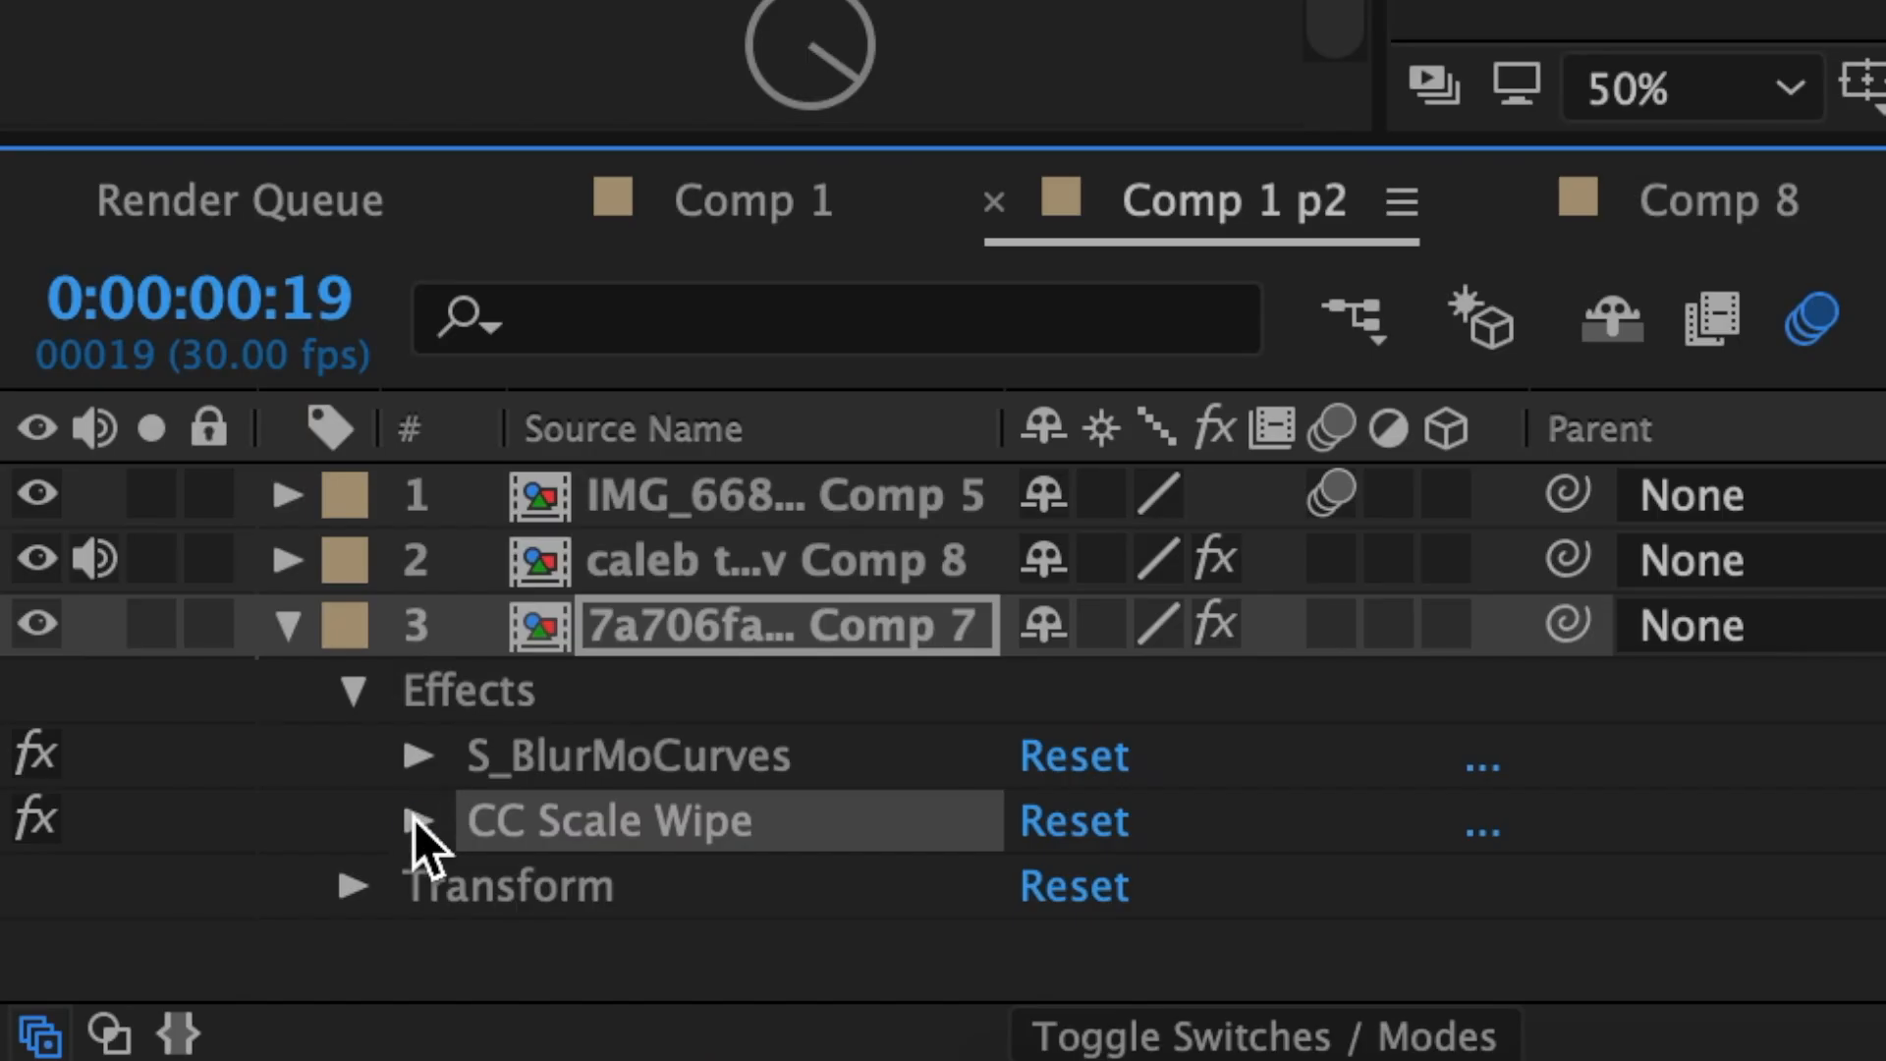
Step: Apply Easy Ease to the first clip's Stretch keyframes and reshape the graph to rise steeply into the last keyframe
{"action": "left_click", "coordinate": [413, 821]}
{"action": "left_click_drag", "start_coordinate": [943, 829], "coordinate": [499, 728]}
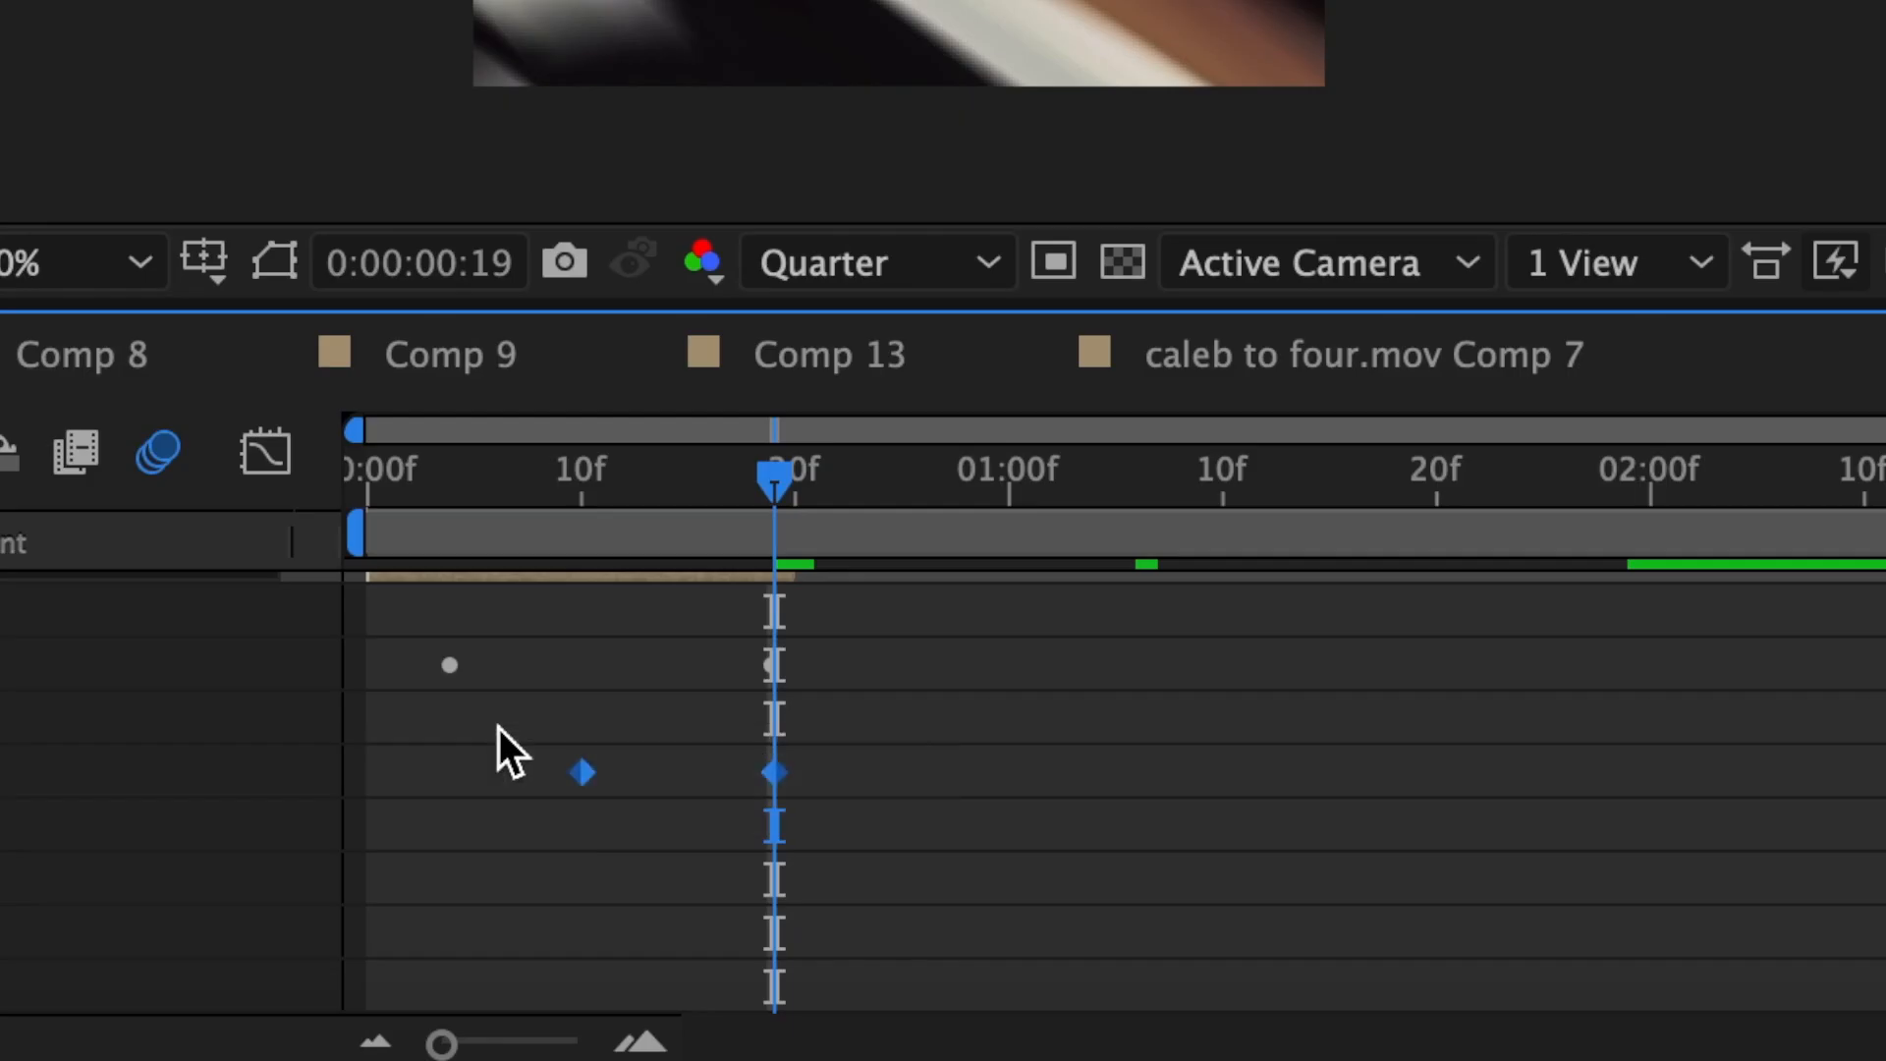
{"action": "right_click", "coordinate": [595, 782]}
{"action": "mouse_move", "coordinate": [854, 1006]}
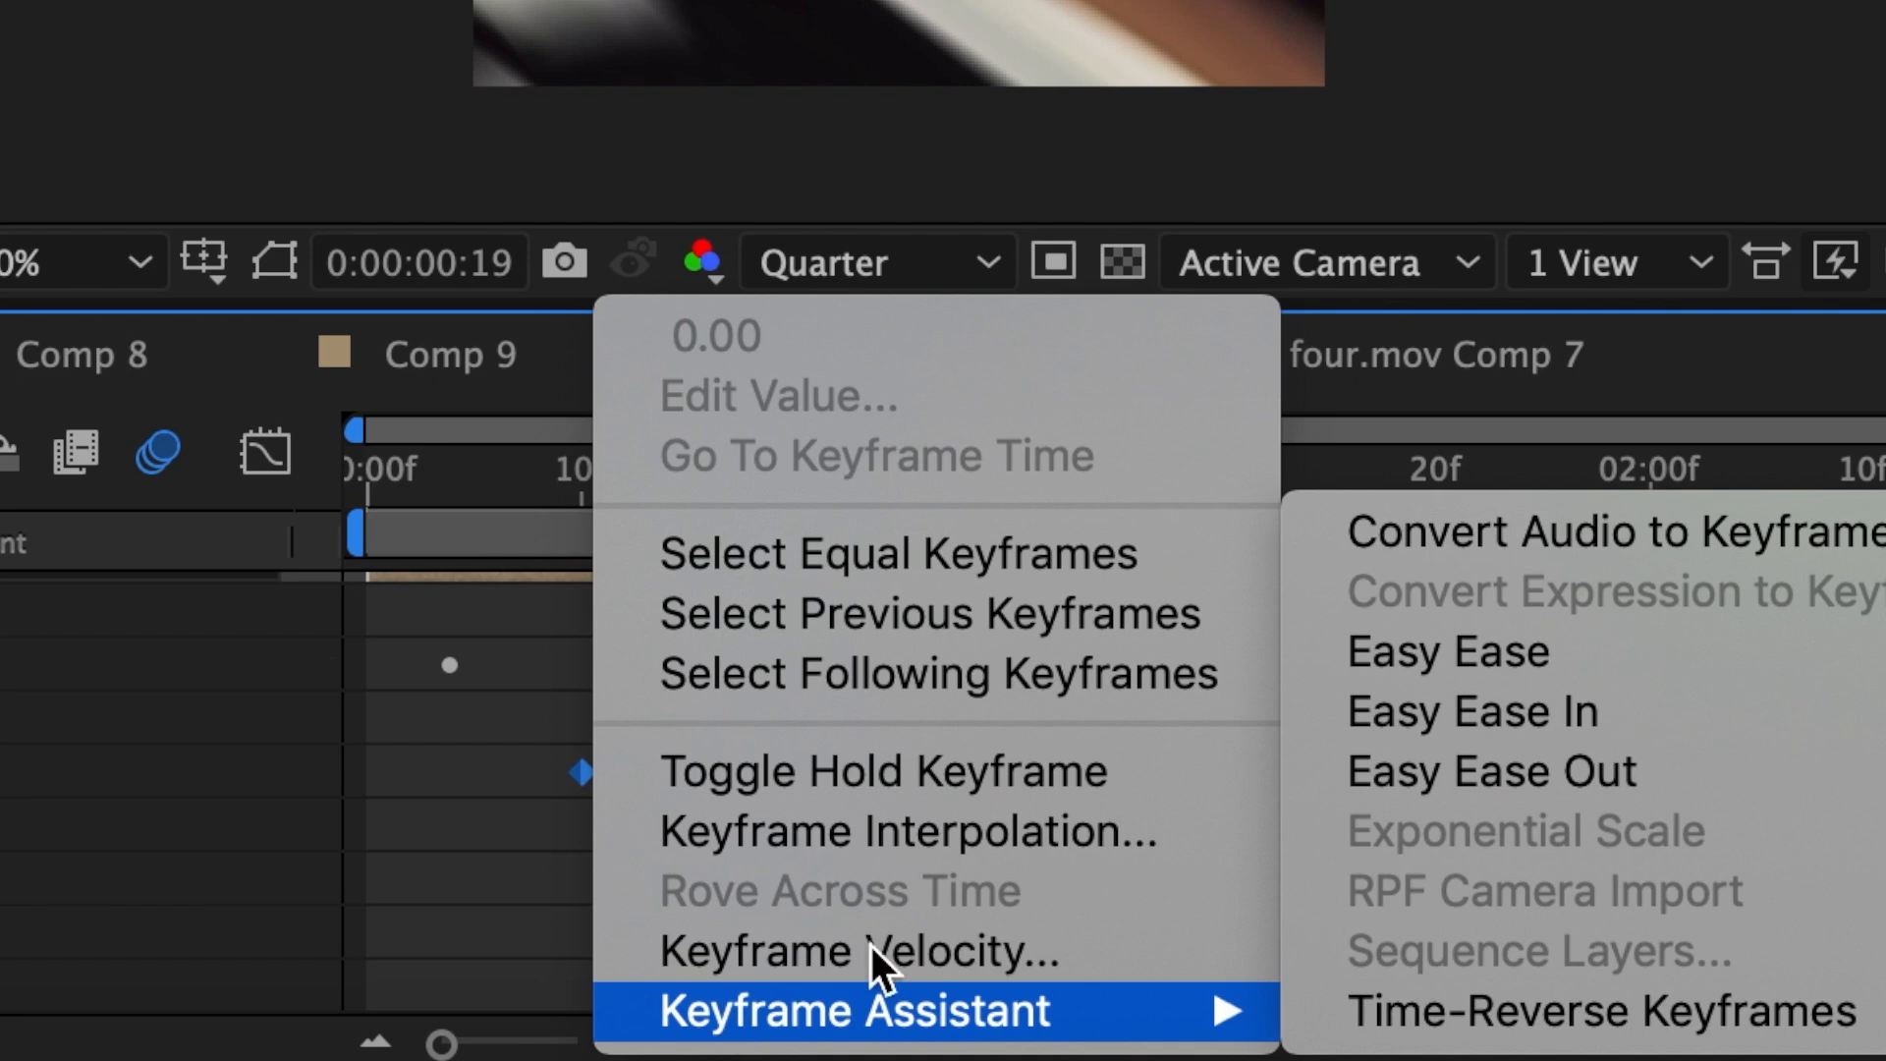
{"action": "left_click", "coordinate": [1460, 652]}
{"action": "left_click", "coordinate": [262, 469]}
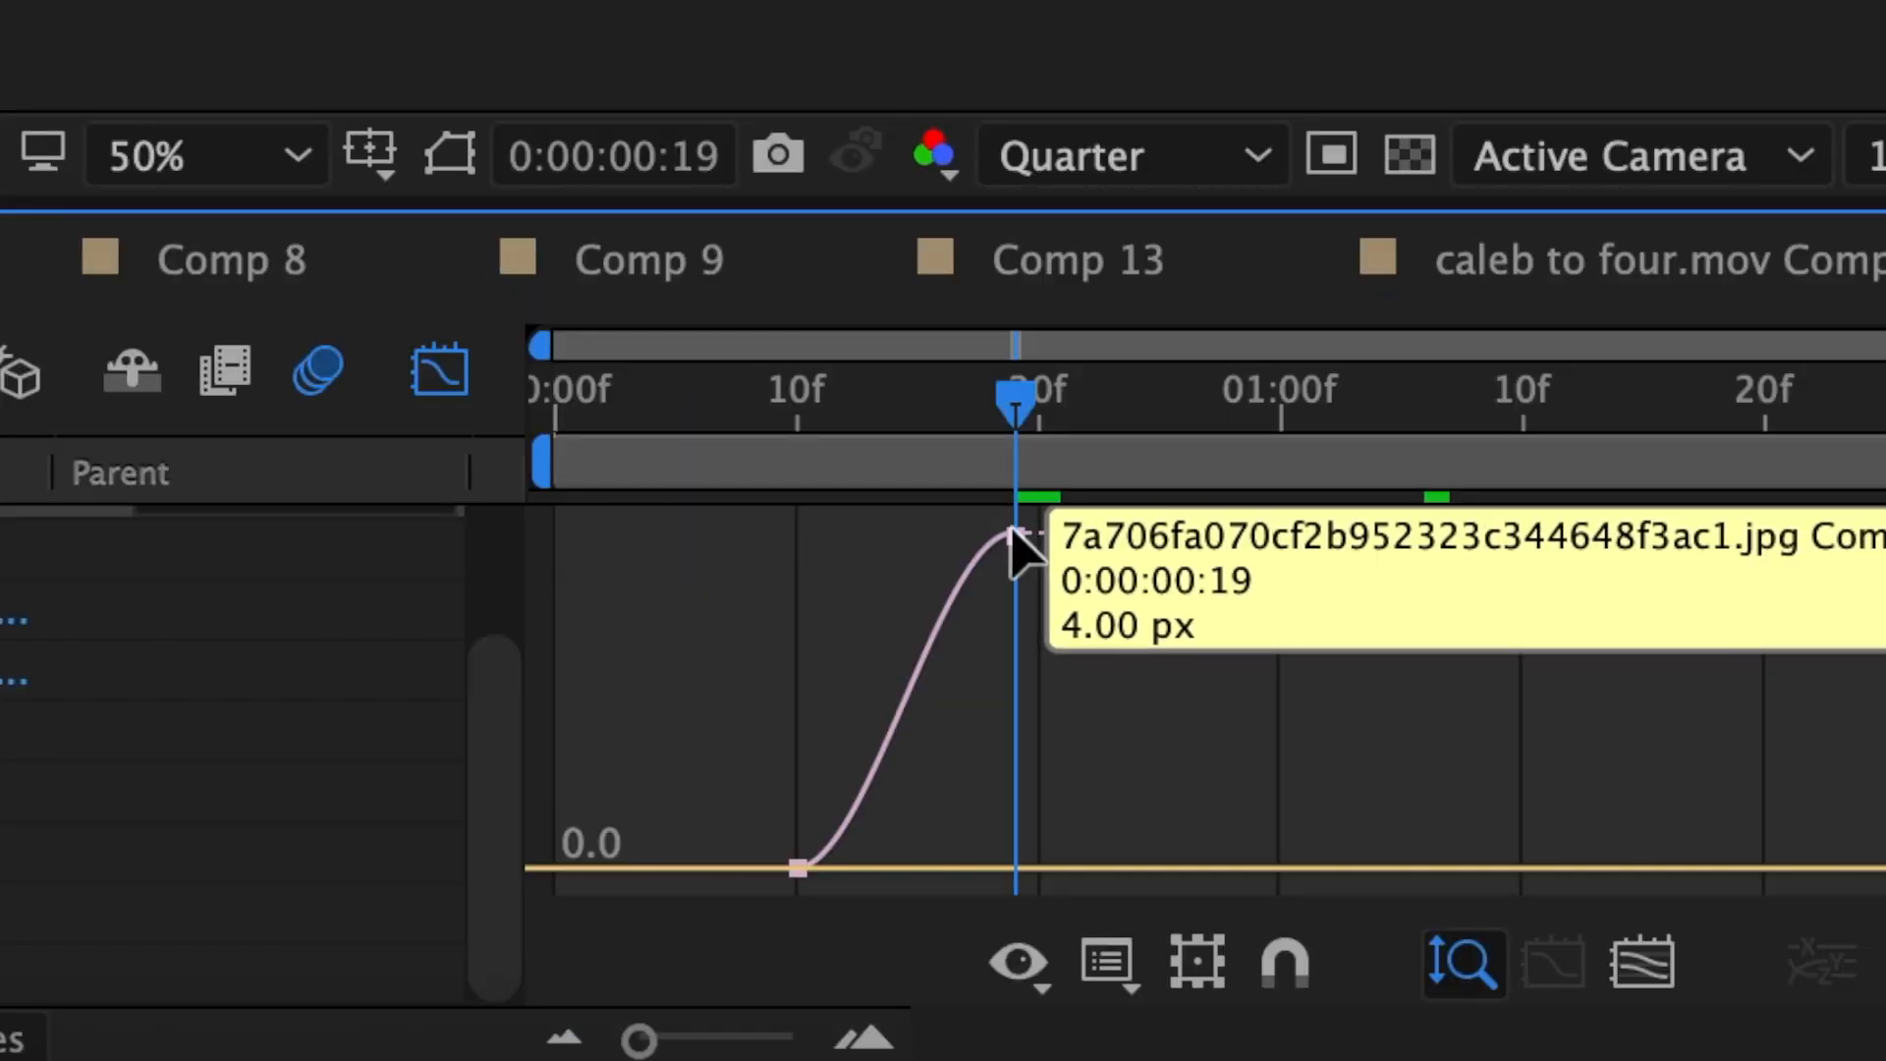
{"action": "left_click", "coordinate": [1014, 533]}
{"action": "left_click_drag", "start_coordinate": [939, 533], "coordinate": [1004, 771]}
{"action": "left_click_drag", "start_coordinate": [868, 871], "coordinate": [966, 873]}
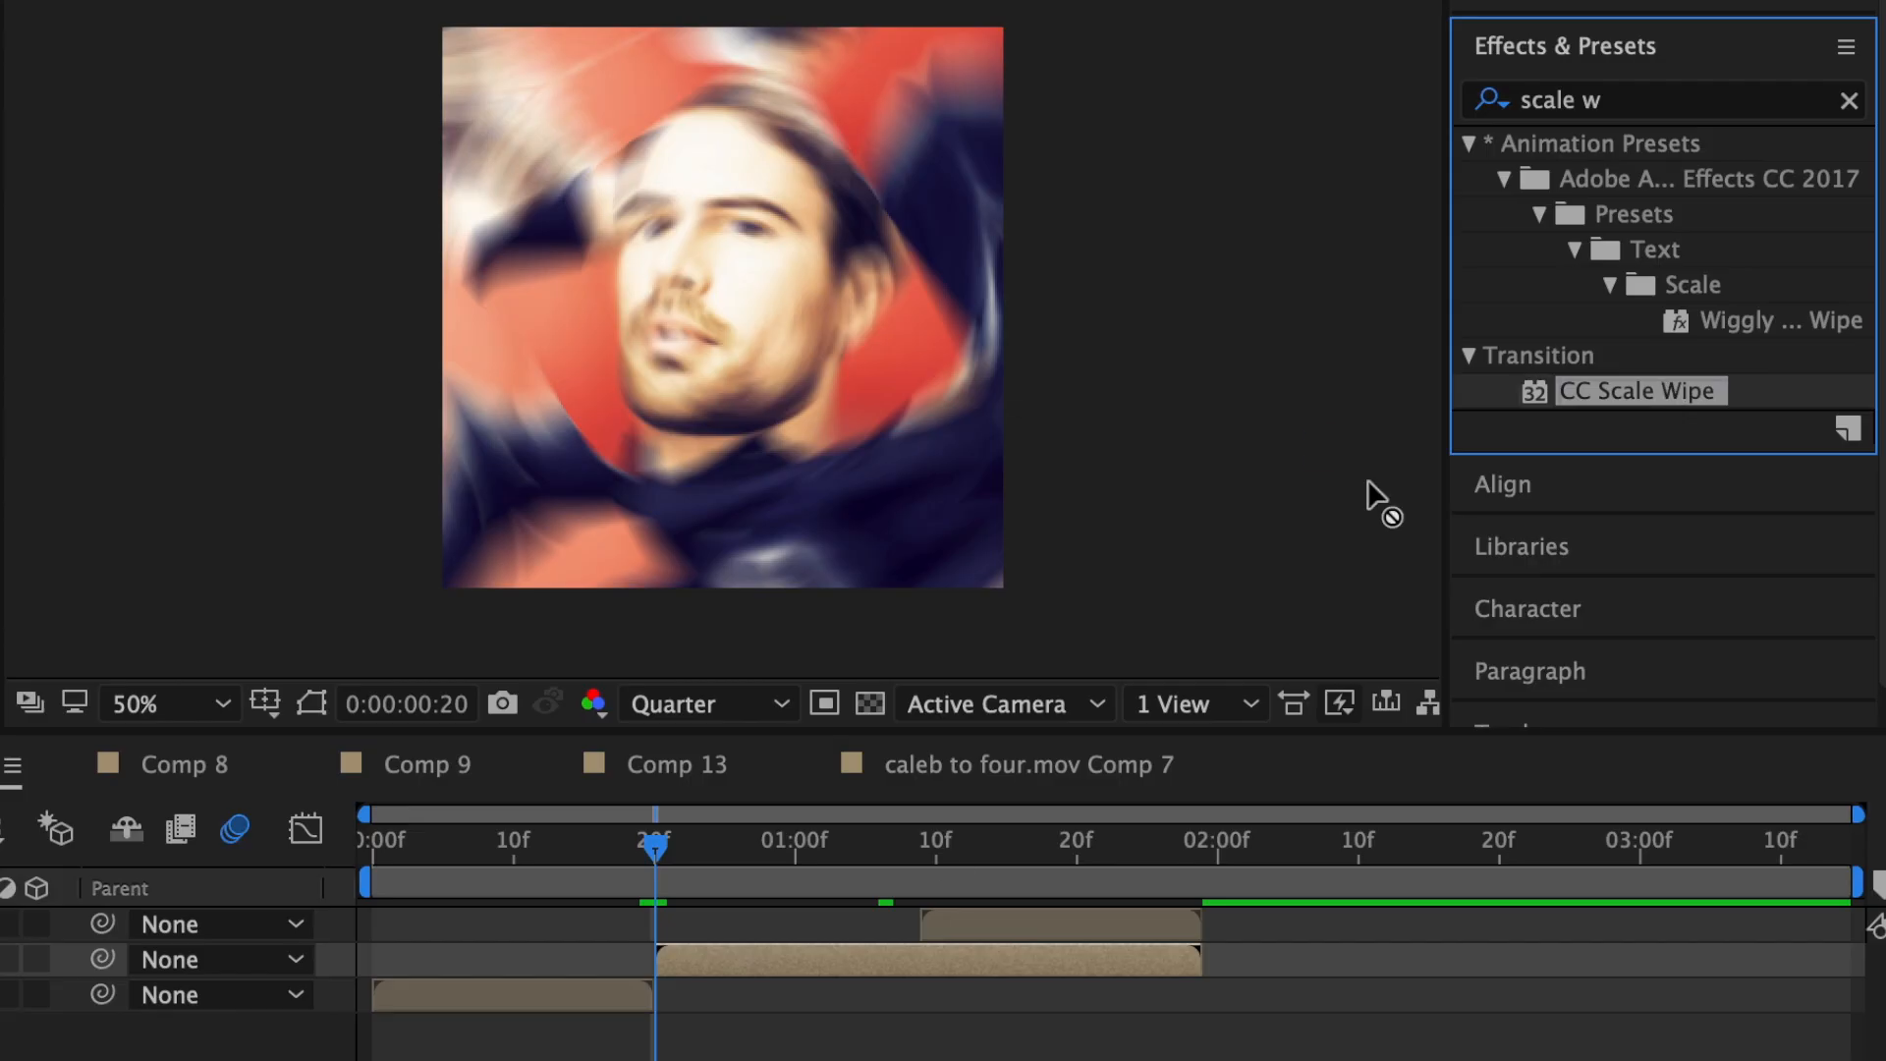
Step: Apply CC Scale Wipe to the layer 2 clip and keyframe its Stretch at 4 at 0:00:00:20
{"action": "left_click_drag", "start_coordinate": [1634, 387], "coordinate": [795, 981]}
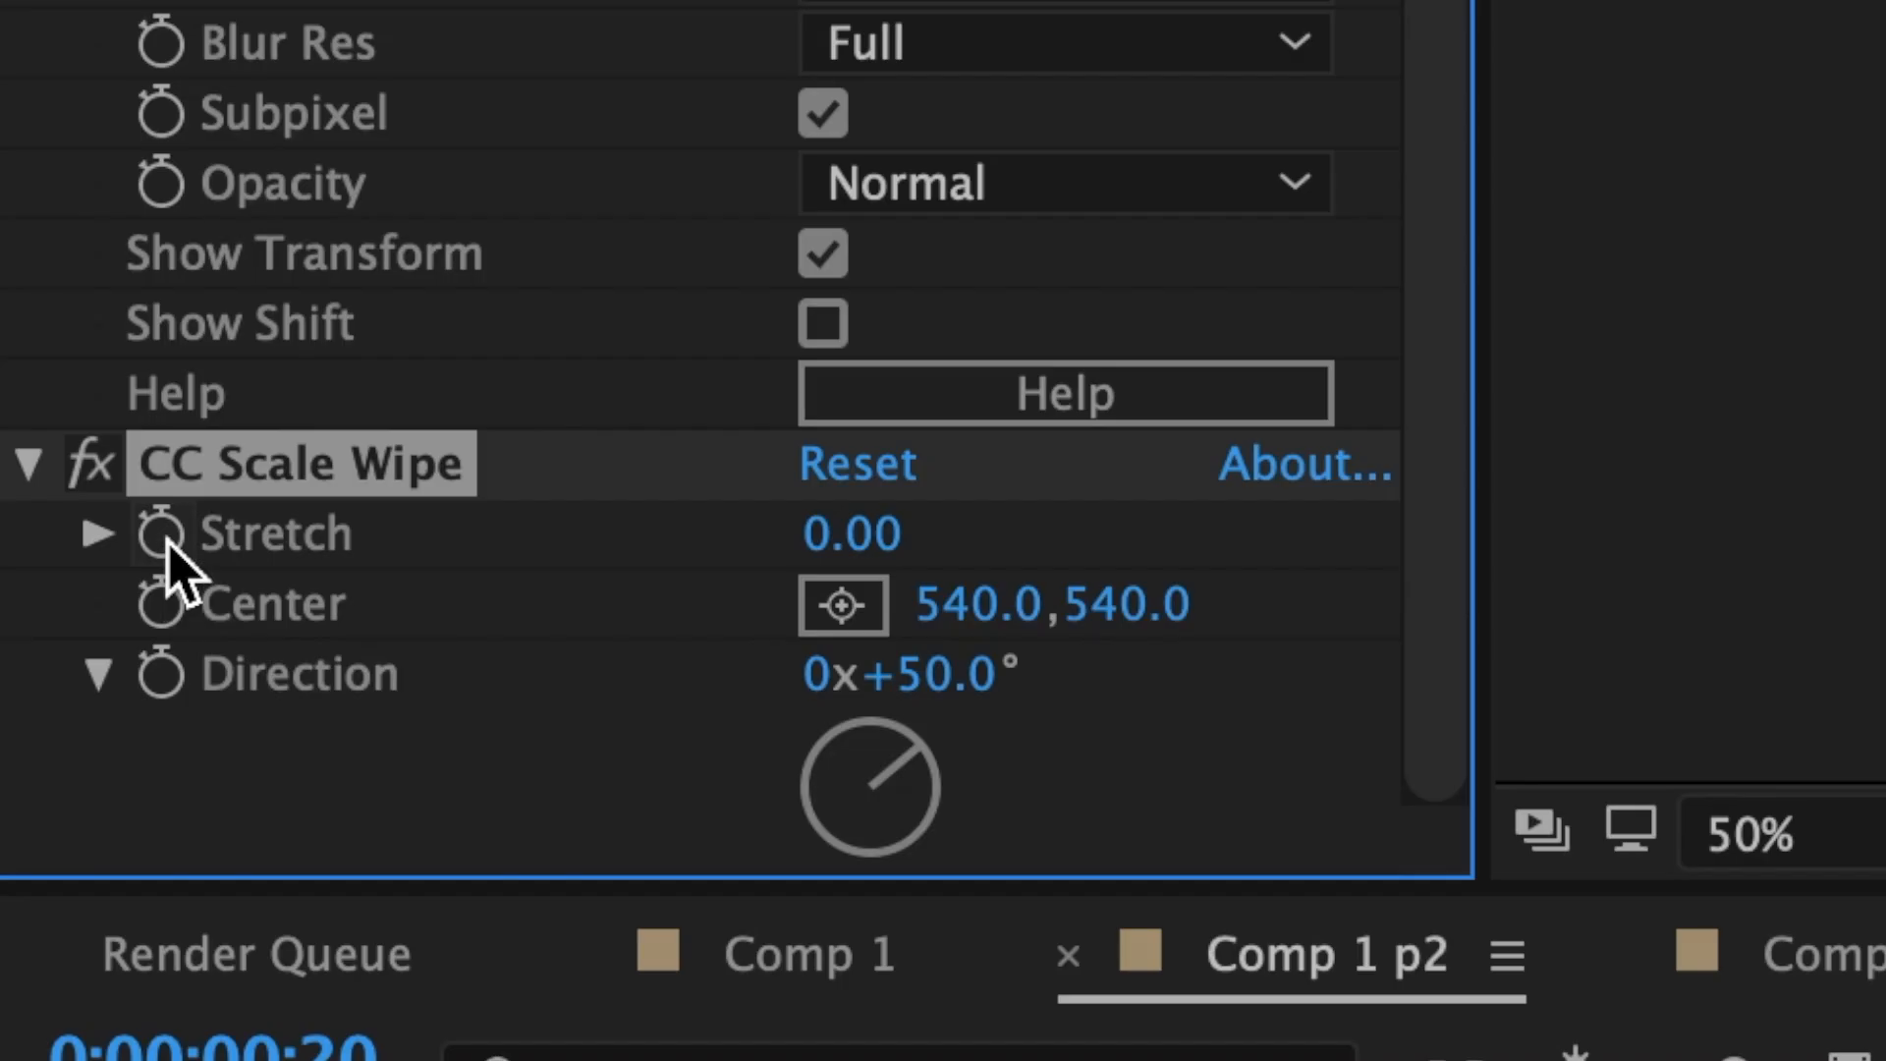
{"action": "left_click", "coordinate": [160, 534]}
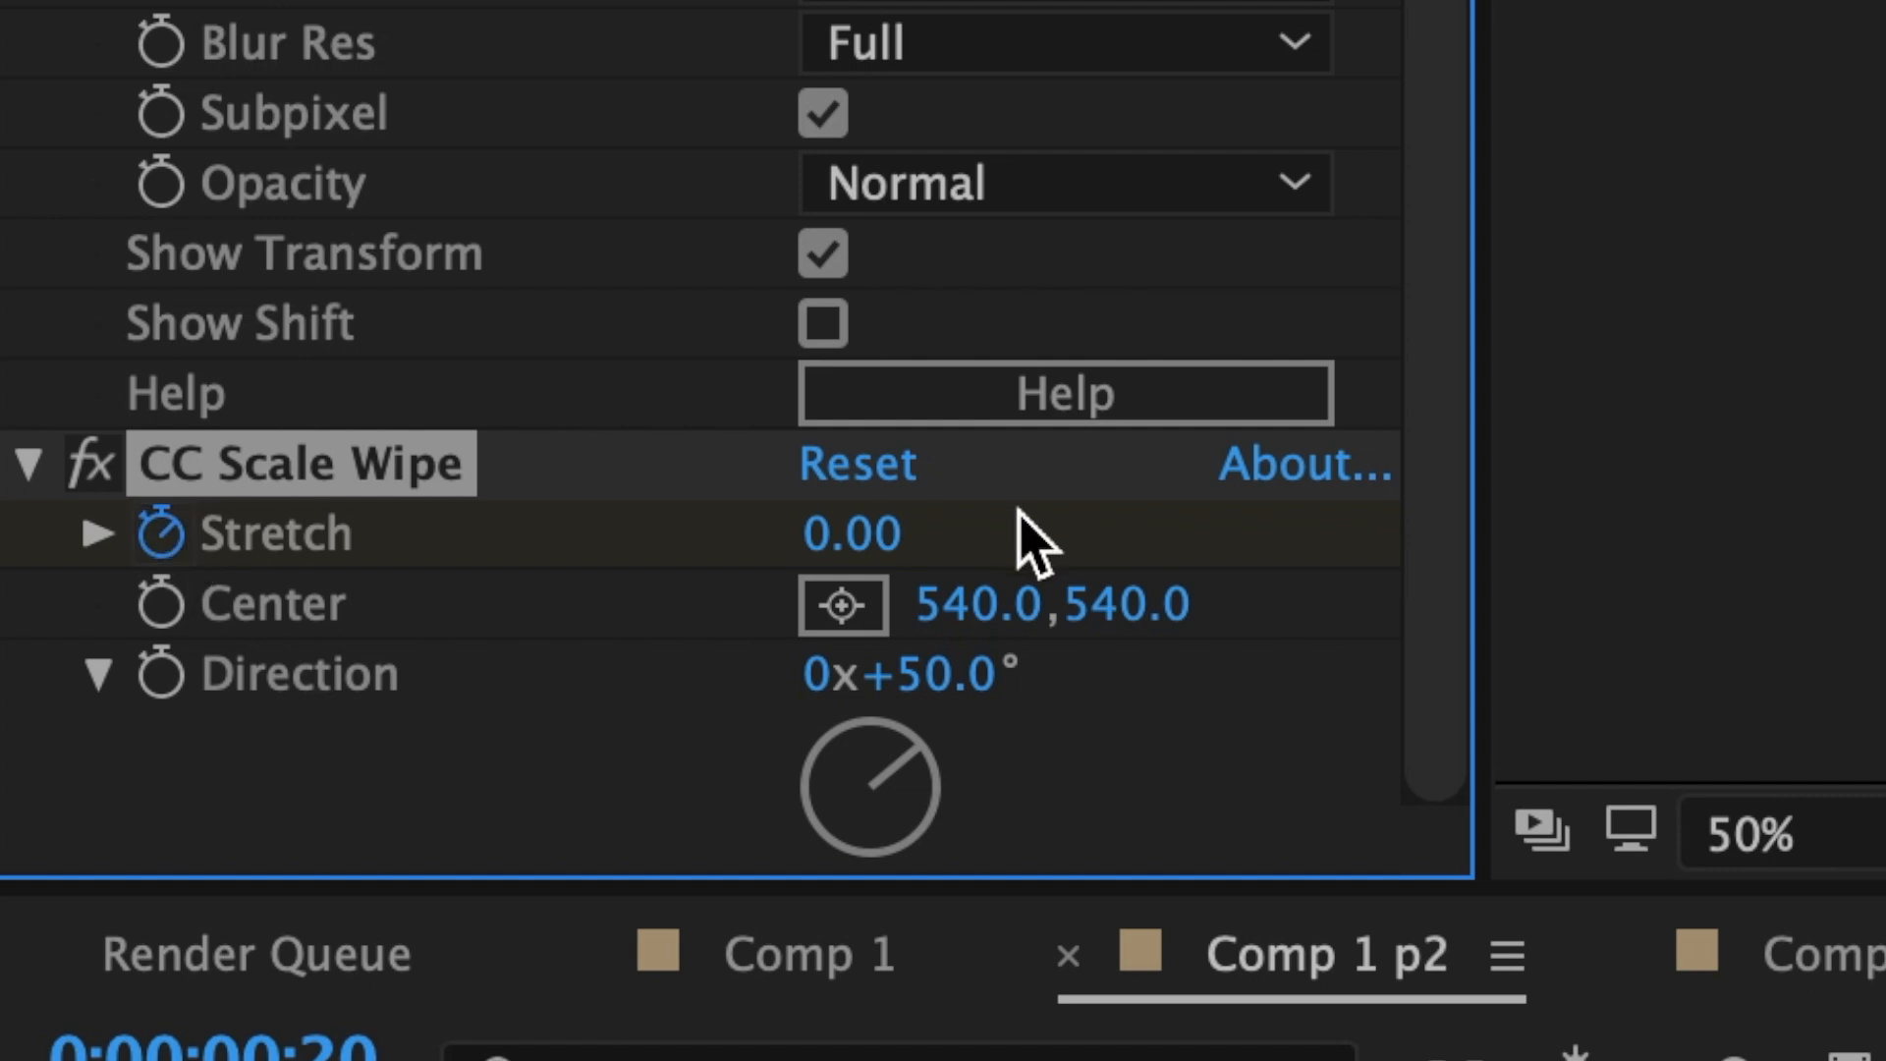
{"action": "left_click", "coordinate": [889, 535]}
{"action": "type", "text": "4"}
{"action": "key", "text": "Return"}
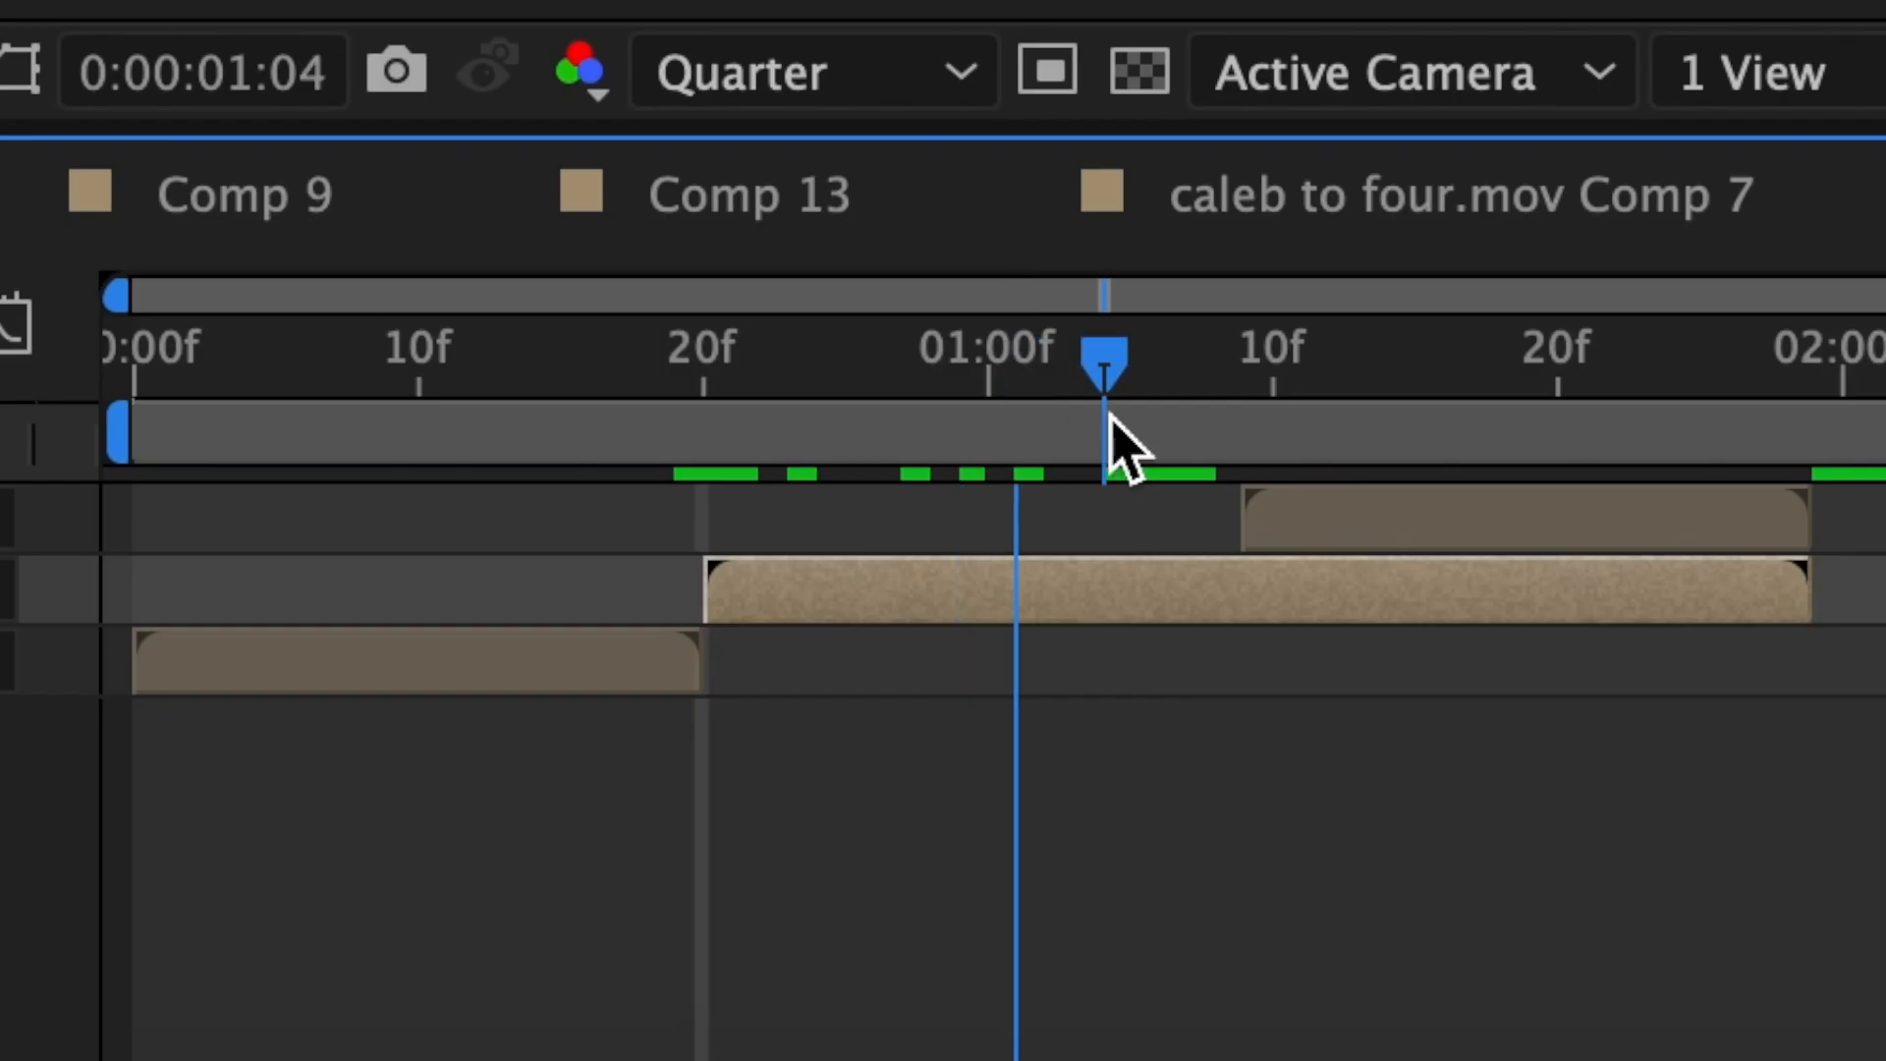
Step: Add a Stretch keyframe of 0 at 0:00:01:07 to the layer 2 clip's CC Scale Wipe
{"action": "left_click_drag", "start_coordinate": [1107, 433], "coordinate": [1199, 433]}
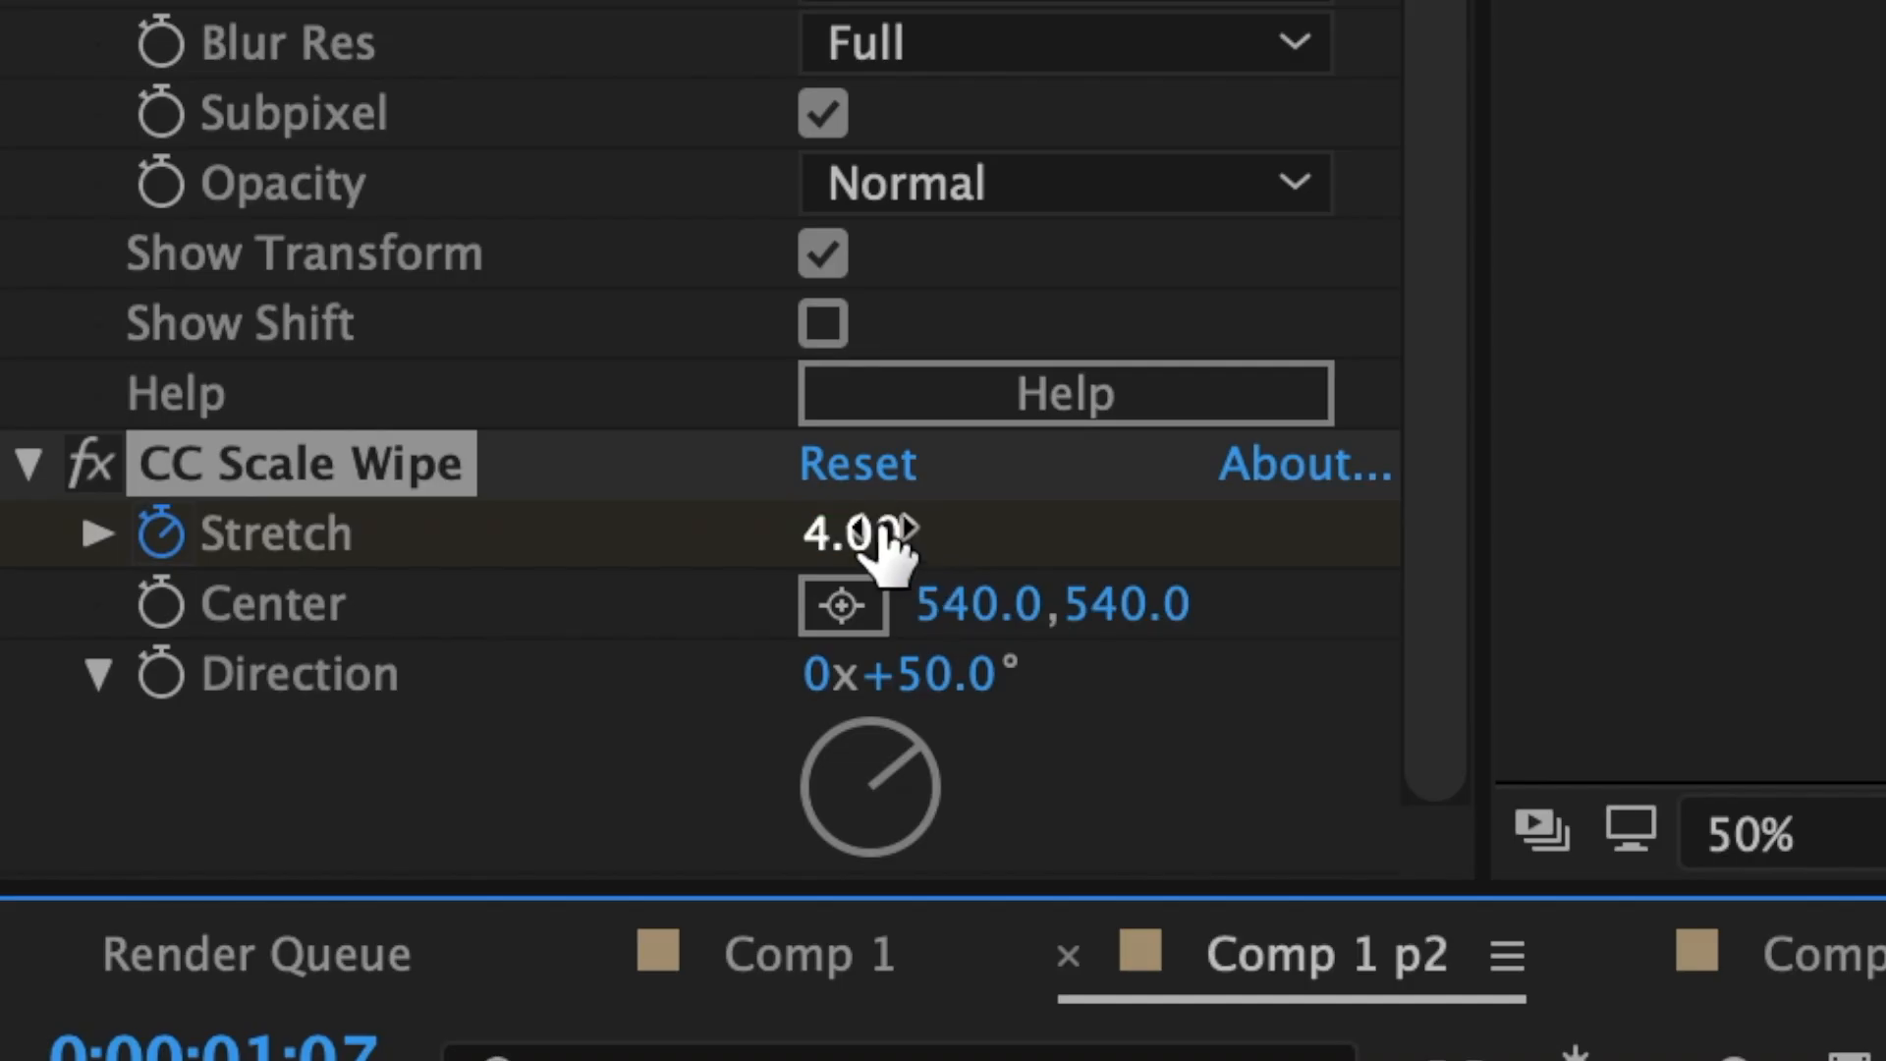
{"action": "left_click", "coordinate": [884, 535]}
{"action": "type", "text": "0"}
{"action": "key", "text": "Return"}
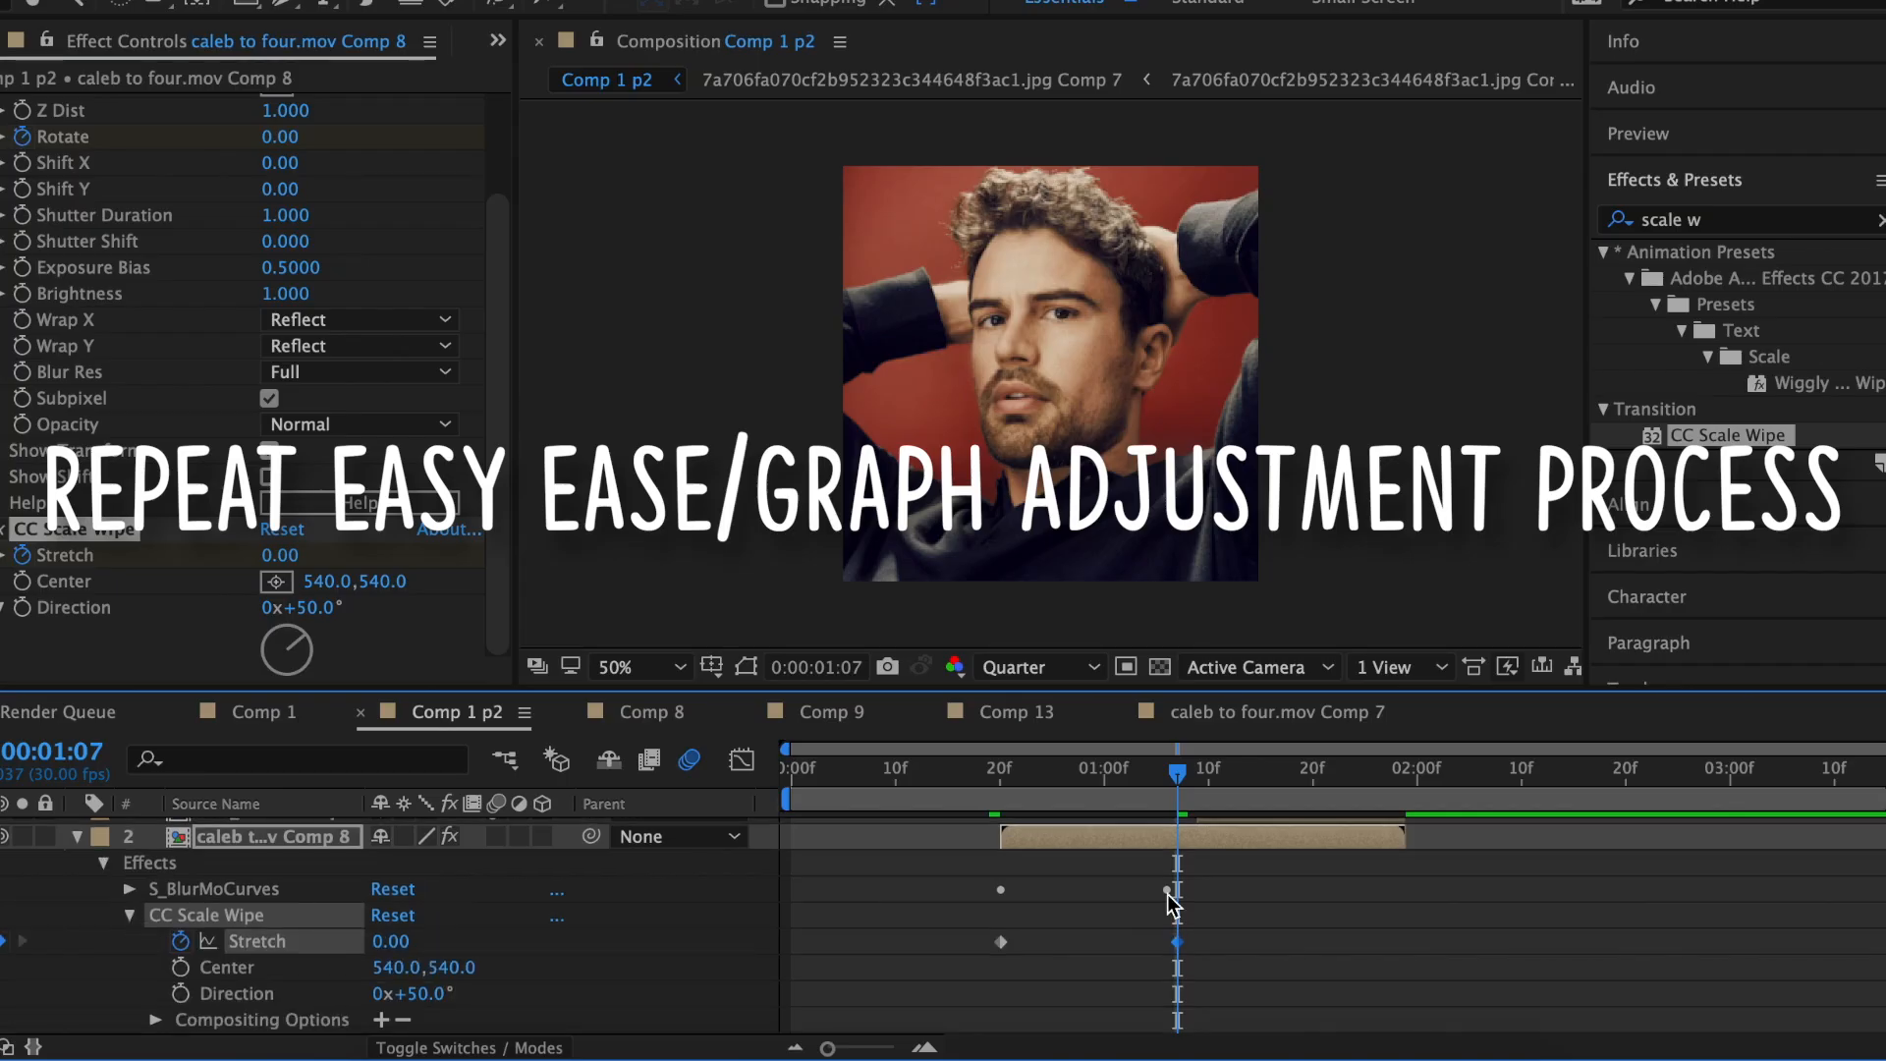
Step: Apply Easy Ease to the layer 2 clip's Stretch keyframes and reshape the graph to drop steeply right after the first keyframe
{"action": "right_click", "coordinate": [998, 864]}
{"action": "mouse_move", "coordinate": [1129, 1031]}
{"action": "left_click", "coordinate": [1418, 856]}
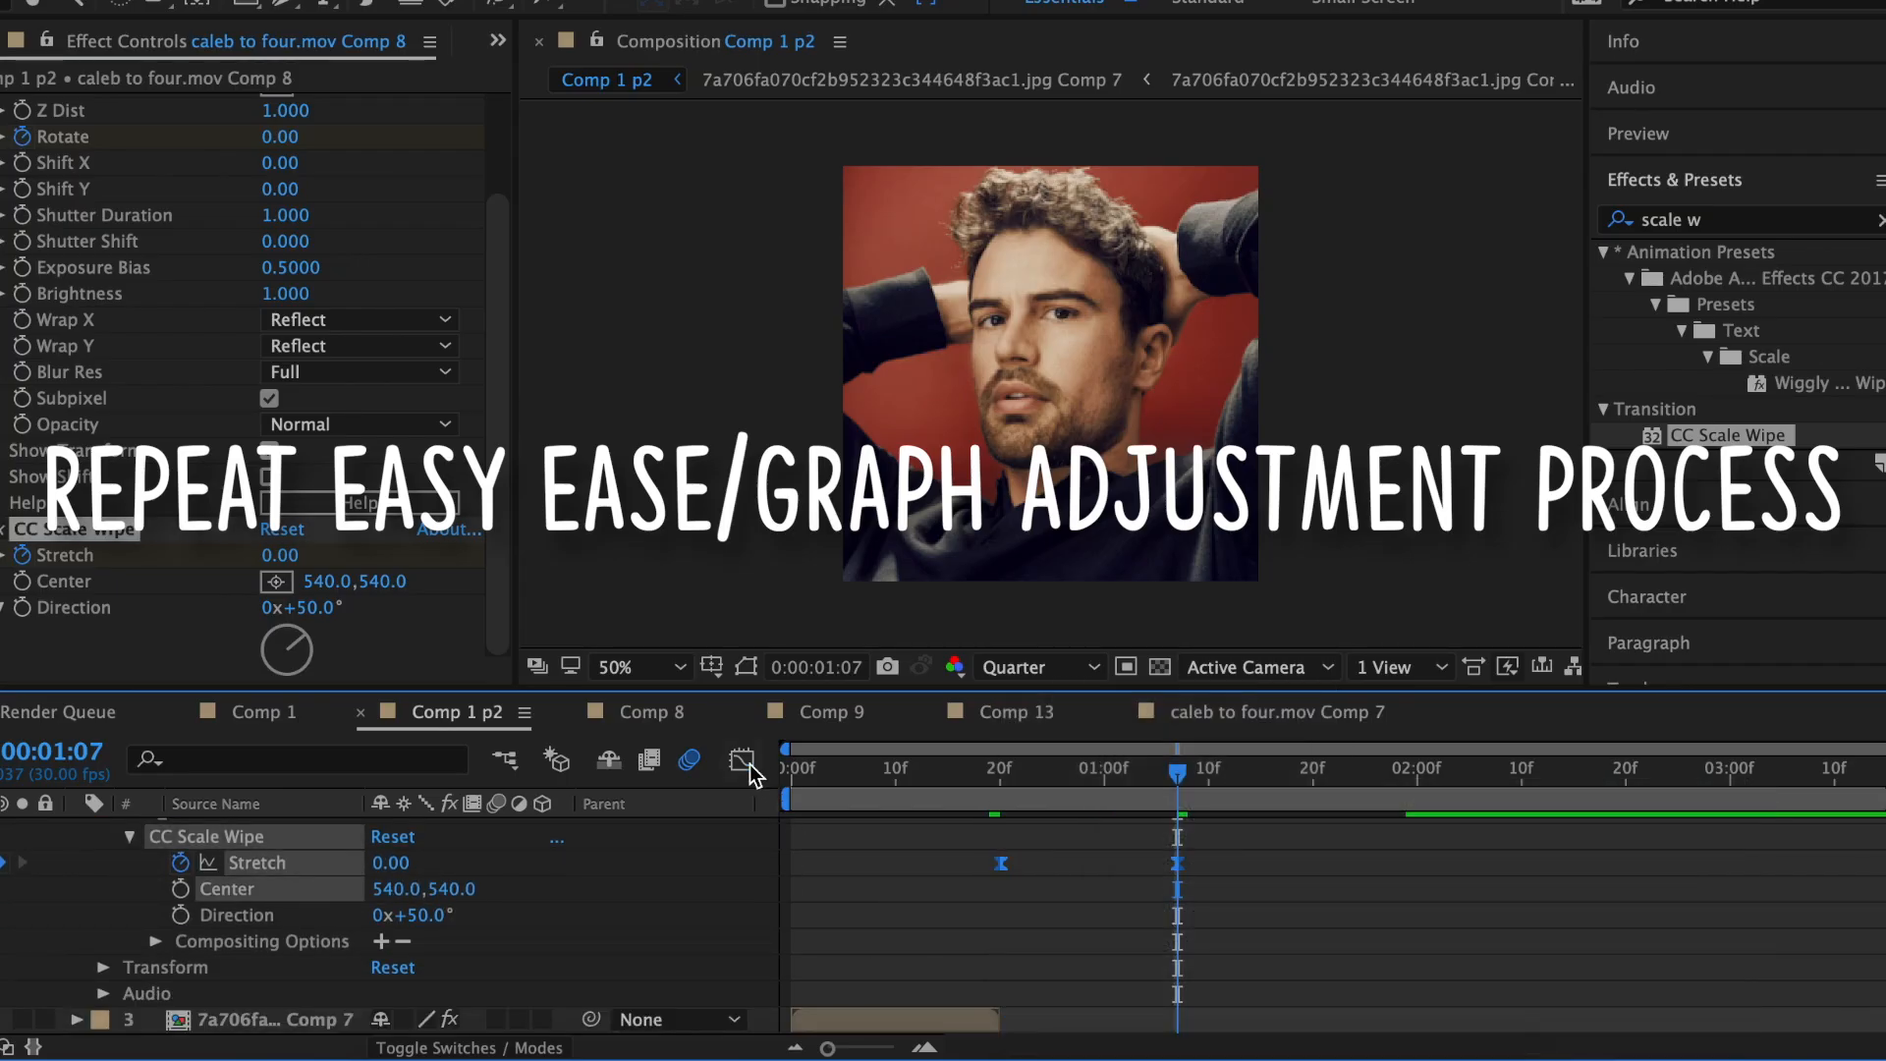
{"action": "left_click", "coordinate": [742, 760]}
{"action": "left_click_drag", "start_coordinate": [1054, 829], "coordinate": [1005, 927]}
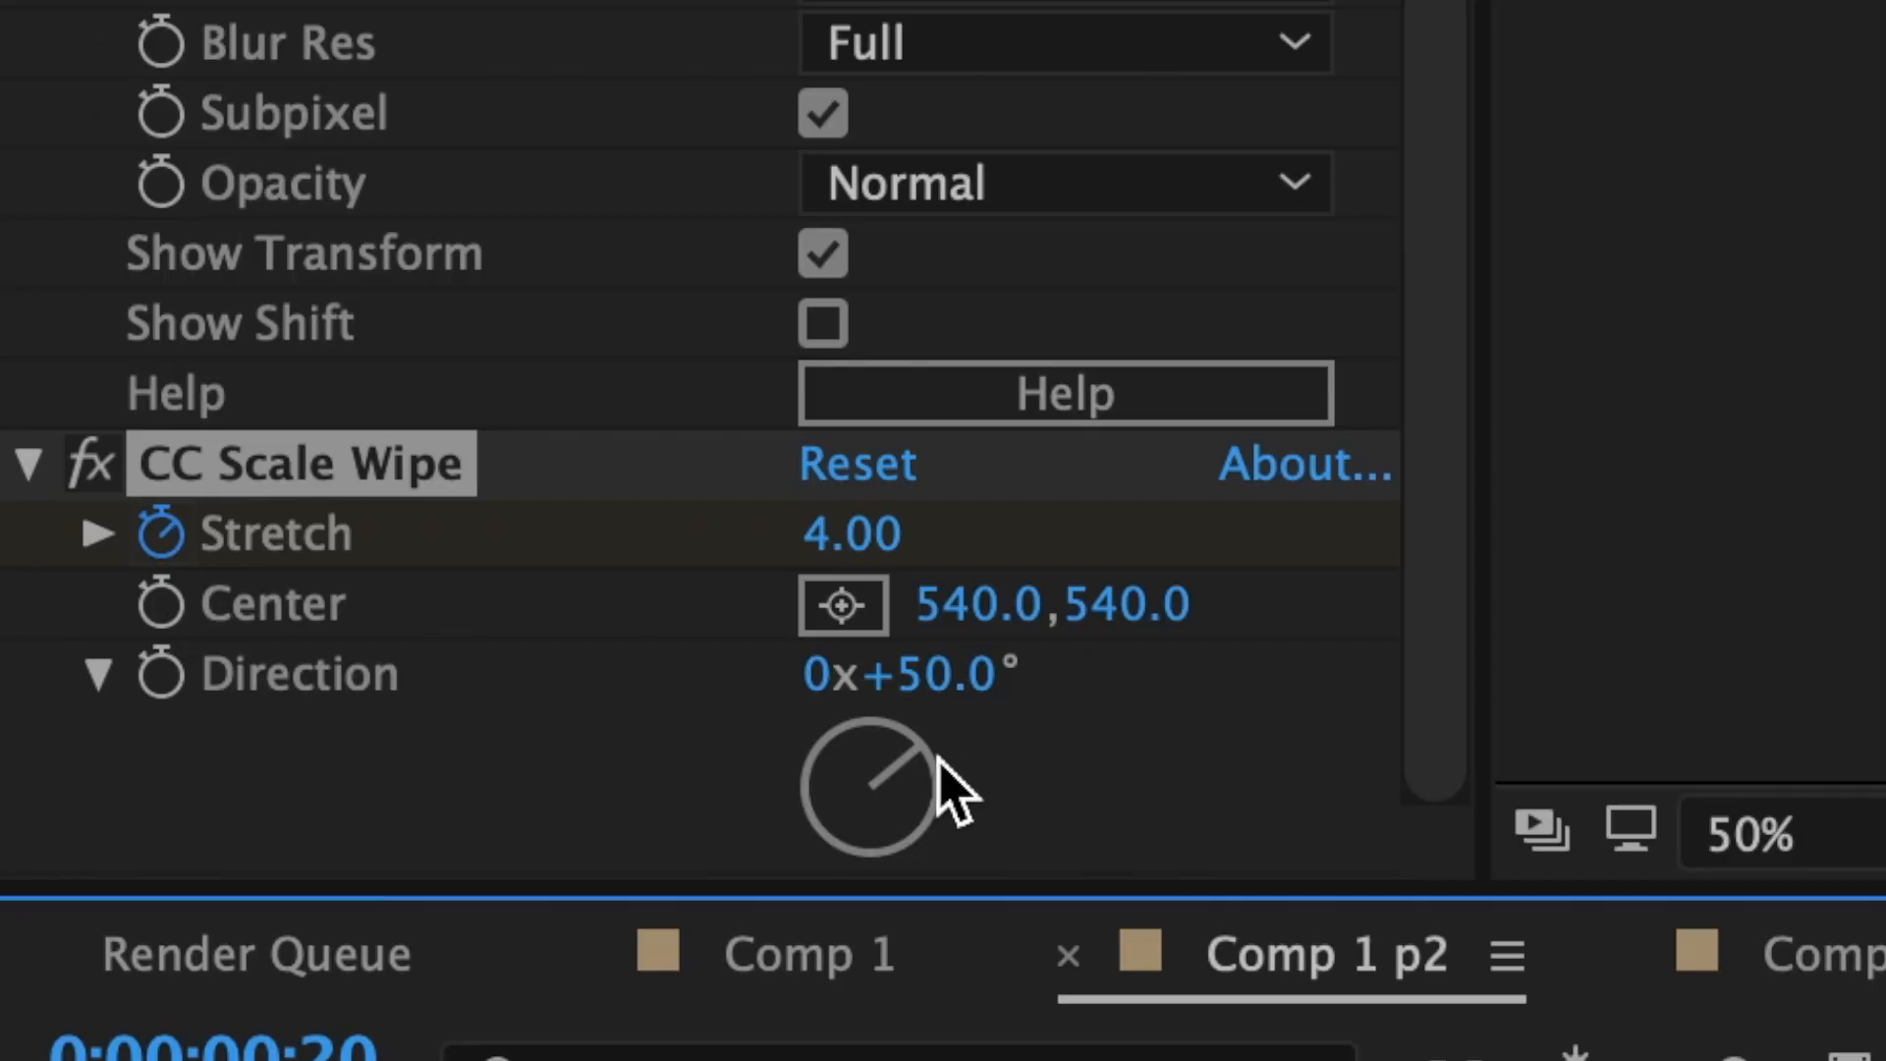
Step: Set the layer 2 clip's CC Scale Wipe Direction to -53° and preview the transition
{"action": "left_click_drag", "start_coordinate": [909, 749], "coordinate": [887, 728]}
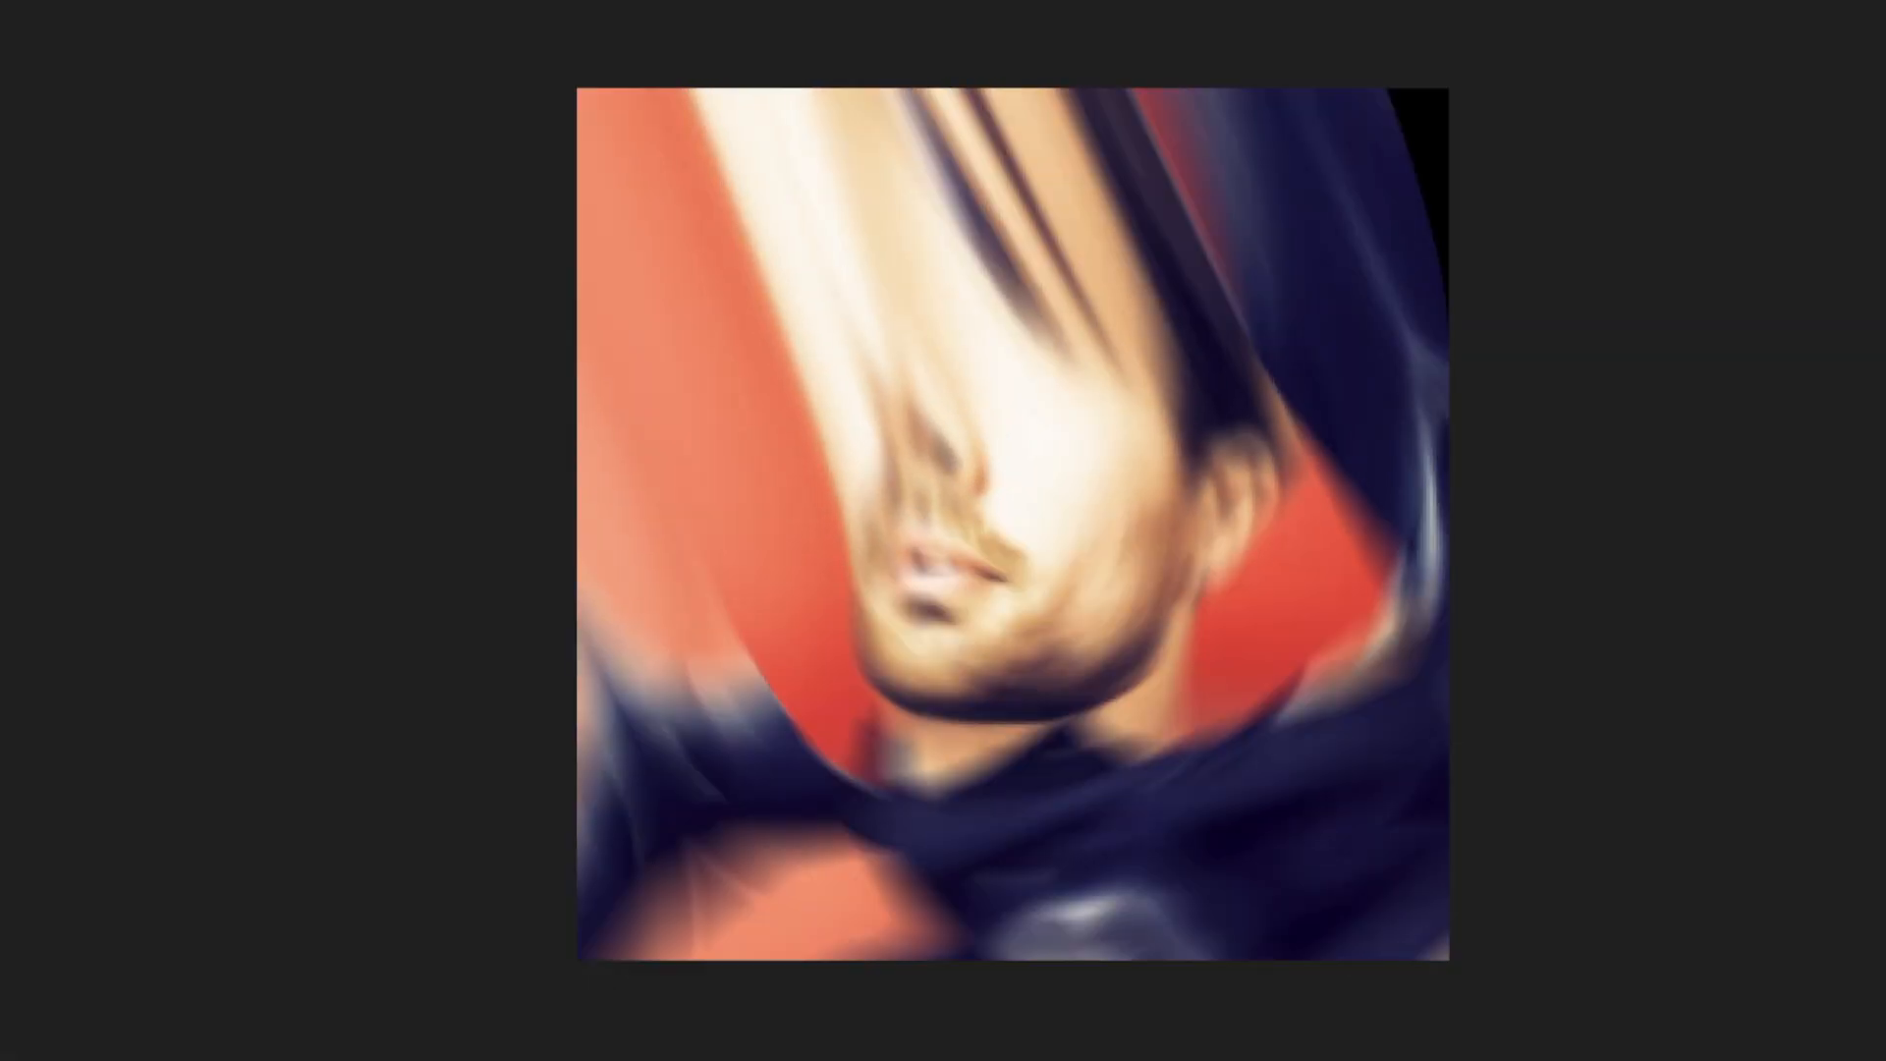
{"action": "left_click_drag", "start_coordinate": [887, 756], "coordinate": [842, 766]}
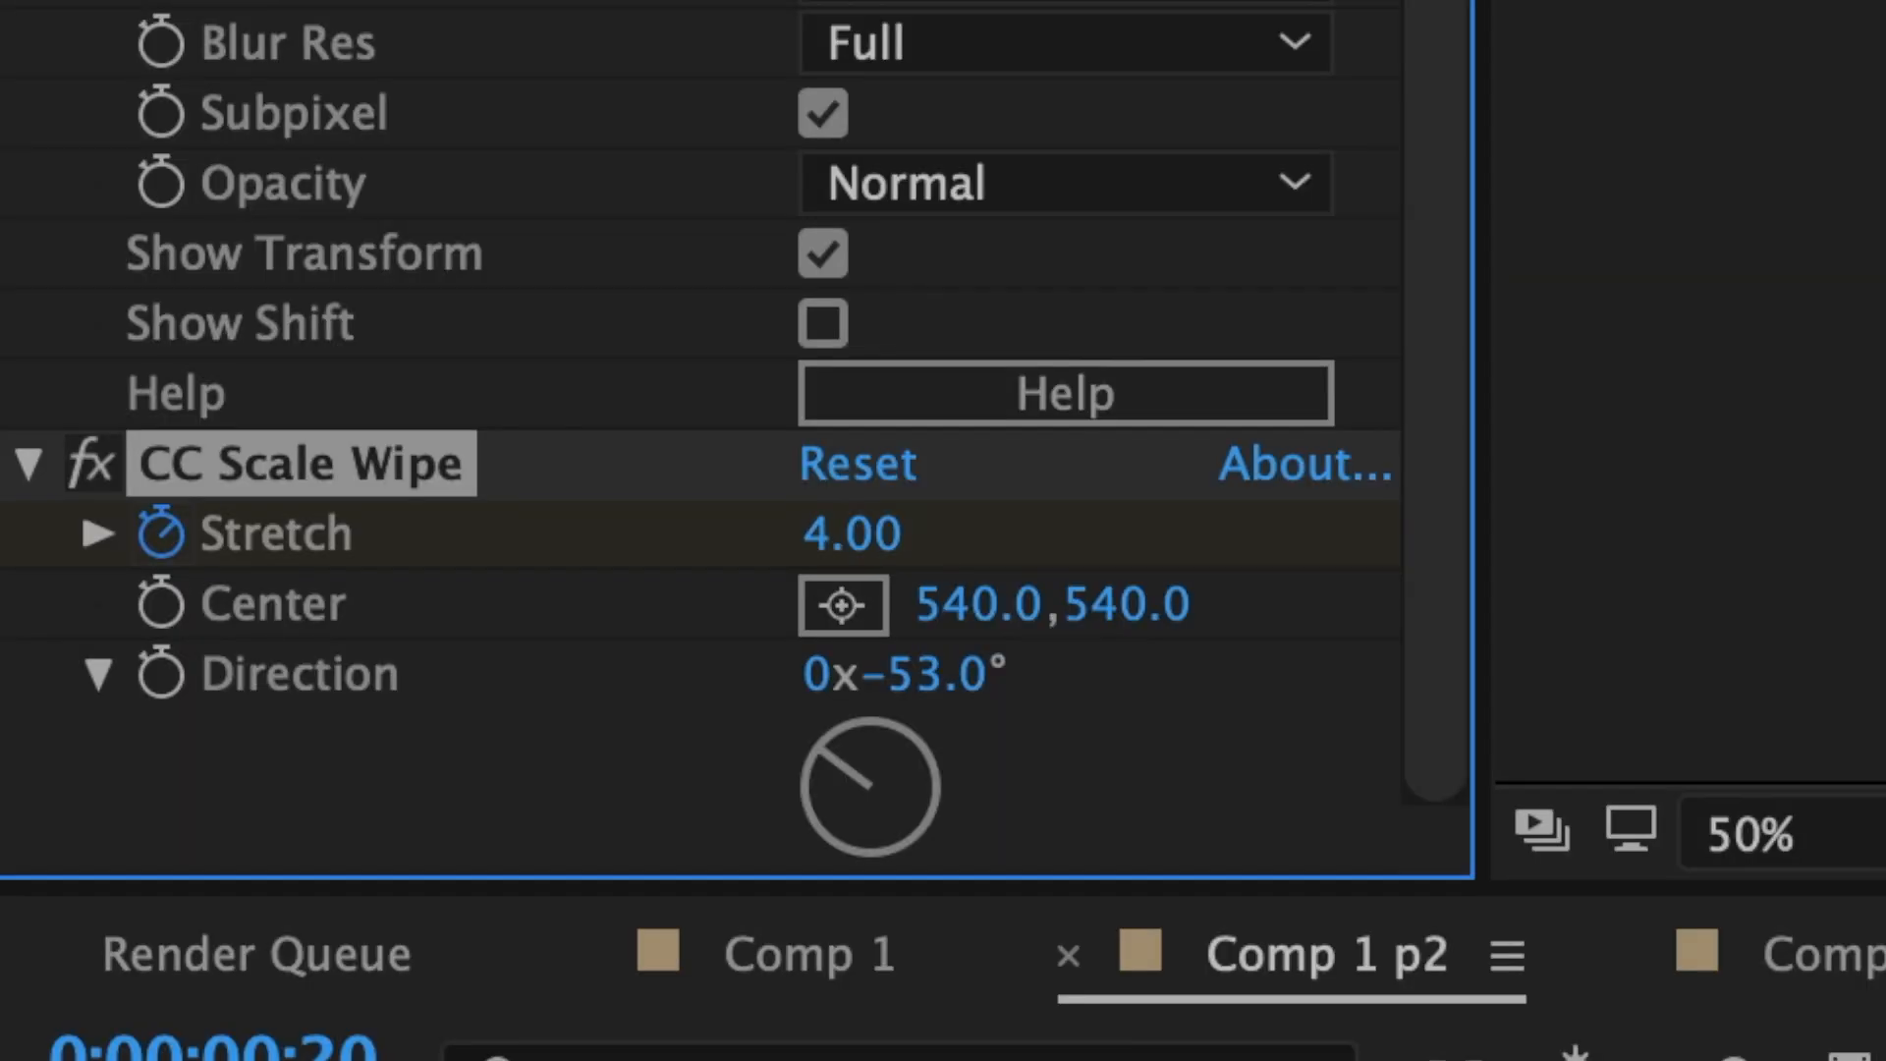
{"action": "key", "text": "space"}
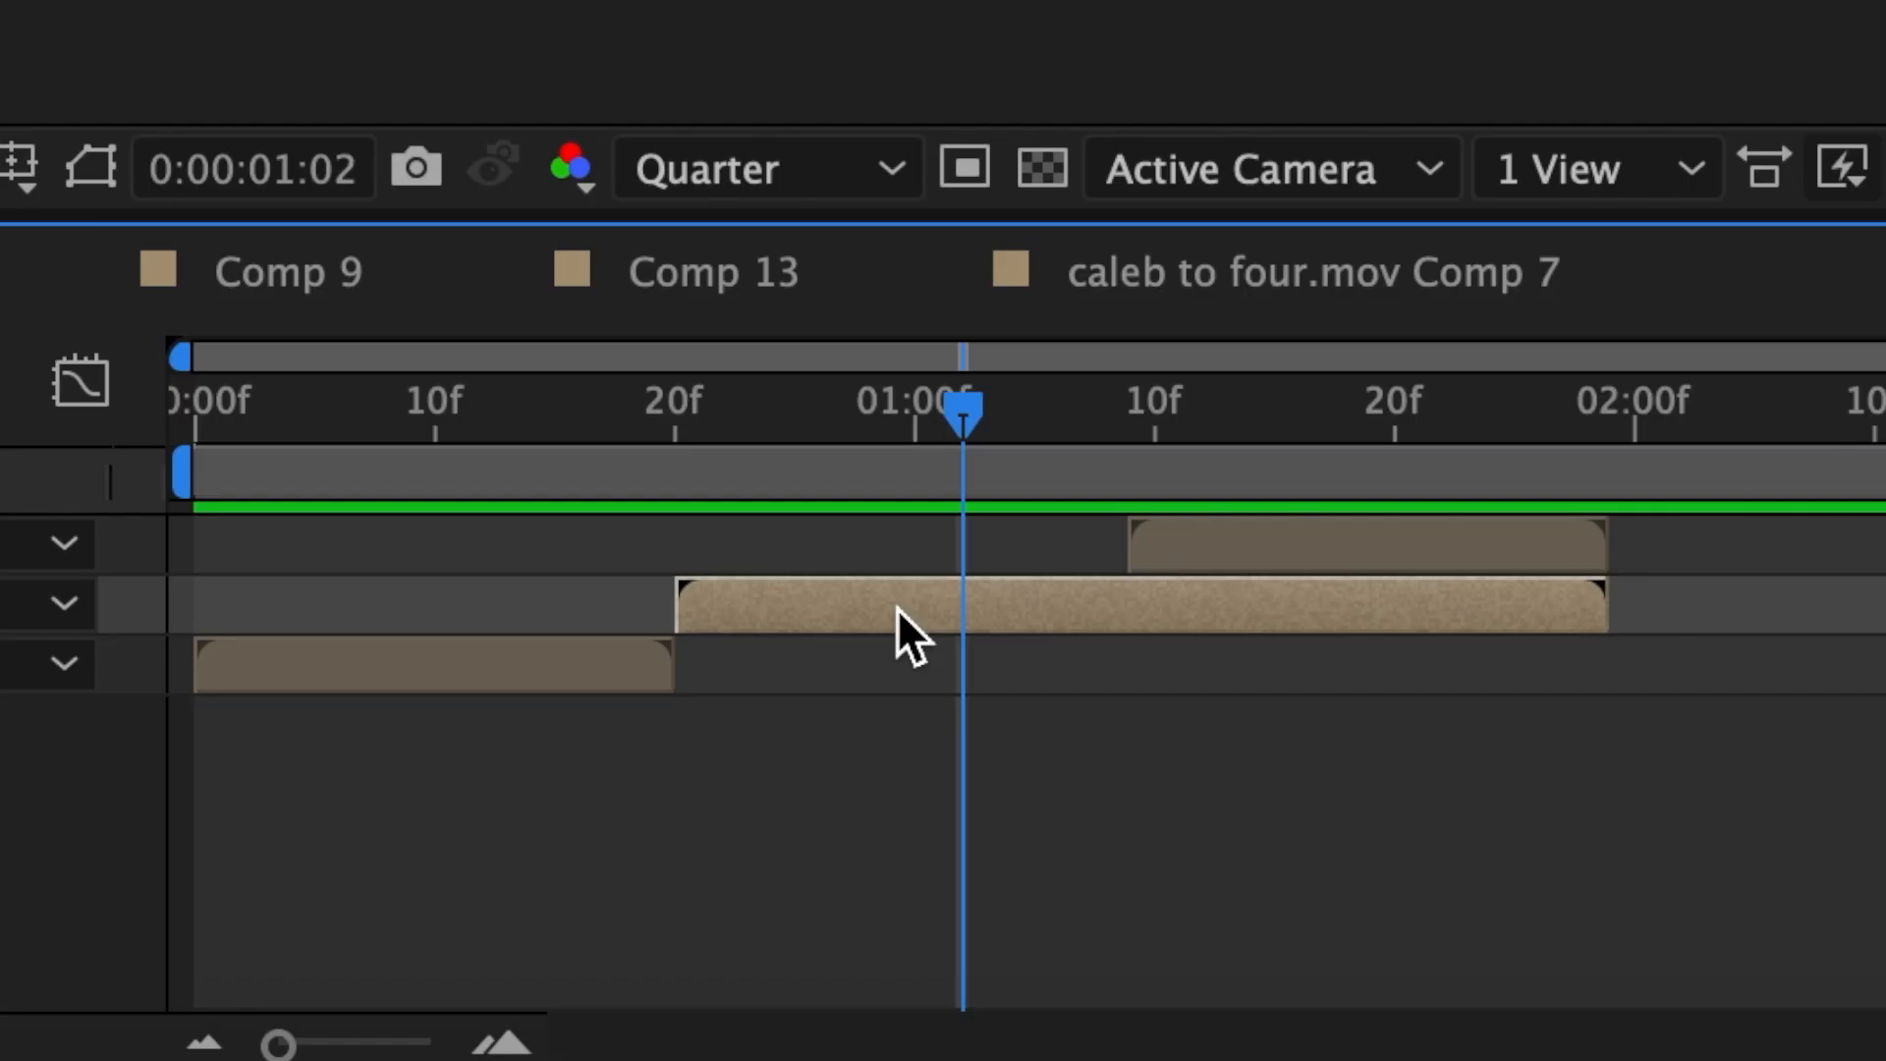
Step: Pre-compose the layer 2 clip that starts at 20f and duplicate the resulting layer
{"action": "right_click", "coordinate": [898, 609]}
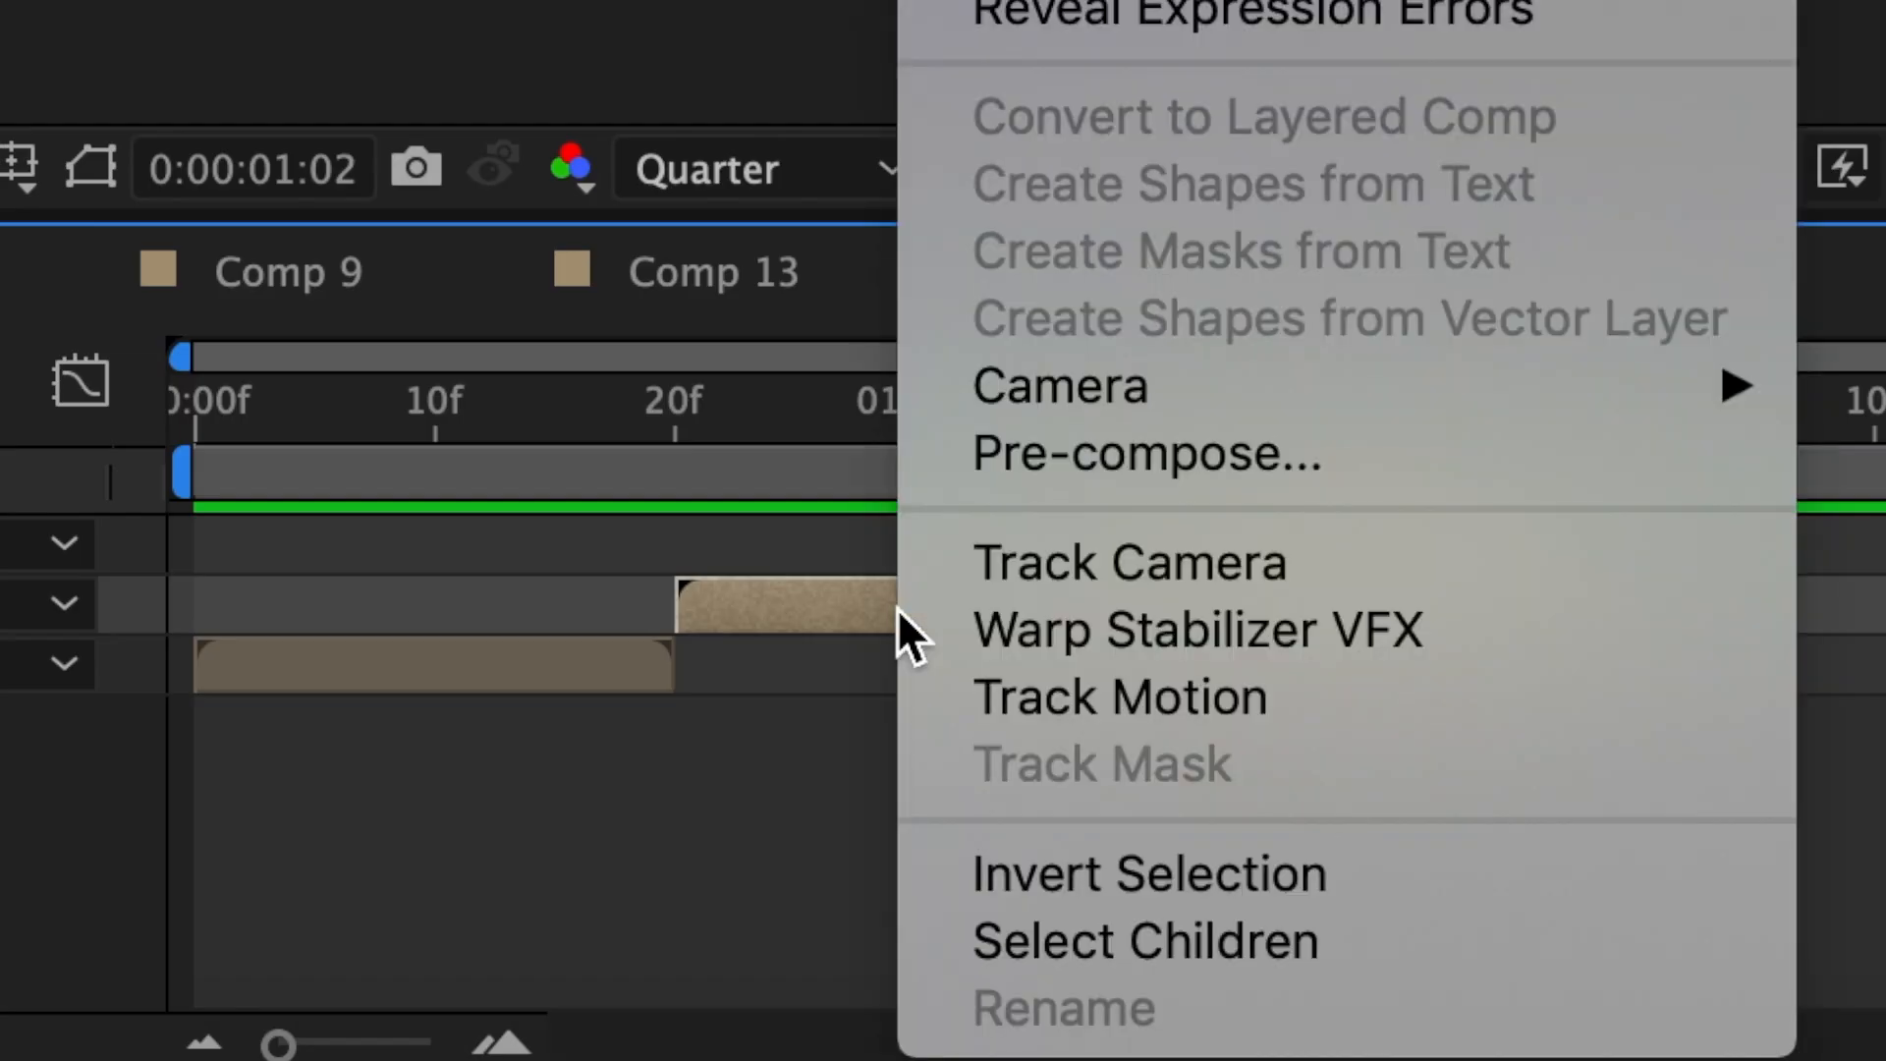
{"action": "left_click", "coordinate": [1090, 454]}
{"action": "left_click", "coordinate": [1431, 871]}
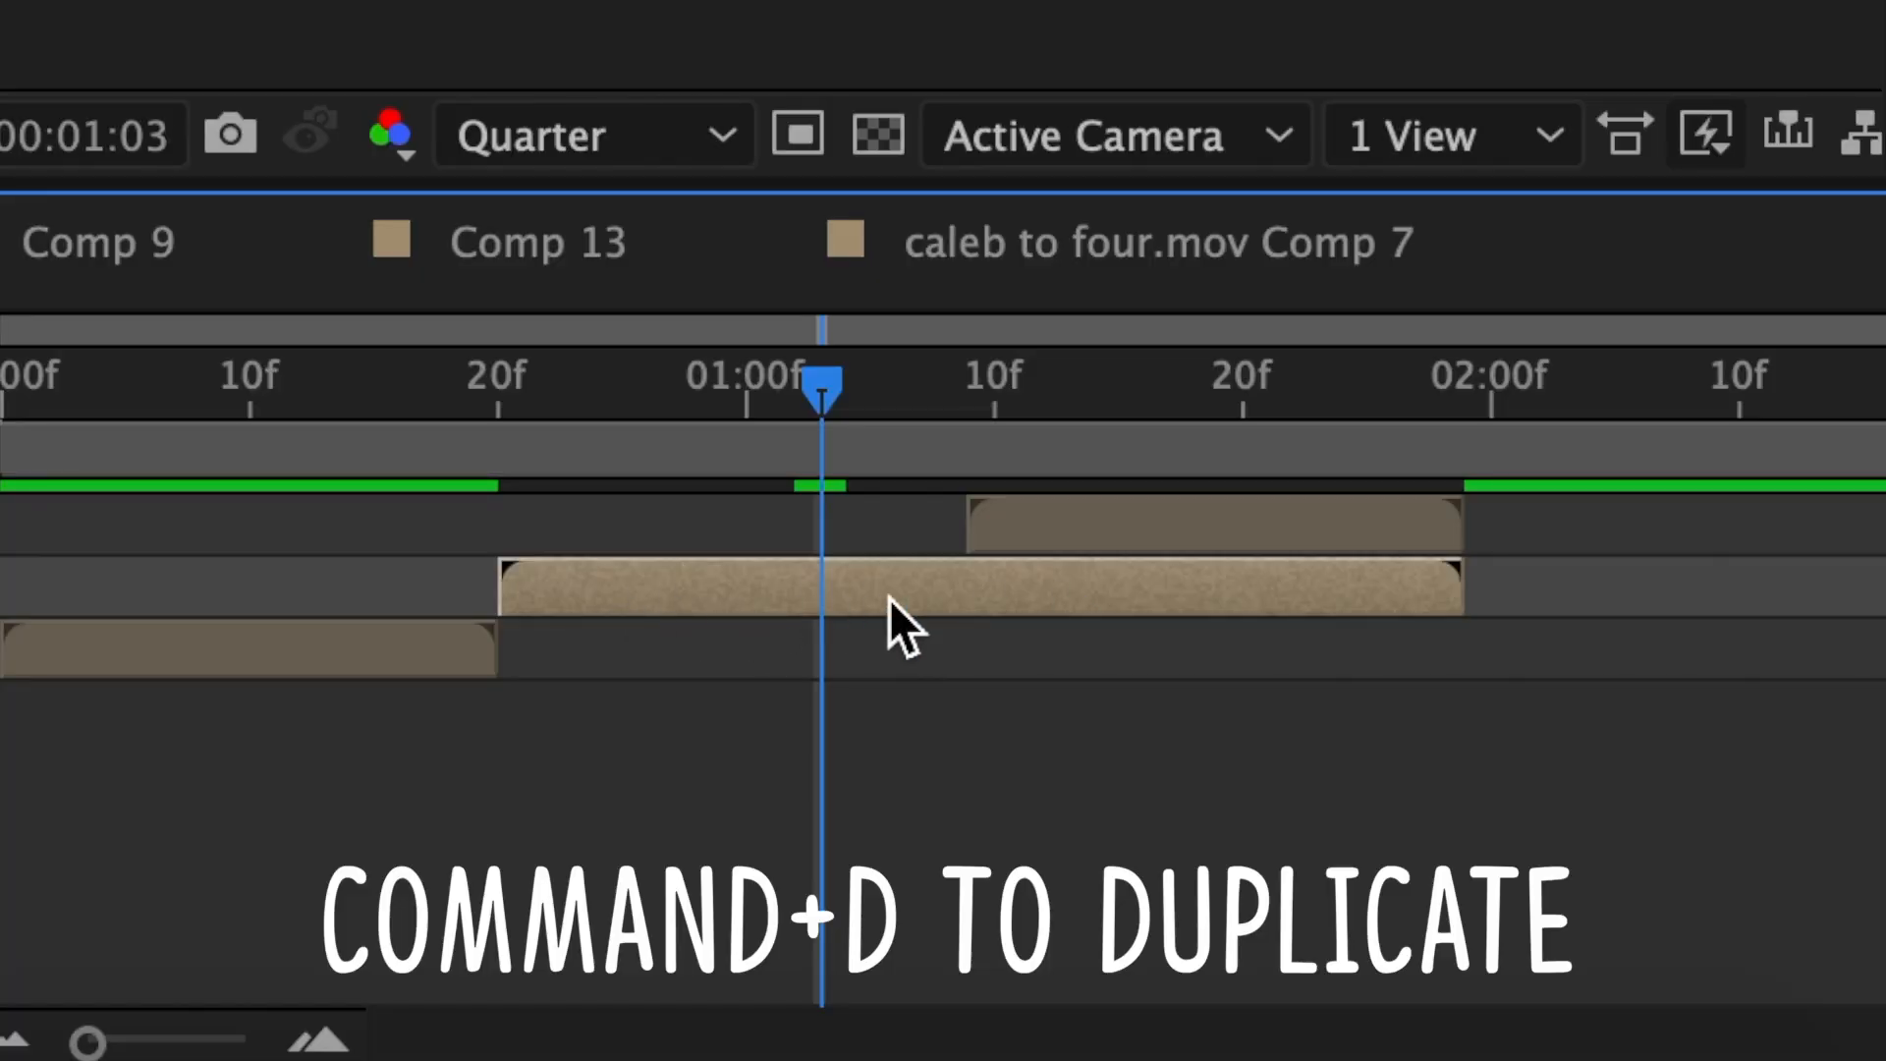
{"action": "key", "text": "super+d"}
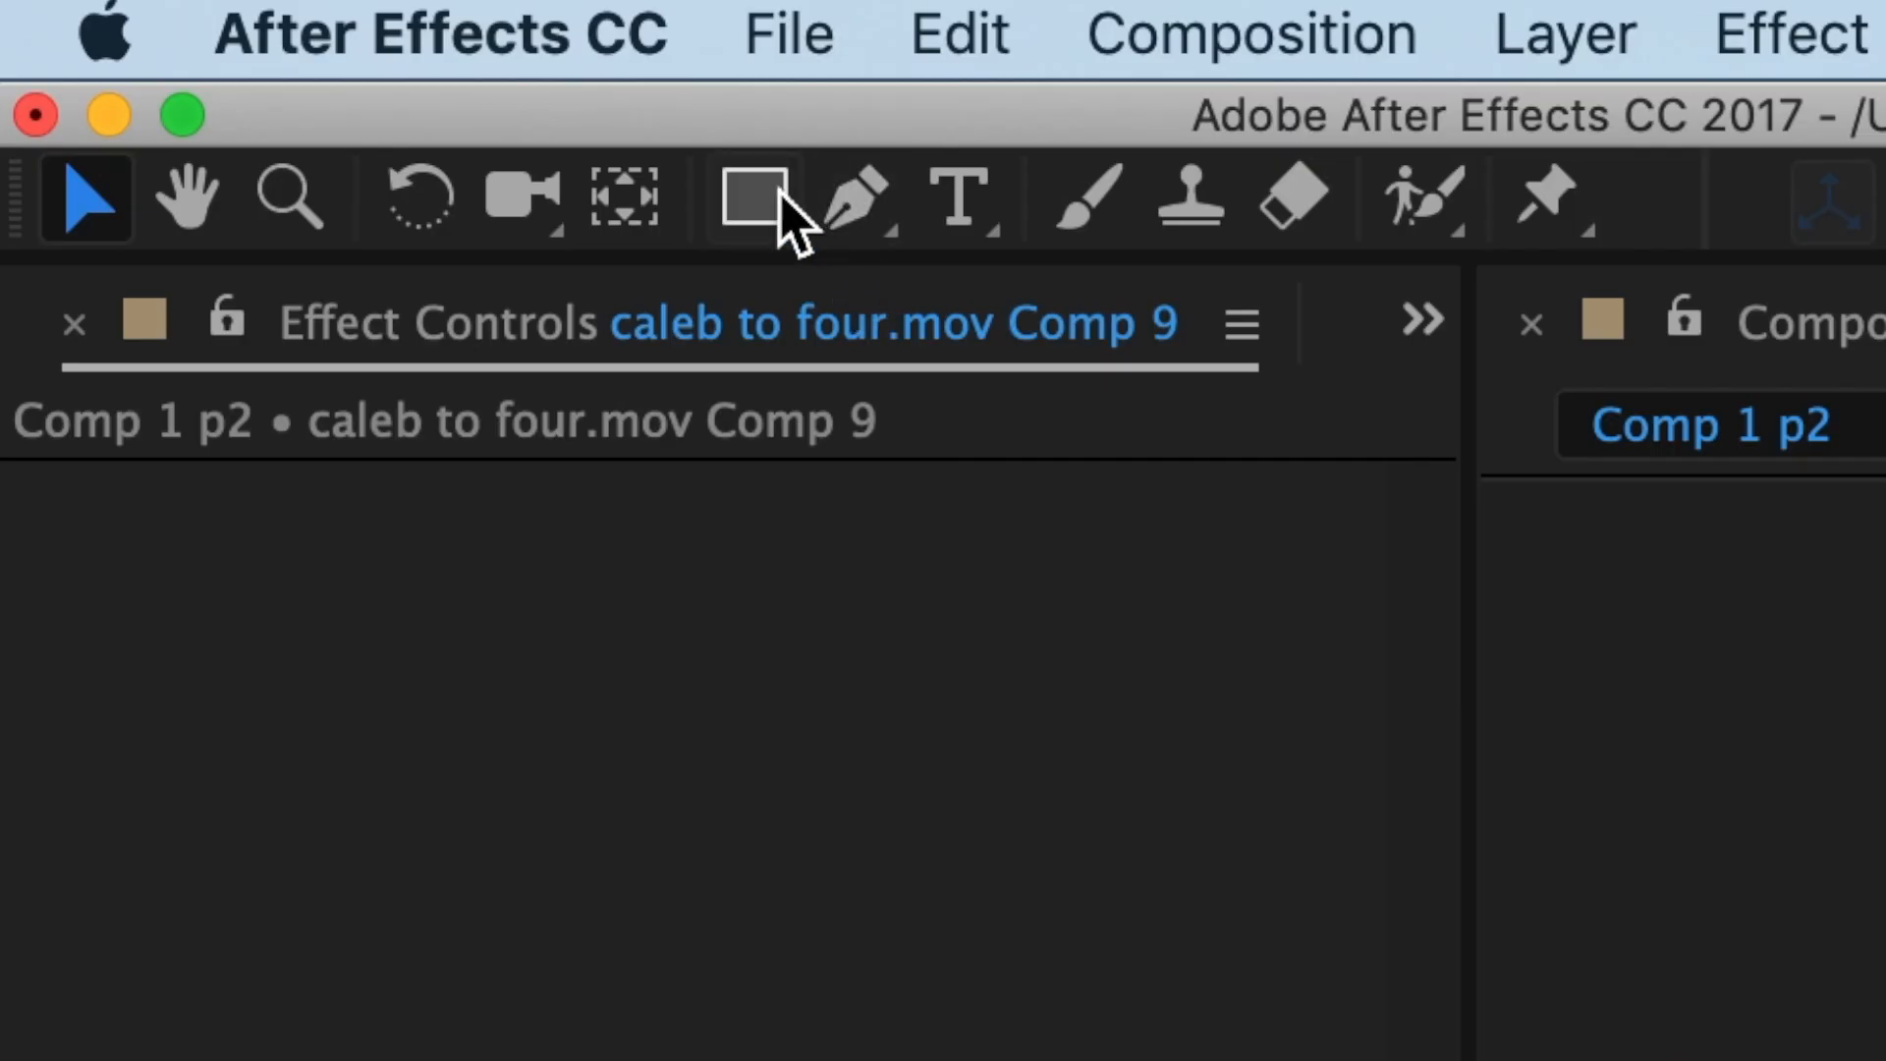
Step: Draw a large centred rectangular mask over the face and invert it on the layer 3 copy
{"action": "left_click", "coordinate": [762, 204]}
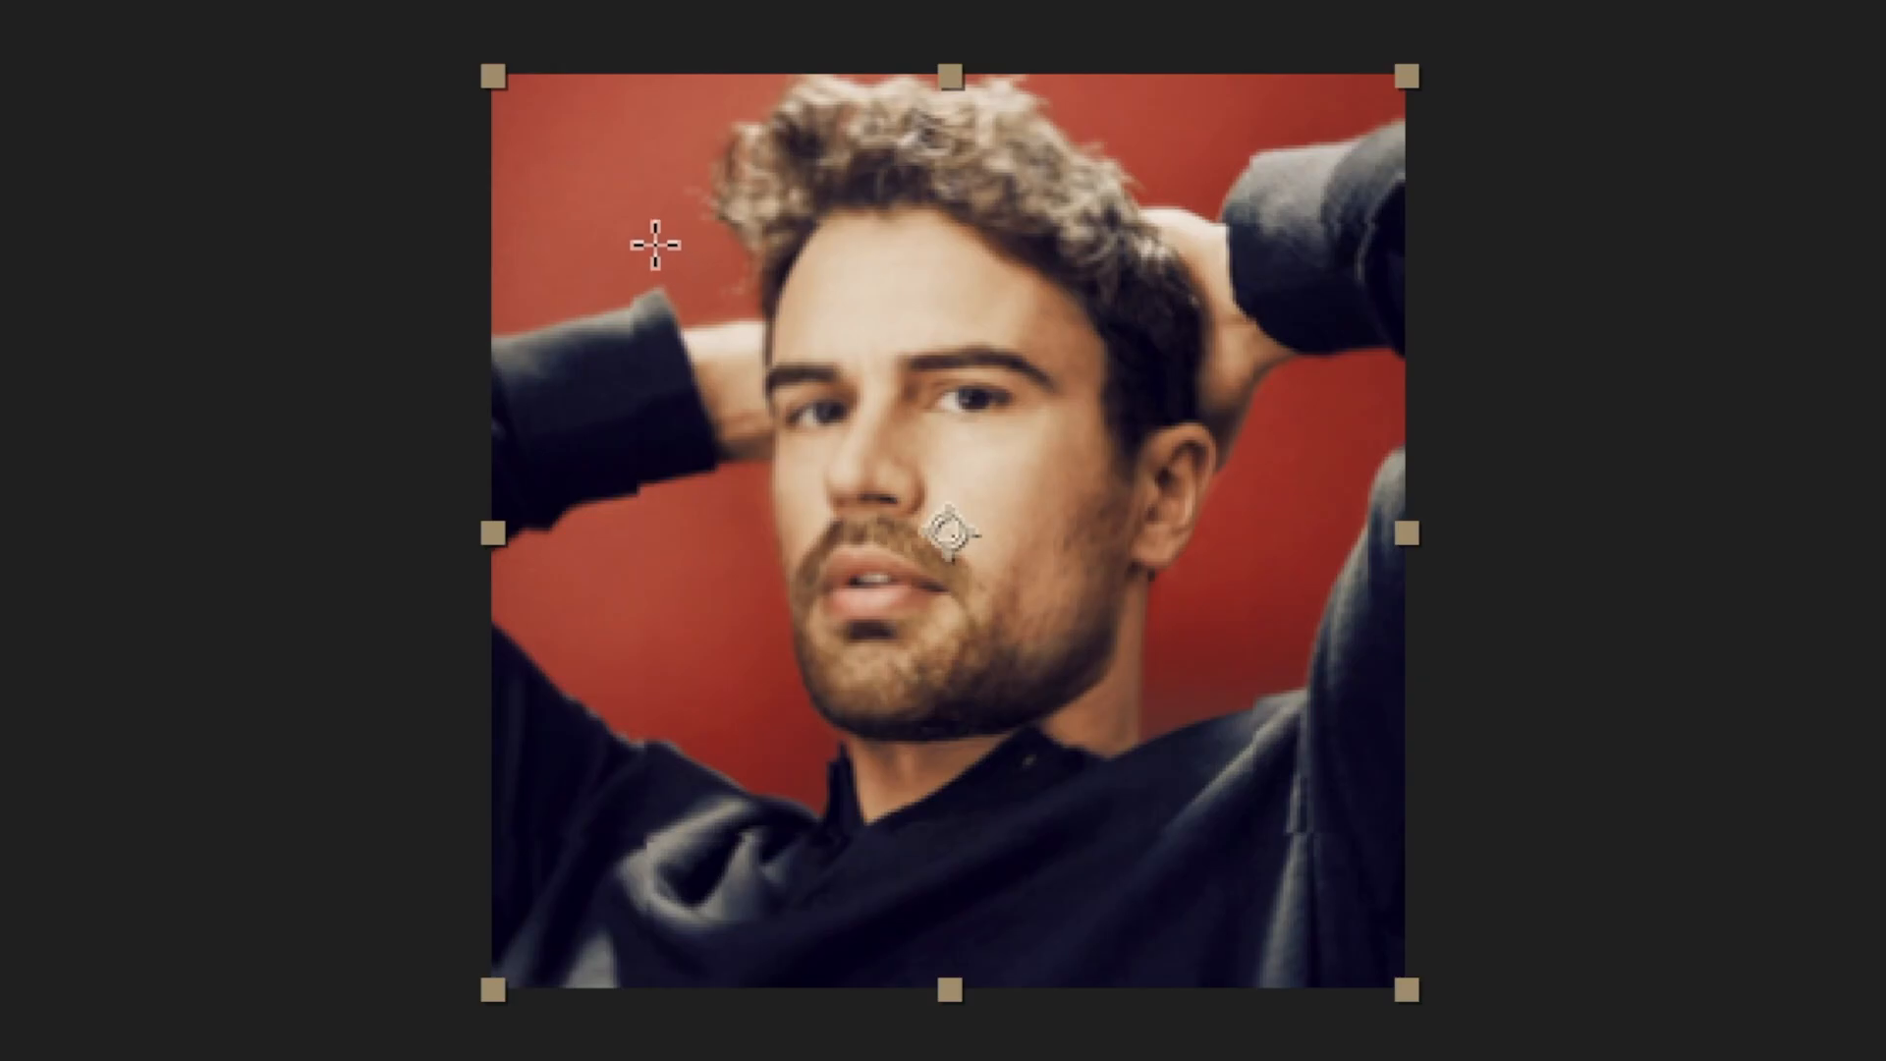
{"action": "left_click_drag", "start_coordinate": [636, 225], "coordinate": [1258, 832]}
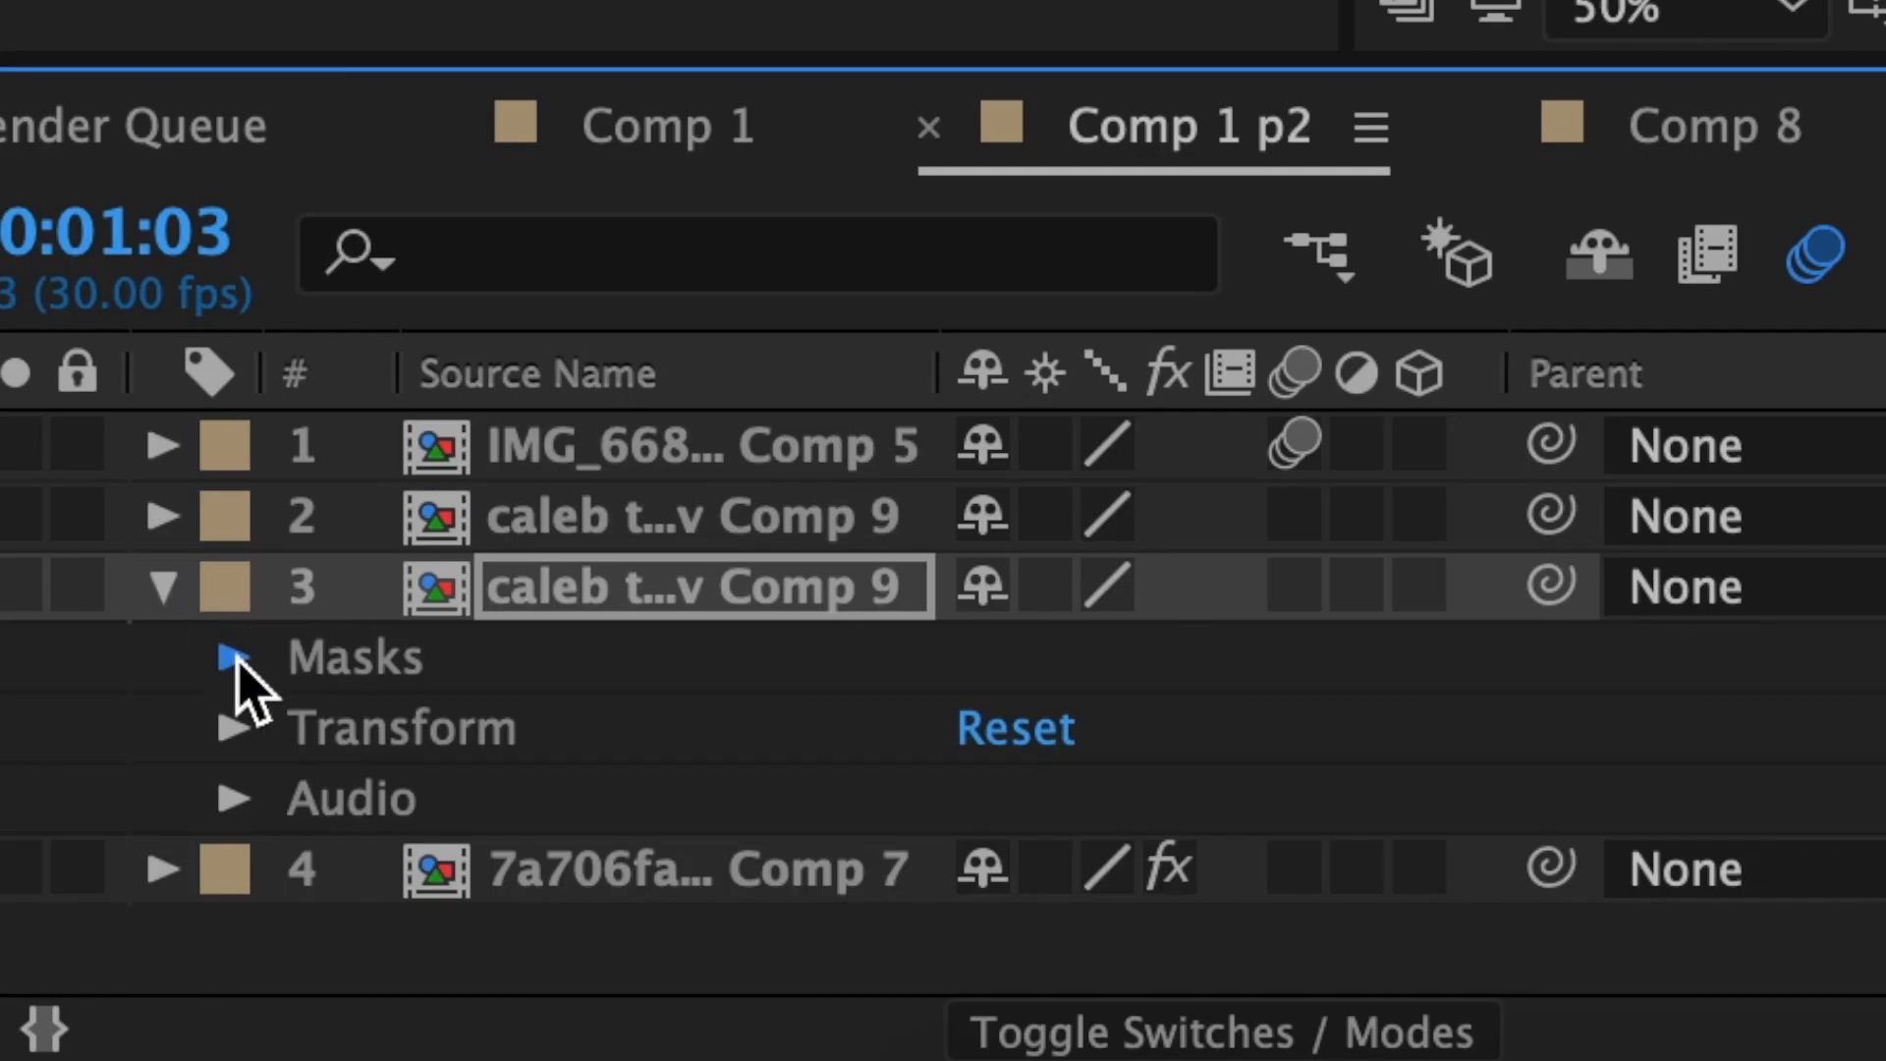
{"action": "left_click", "coordinate": [233, 656]}
{"action": "left_click", "coordinate": [1266, 729]}
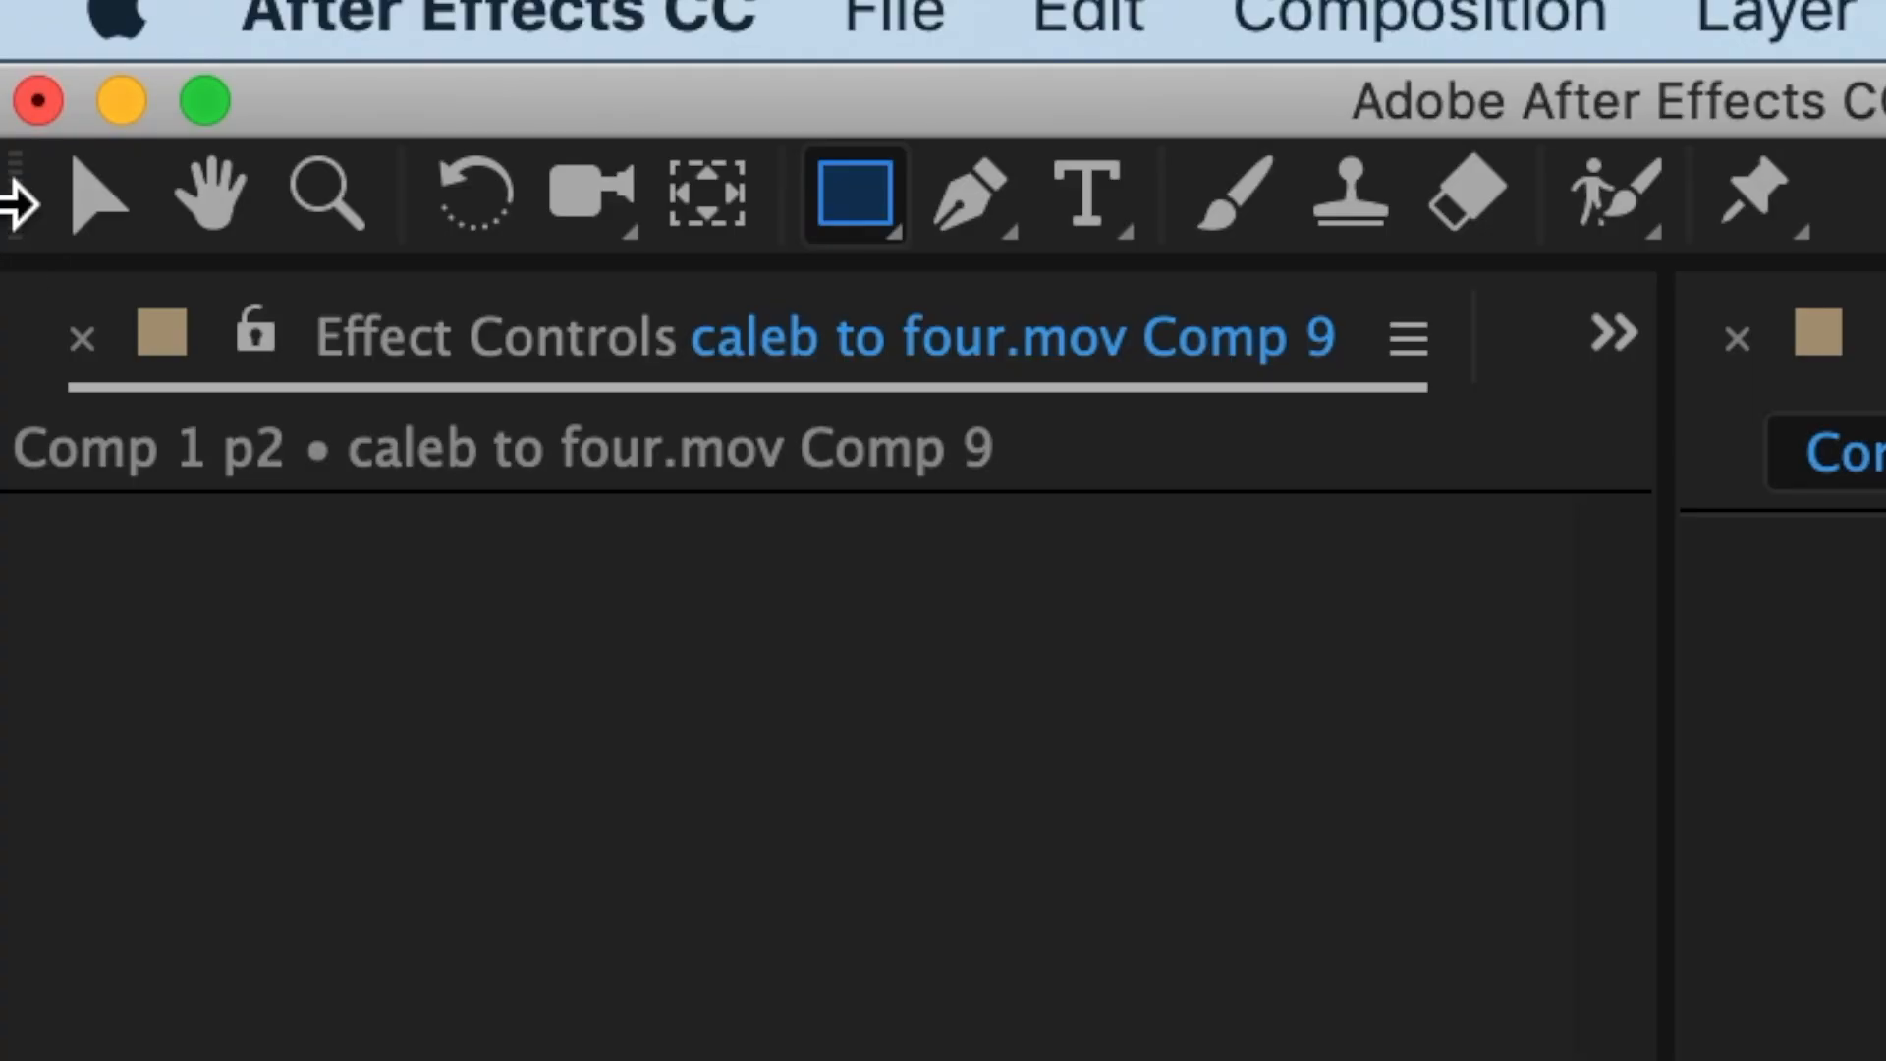
Step: Enable 3D and motion blur for the masked layer 2 clip and start Y Rotation keyframes with 0° at 0:00:00:28
{"action": "left_click", "coordinate": [92, 190]}
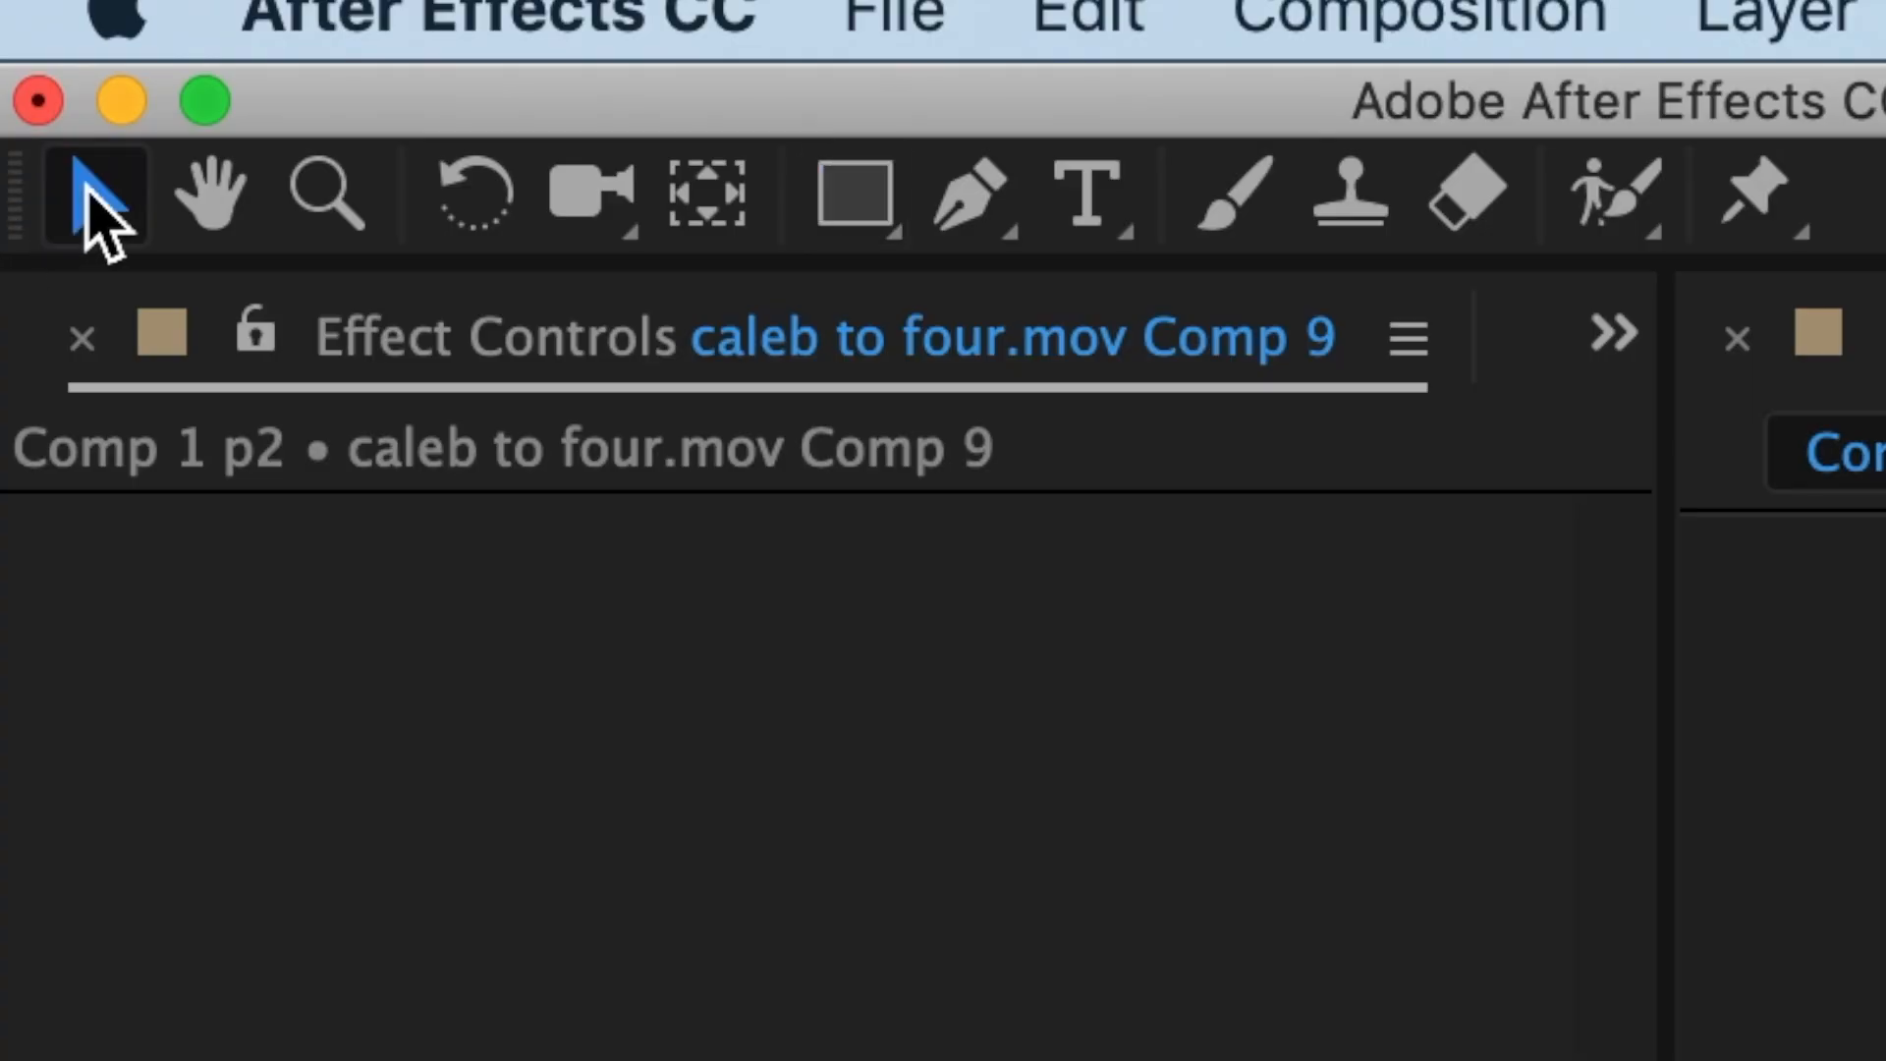
{"action": "left_click", "coordinate": [842, 552]}
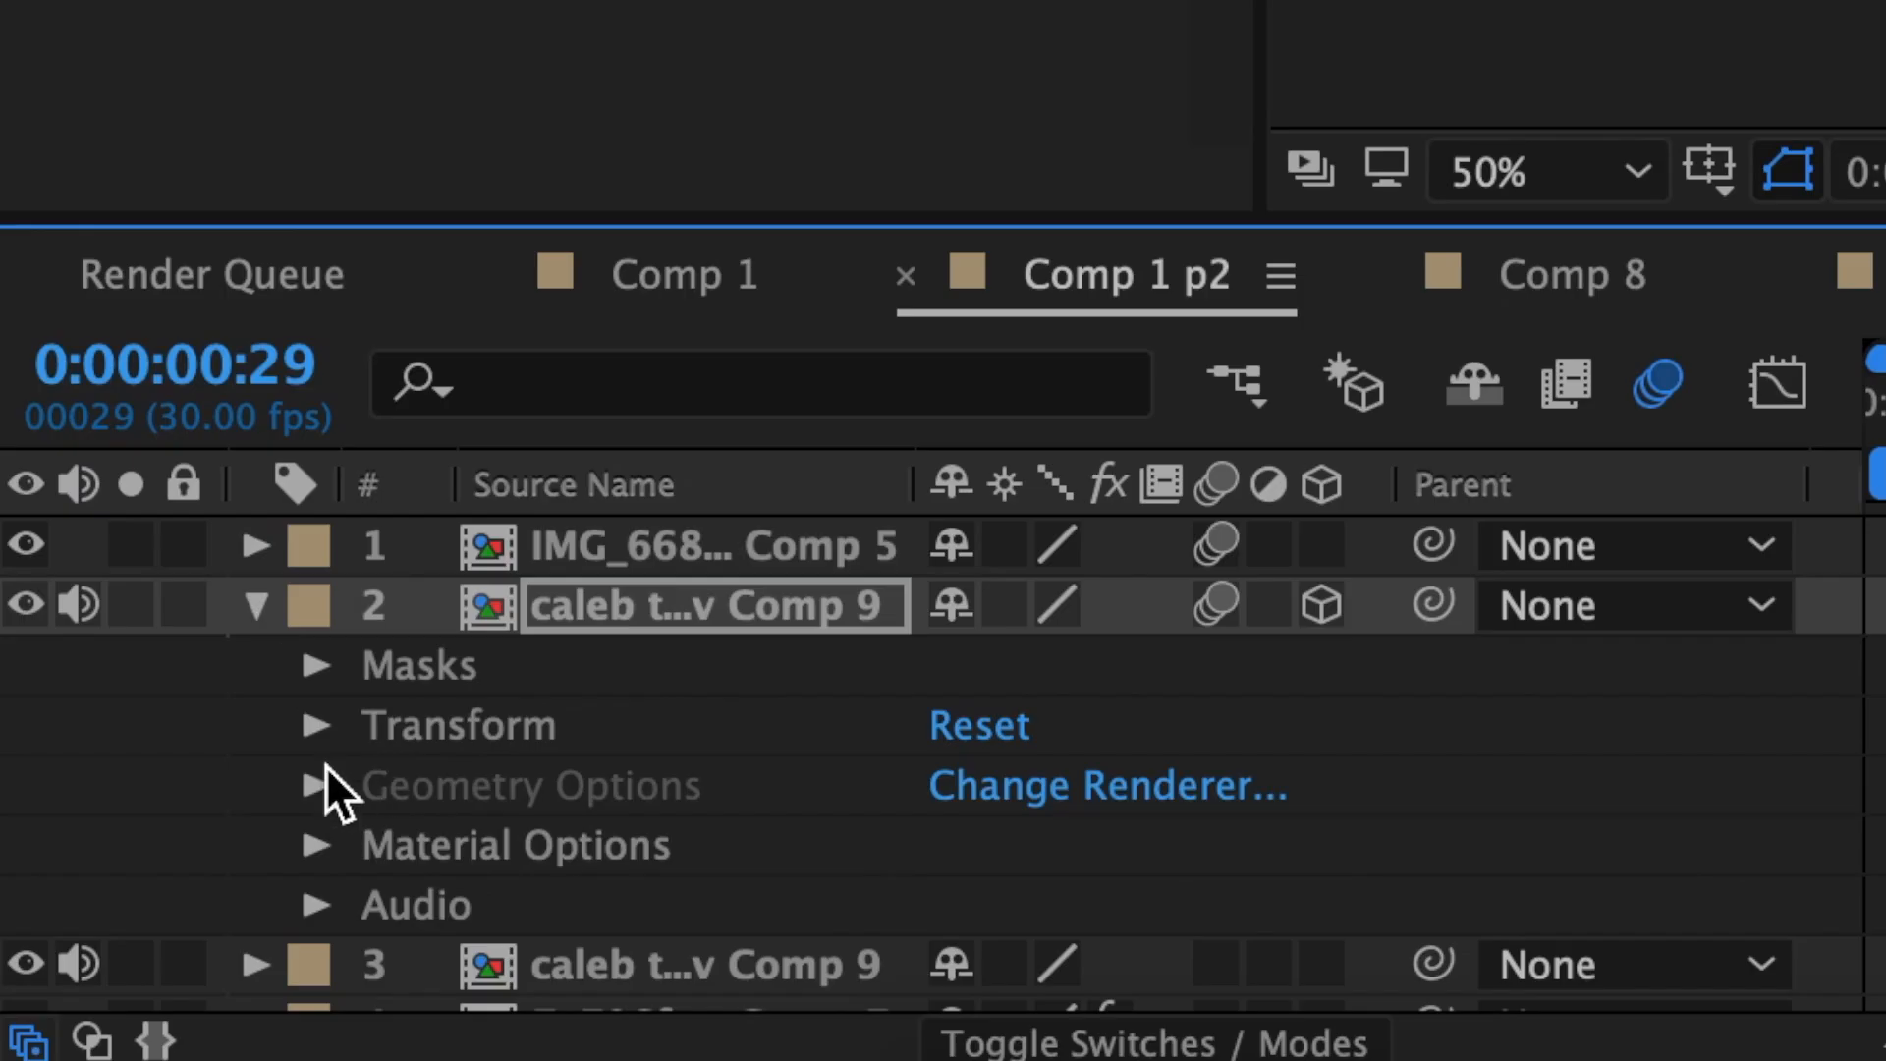
{"action": "left_click", "coordinate": [315, 725]}
{"action": "scroll", "coordinate": [392, 747], "scroll_direction": "down", "scroll_amount": 3}
{"action": "scroll", "coordinate": [393, 747], "scroll_direction": "up", "scroll_amount": 3}
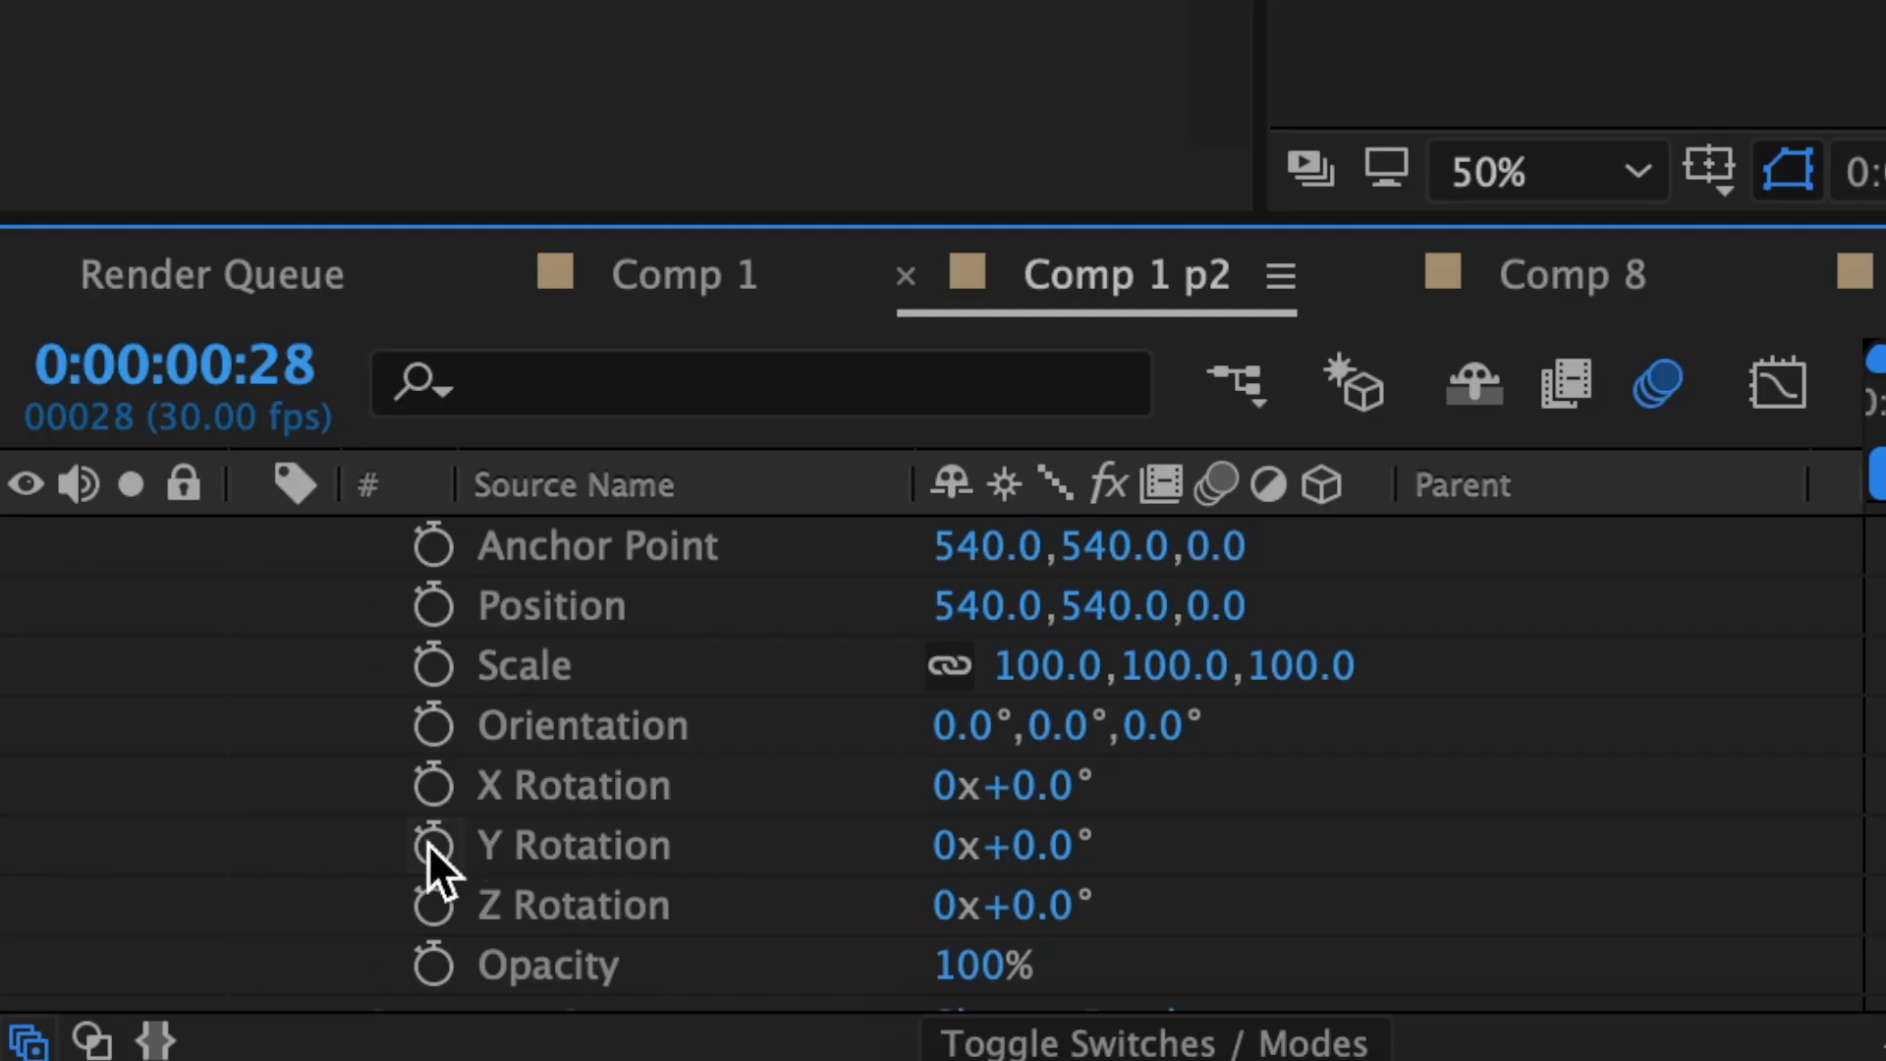
{"action": "left_click", "coordinate": [432, 842]}
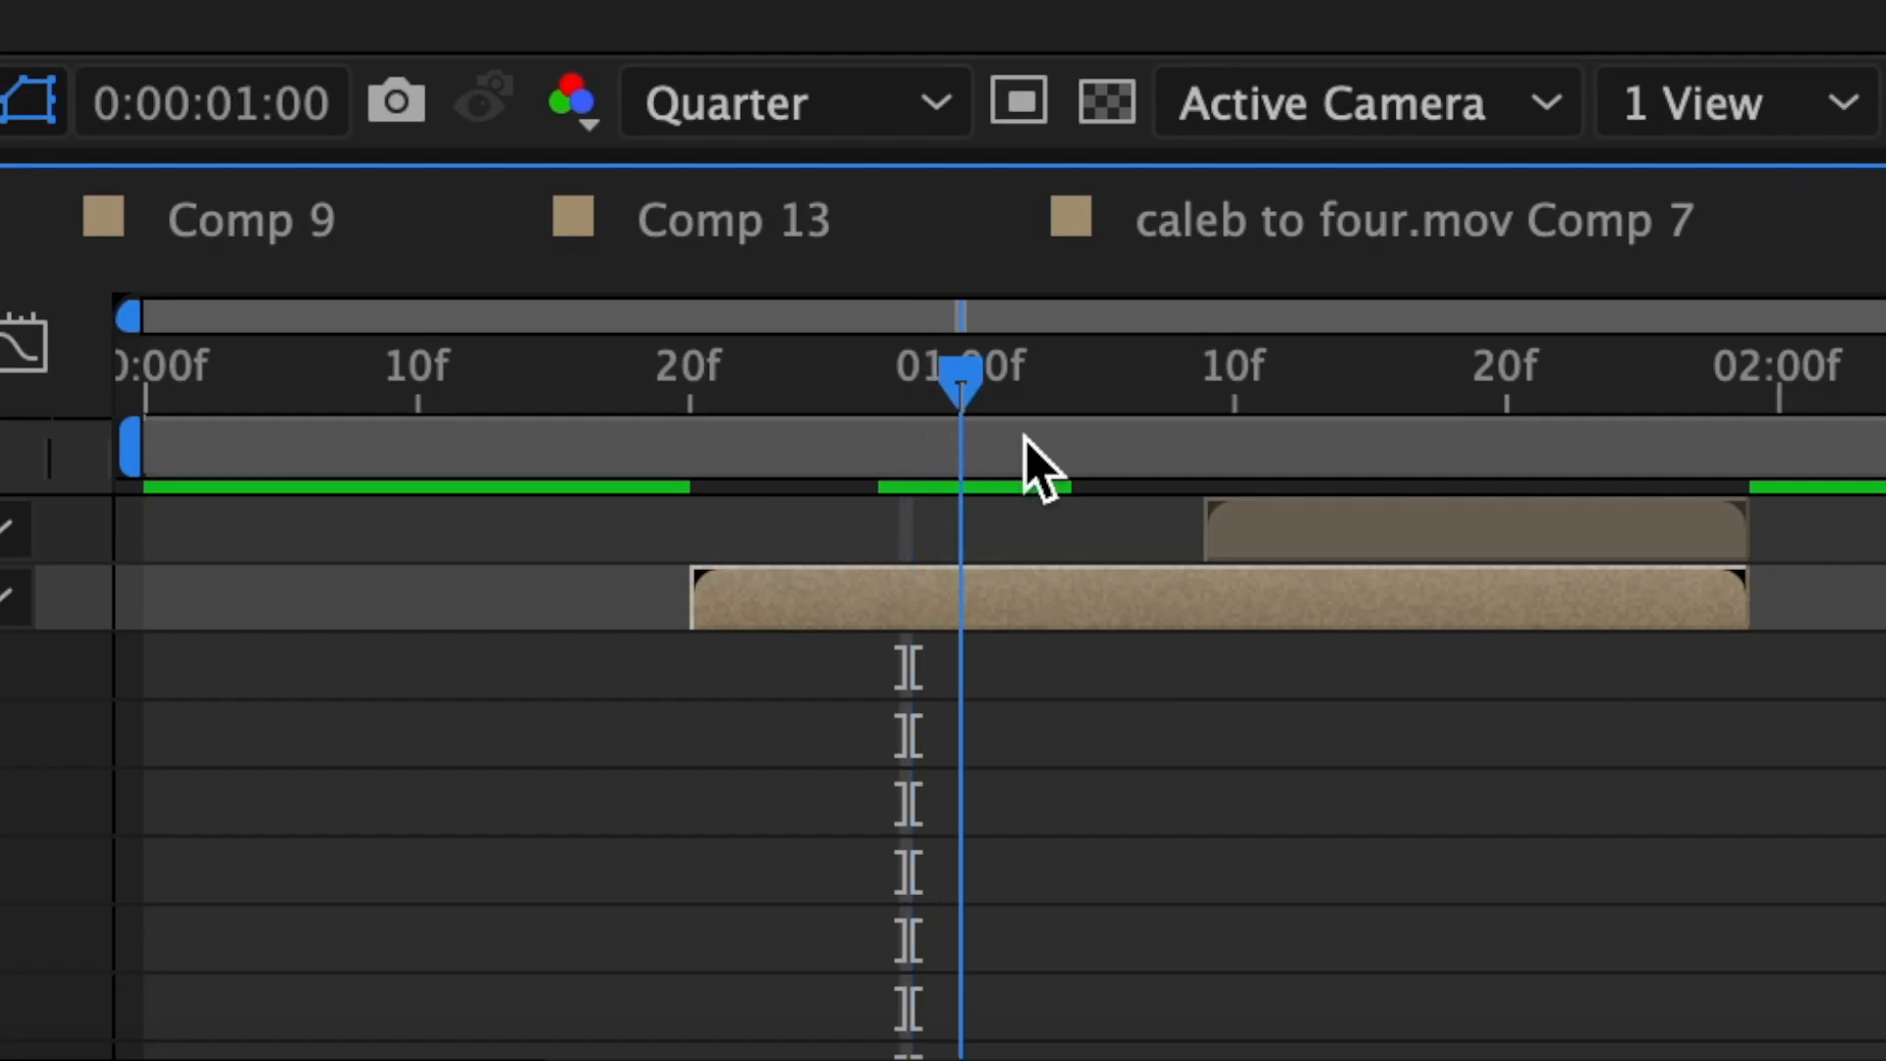
Step: Add a Y Rotation keyframe of -70° at 0:00:01:08 to the layer 2 clip
{"action": "left_click_drag", "start_coordinate": [1024, 442], "coordinate": [1184, 454]}
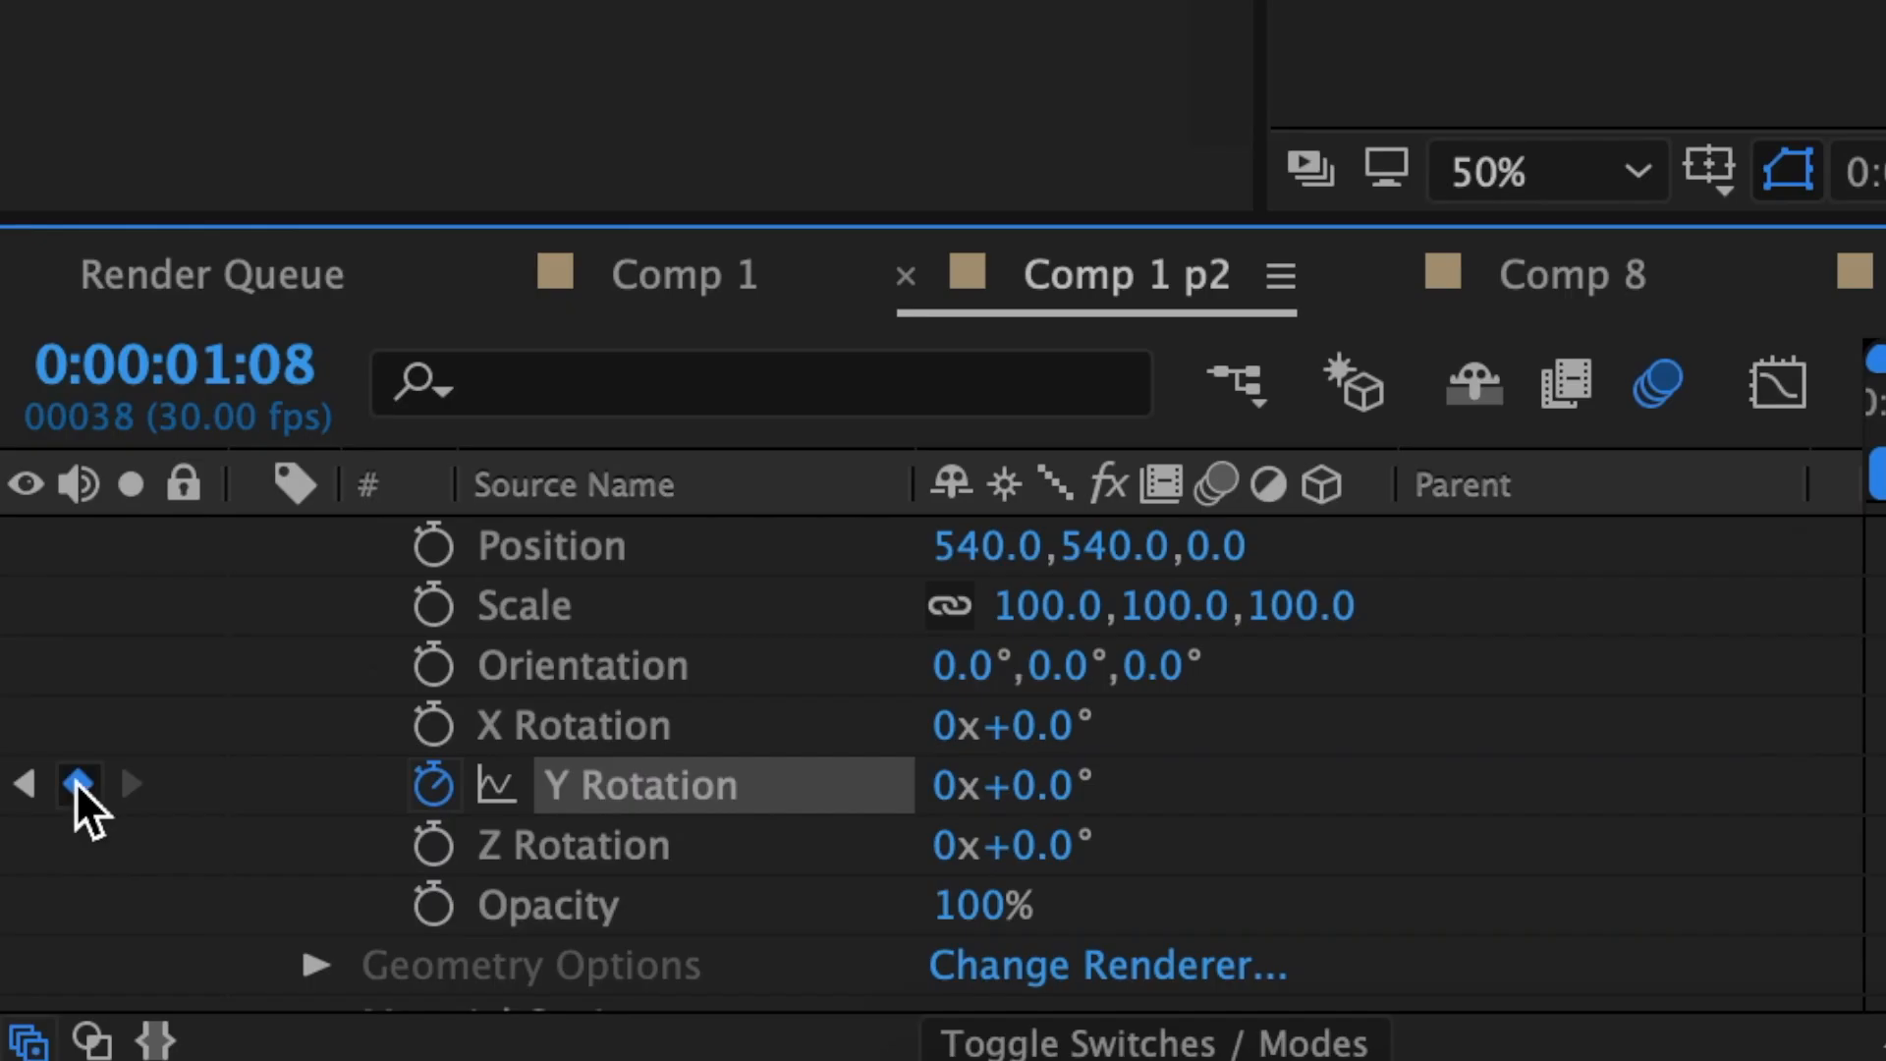
{"action": "left_click", "coordinate": [1049, 783]}
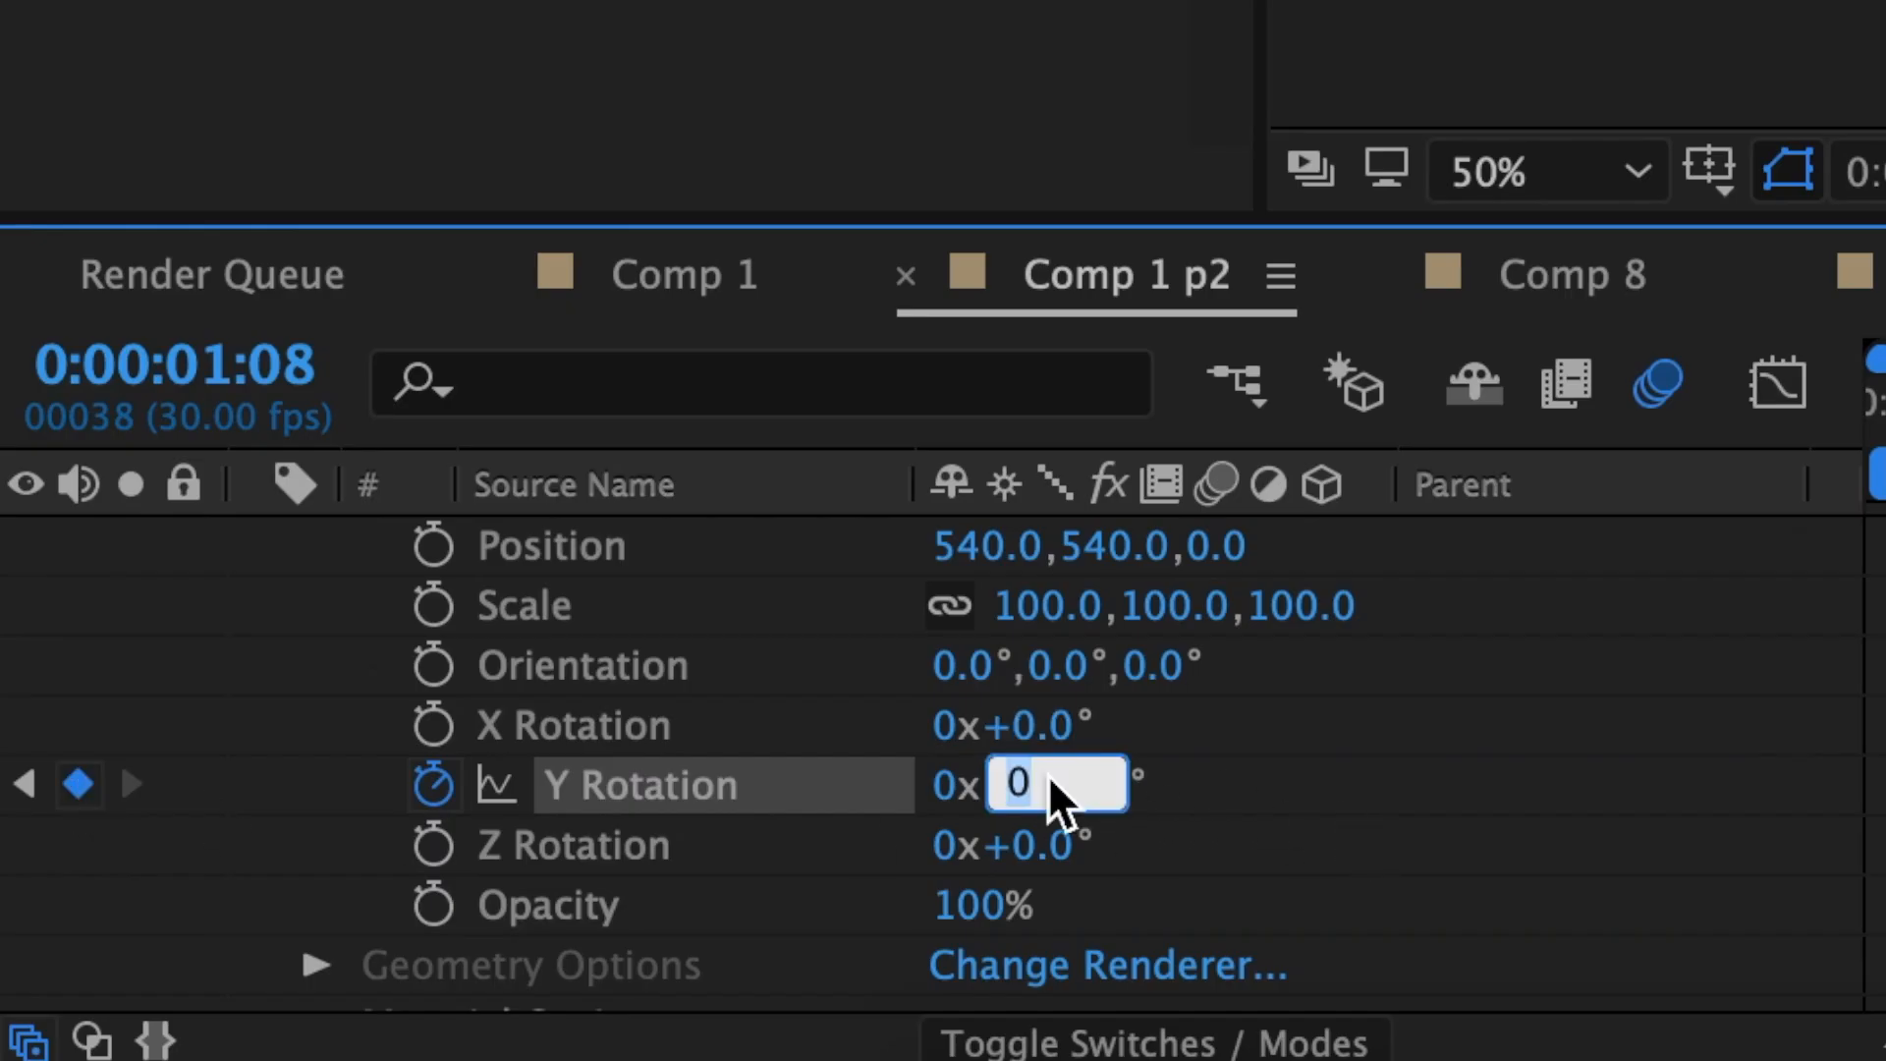
{"action": "key", "text": "Return"}
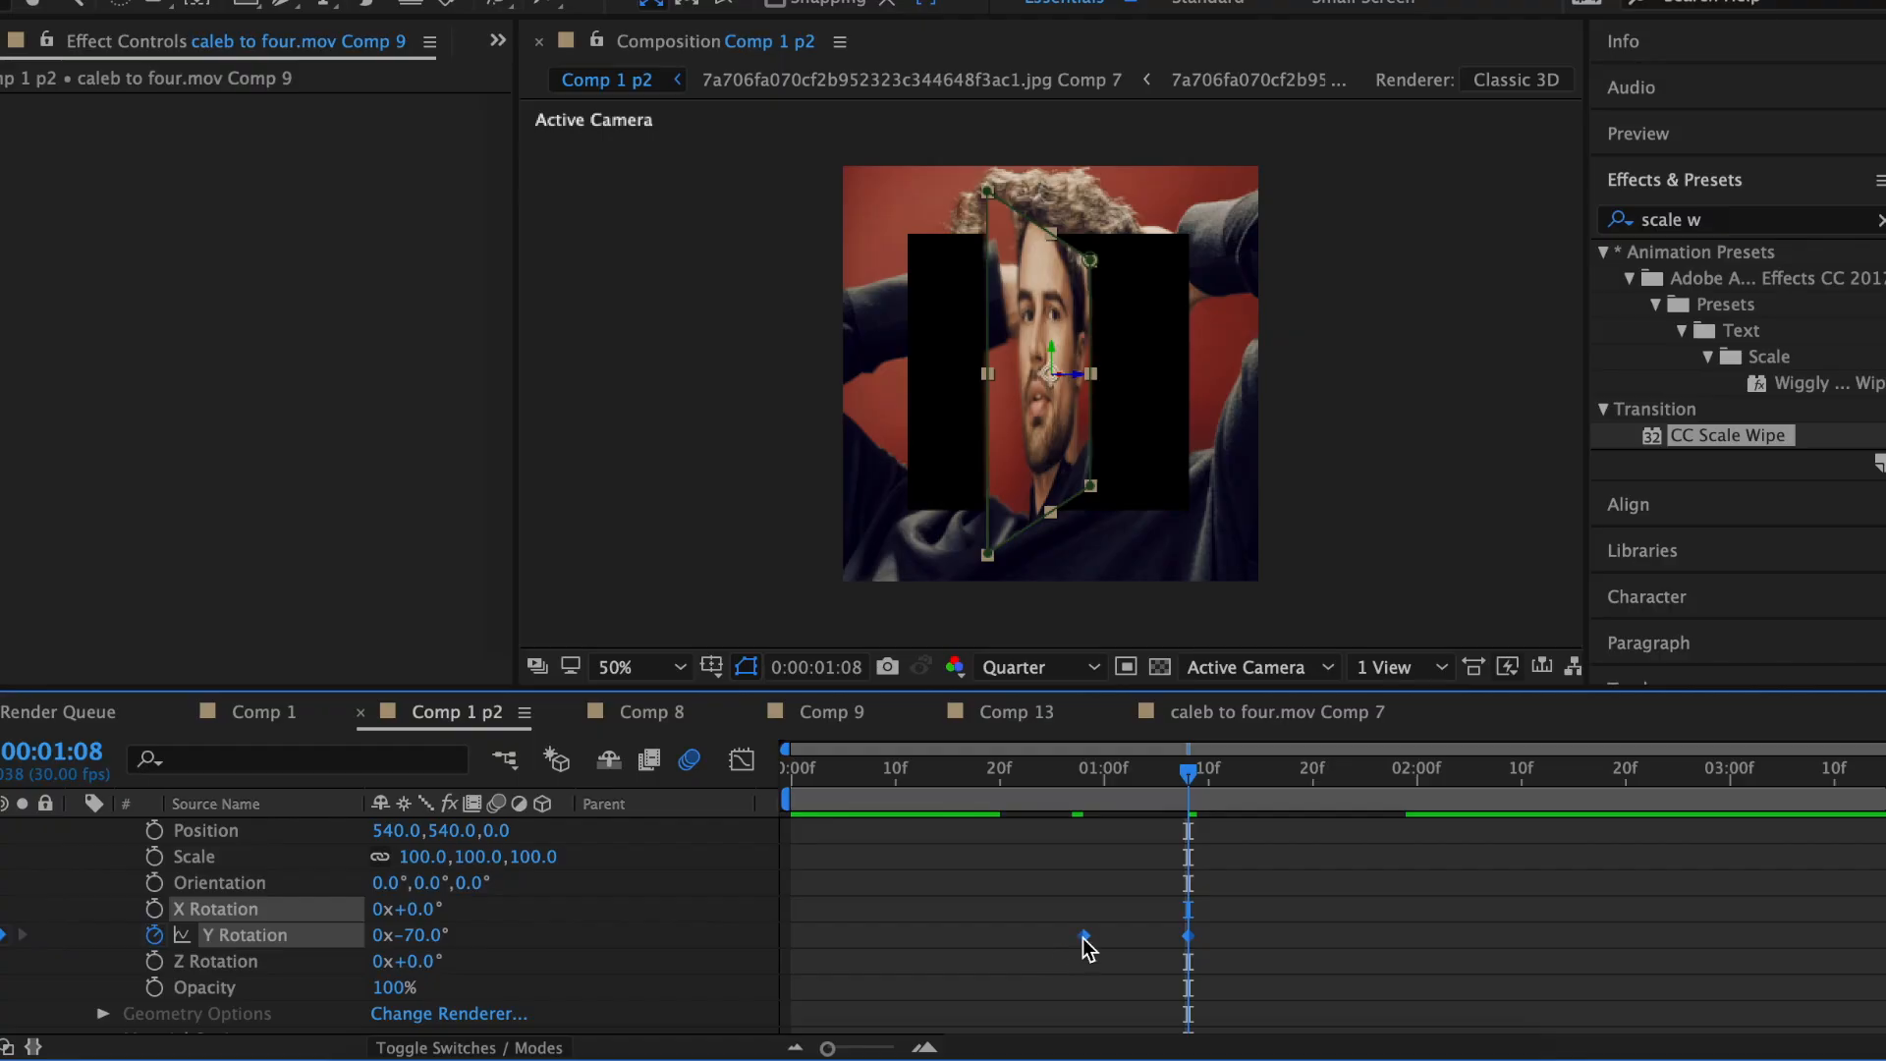
Step: Apply Easy Ease to the layer 2 clip's Y Rotation keyframes and reshape their curve in the graph editor
{"action": "right_click", "coordinate": [1084, 940]}
{"action": "mouse_move", "coordinate": [1218, 1028]}
{"action": "left_click", "coordinate": [1465, 857]}
{"action": "left_click", "coordinate": [743, 762]}
{"action": "left_click_drag", "start_coordinate": [1152, 969], "coordinate": [1153, 830]}
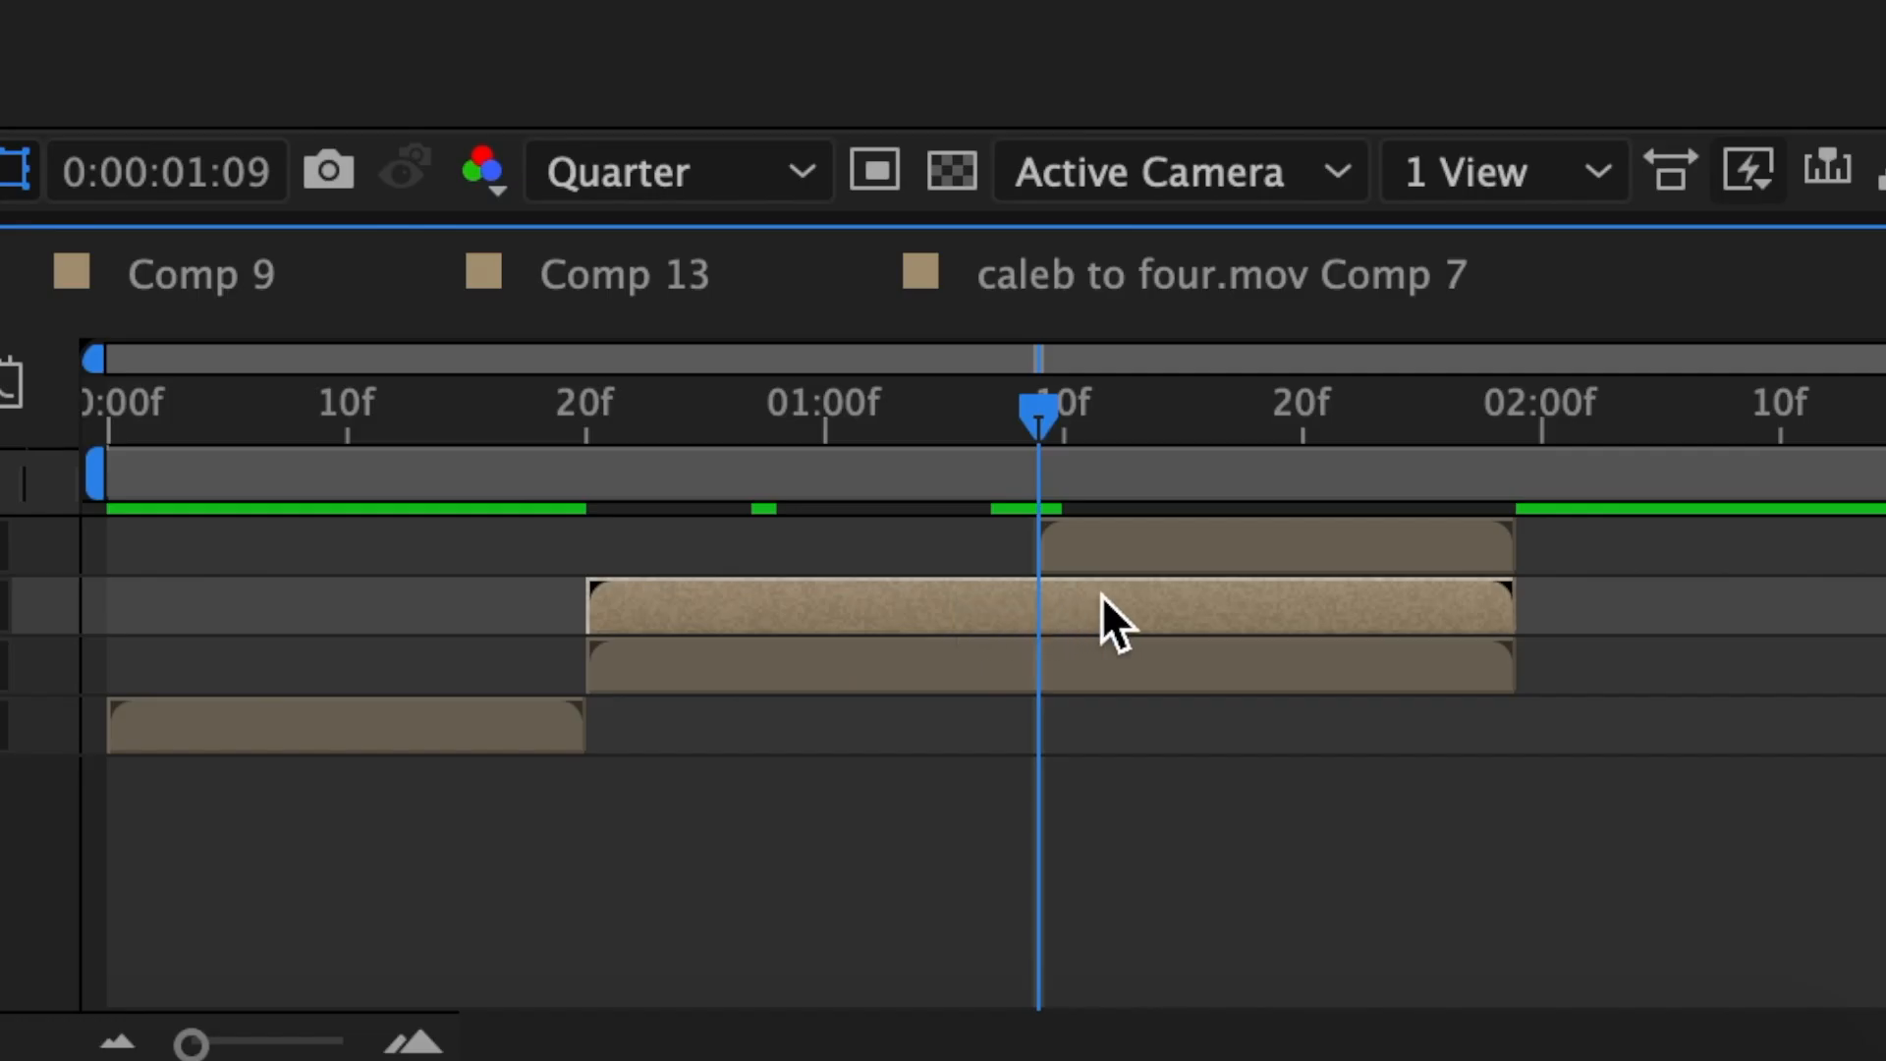
Step: Trim the layer 2 clip to end at 0:00:01:09 and make the layer 1 clip a 3D layer
{"action": "left_click_drag", "start_coordinate": [1396, 597], "coordinate": [1048, 610]}
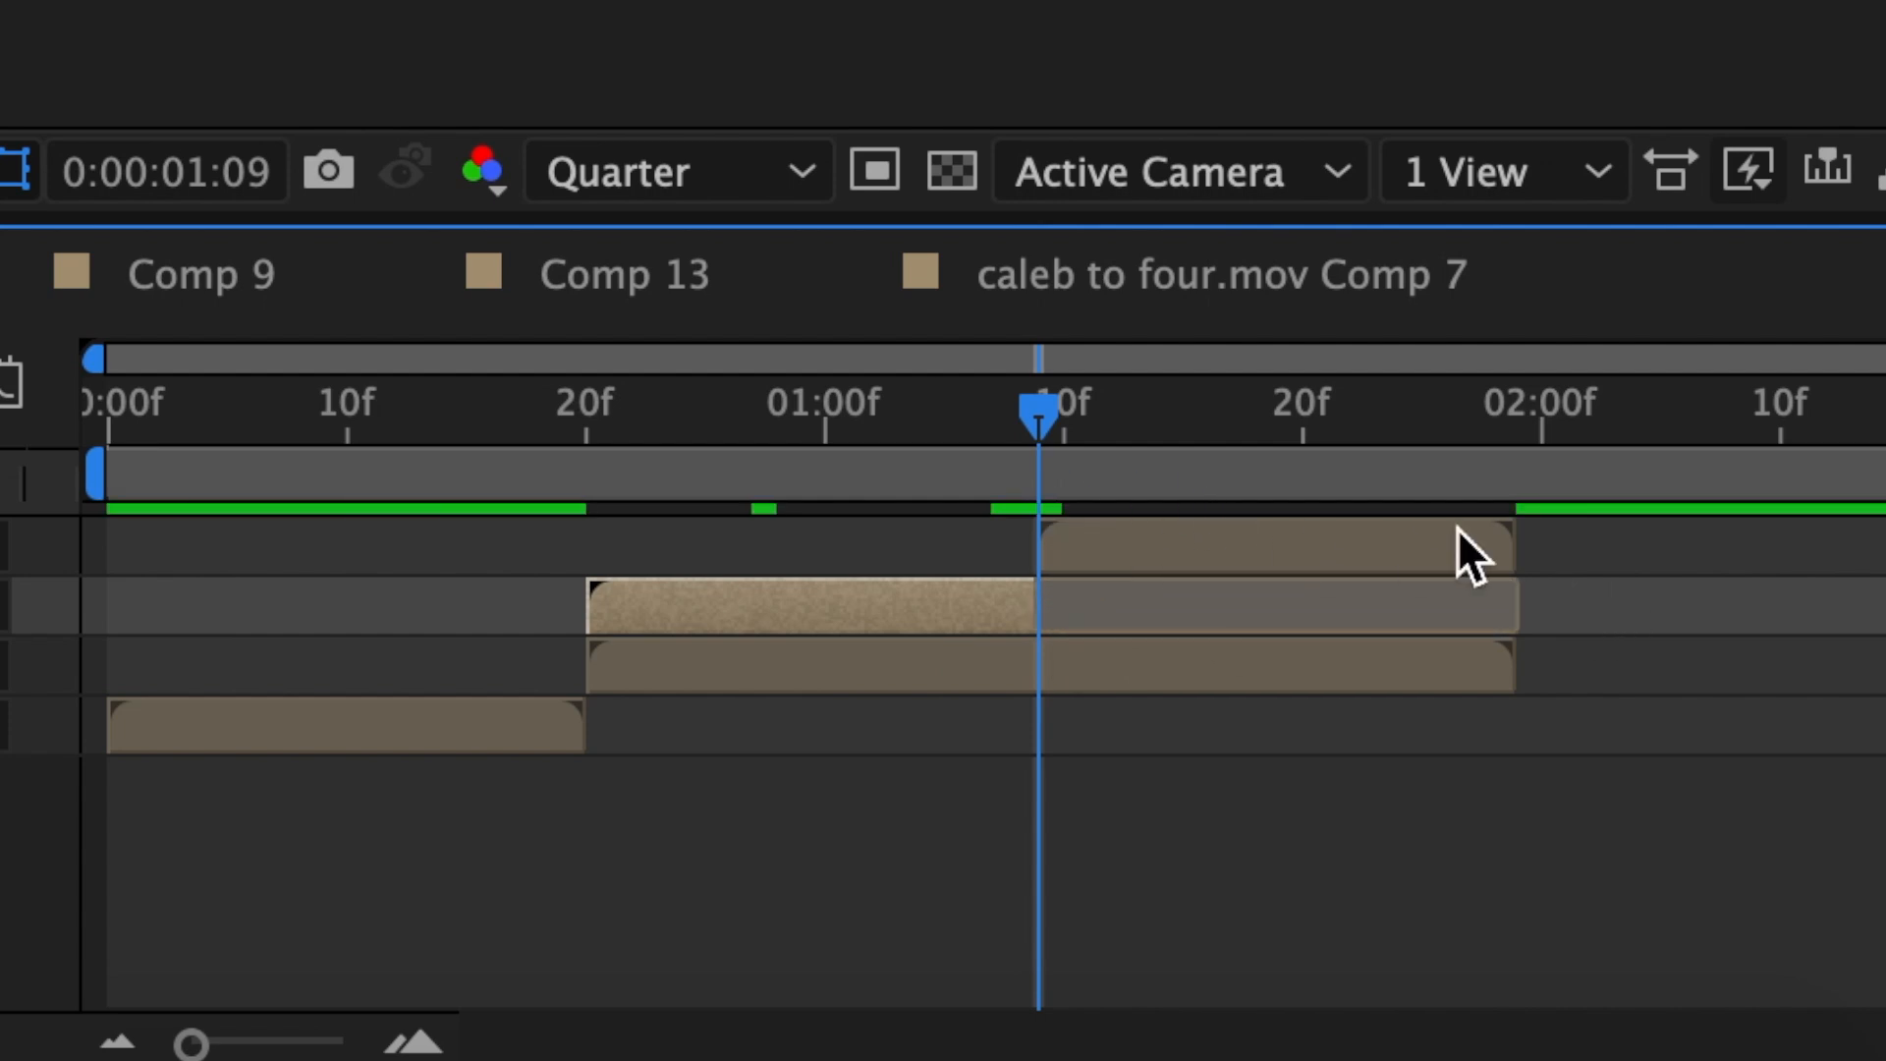
{"action": "left_click", "coordinate": [1606, 733]}
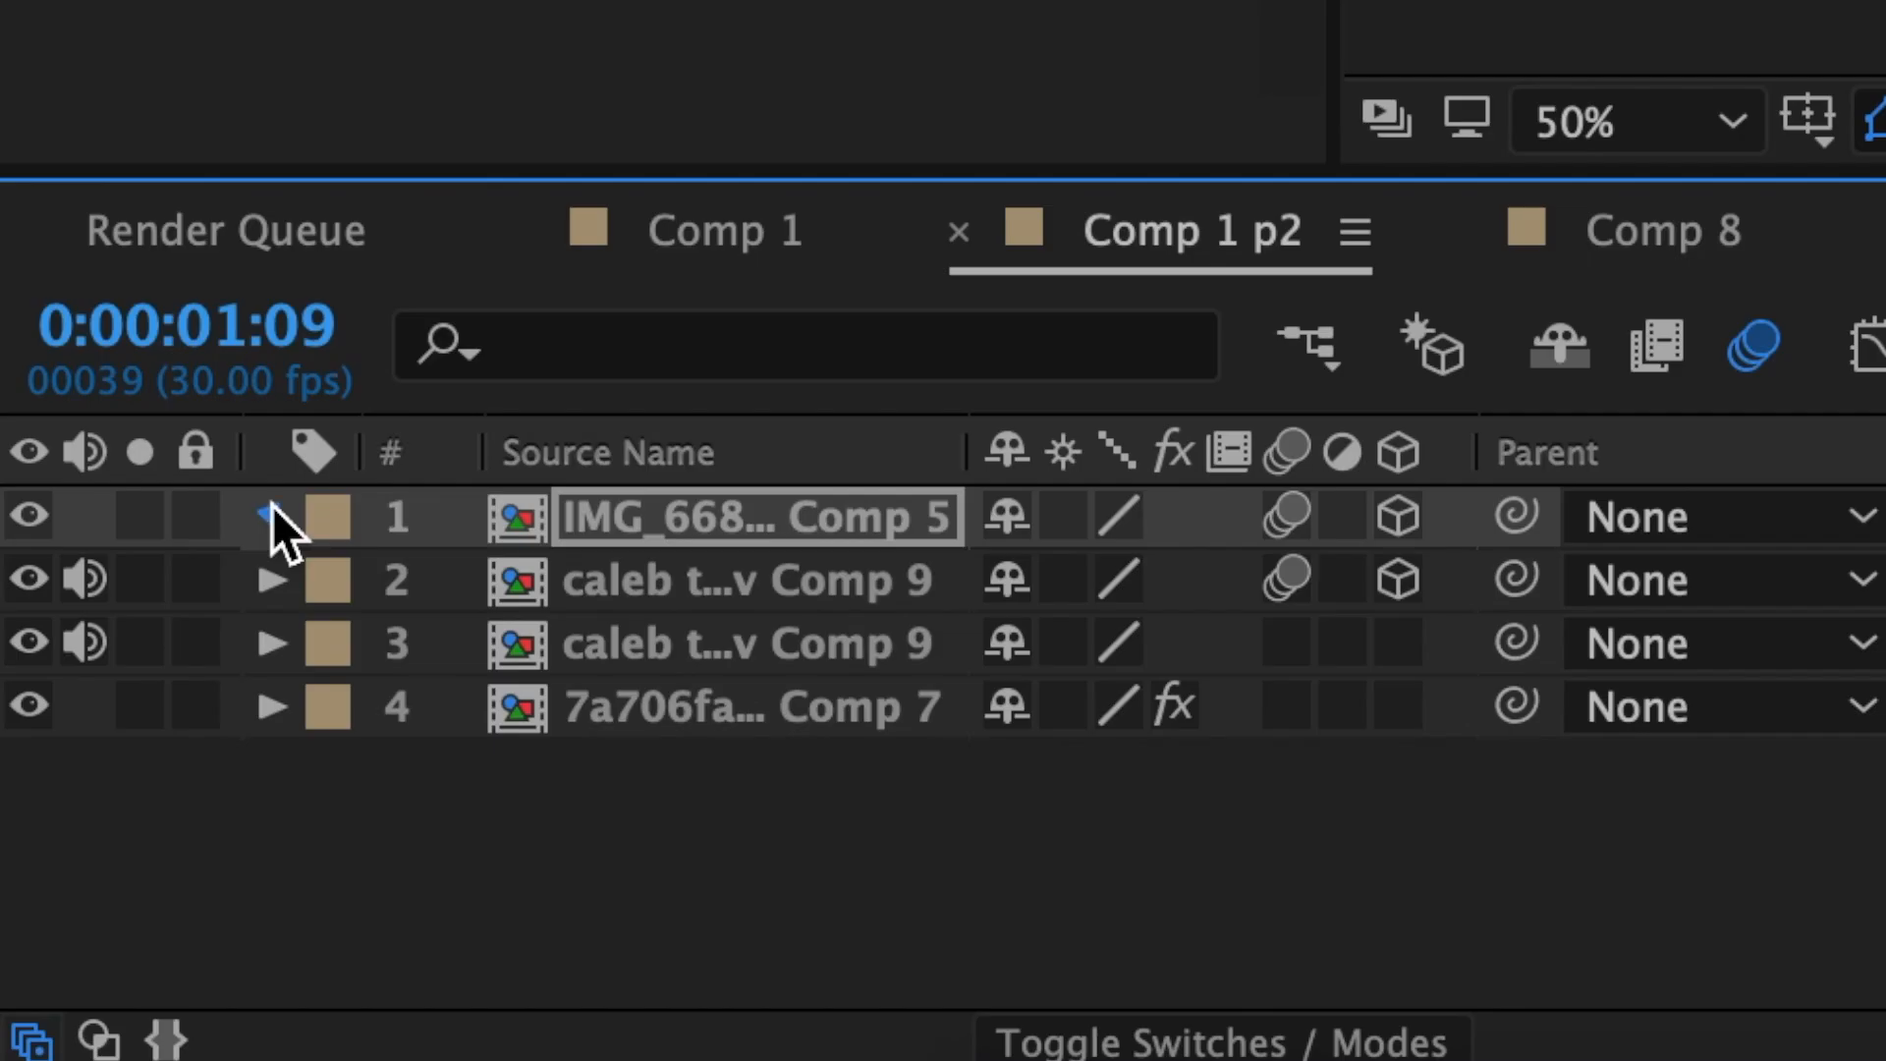
Step: Keyframe the layer 1 clip's Y Rotation at 70° at 0:00:01:09
{"action": "left_click", "coordinate": [274, 521]}
{"action": "left_click", "coordinate": [336, 646]}
{"action": "scroll", "coordinate": [341, 656], "scroll_direction": "down", "scroll_amount": 1}
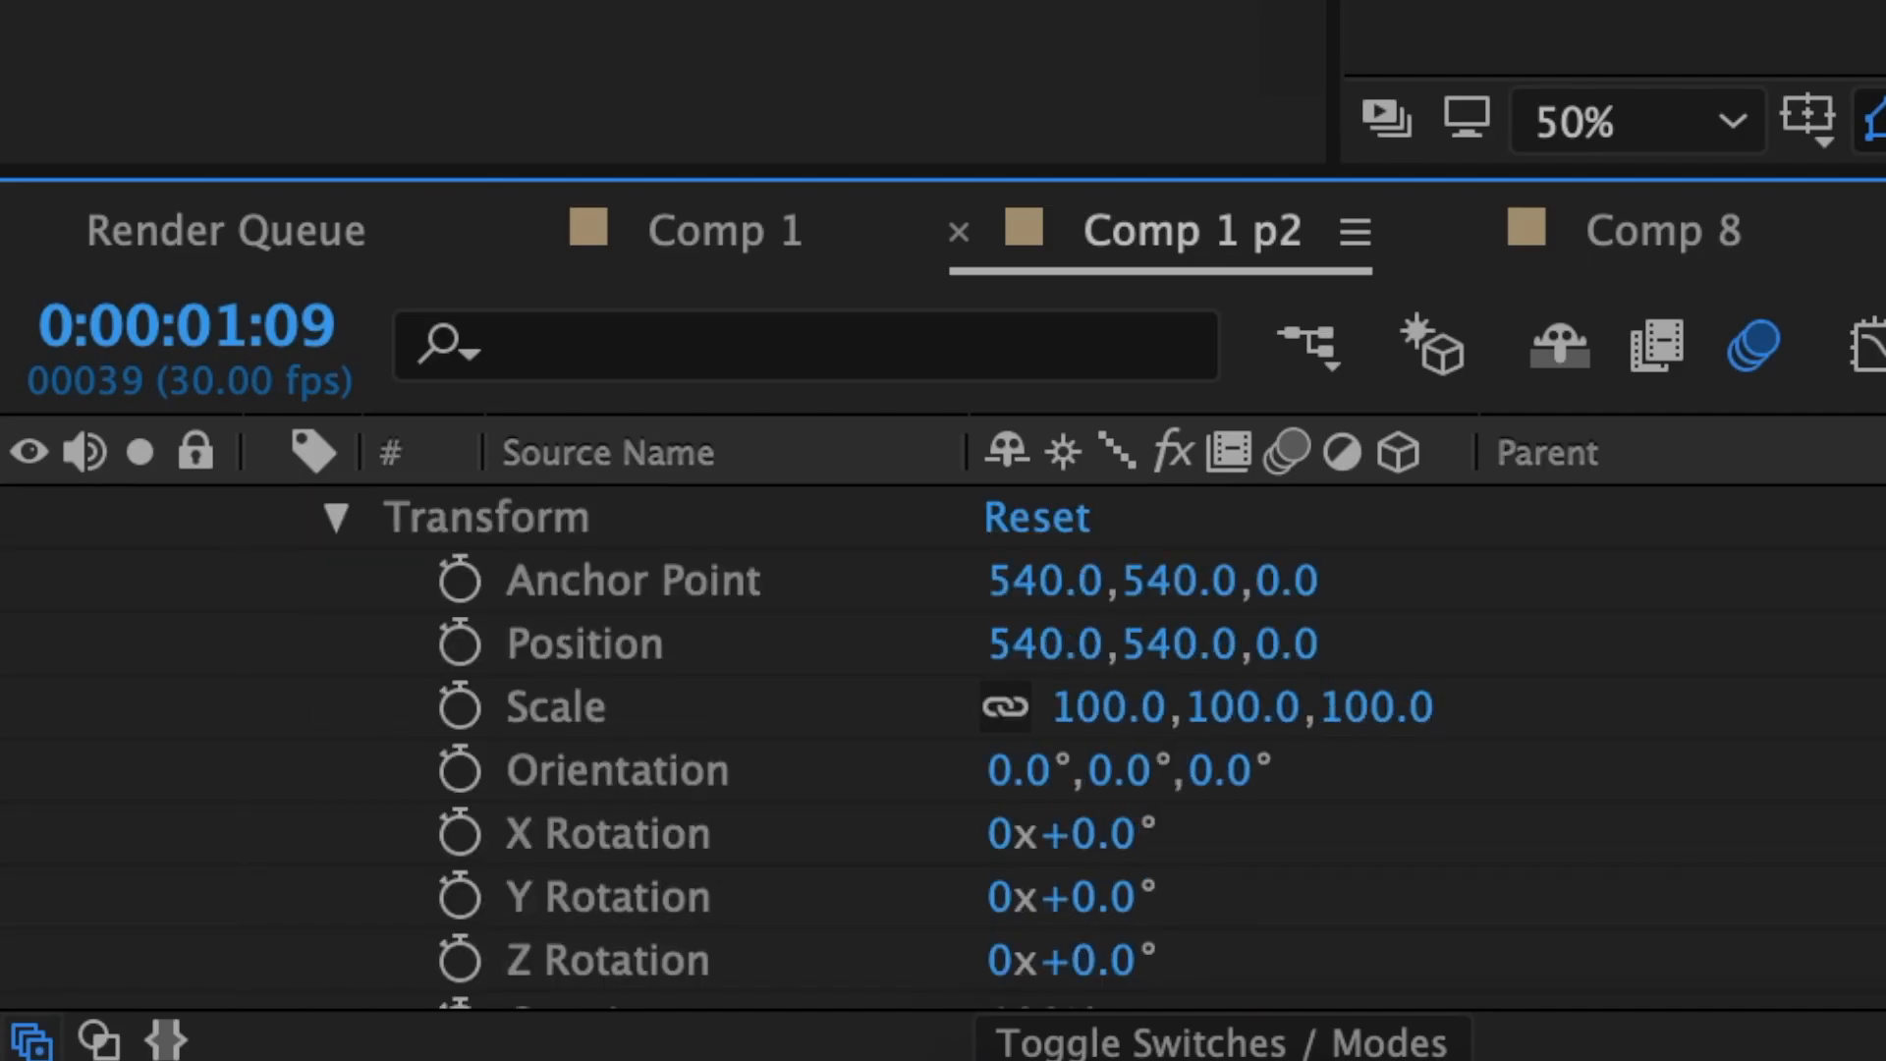
{"action": "left_click", "coordinate": [459, 895]}
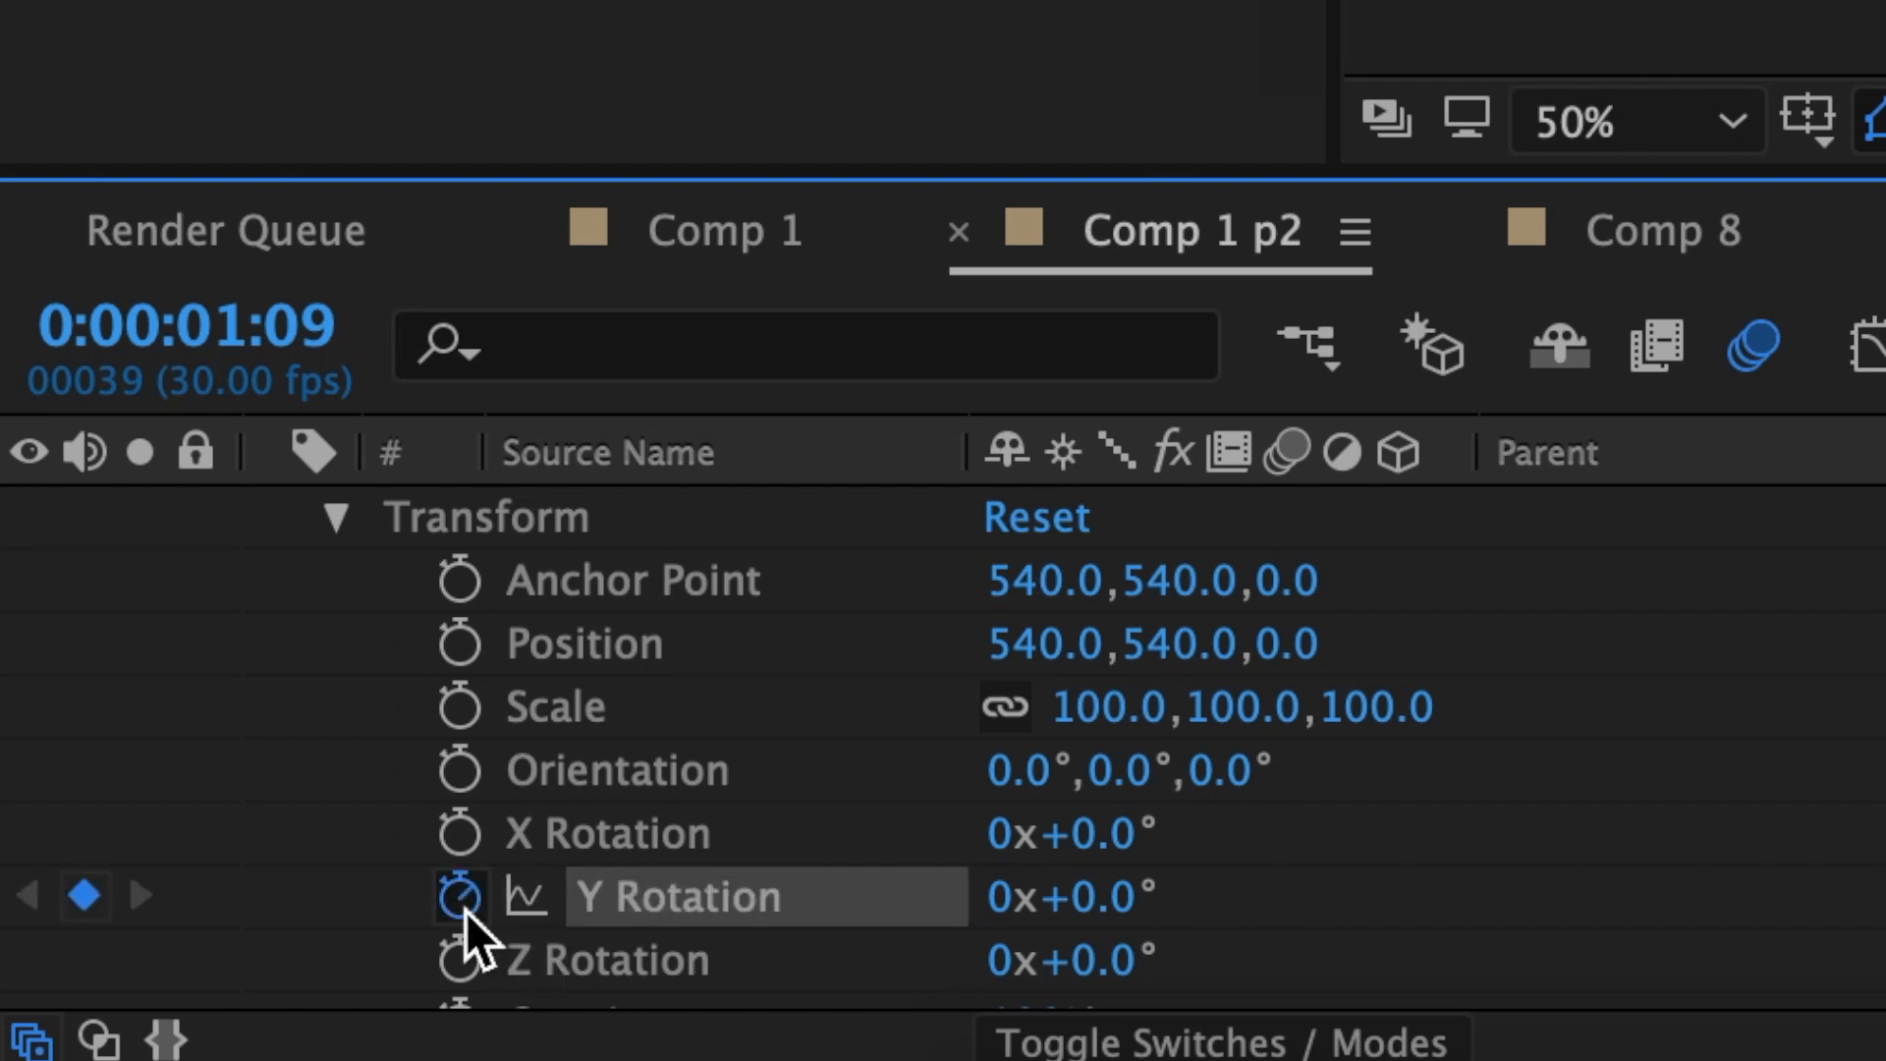
{"action": "scroll", "coordinate": [586, 864], "scroll_direction": "down", "scroll_amount": 1}
{"action": "left_click", "coordinate": [1090, 830]}
{"action": "type", "text": "7"}
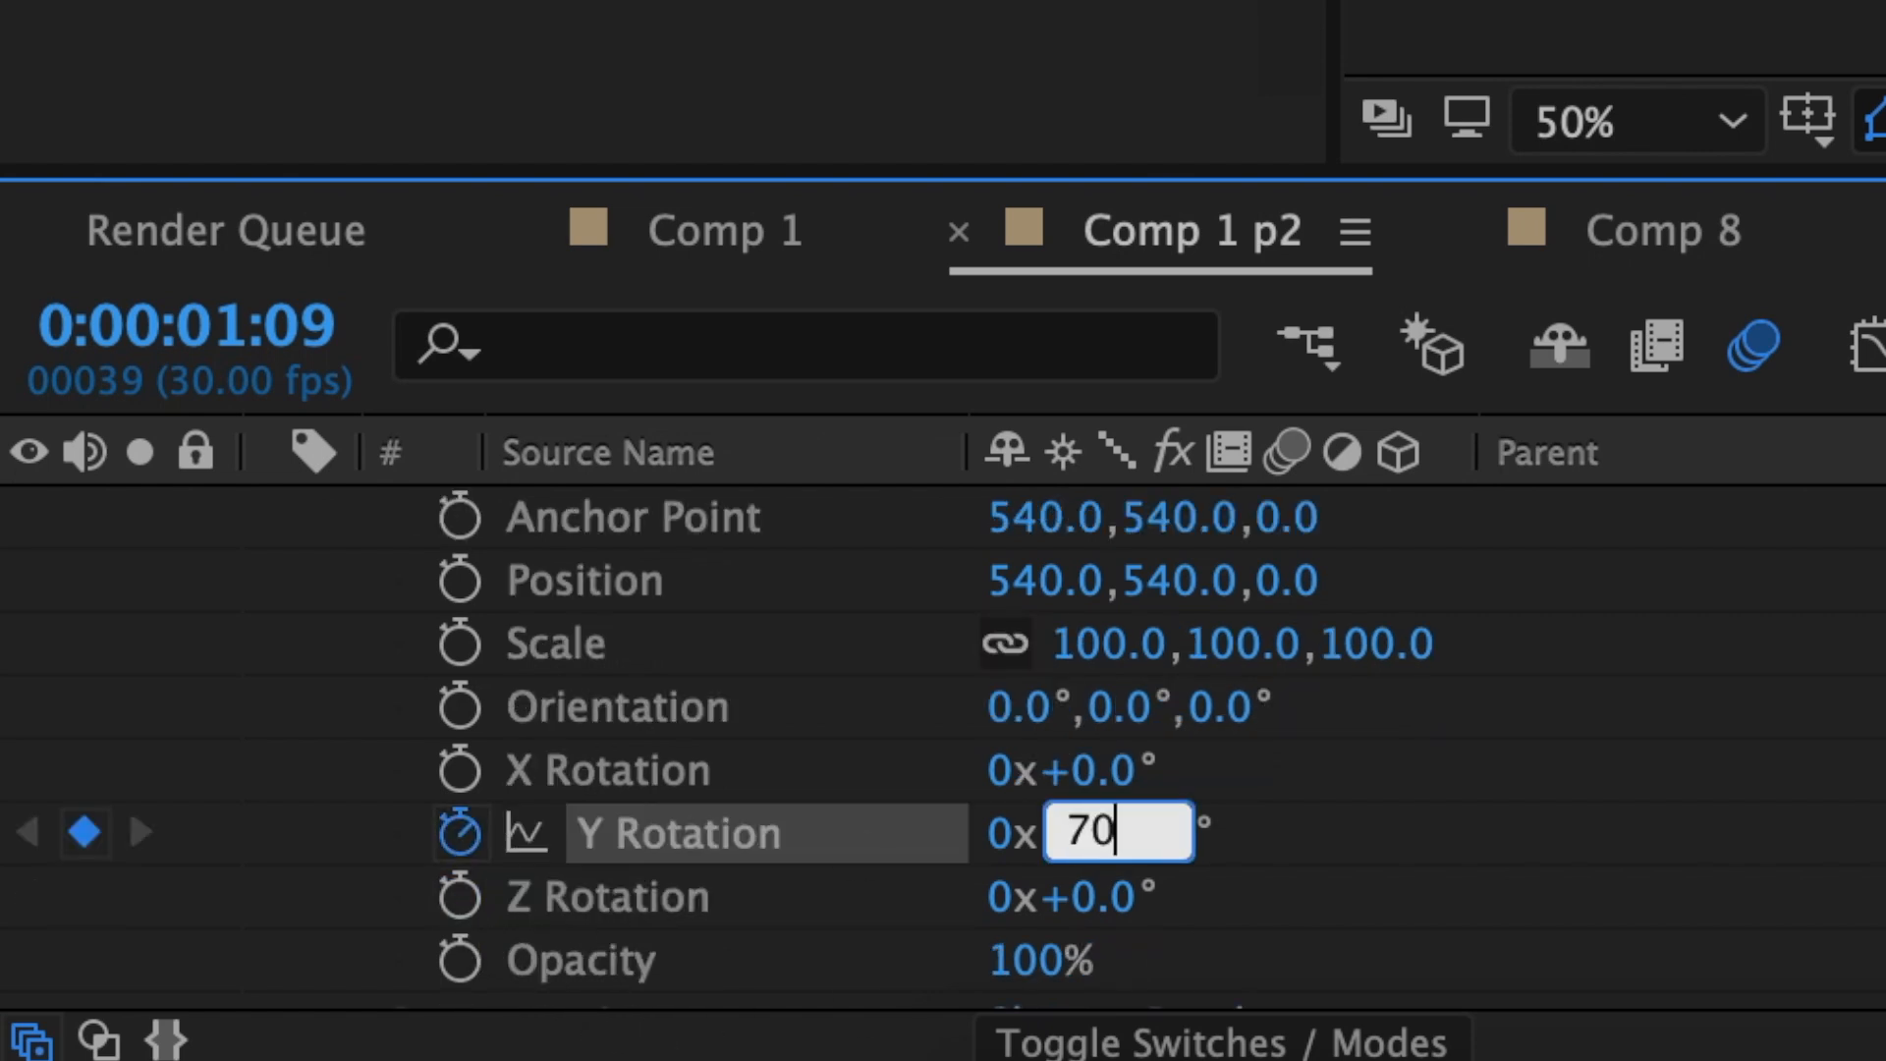
{"action": "type", "text": "0"}
{"action": "key", "text": "Return"}
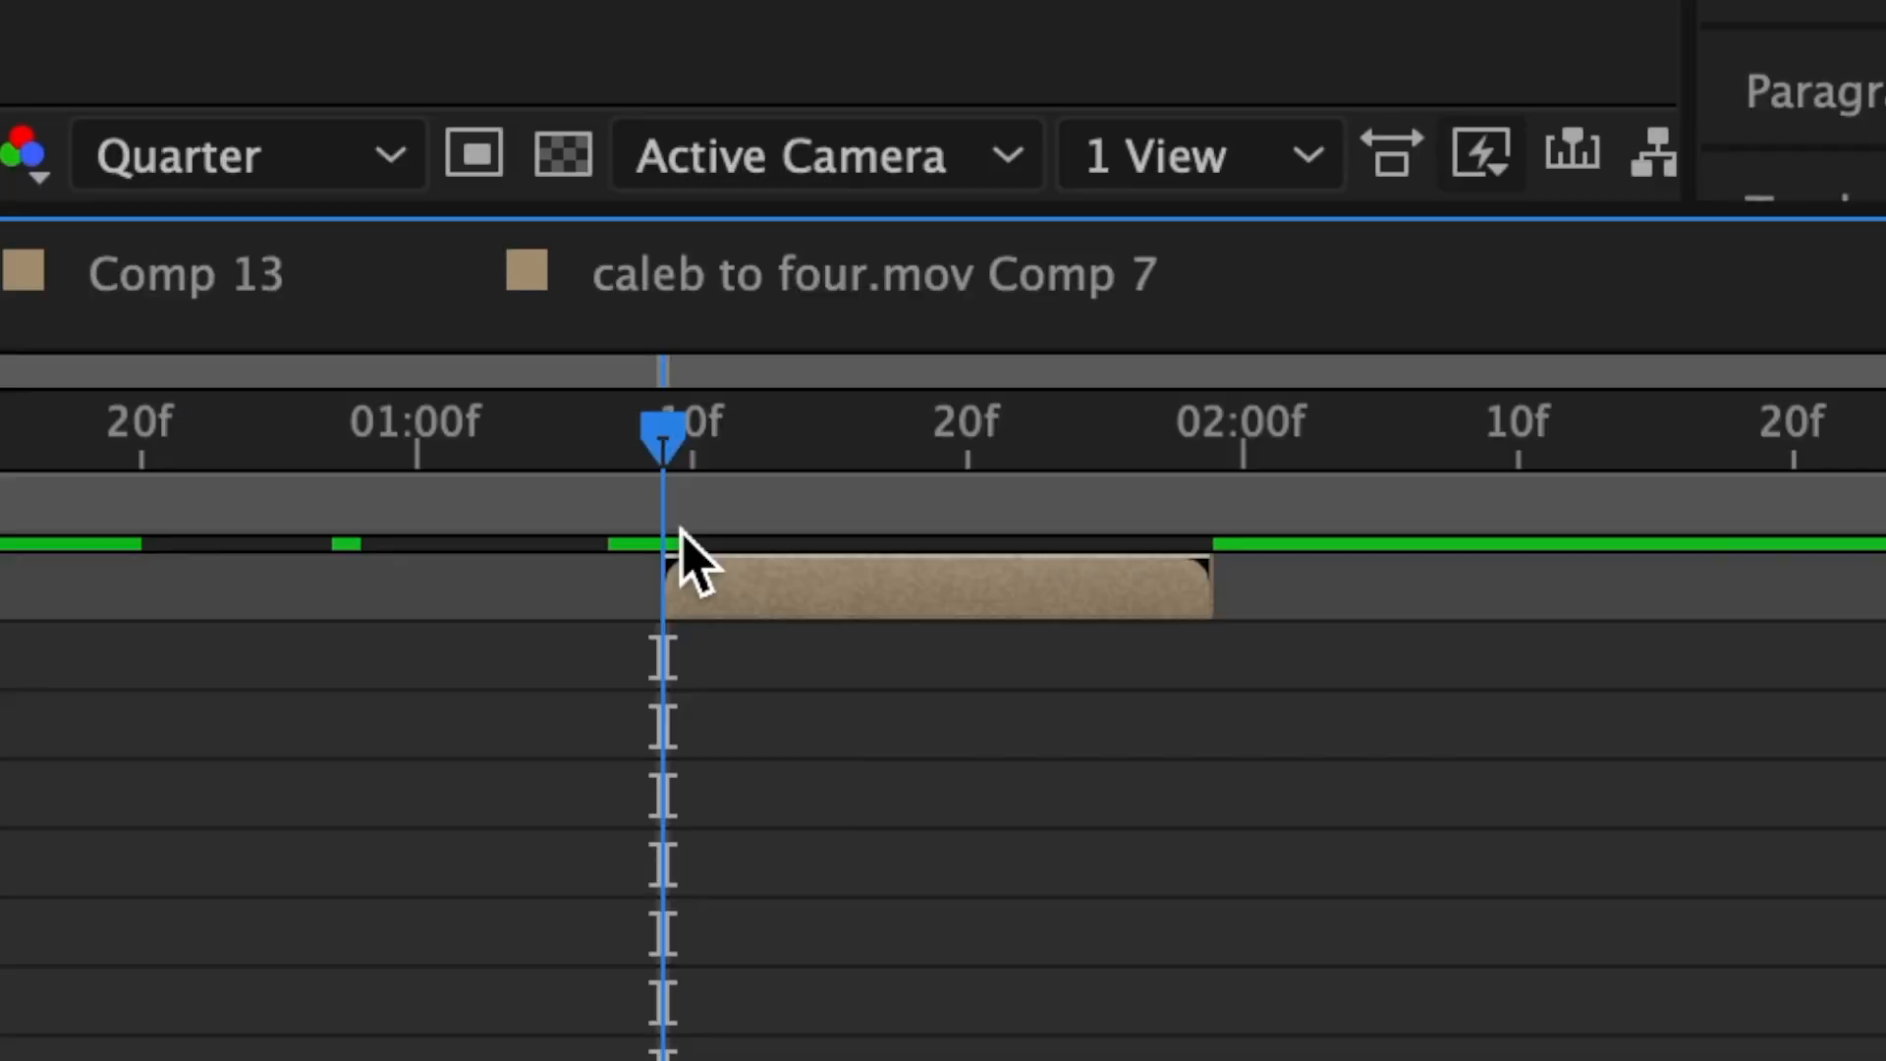
Step: Add a Y Rotation keyframe of 0° at 0:00:01:25 to the layer 1 clip
{"action": "left_click_drag", "start_coordinate": [681, 454], "coordinate": [1122, 492]}
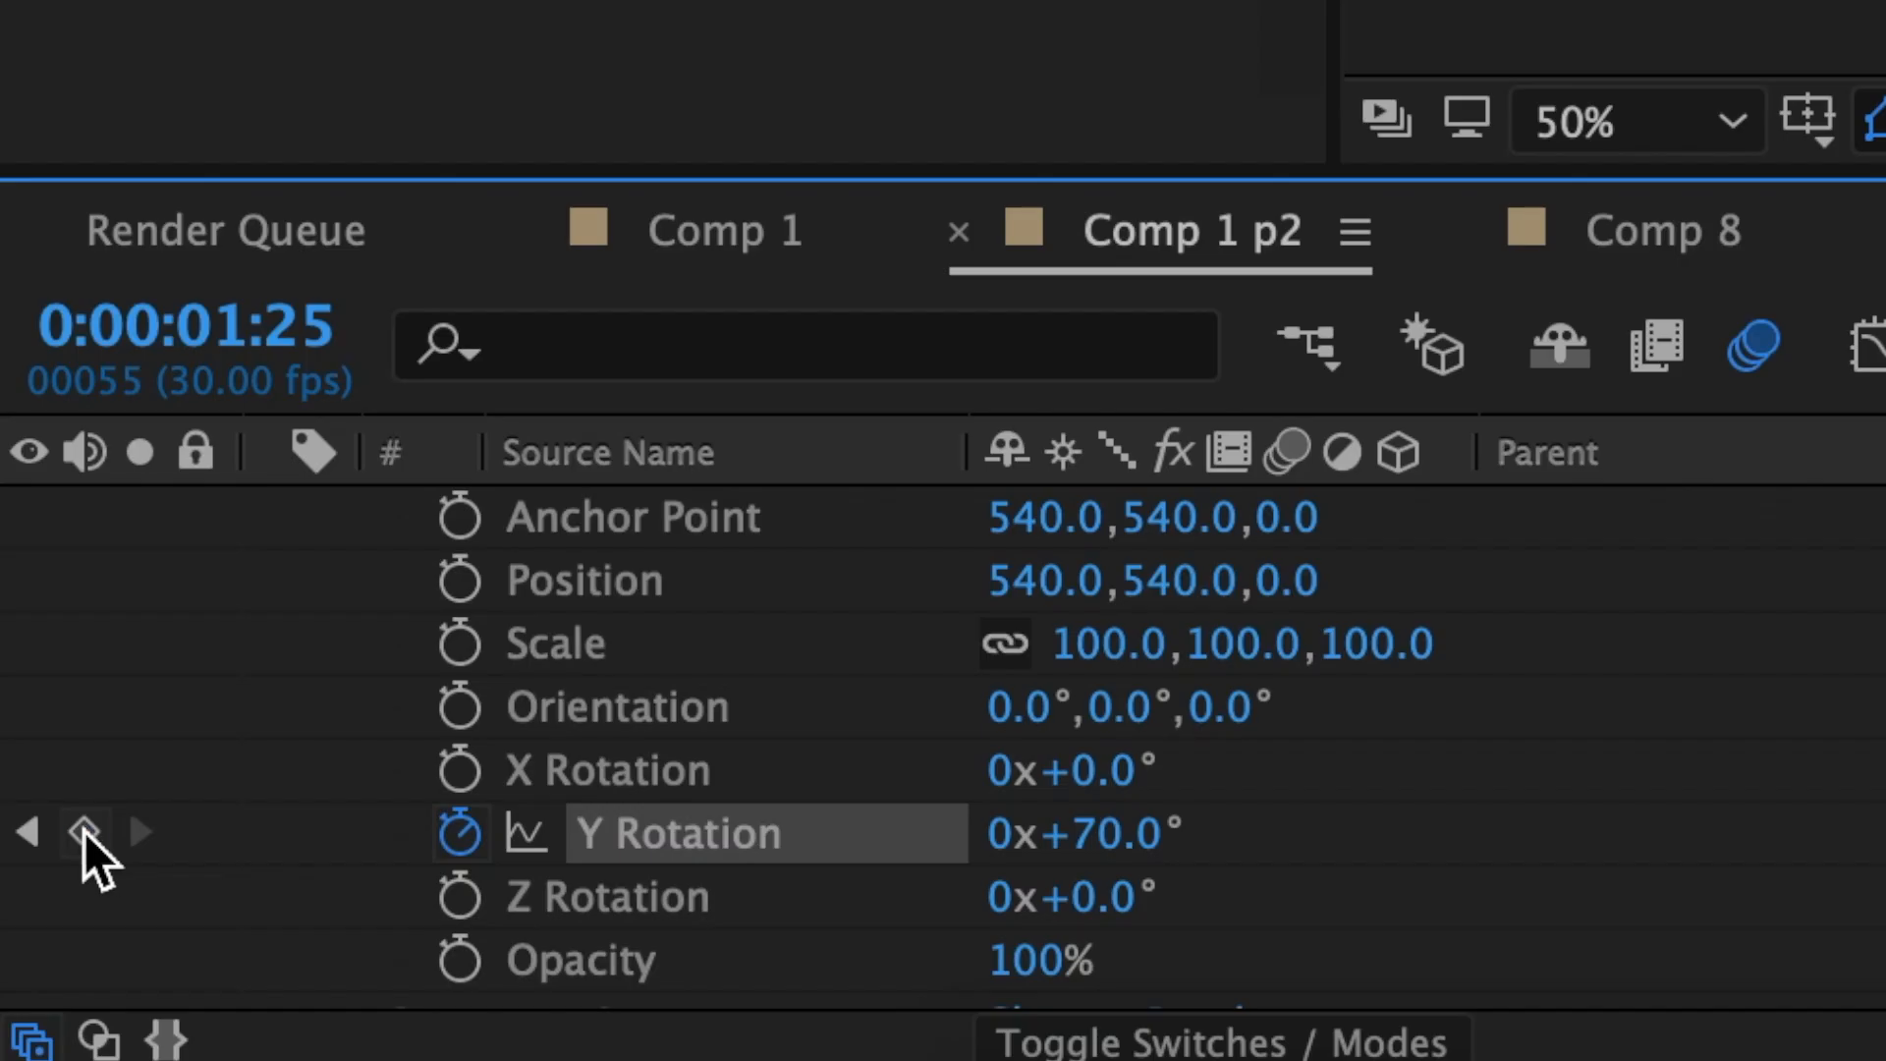
{"action": "left_click", "coordinate": [84, 831]}
{"action": "left_click", "coordinate": [1091, 833]}
{"action": "type", "text": "0"}
{"action": "key", "text": "Return"}
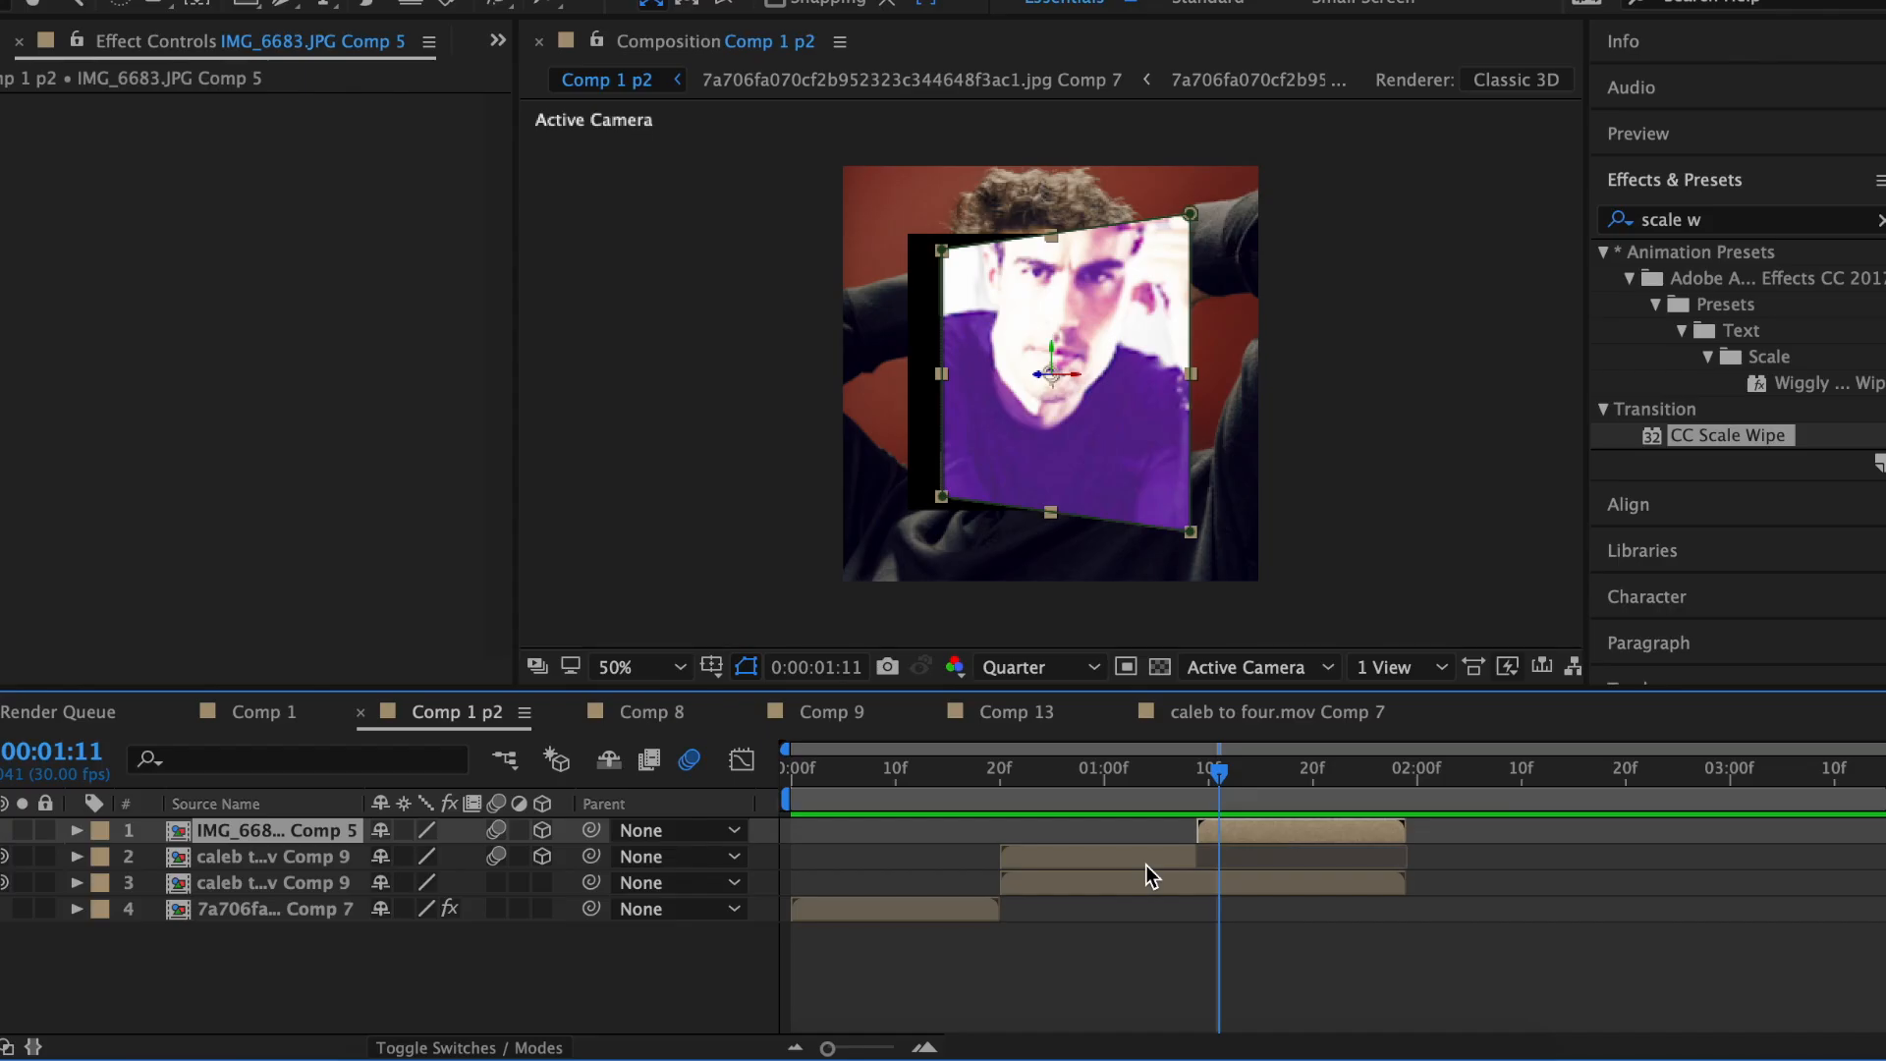
Step: Create a white Parallel light layer with 100% intensity and no falloff
{"action": "left_click", "coordinate": [552, 0]}
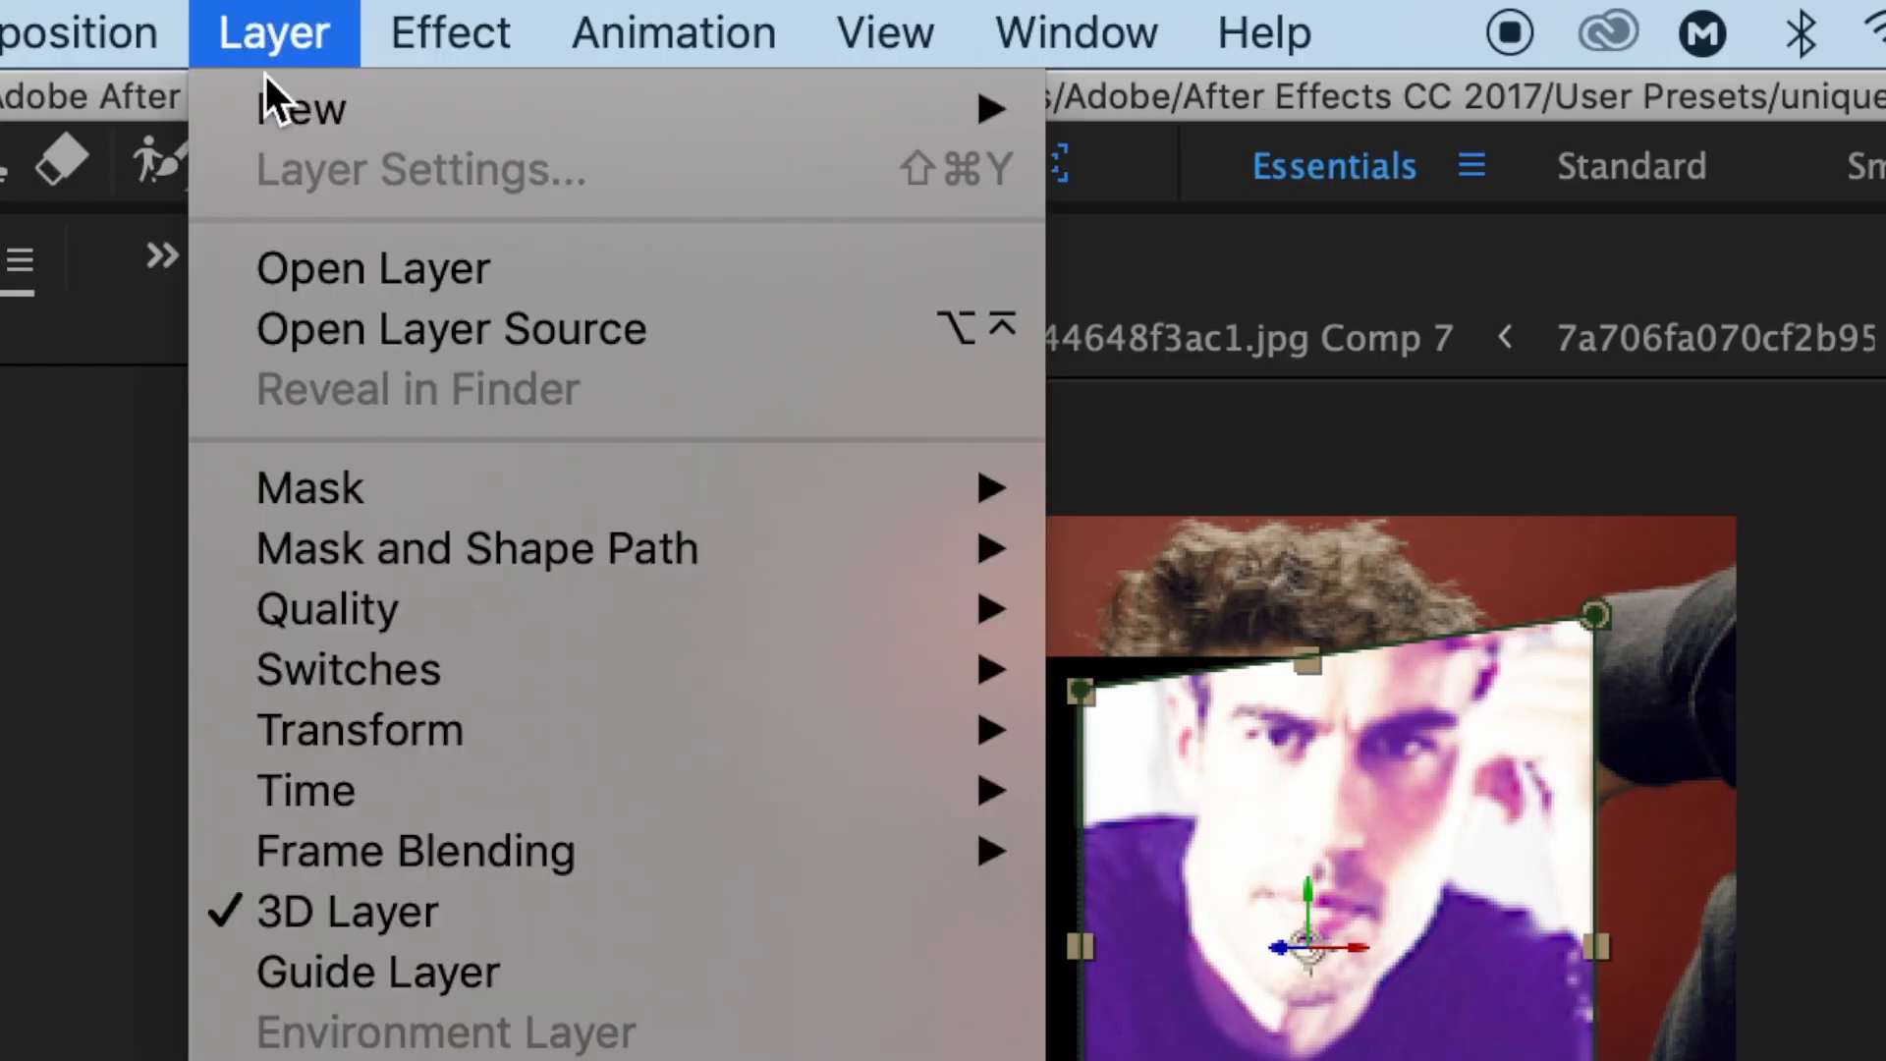
{"action": "mouse_move", "coordinate": [680, 0]}
{"action": "left_click", "coordinate": [976, 27]}
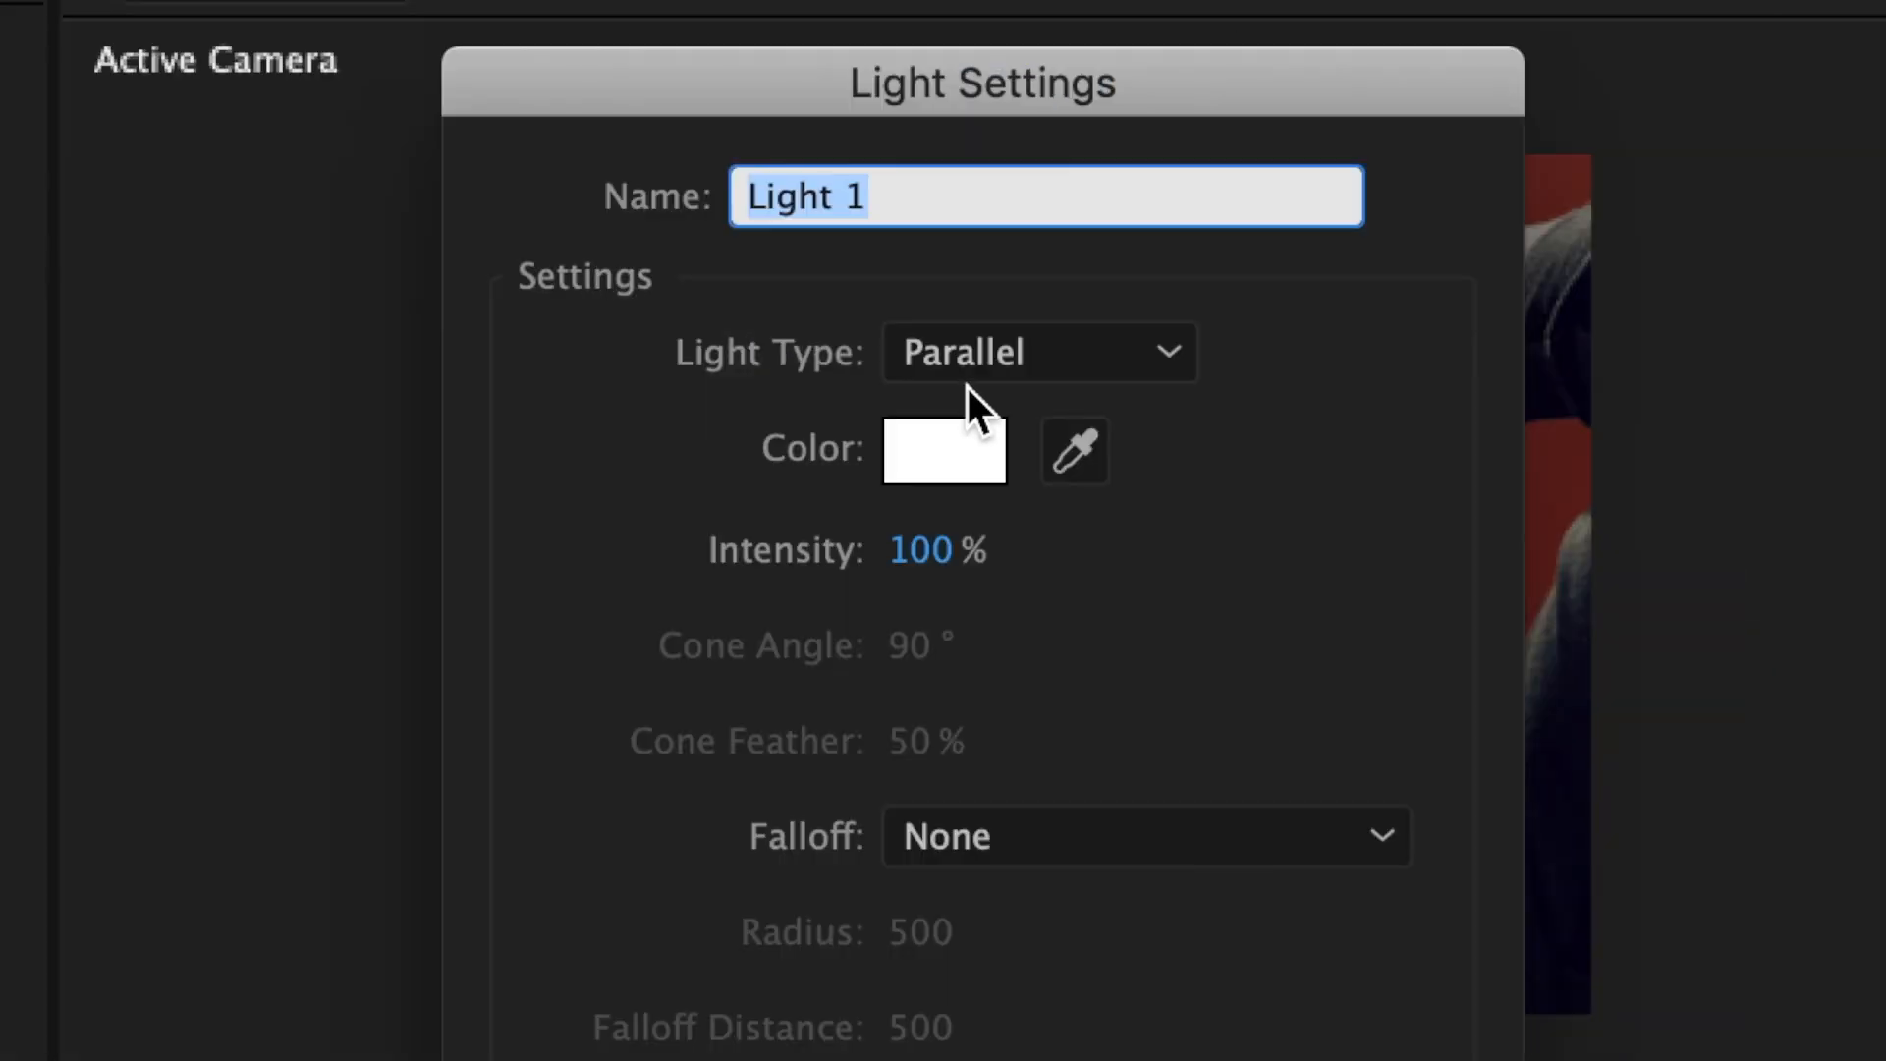
{"action": "left_click", "coordinate": [1159, 948]}
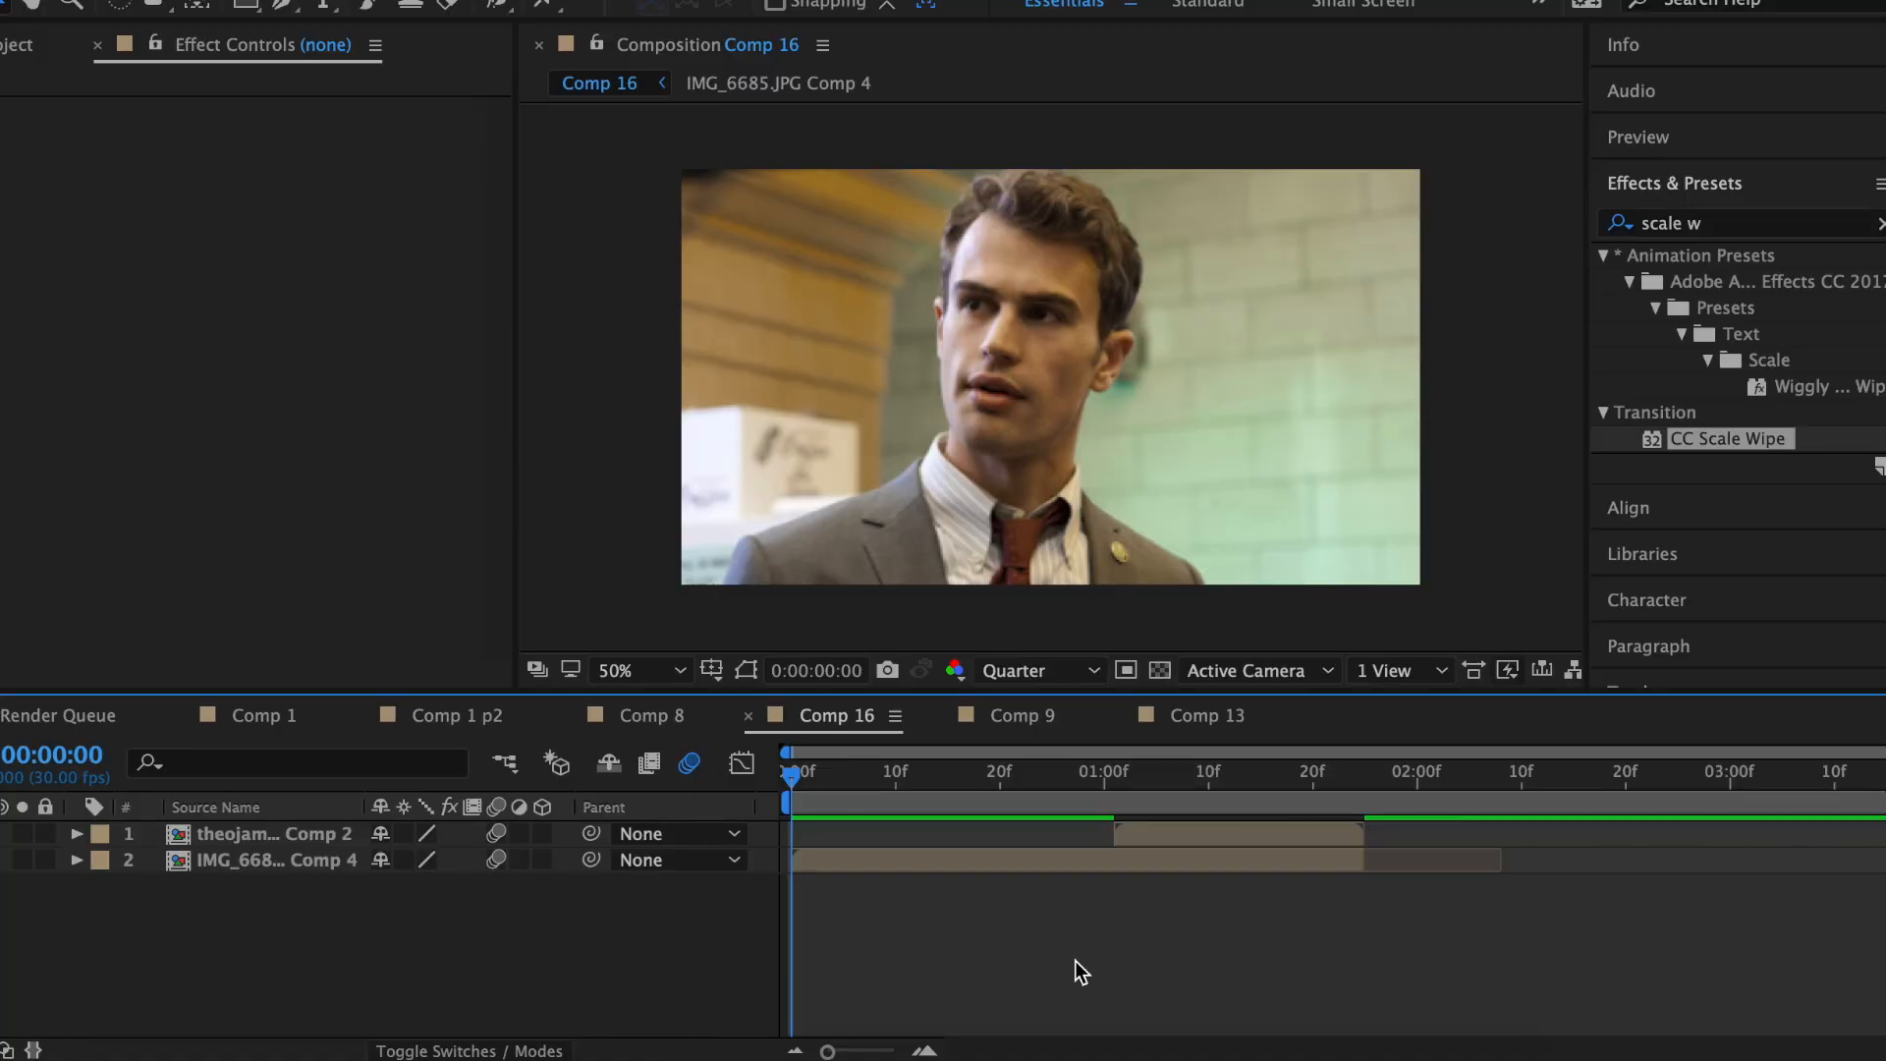
Step: Apply S_BlurMoCurves to the layer 2 image clip in Comp 16
{"action": "left_click", "coordinate": [1021, 860]}
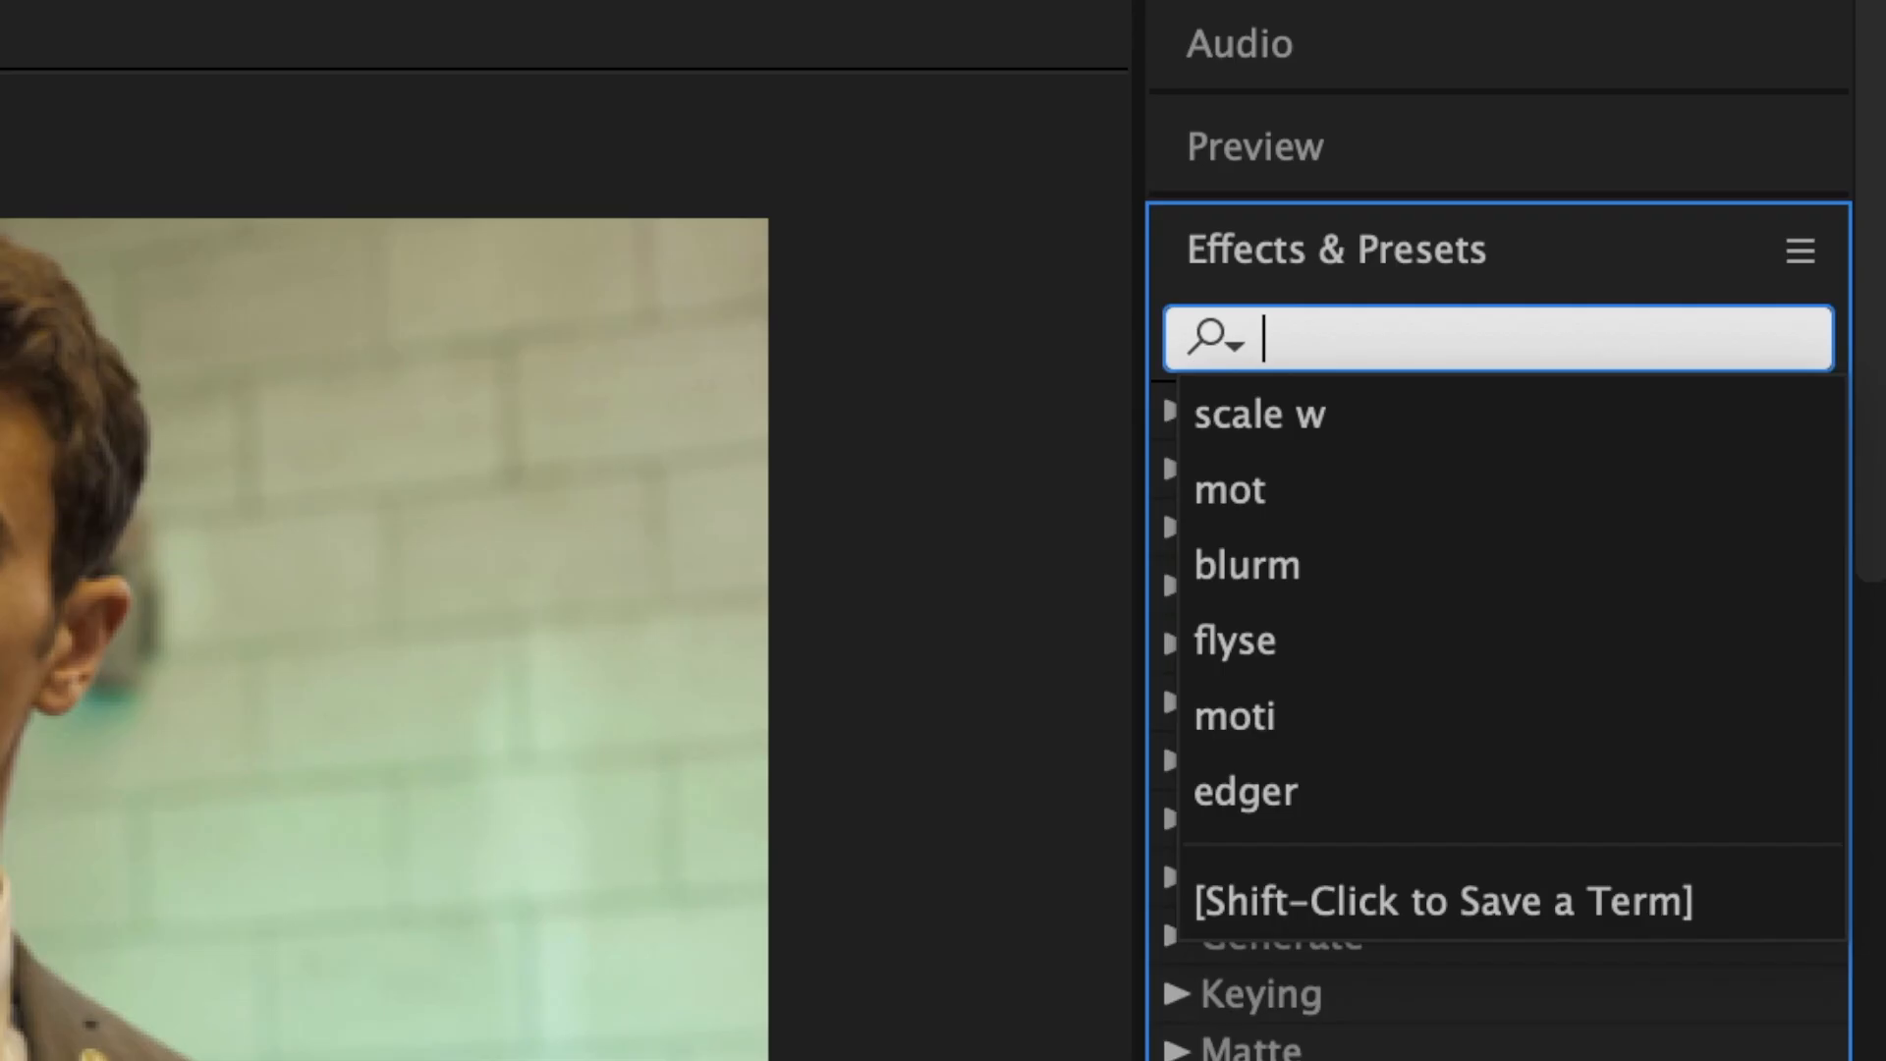
{"action": "type", "text": "blurm"}
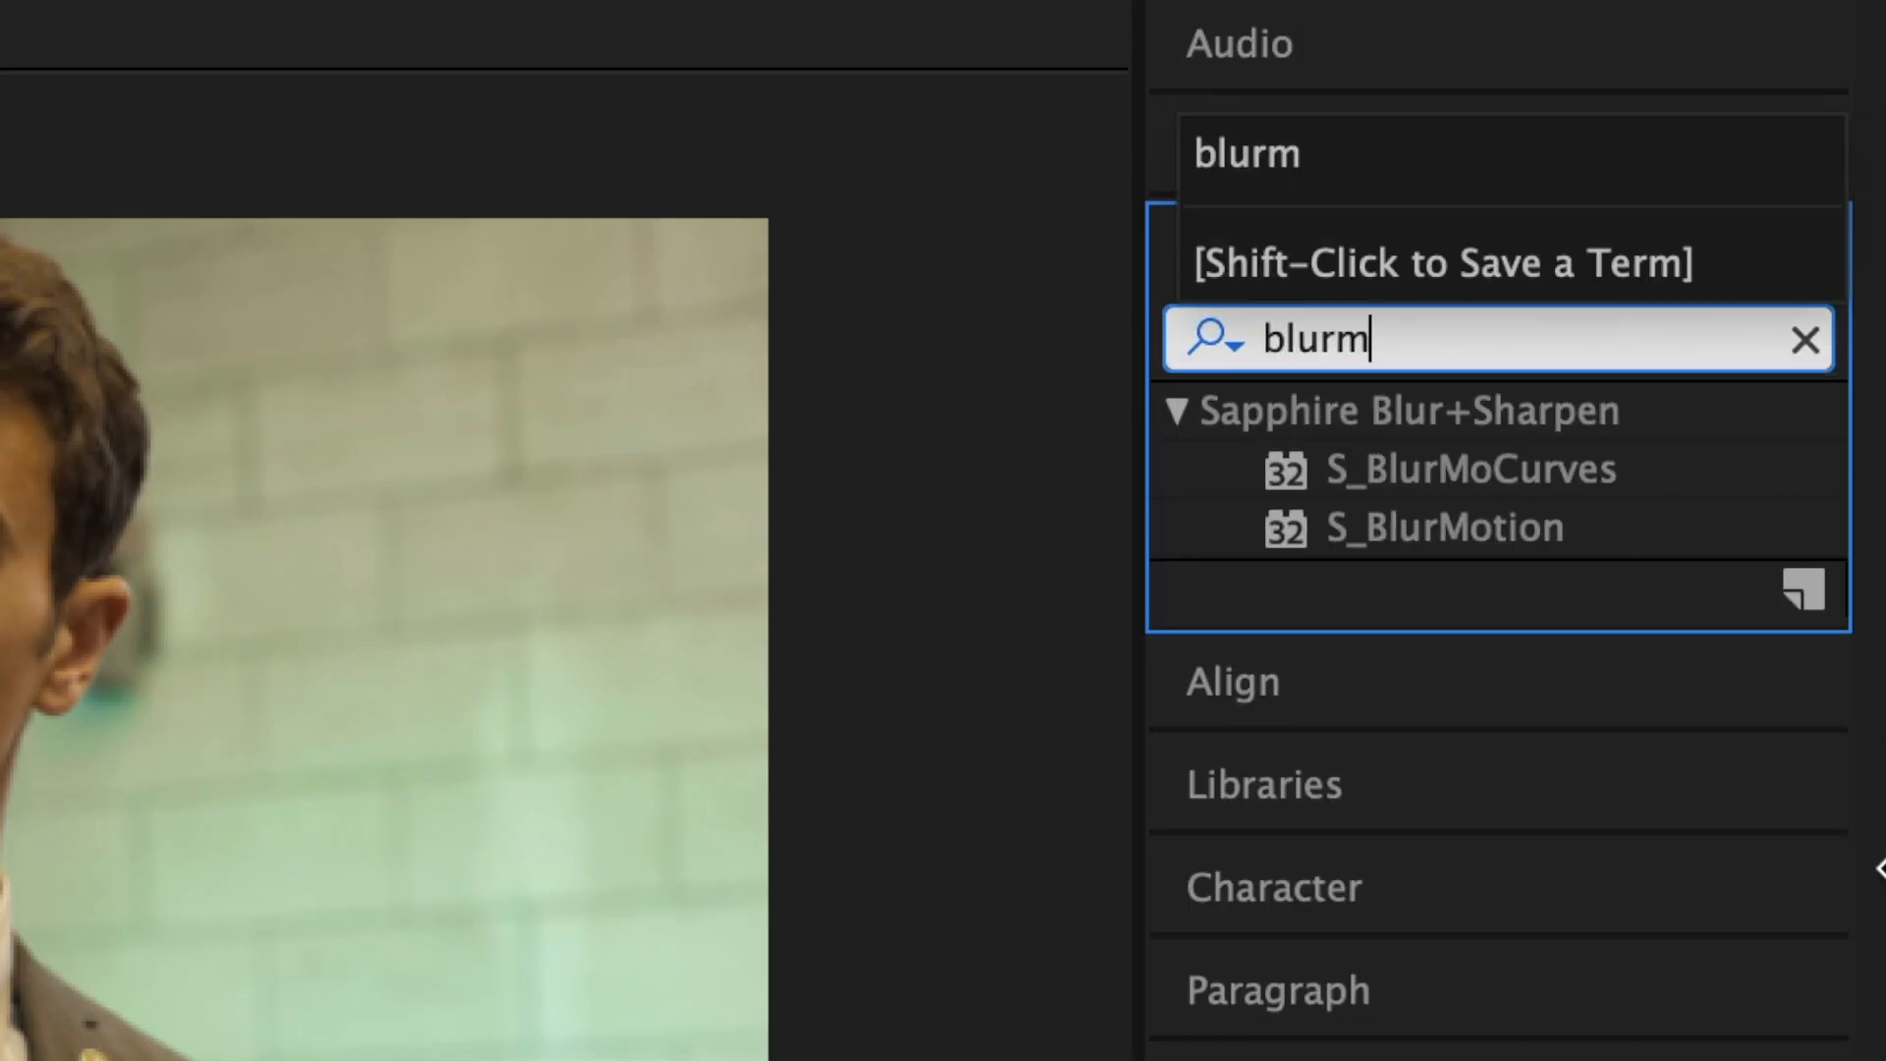
{"action": "left_click_drag", "start_coordinate": [1482, 483], "coordinate": [941, 862]}
Step: Keyframe S_BlurMoCurves Shift X on the layer 2 clip at 0 at 0:00:00:12 and -460 at 0:00:00:29
{"action": "left_click_drag", "start_coordinate": [601, 462], "coordinate": [887, 485]}
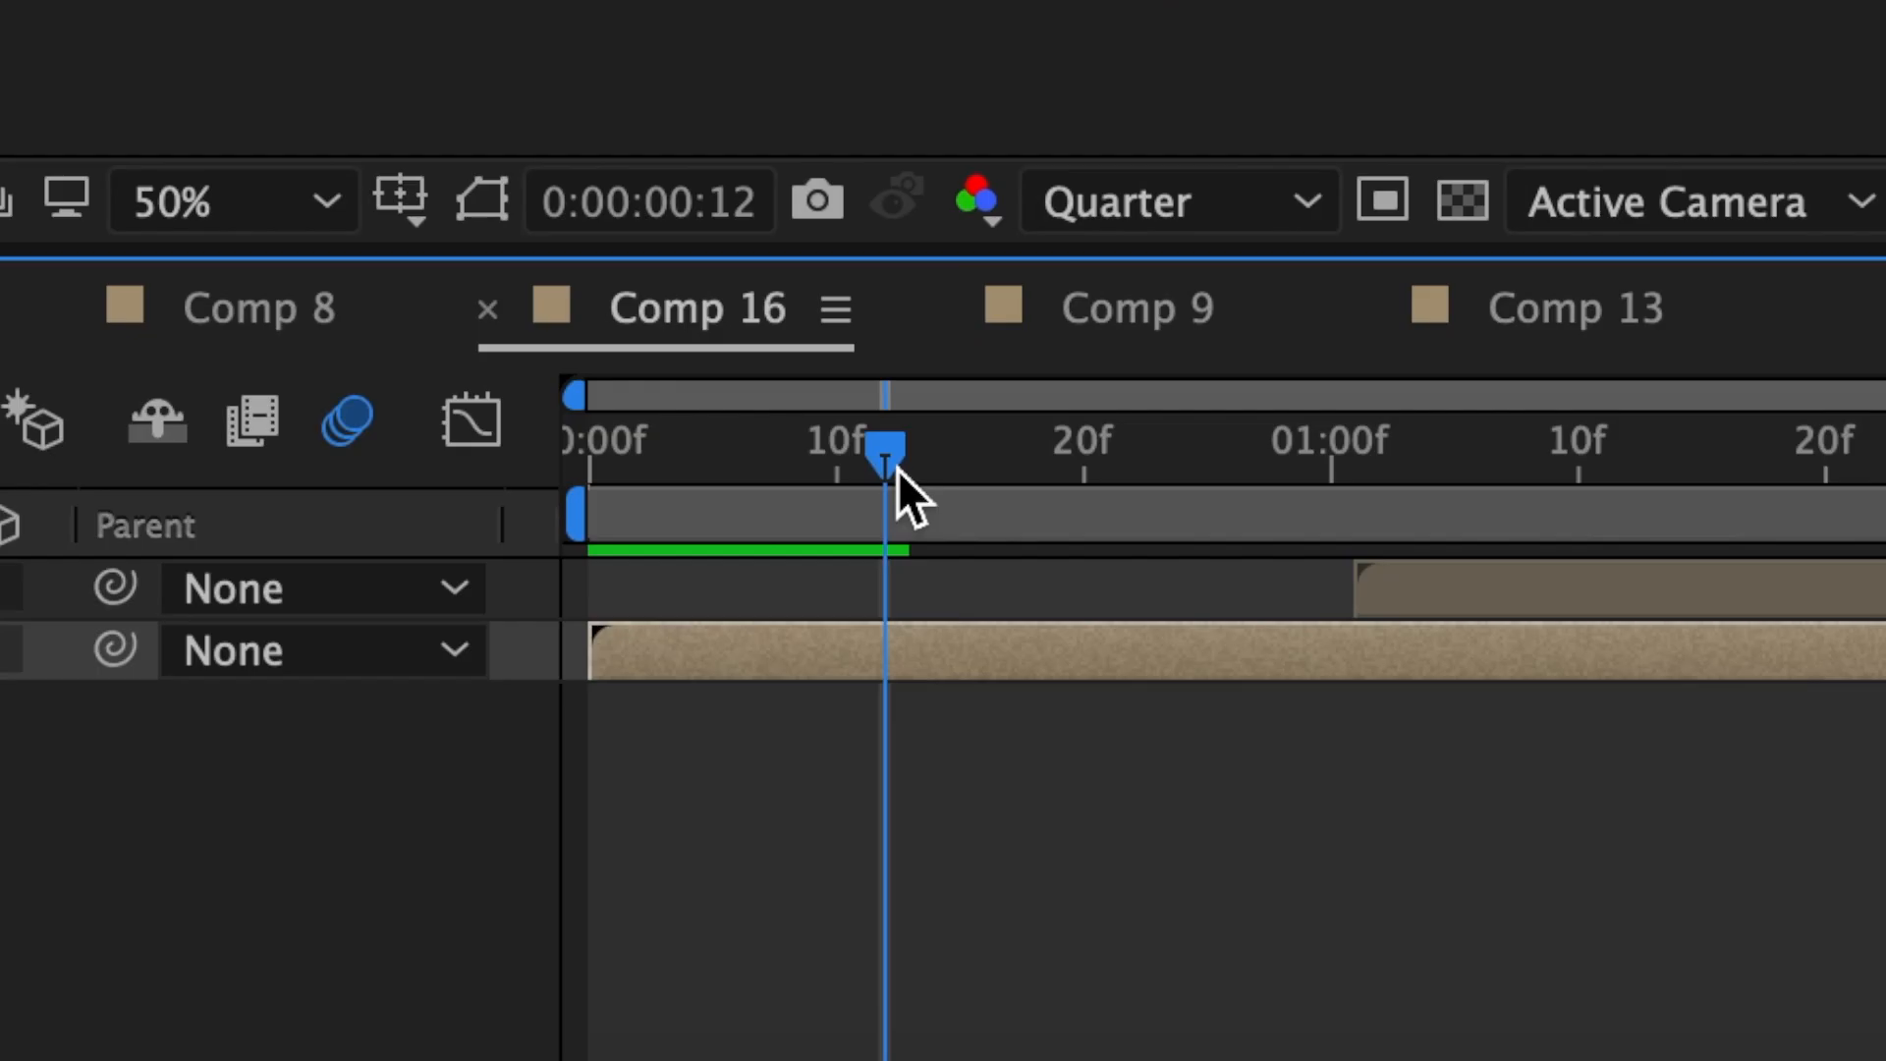
{"action": "left_click_drag", "start_coordinate": [898, 469], "coordinate": [1318, 498]}
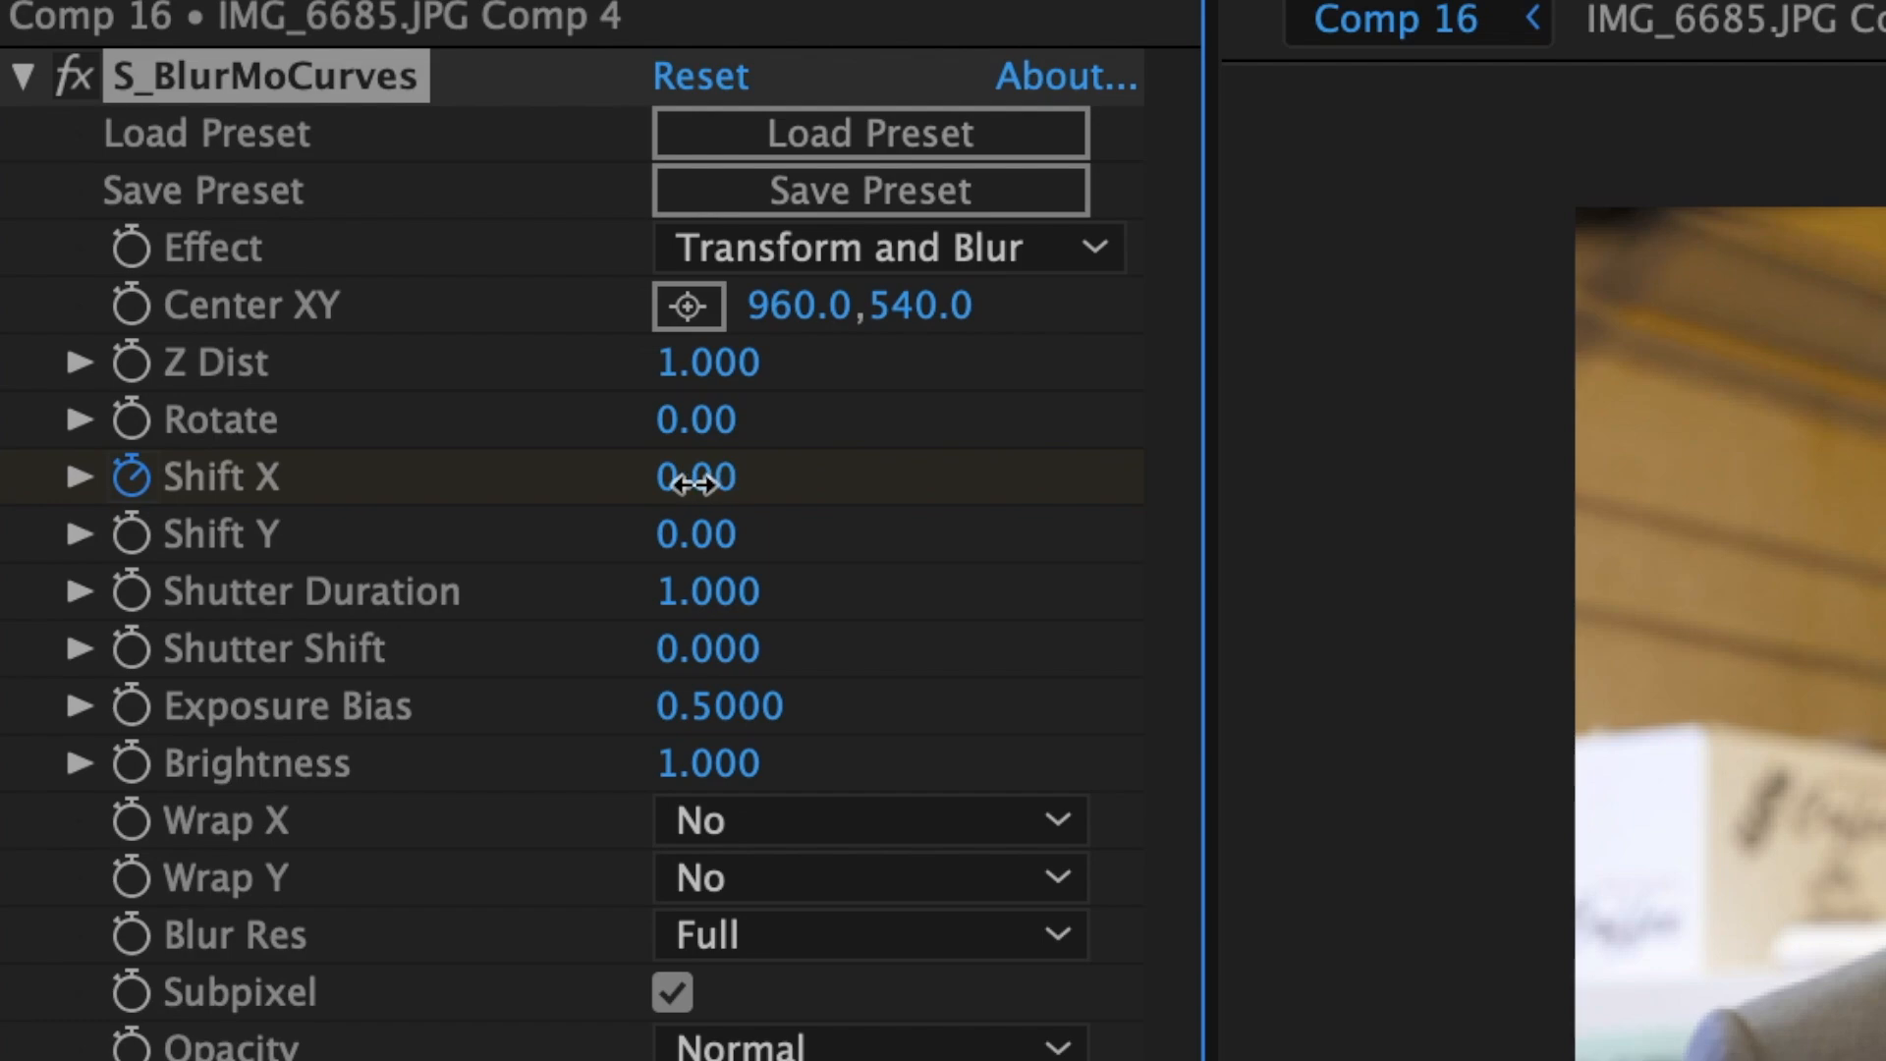
{"action": "left_click_drag", "start_coordinate": [686, 475], "coordinate": [622, 484]}
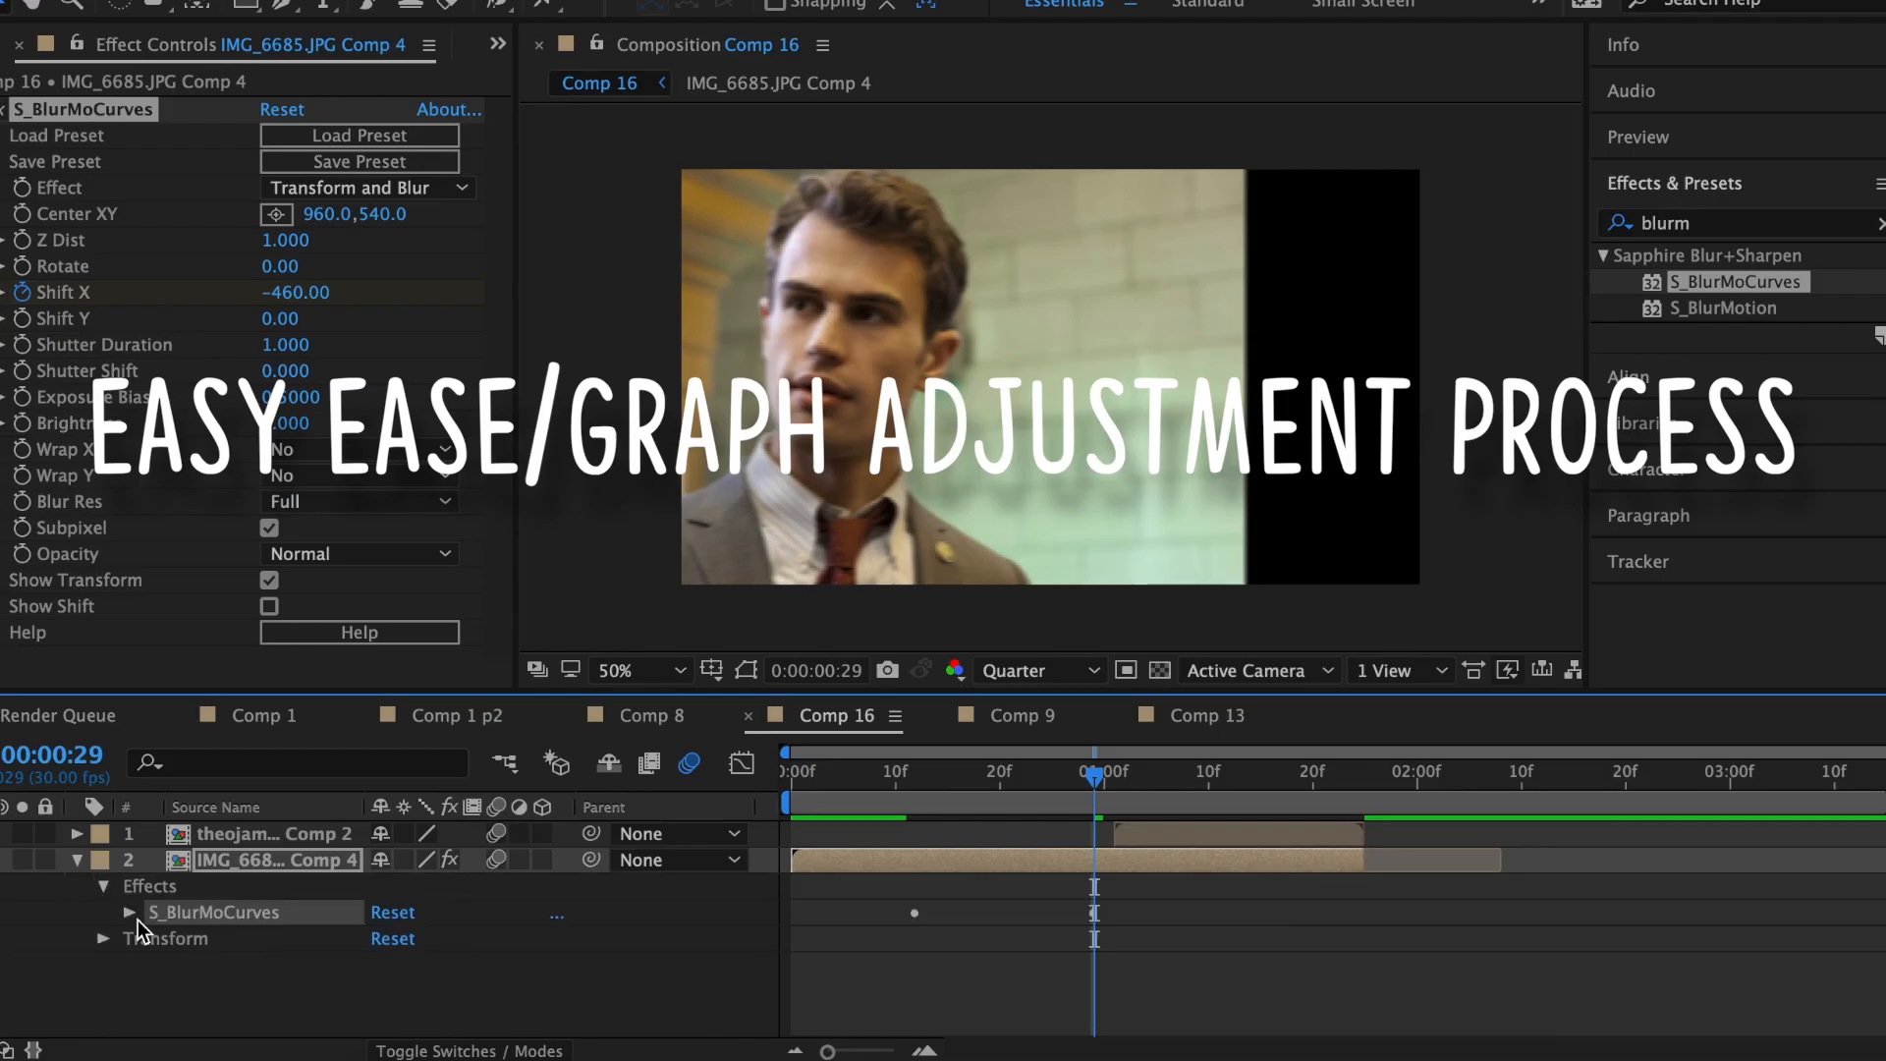
Step: Apply Easy Ease to the Shift X keyframes and reshape the graph to drop early with a long ease into the second keyframe
{"action": "left_click", "coordinate": [113, 900]}
{"action": "scroll", "coordinate": [491, 933], "scroll_direction": "down", "scroll_amount": 3}
{"action": "left_click", "coordinate": [916, 887]}
{"action": "right_click", "coordinate": [914, 889]}
{"action": "left_click", "coordinate": [1306, 854]}
{"action": "left_click", "coordinate": [741, 763]}
{"action": "left_click", "coordinate": [915, 834]}
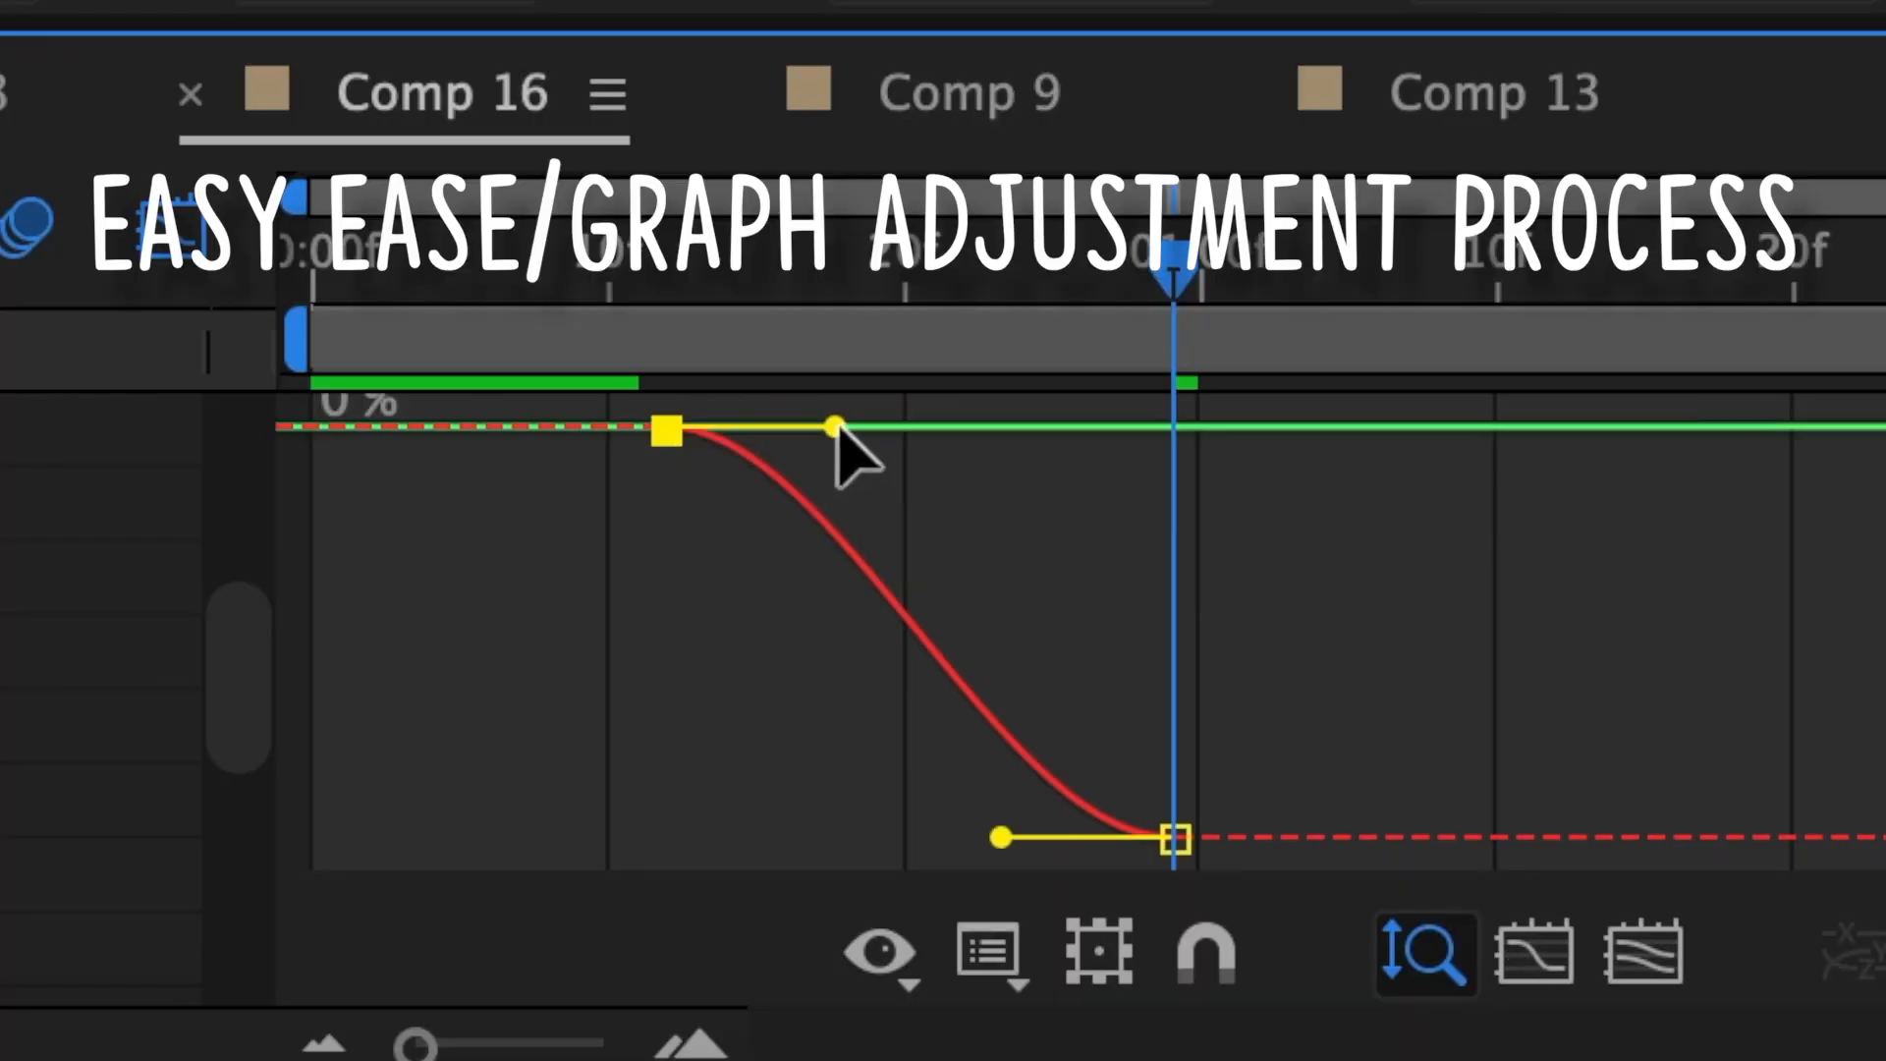
{"action": "left_click_drag", "start_coordinate": [835, 427], "coordinate": [442, 728]}
{"action": "left_click_drag", "start_coordinate": [998, 836], "coordinate": [812, 835]}
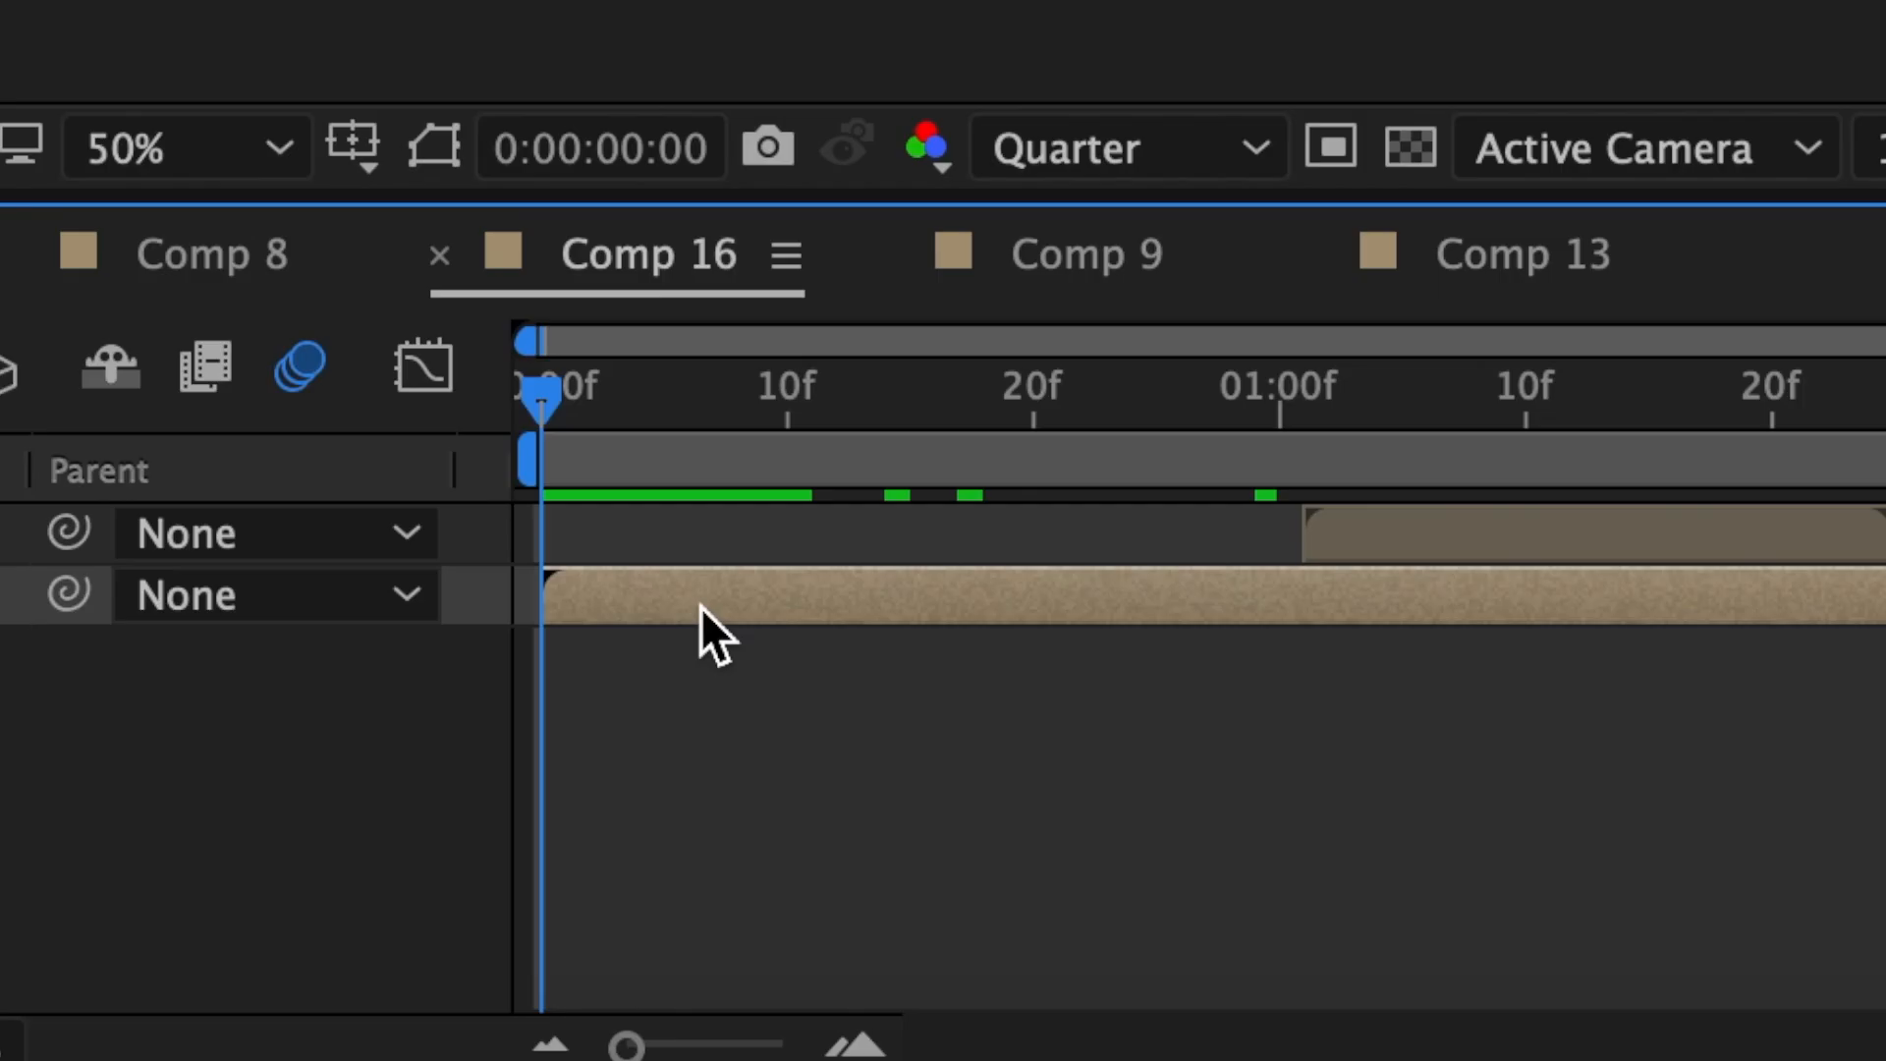
Step: Pre-compose the layer 2 image clip with its S_BlurMoCurves shift animation
{"action": "right_click", "coordinate": [699, 605]}
{"action": "left_click", "coordinate": [998, 454]}
{"action": "left_click", "coordinate": [1488, 353]}
Step: Split the pre-composed layer 2 clip at 0:00:00:12
{"action": "left_click", "coordinate": [738, 398]}
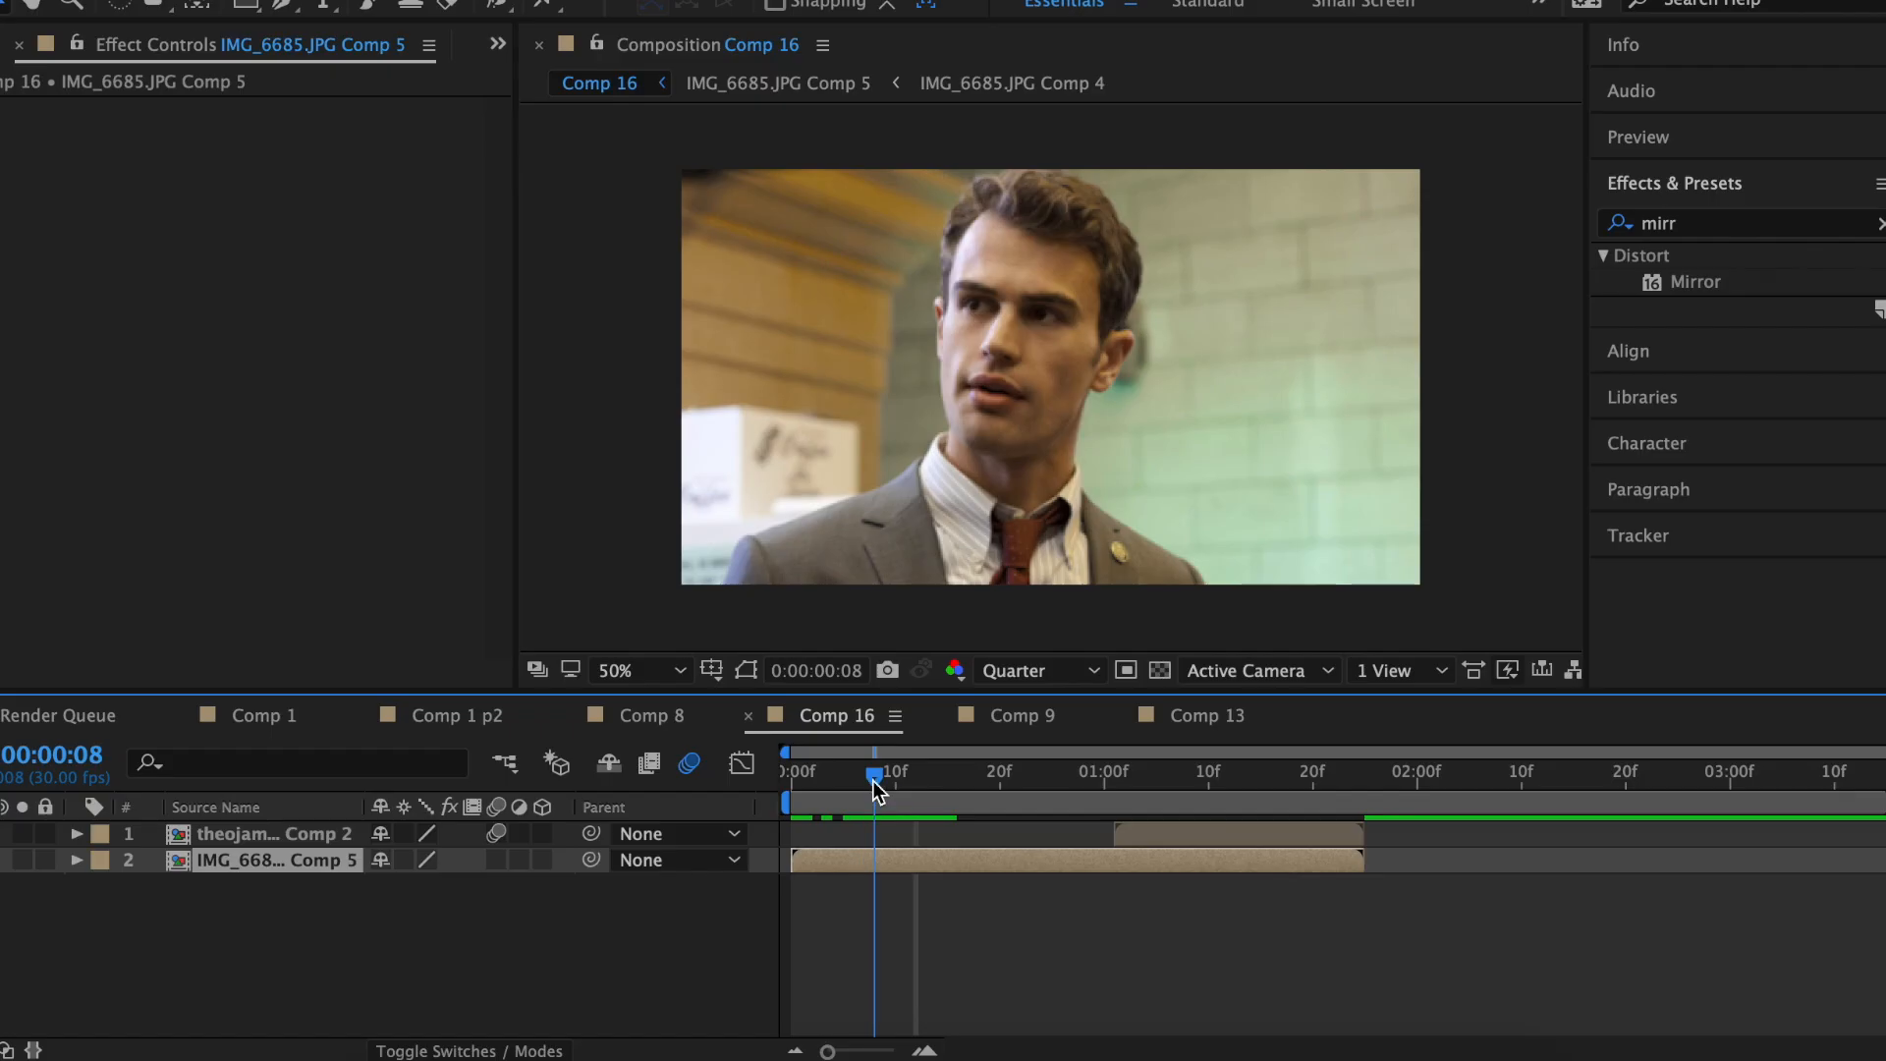
{"action": "left_click_drag", "start_coordinate": [910, 781], "coordinate": [916, 782]}
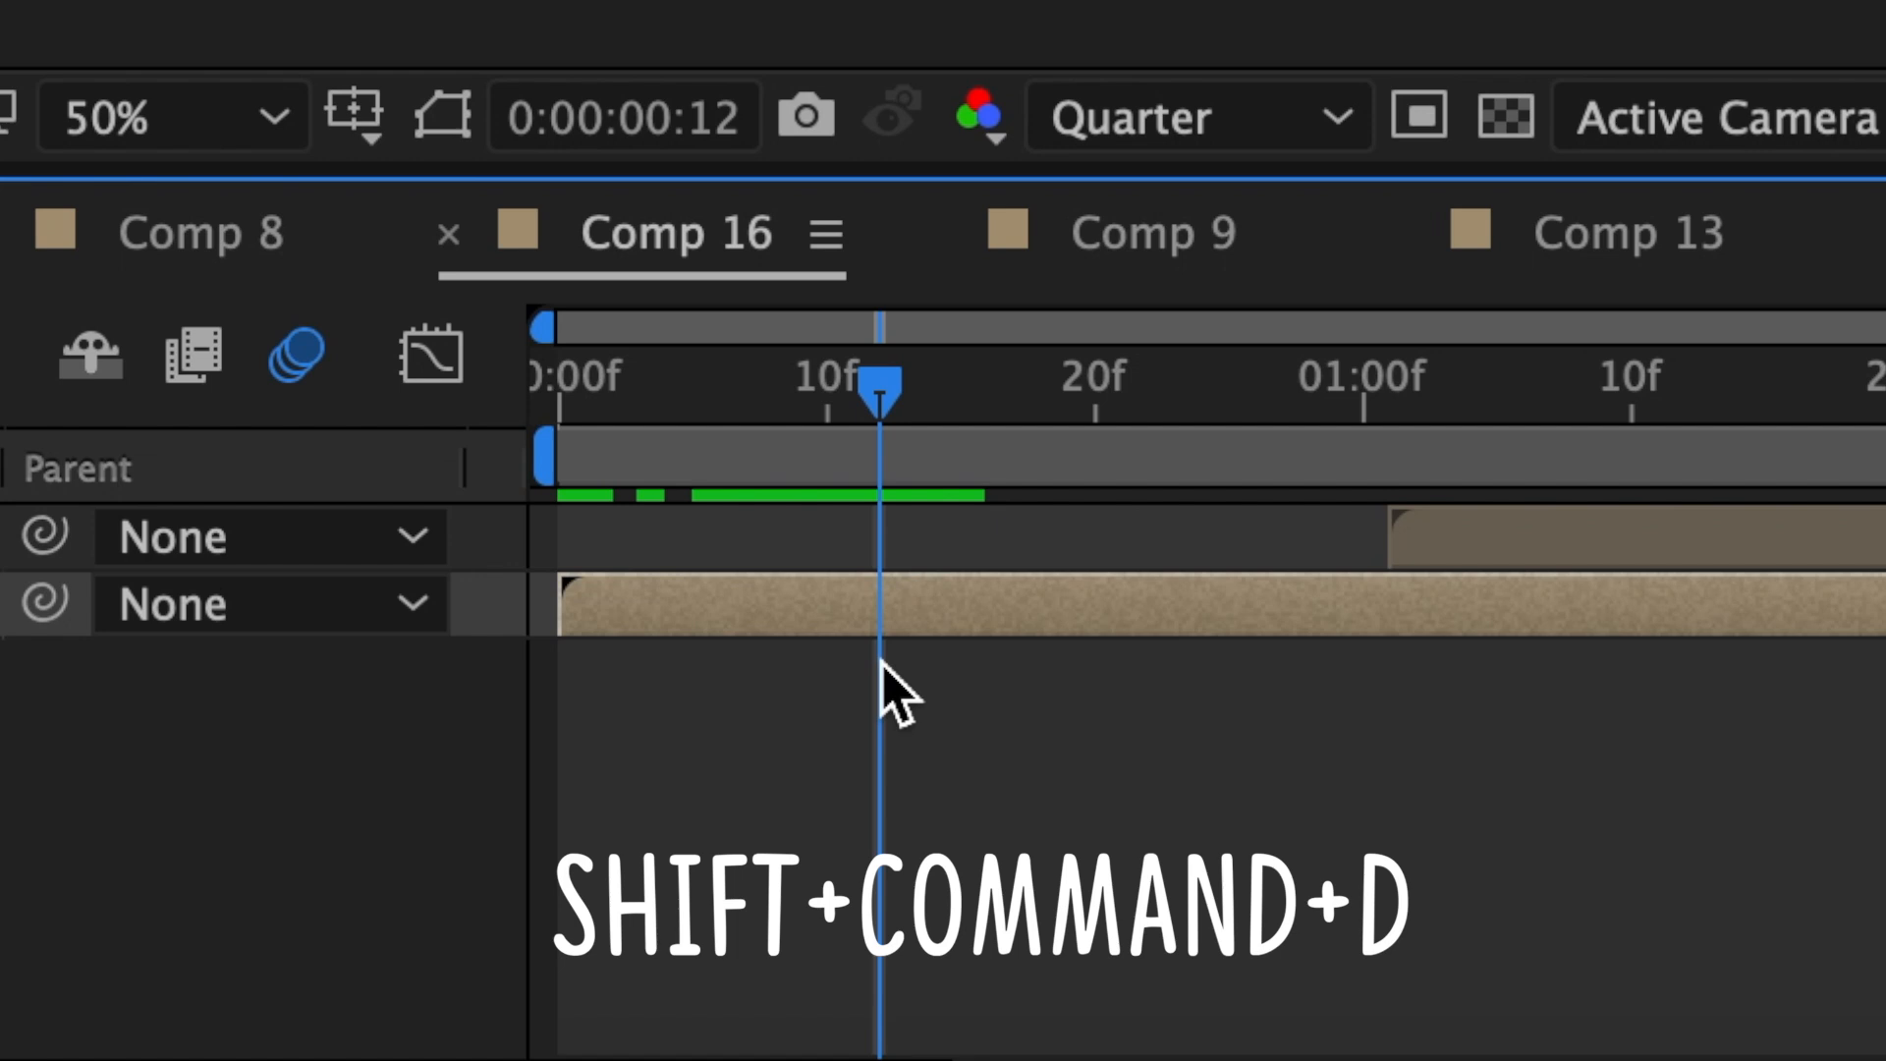
{"action": "key", "text": "shift+super+d"}
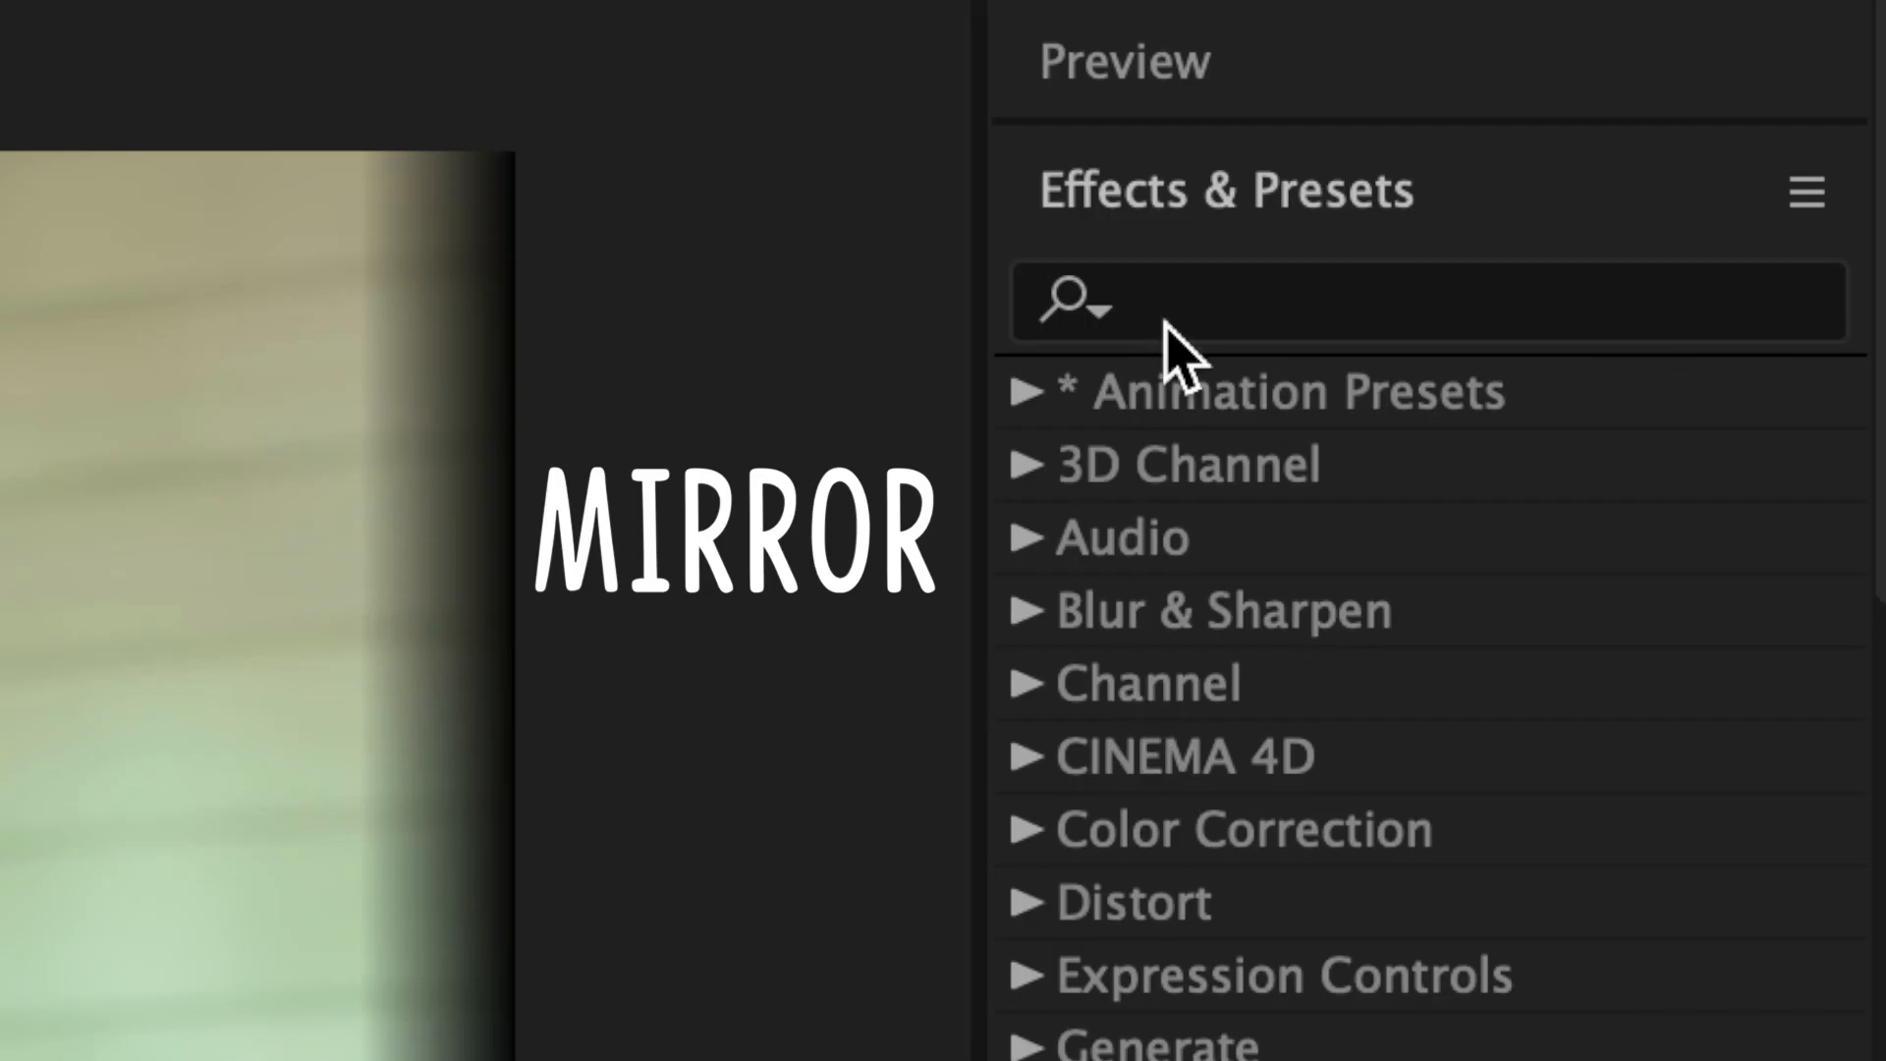
Step: Apply the Mirror effect to the split clip portion starting at 0:00:00:12
{"action": "left_click", "coordinate": [1178, 328]}
{"action": "type", "text": "mirror"}
{"action": "left_click_drag", "start_coordinate": [1277, 465], "coordinate": [940, 864]}
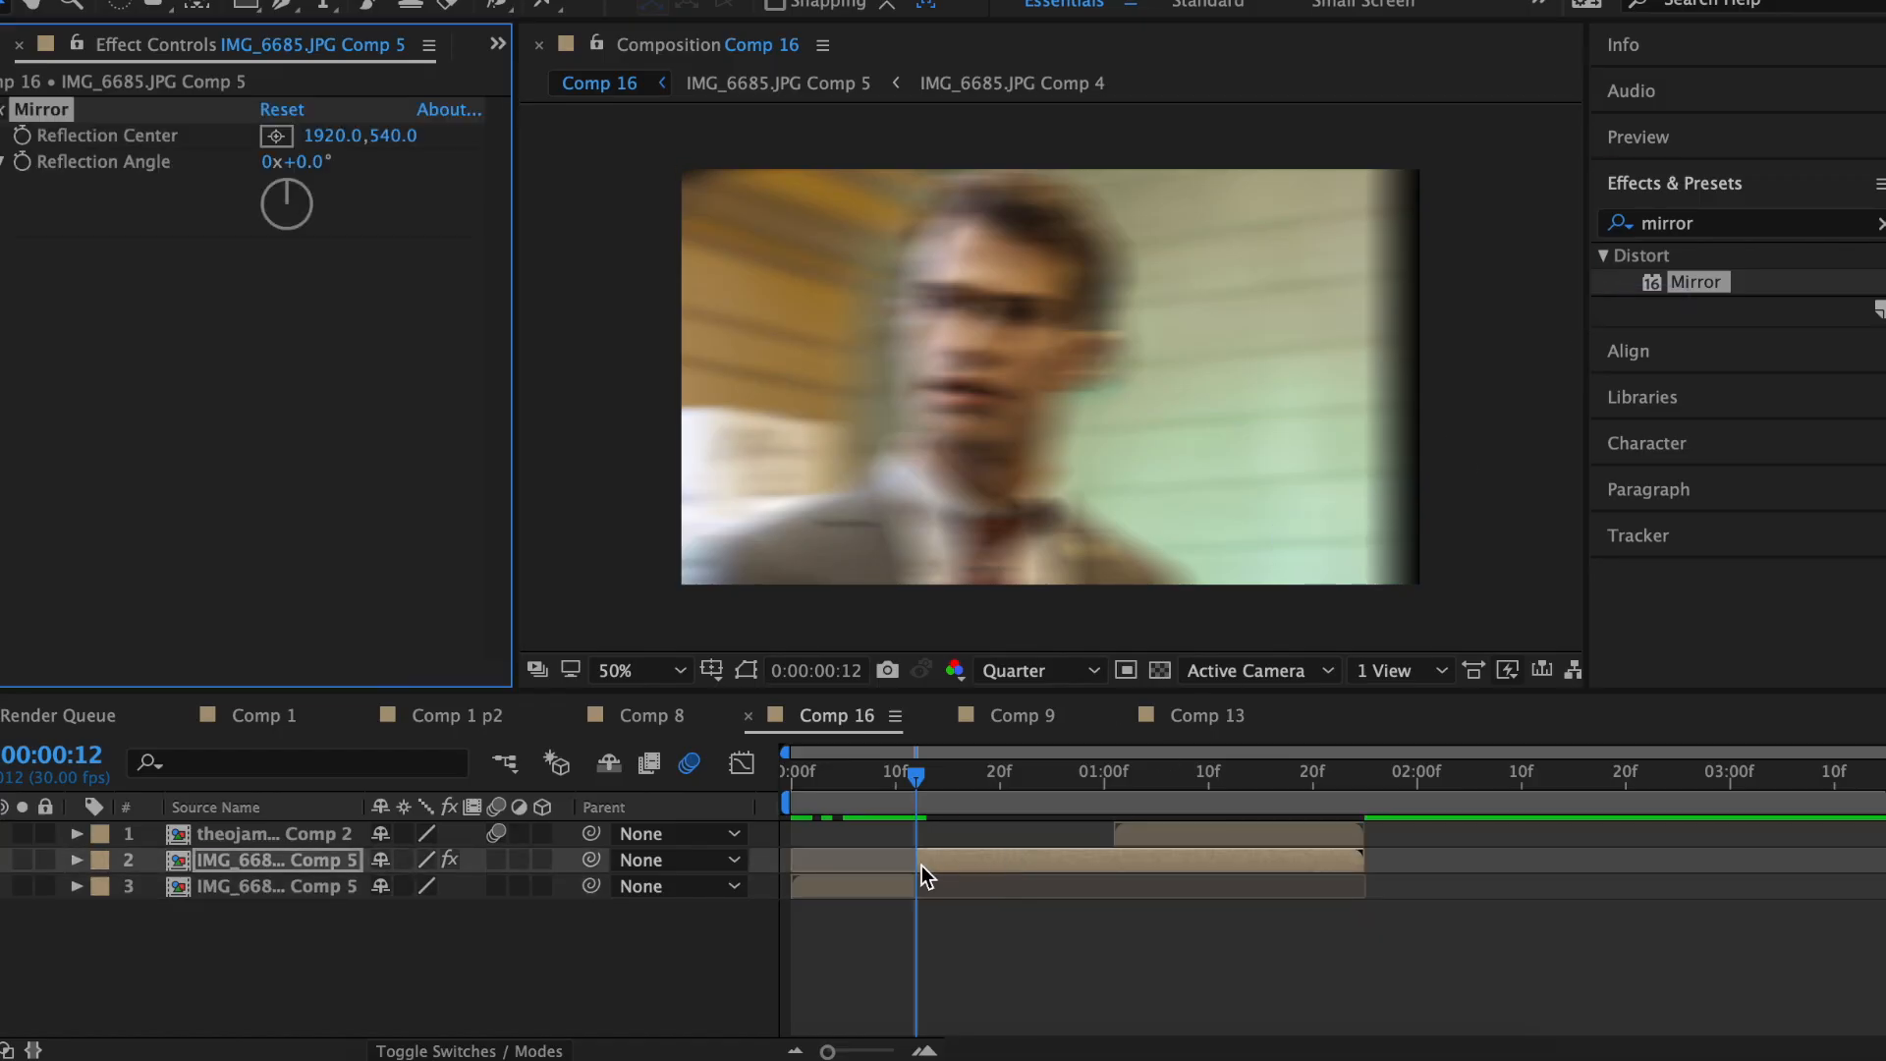
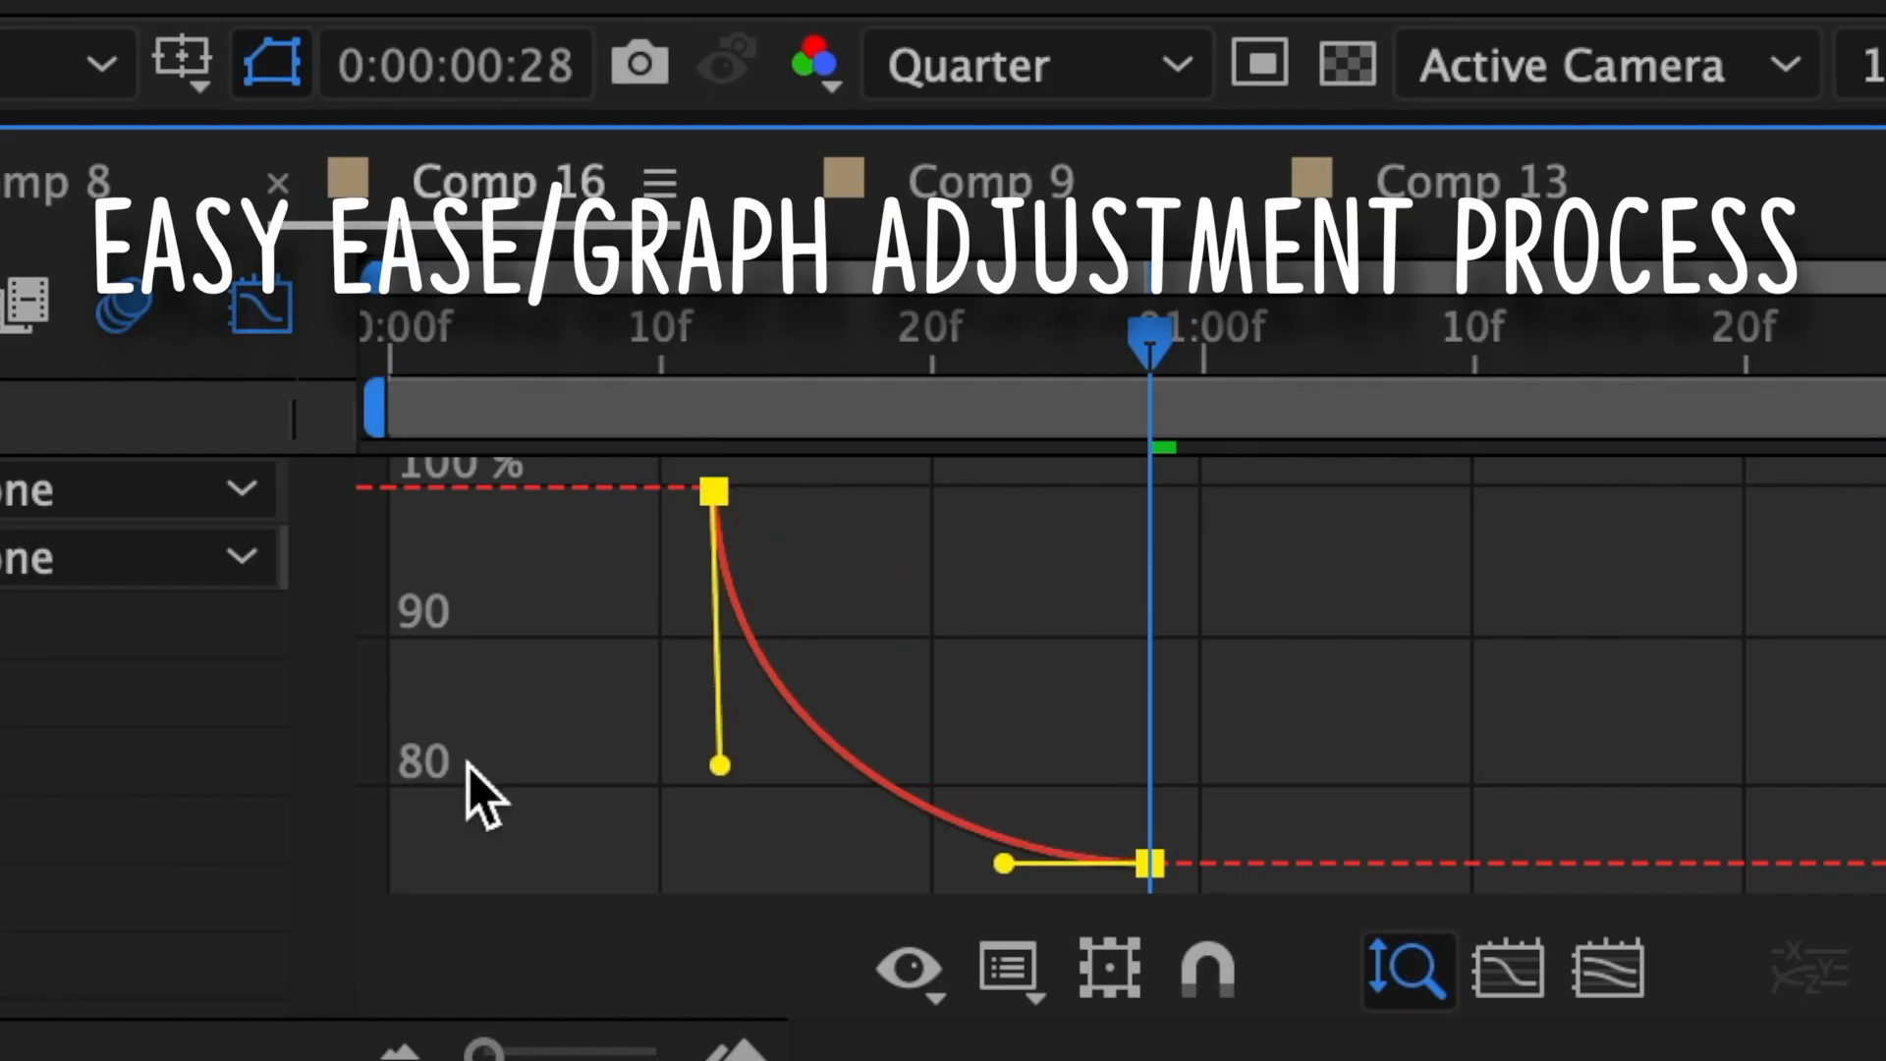
Step: Lengthen the ease into the second Scale keyframe of Pre-comp 7 in the graph
{"action": "left_click_drag", "start_coordinate": [1004, 863], "coordinate": [842, 860]}
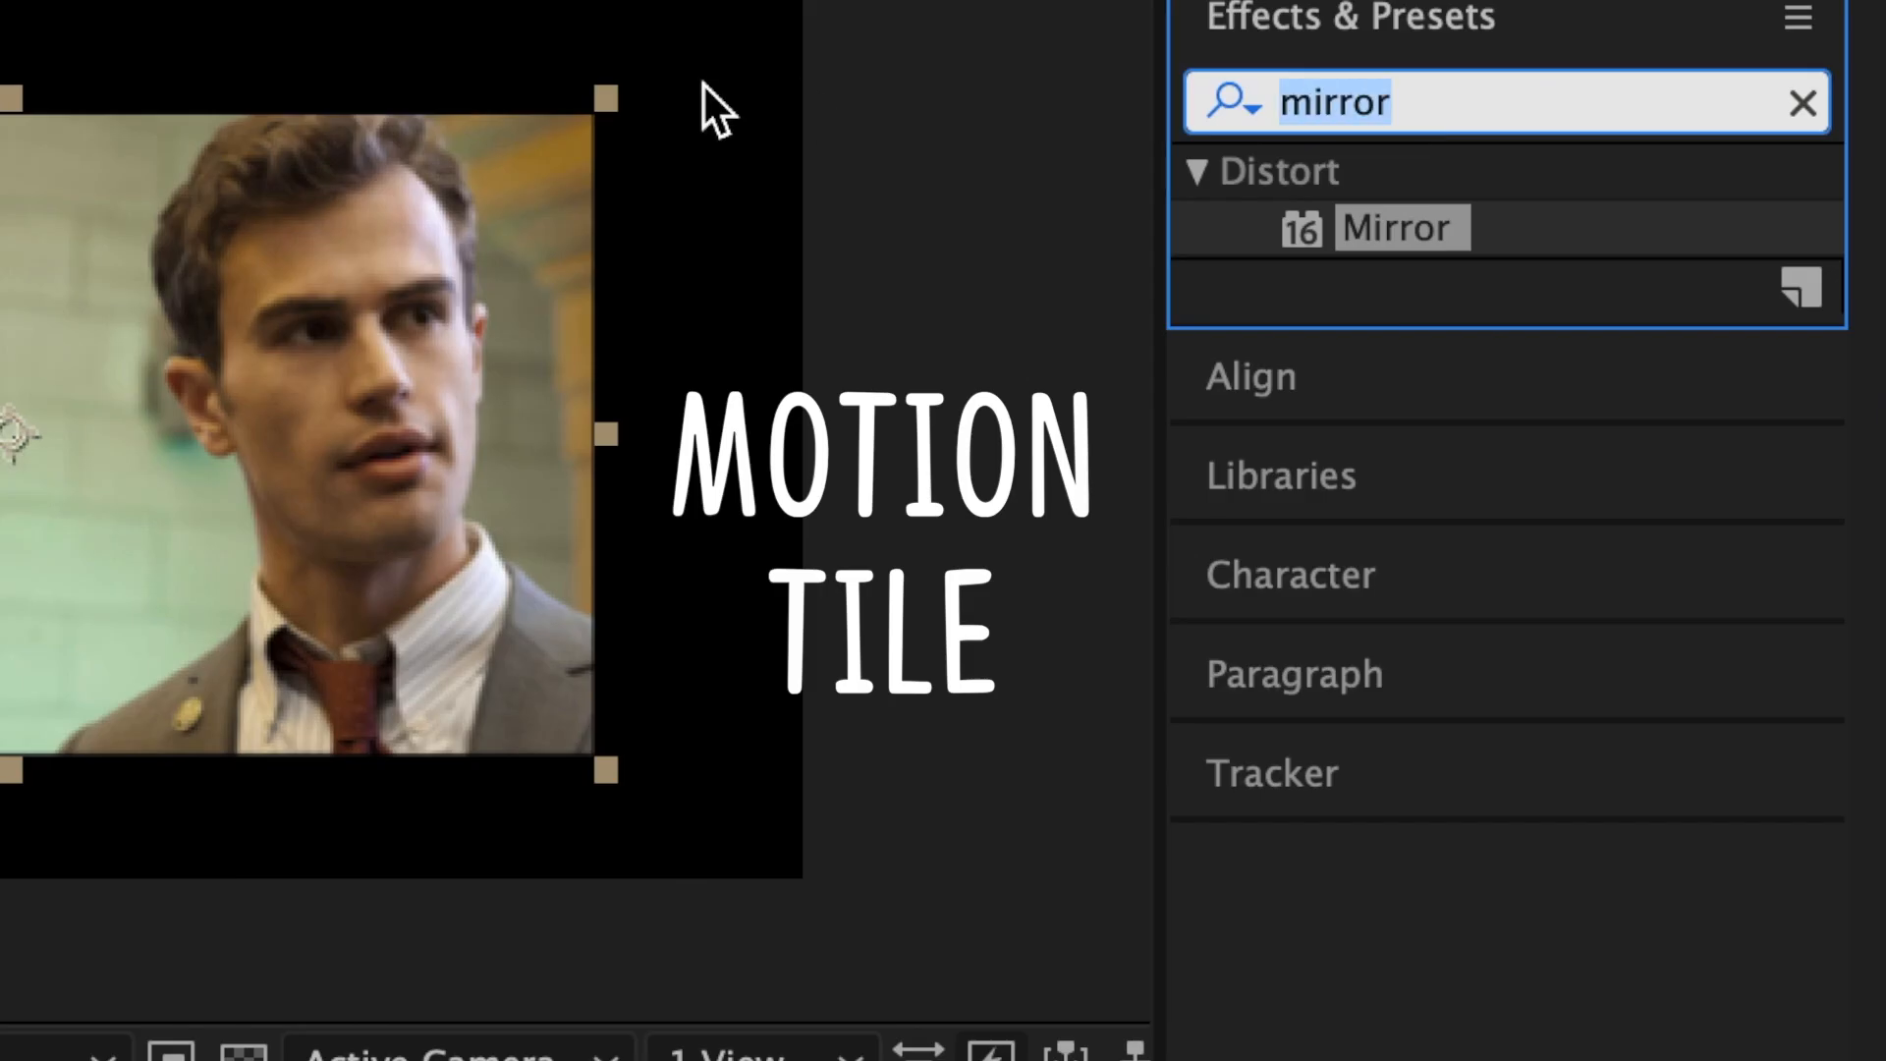
Step: Apply Motion Tile to Pre-comp 7 and set its Output Width and Output Height to 250
{"action": "type", "text": "mot"}
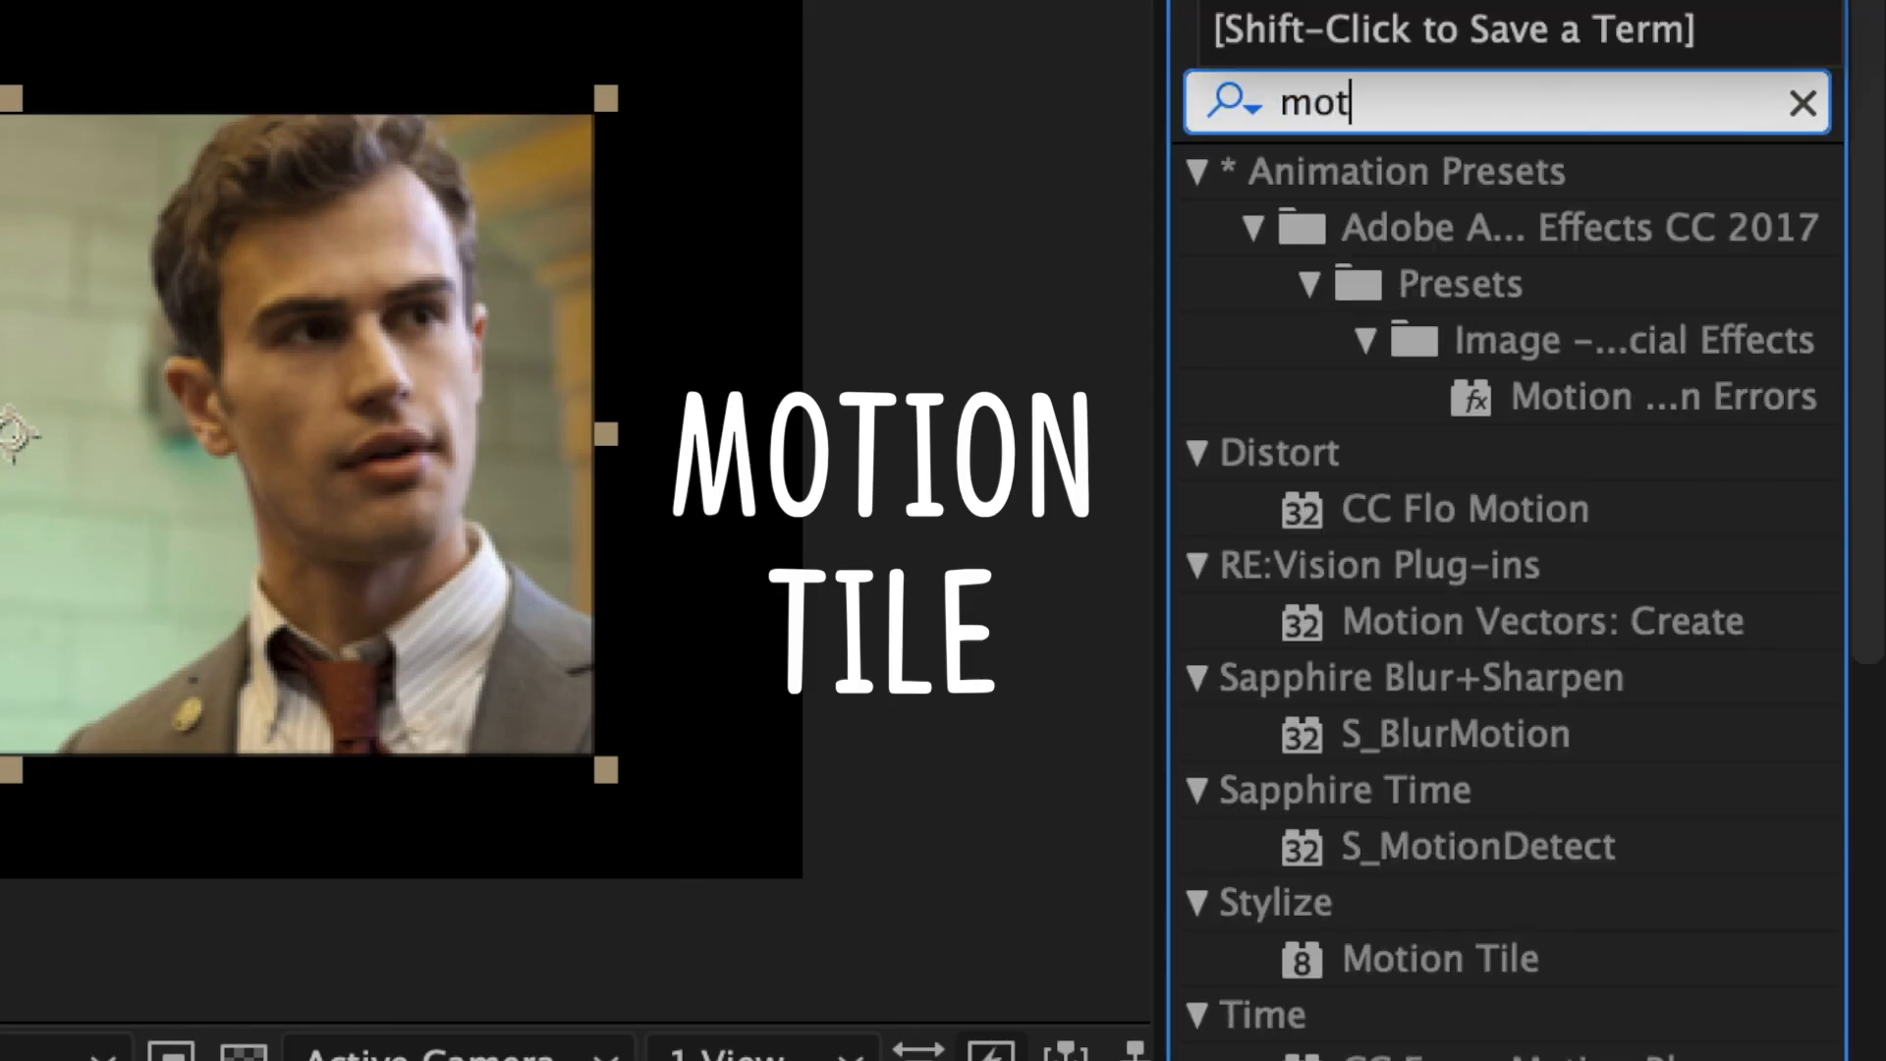
{"action": "left_click_drag", "start_coordinate": [1483, 983], "coordinate": [1034, 857]}
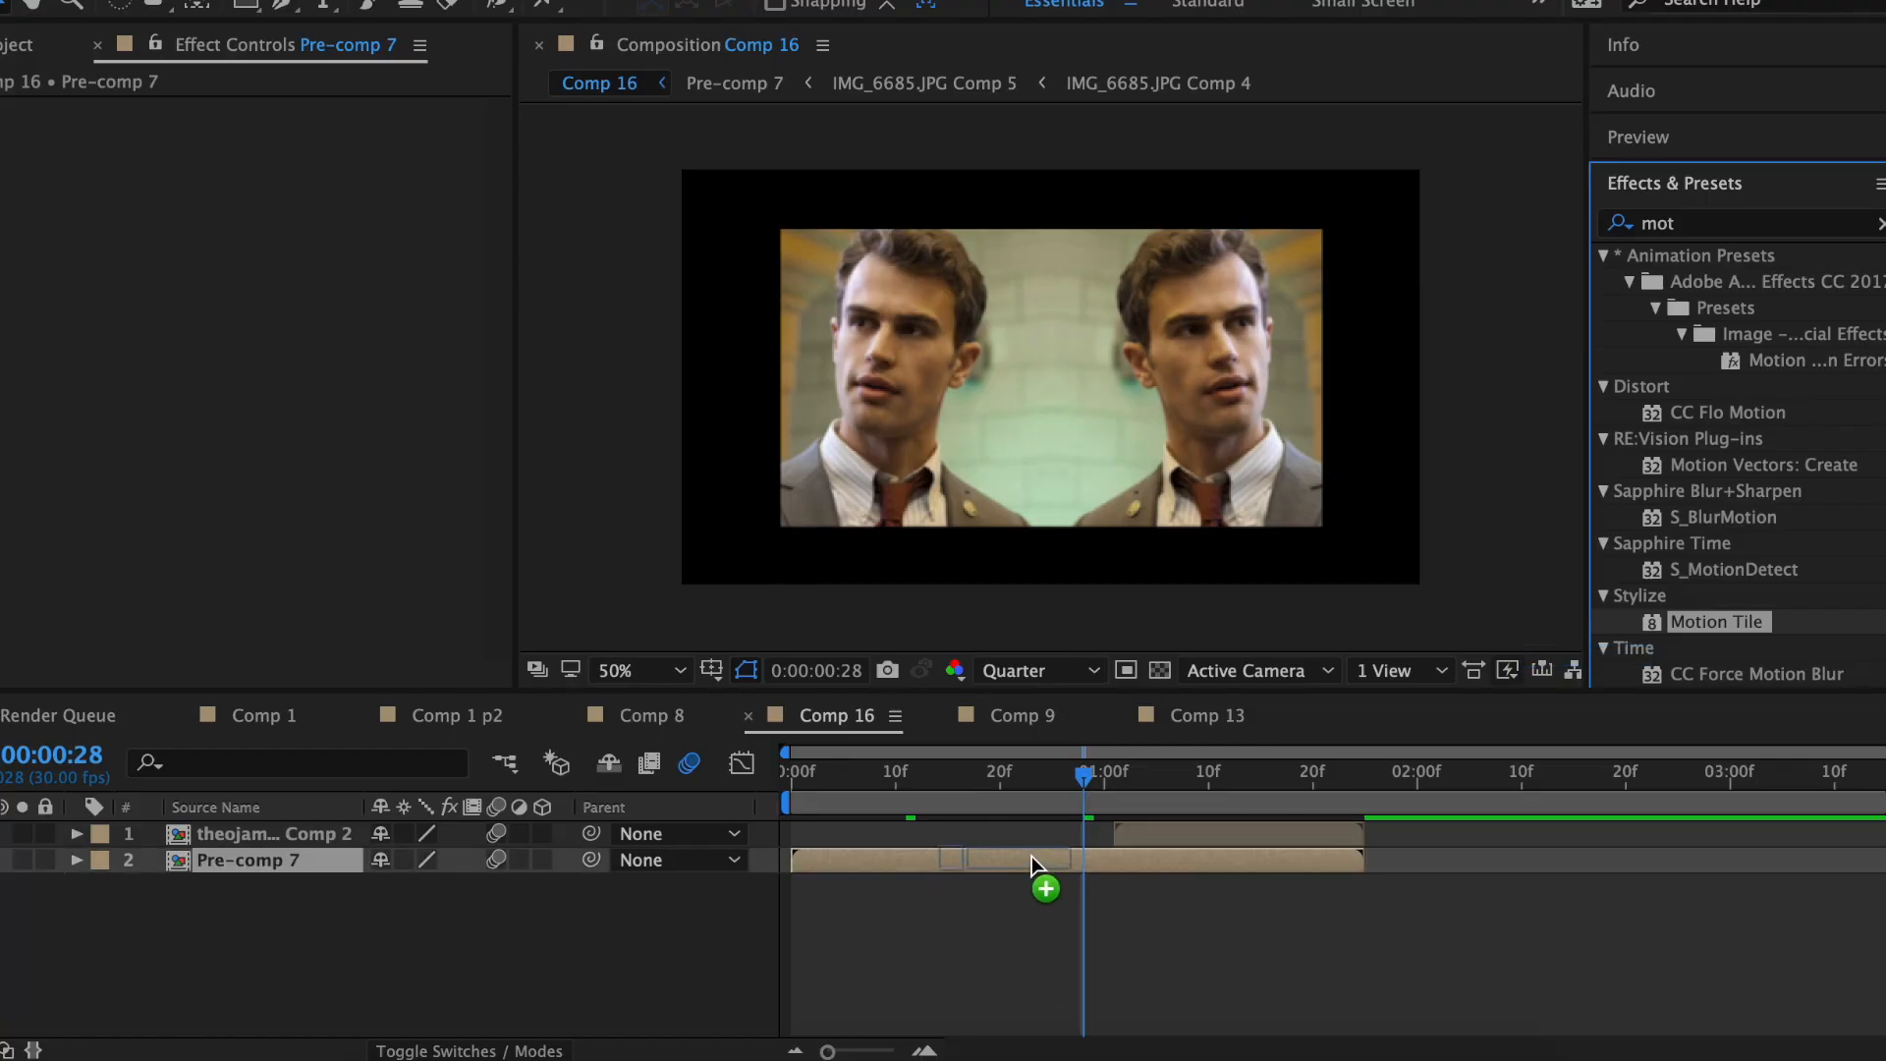
{"action": "left_click", "coordinate": [286, 215]}
{"action": "type", "text": "250"}
{"action": "key", "text": "Return"}
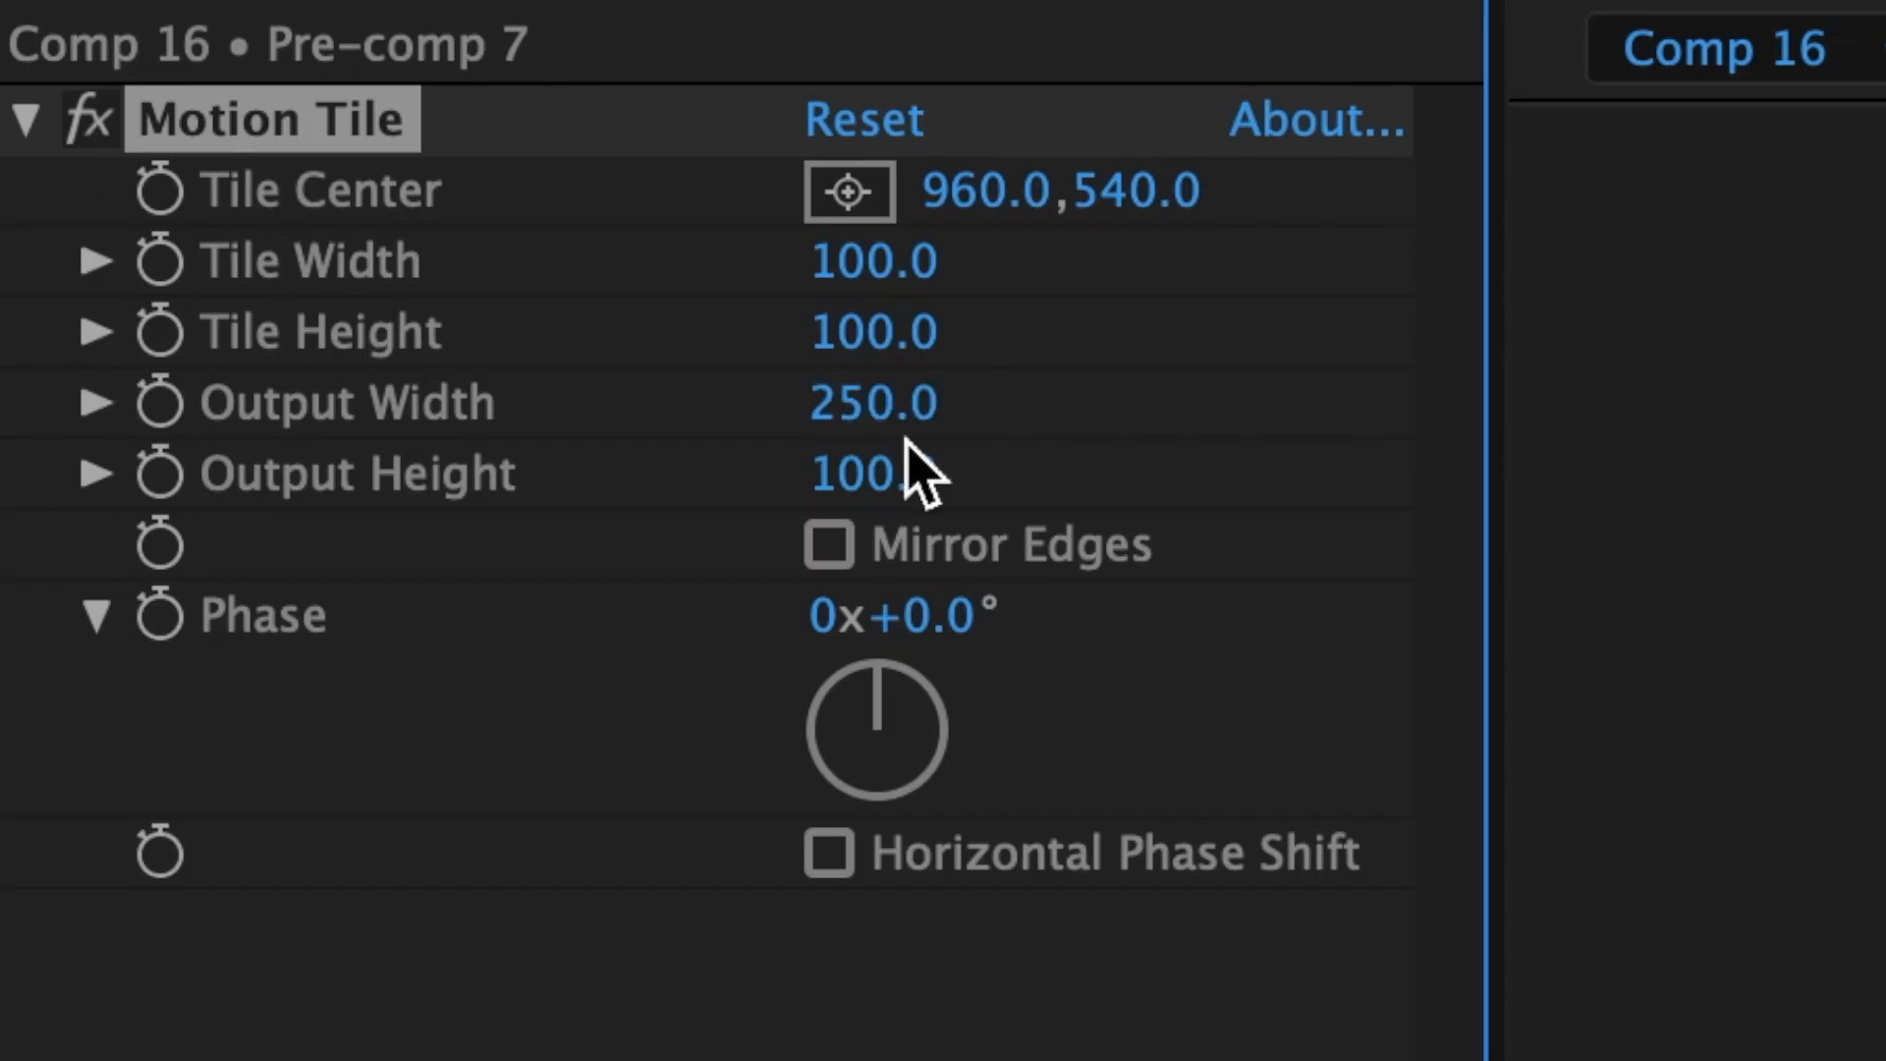
{"action": "left_click", "coordinate": [917, 471]}
{"action": "type", "text": "250"}
{"action": "key", "text": "Return"}
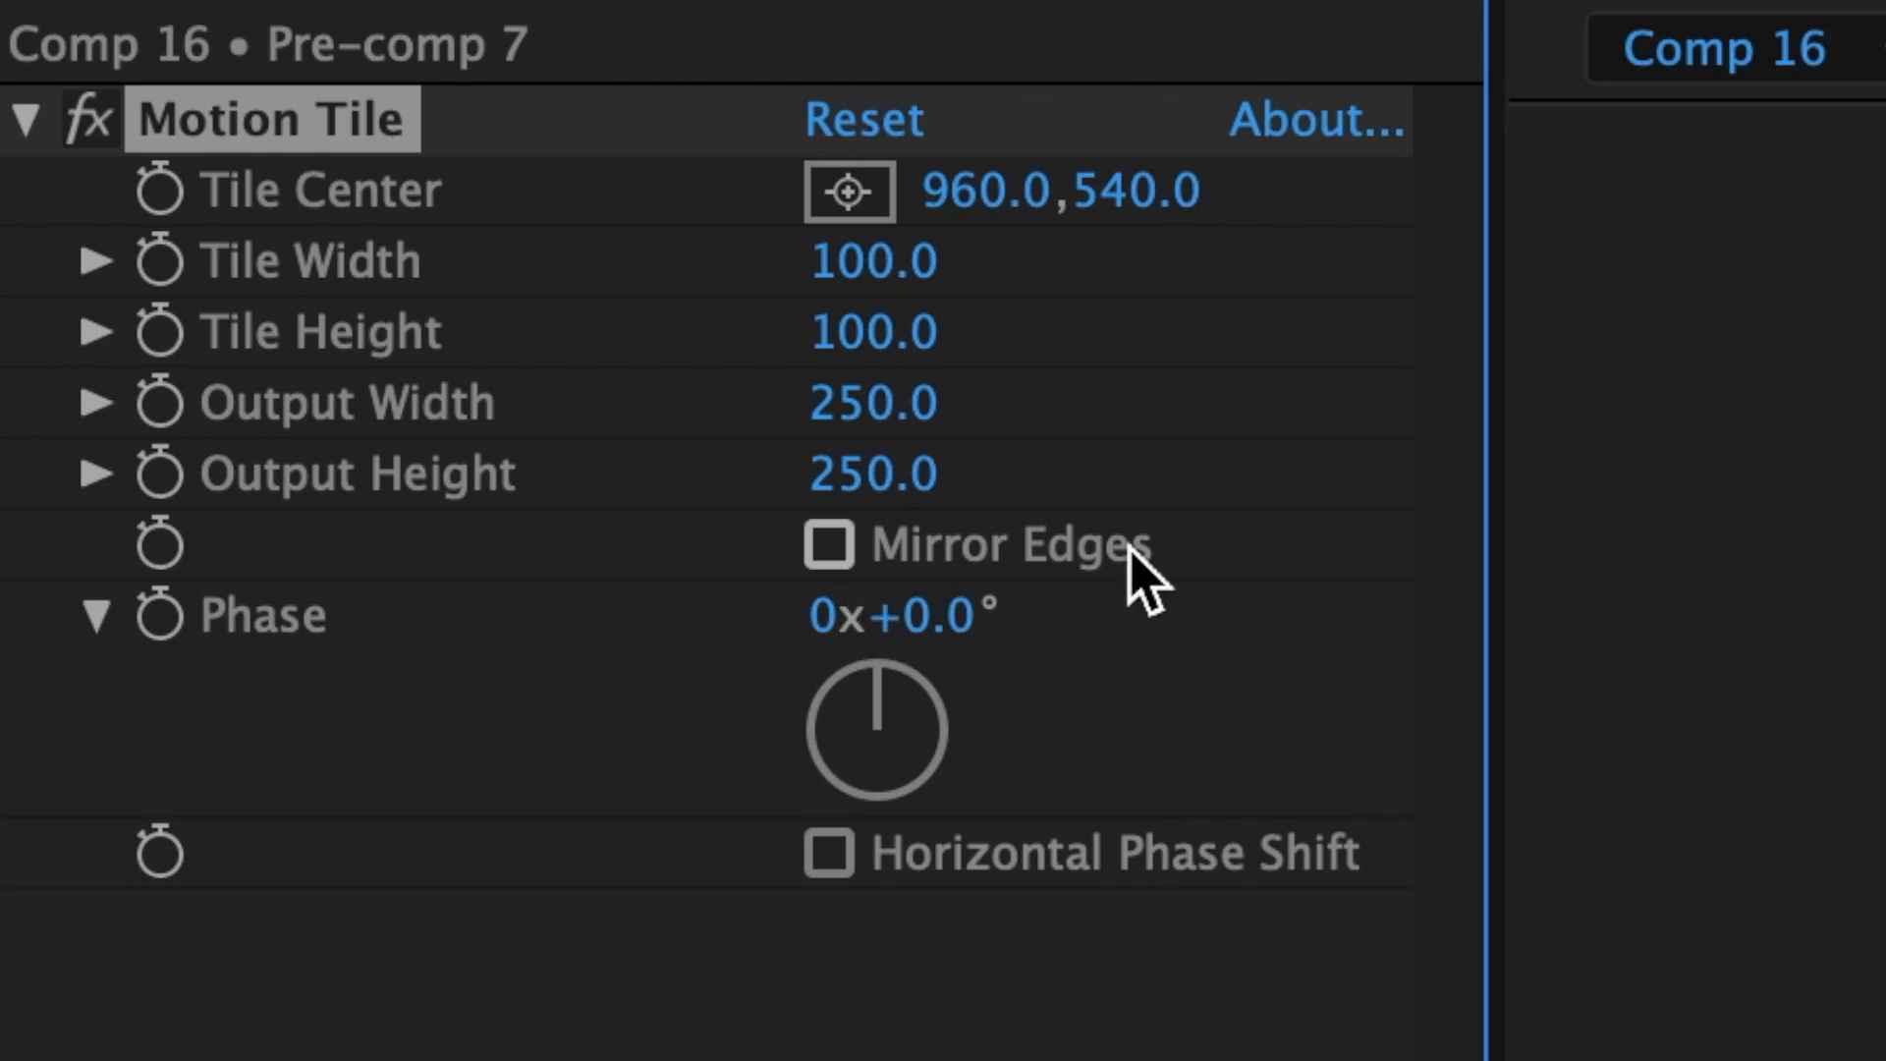
{"action": "left_click", "coordinate": [830, 545]}
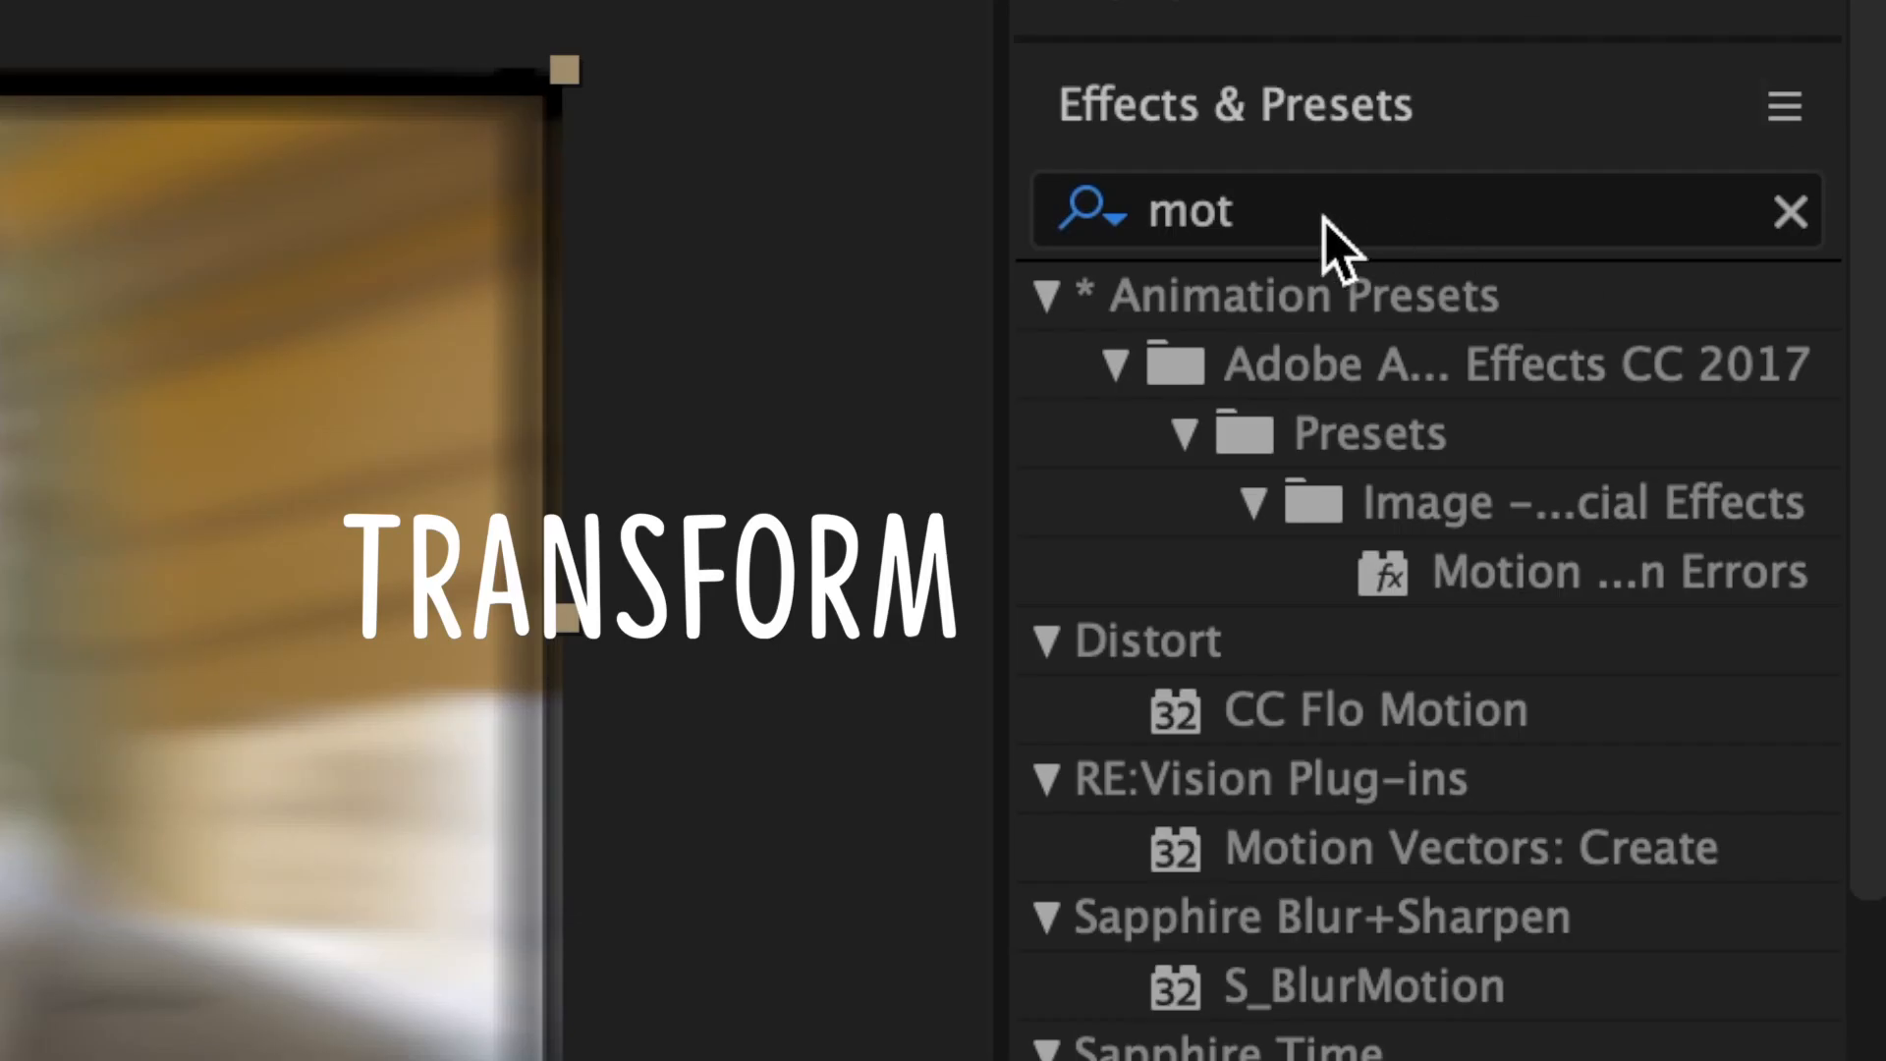
Step: Apply the Distort Transform effect to Pre-comp 7
{"action": "left_click", "coordinate": [1321, 214]}
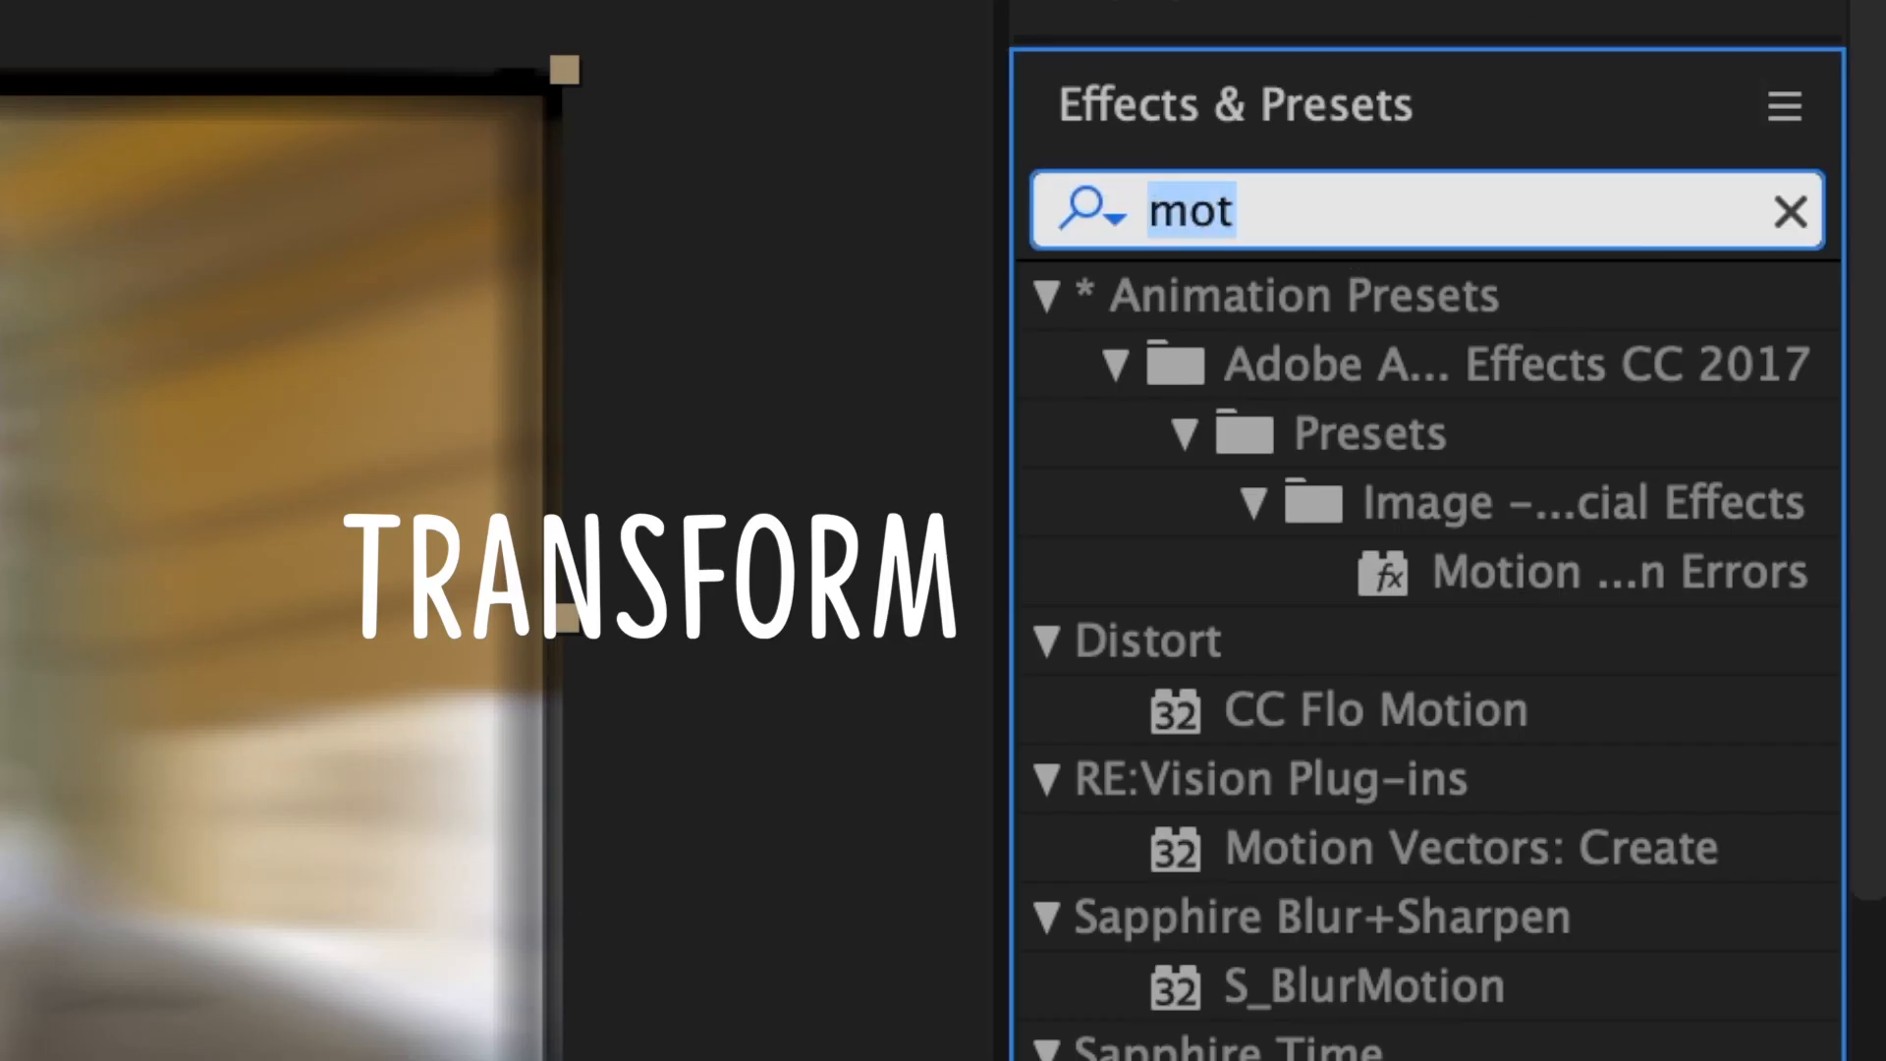
{"action": "type", "text": "transf"}
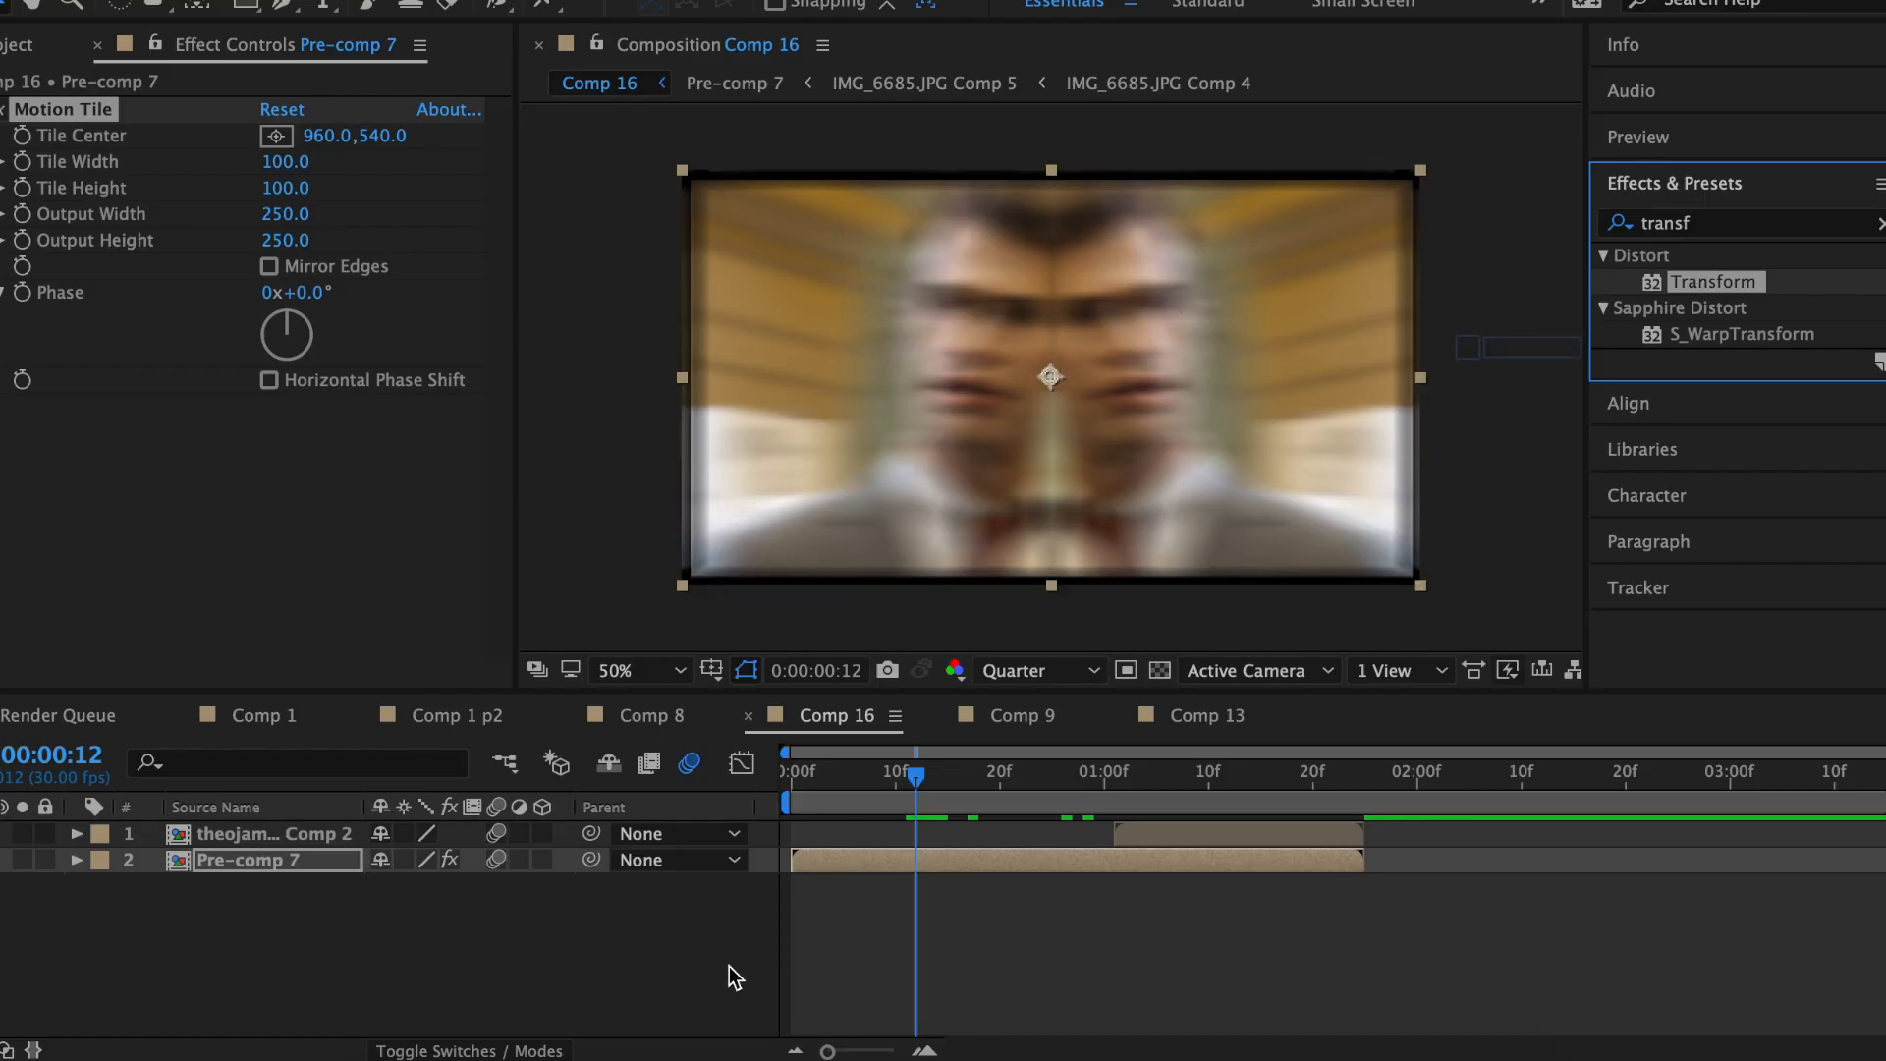
{"action": "left_click_drag", "start_coordinate": [729, 964], "coordinate": [935, 868]}
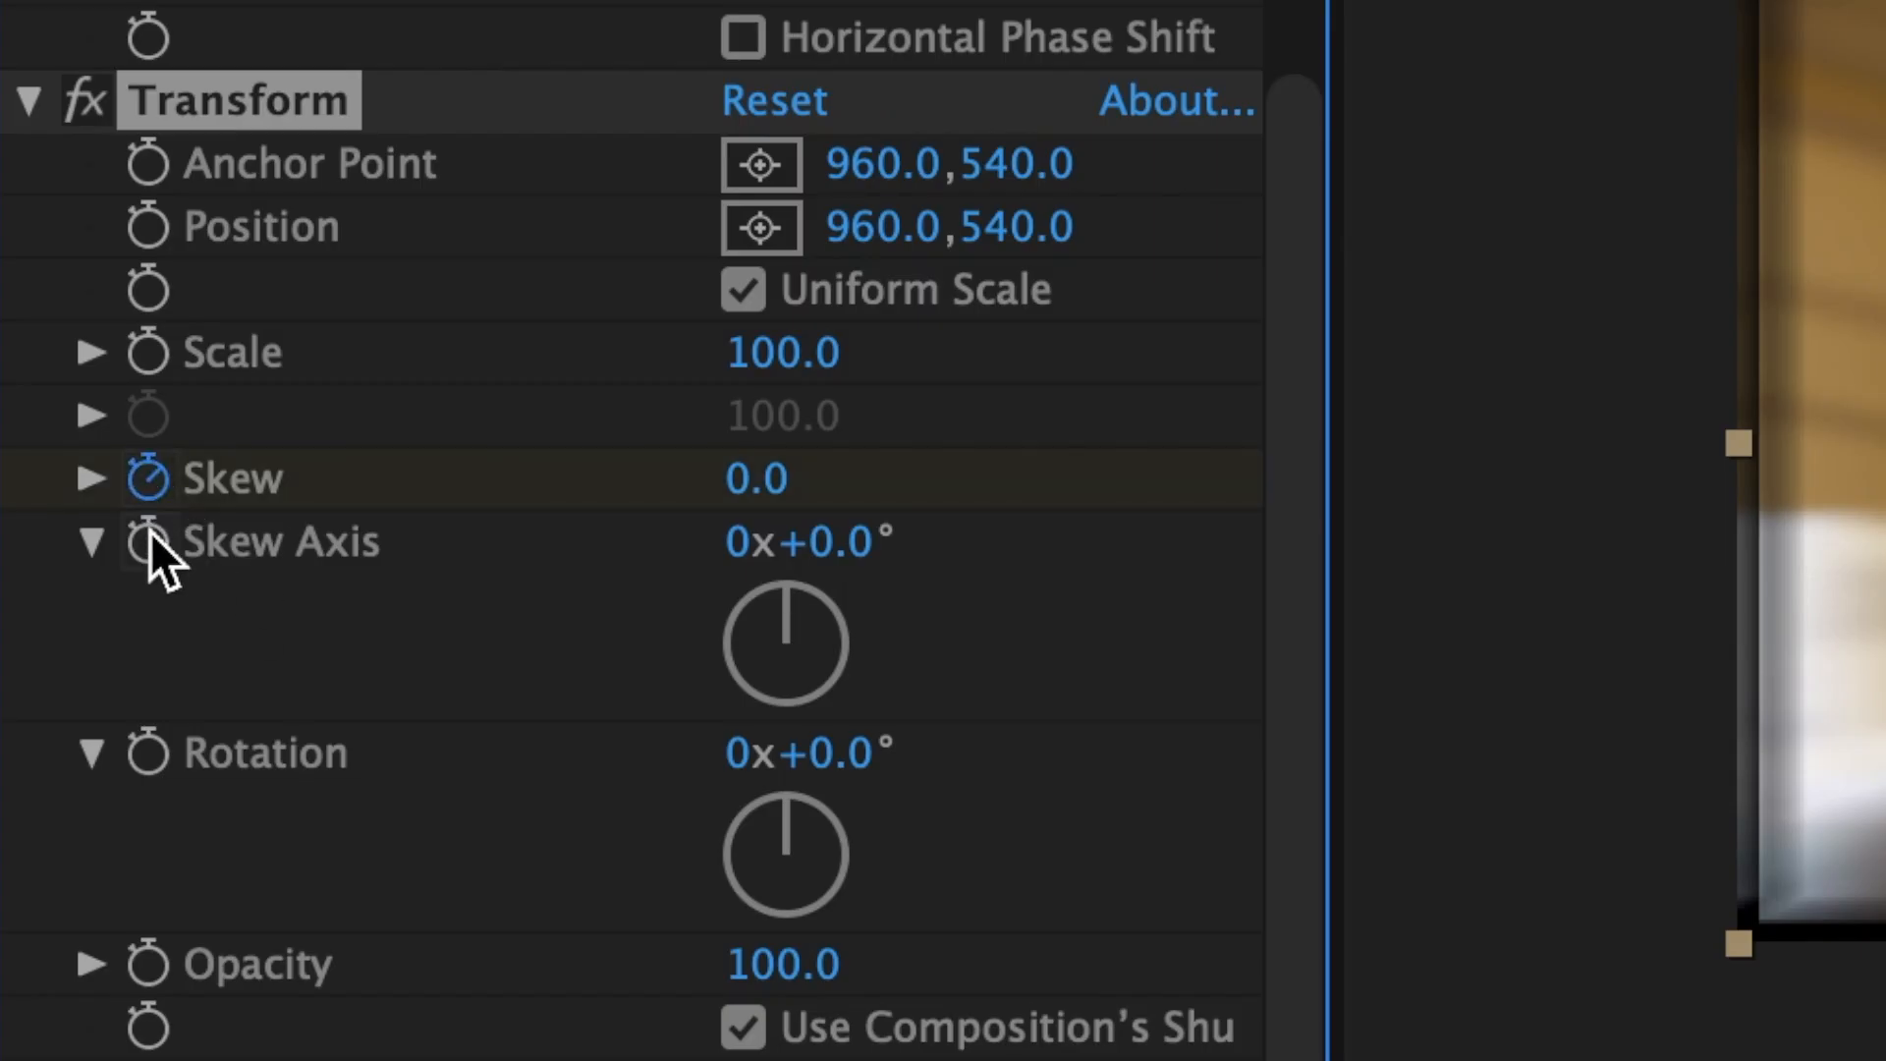
Step: Keyframe the Transform effect's Skew at 30 and Skew Axis at 55° at 0:00:00:12
{"action": "left_click", "coordinate": [762, 491]}
{"action": "type", "text": "3"}
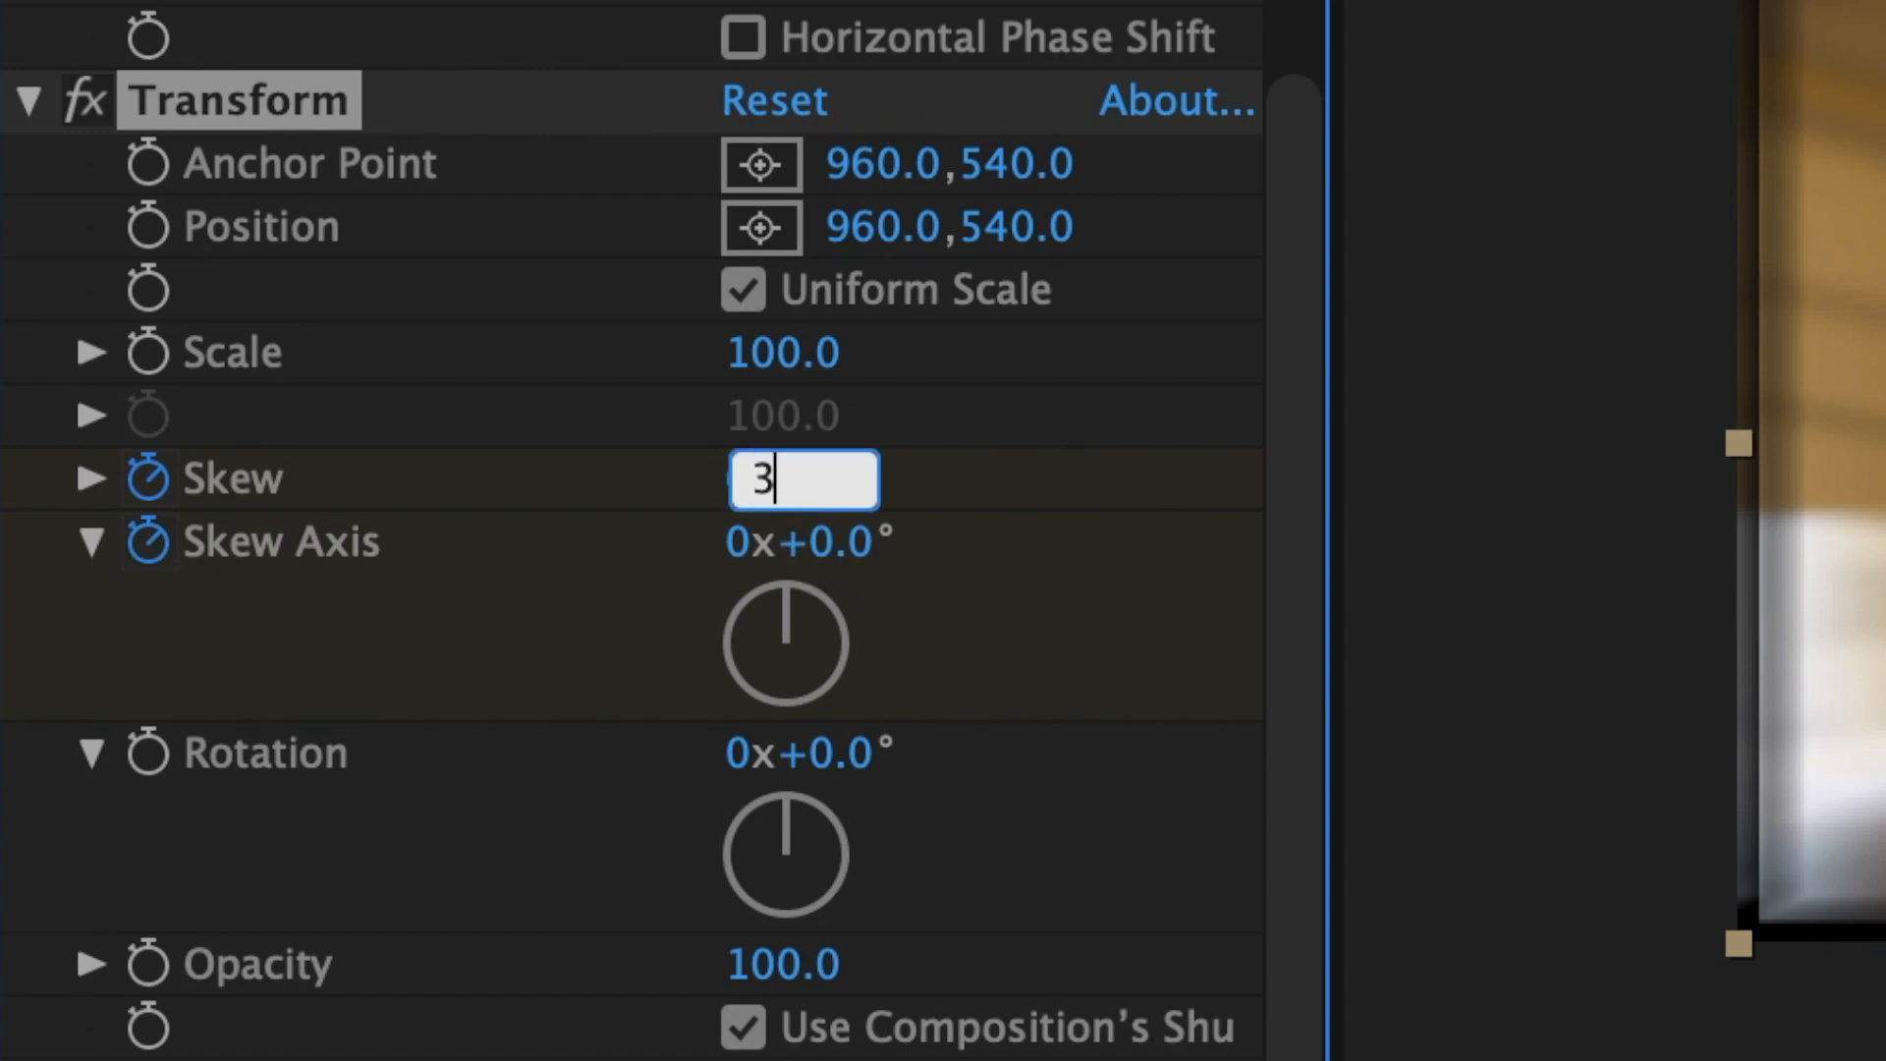
{"action": "type", "text": "0"}
{"action": "key", "text": "Return"}
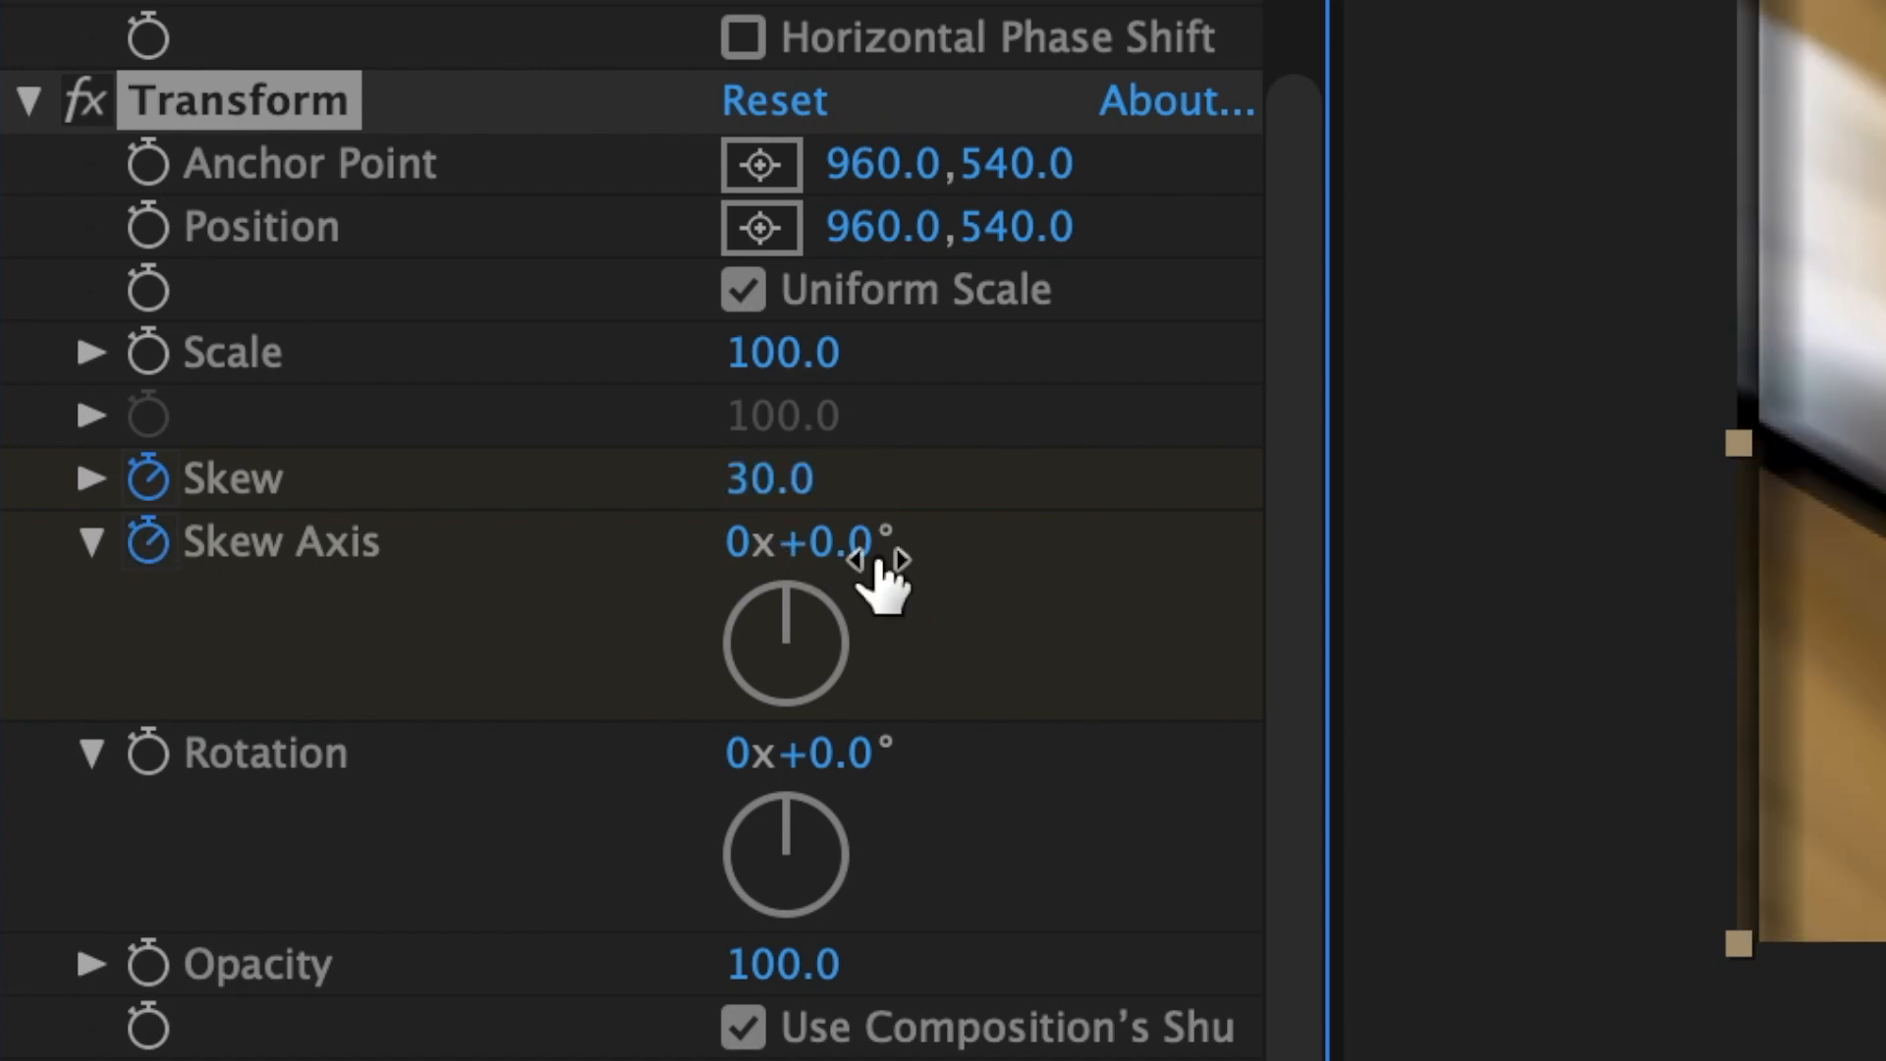
{"action": "type", "text": "55"}
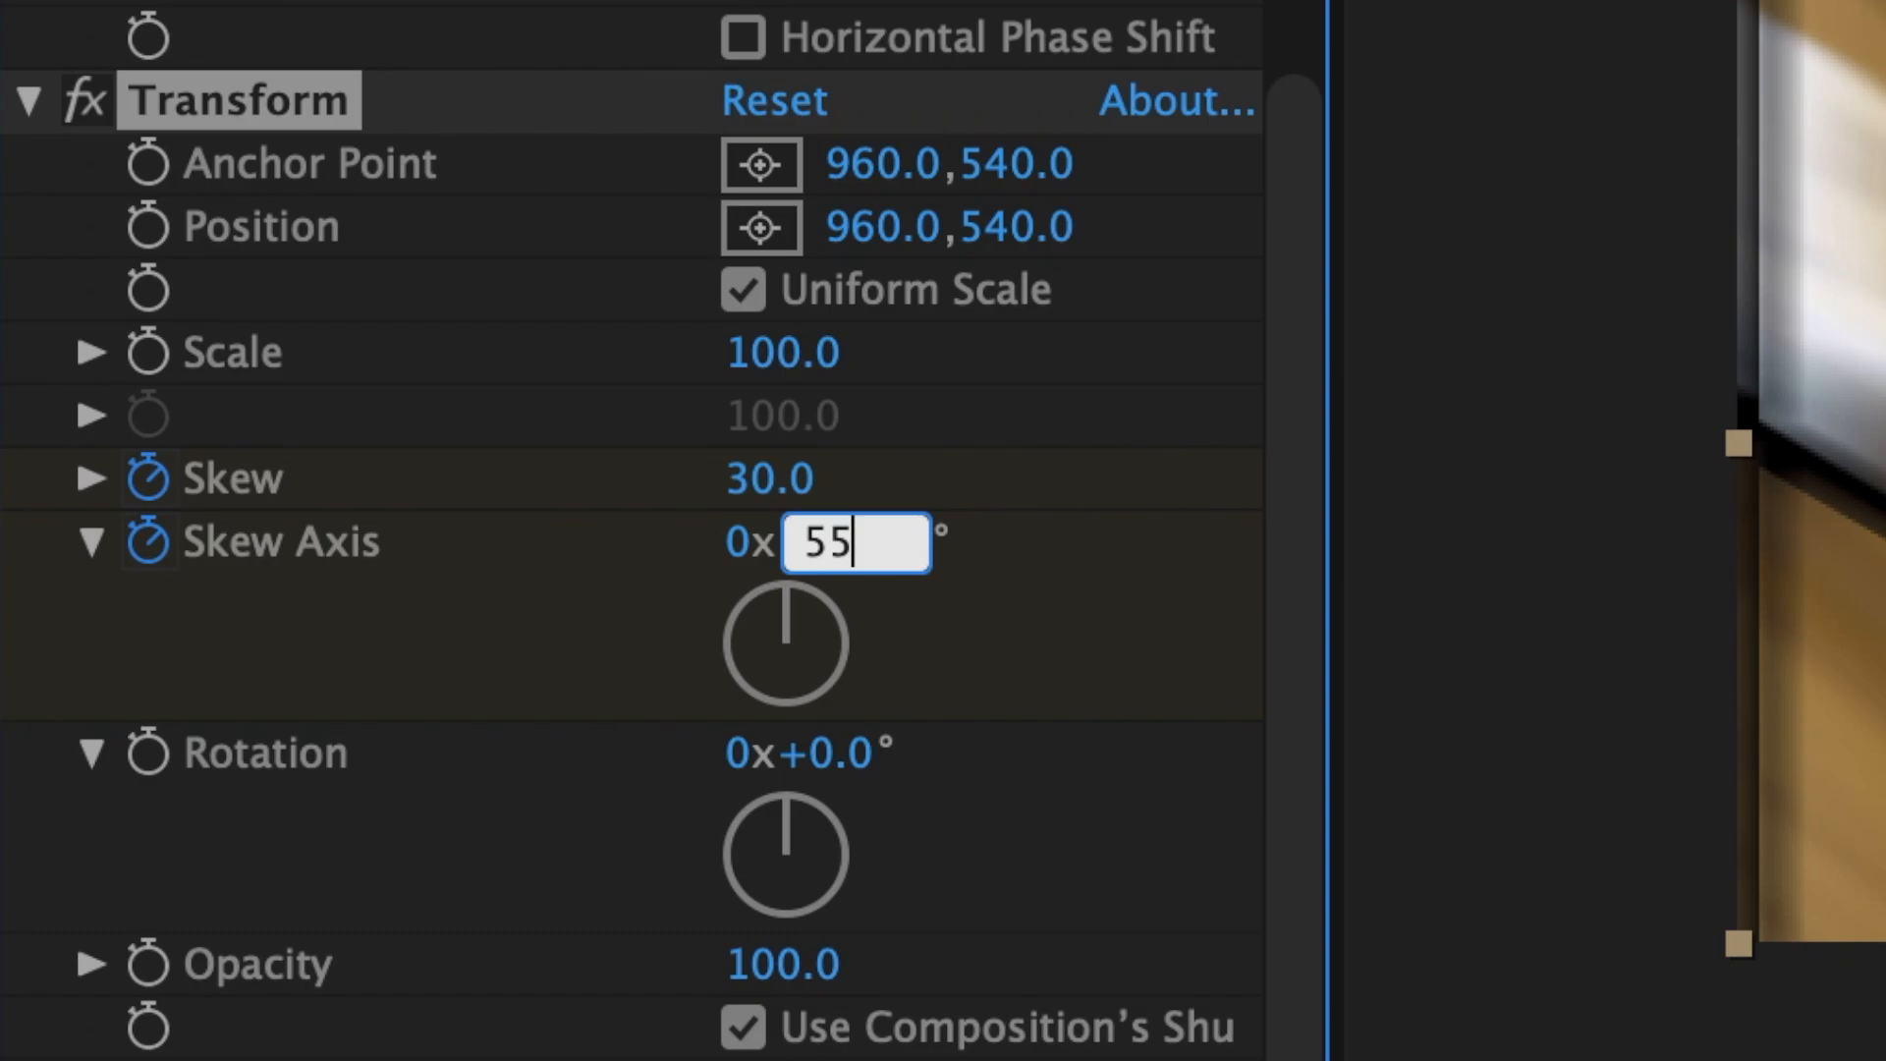
{"action": "key", "text": "Return"}
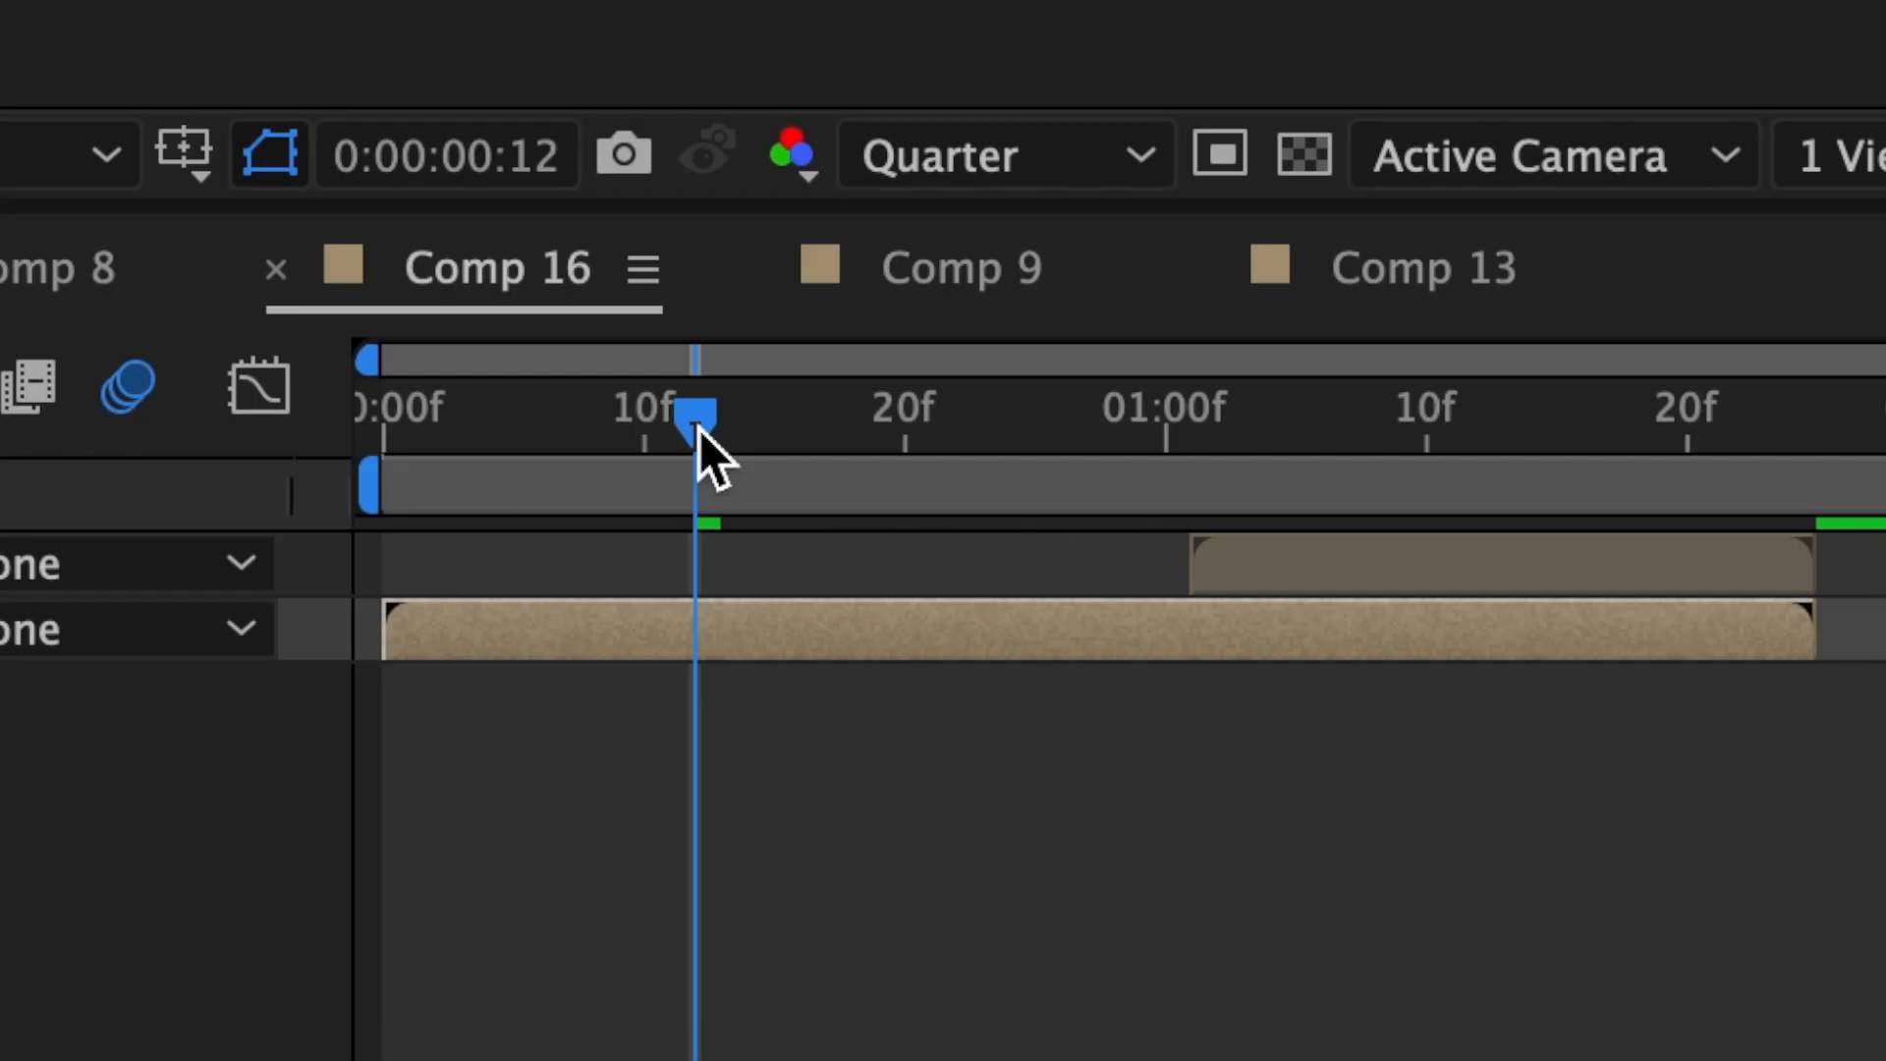
Step: Keyframe the Transform effect's Skew and Skew Axis at 0 at 0:00:00:29
{"action": "left_click_drag", "start_coordinate": [699, 428], "coordinate": [1127, 479]}
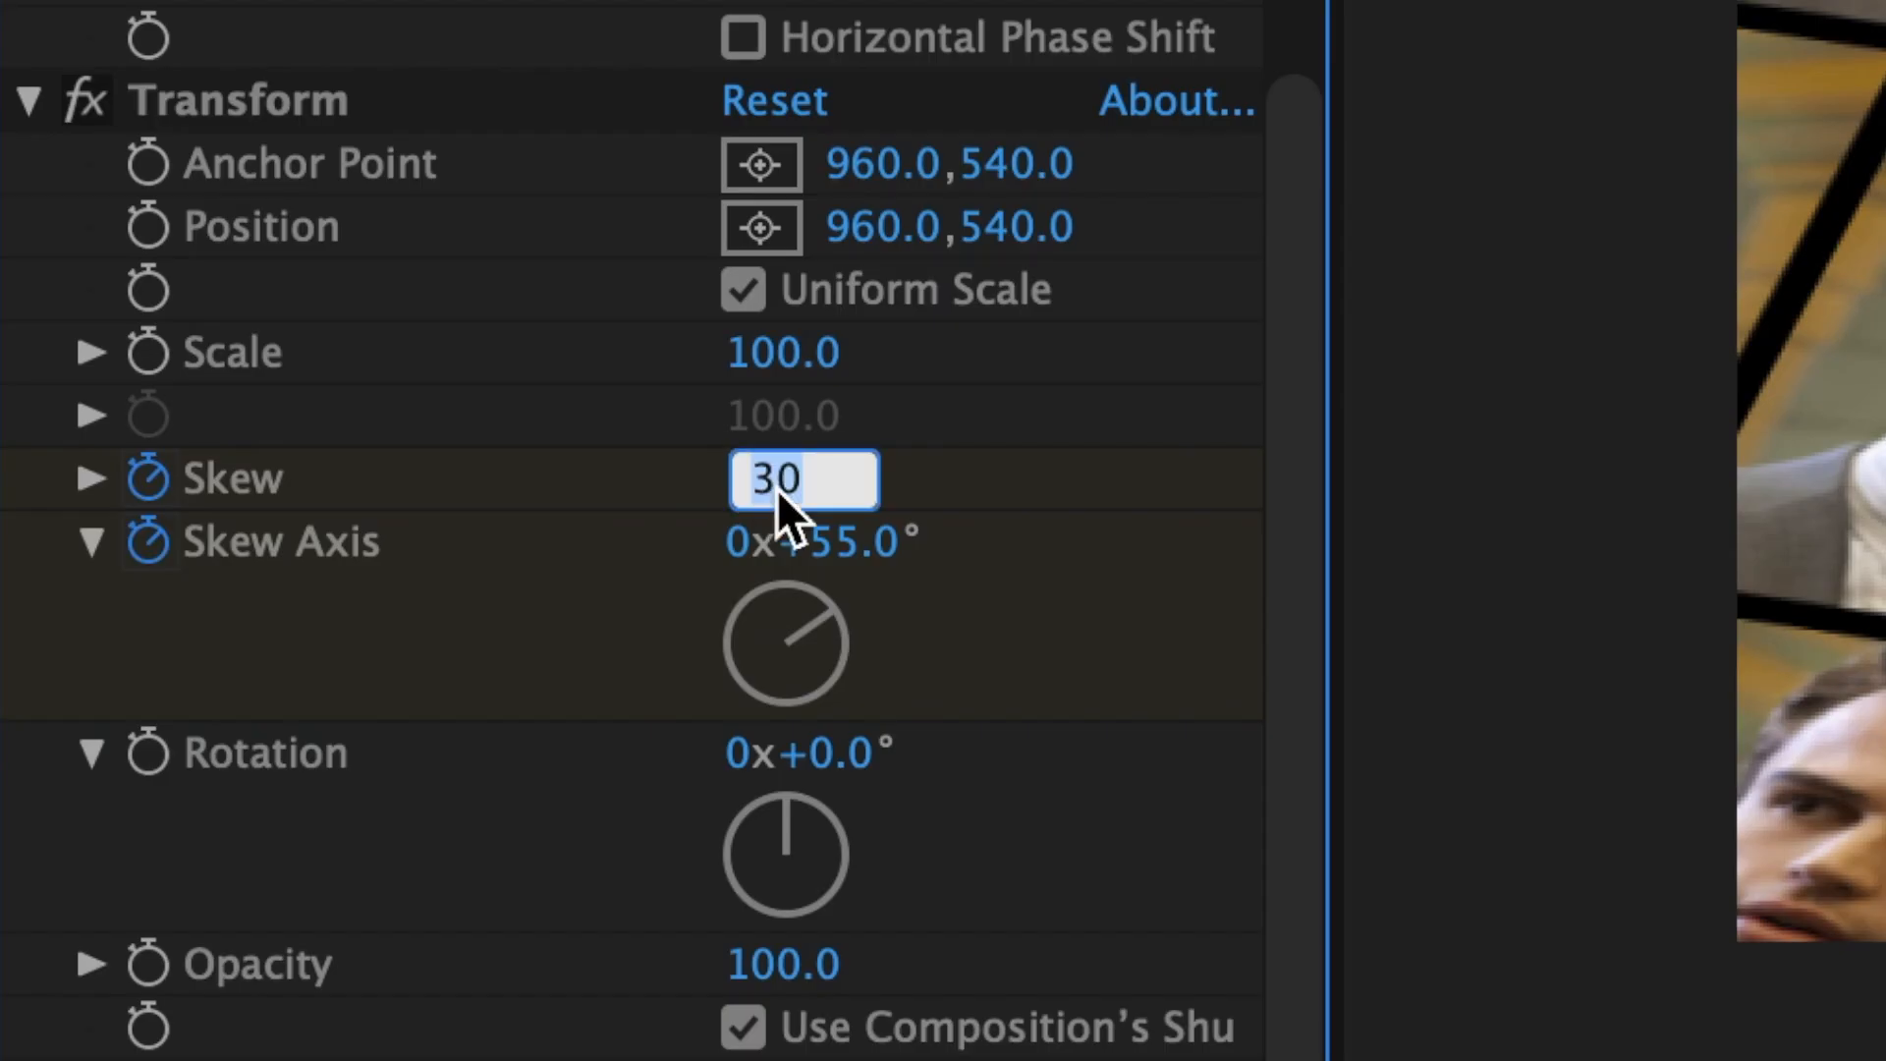
{"action": "type", "text": "0"}
{"action": "key", "text": "Return"}
{"action": "left_click", "coordinate": [870, 550]}
{"action": "type", "text": "0"}
{"action": "key", "text": "Return"}
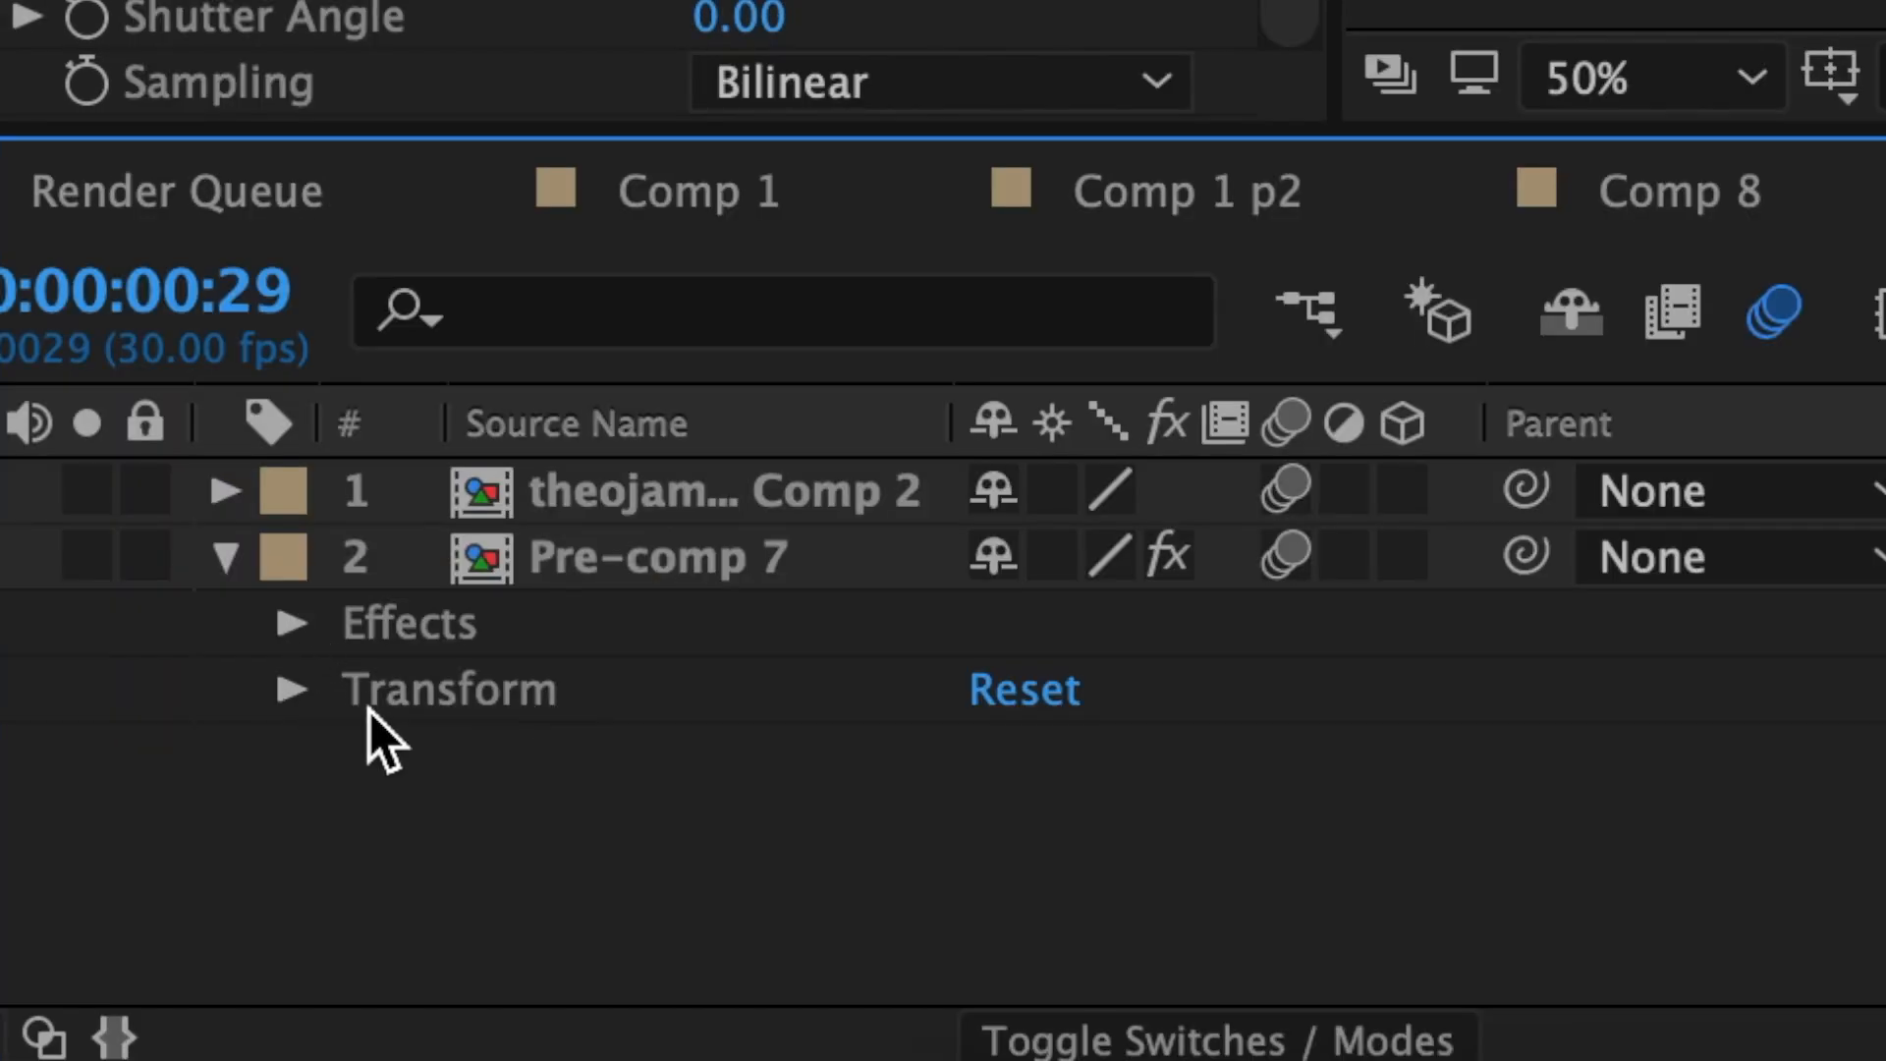
Step: Apply Easy Ease to all Skew and Skew Axis keyframes of Pre-comp 7 and show their curves in the graph editor
{"action": "left_click", "coordinate": [294, 693]}
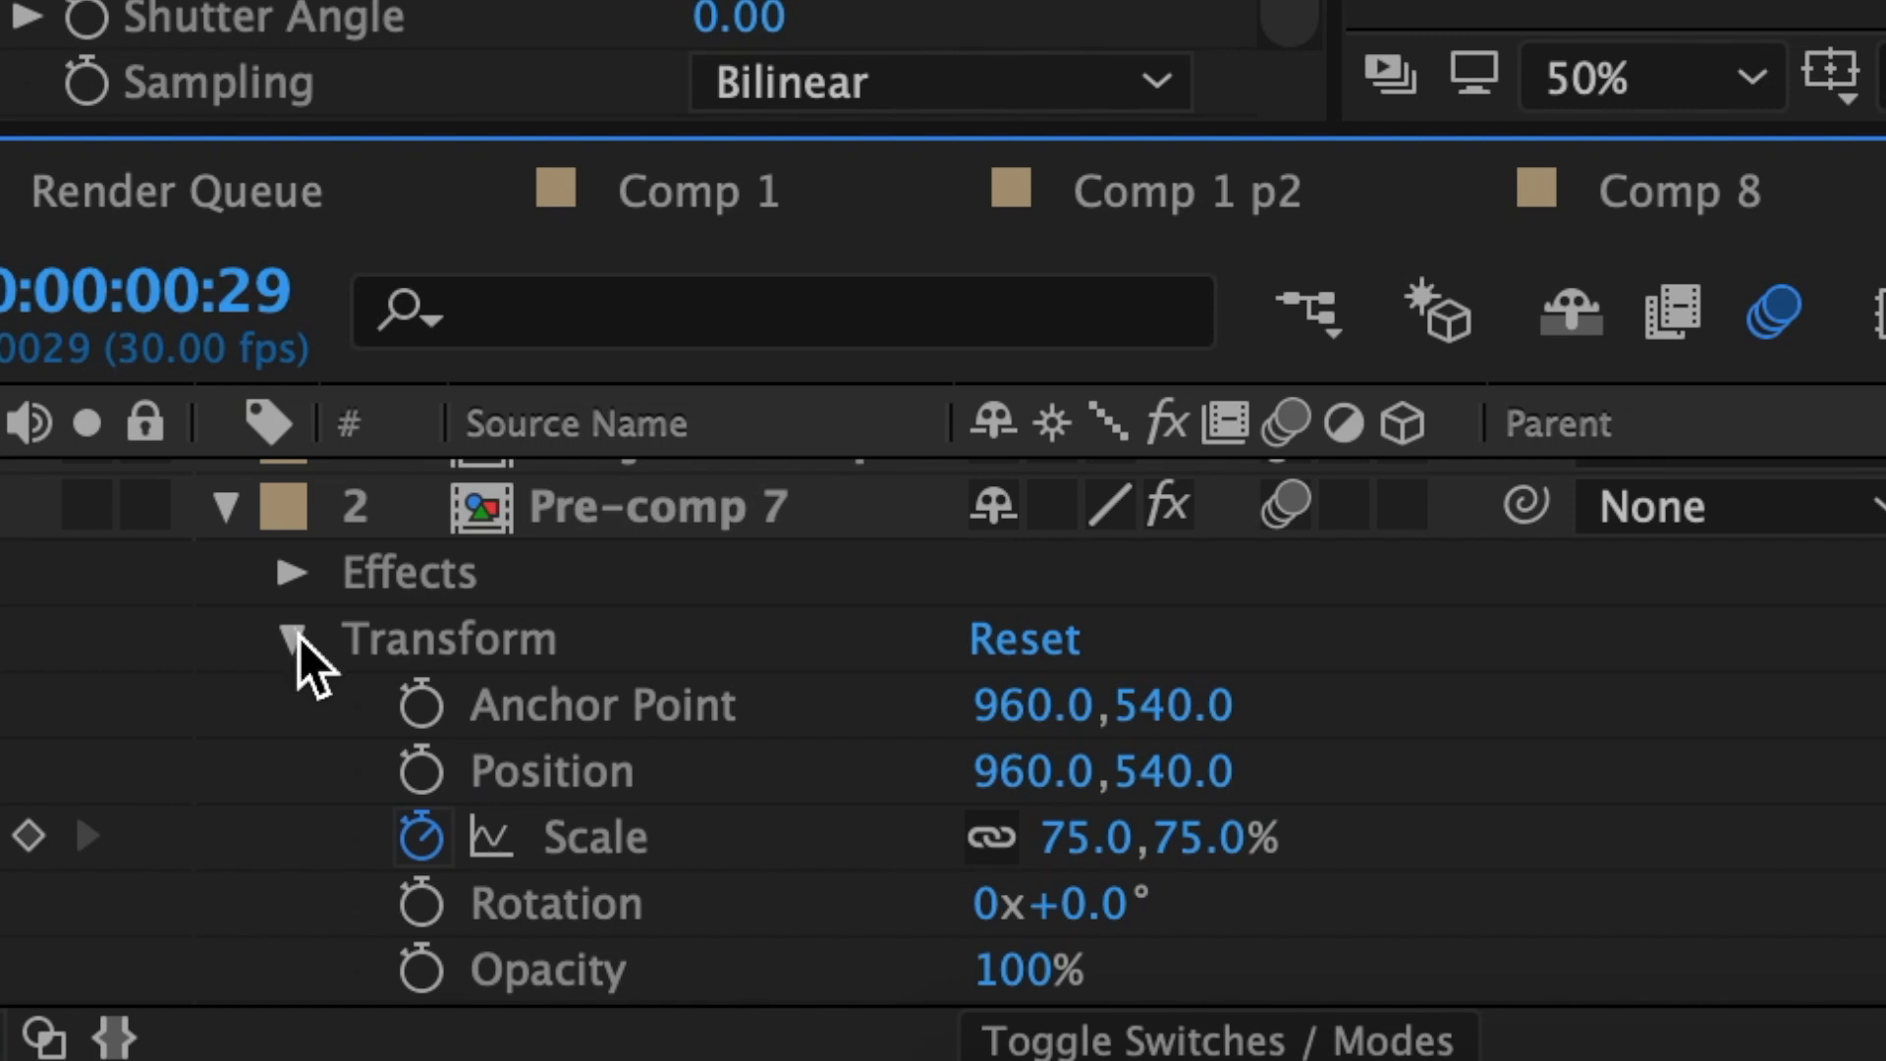
{"action": "left_click", "coordinate": [295, 636]}
{"action": "left_click", "coordinate": [292, 623]}
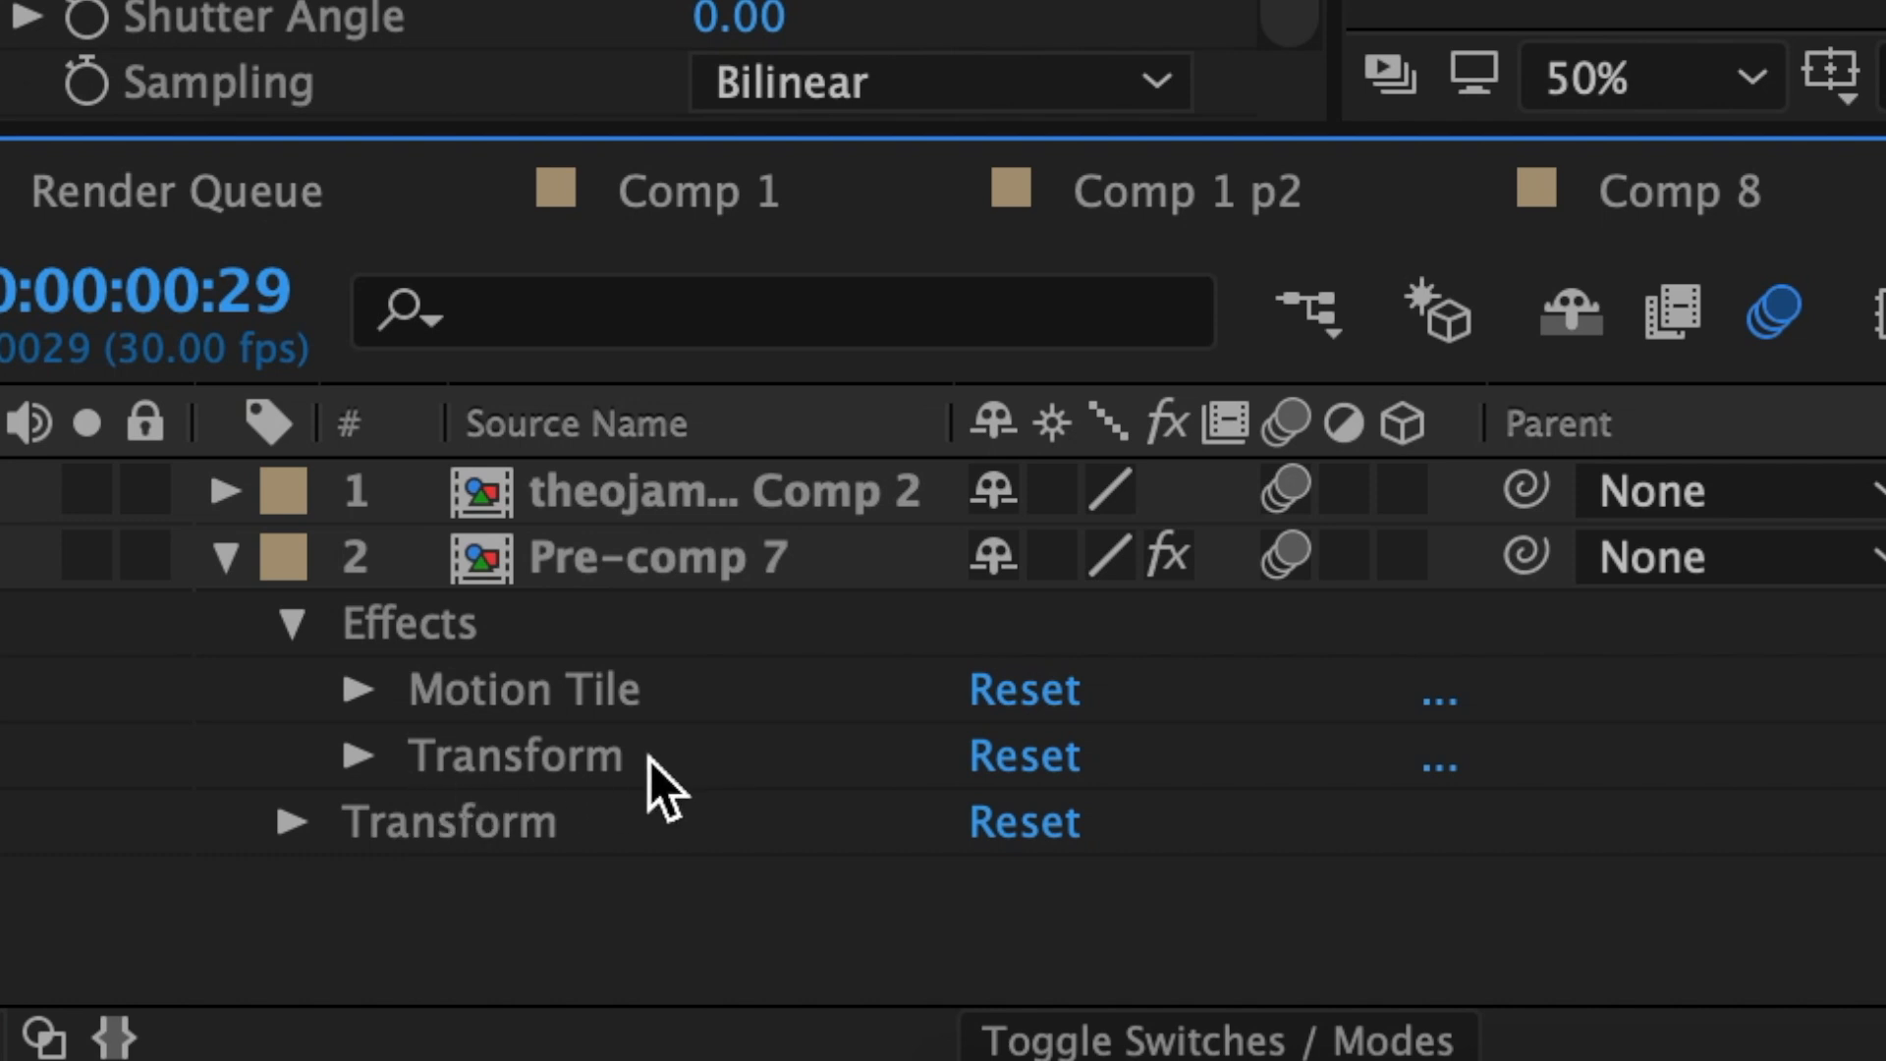
{"action": "left_click", "coordinate": [358, 757]}
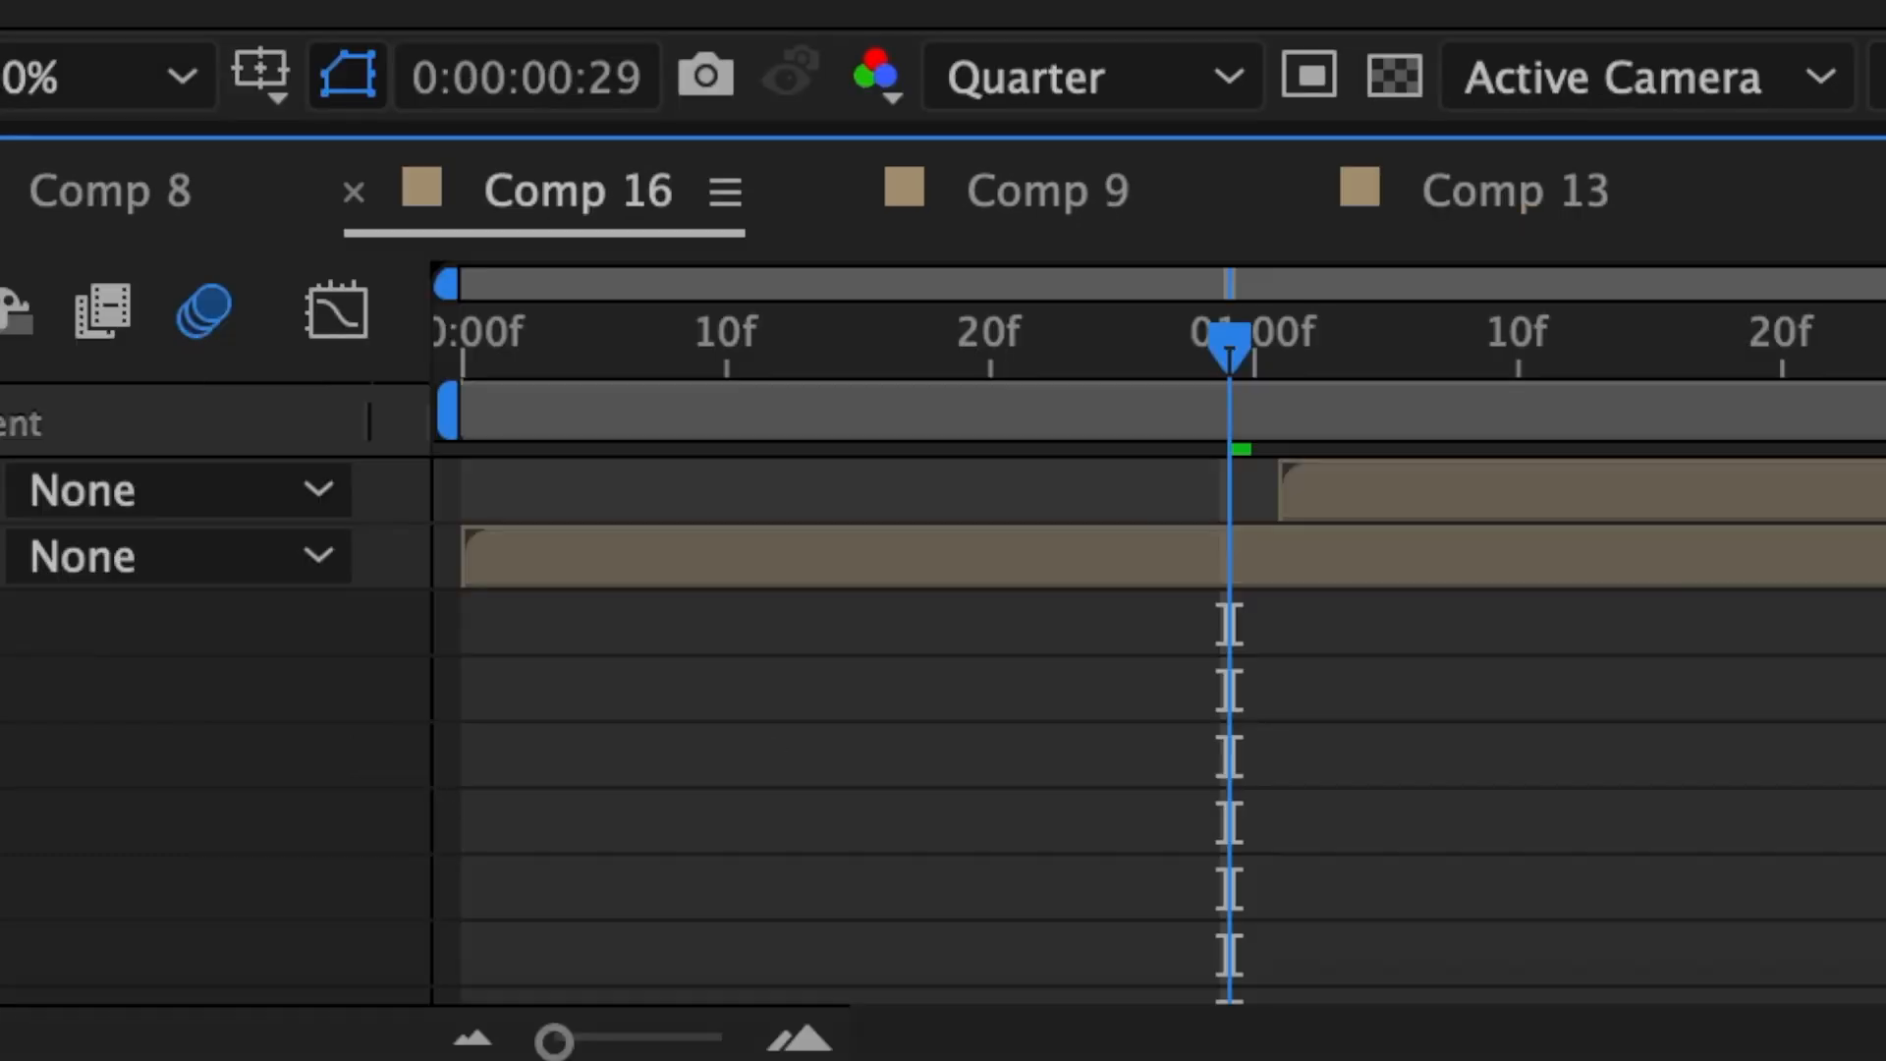
{"action": "scroll", "coordinate": [1276, 754], "scroll_direction": "down", "scroll_amount": 5}
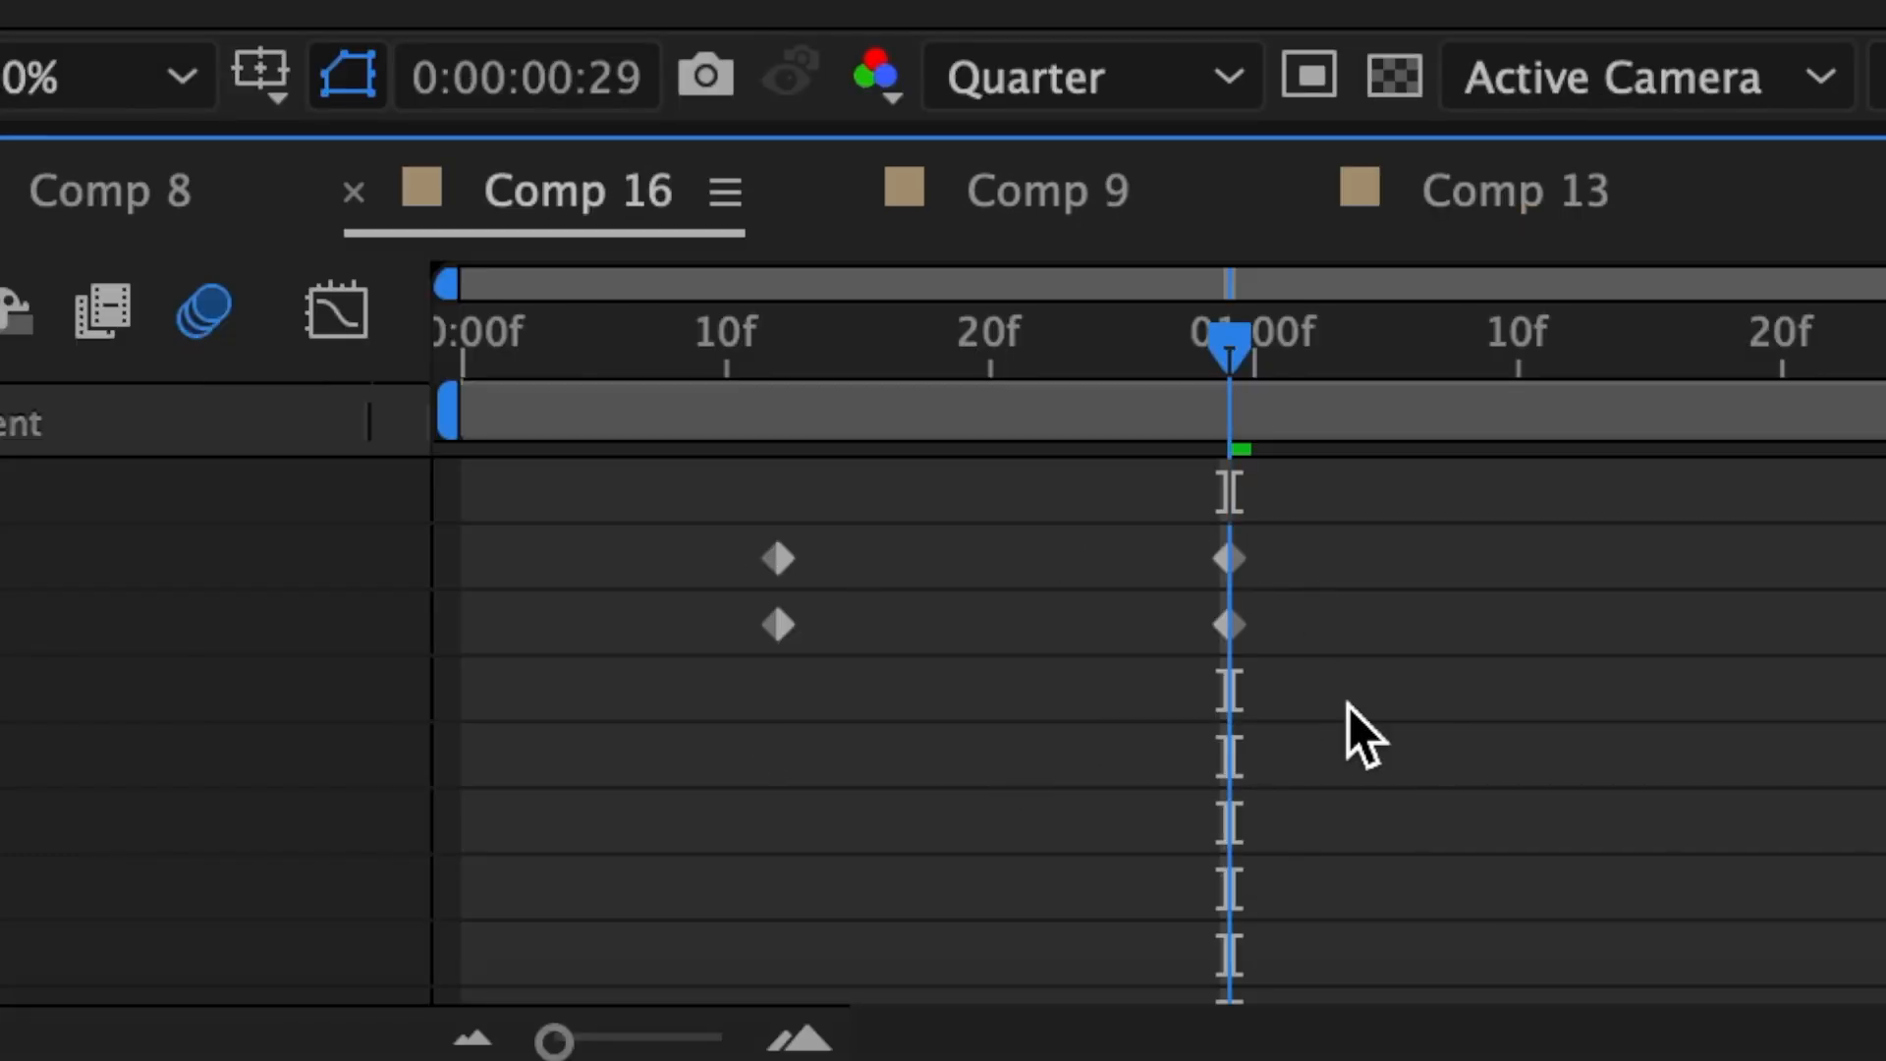
{"action": "left_click_drag", "start_coordinate": [1345, 703], "coordinate": [715, 535]}
{"action": "right_click", "coordinate": [778, 623]}
{"action": "mouse_move", "coordinate": [1004, 1037]}
{"action": "left_click", "coordinate": [1306, 860]}
{"action": "left_click", "coordinate": [337, 313]}
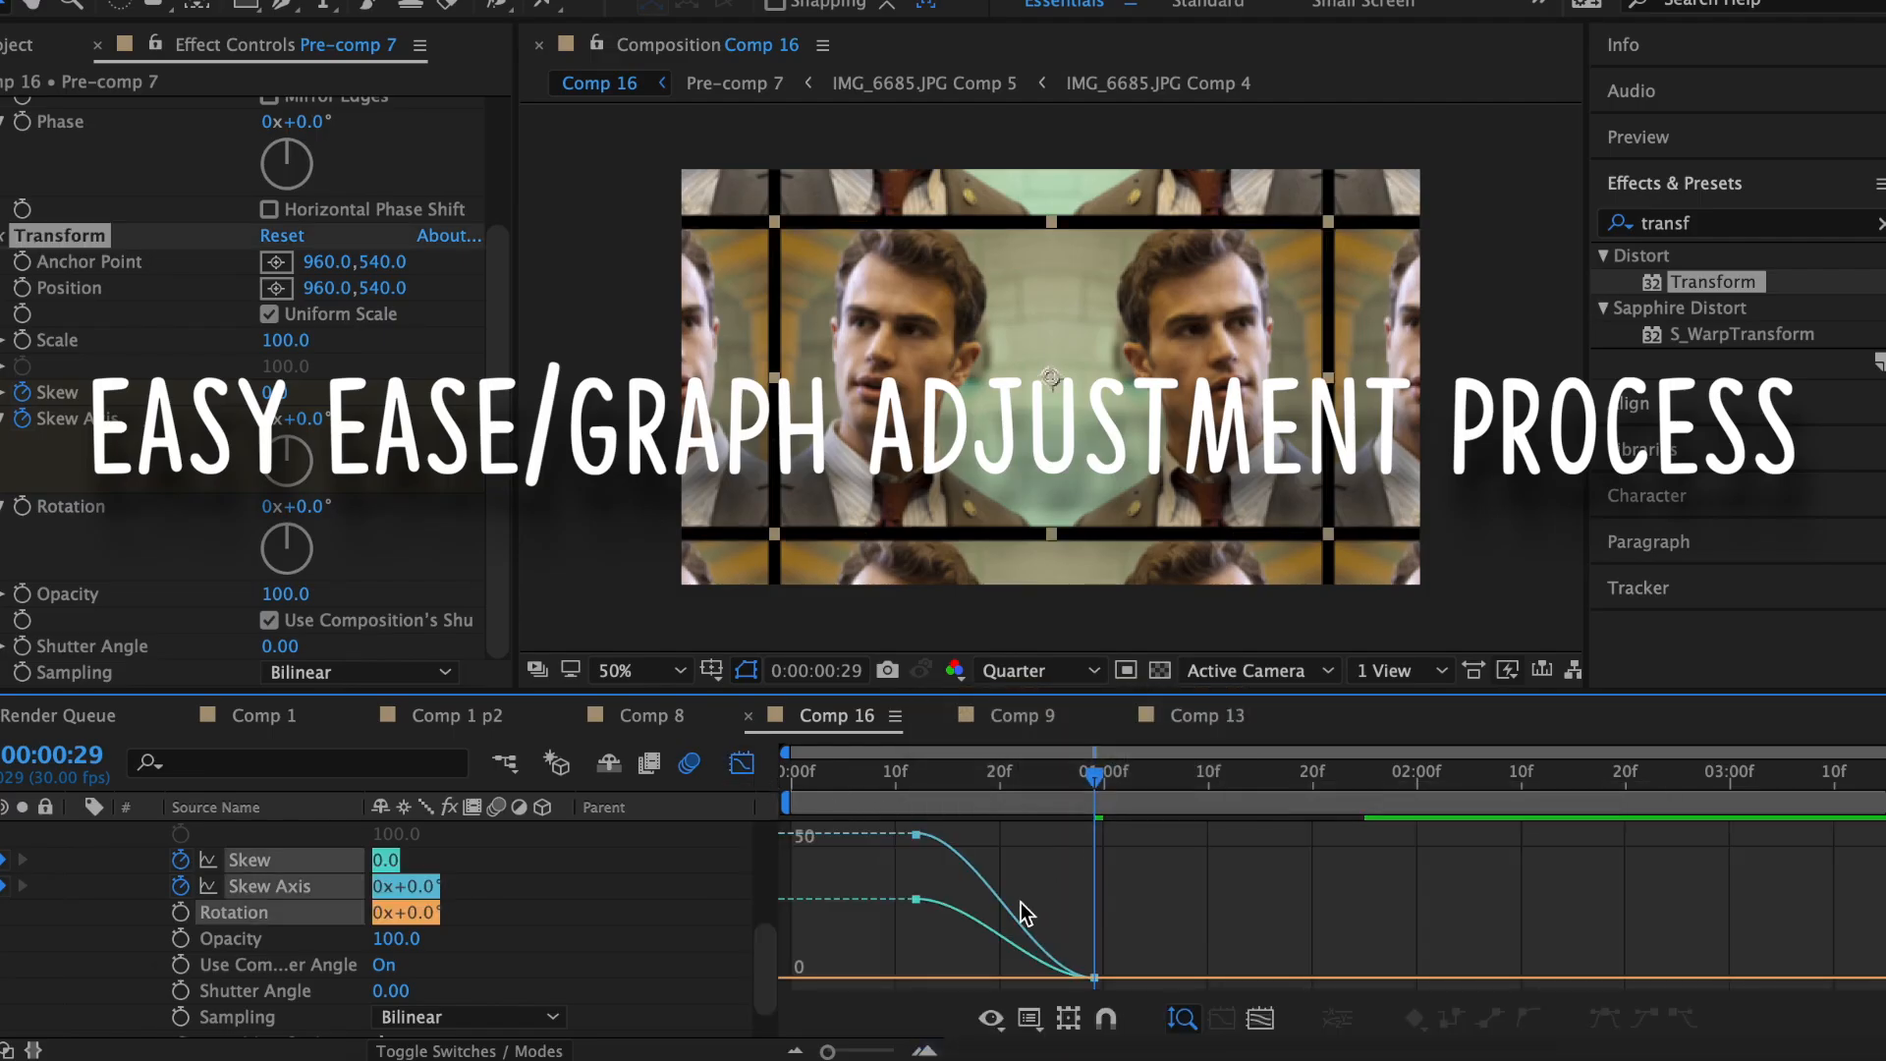
Step: Reshape the Skew and Skew Axis curves to drop steeply at first with a long ease into the second keyframes
{"action": "left_click", "coordinate": [952, 905]}
{"action": "left_click_drag", "start_coordinate": [974, 901], "coordinate": [883, 941]}
{"action": "left_click_drag", "start_coordinate": [1033, 977], "coordinate": [962, 979]}
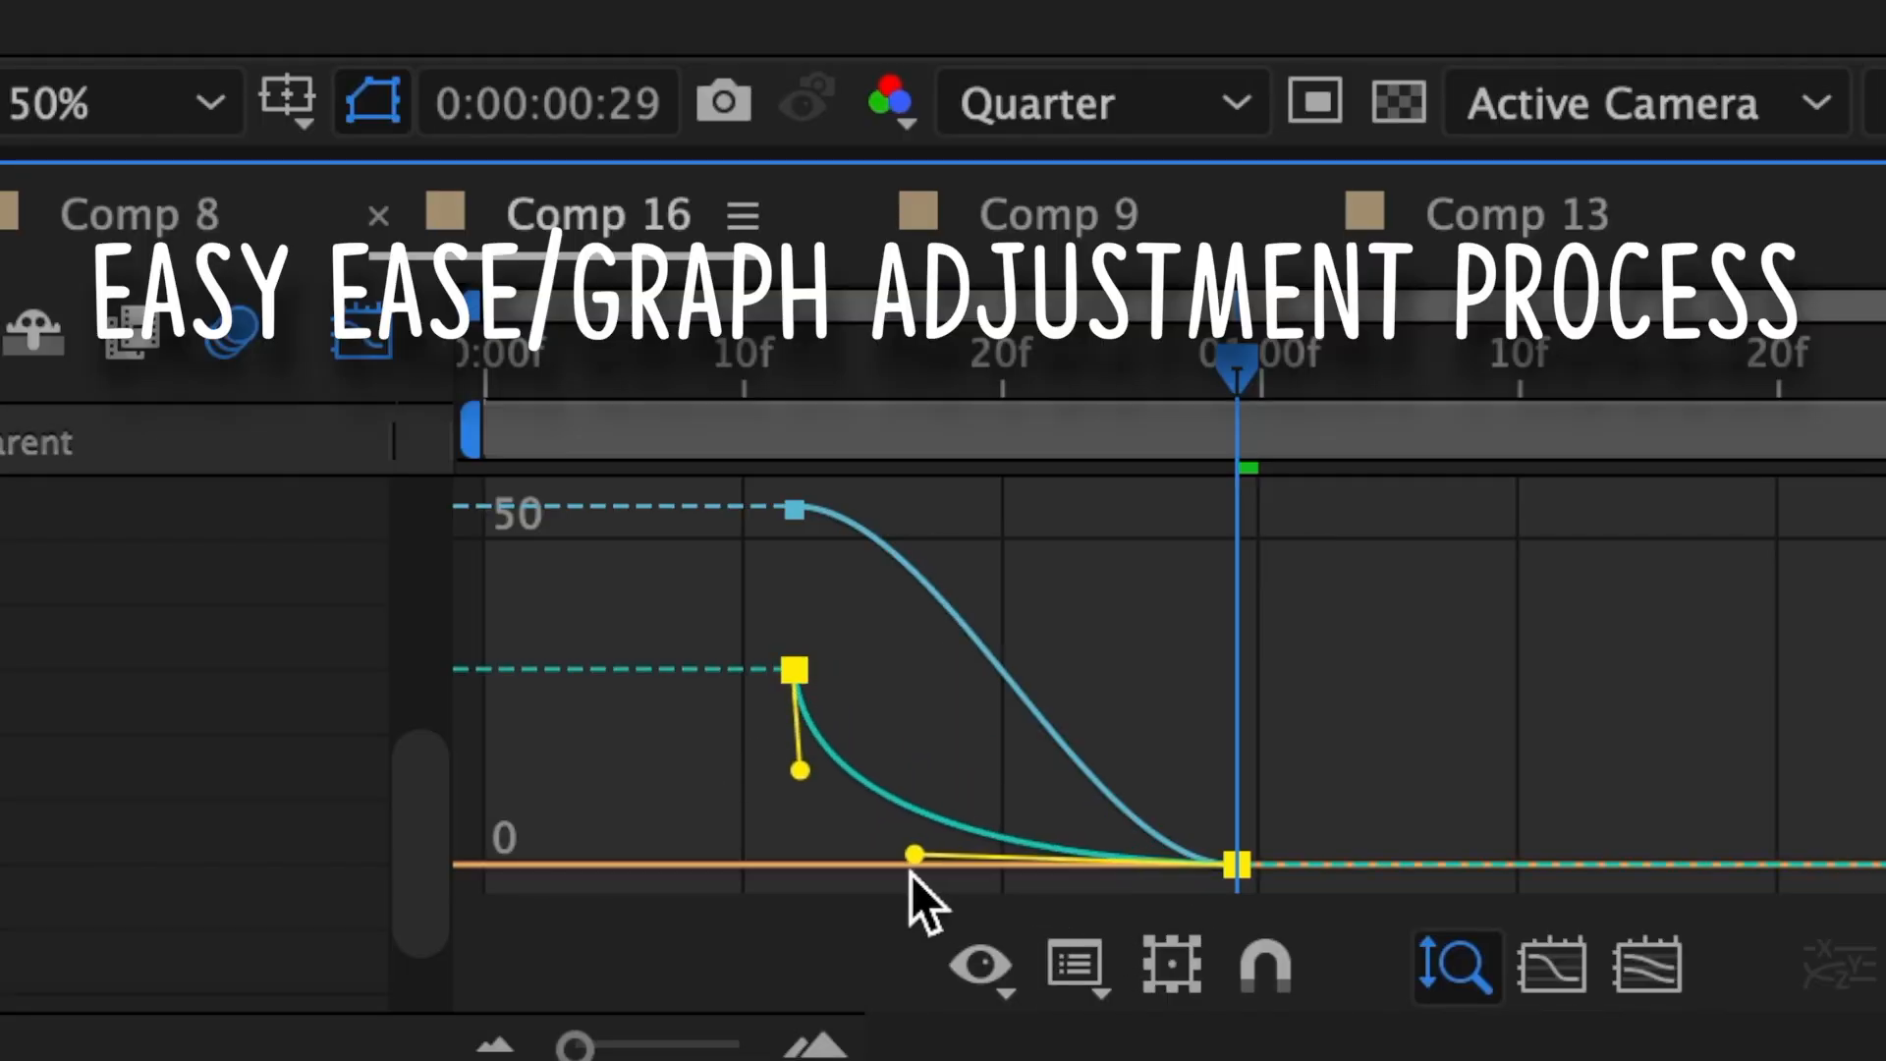
{"action": "left_click_drag", "start_coordinate": [910, 871], "coordinate": [936, 871]}
{"action": "left_click", "coordinate": [943, 601]}
{"action": "left_click_drag", "start_coordinate": [942, 506], "coordinate": [724, 743]}
{"action": "mouse_move", "coordinate": [1229, 865]}
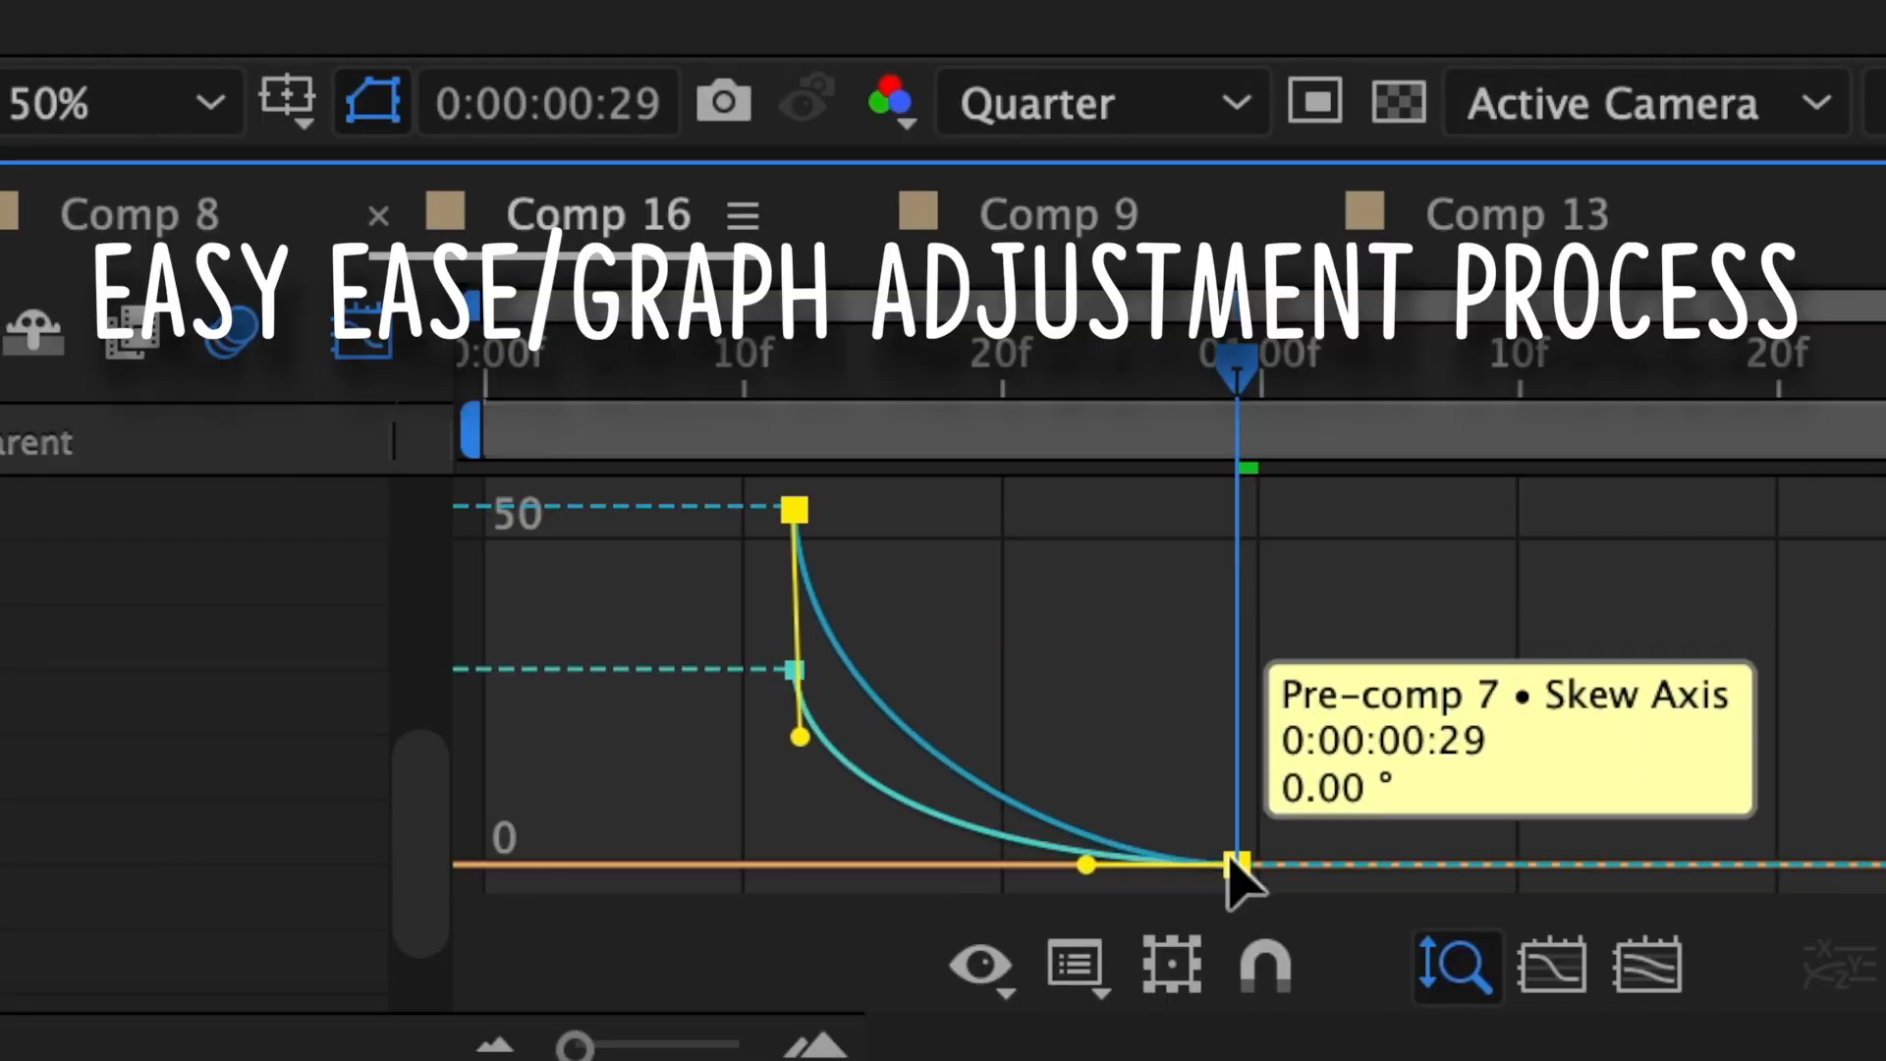
{"action": "left_click_drag", "start_coordinate": [1086, 864], "coordinate": [909, 864]}
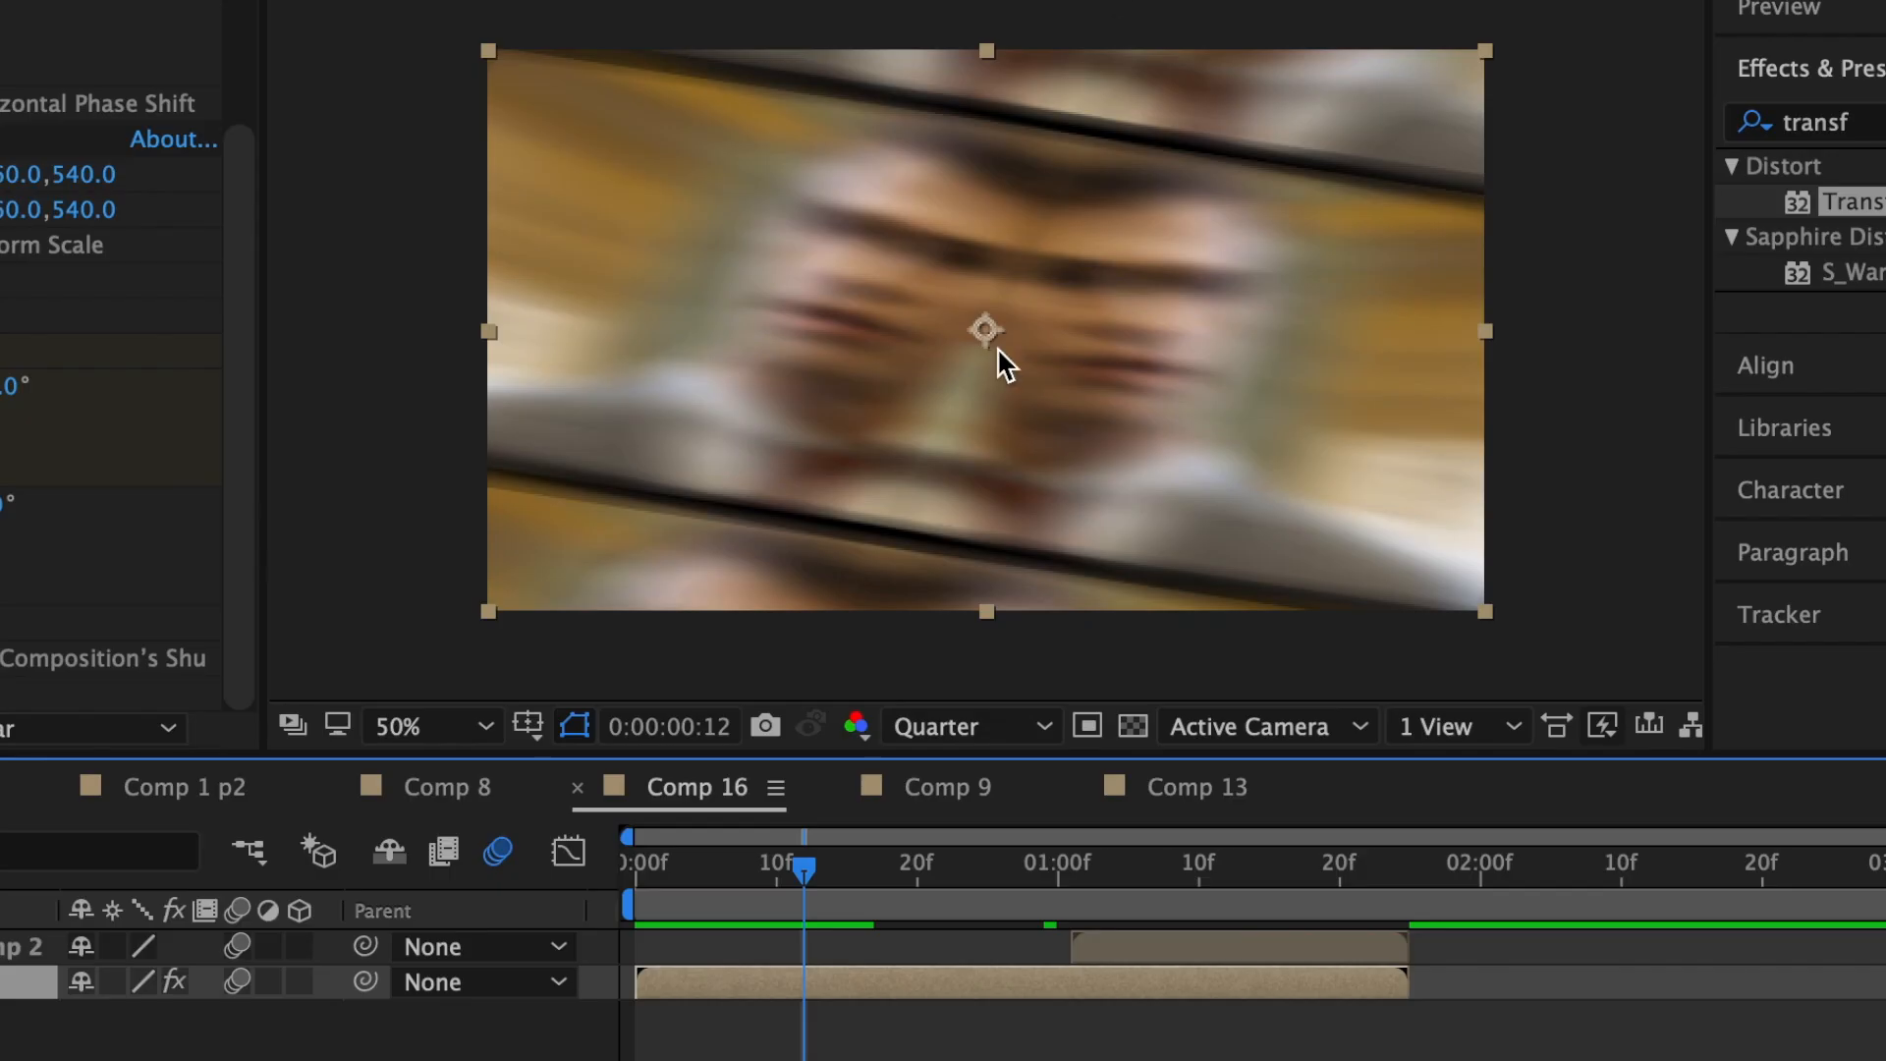
Step: Set the Transform effect's Skew and Skew Axis to 0 at 0:00:00:11, one frame before the skewed keyframes
{"action": "left_click_drag", "start_coordinate": [803, 876], "coordinate": [793, 877]}
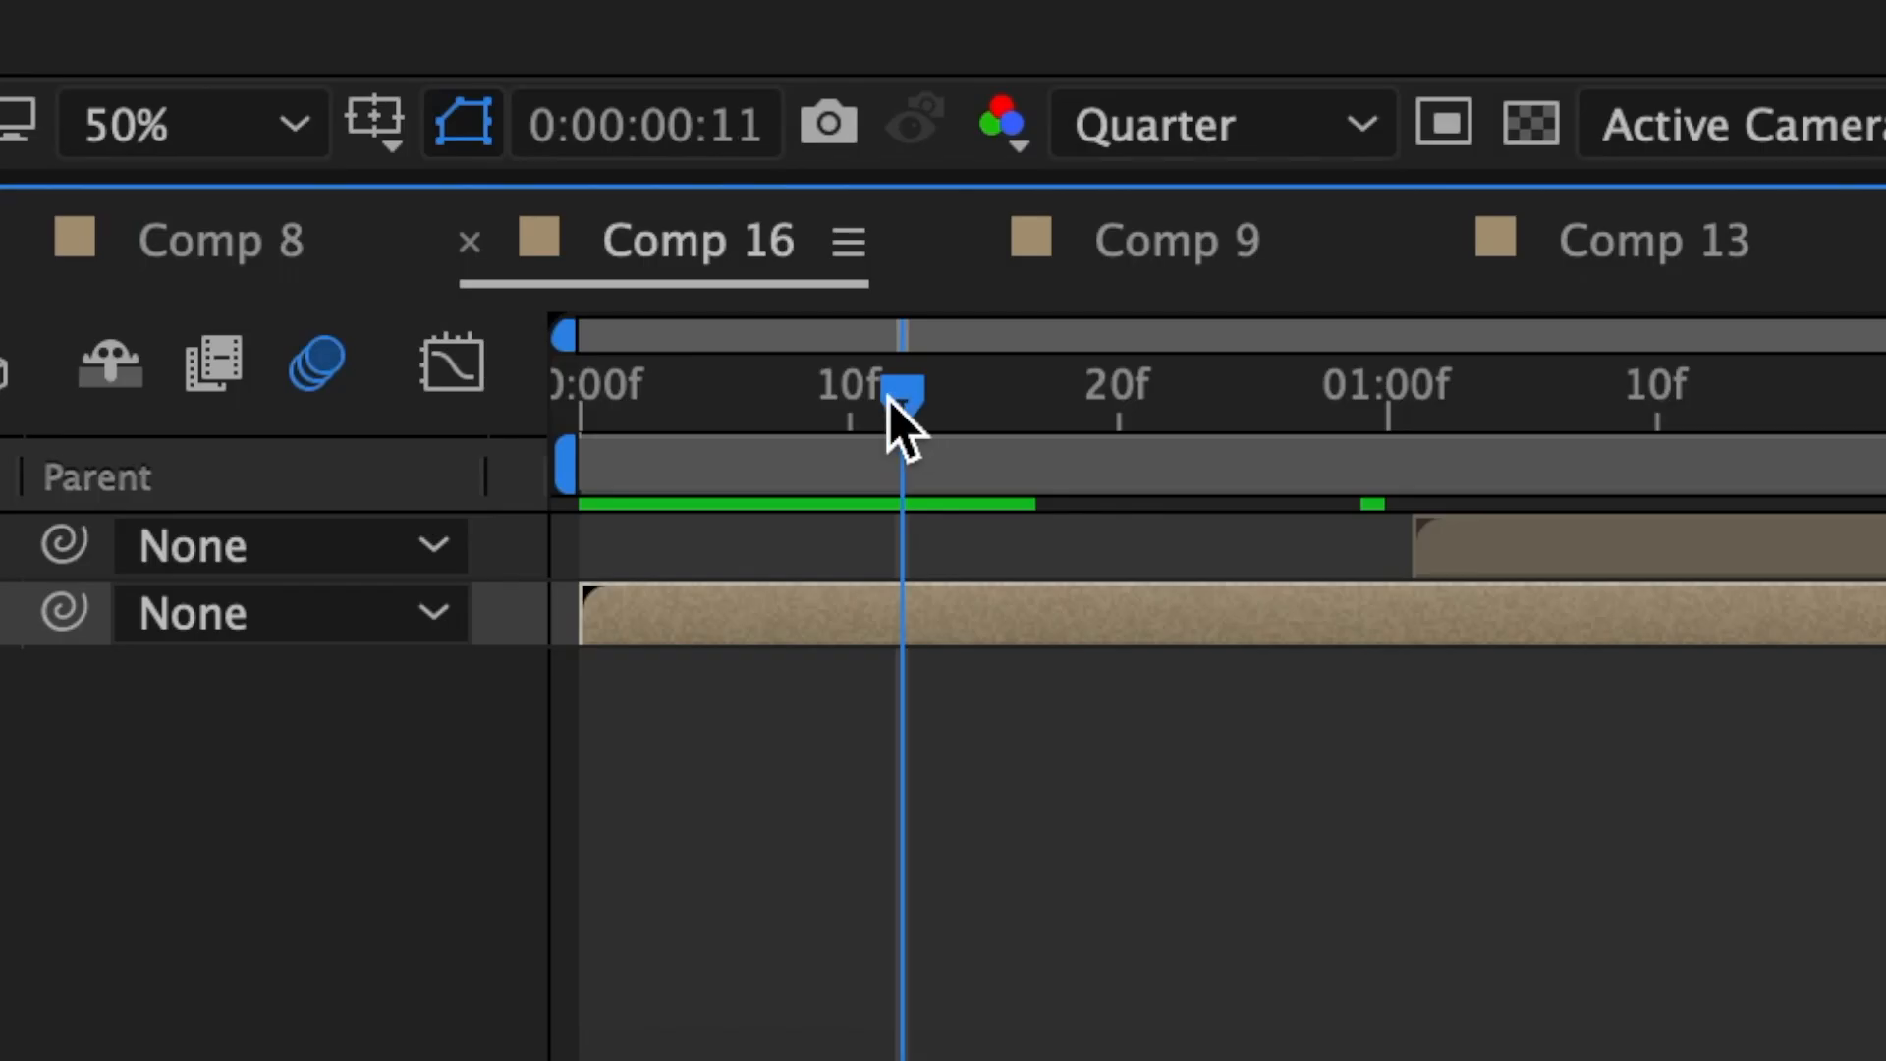
{"action": "left_click_drag", "start_coordinate": [897, 421], "coordinate": [889, 421]}
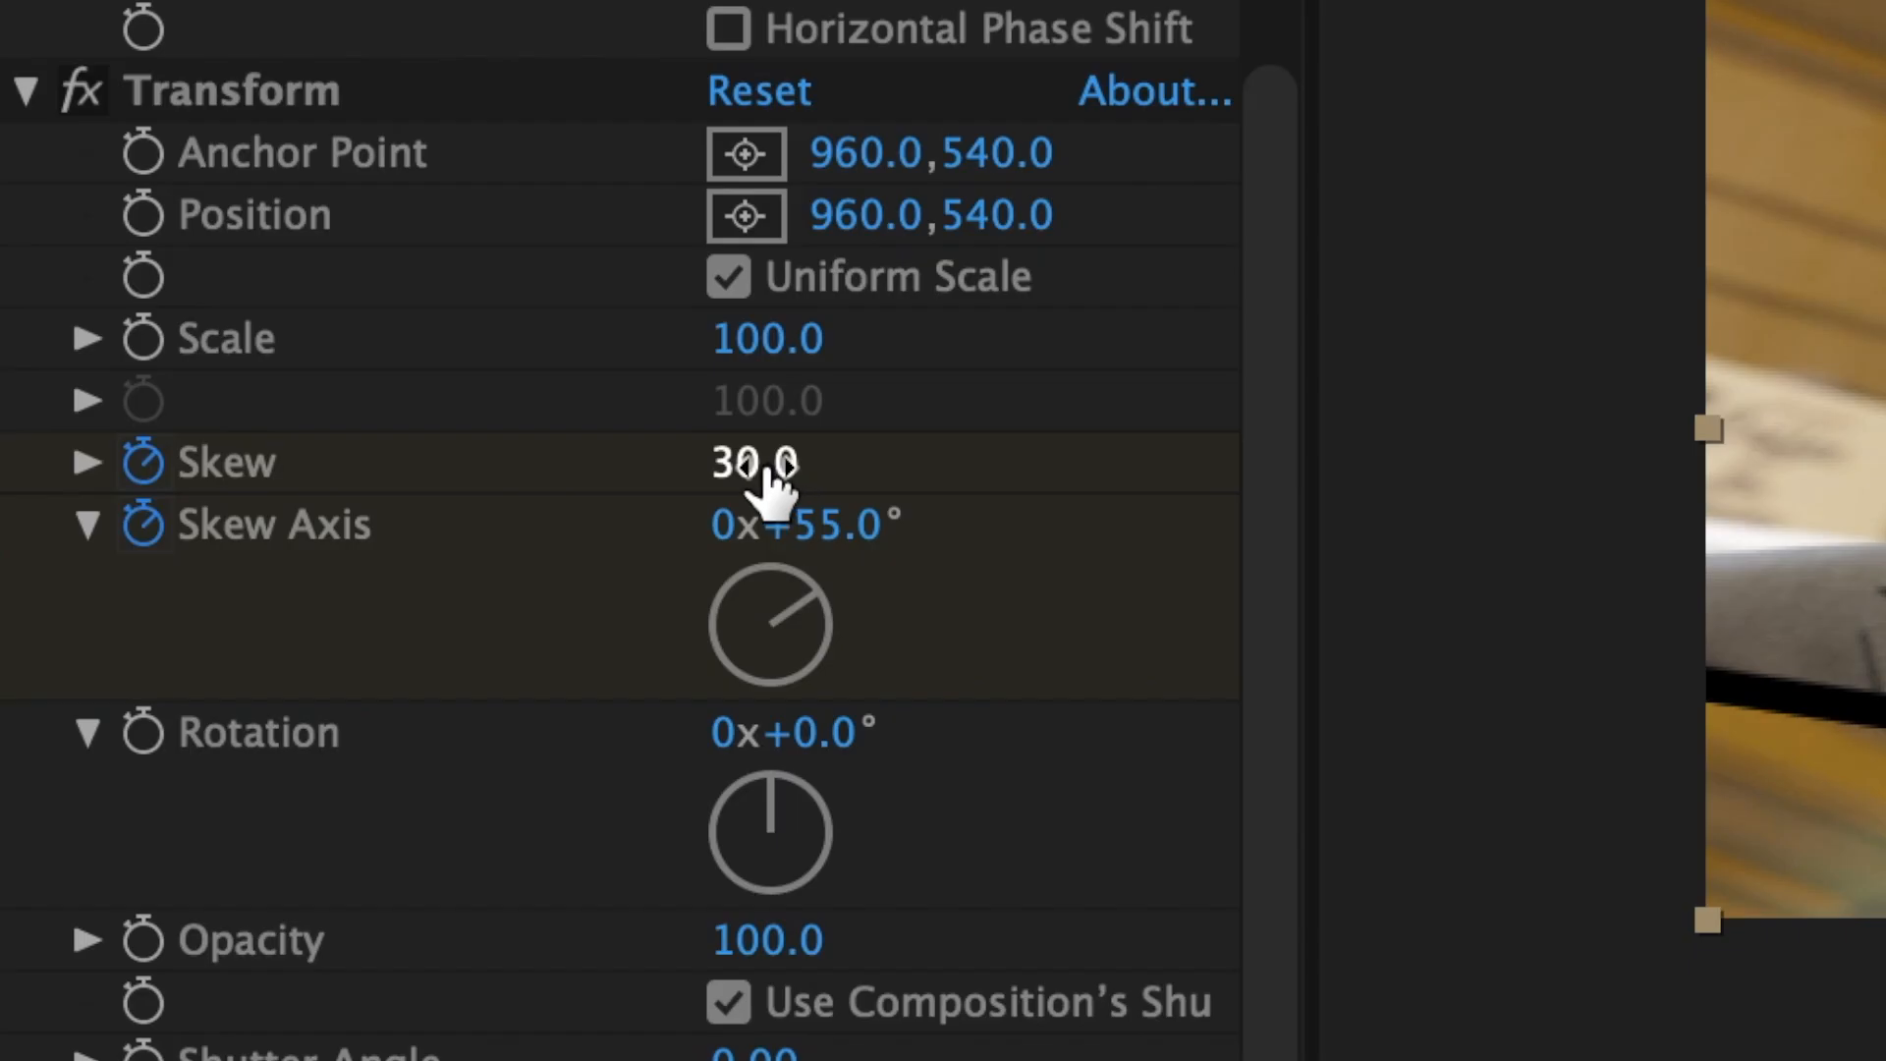
{"action": "left_click", "coordinate": [768, 472]}
{"action": "type", "text": "0"}
{"action": "key", "text": "Return"}
{"action": "left_click", "coordinate": [845, 531]}
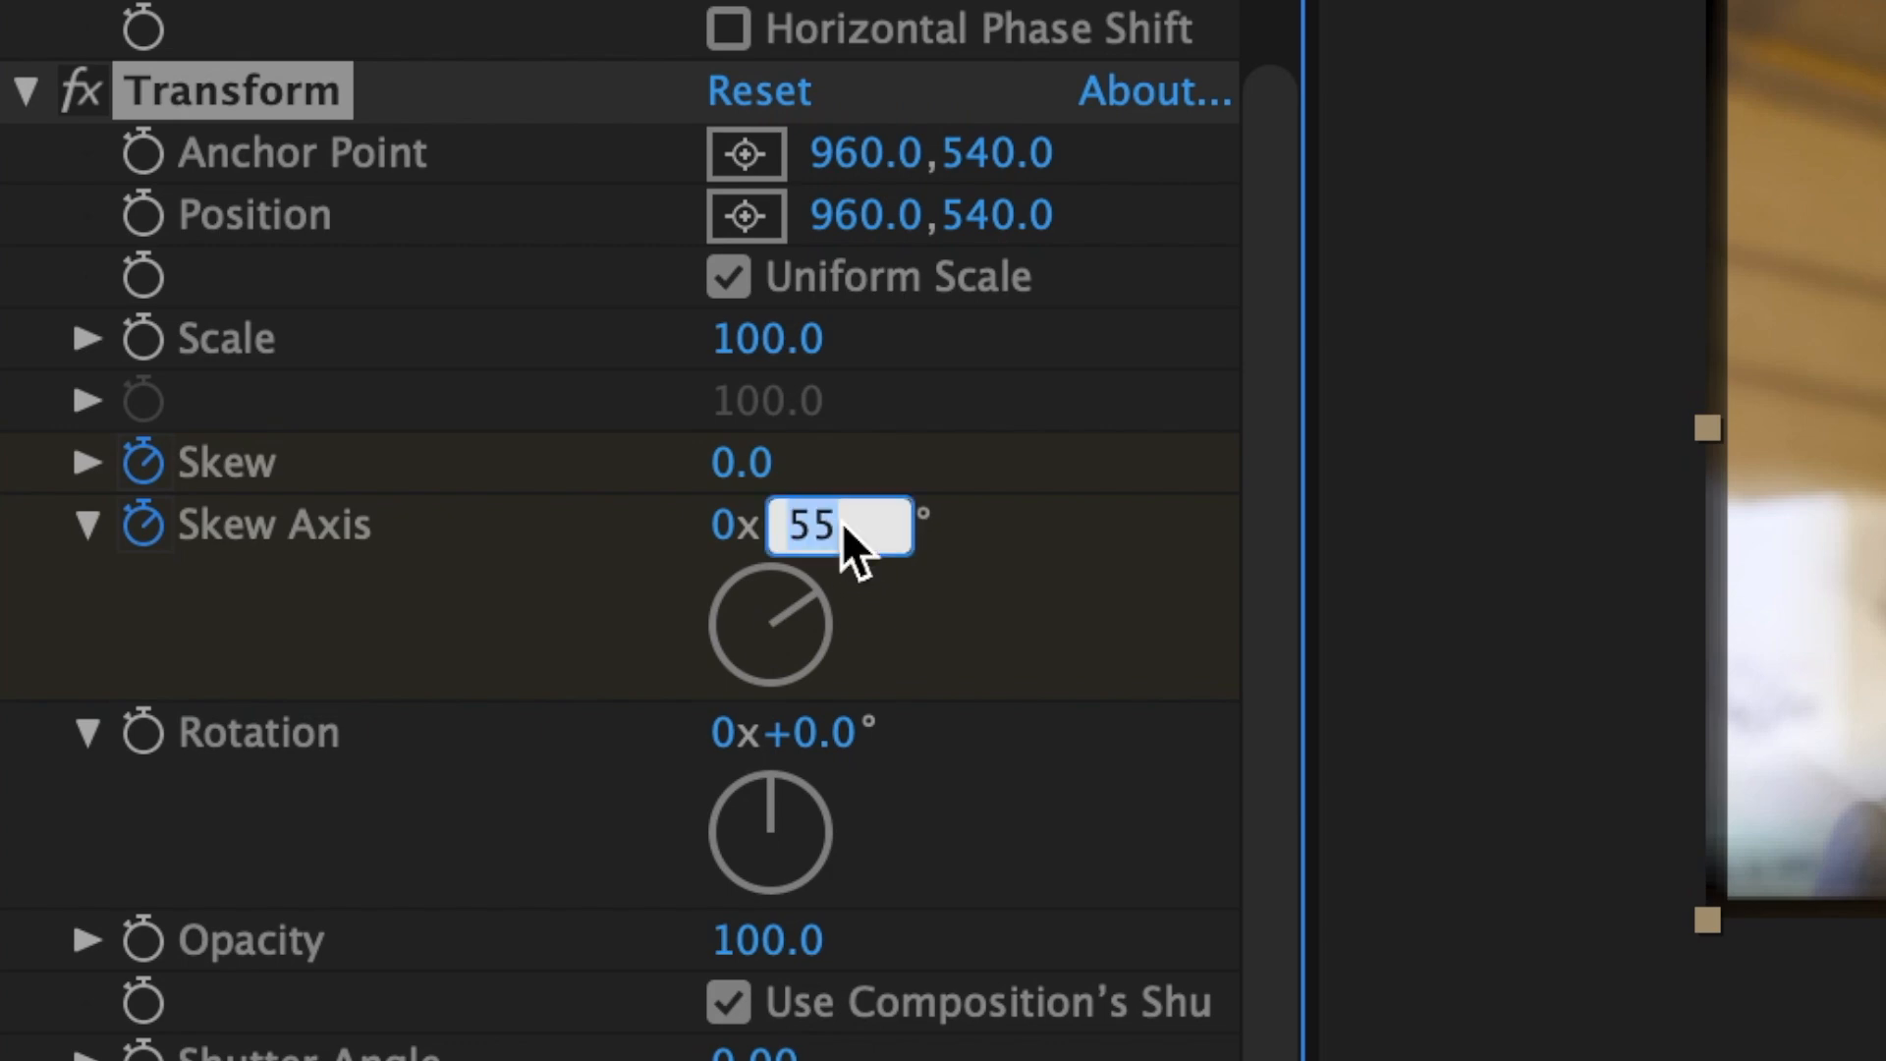
{"action": "type", "text": "0"}
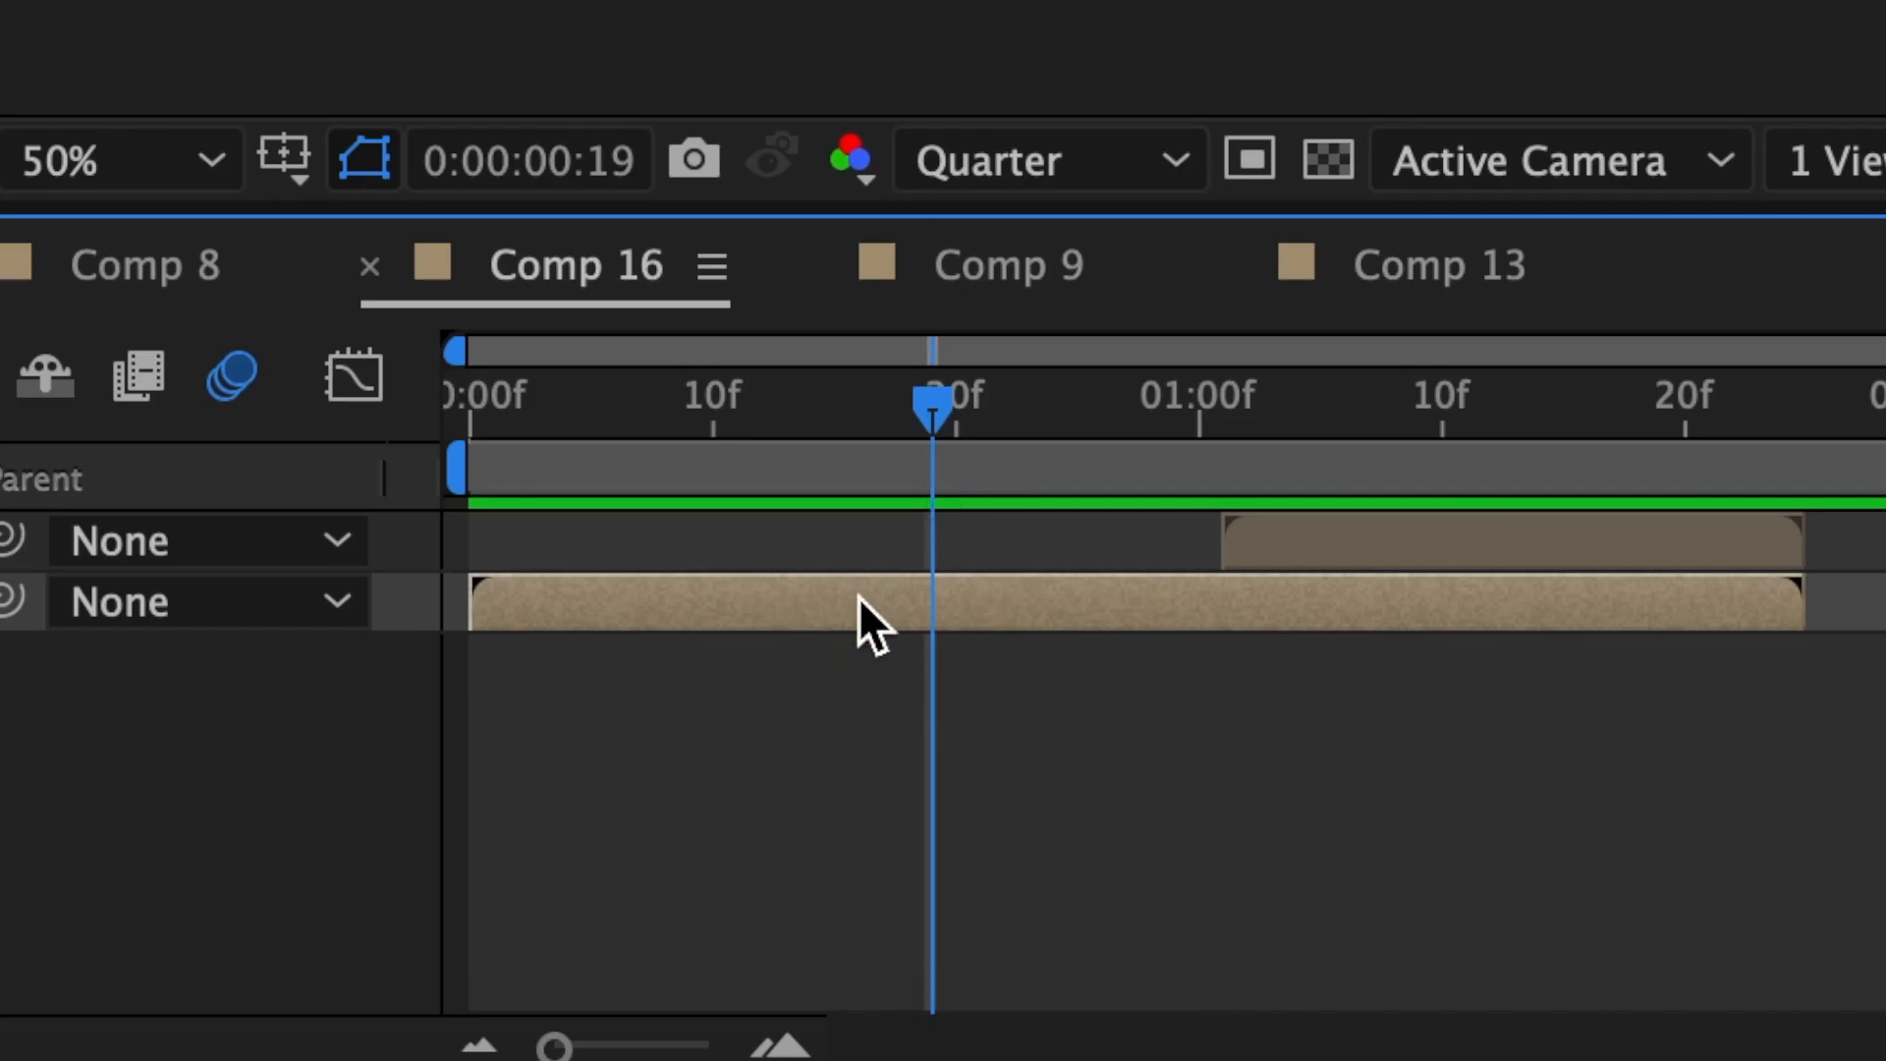
Step: Pre-compose Pre-comp 7 and apply CC Split to the resulting layer
{"action": "right_click", "coordinate": [859, 597]}
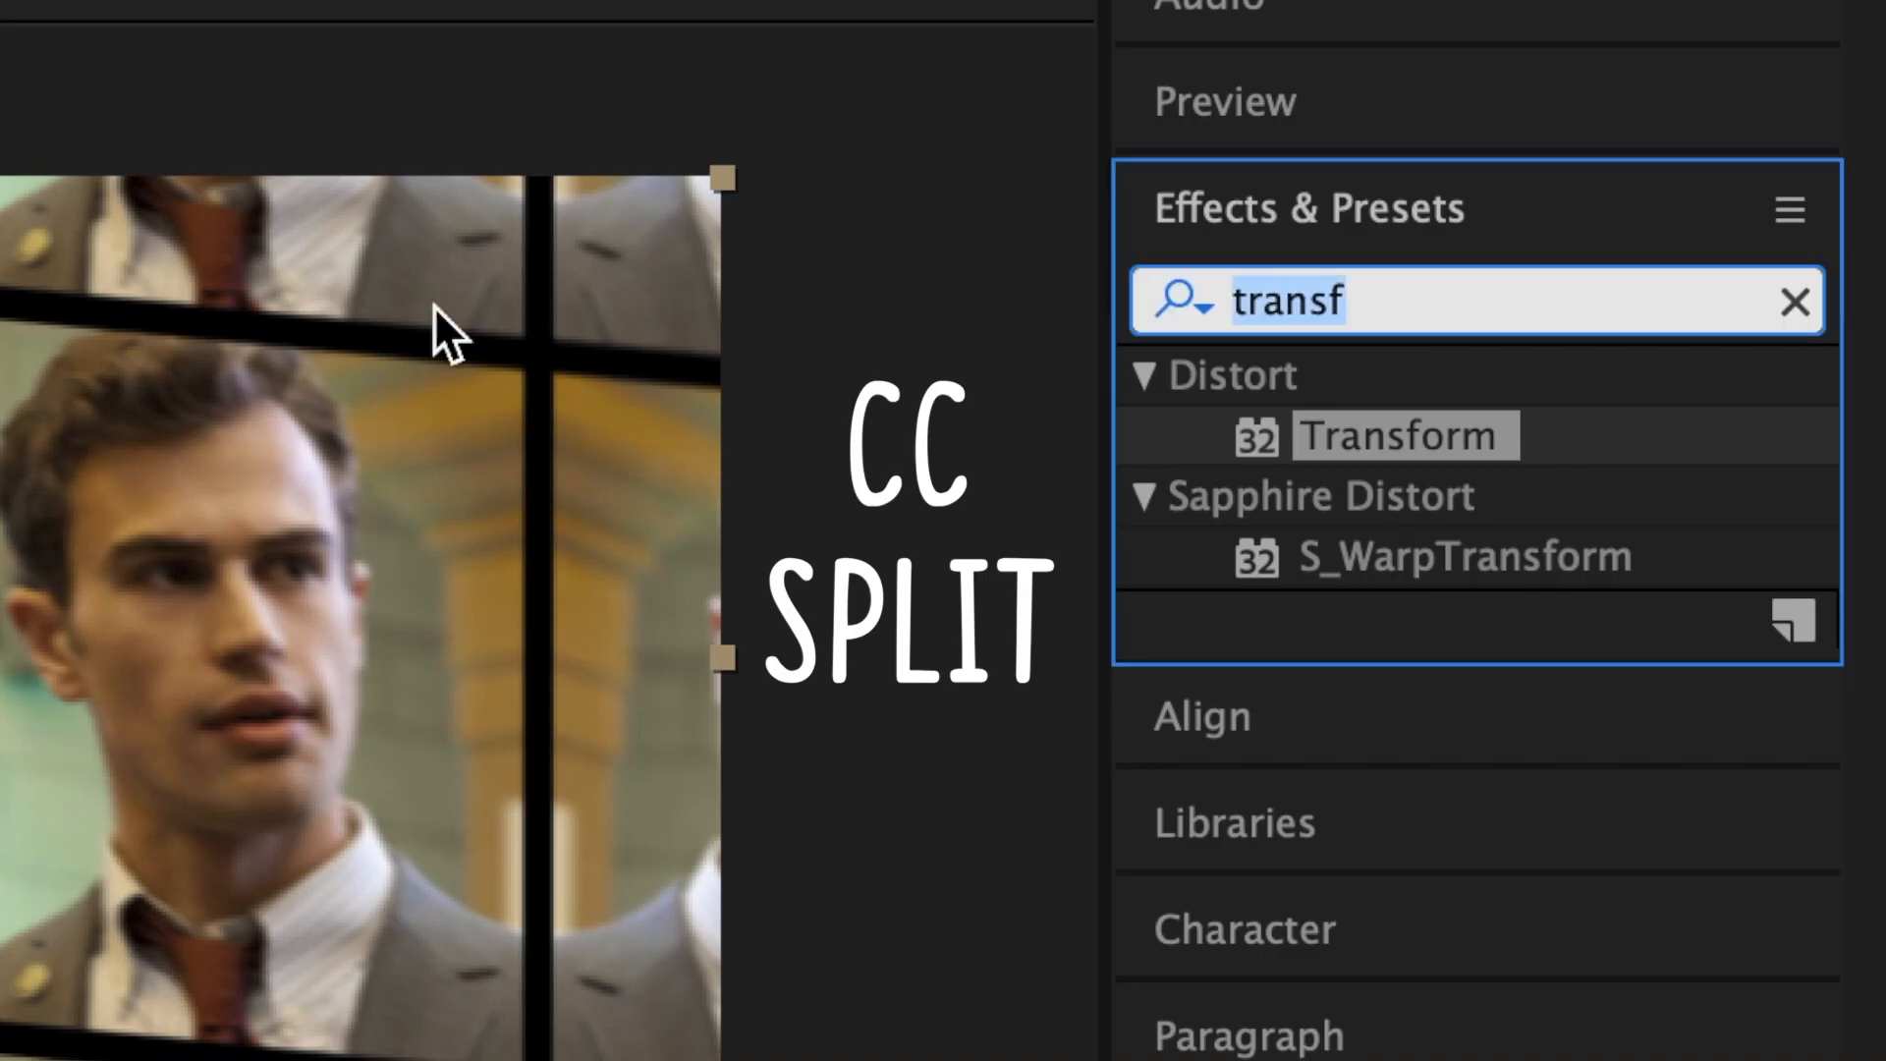
{"action": "type", "text": "cc spl"}
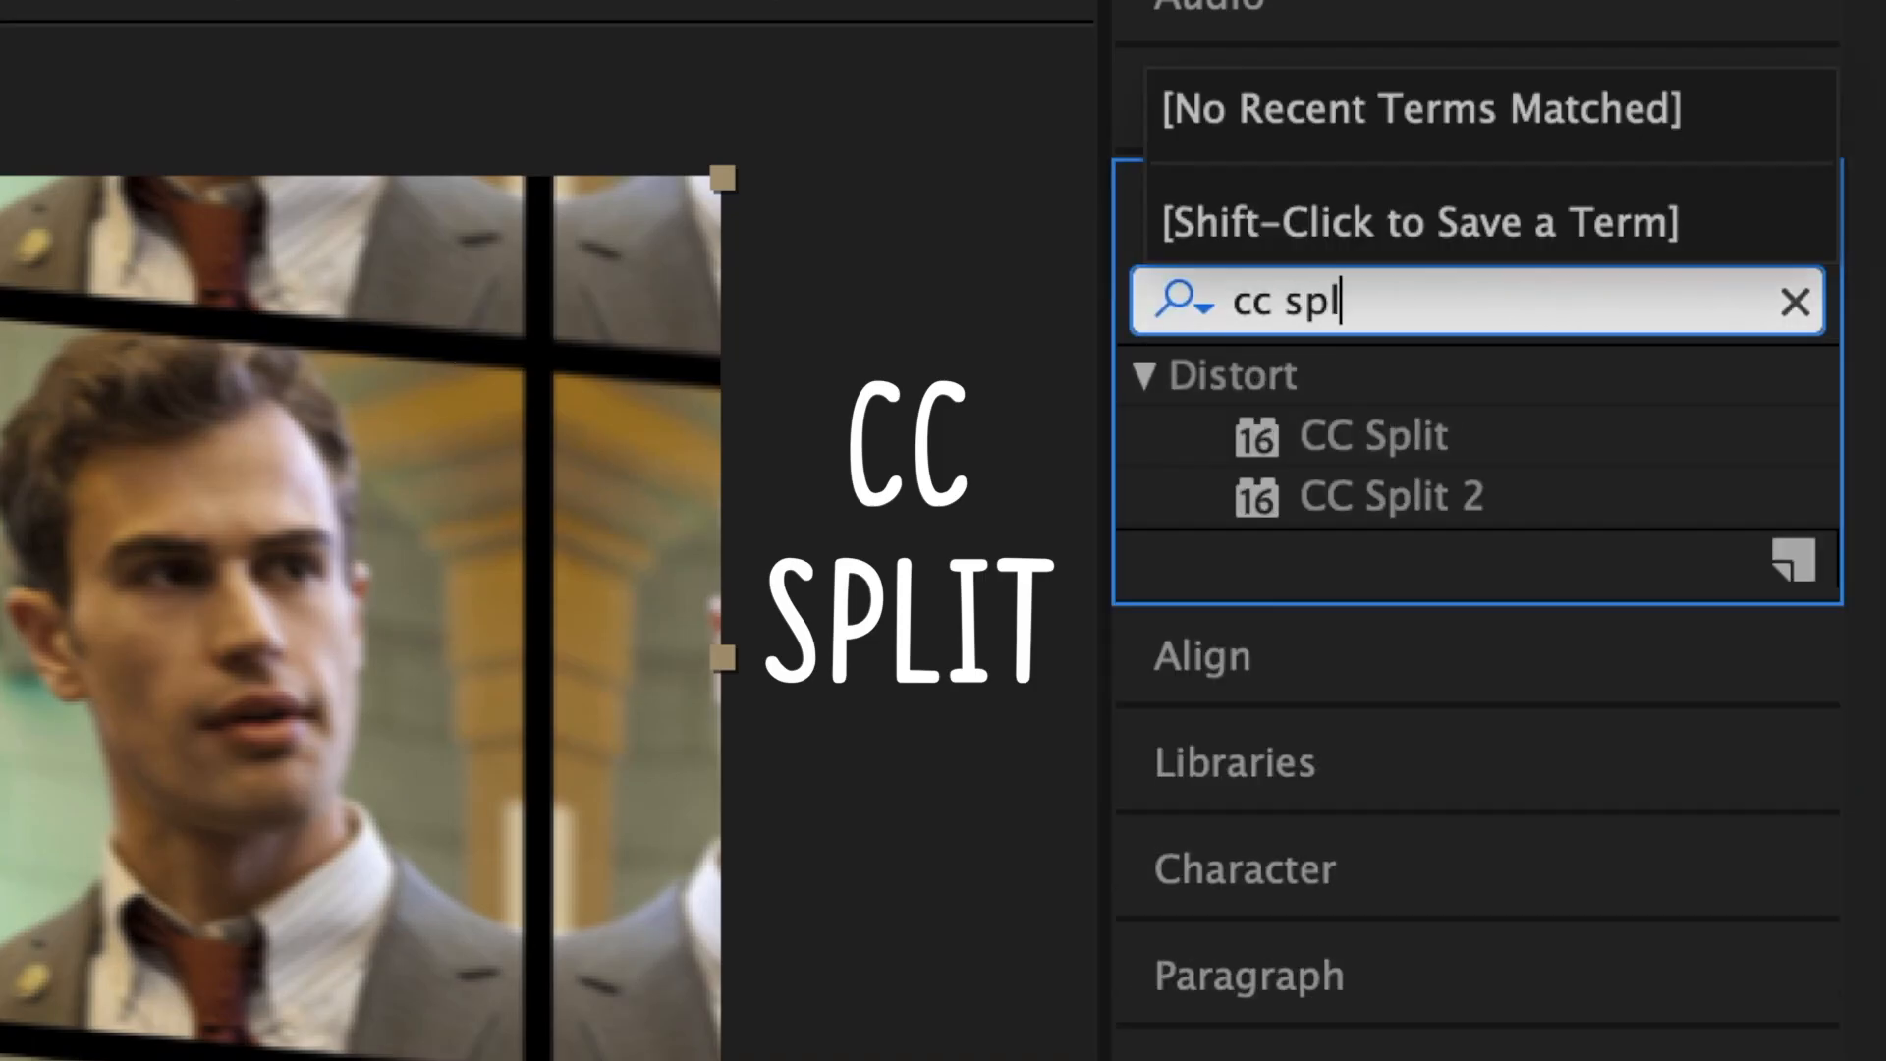
{"action": "left_click_drag", "start_coordinate": [1375, 438], "coordinate": [986, 854]}
Step: Keyframe CC Split's Split from 0 at 0:00:01:01 to 160 at 0:00:01:21, then move Point A to 340, 540 and Point B farther outward horizontally
{"action": "left_click_drag", "start_coordinate": [968, 798], "coordinate": [1106, 794]}
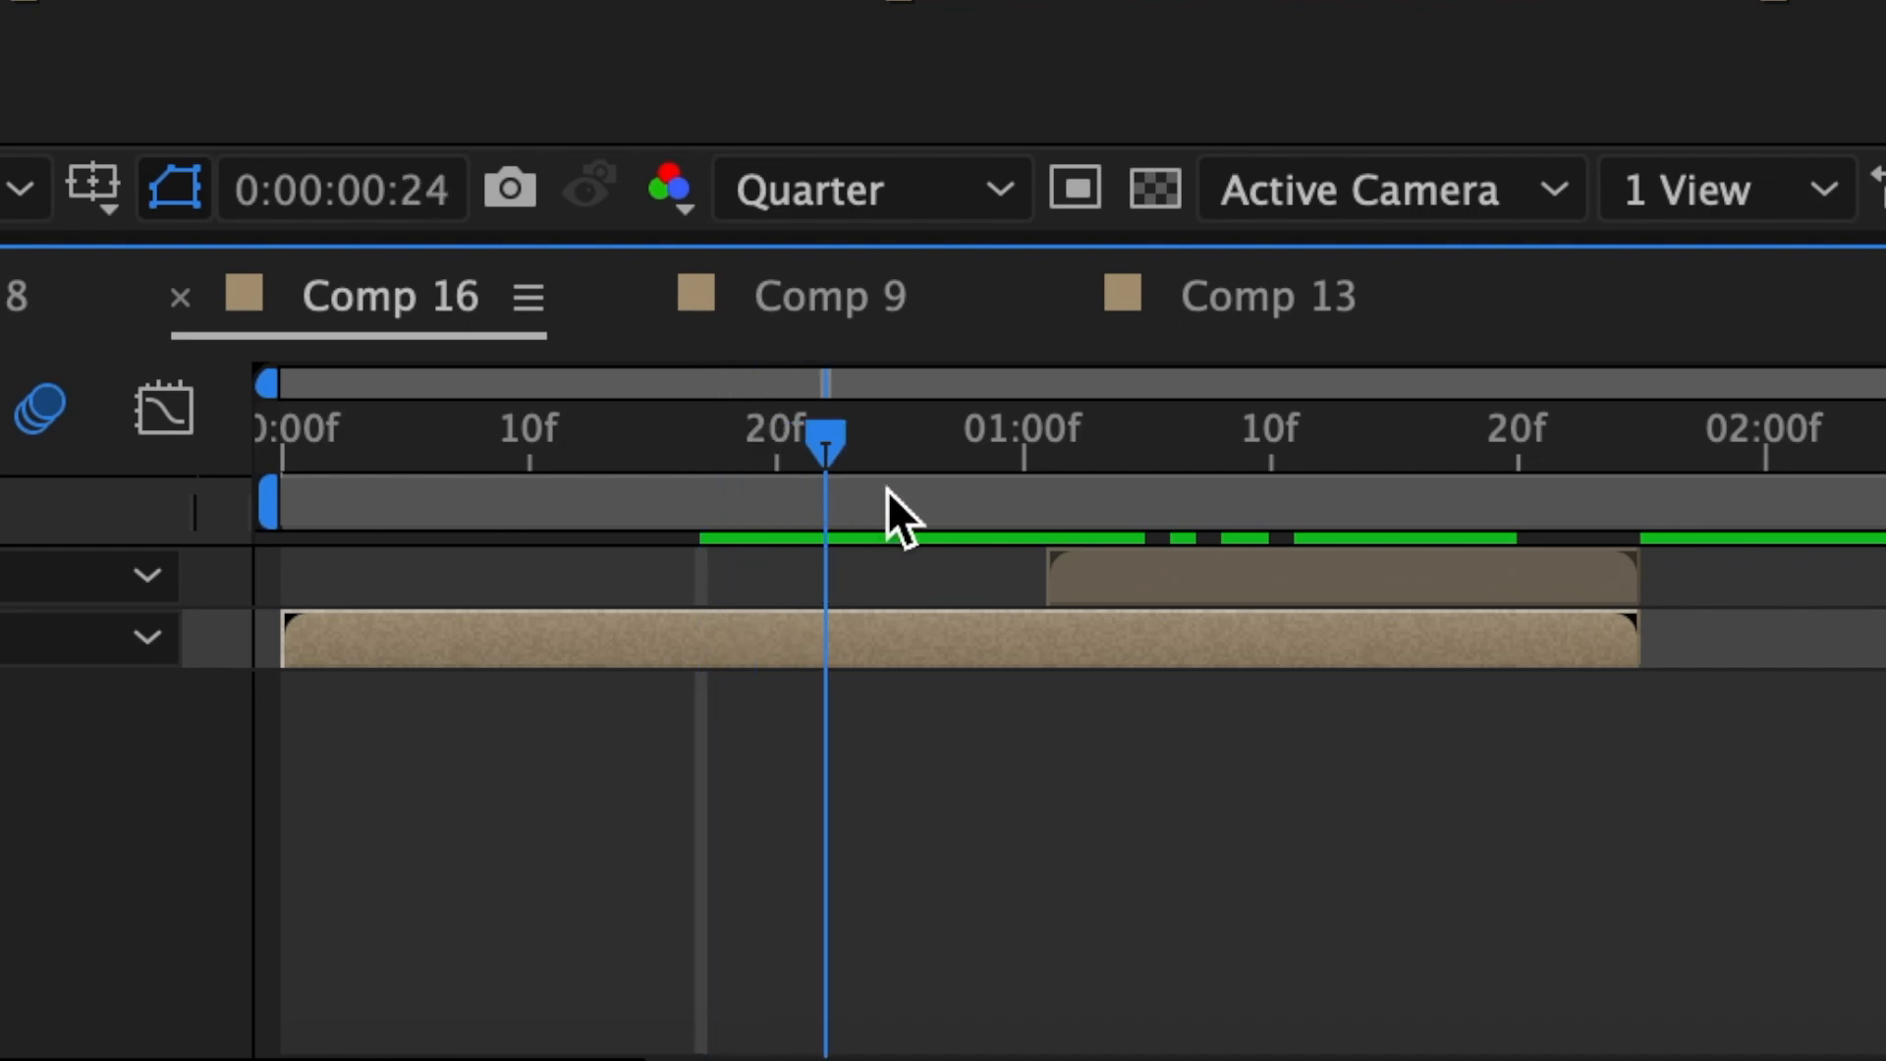
{"action": "left_click_drag", "start_coordinate": [1029, 485], "coordinate": [1045, 485]}
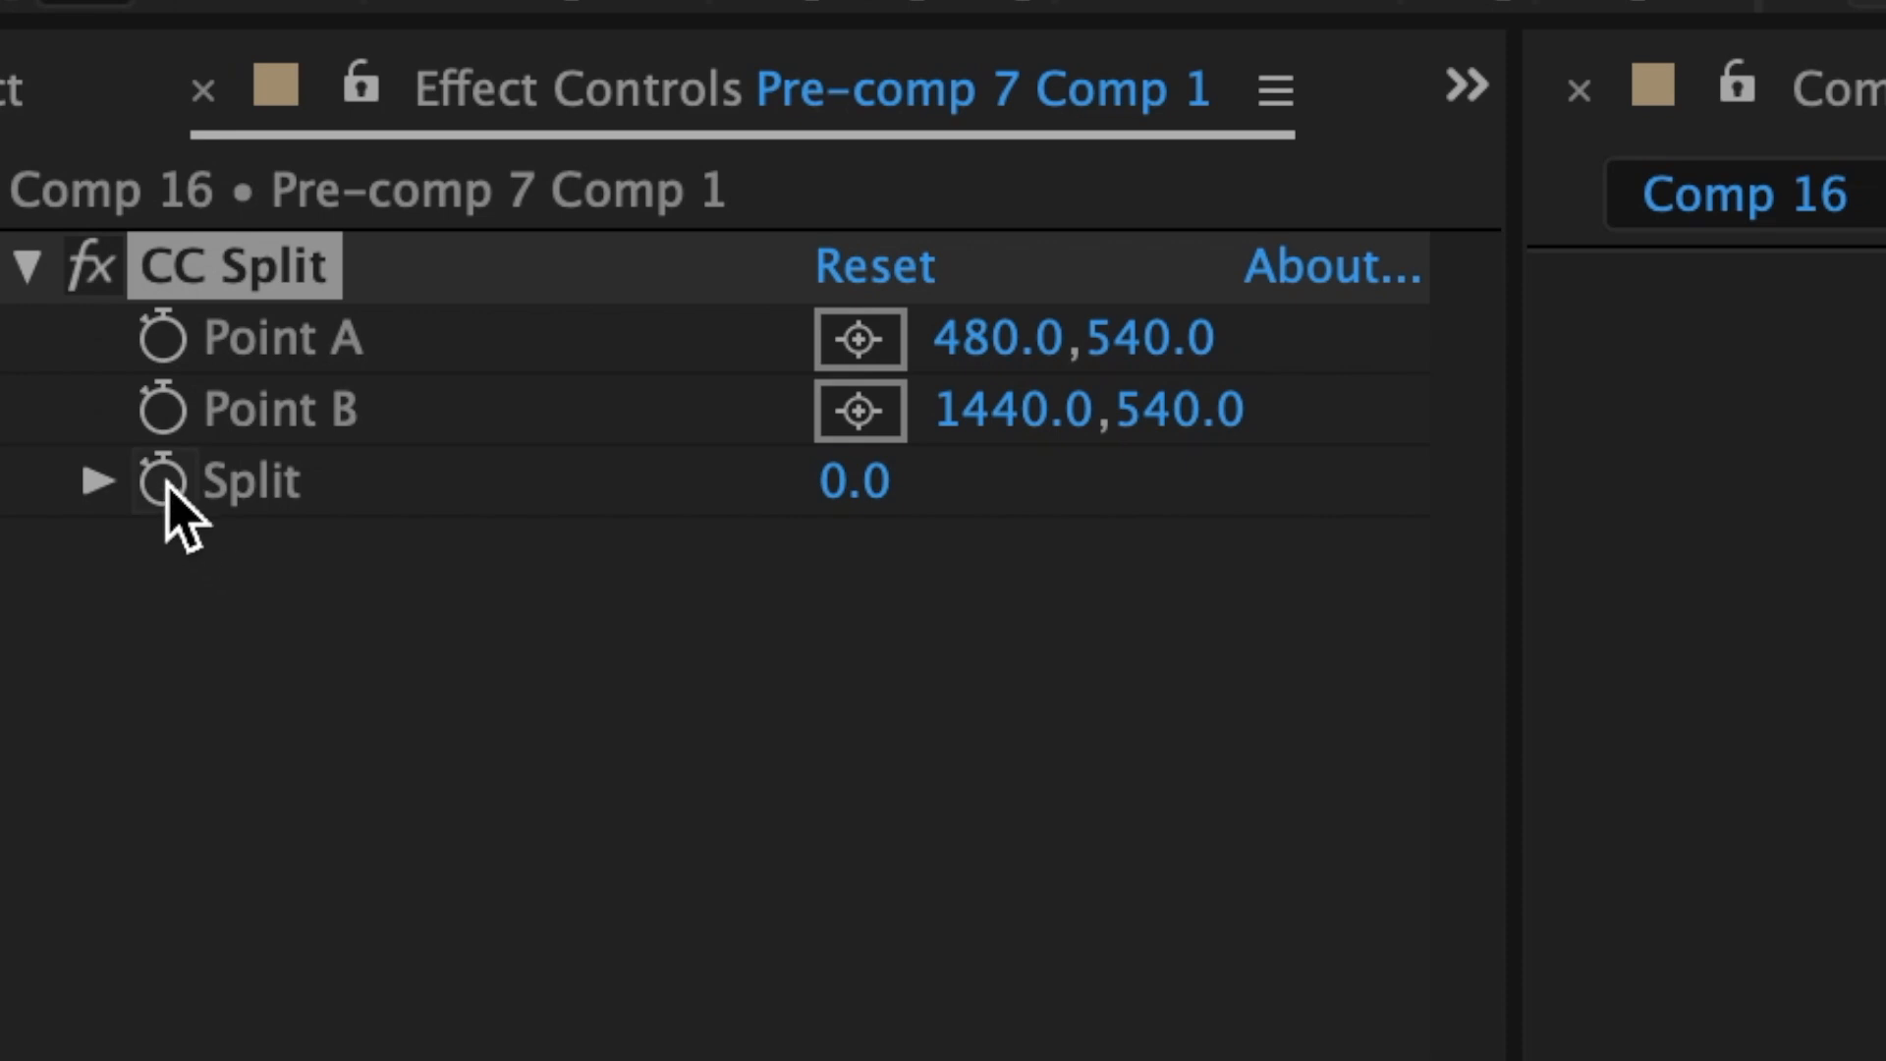
{"action": "left_click", "coordinate": [163, 480]}
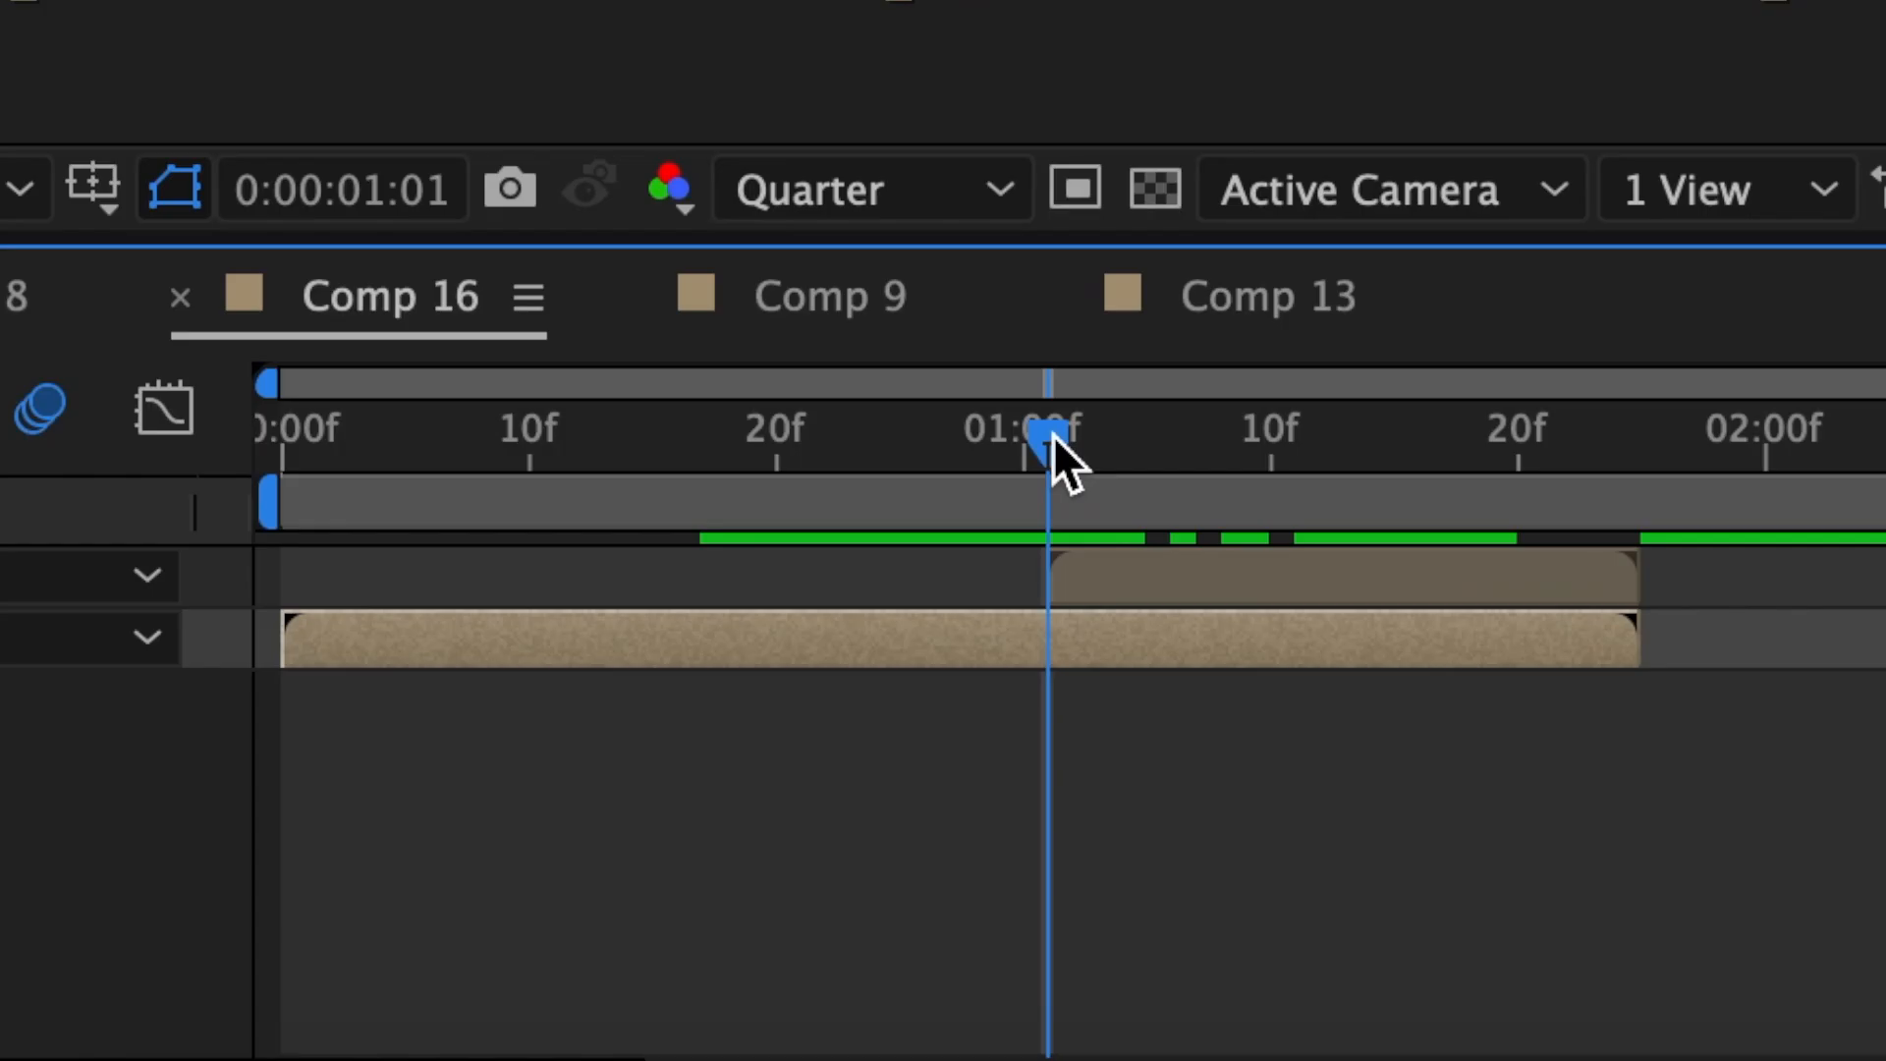
{"action": "left_click_drag", "start_coordinate": [1053, 434], "coordinate": [1547, 463]}
{"action": "left_click", "coordinate": [847, 500]}
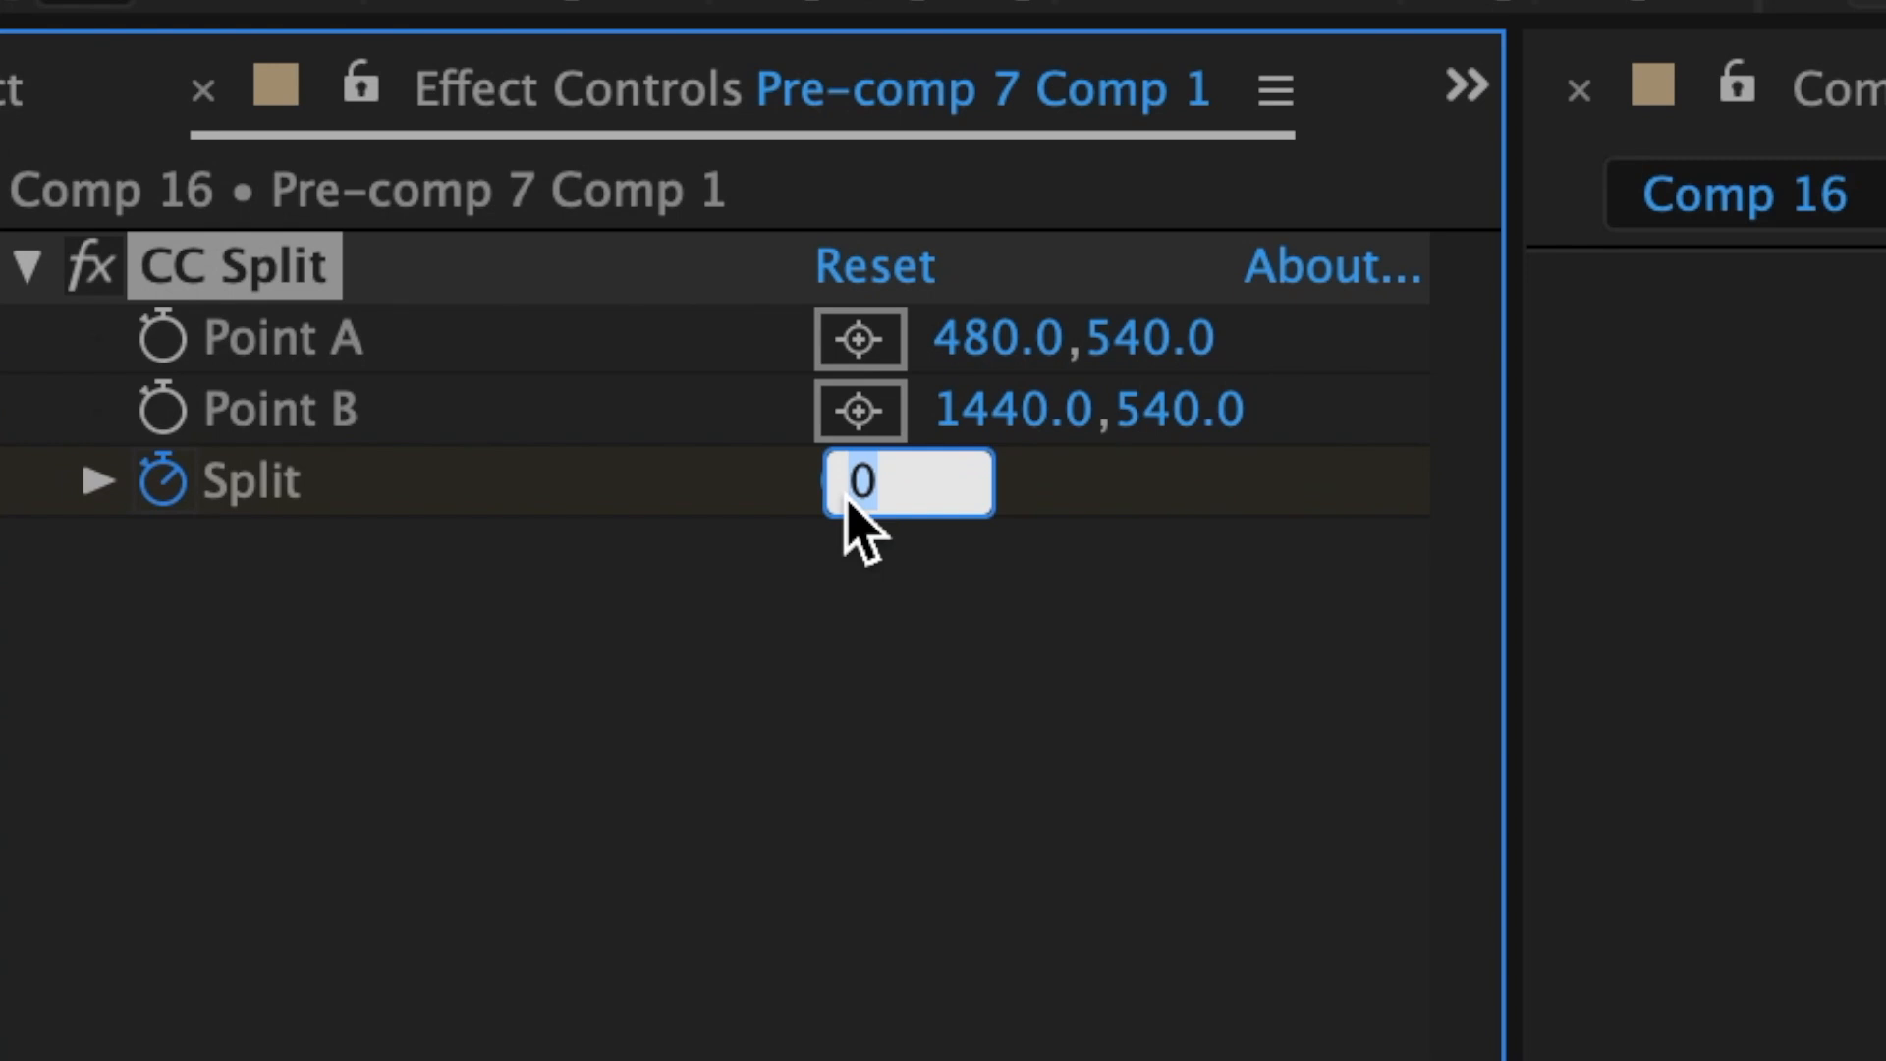
{"action": "key", "text": "Return"}
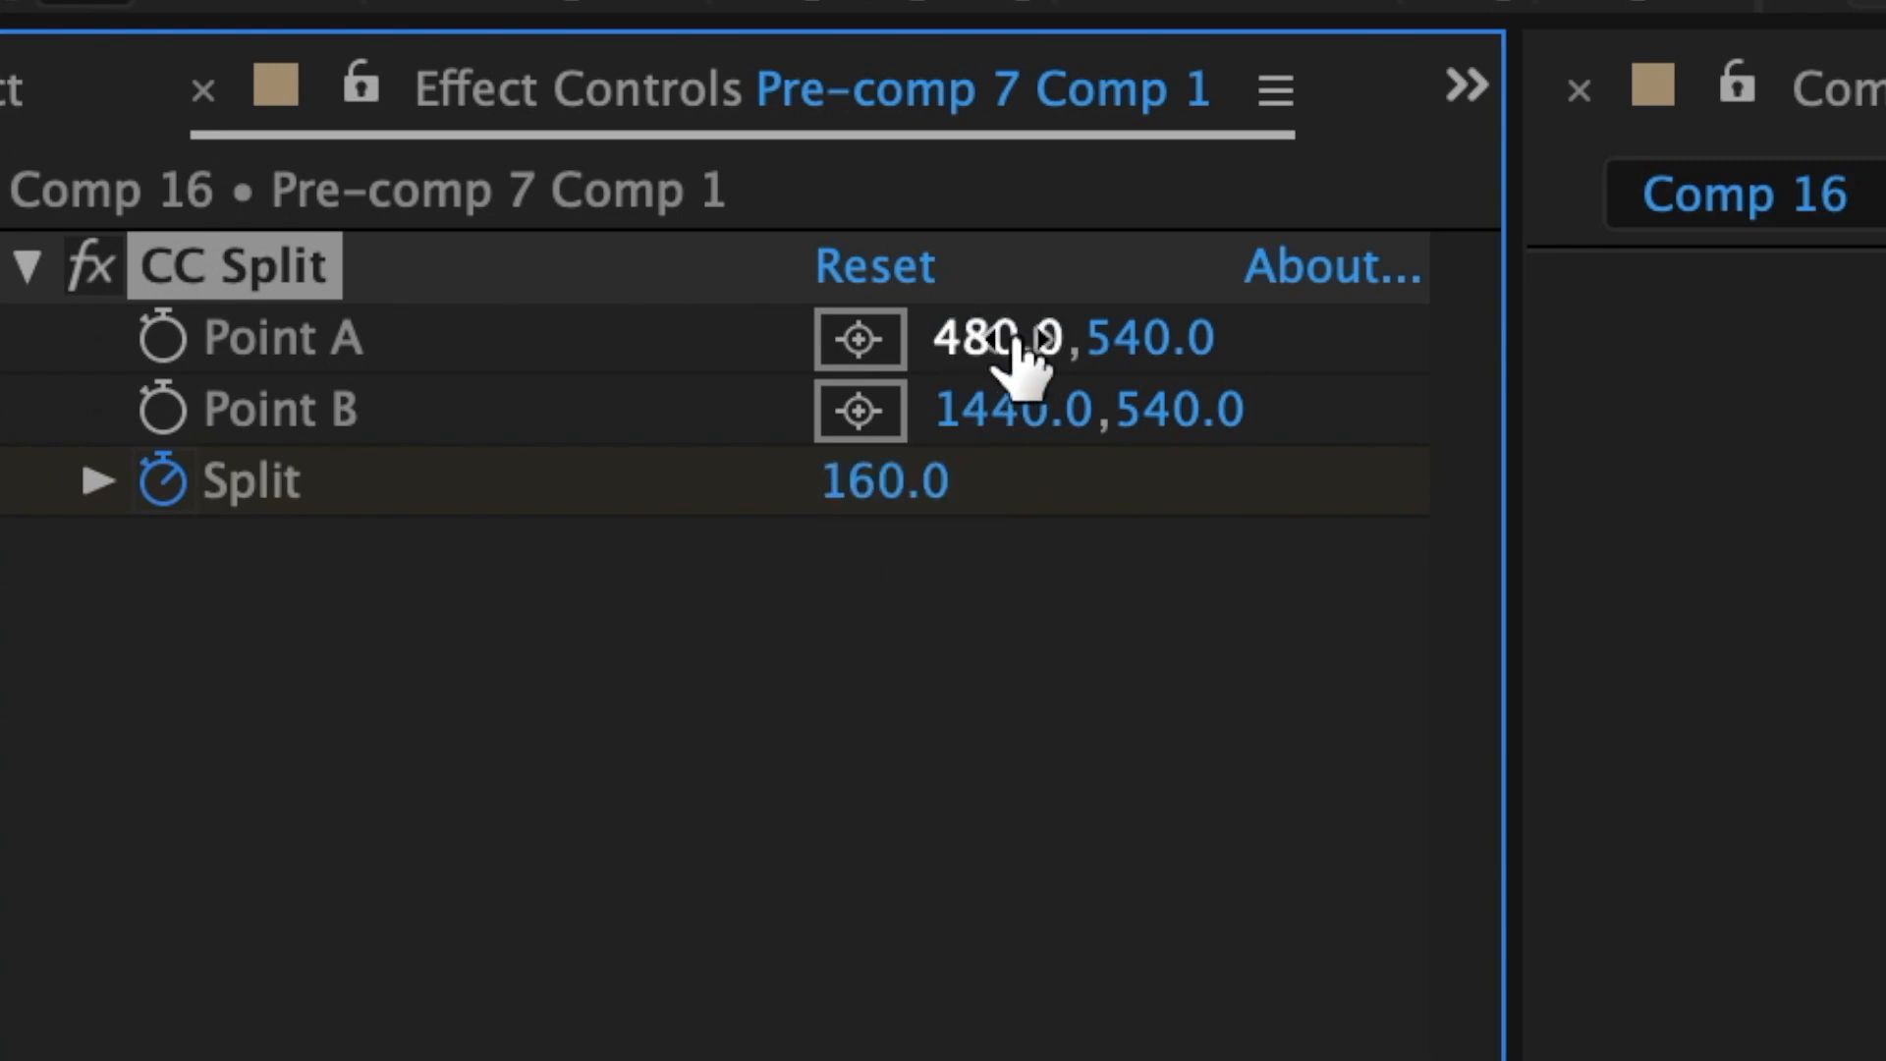
{"action": "left_click_drag", "start_coordinate": [1012, 344], "coordinate": [874, 344]}
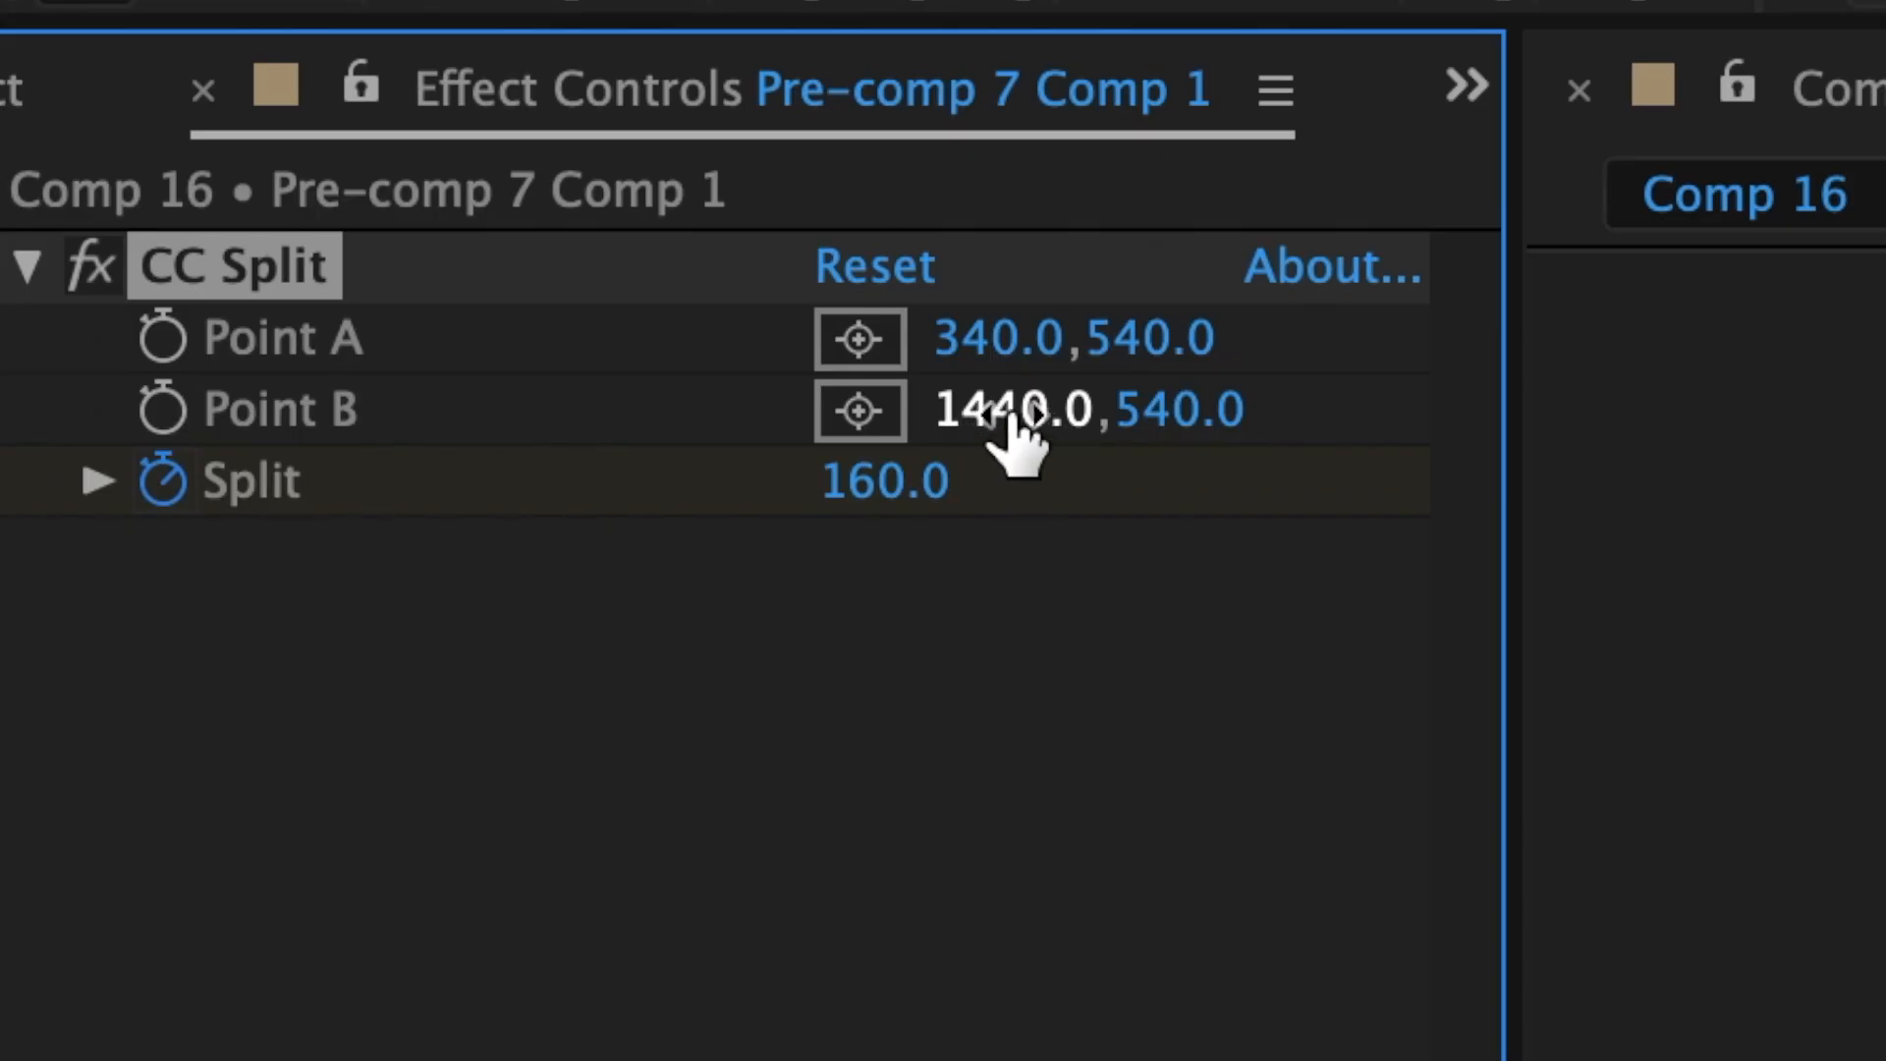
{"action": "left_click_drag", "start_coordinate": [1011, 409], "coordinate": [1259, 429]}
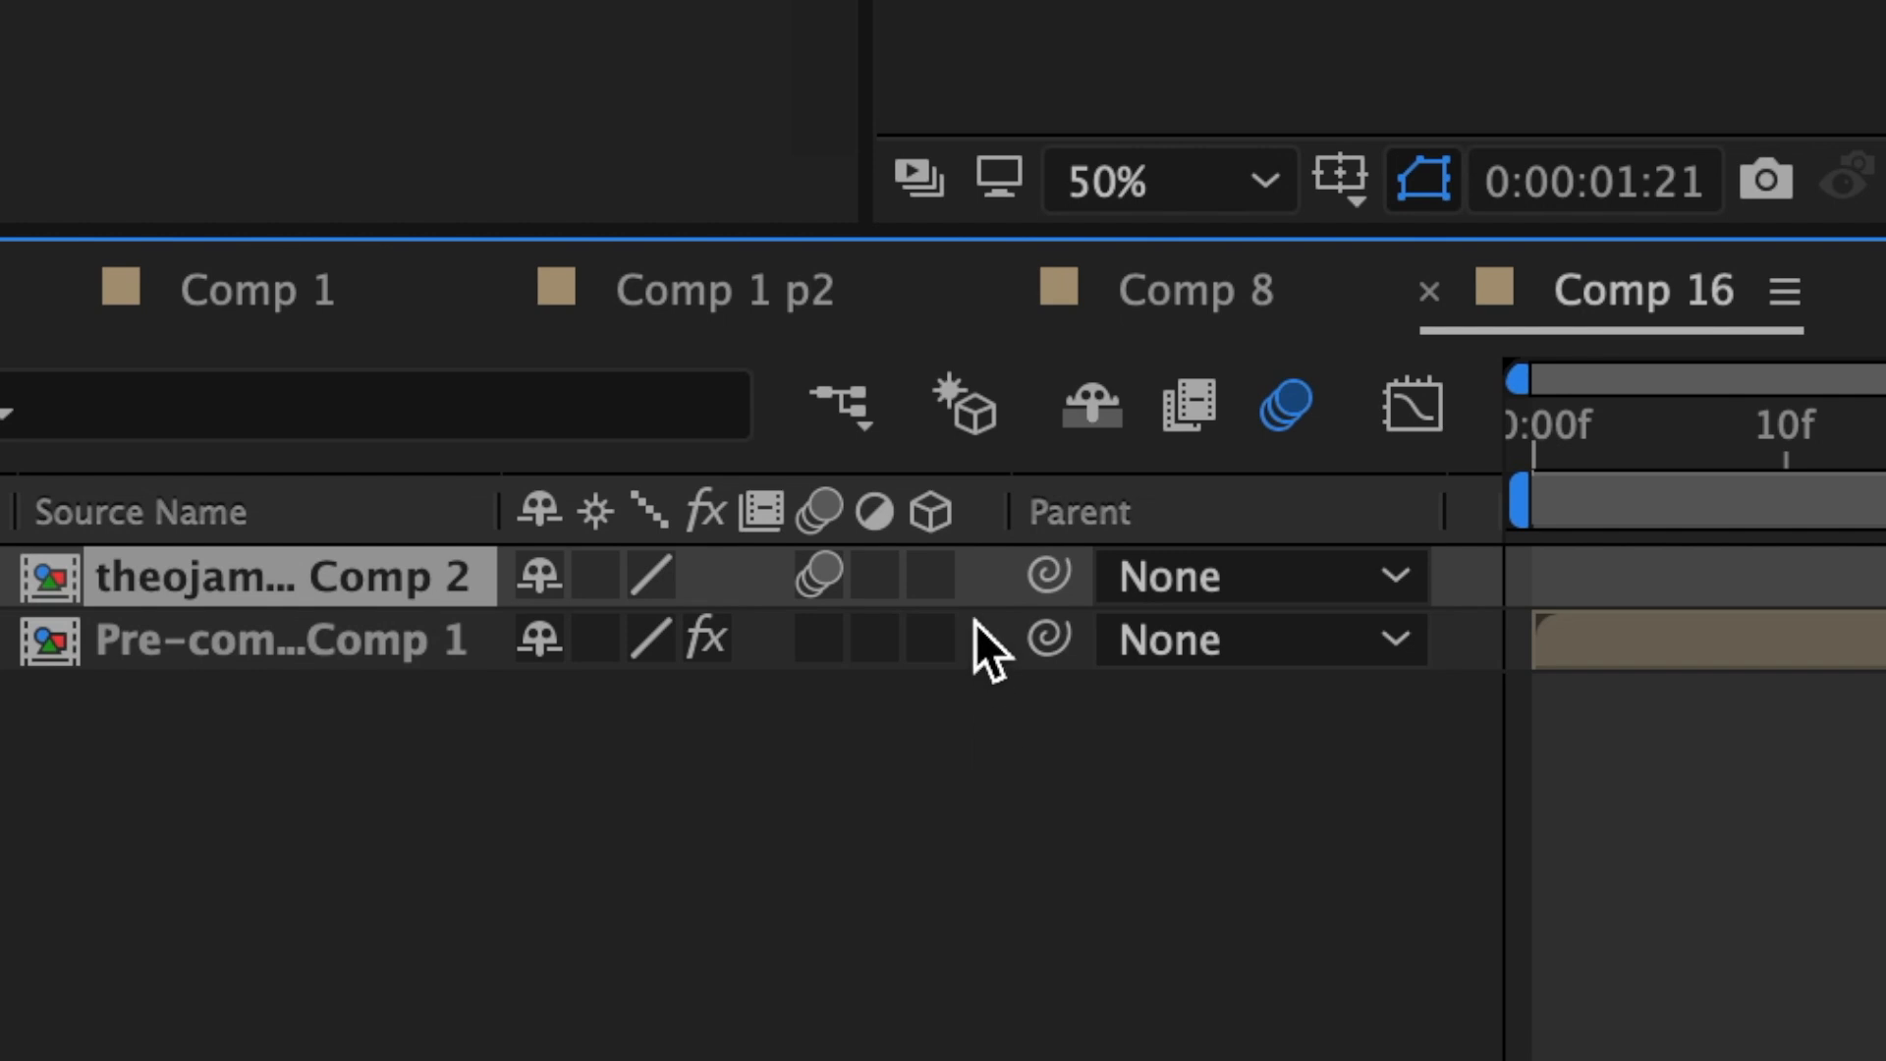
Step: Make the upper layer of Comp 16 3D and start keyframes for its Scale, X Rotation and Y Rotation at 0:00:01:01
{"action": "left_click", "coordinate": [932, 575]}
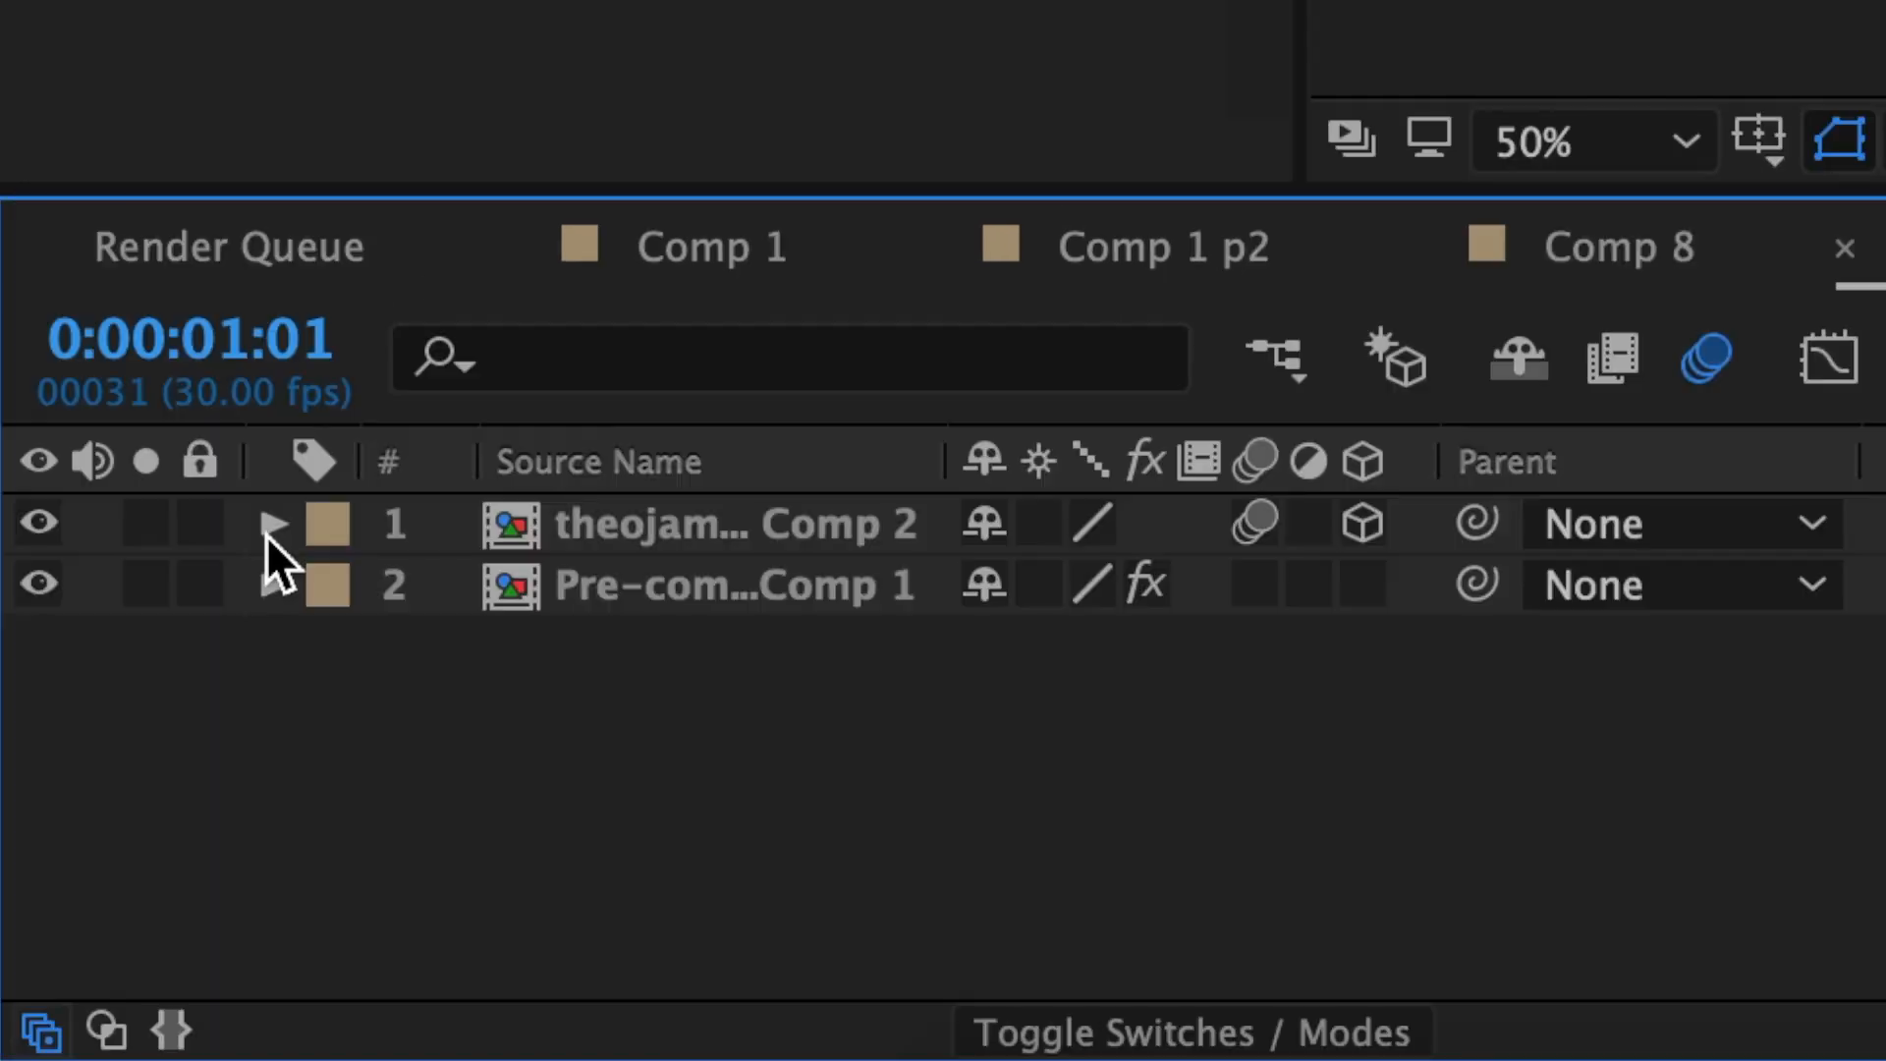
{"action": "left_click", "coordinate": [267, 533]}
{"action": "left_click", "coordinate": [338, 581]}
{"action": "scroll", "coordinate": [338, 587], "scroll_direction": "down", "scroll_amount": 2}
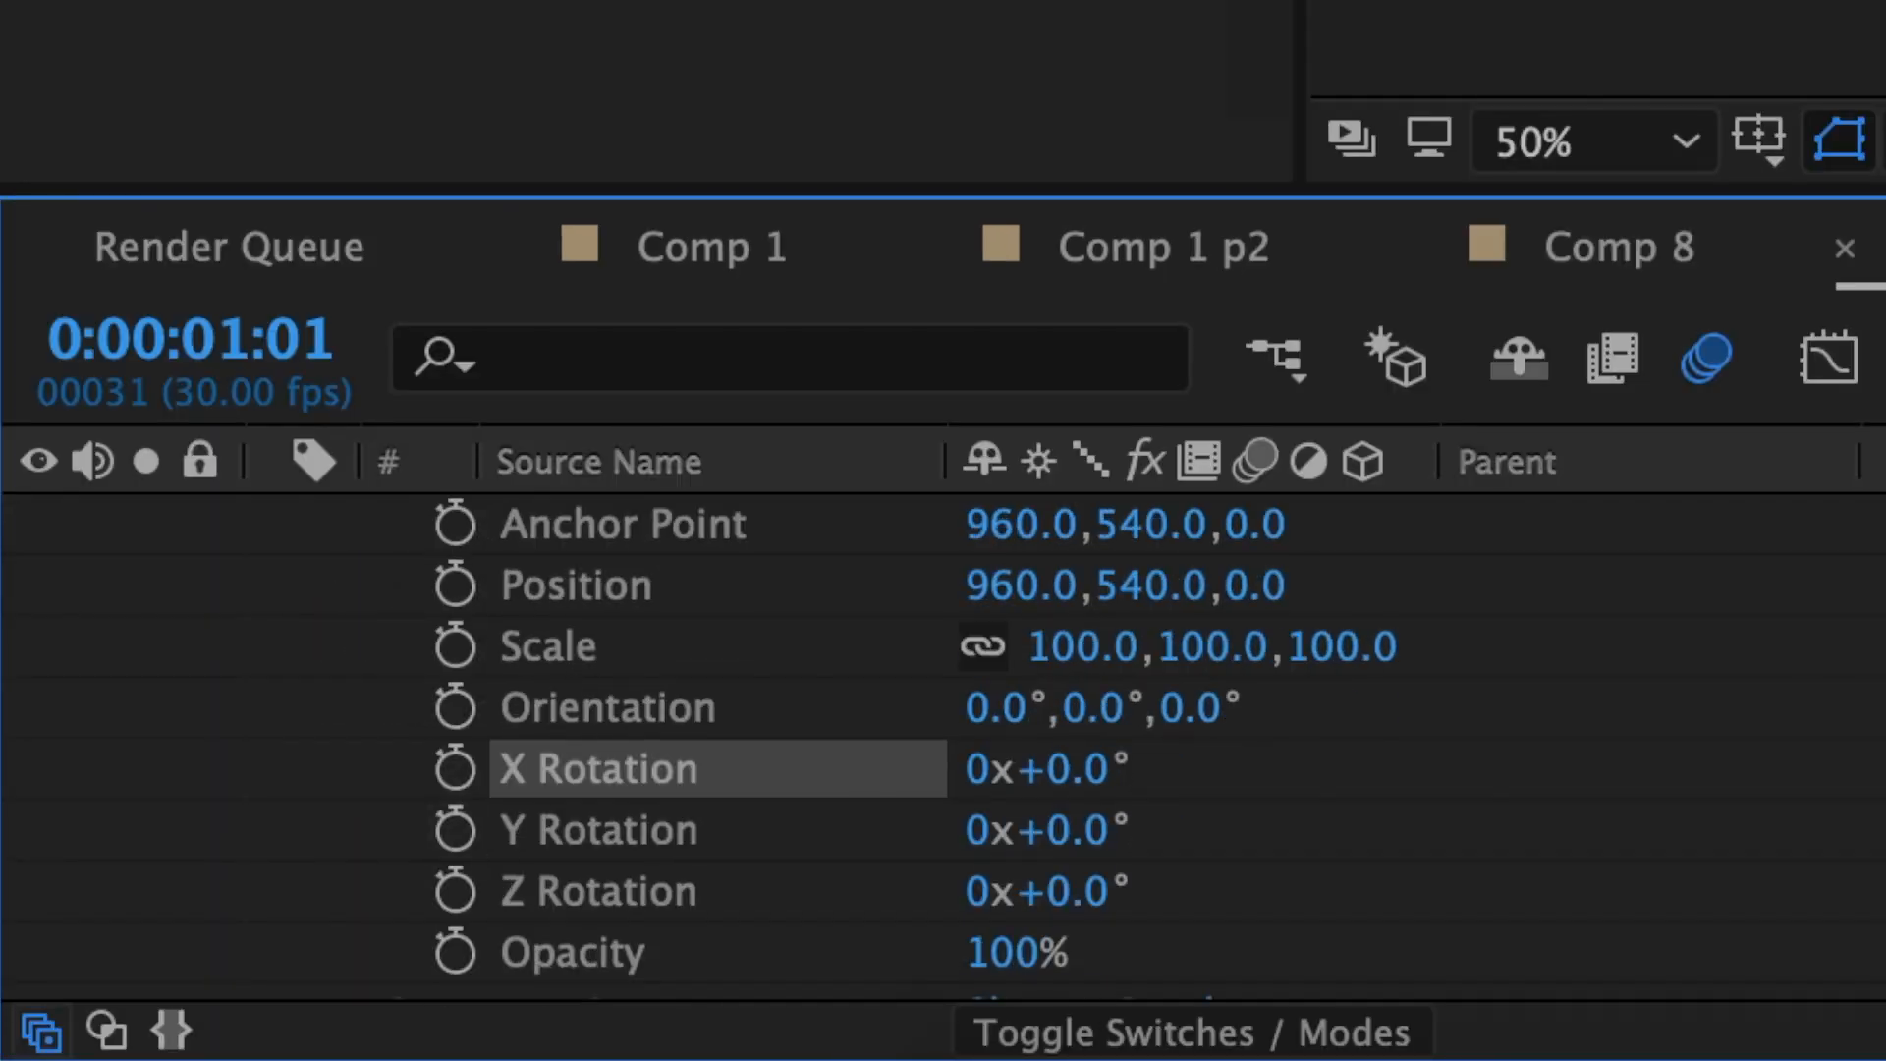
{"action": "left_click", "coordinate": [454, 646]}
{"action": "left_click", "coordinate": [455, 769]}
{"action": "left_click", "coordinate": [455, 830]}
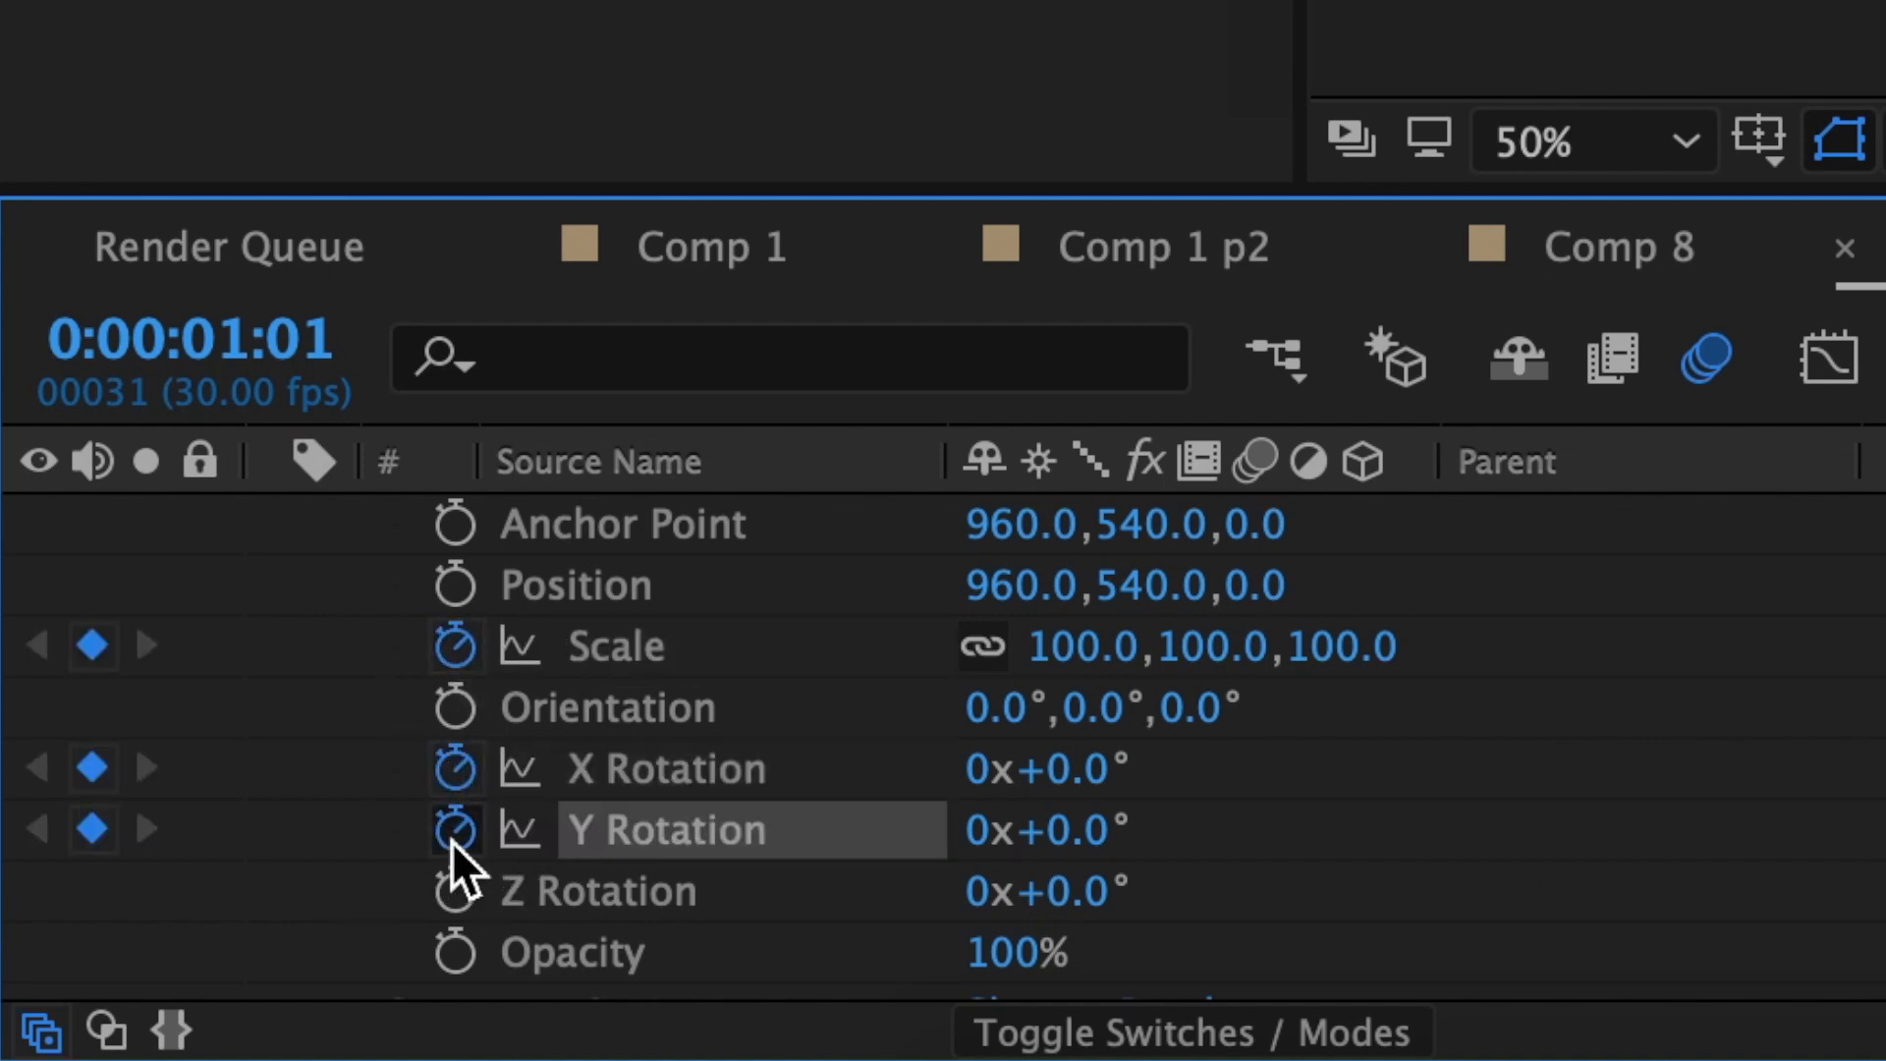
Step: Set the upper layer's starting Scale to 50%, X Rotation to -70° and Y Rotation to 50°
{"action": "left_click", "coordinate": [1080, 647]}
{"action": "type", "text": "50"}
{"action": "key", "text": "Return"}
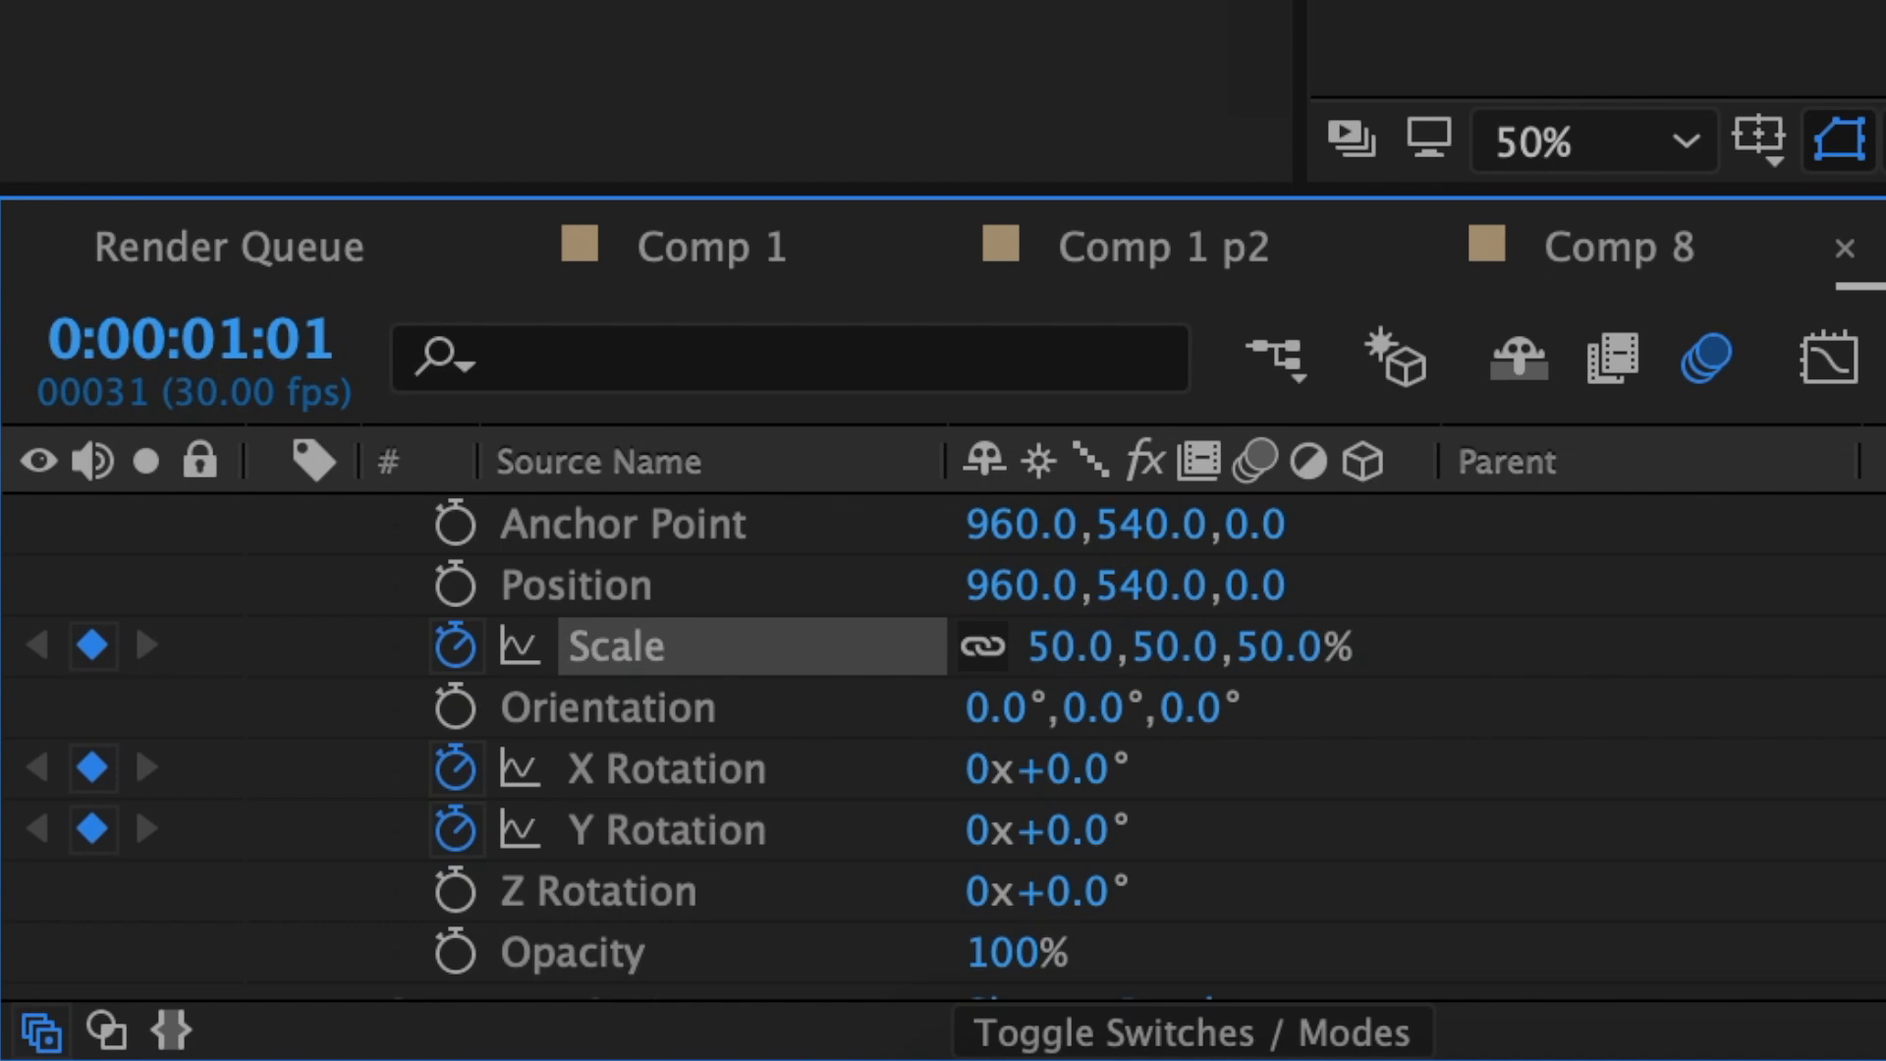
{"action": "left_click", "coordinate": [1093, 772]}
{"action": "type", "text": "-70"}
{"action": "key", "text": "Return"}
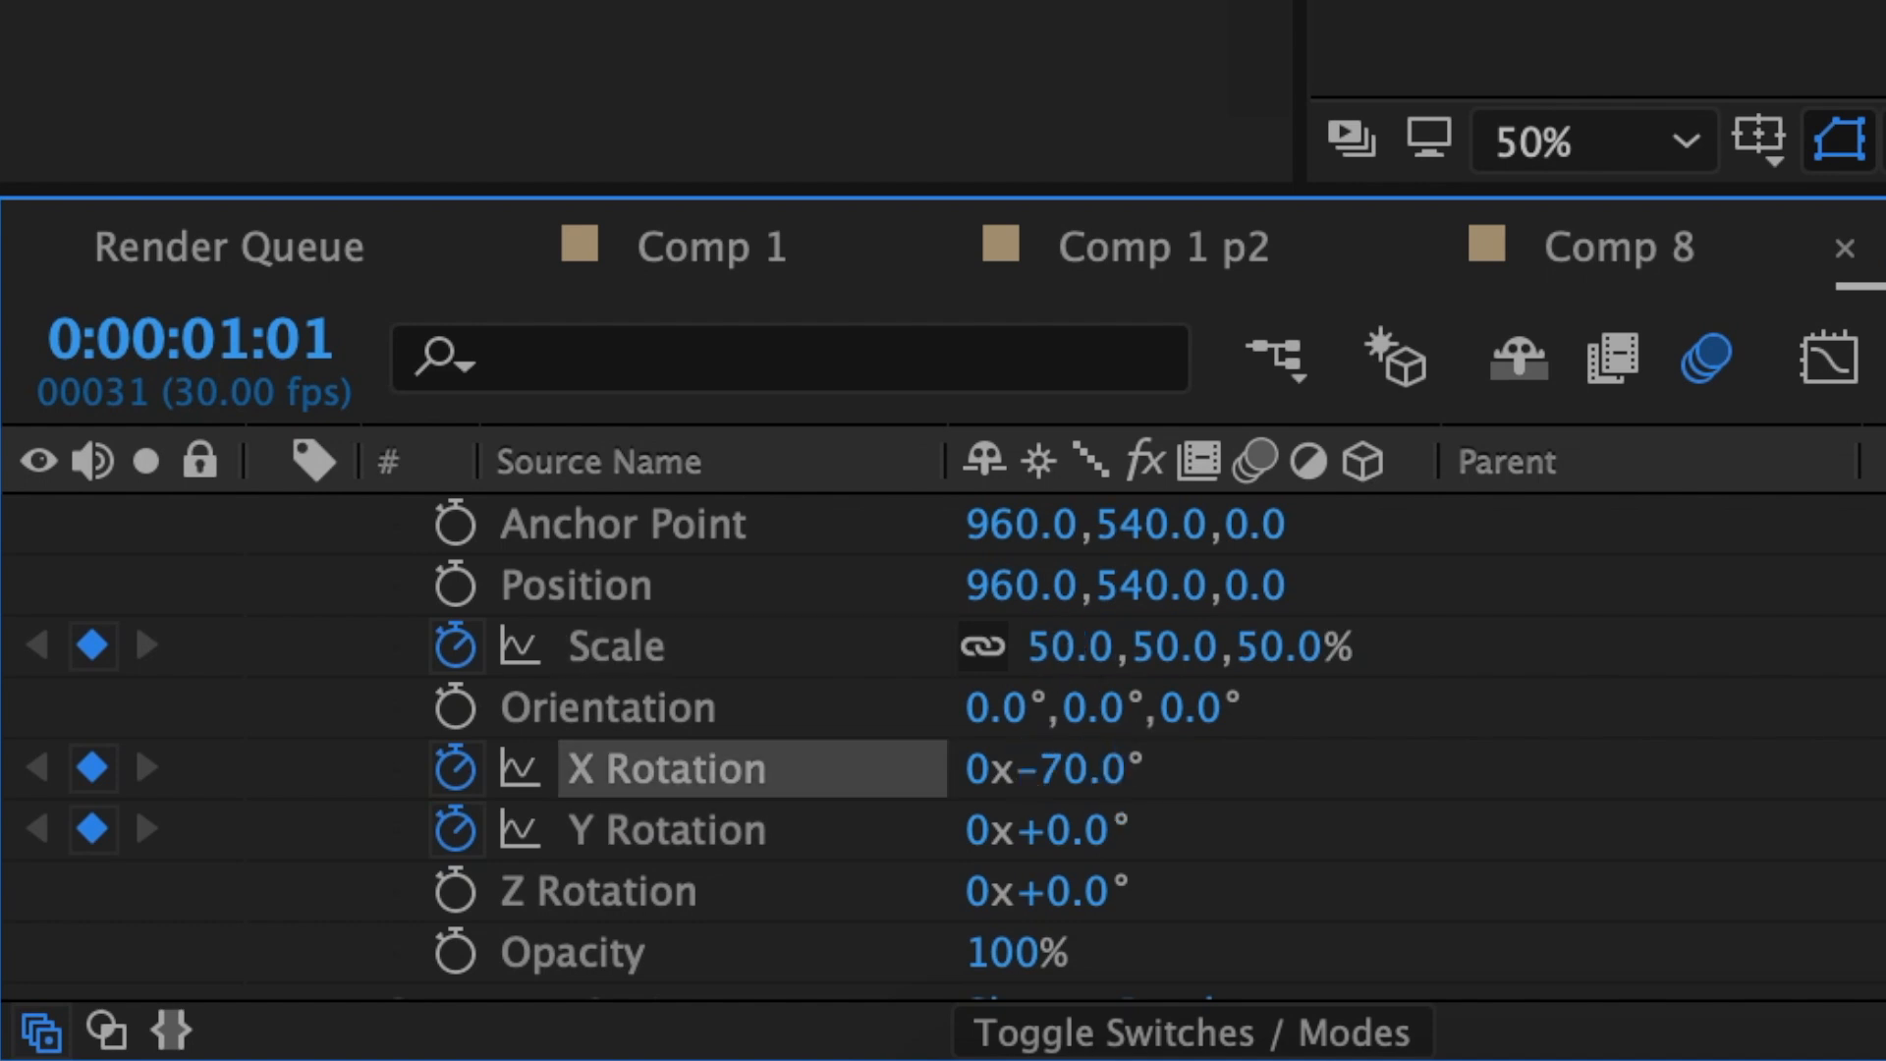
{"action": "left_click", "coordinate": [1094, 831]}
{"action": "type", "text": "50"}
{"action": "key", "text": "Return"}
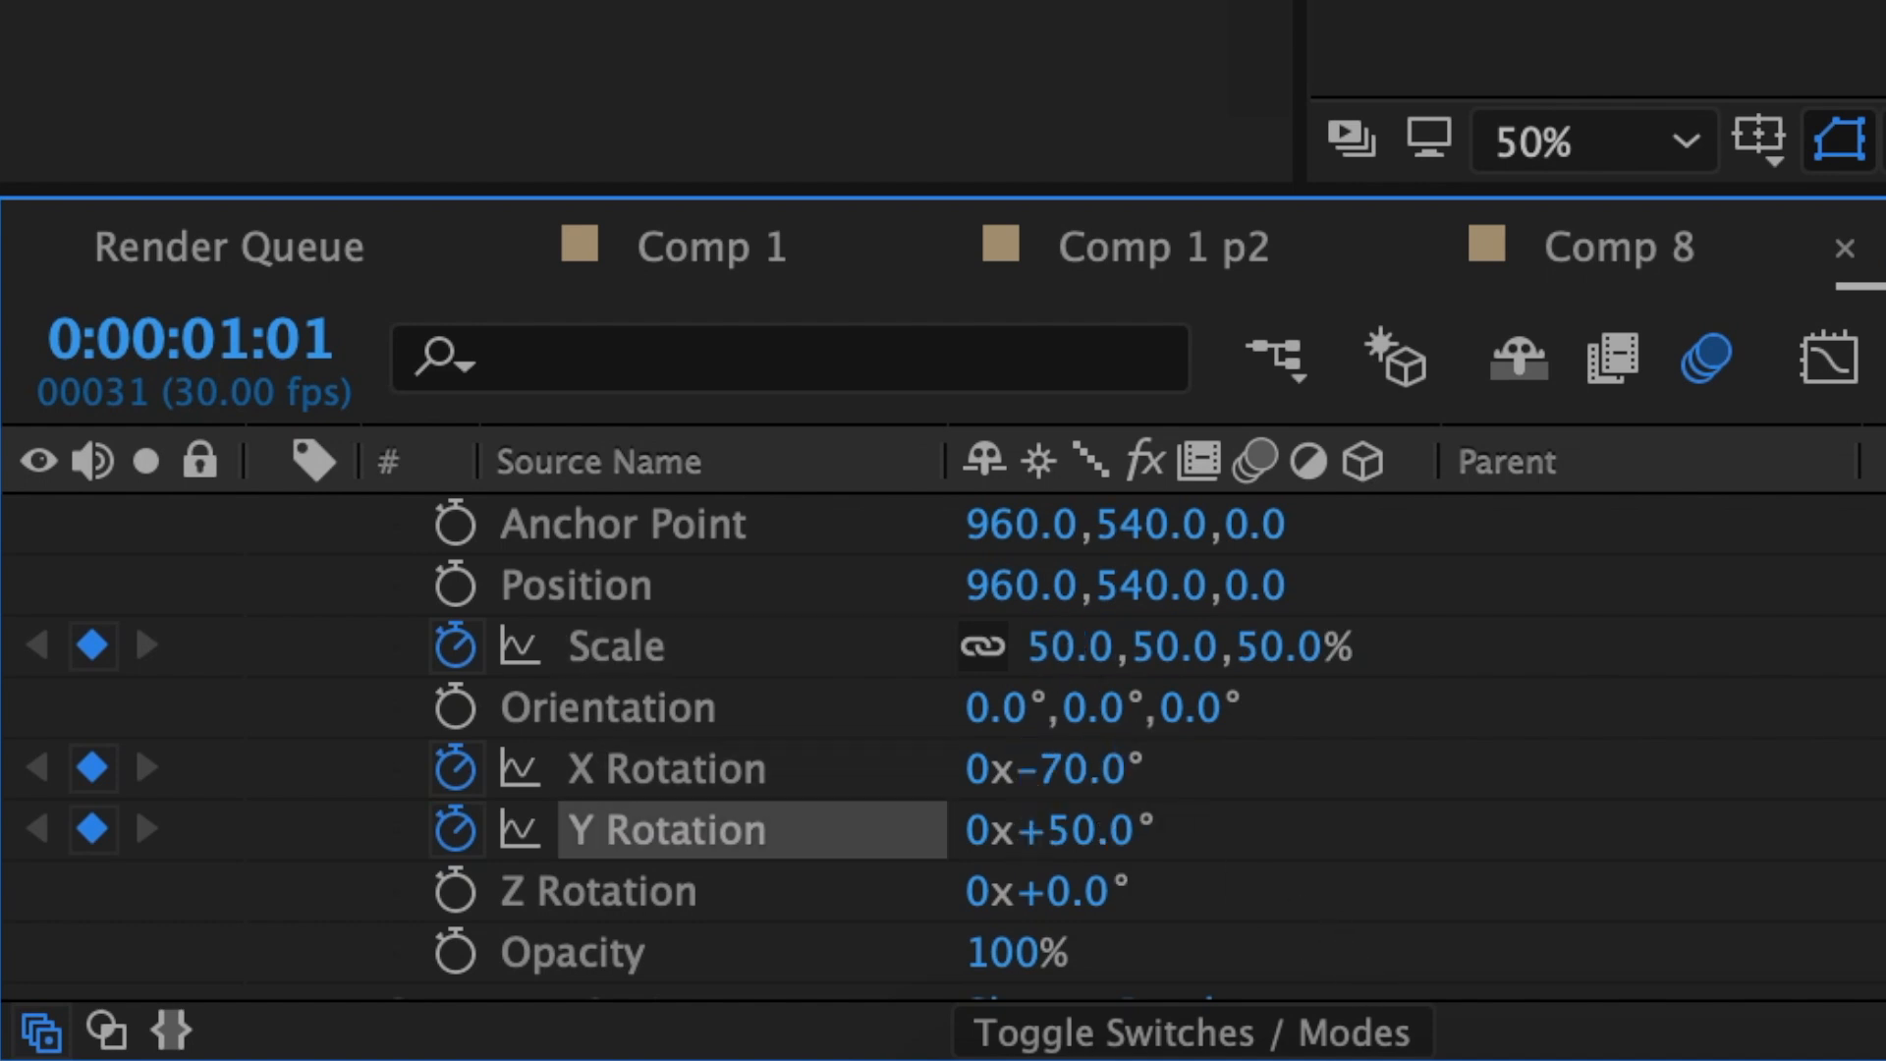
Step: Keyframe the upper layer at 0:00:01:21 with Scale 100%, X Rotation 0° and Y Rotation 0°
{"action": "left_click_drag", "start_coordinate": [614, 396], "coordinate": [1124, 408]}
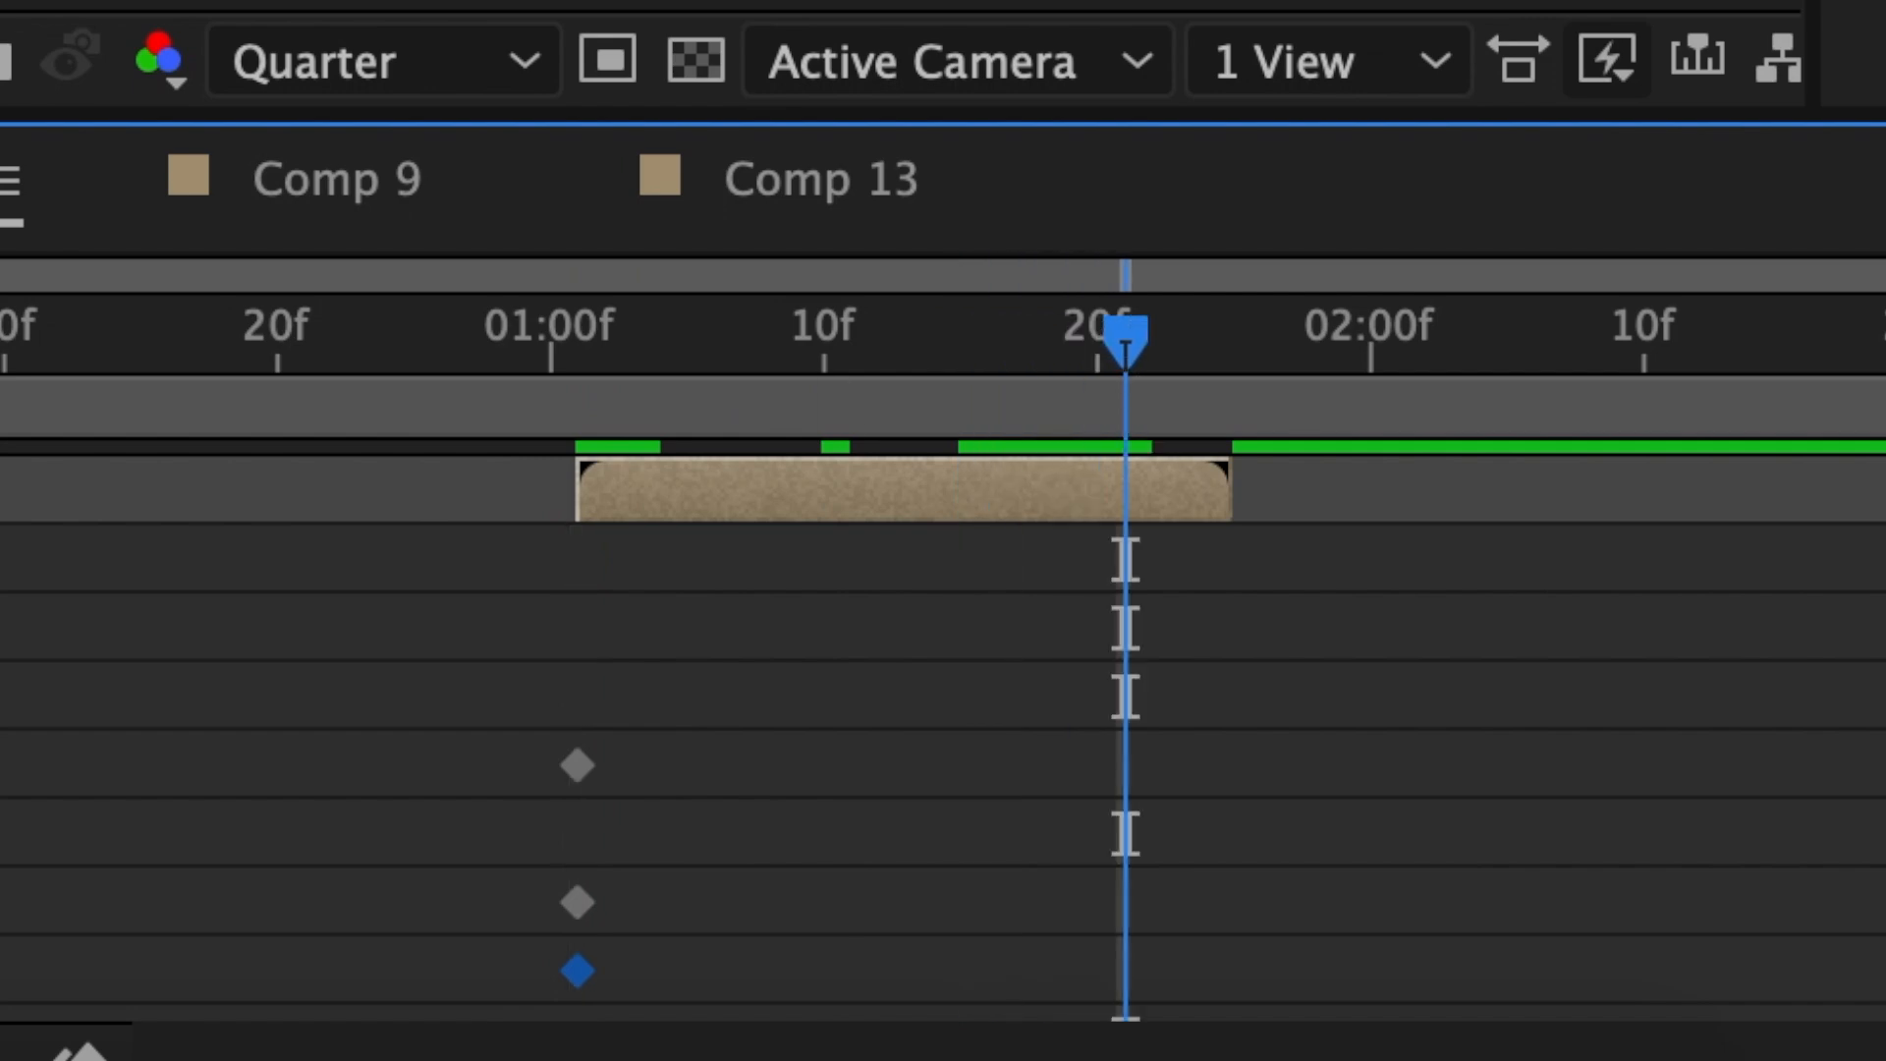
{"action": "left_click", "coordinate": [93, 646]}
{"action": "left_click", "coordinate": [92, 767]}
{"action": "left_click", "coordinate": [93, 828]}
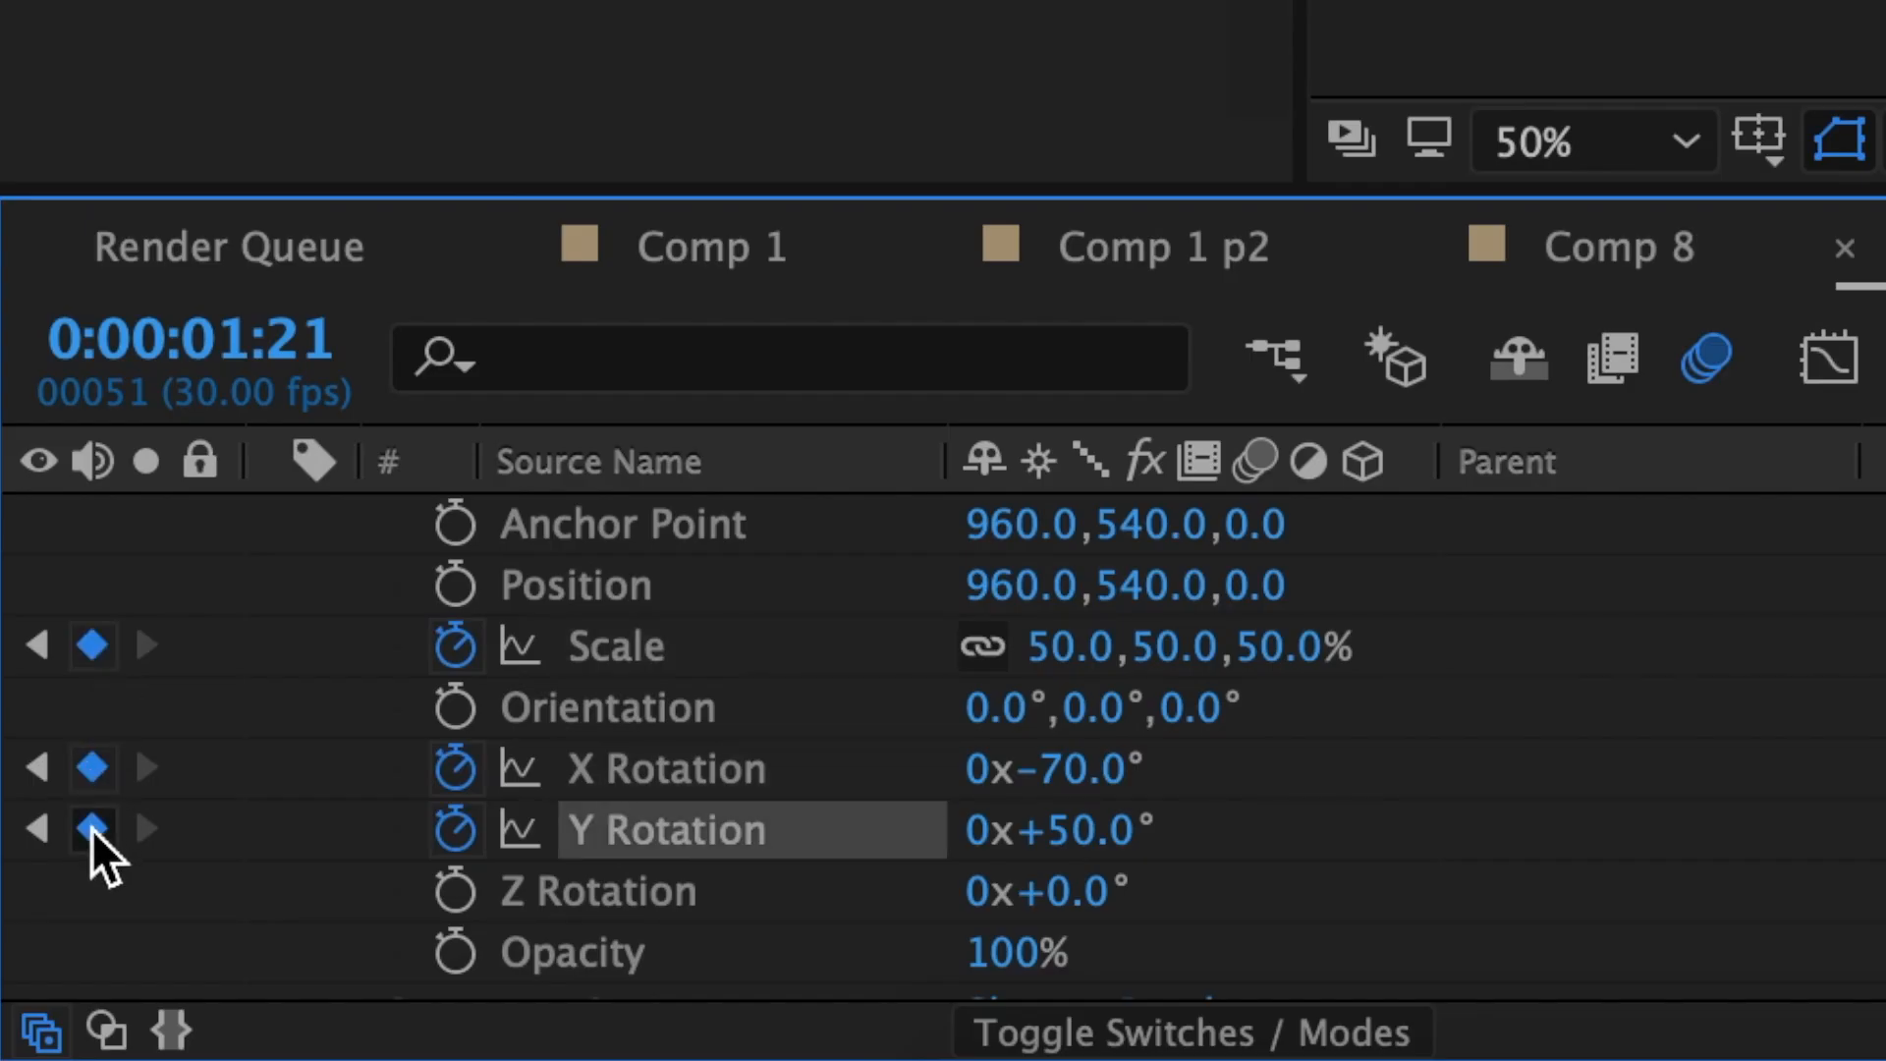
{"action": "left_click", "coordinate": [1081, 648]}
{"action": "type", "text": "100"}
{"action": "key", "text": "Return"}
{"action": "left_click", "coordinate": [1090, 771]}
{"action": "type", "text": "0"}
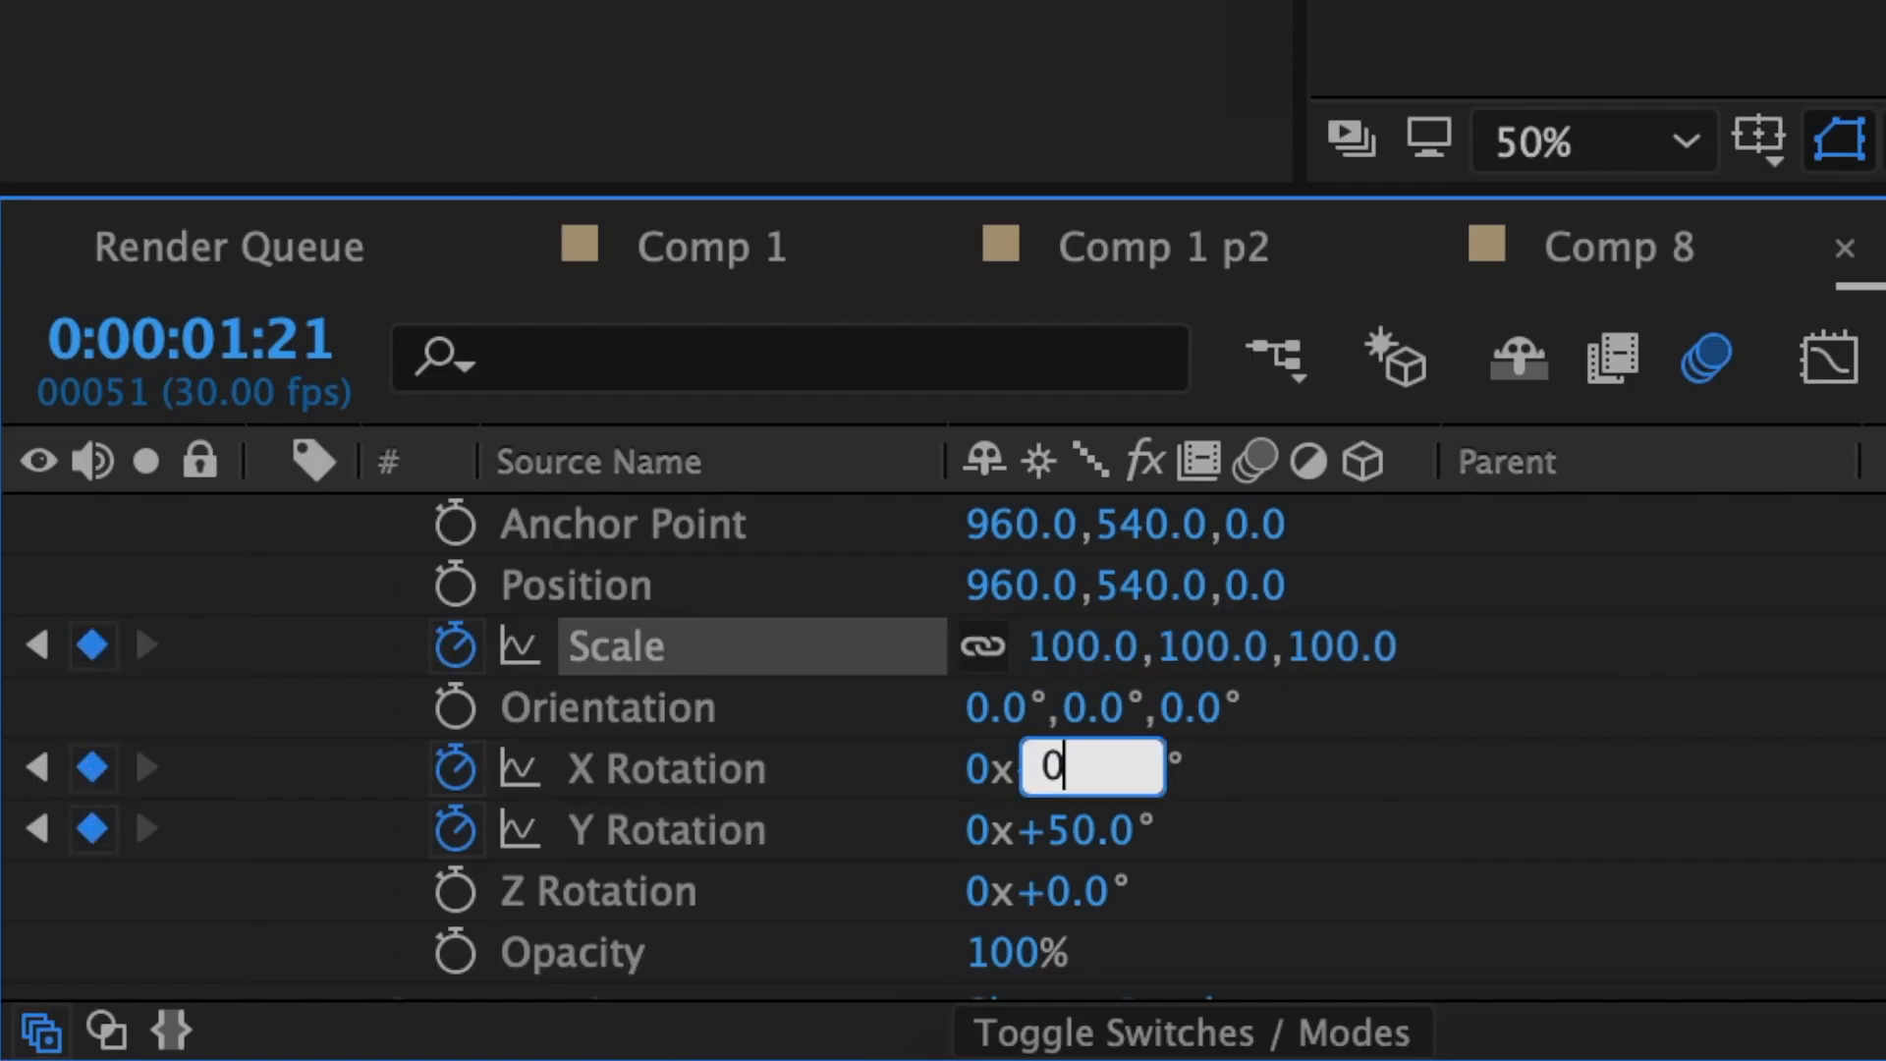
{"action": "key", "text": "Return"}
{"action": "left_click", "coordinate": [1110, 838]}
{"action": "type", "text": "0"}
{"action": "key", "text": "Return"}
Step: Apply Easy Ease to the upper layer's Scale and rotation keyframes and show their curves in the graph editor
{"action": "left_click_drag", "start_coordinate": [1355, 981], "coordinate": [1090, 899]}
{"action": "mouse_move", "coordinate": [1169, 1035]}
{"action": "left_click", "coordinate": [1532, 861]}
{"action": "left_click", "coordinate": [743, 763]}
Step: Reshape the Y Rotation, X Rotation and Scale curves to change steeply at first with a long ease into the last keyframes
{"action": "left_click", "coordinate": [1115, 875]}
{"action": "left_click_drag", "start_coordinate": [1034, 722], "coordinate": [770, 722]}
{"action": "left_click", "coordinate": [768, 858]}
{"action": "left_click_drag", "start_coordinate": [867, 865], "coordinate": [673, 783]}
{"action": "left_click_drag", "start_coordinate": [1034, 722], "coordinate": [770, 727]}
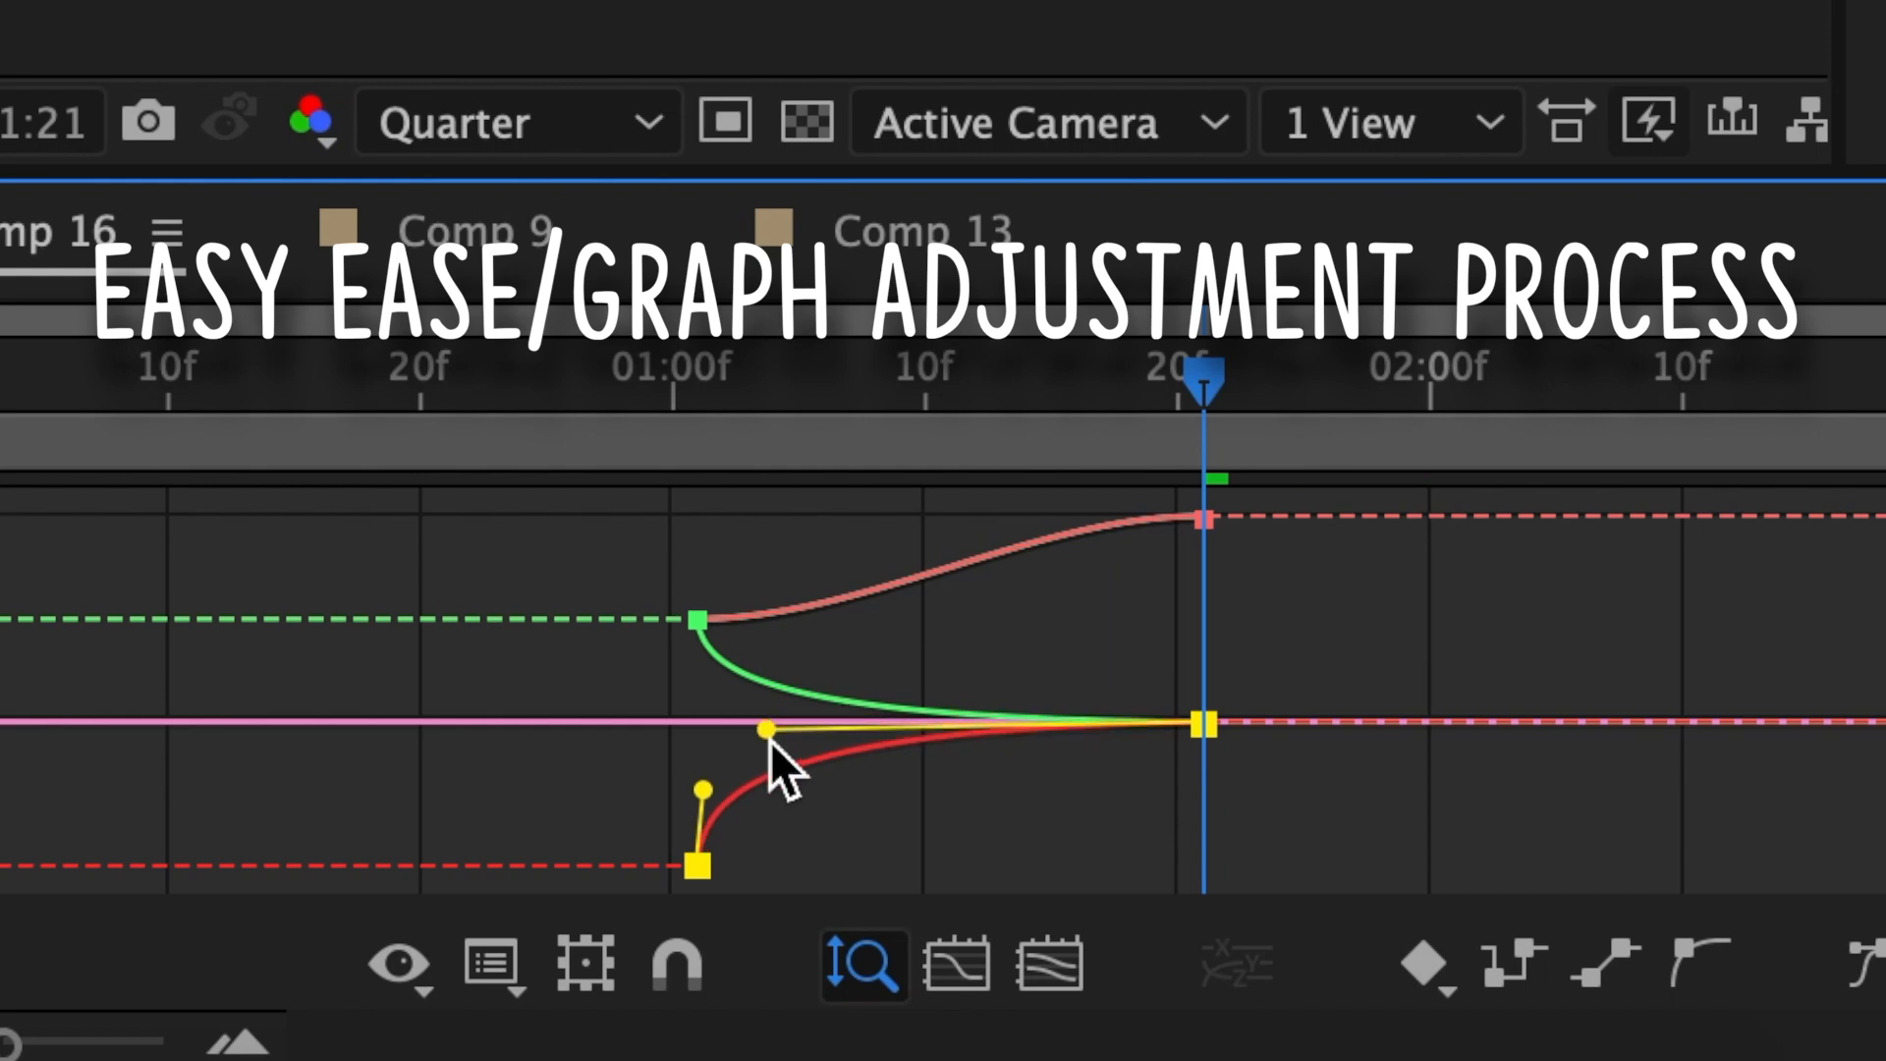
{"action": "left_click", "coordinate": [845, 593]}
{"action": "left_click_drag", "start_coordinate": [867, 619], "coordinate": [654, 568]}
{"action": "left_click_drag", "start_coordinate": [1031, 516], "coordinate": [787, 514]}
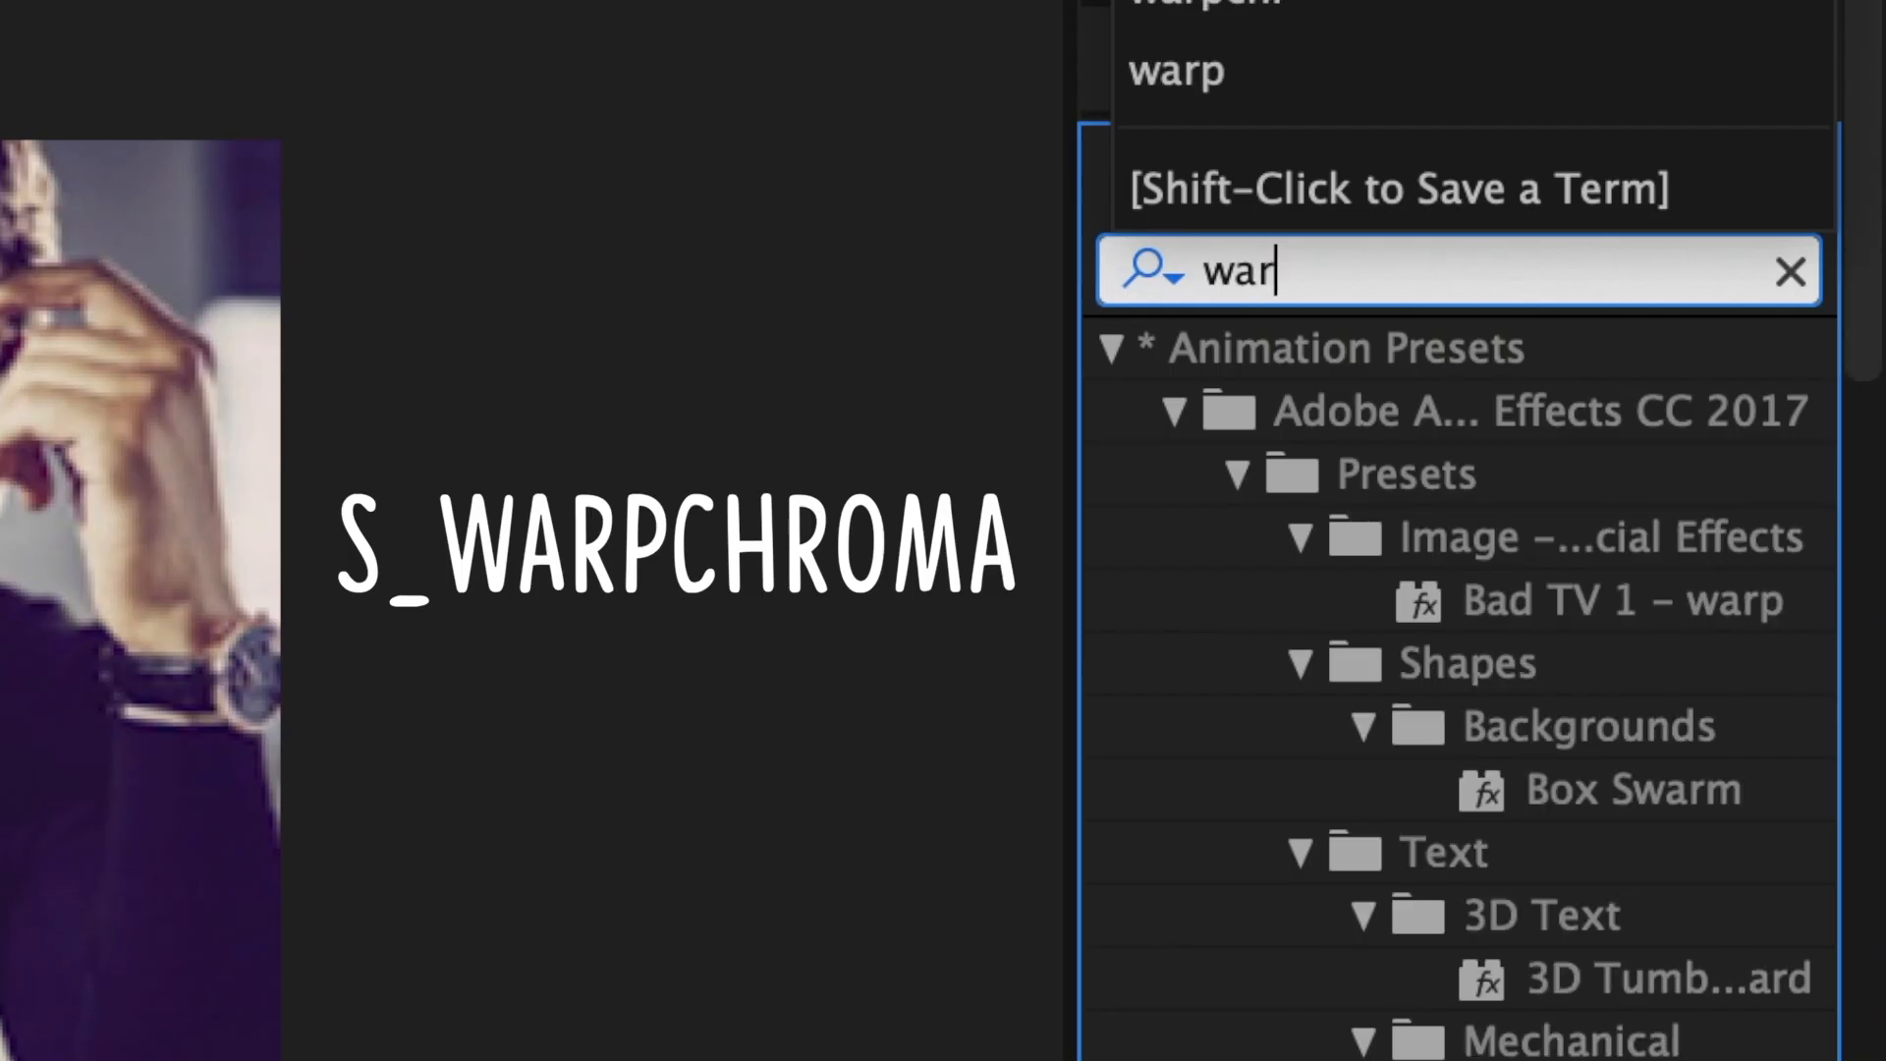
Step: Apply S_WarpChroma to IMG_6683.JPG Comp 3 and to the top layer of Comp 9 p2
{"action": "type", "text": "pchr"}
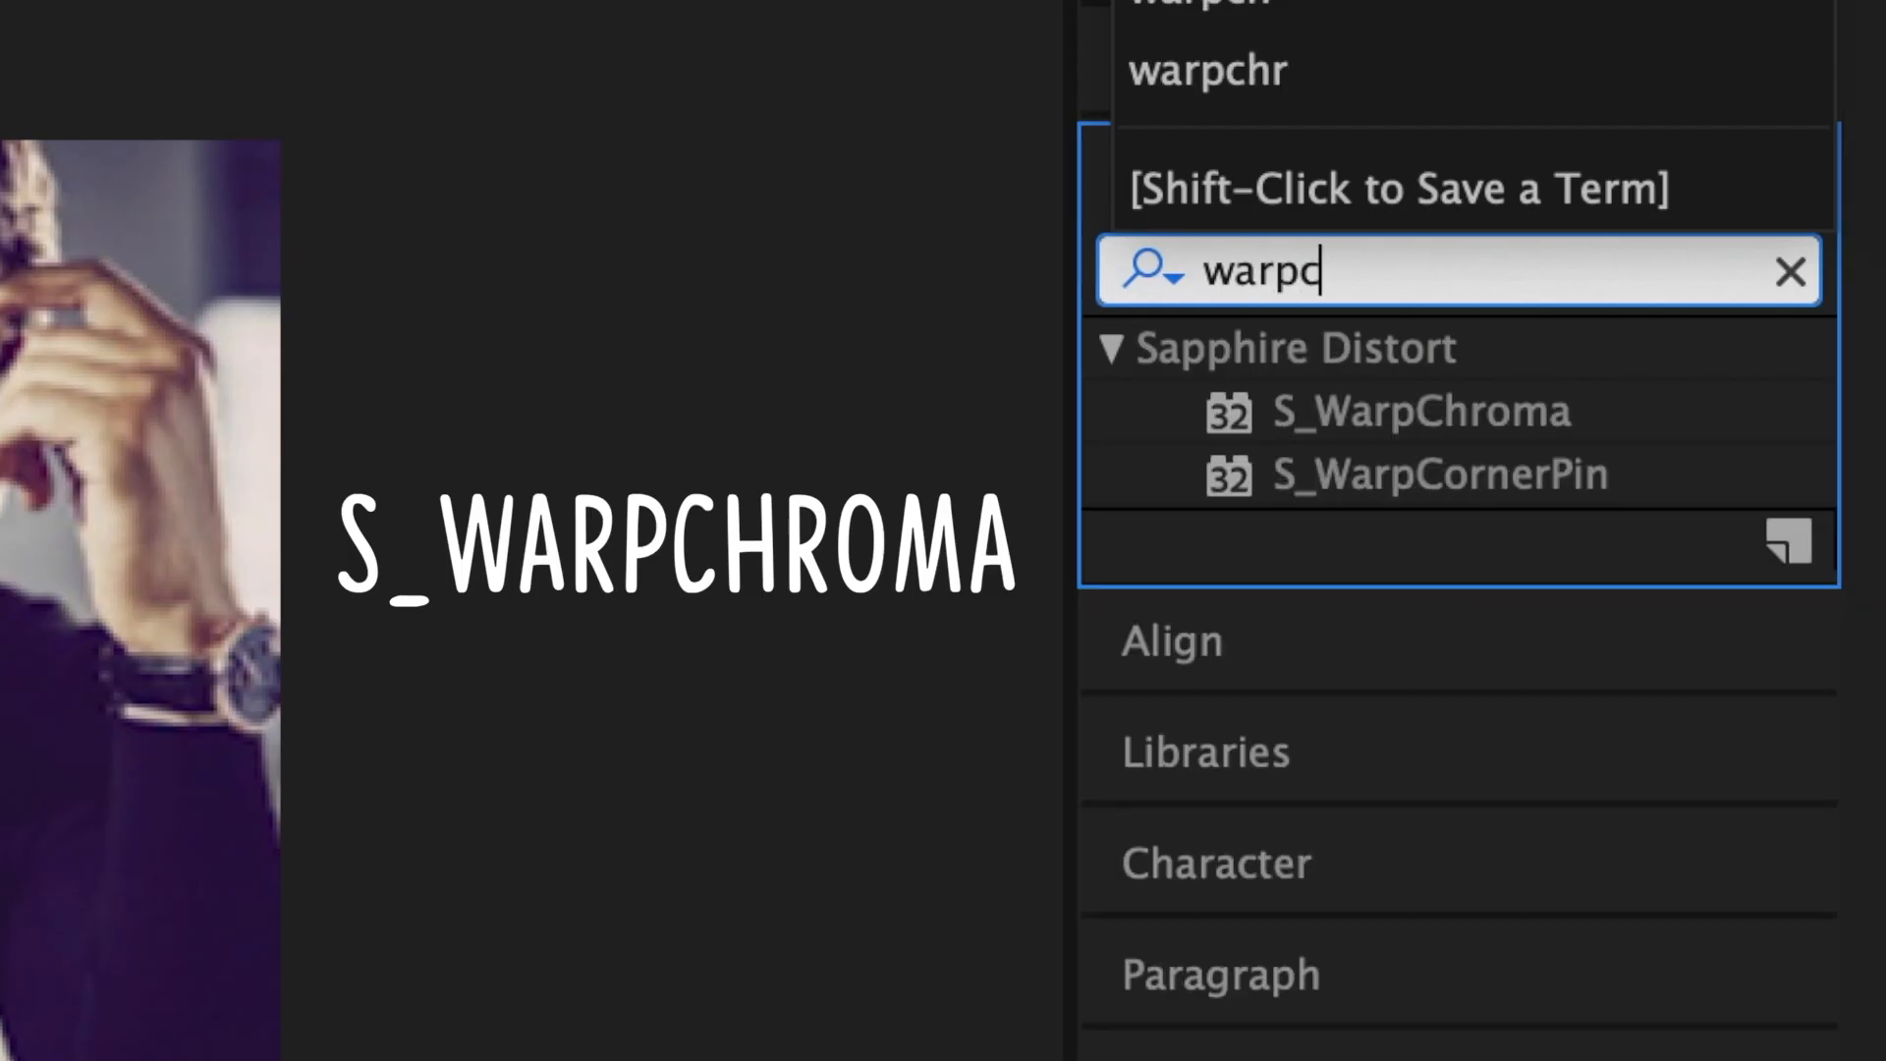
{"action": "double_click", "coordinate": [1426, 422]}
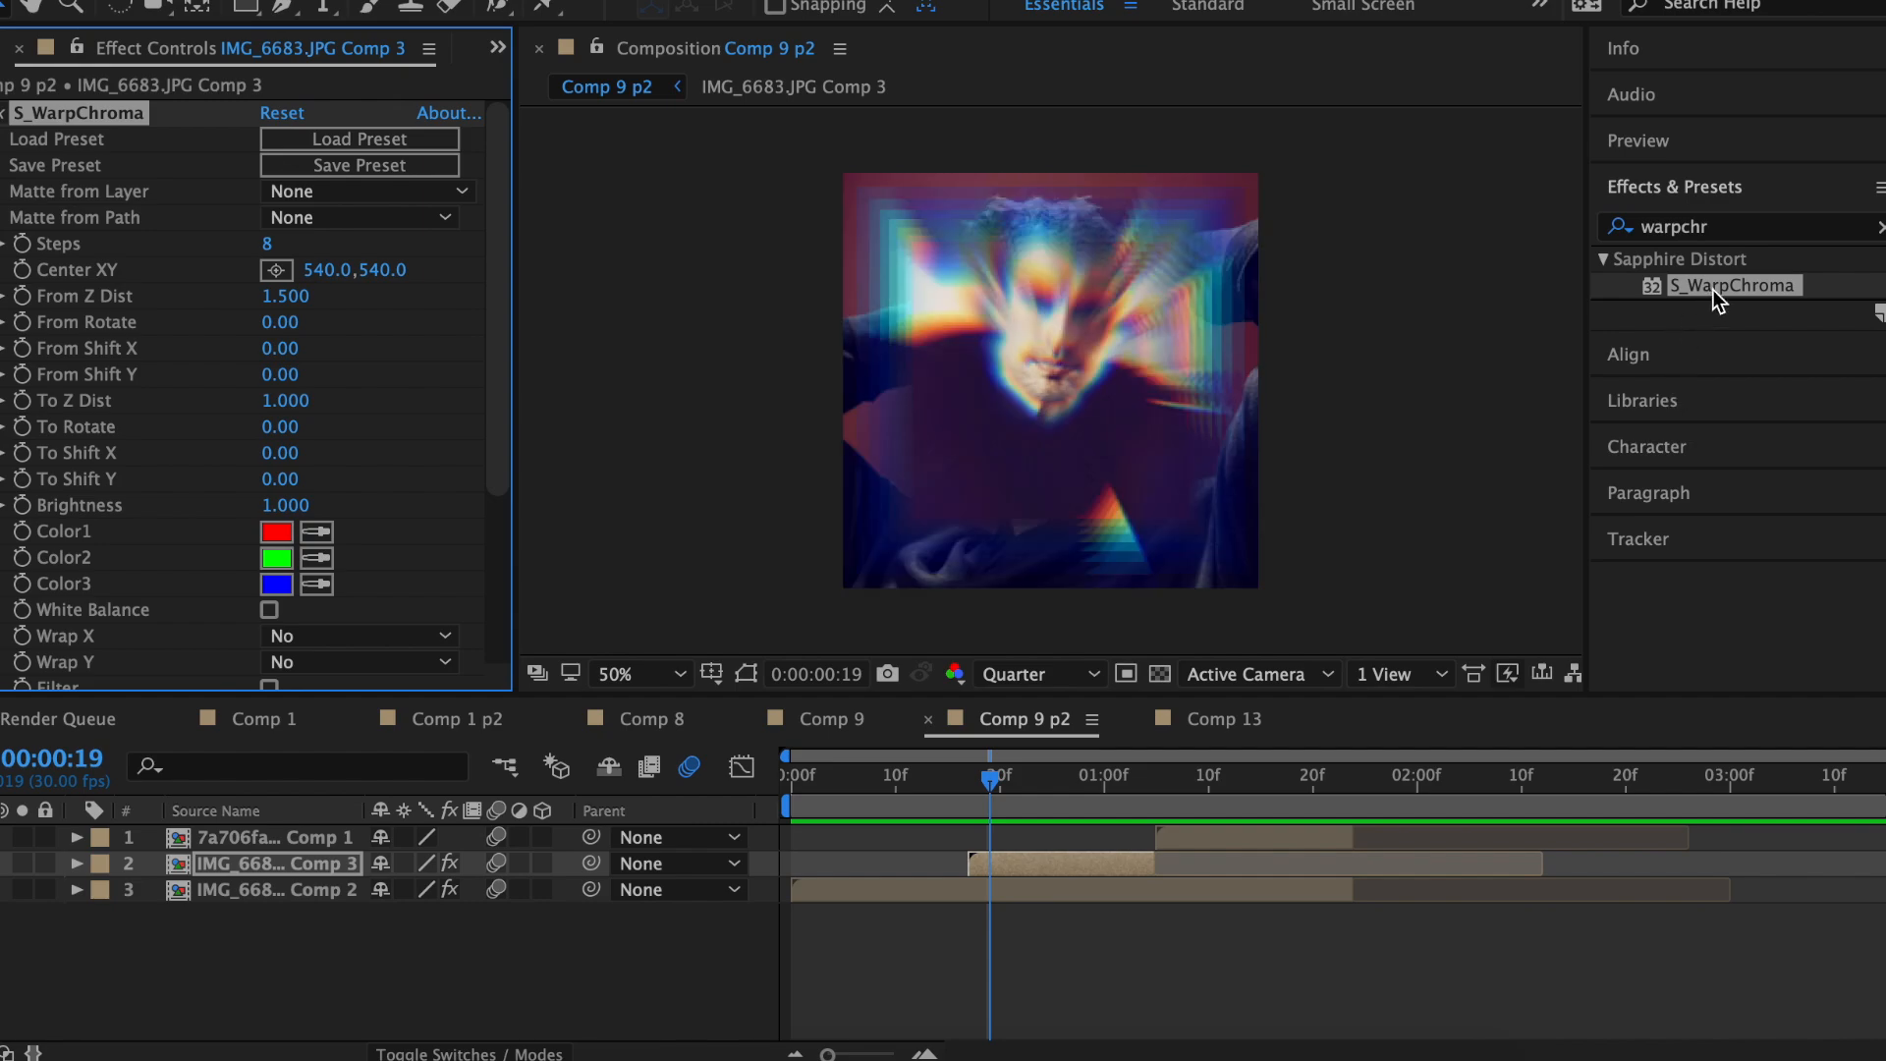
{"action": "left_click_drag", "start_coordinate": [1713, 291], "coordinate": [1229, 835]}
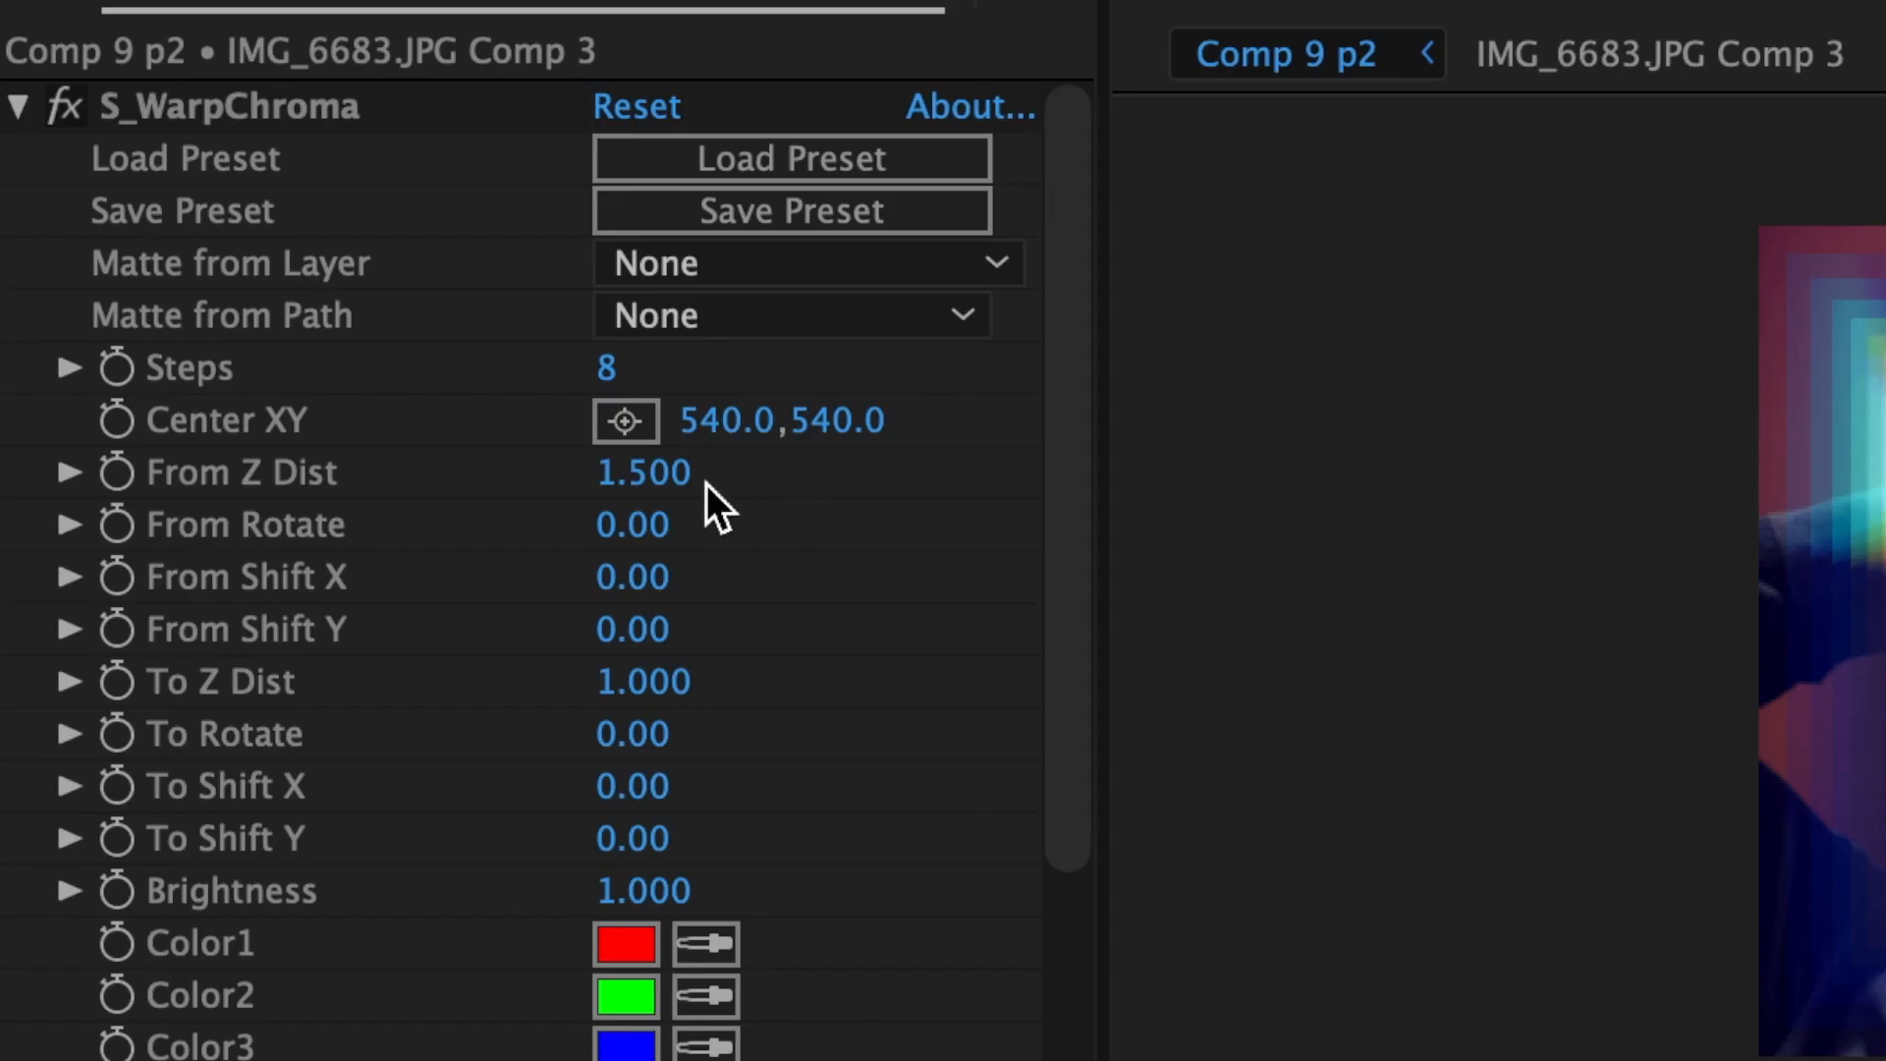
Step: Set S_WarpChroma's From Z Dist to 1 on both IMG_6683.JPG Comp 3 and the top layer
{"action": "left_click", "coordinate": [693, 477]}
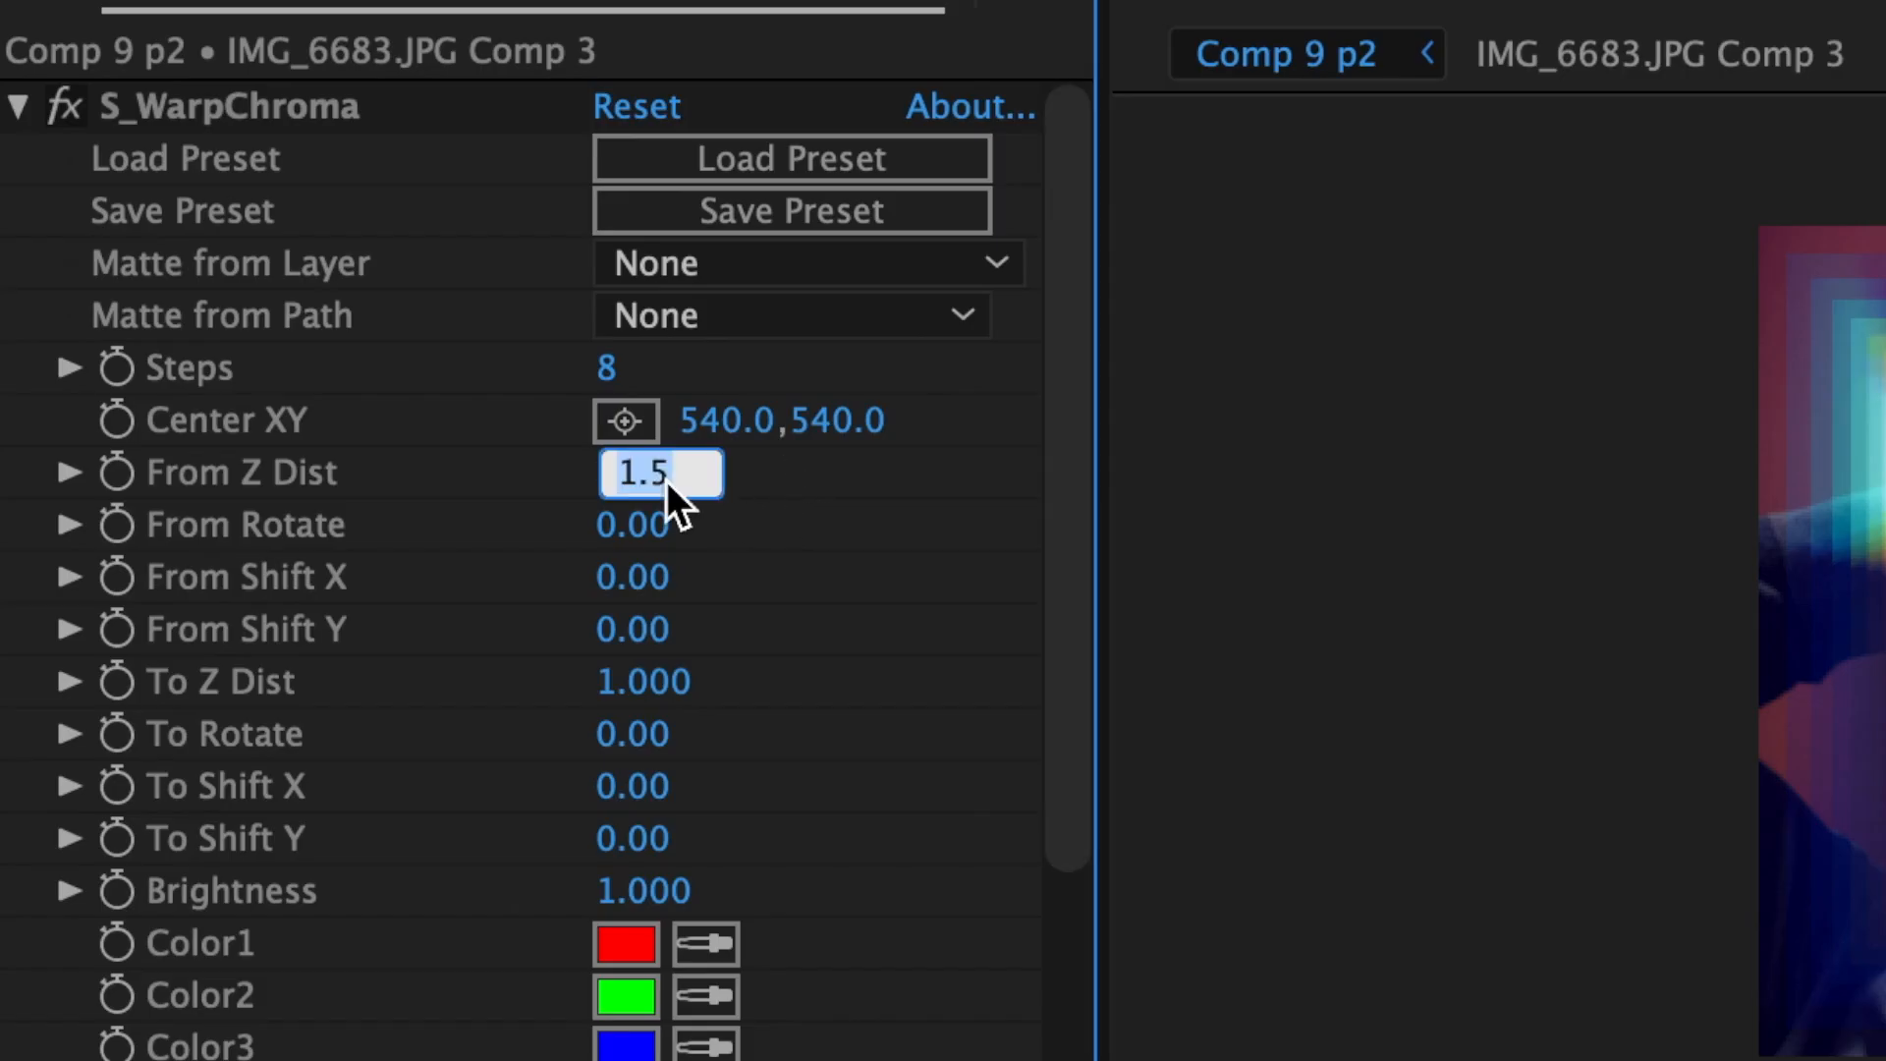
{"action": "key", "text": "Return"}
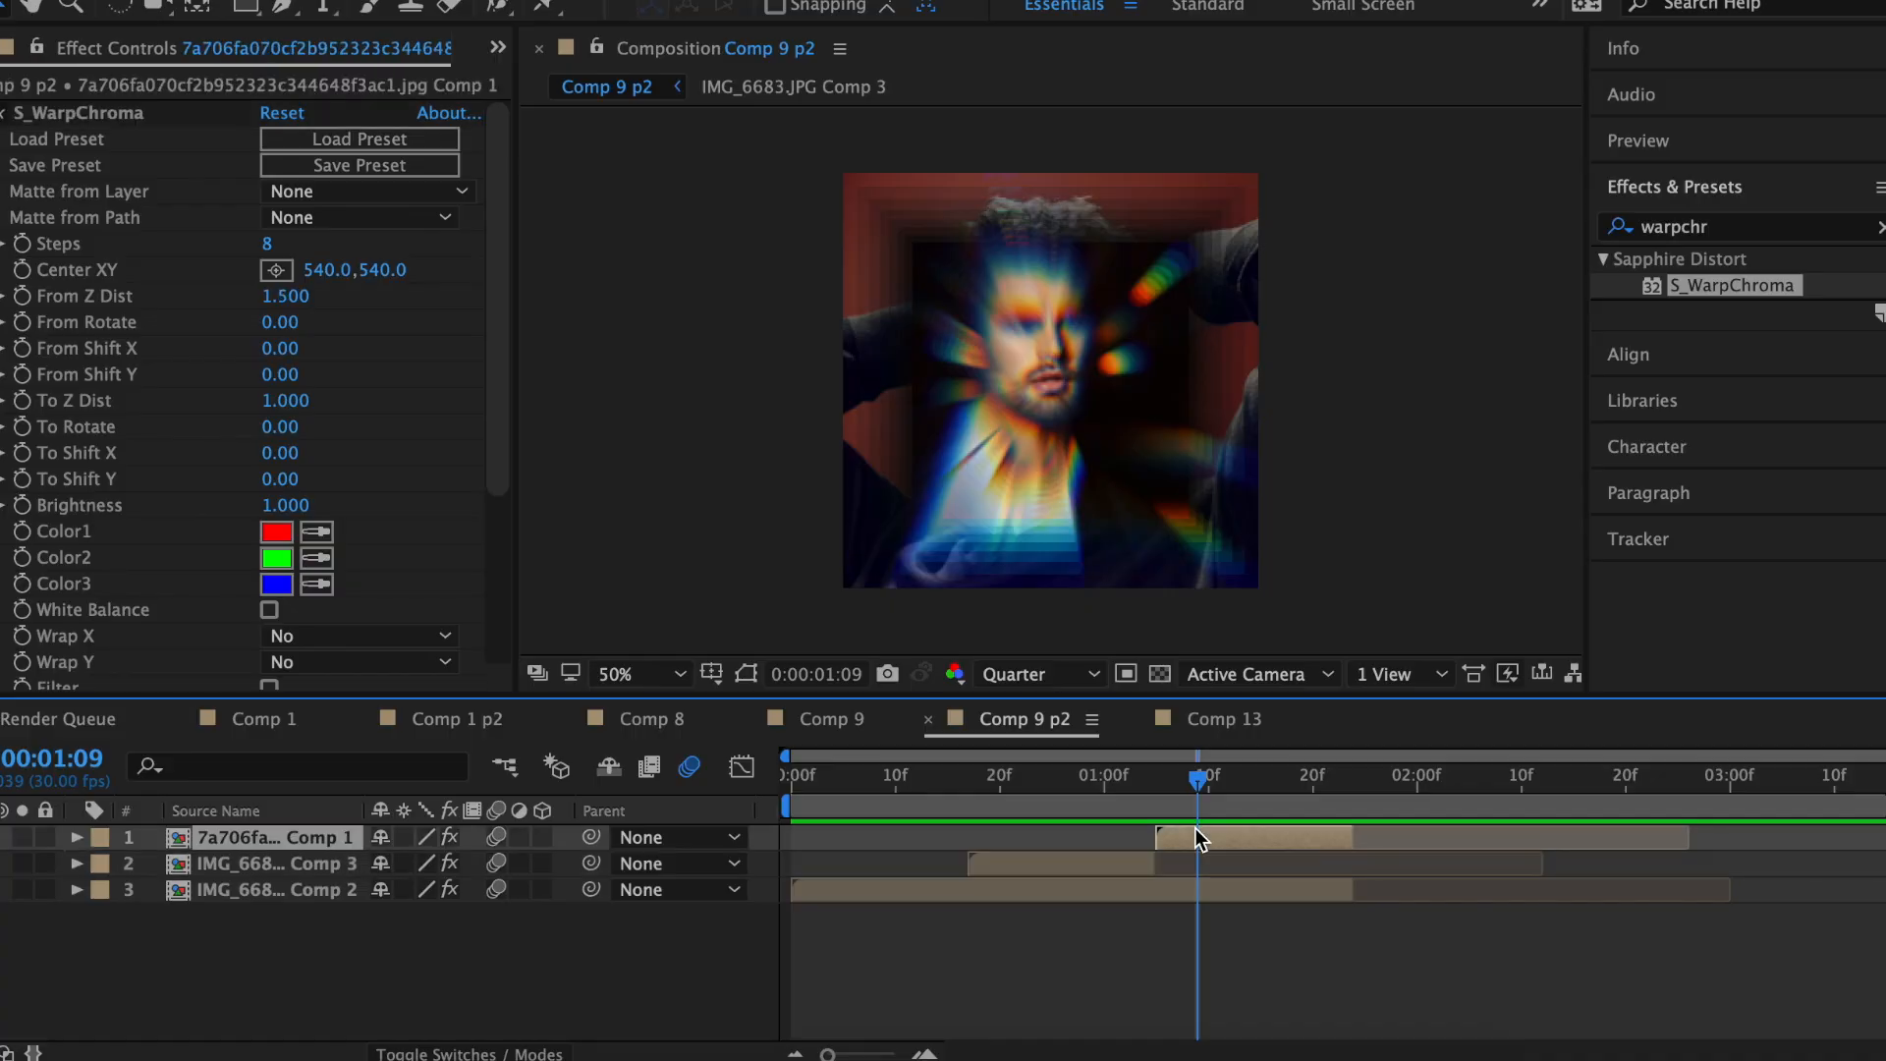
{"action": "left_click", "coordinate": [634, 469]}
{"action": "type", "text": "1"}
{"action": "key", "text": "Return"}
Step: Set S_WarpChroma's Wrap X and Wrap Y to Reflect on both IMG_6683.JPG Comp 3 and the top layer
{"action": "scroll", "coordinate": [785, 688], "scroll_direction": "down", "scroll_amount": 5}
{"action": "left_click", "coordinate": [786, 583]}
{"action": "left_click", "coordinate": [798, 752]}
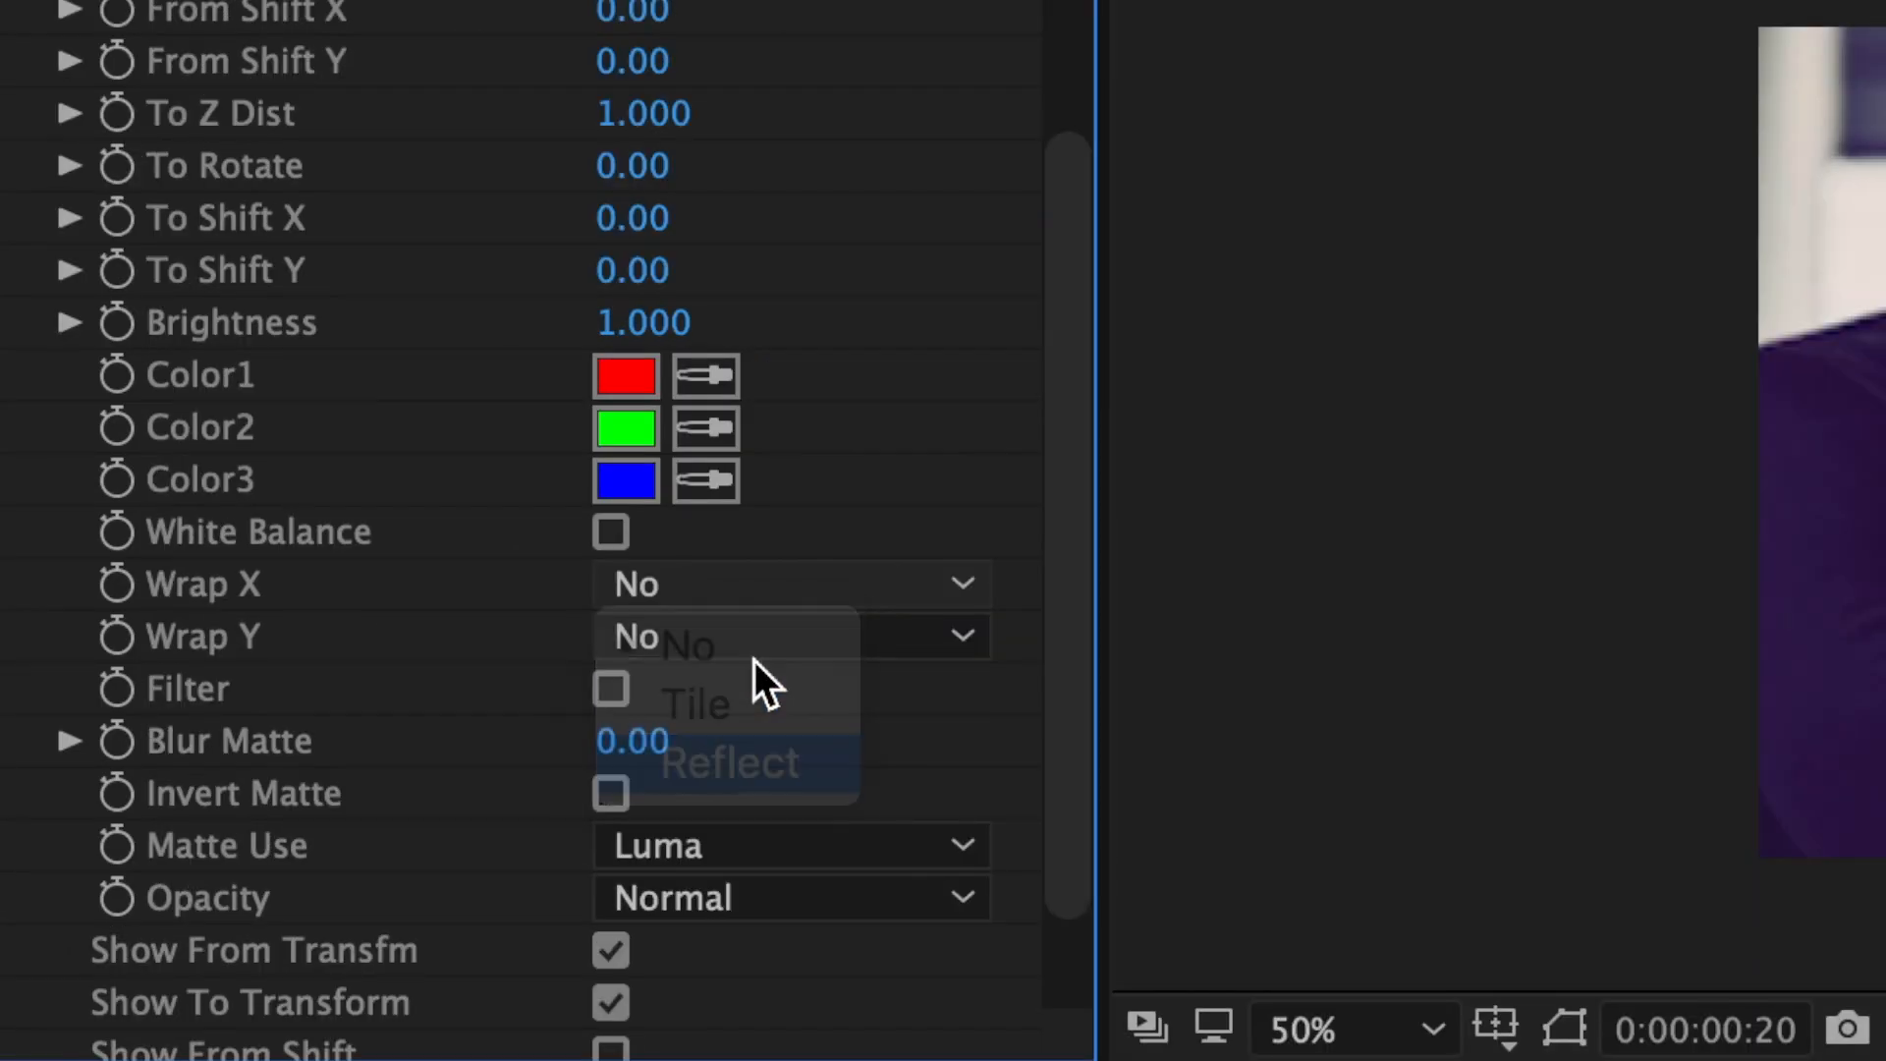
{"action": "left_click", "coordinate": [744, 634]}
{"action": "left_click", "coordinate": [750, 820]}
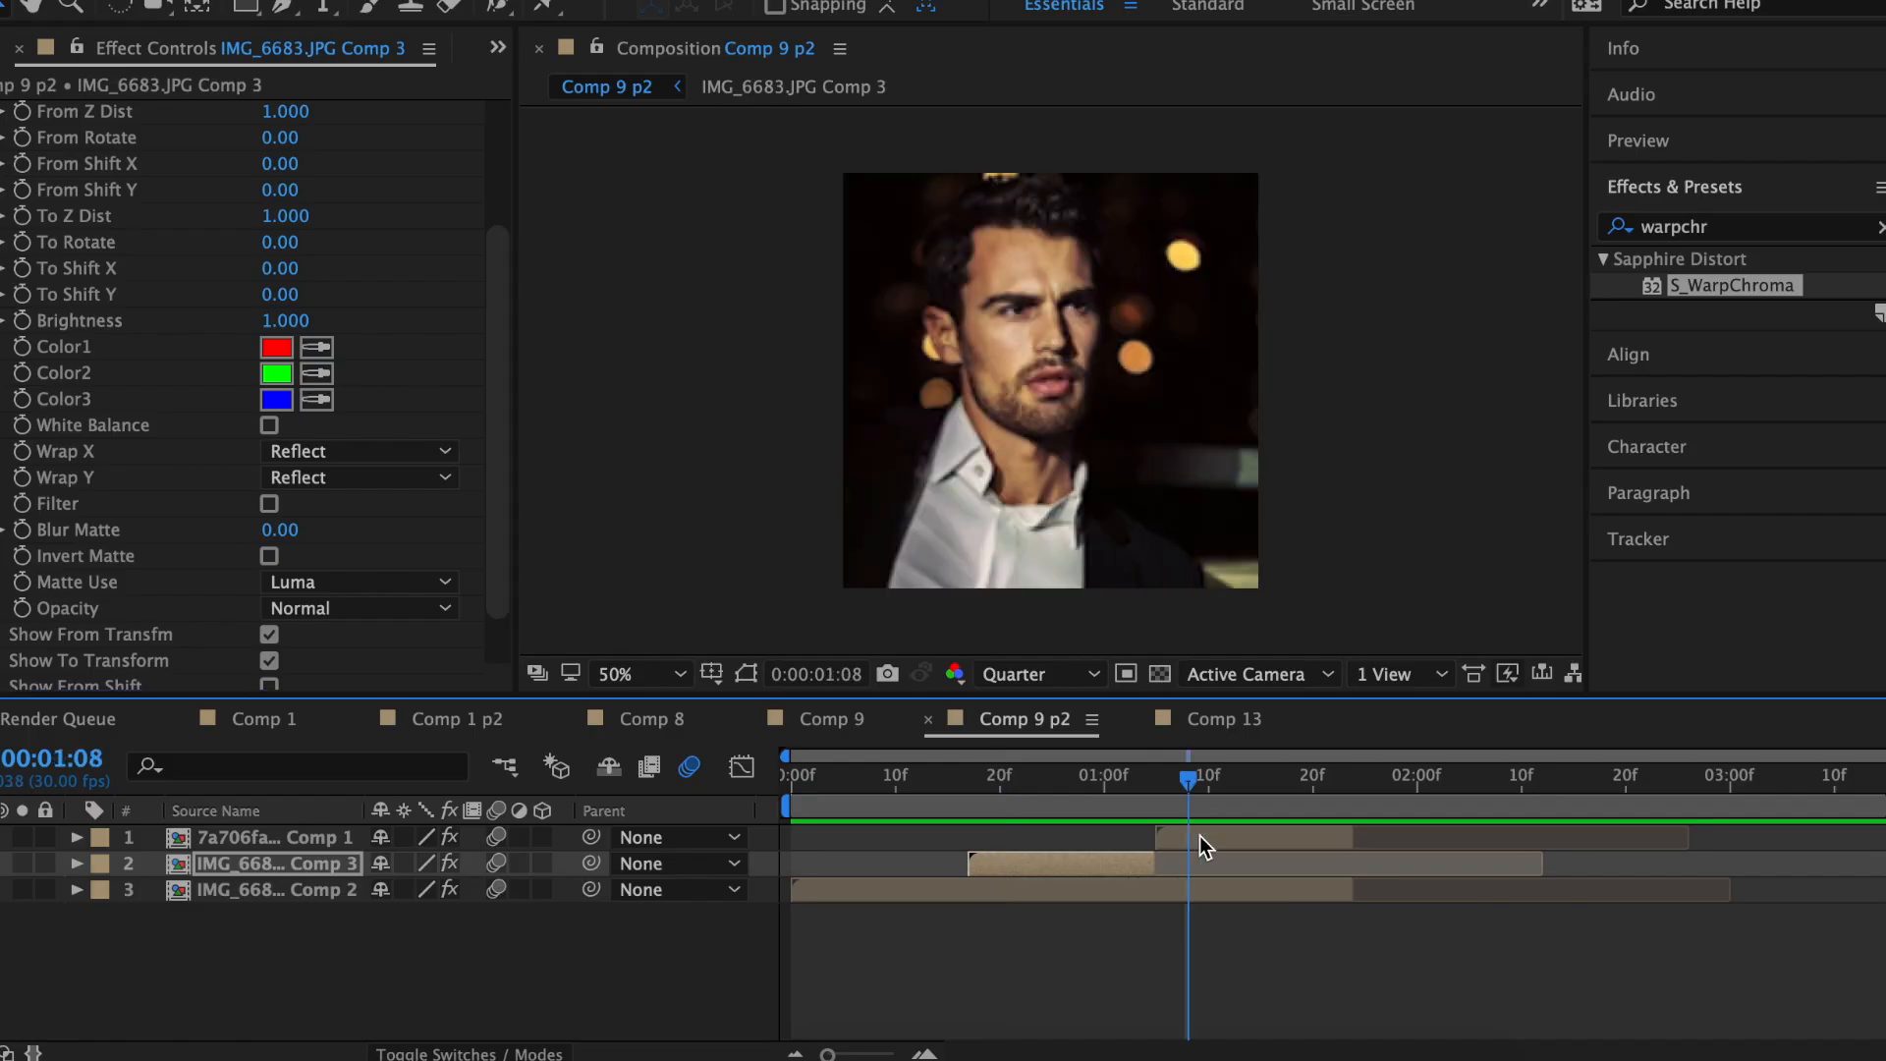
{"action": "left_click", "coordinate": [709, 550]}
{"action": "left_click", "coordinate": [729, 716]}
{"action": "left_click", "coordinate": [741, 589]}
{"action": "left_click", "coordinate": [726, 768]}
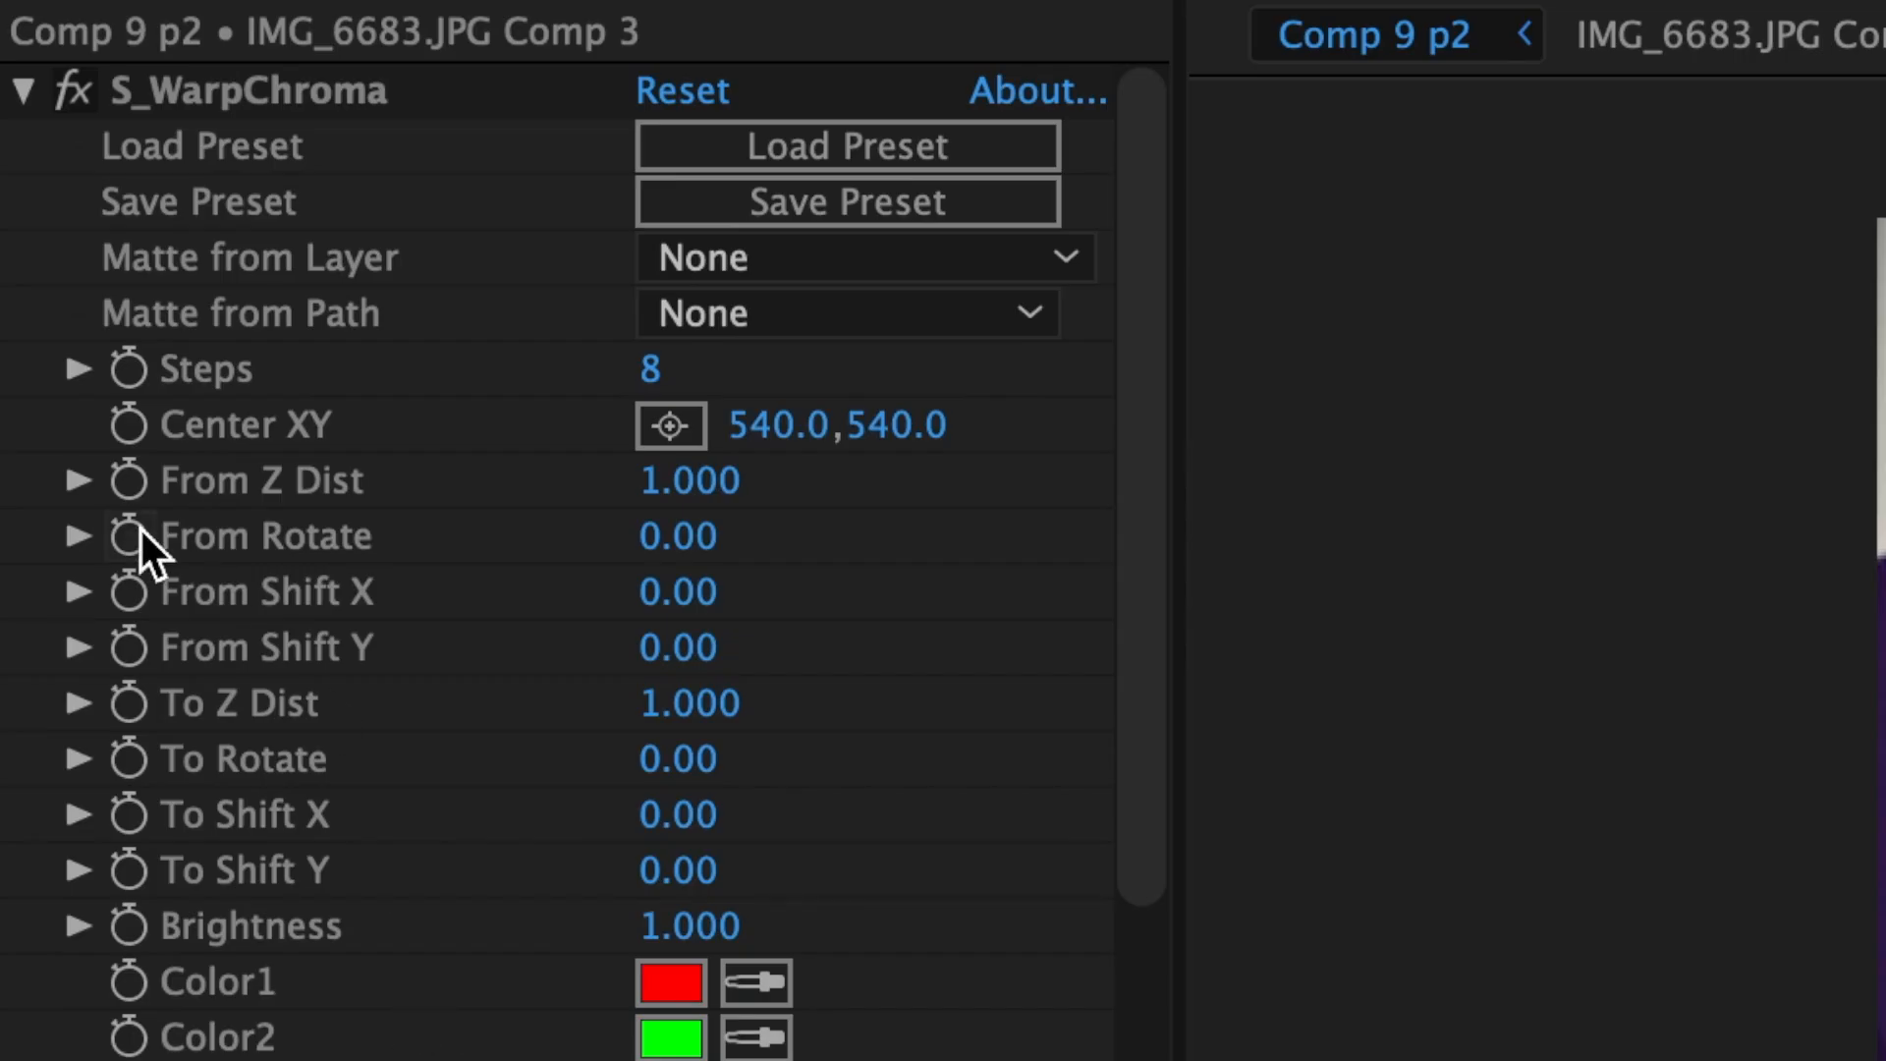
Step: Keyframe From Rotate on IMG_6683.JPG Comp 3 from 0 at 0:00:00:19 to 40 at 0:00:01:04
{"action": "left_click", "coordinate": [134, 535]}
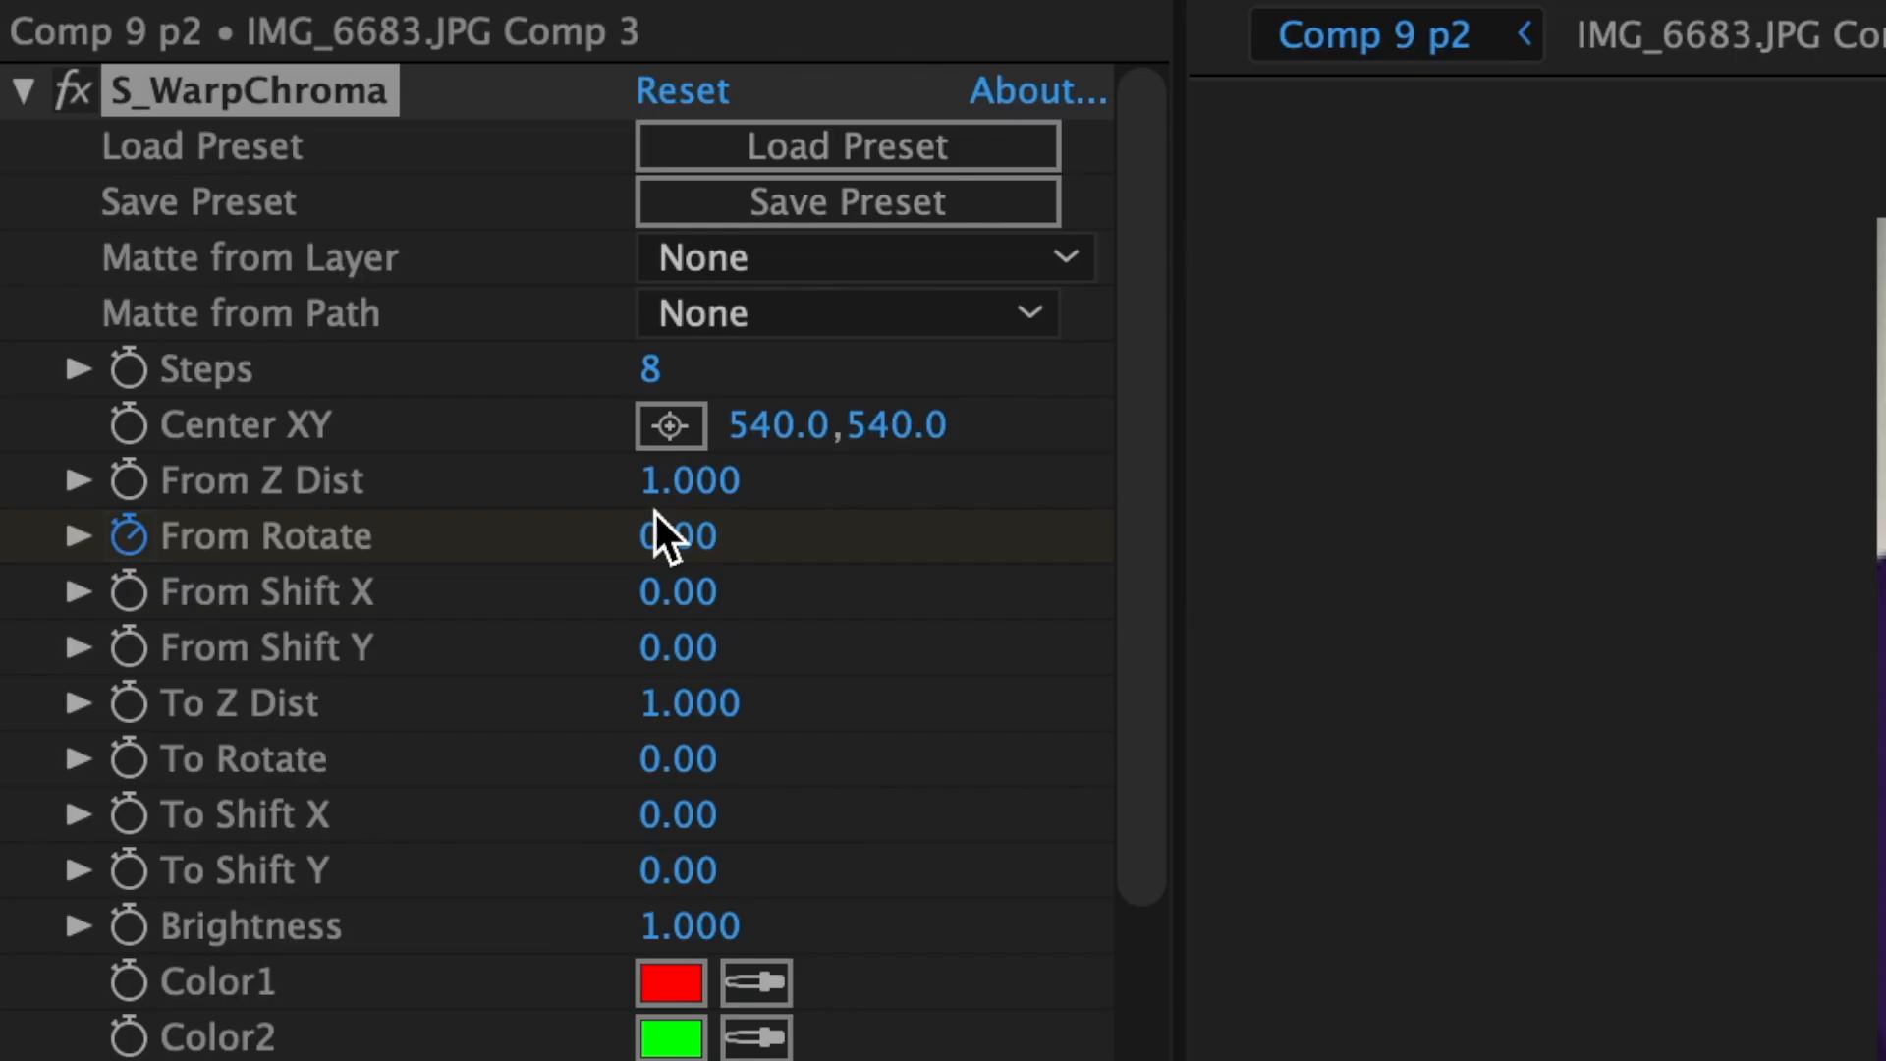
{"action": "left_click", "coordinate": [671, 535]}
{"action": "type", "text": "40"}
{"action": "key", "text": "Return"}
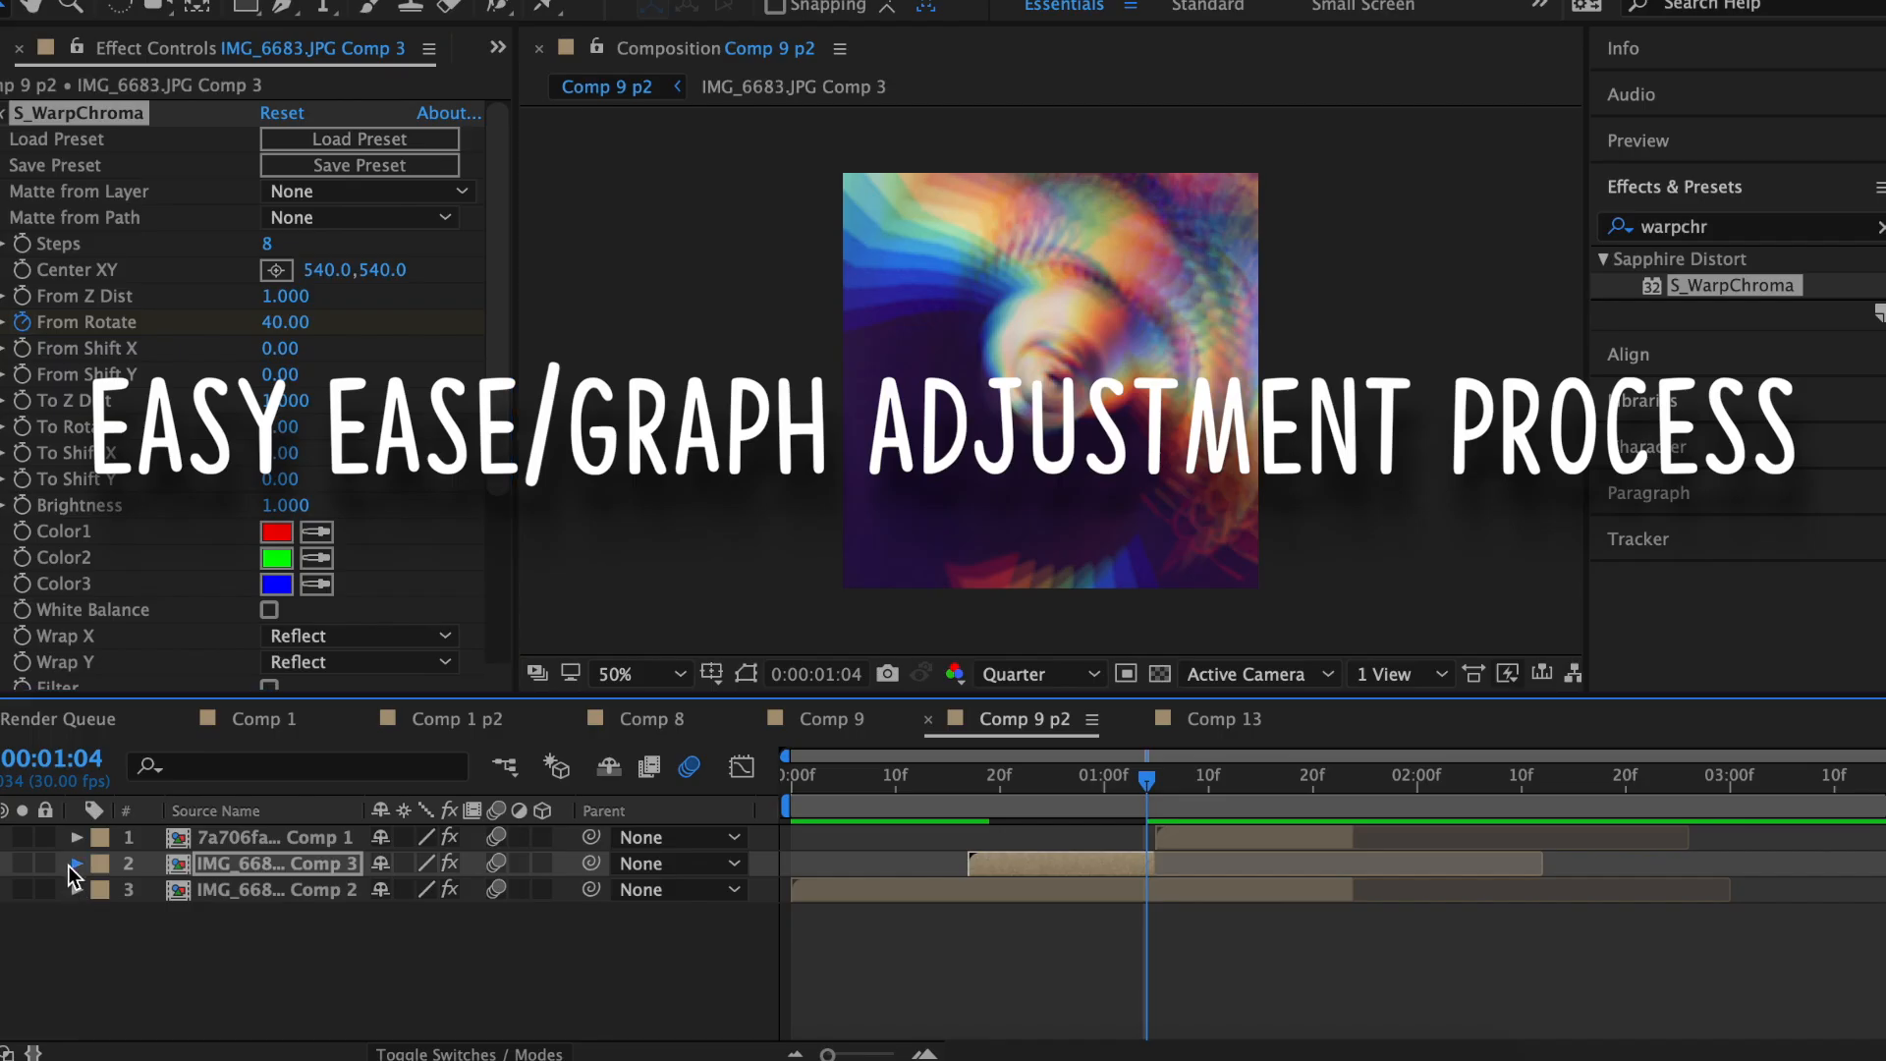
Step: Apply Easy Ease to IMG_6683.JPG Comp 3's From Rotate keyframes and reshape the curve to start slowly and finish steeply
{"action": "left_click", "coordinate": [75, 863]}
{"action": "left_click", "coordinate": [105, 889]}
{"action": "left_click", "coordinate": [130, 916]}
{"action": "scroll", "coordinate": [135, 919], "scroll_direction": "down", "scroll_amount": 5}
{"action": "left_click_drag", "start_coordinate": [1233, 922], "coordinate": [1159, 926]}
{"action": "right_click", "coordinate": [992, 863]}
{"action": "mouse_move", "coordinate": [1129, 1036]}
{"action": "left_click", "coordinate": [1394, 864]}
{"action": "left_click", "coordinate": [742, 766]}
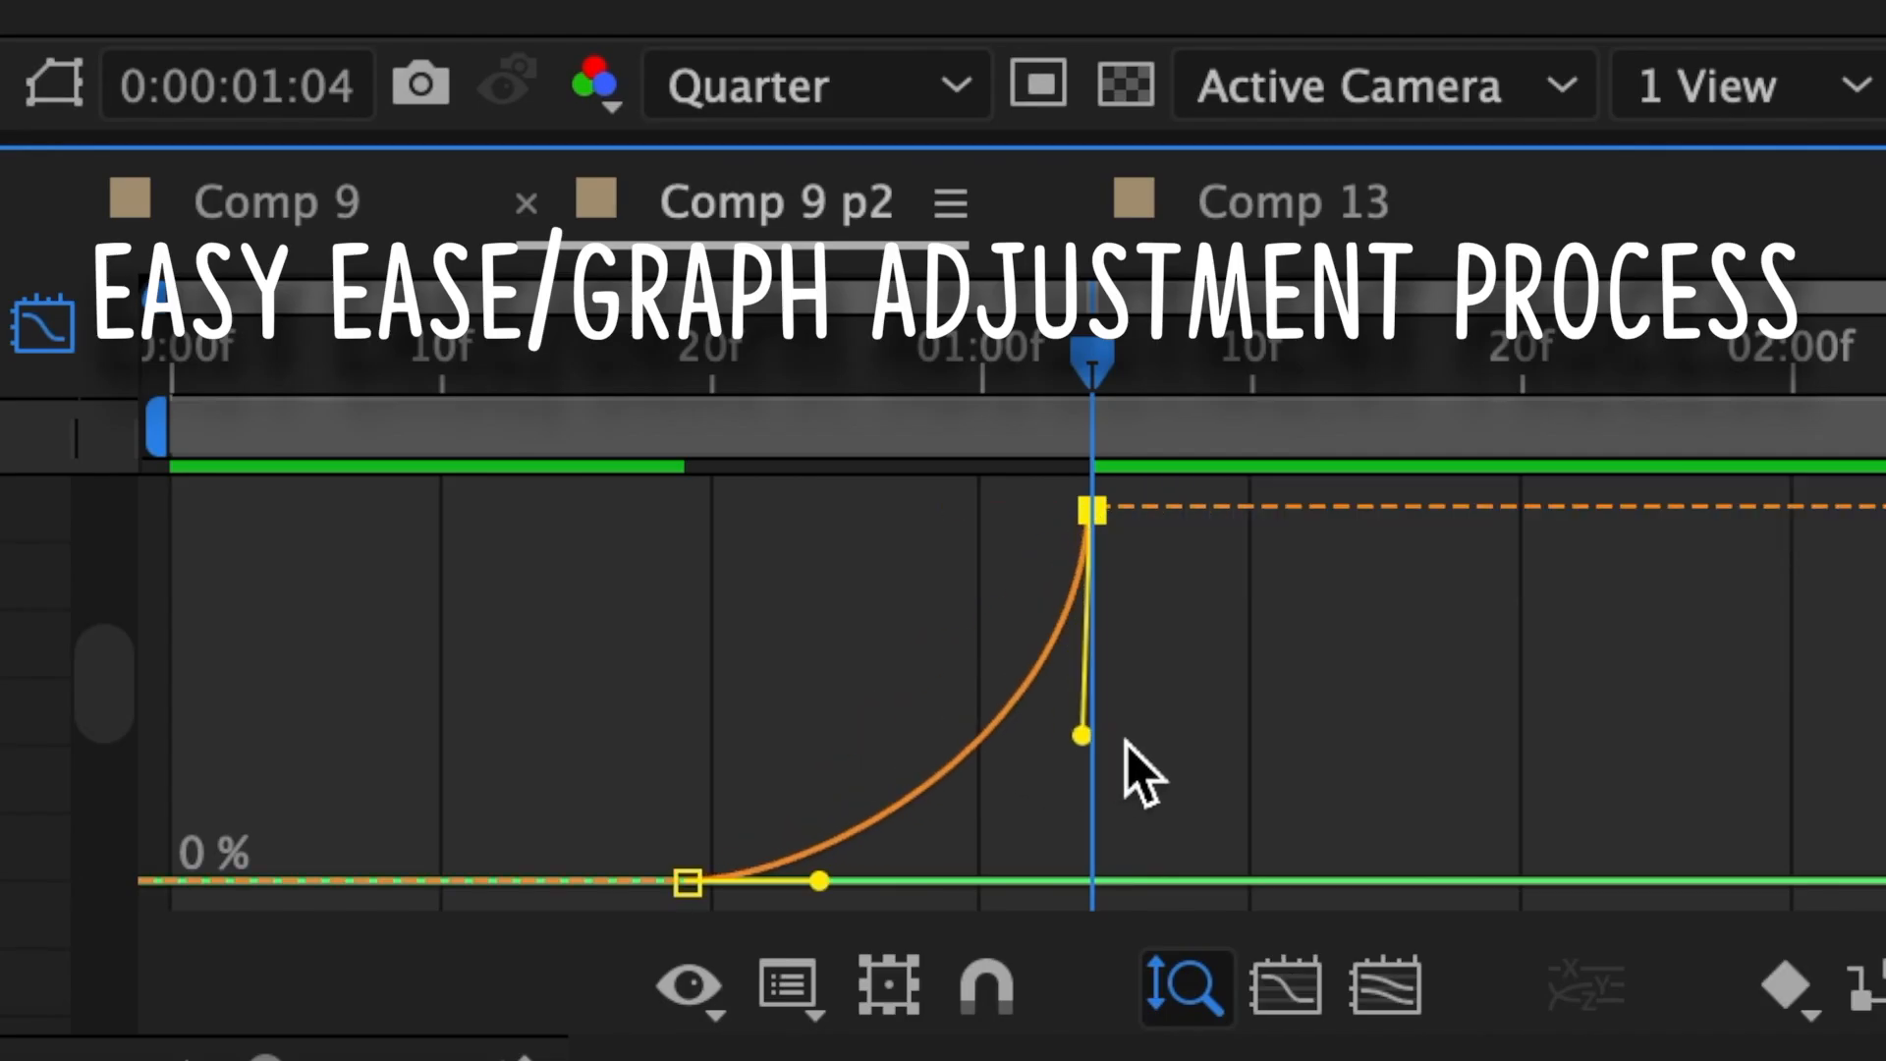
{"action": "left_click_drag", "start_coordinate": [821, 881], "coordinate": [990, 879]}
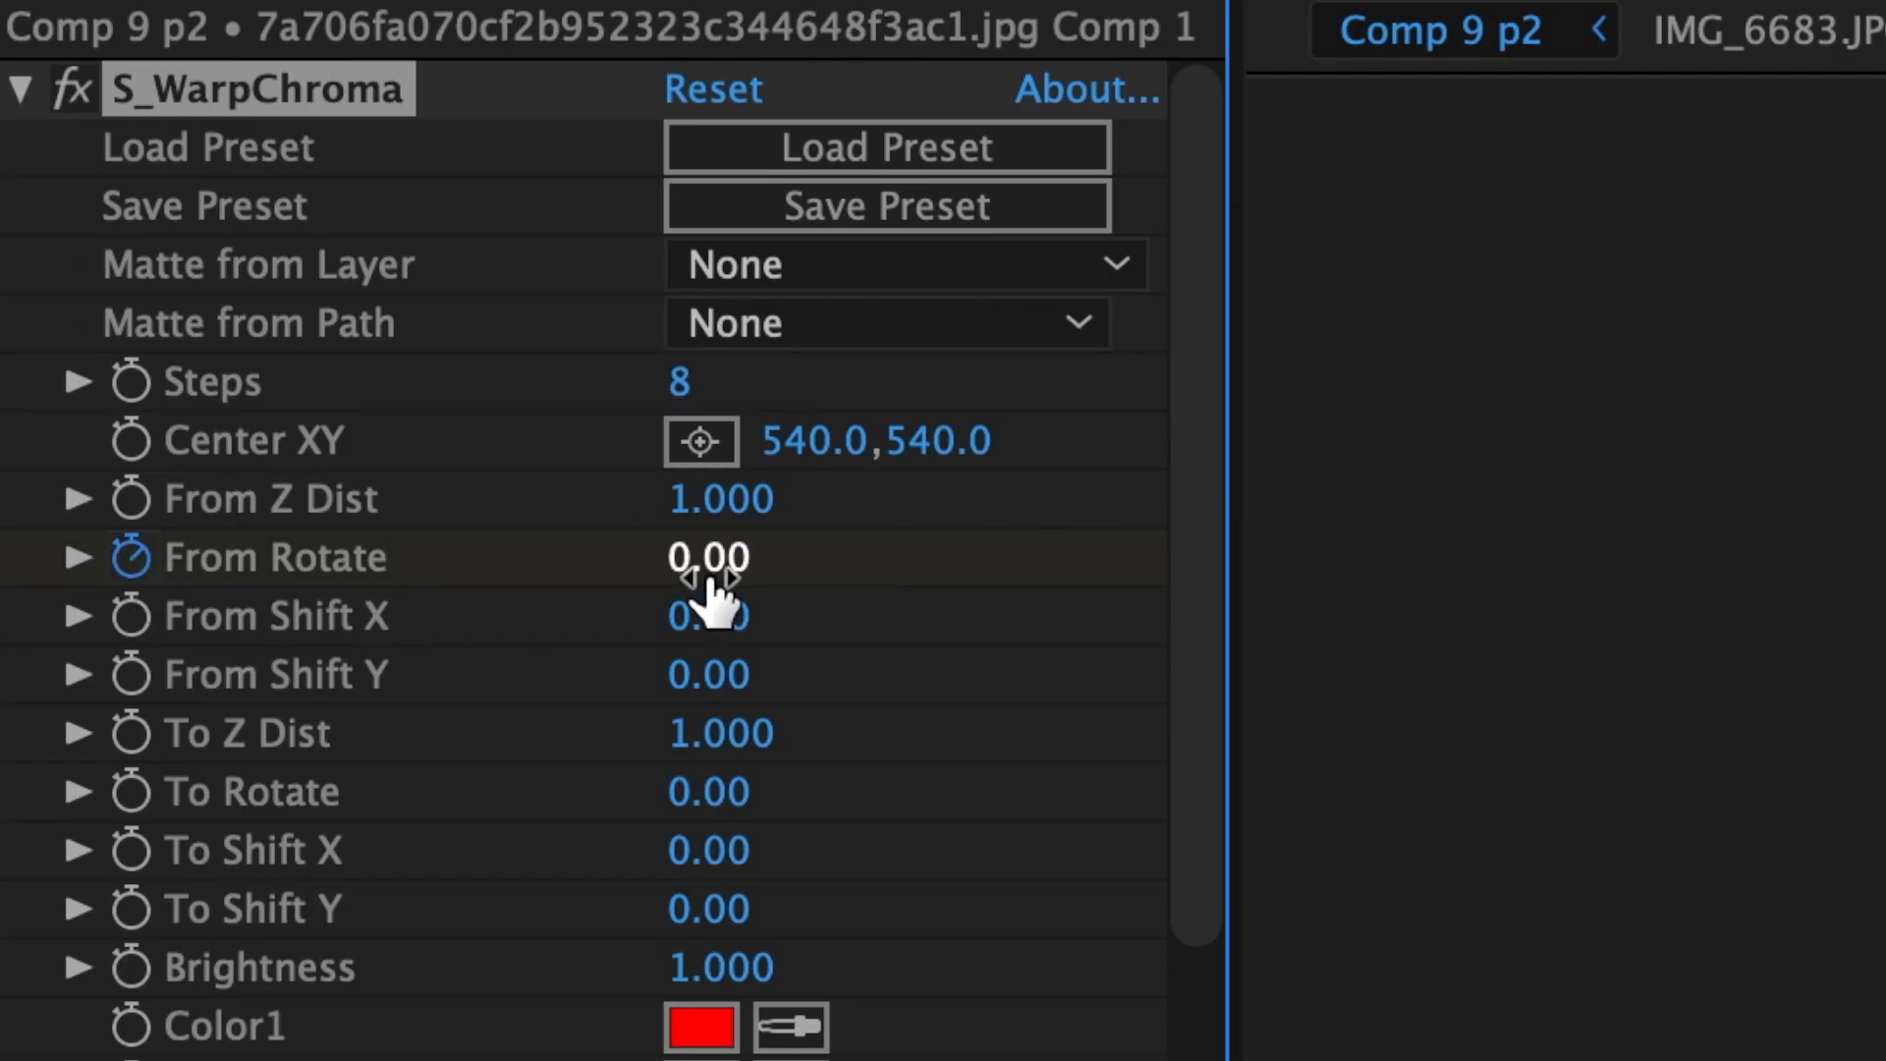
Step: Keyframe From Rotate on the top layer from -40 at the layer's start to 0 at 0:00:01:22
{"action": "key", "text": "Return"}
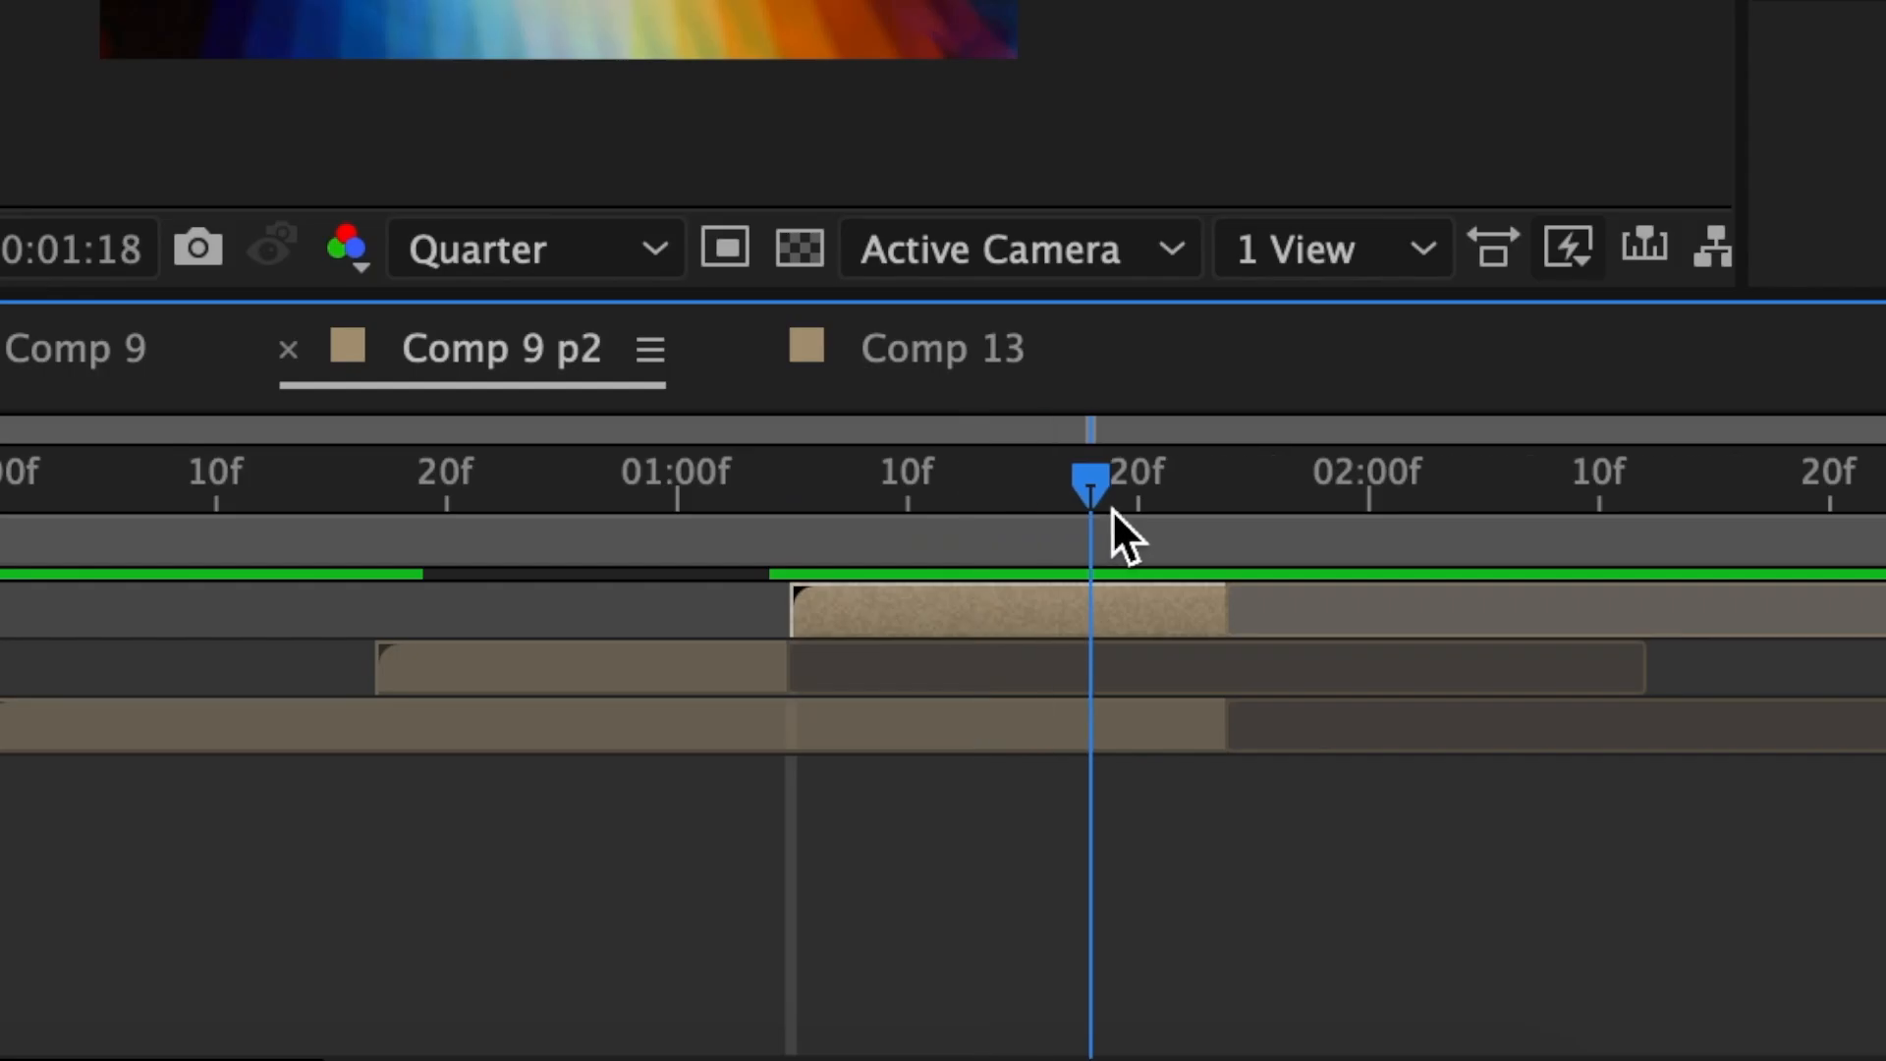
{"action": "left_click_drag", "start_coordinate": [1112, 509], "coordinate": [1177, 520]}
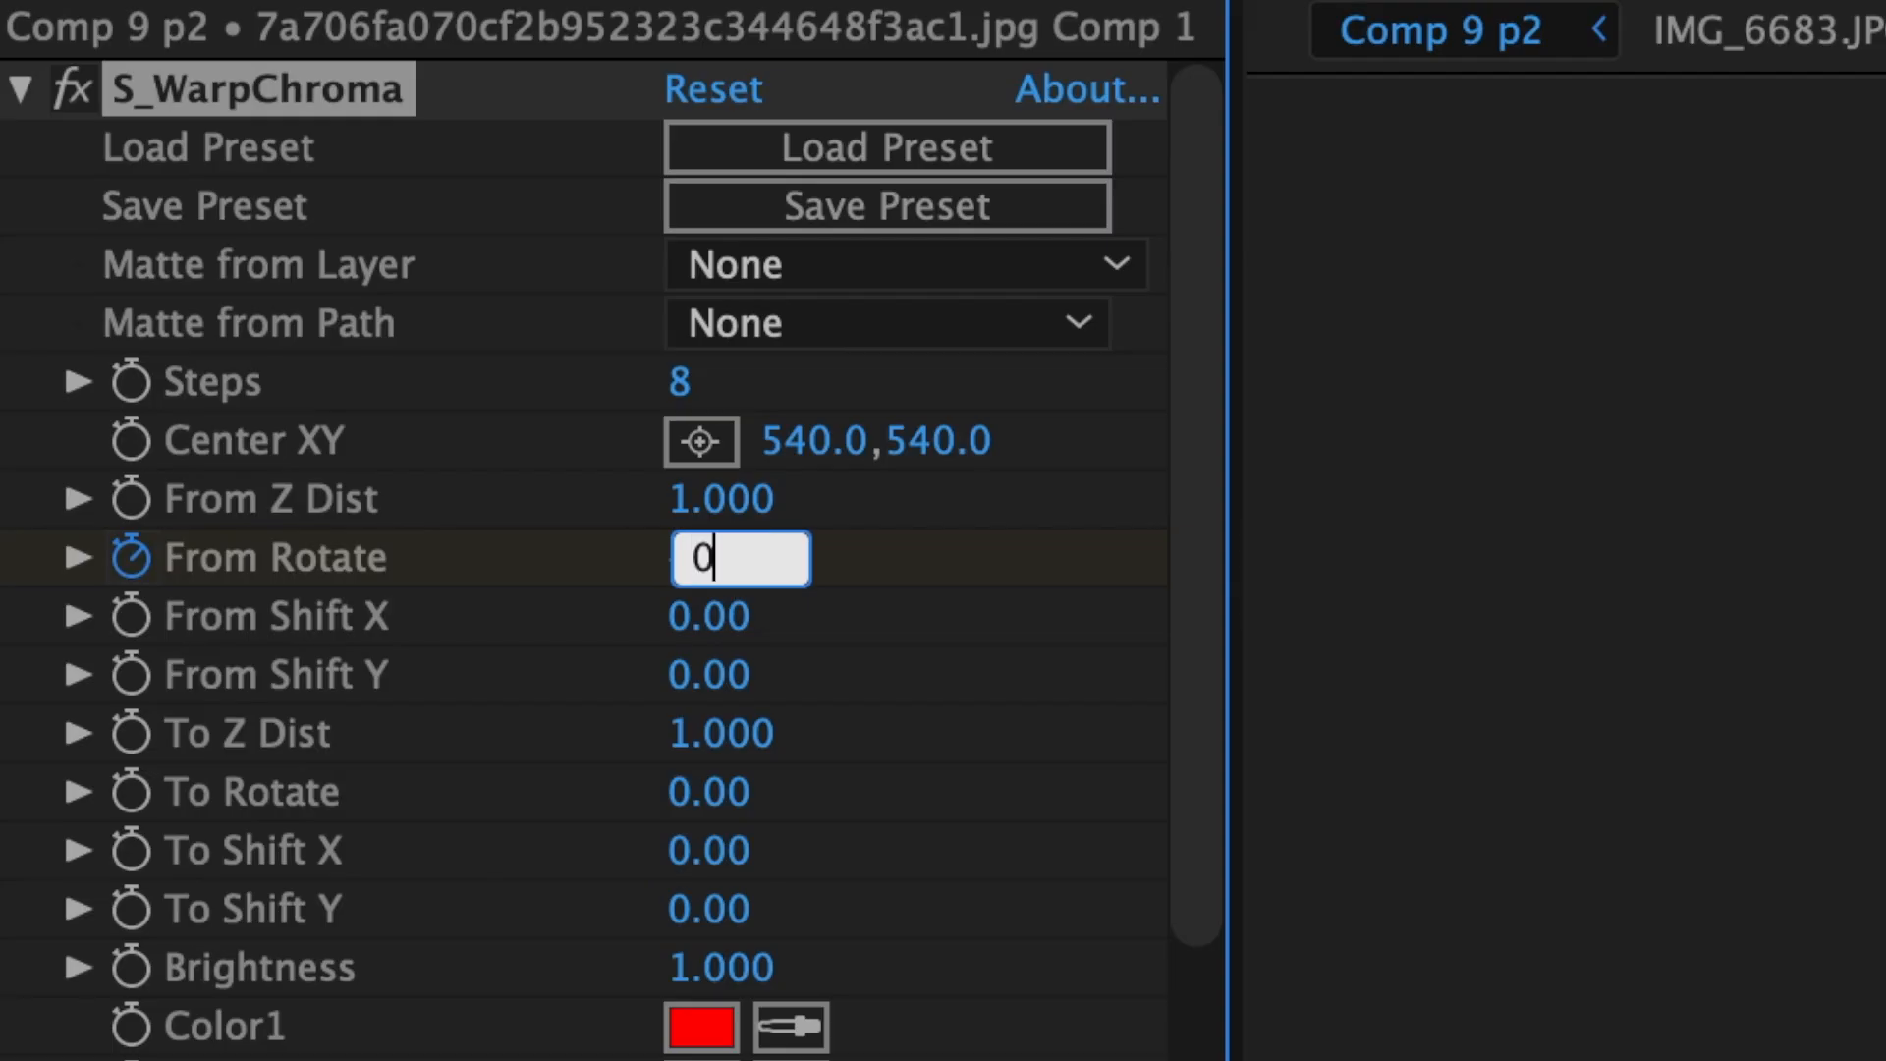
{"action": "key", "text": "Return"}
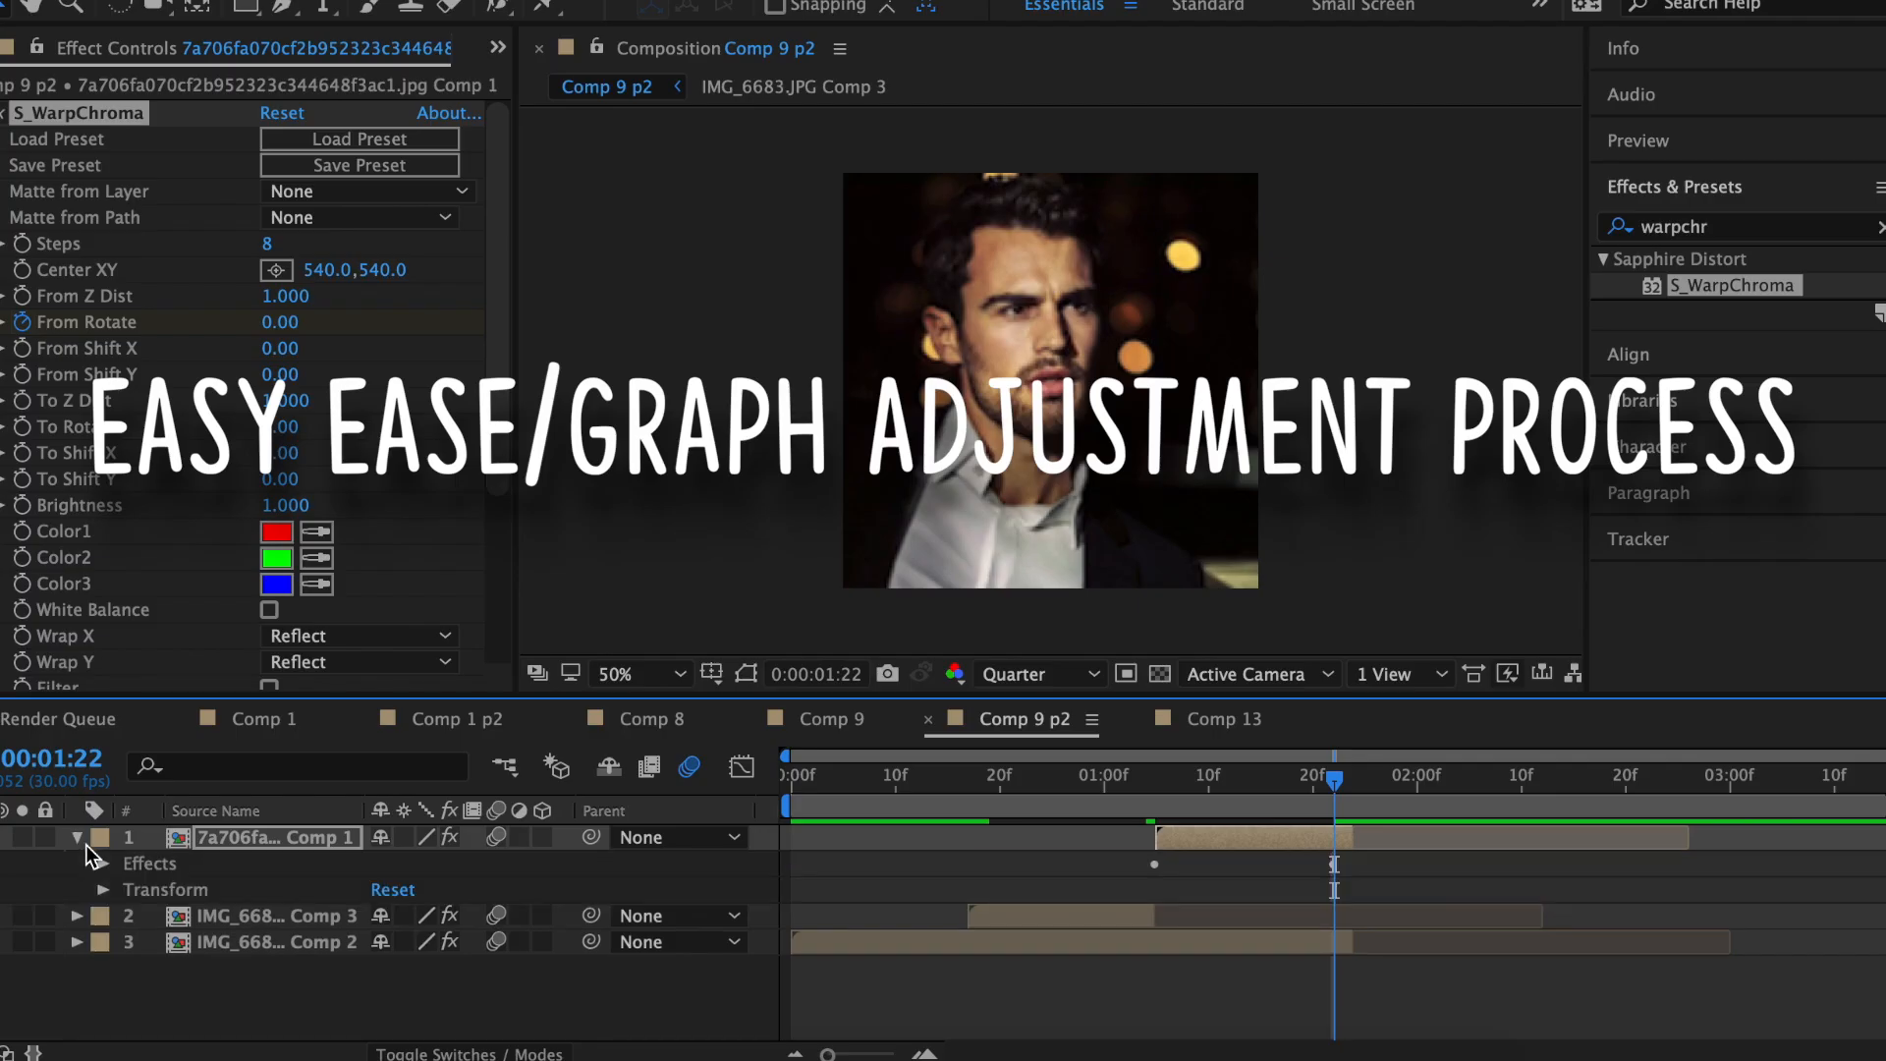
Step: Apply Easy Ease to the top layer's From Rotate keyframes and reshape the curve to start steeply and finish slowly
{"action": "left_click", "coordinate": [103, 864]}
{"action": "left_click", "coordinate": [130, 891]}
{"action": "scroll", "coordinate": [137, 899], "scroll_direction": "down", "scroll_amount": 5}
{"action": "left_click_drag", "start_coordinate": [1369, 978], "coordinate": [1158, 886]}
{"action": "right_click", "coordinate": [1158, 888]}
{"action": "mouse_move", "coordinate": [1343, 1036]}
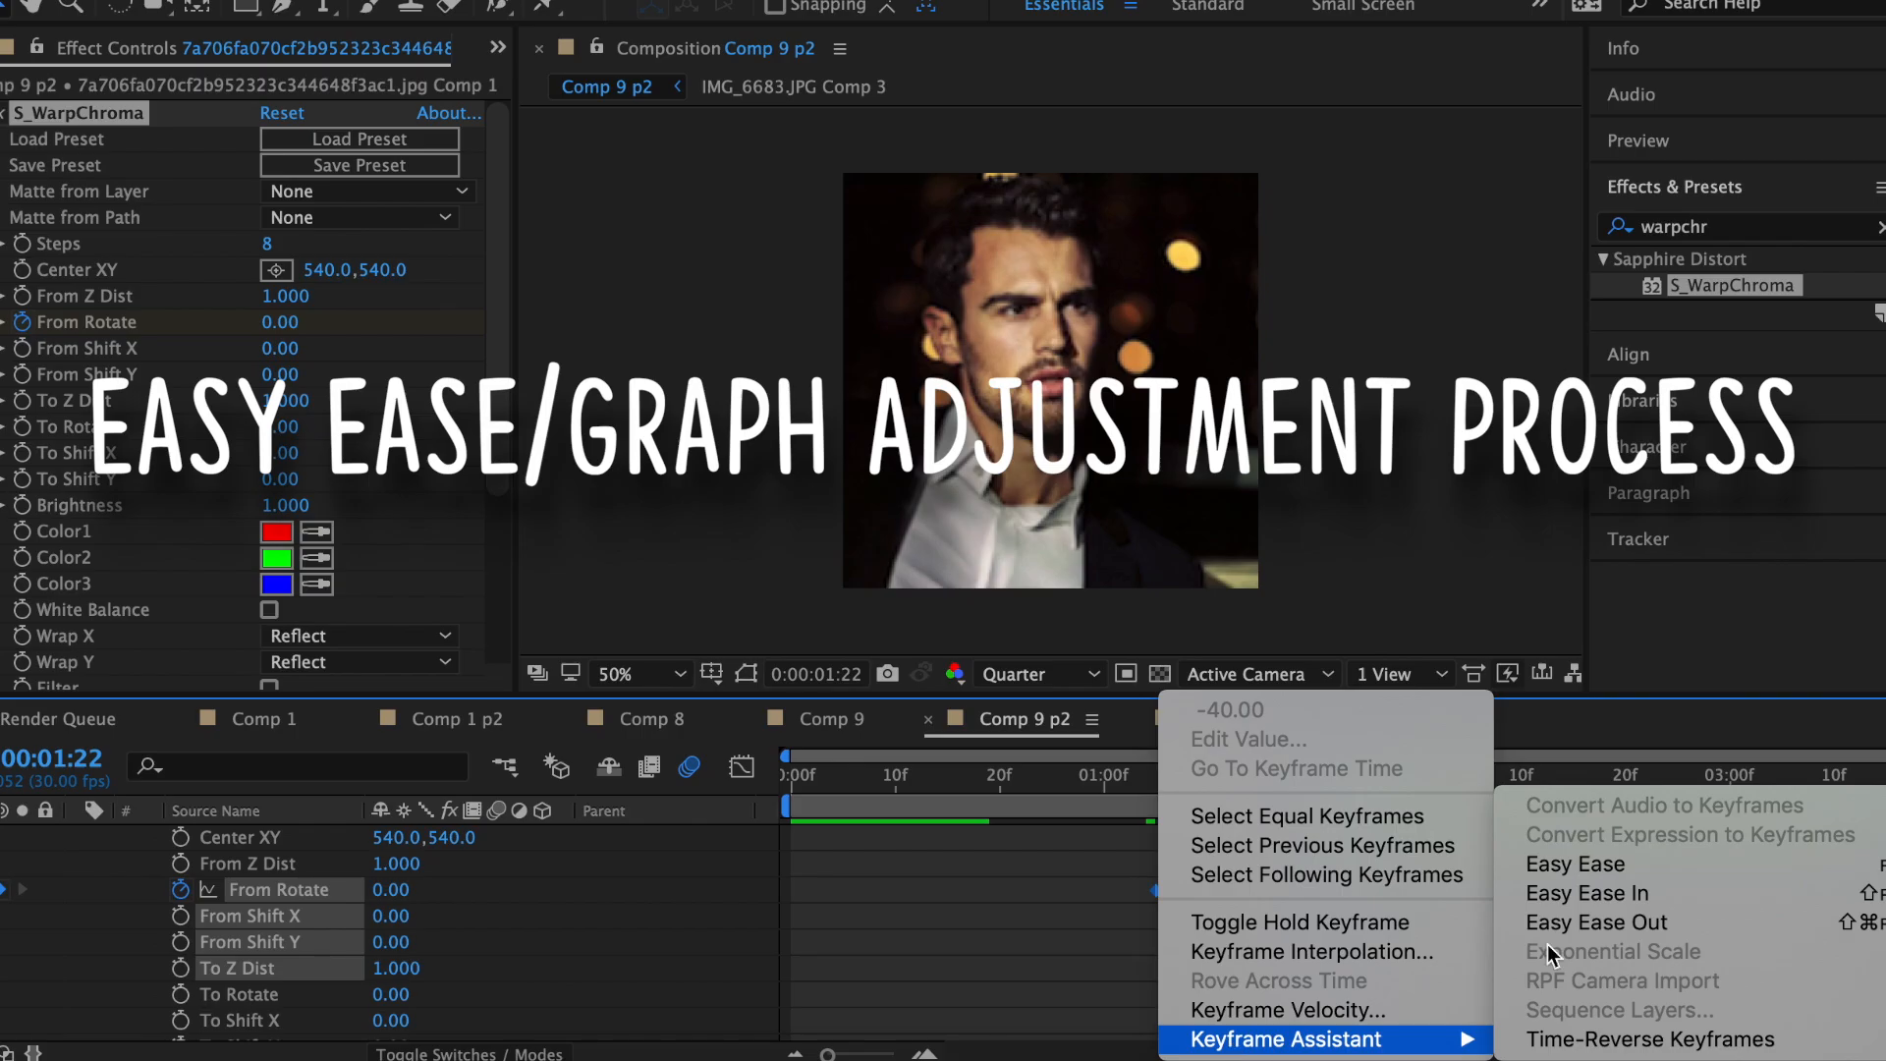
{"action": "left_click", "coordinate": [1572, 863]}
{"action": "left_click", "coordinate": [744, 767]}
{"action": "left_click_drag", "start_coordinate": [864, 884], "coordinate": [646, 676]}
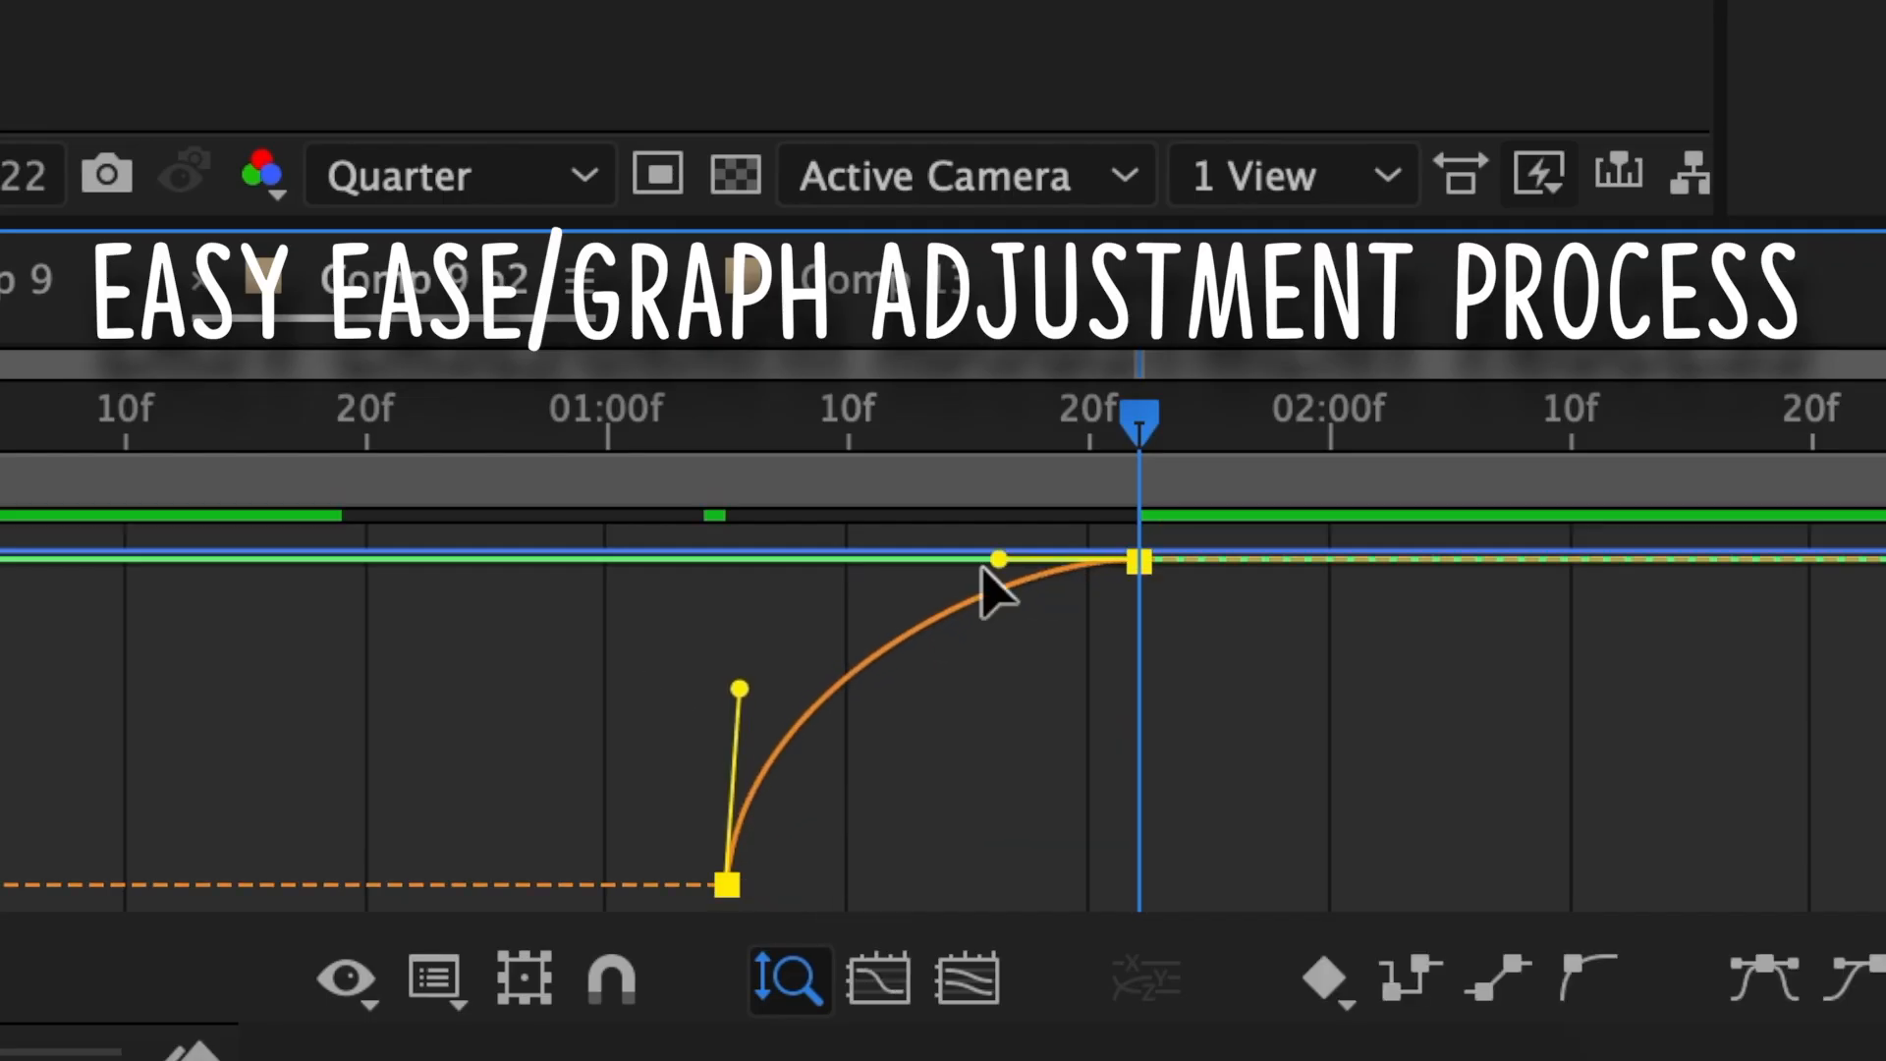
{"action": "left_click_drag", "start_coordinate": [996, 558], "coordinate": [827, 558]}
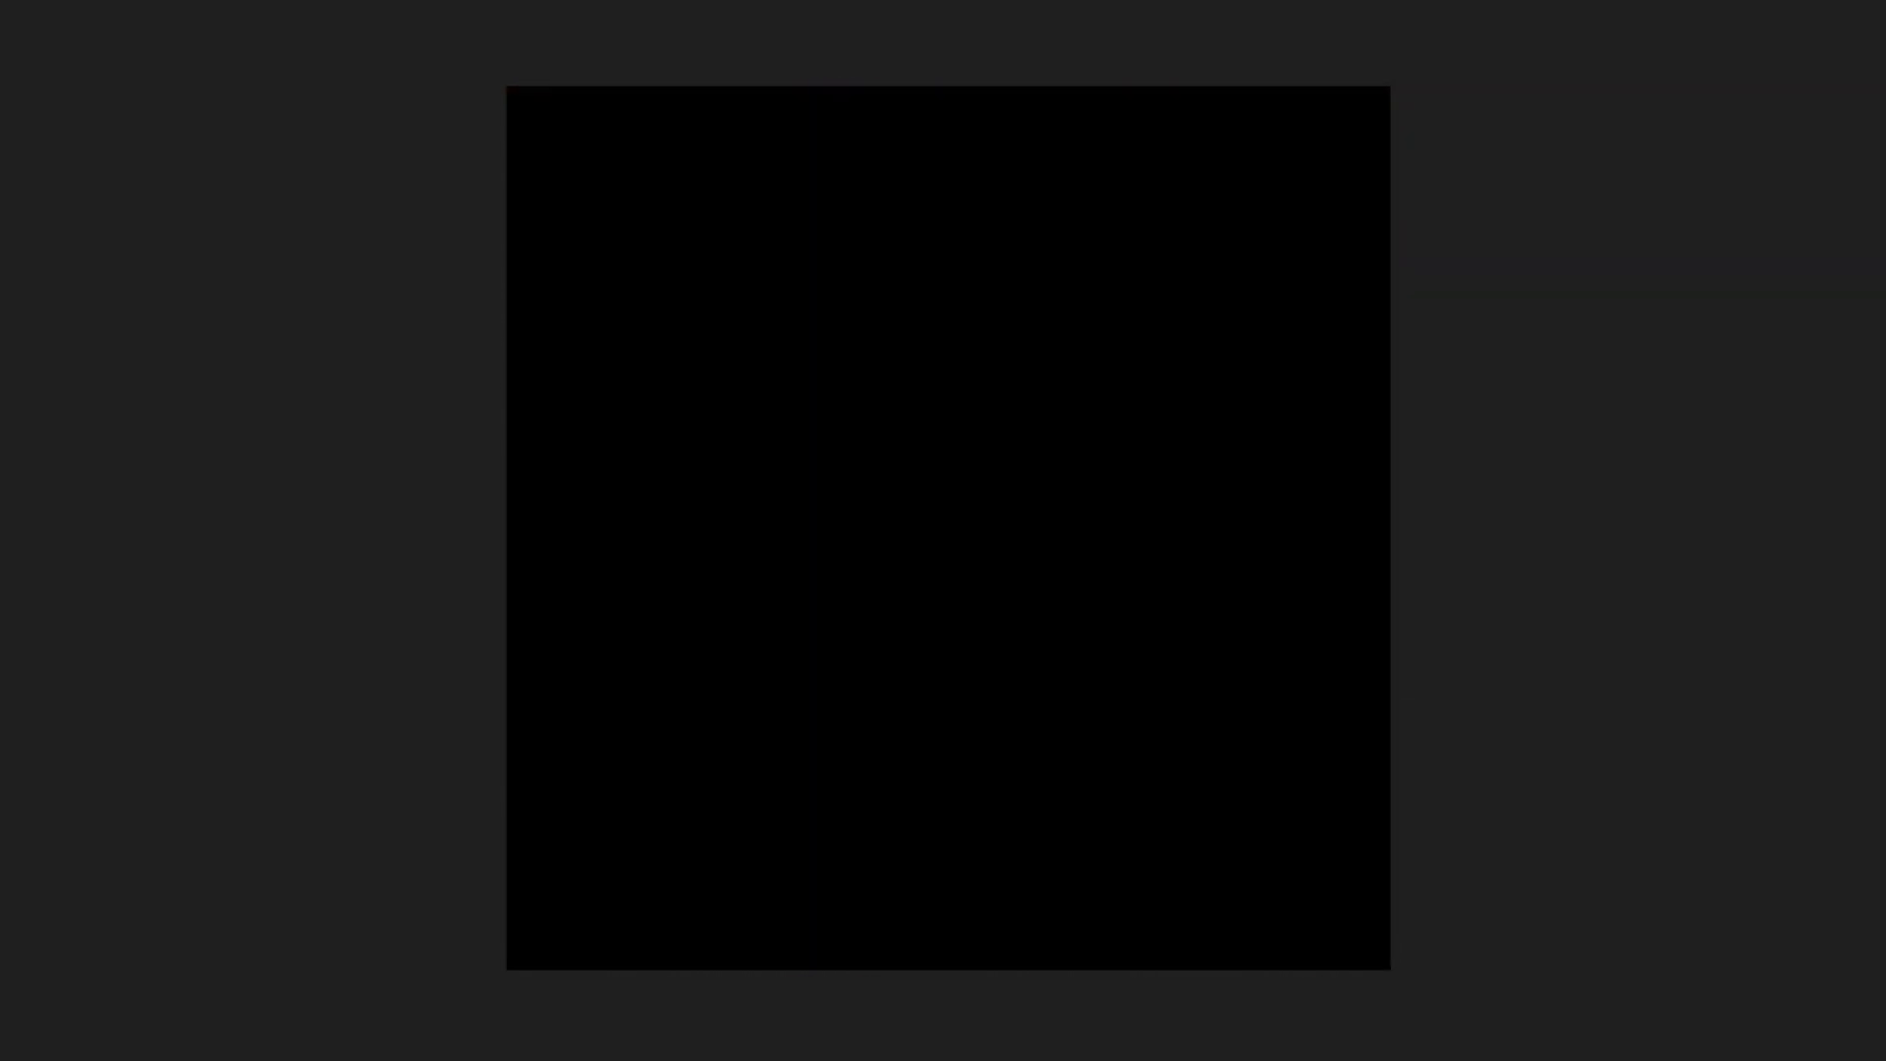
Step: Pre-compose the top layer and IMG_6683.JPG Comp 3 together
{"action": "left_click_drag", "start_coordinate": [38, 569], "coordinate": [383, 651]}
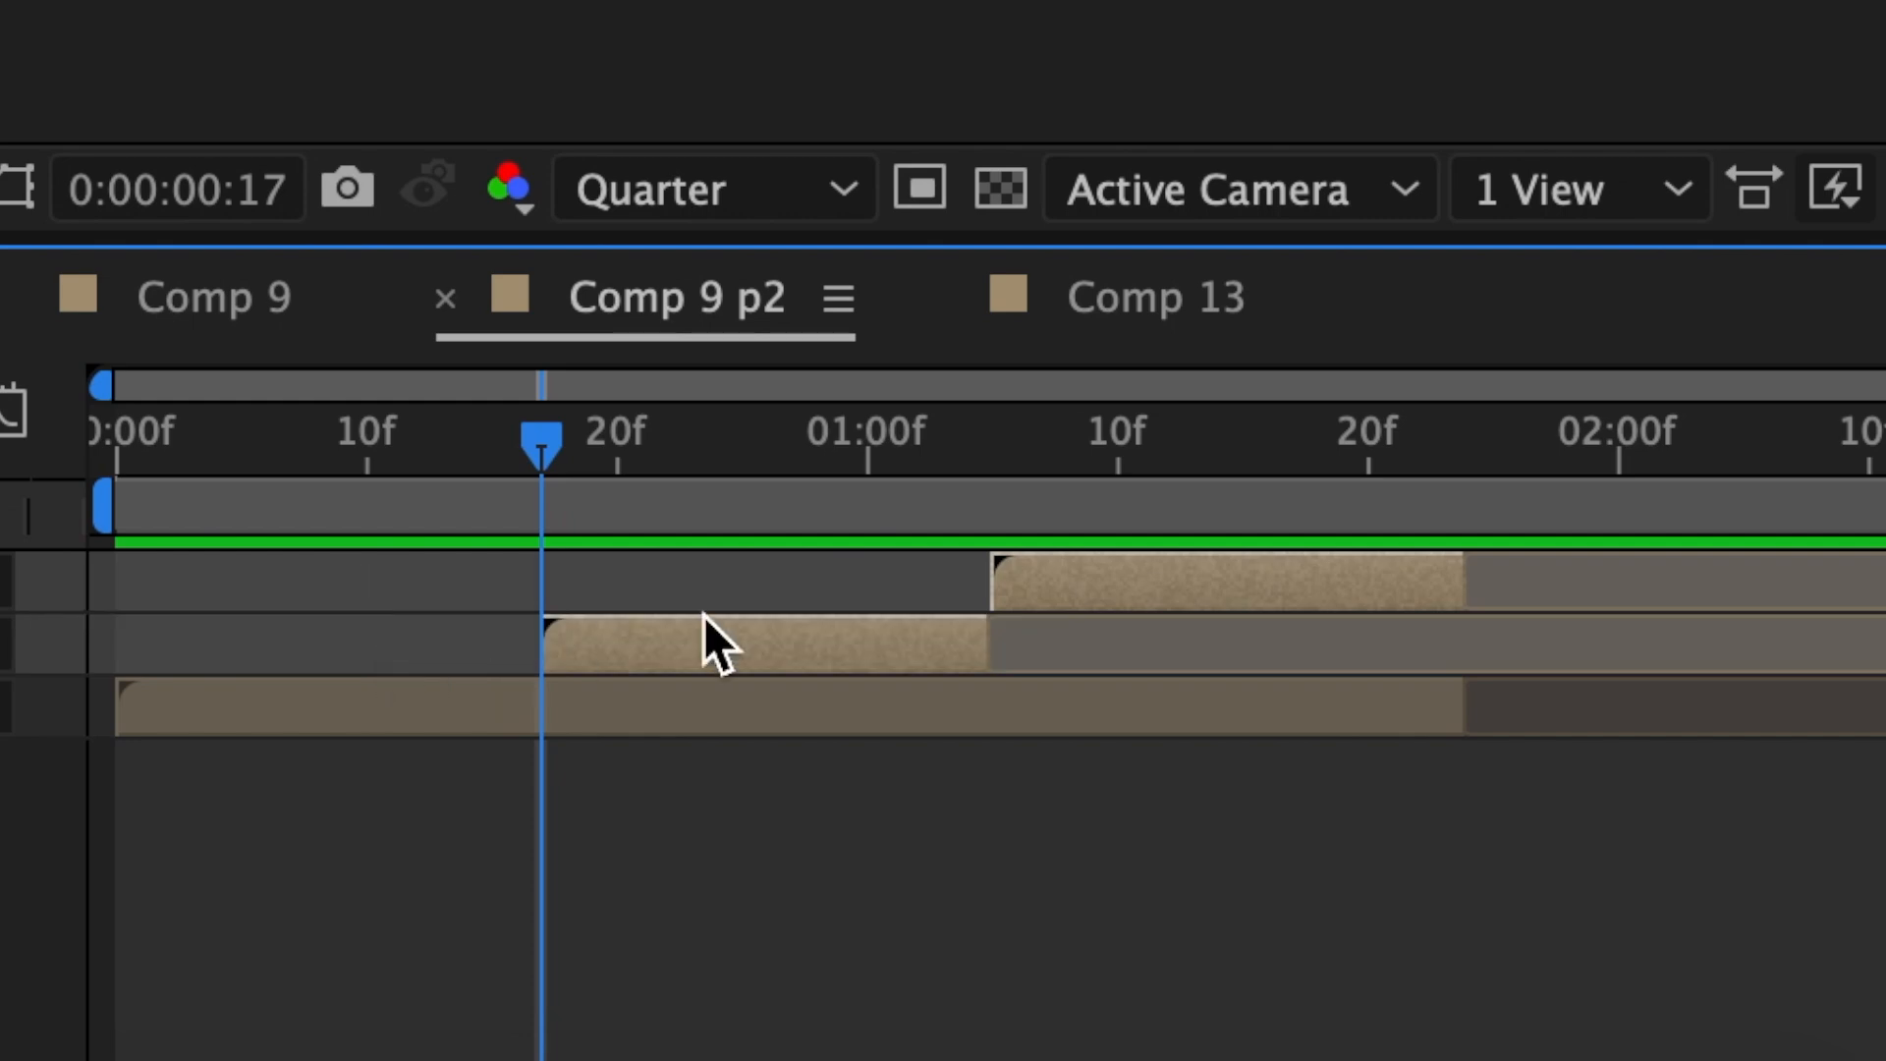
{"action": "right_click", "coordinate": [743, 611]}
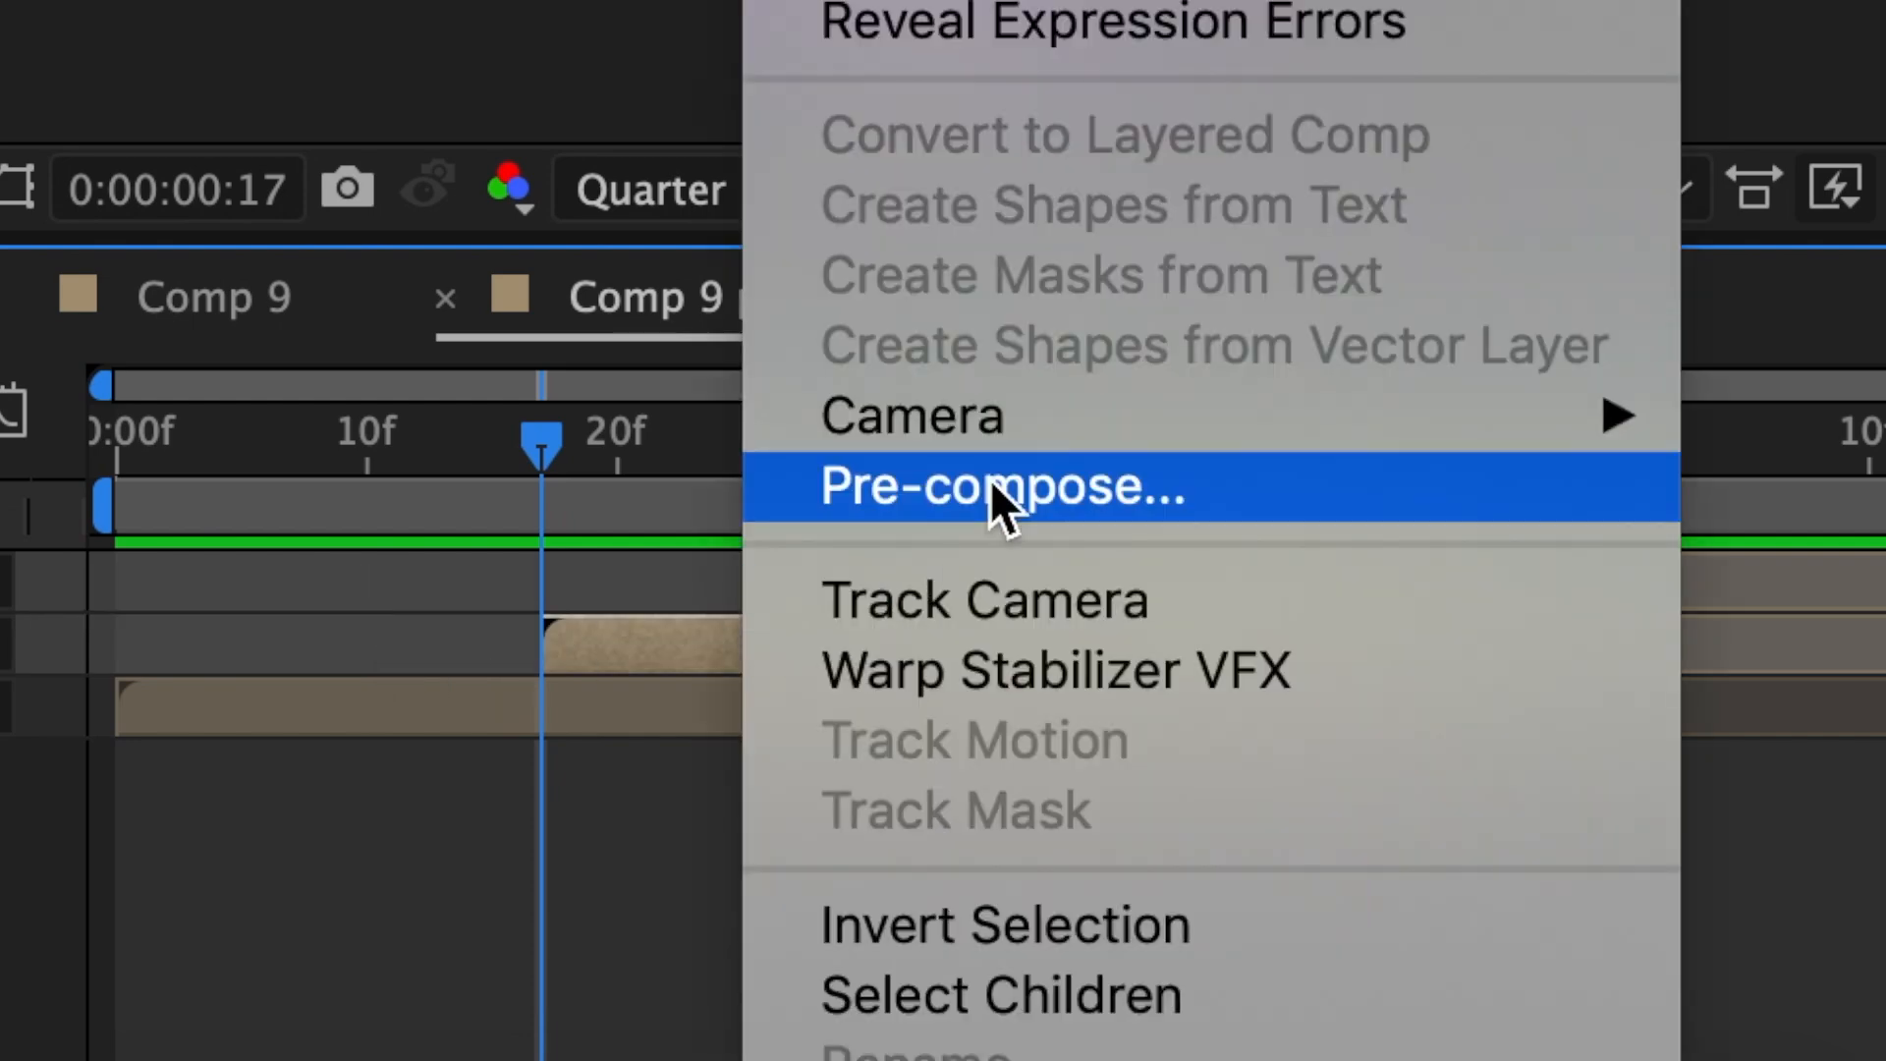
{"action": "left_click", "coordinate": [993, 510]}
Step: Search the effects for "wipes" and apply S_WipeStar to the new pre-comp layer
{"action": "type", "text": "w"}
{"action": "type", "text": "ipes"}
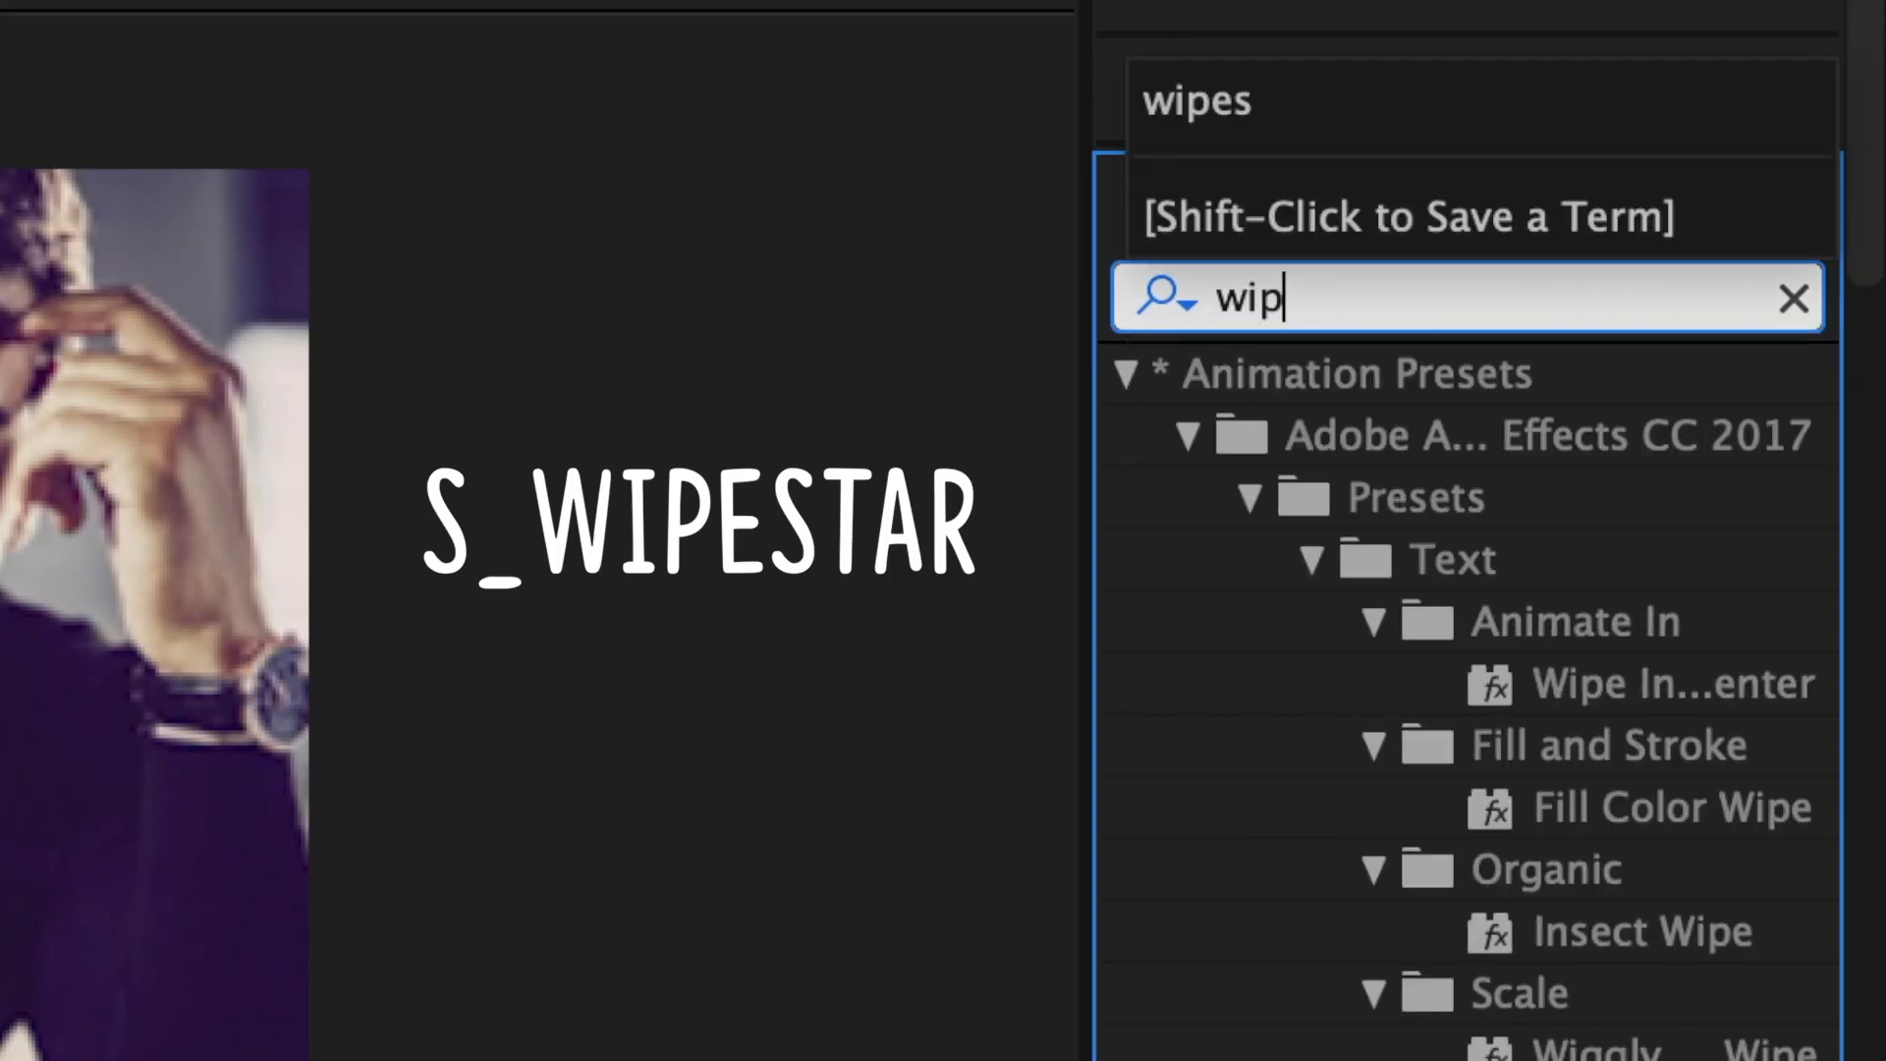
{"action": "left_click_drag", "start_coordinate": [1390, 446], "coordinate": [1057, 837]}
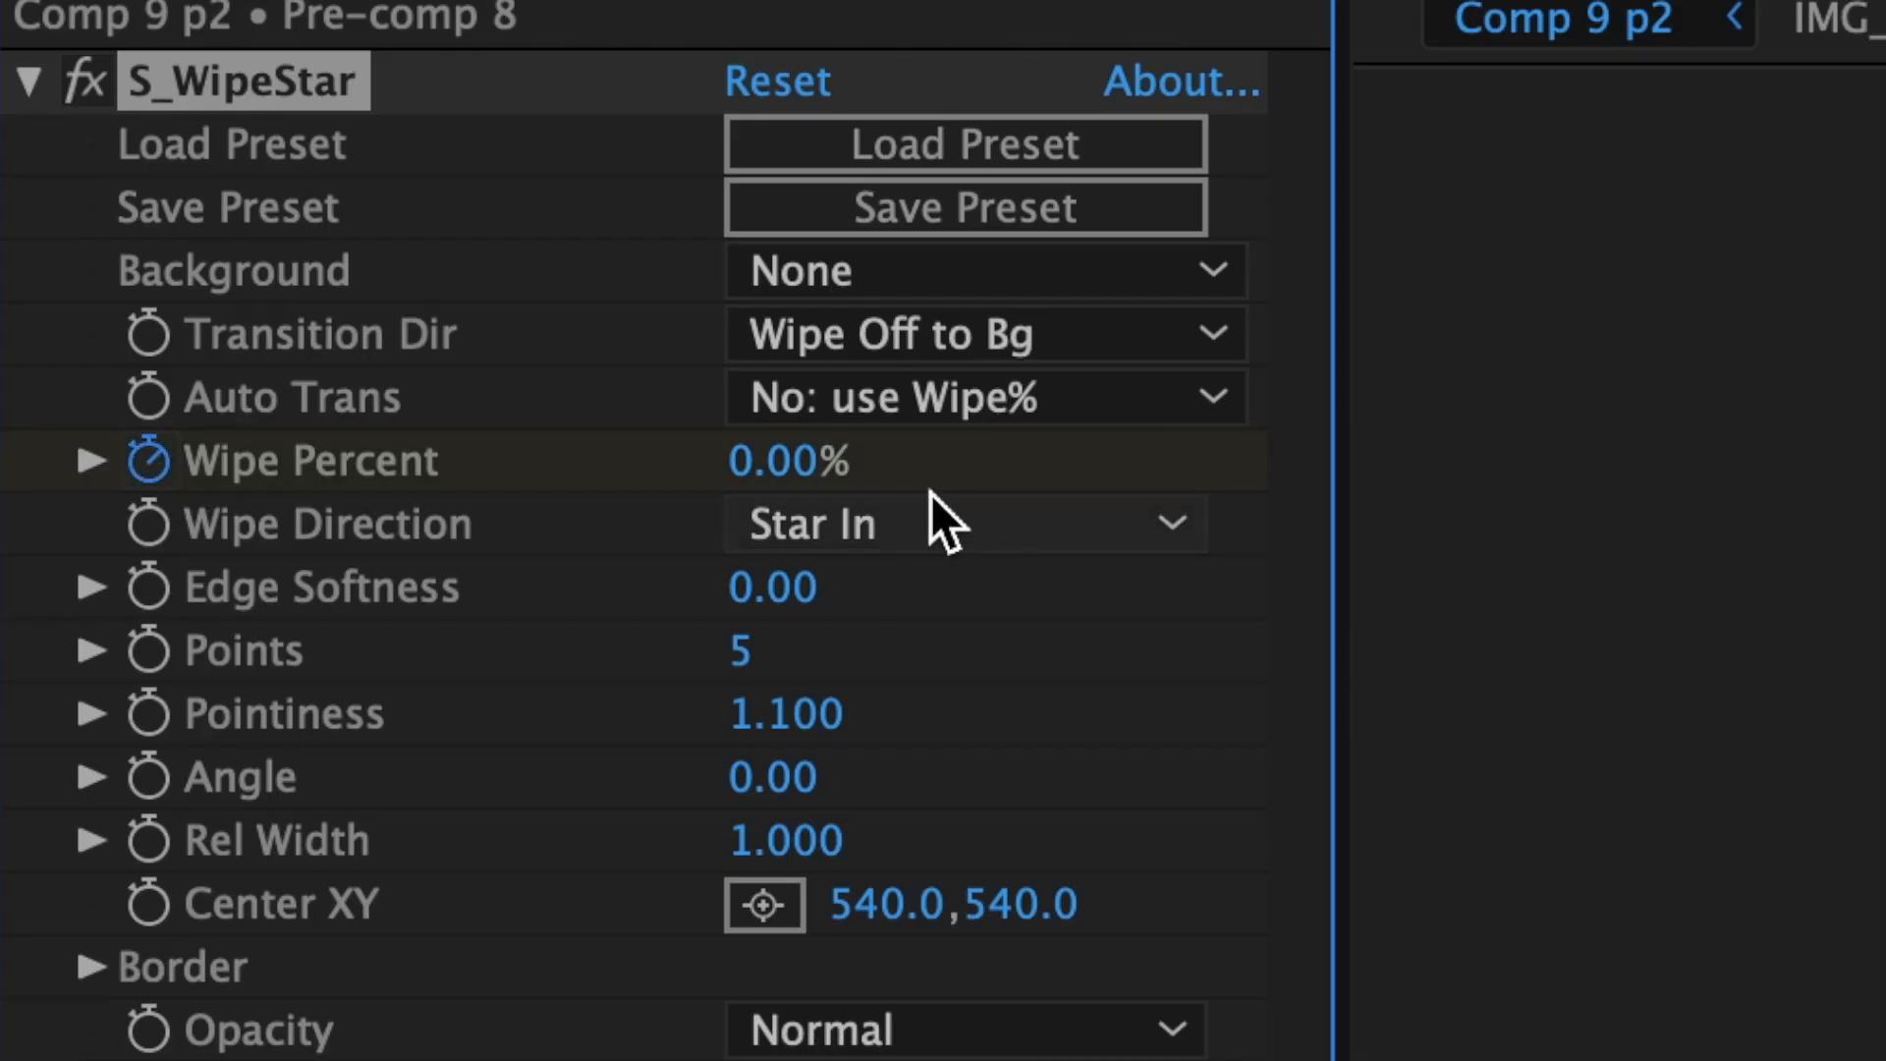
Step: Keyframe S_WipeStar's Wipe Percent from 90% at 0:00:00:17 to 55% at 0:00:01:03, keeping Wipe Direction at Star In
{"action": "left_click", "coordinate": [798, 459]}
{"action": "key", "text": "Return"}
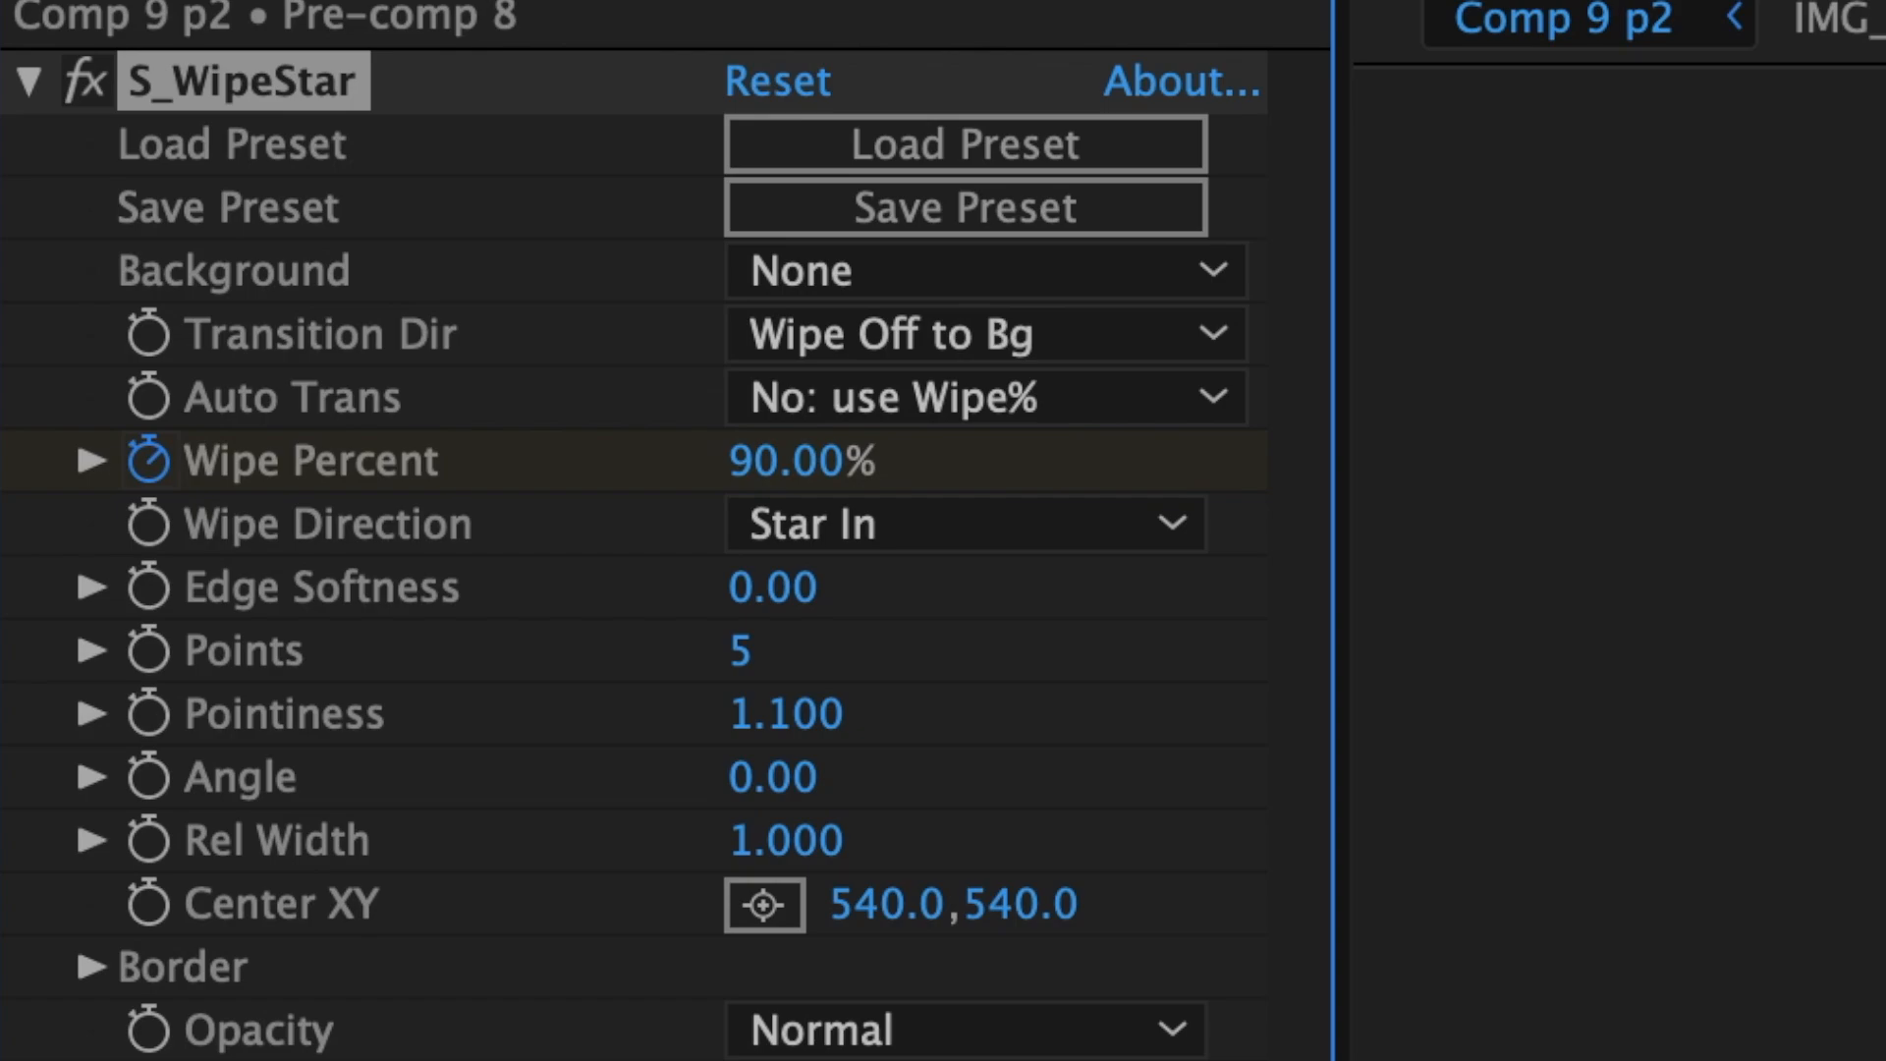
{"action": "left_click_drag", "start_coordinate": [1041, 499], "coordinate": [1365, 499]}
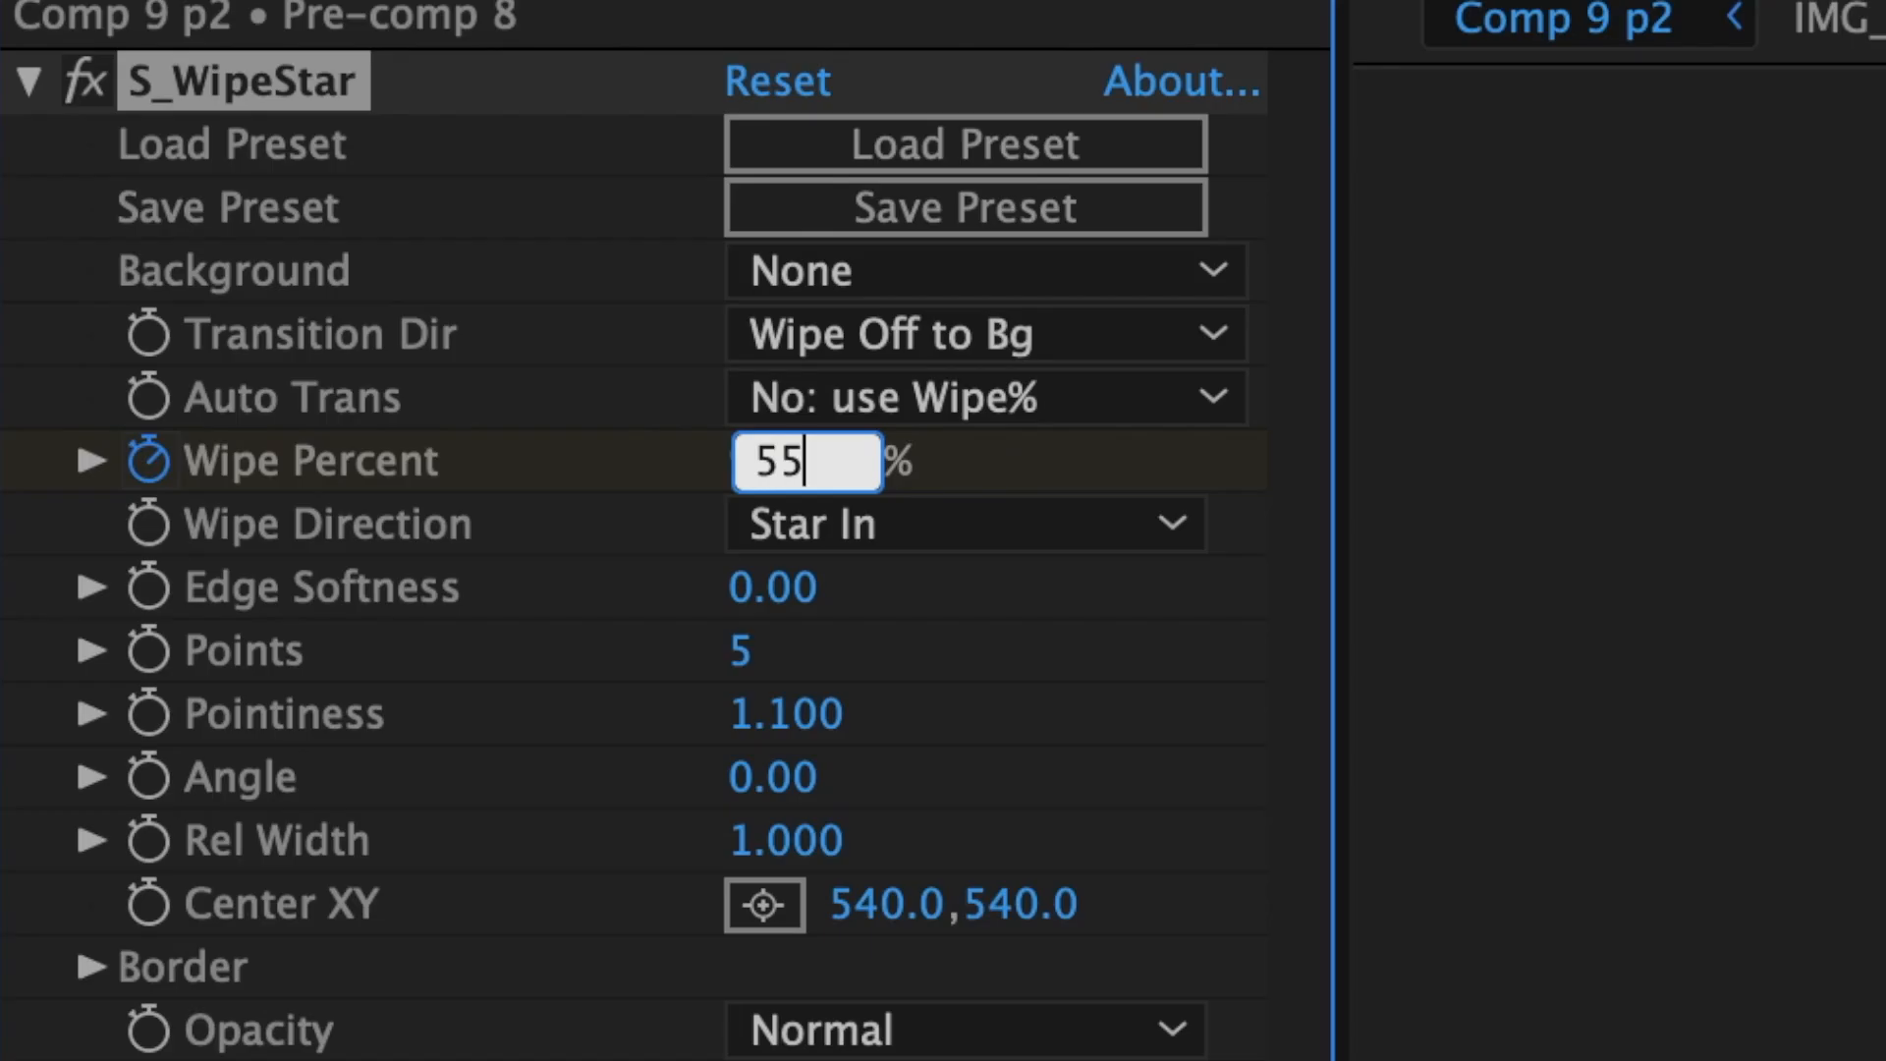
{"action": "key", "text": "Return"}
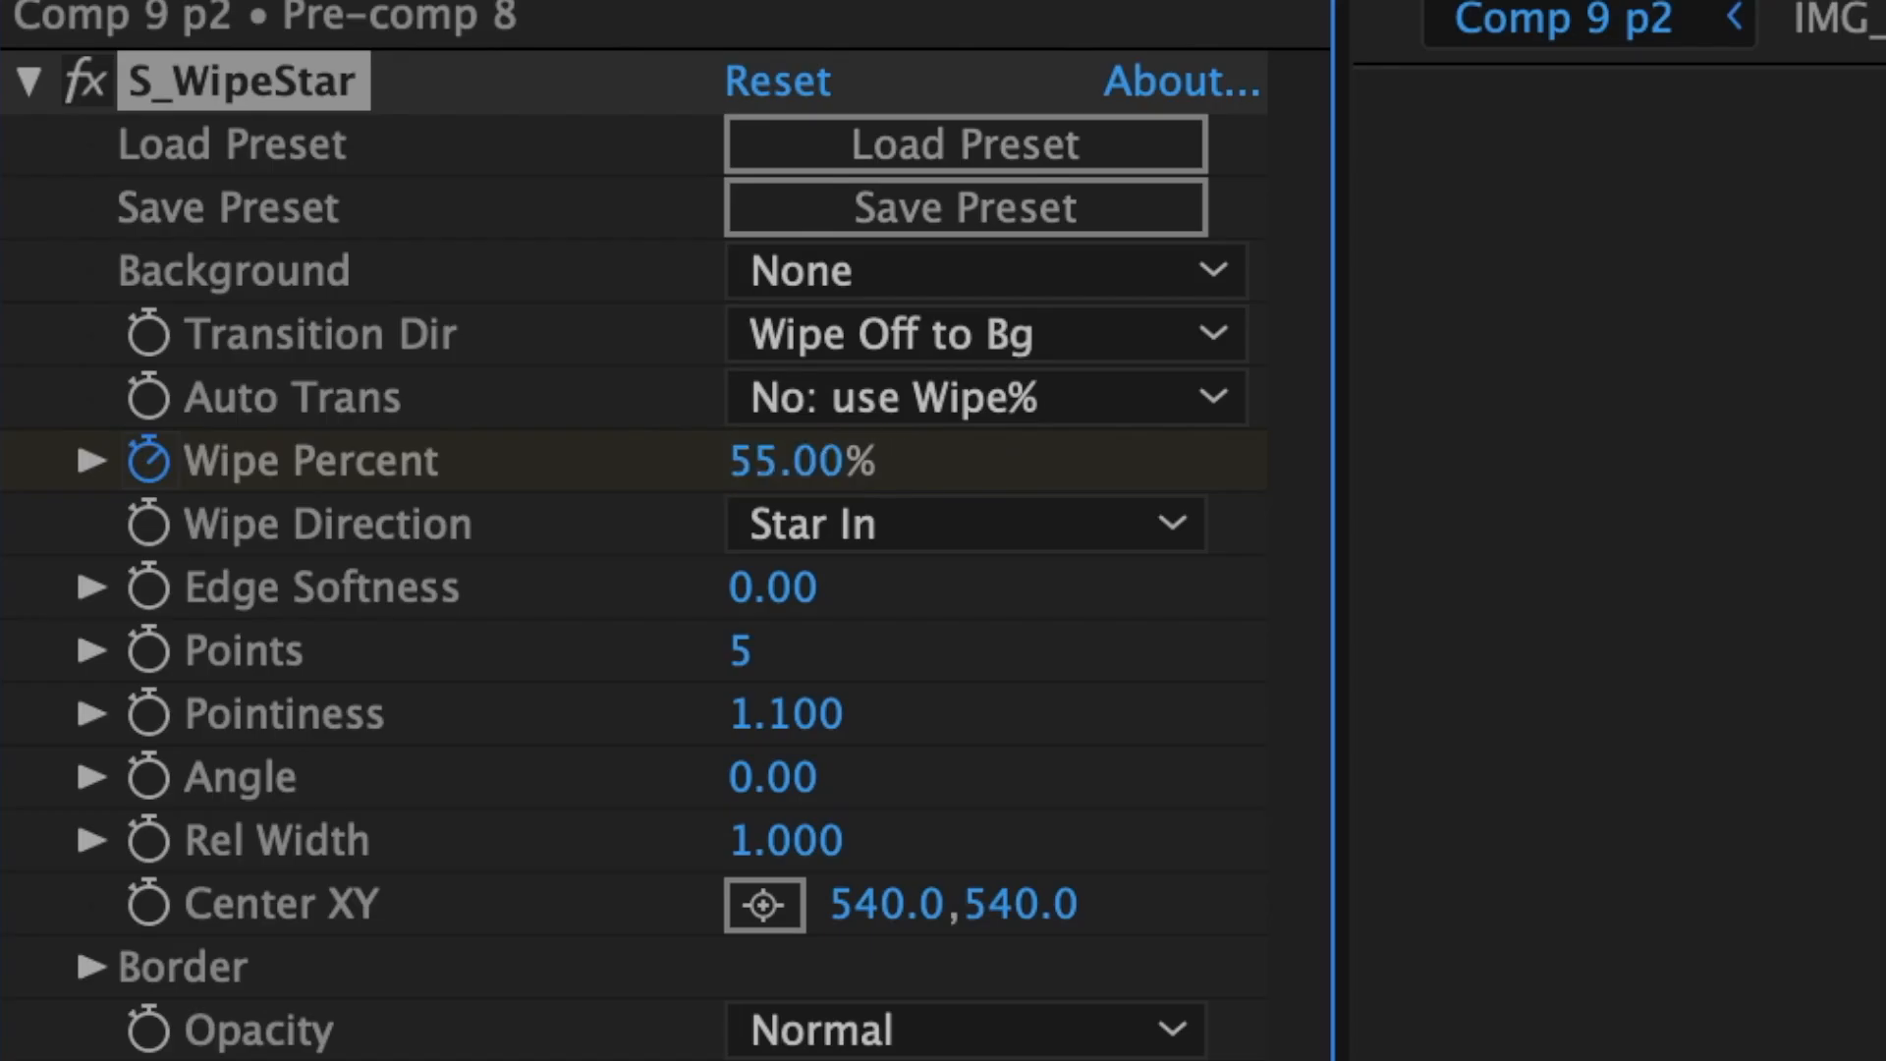
Step: Apply Easy Ease to Pre-comp 8's Wipe Percent keyframes and reshape the curve to start steeply and finish slowly
{"action": "left_click", "coordinate": [79, 838]}
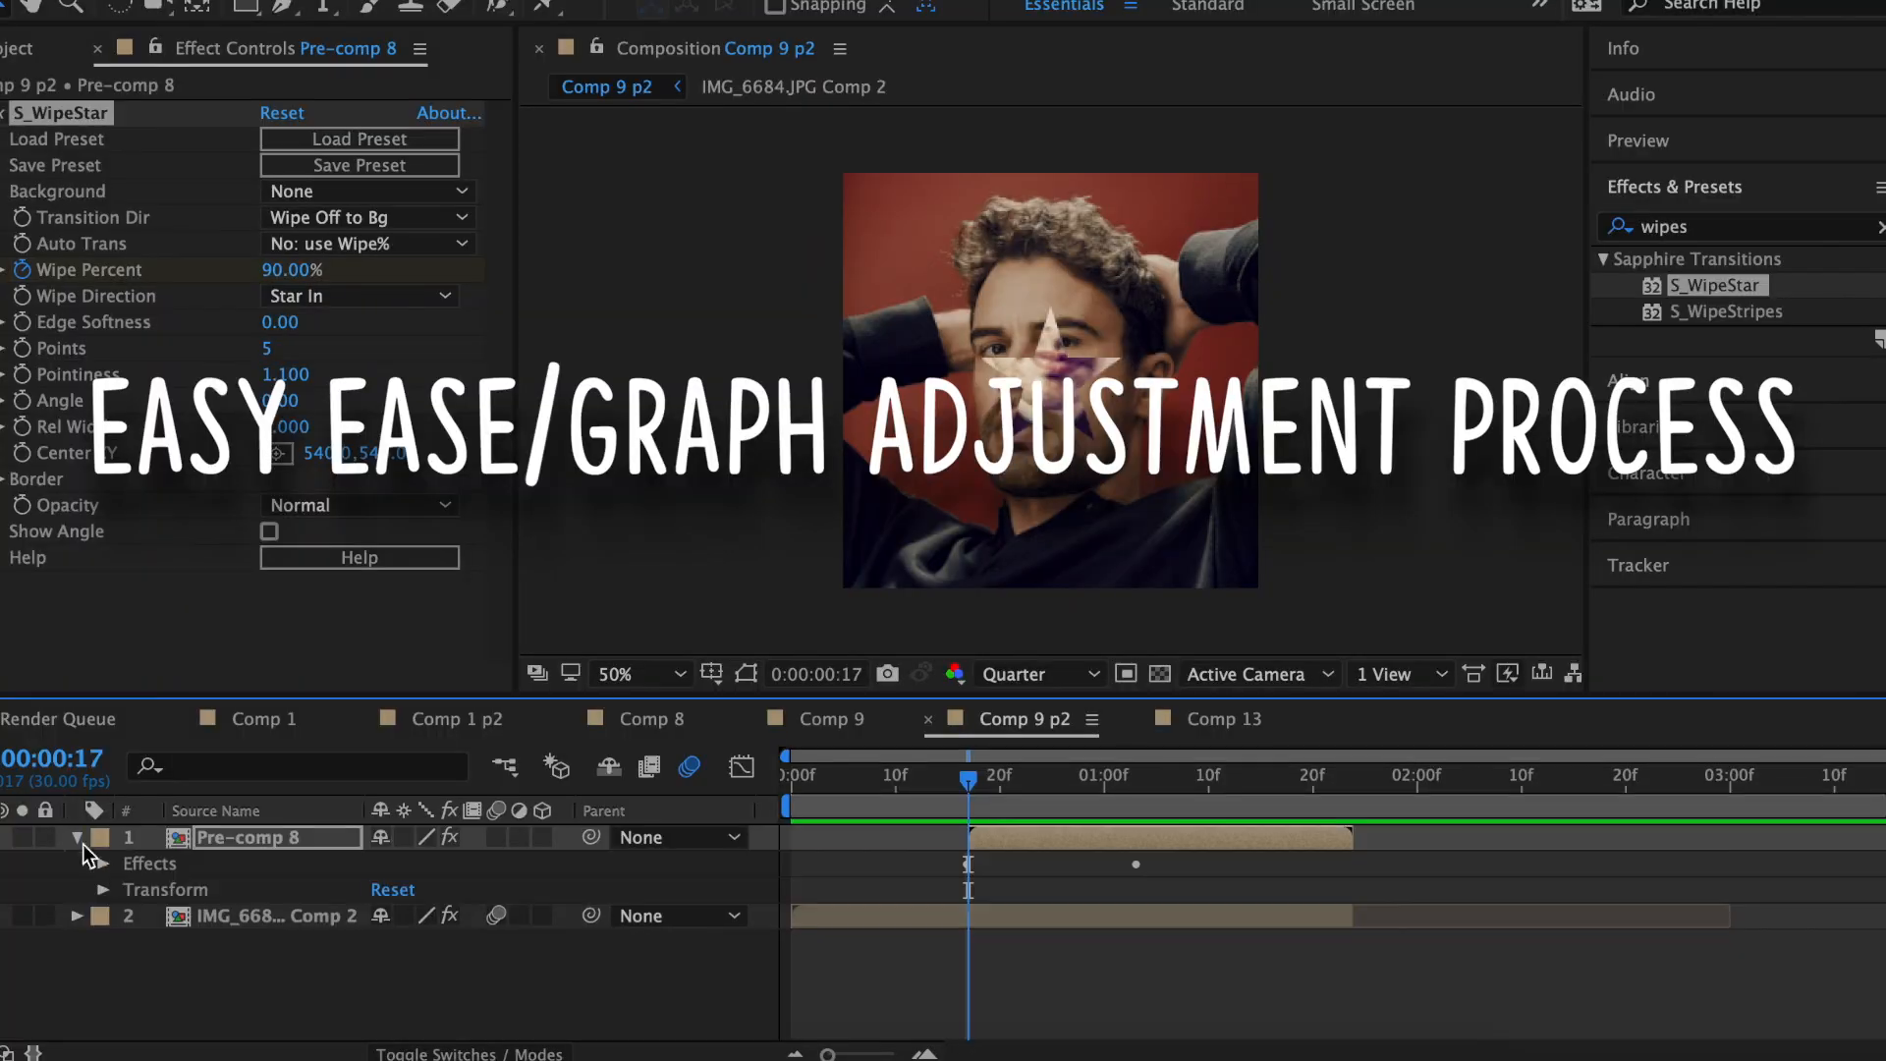
{"action": "left_click", "coordinate": [103, 864]}
{"action": "left_click", "coordinate": [133, 891]}
{"action": "scroll", "coordinate": [147, 893], "scroll_direction": "down", "scroll_amount": 4}
{"action": "left_click_drag", "start_coordinate": [1202, 961], "coordinate": [915, 940]}
{"action": "right_click", "coordinate": [969, 942]}
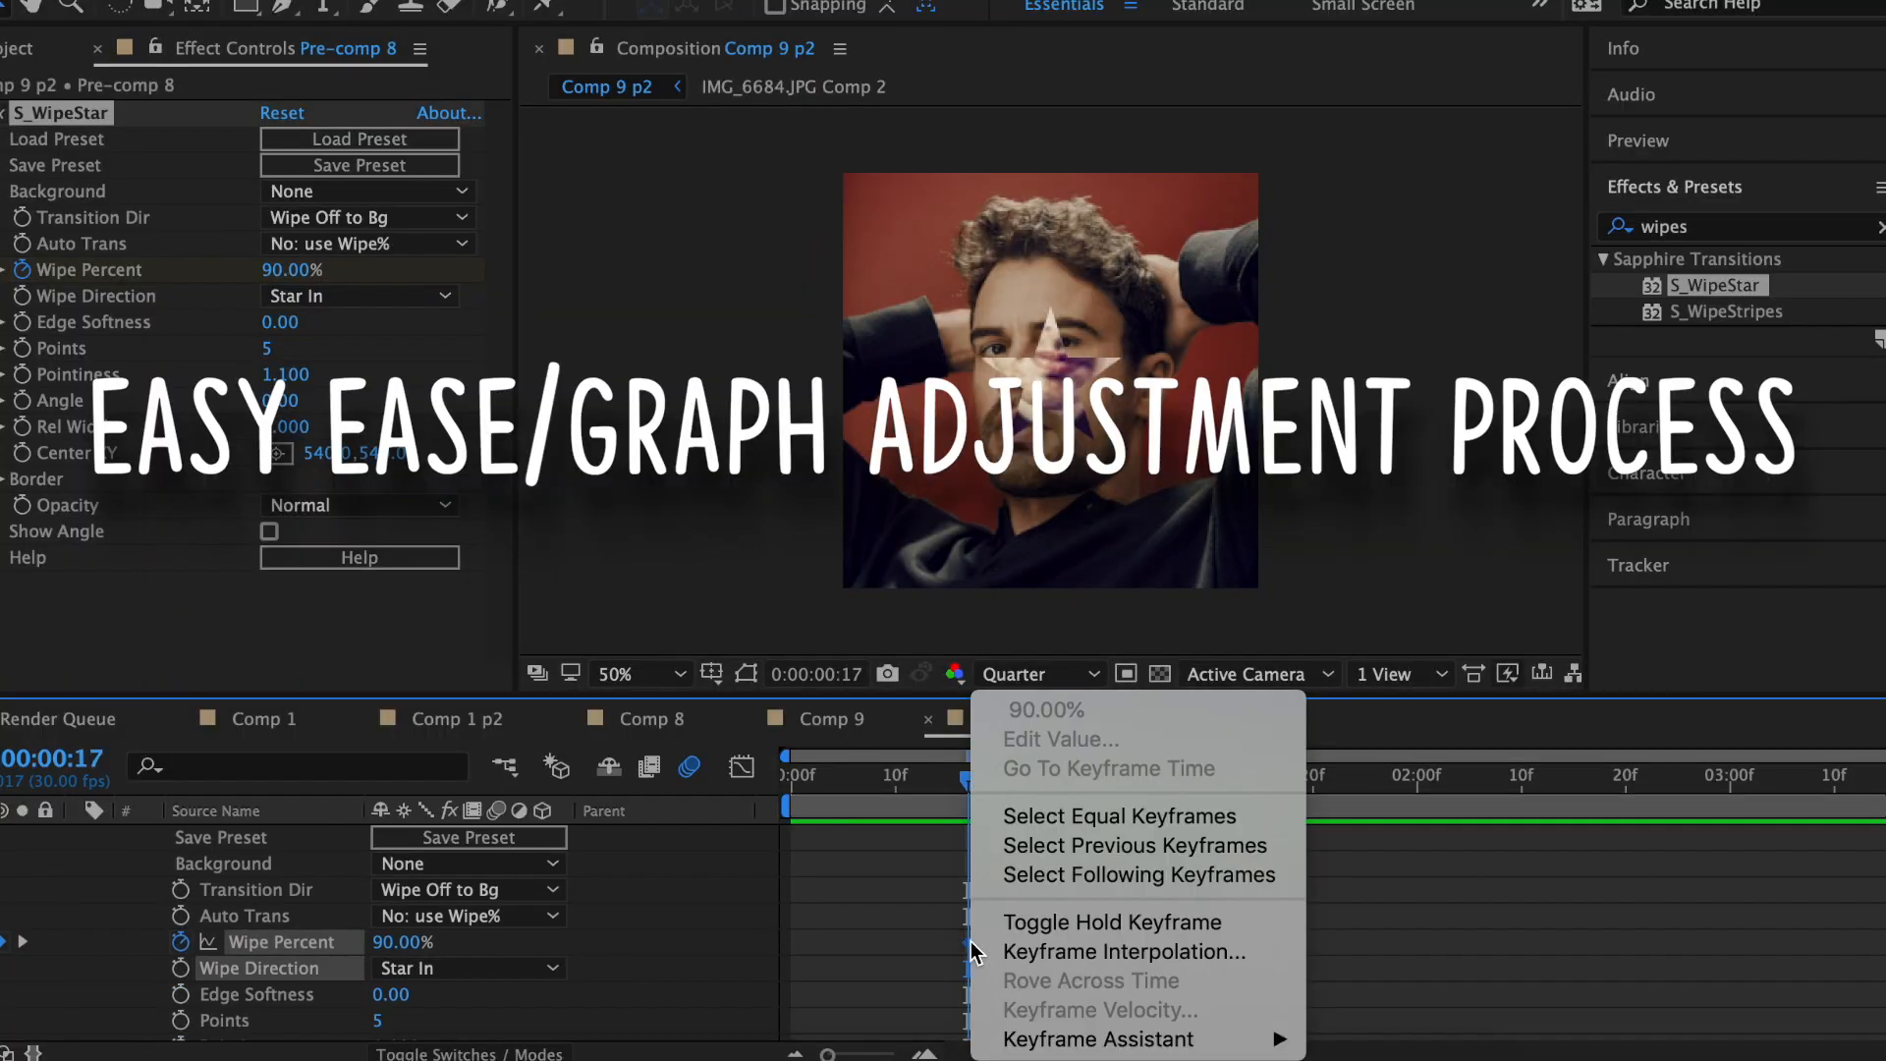
{"action": "mouse_move", "coordinate": [1130, 1038]}
{"action": "left_click", "coordinate": [1389, 855]}
{"action": "key", "text": "shift+F3"}
{"action": "left_click_drag", "start_coordinate": [1031, 835], "coordinate": [804, 818]}
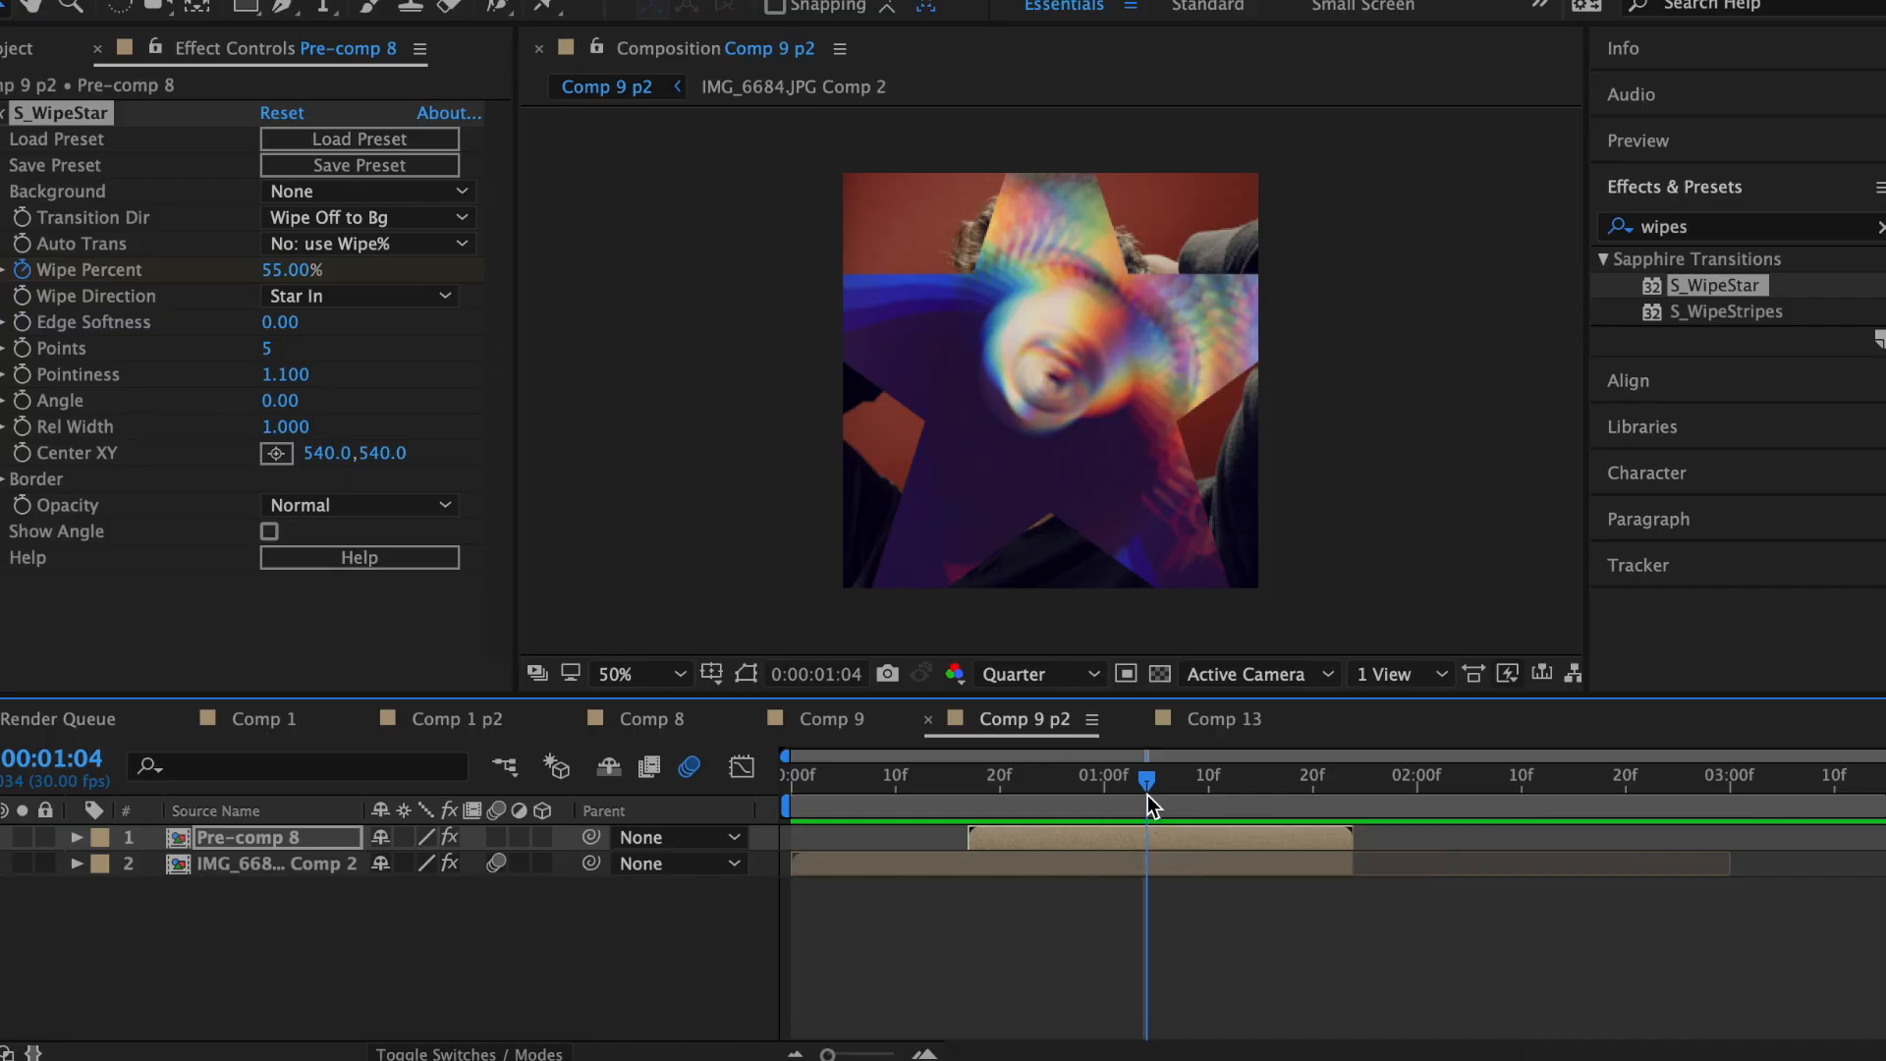
Step: Keyframe S_WipeStar's Points from 5 to 60 and Pointiness from 1.1 to 0 between 0:00:01:05 and 0:00:01:20
{"action": "left_click", "coordinate": [1152, 795]}
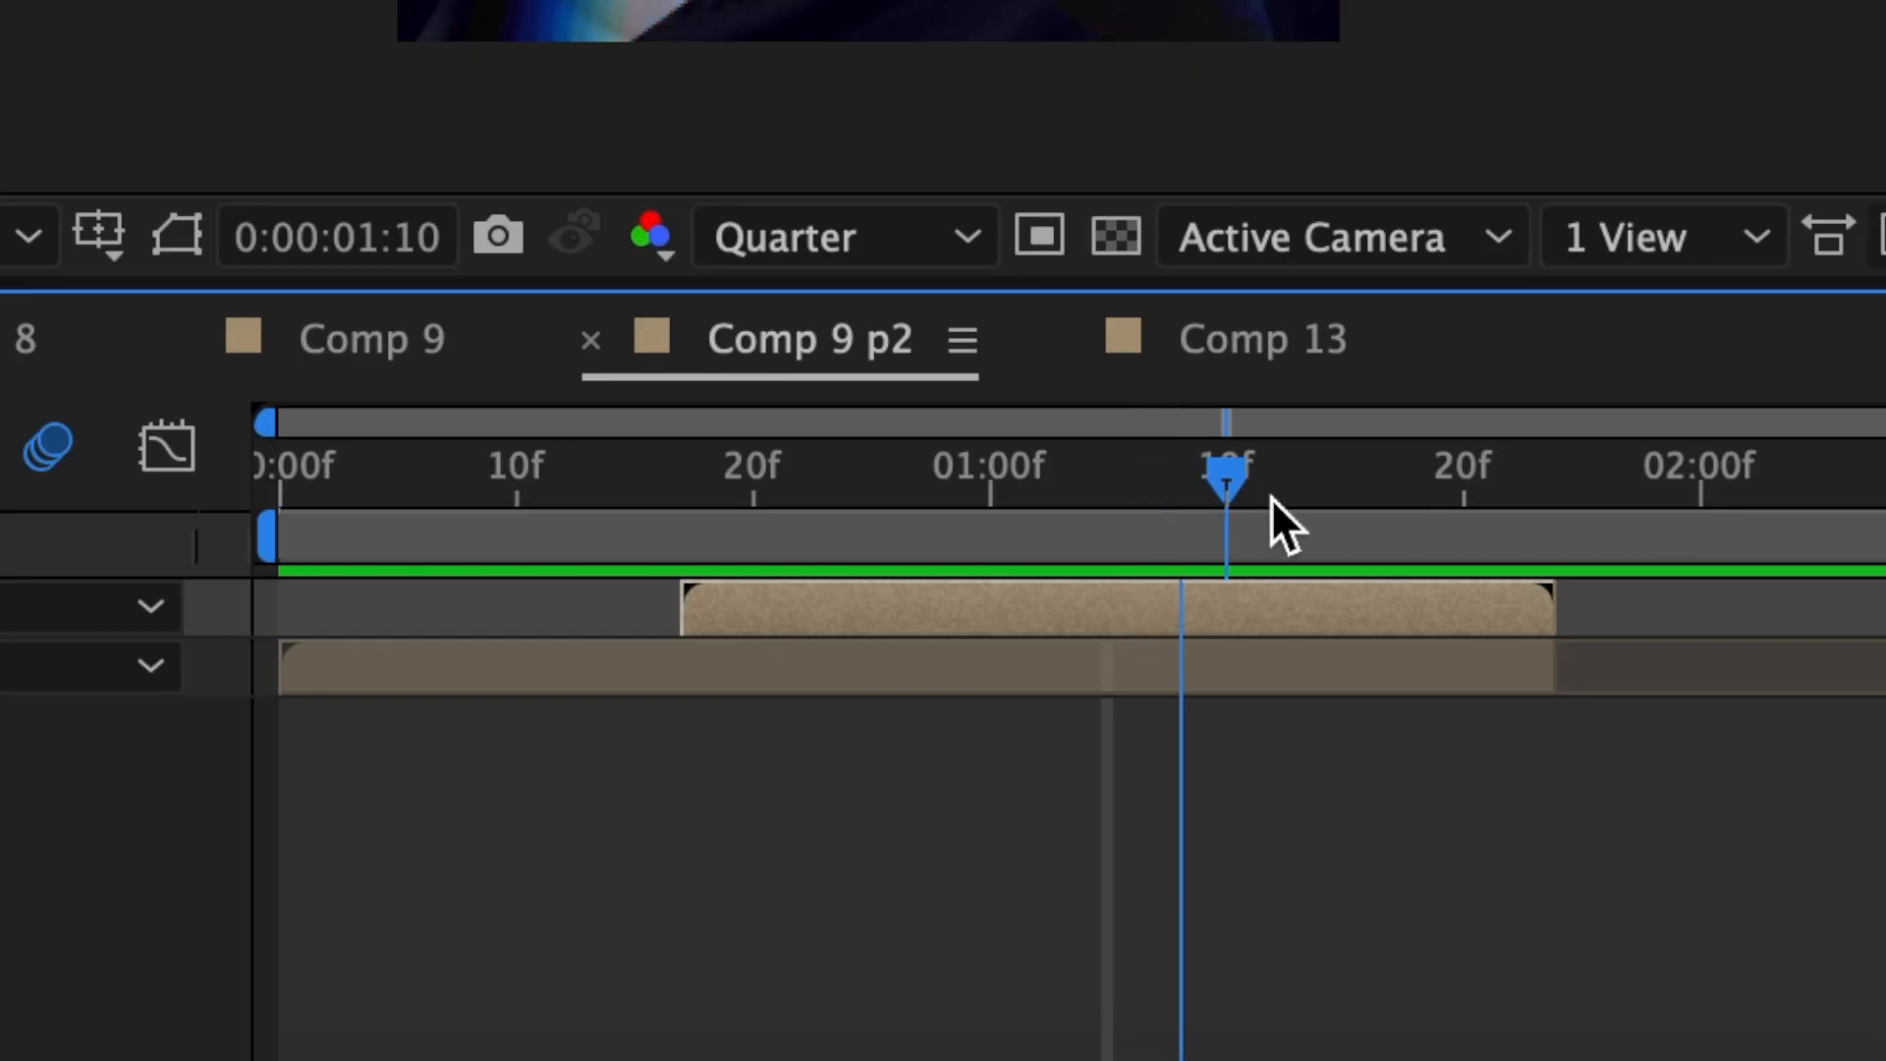
{"action": "left_click_drag", "start_coordinate": [1270, 497], "coordinate": [1481, 539]}
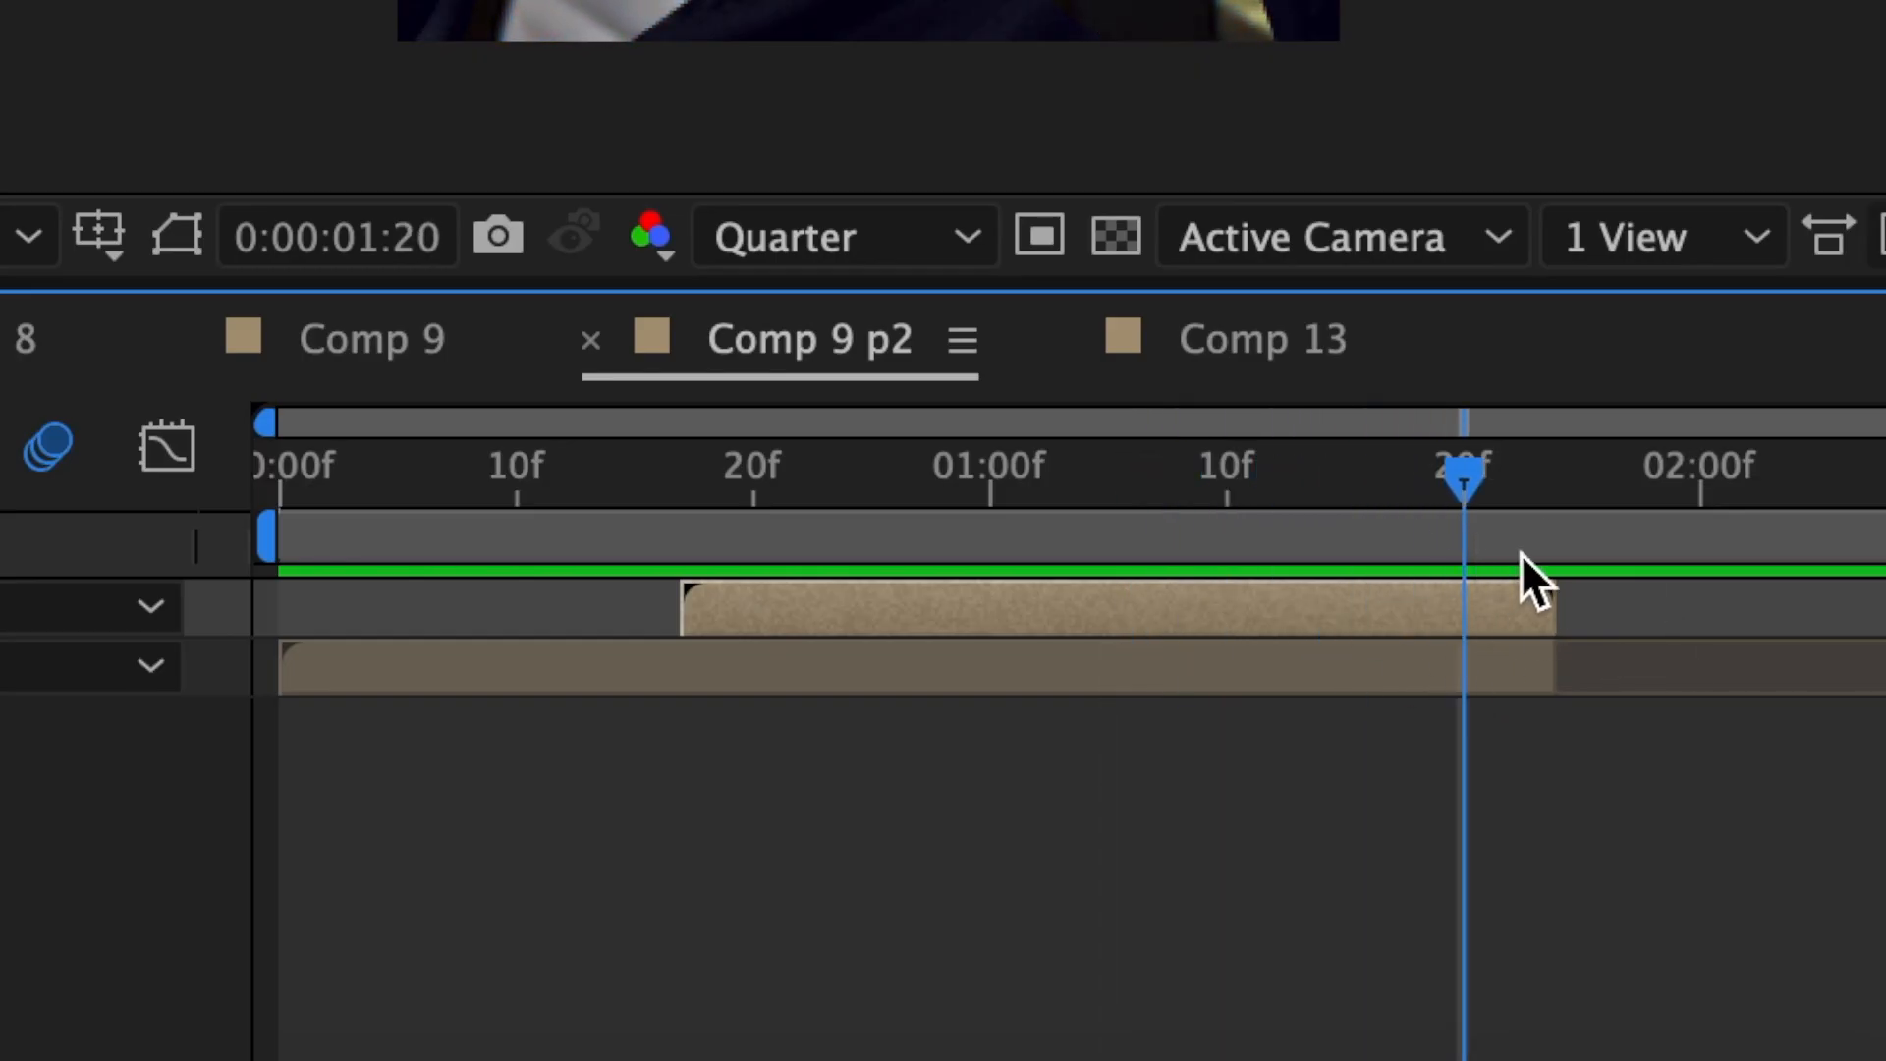
{"action": "left_click", "coordinate": [664, 587]}
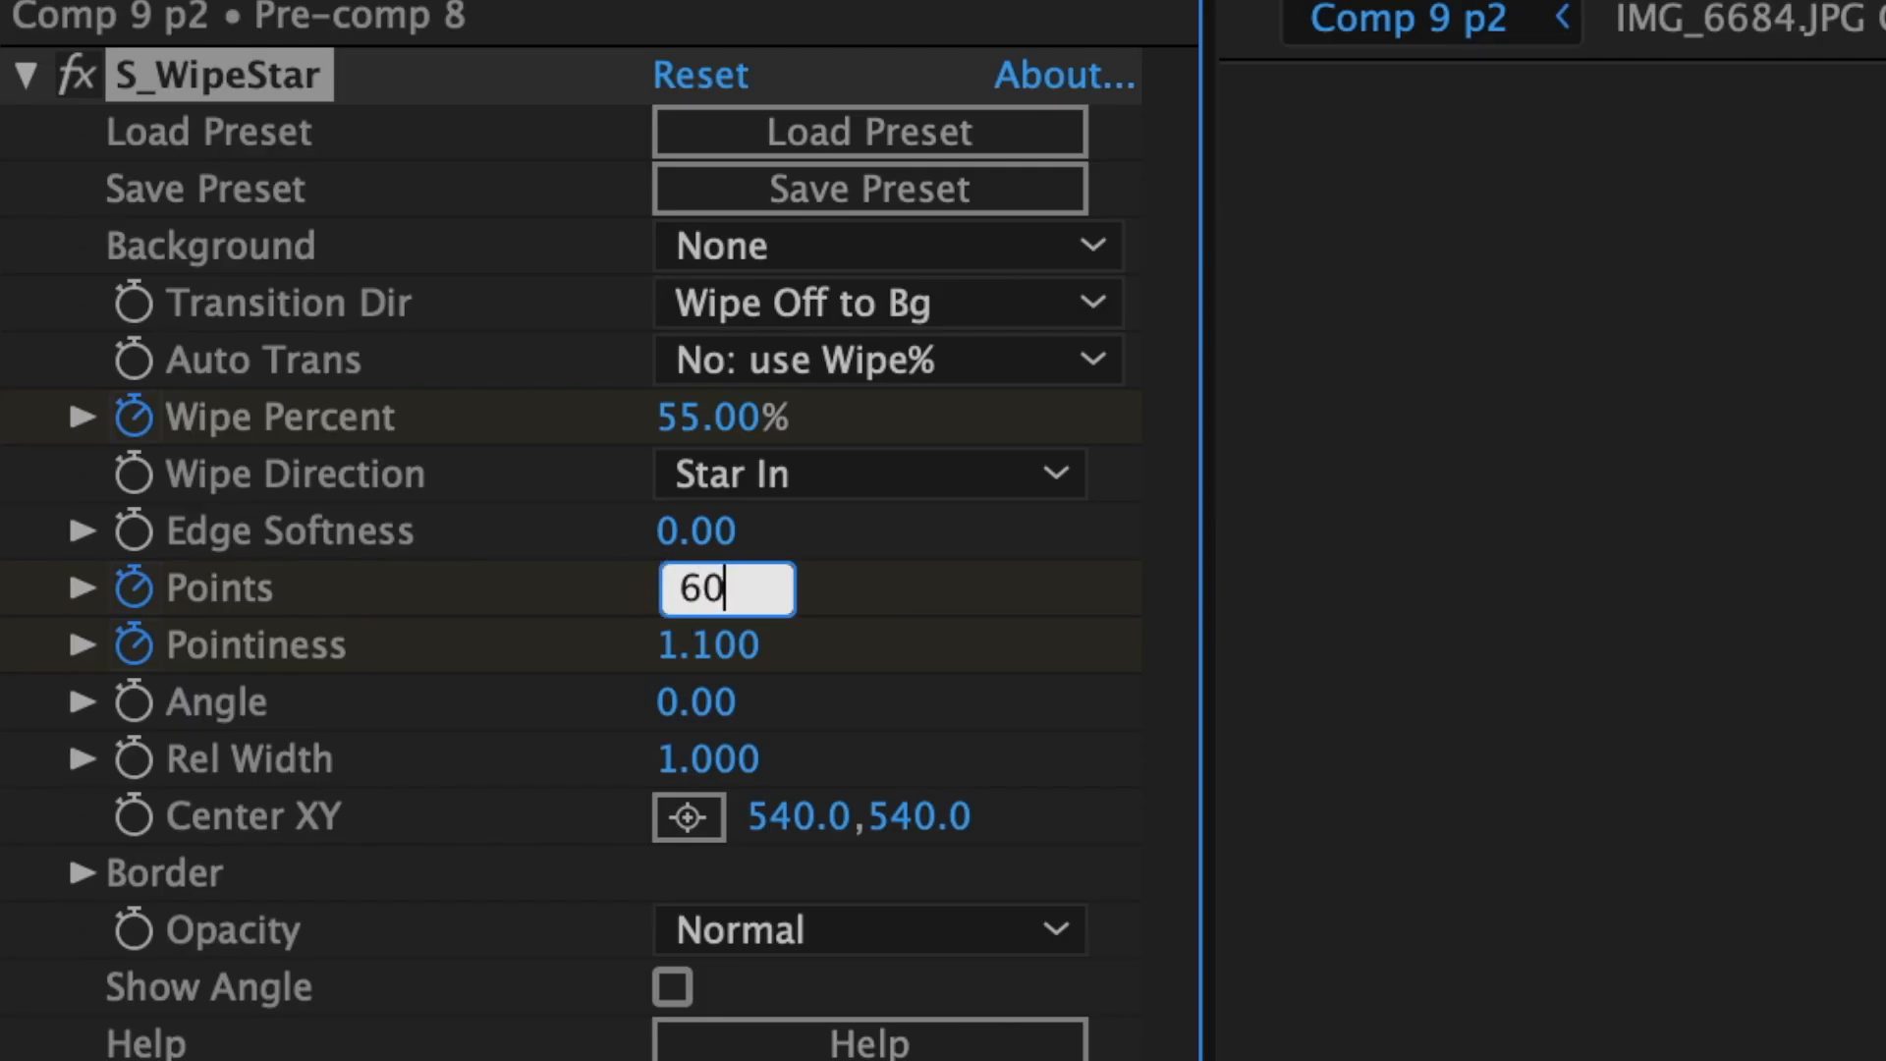
{"action": "key", "text": "Return"}
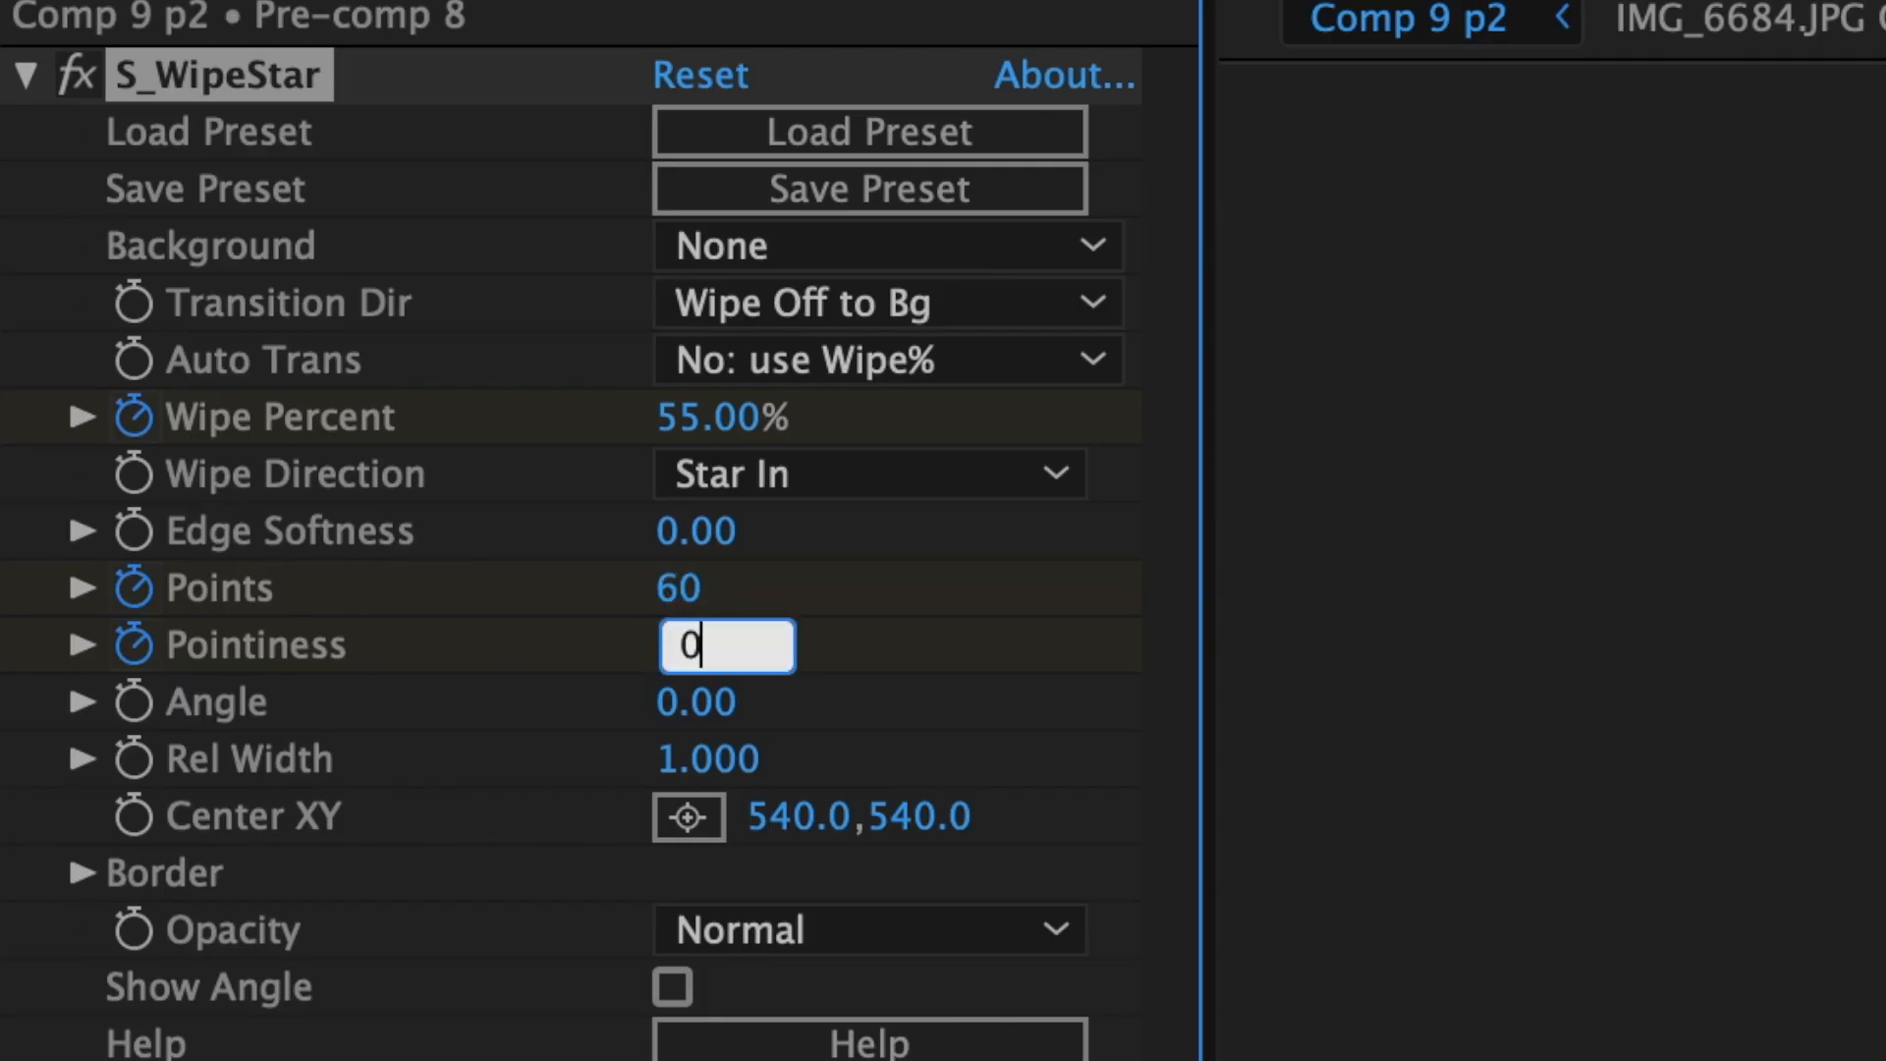
{"action": "key", "text": "Return"}
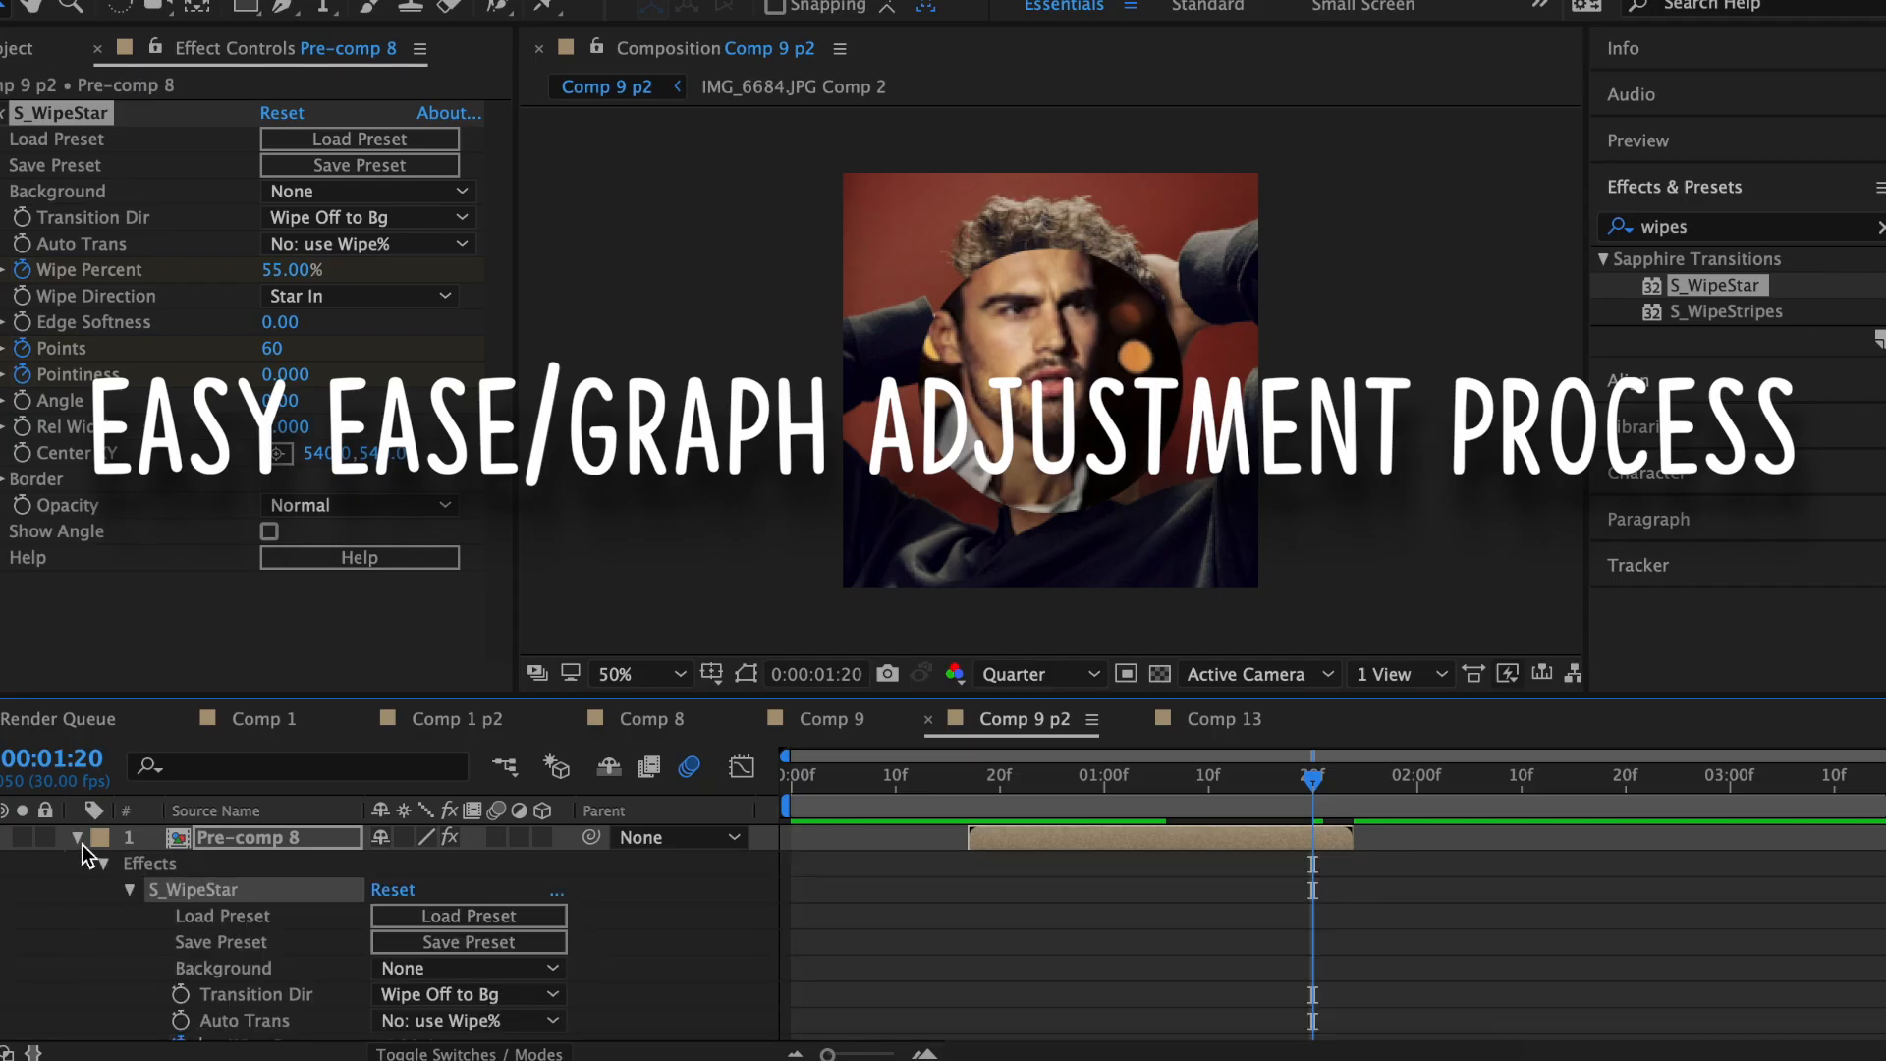
Step: Apply Easy Ease to the Points and Pointiness keyframes and reshape the Points curve to start steeply and finish slowly
{"action": "right_click", "coordinate": [1157, 982]}
{"action": "mouse_move", "coordinate": [1277, 1039]}
{"action": "left_click", "coordinate": [1636, 868]}
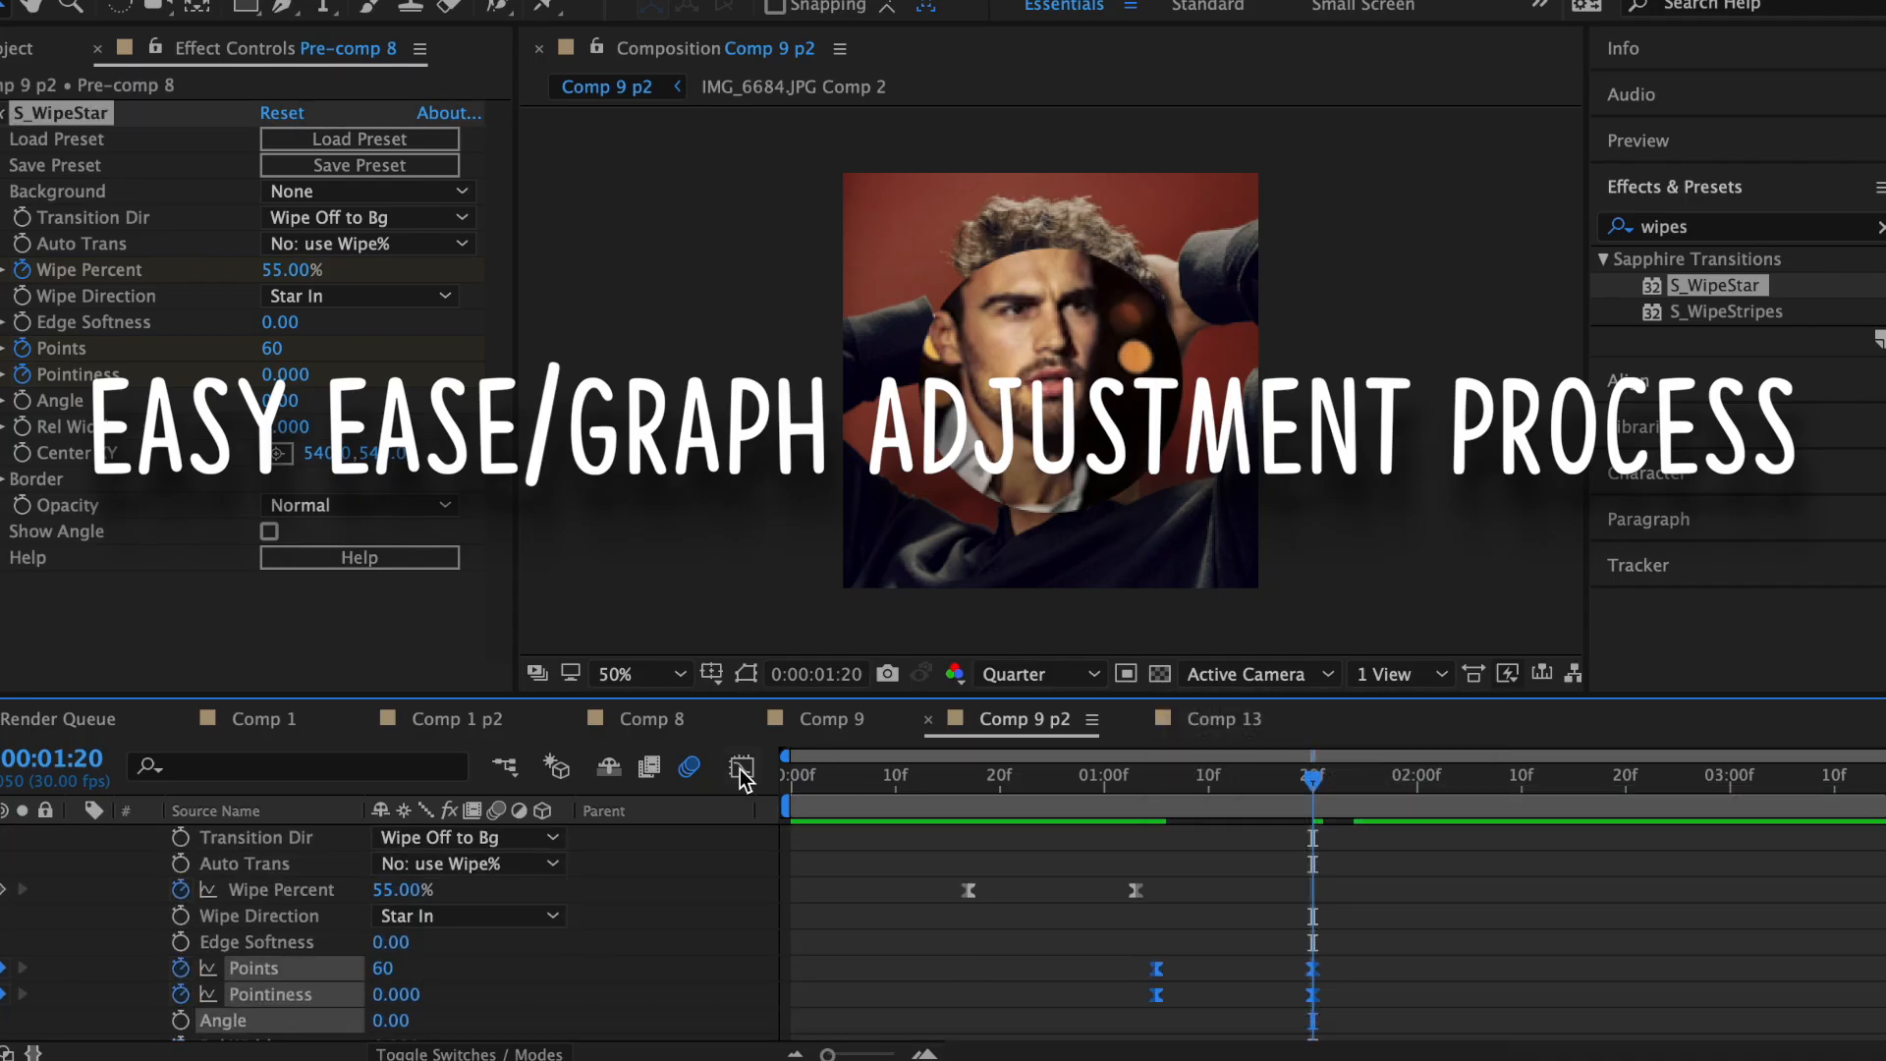
{"action": "left_click", "coordinate": [741, 766]}
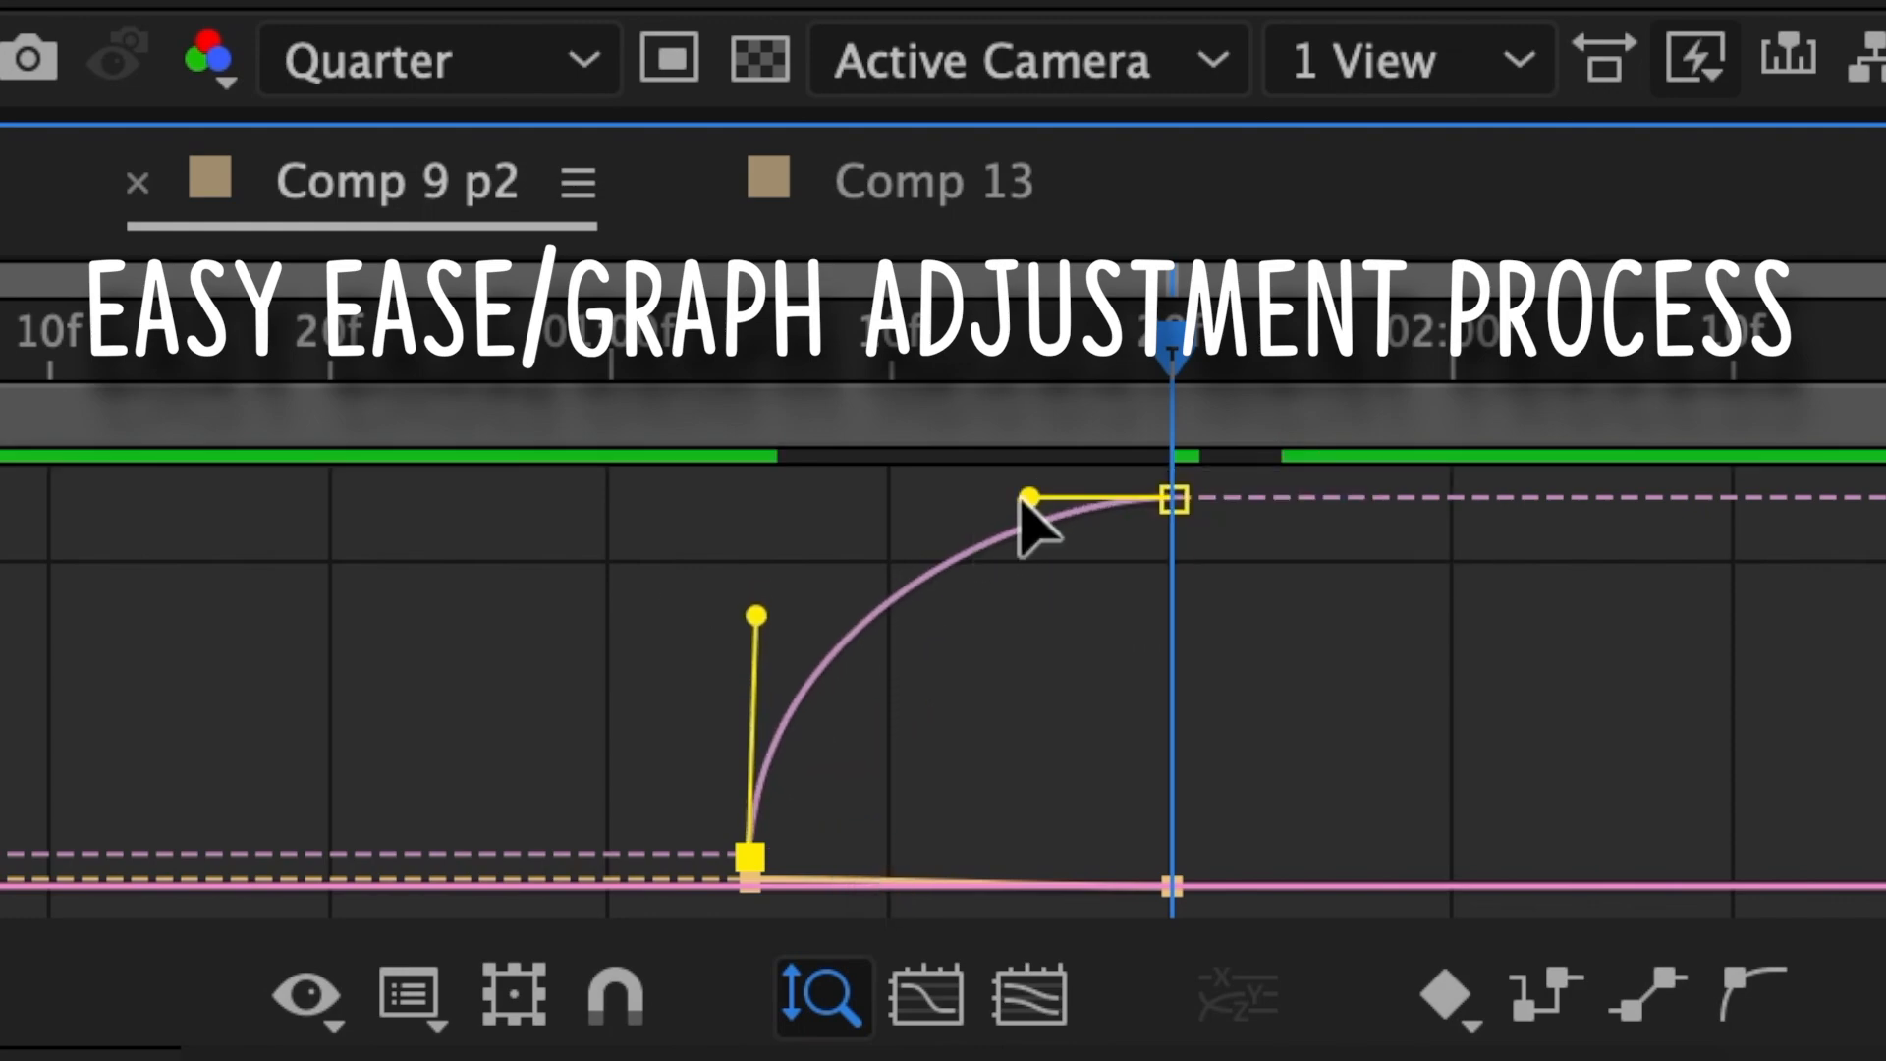
{"action": "left_click_drag", "start_coordinate": [1026, 497], "coordinate": [864, 507]}
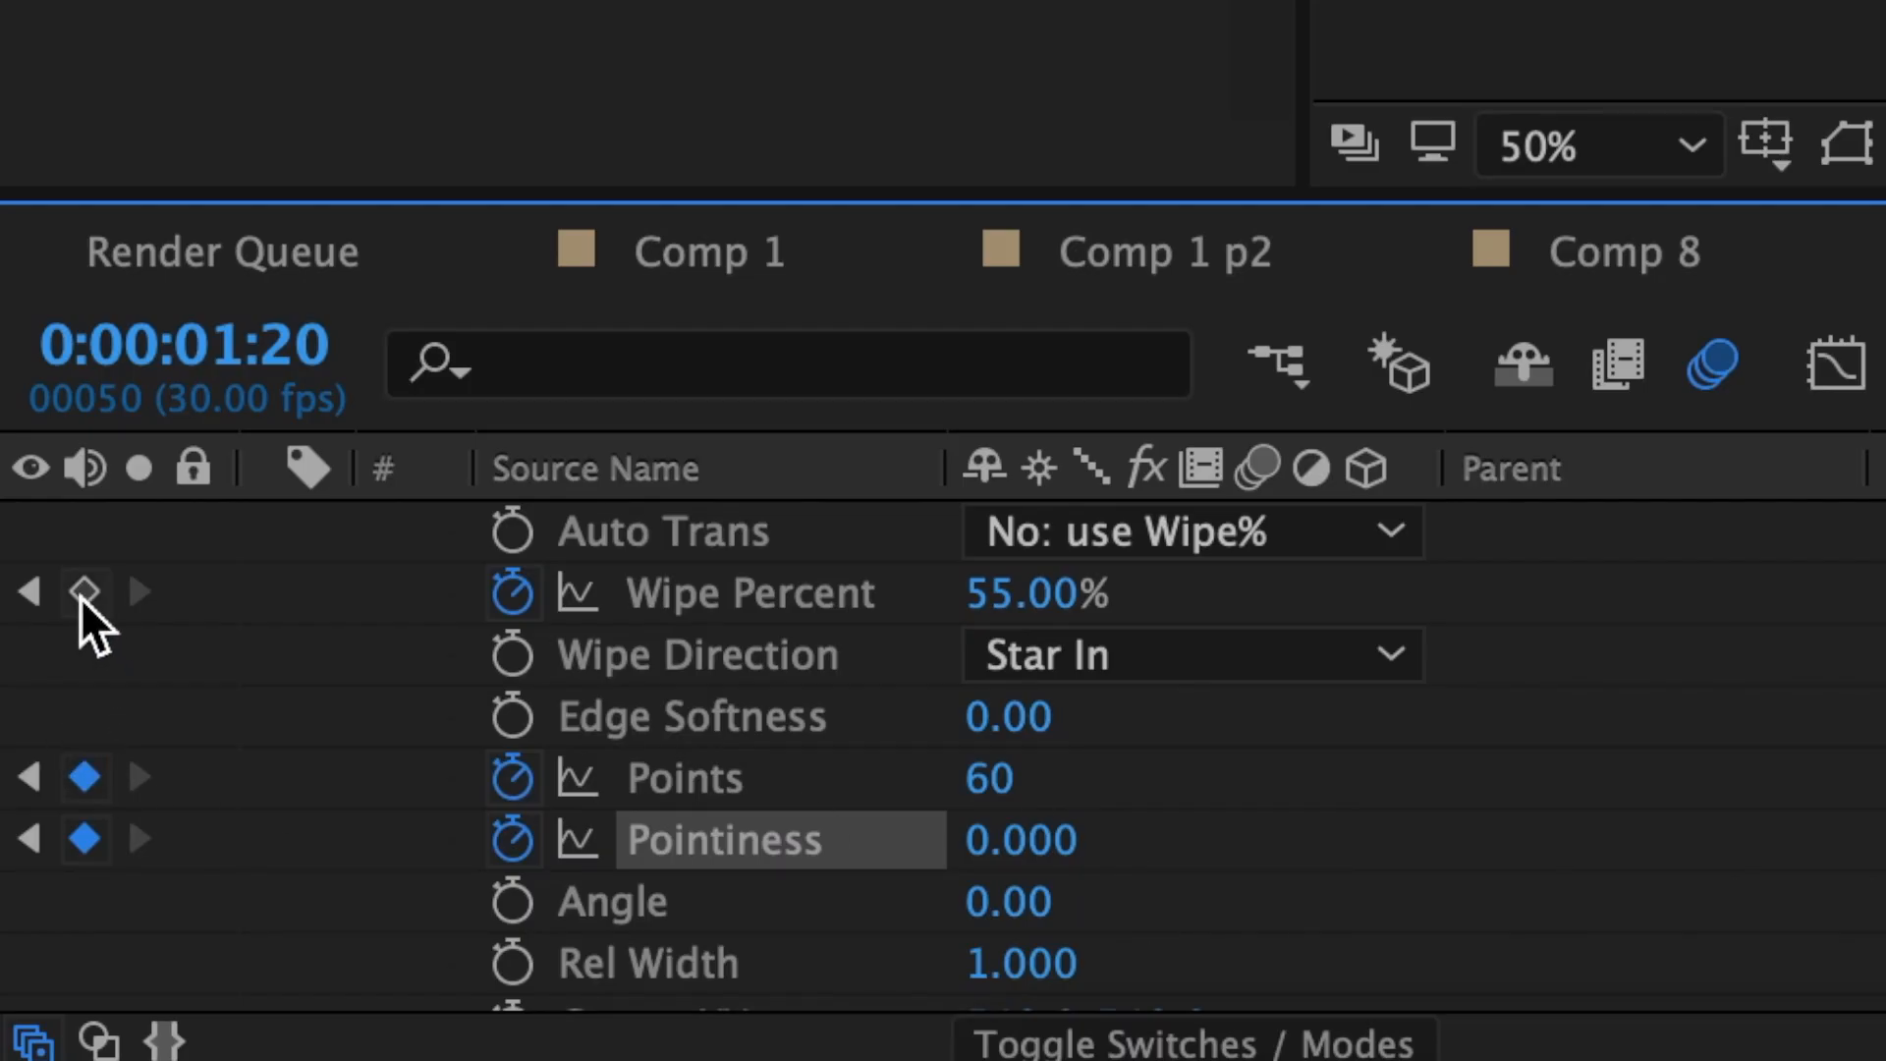
Step: Add a Wipe Percent keyframe below 50% at 0:00:01:20 and reshape its segment to start steeply and finish slowly
{"action": "left_click", "coordinate": [84, 594]}
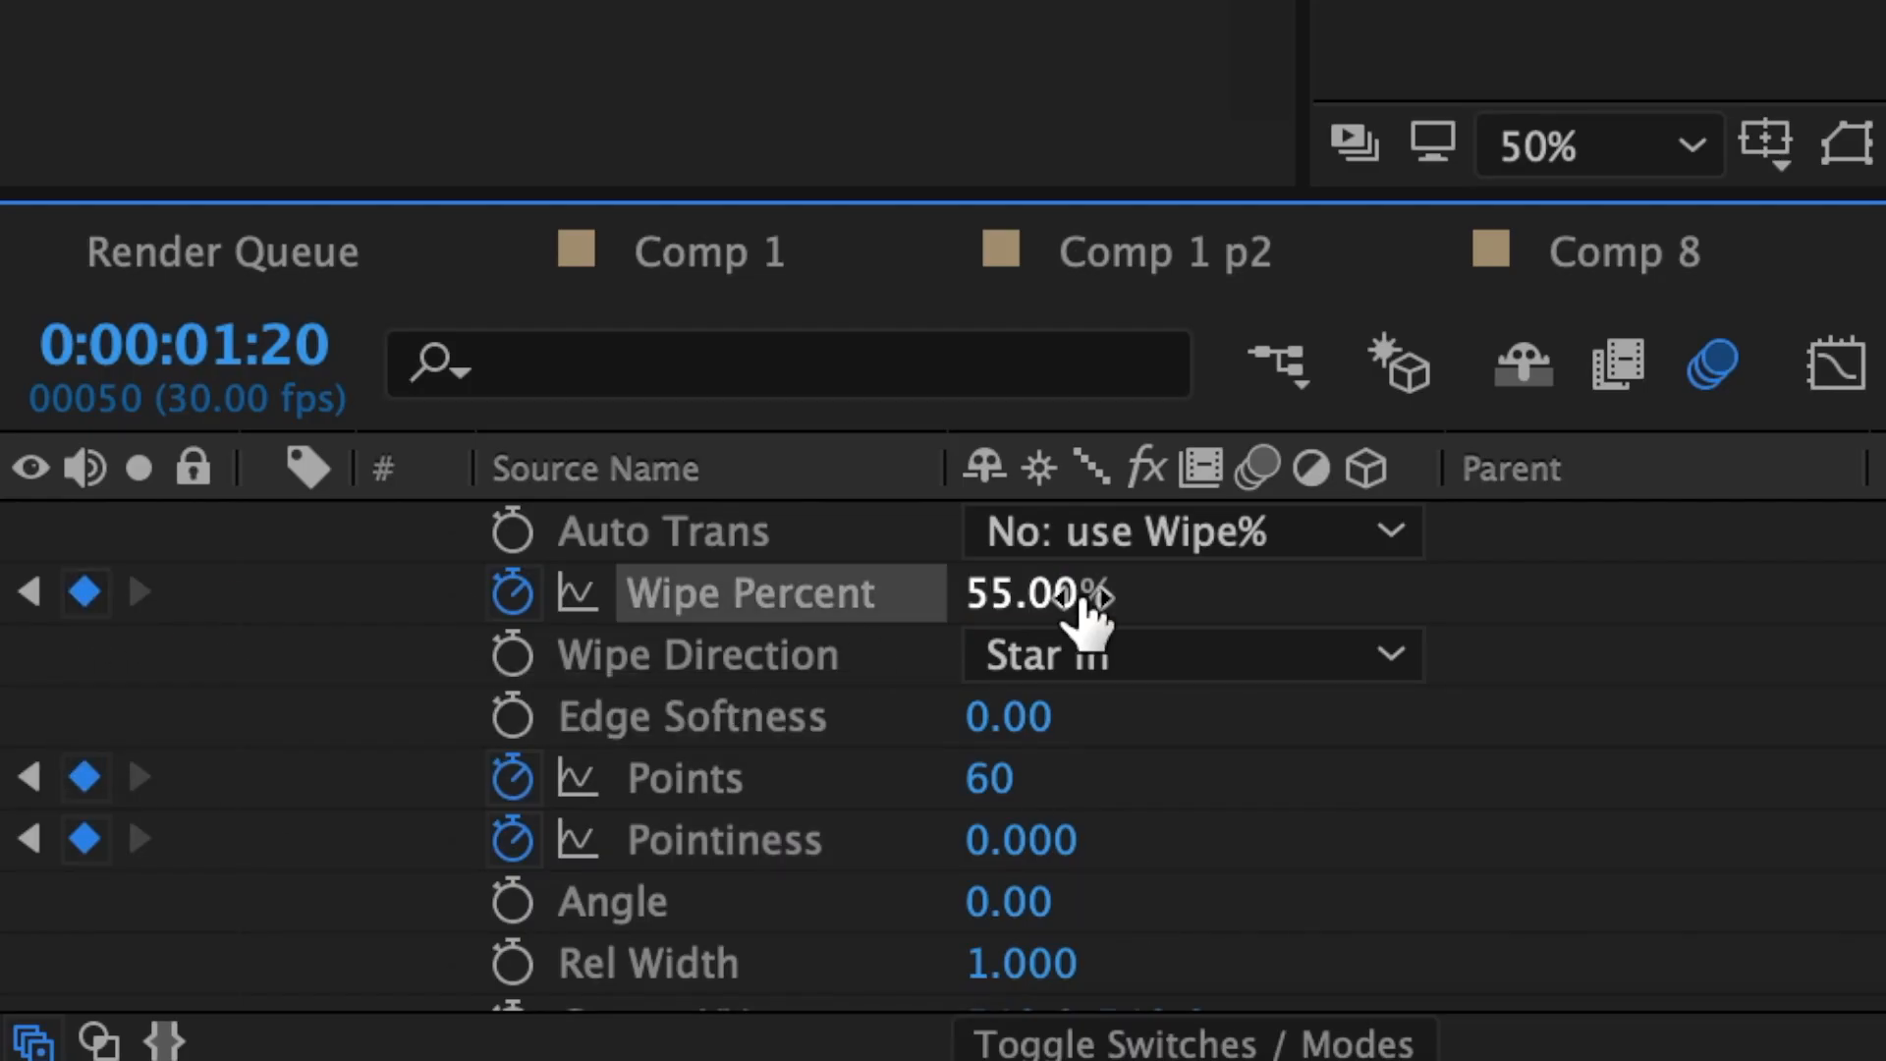
{"action": "left_click_drag", "start_coordinate": [1085, 611], "coordinate": [947, 593]}
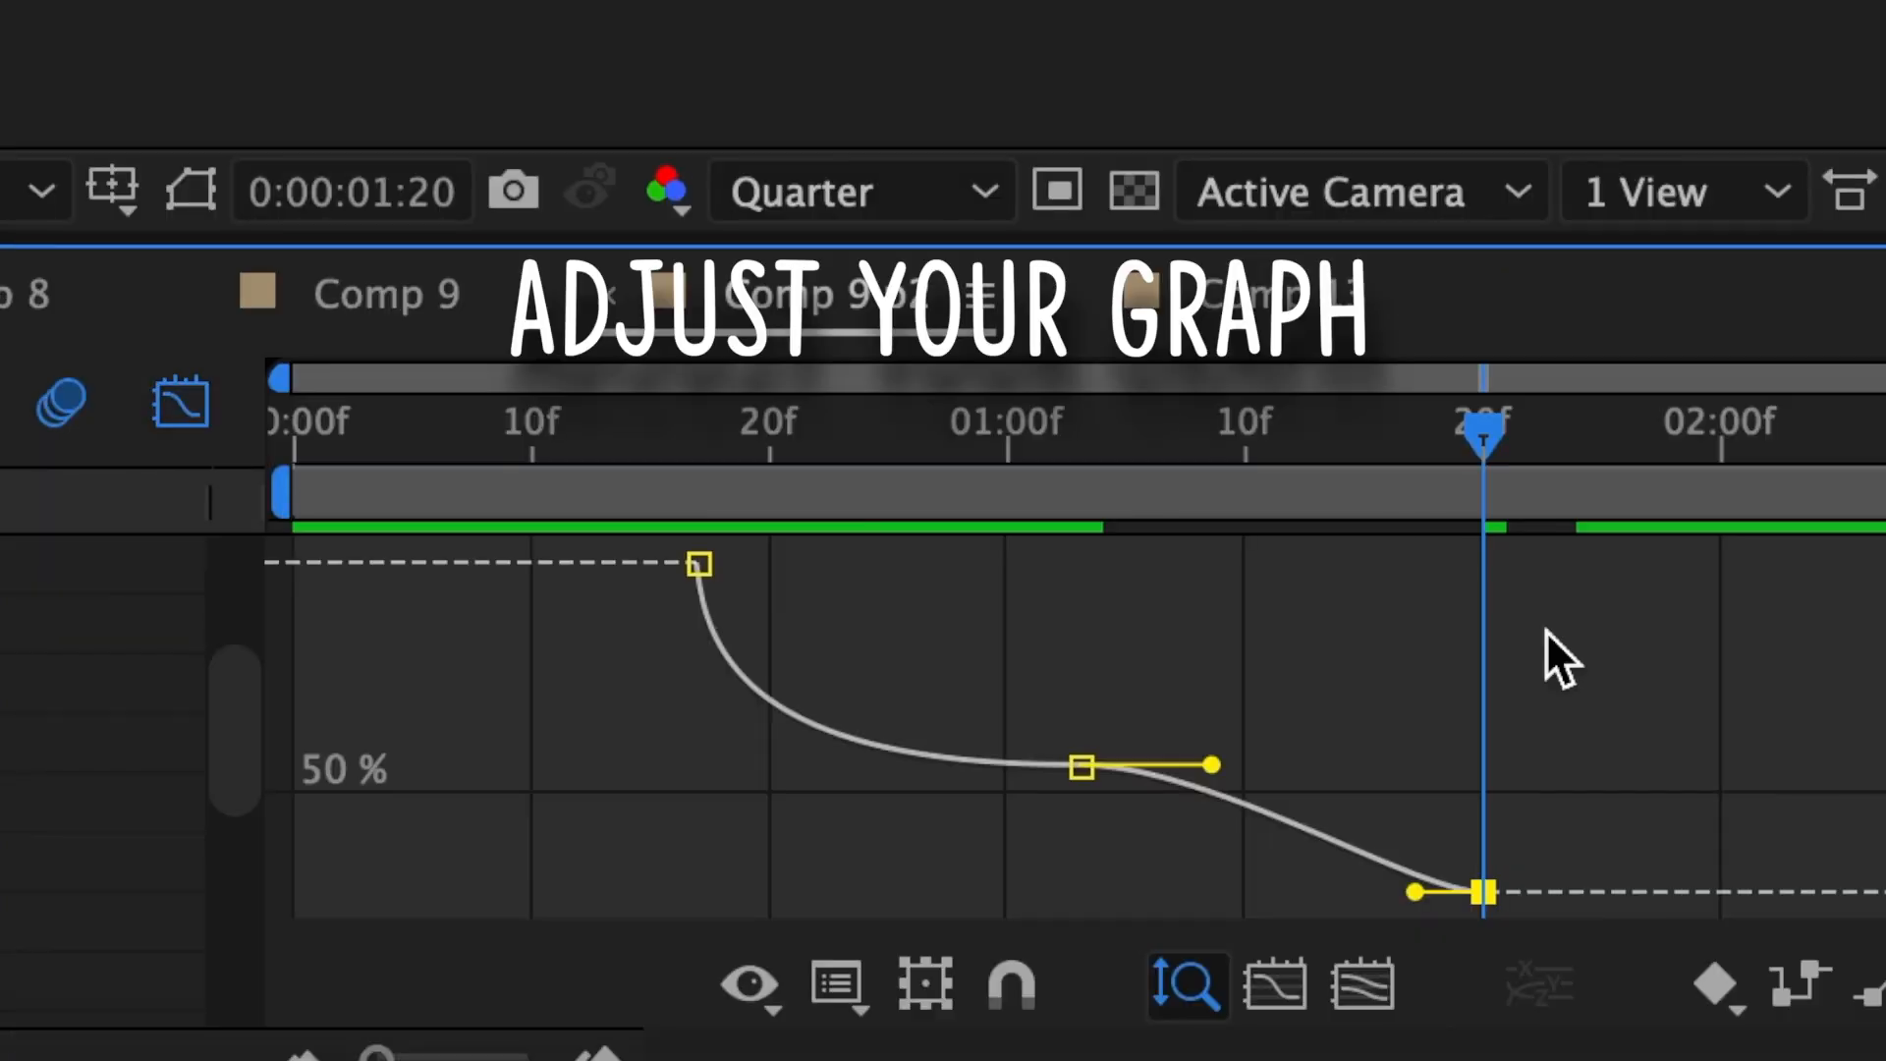
{"action": "left_click_drag", "start_coordinate": [1211, 764], "coordinate": [1070, 829]}
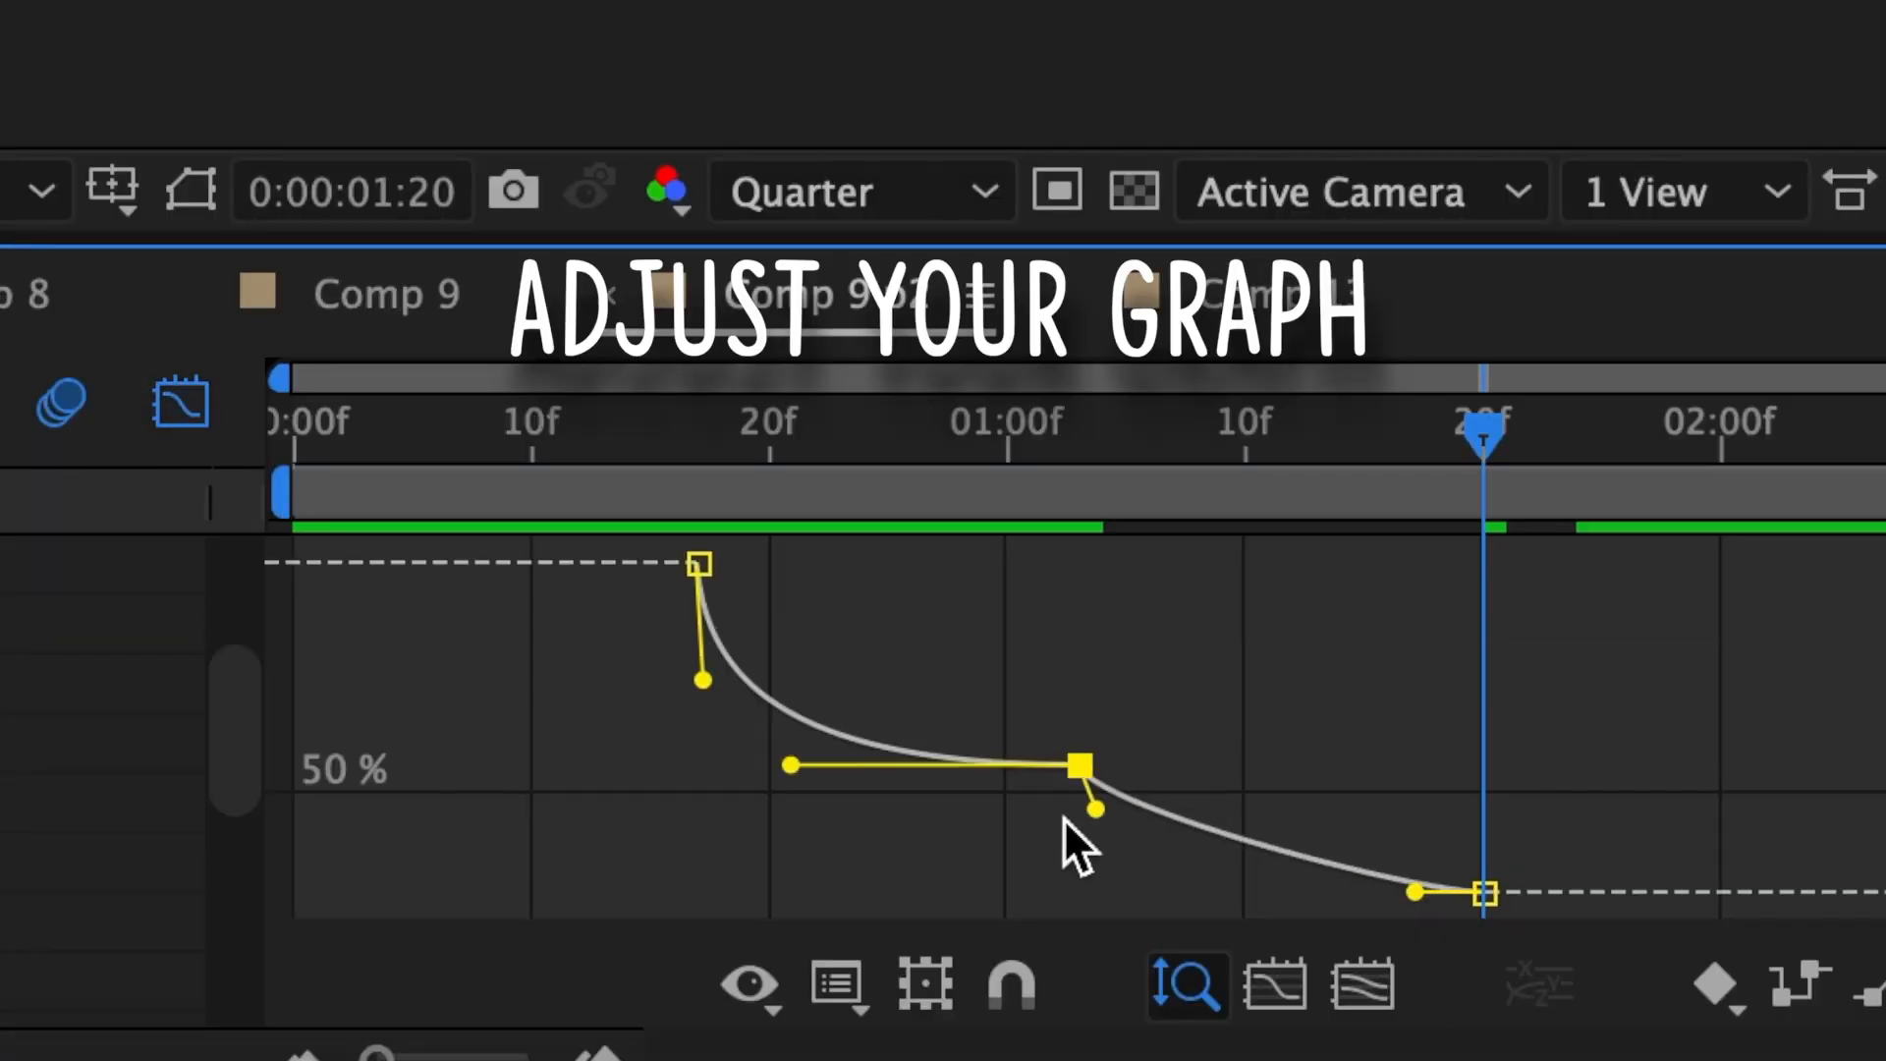
{"action": "left_click_drag", "start_coordinate": [1415, 891], "coordinate": [1151, 923]}
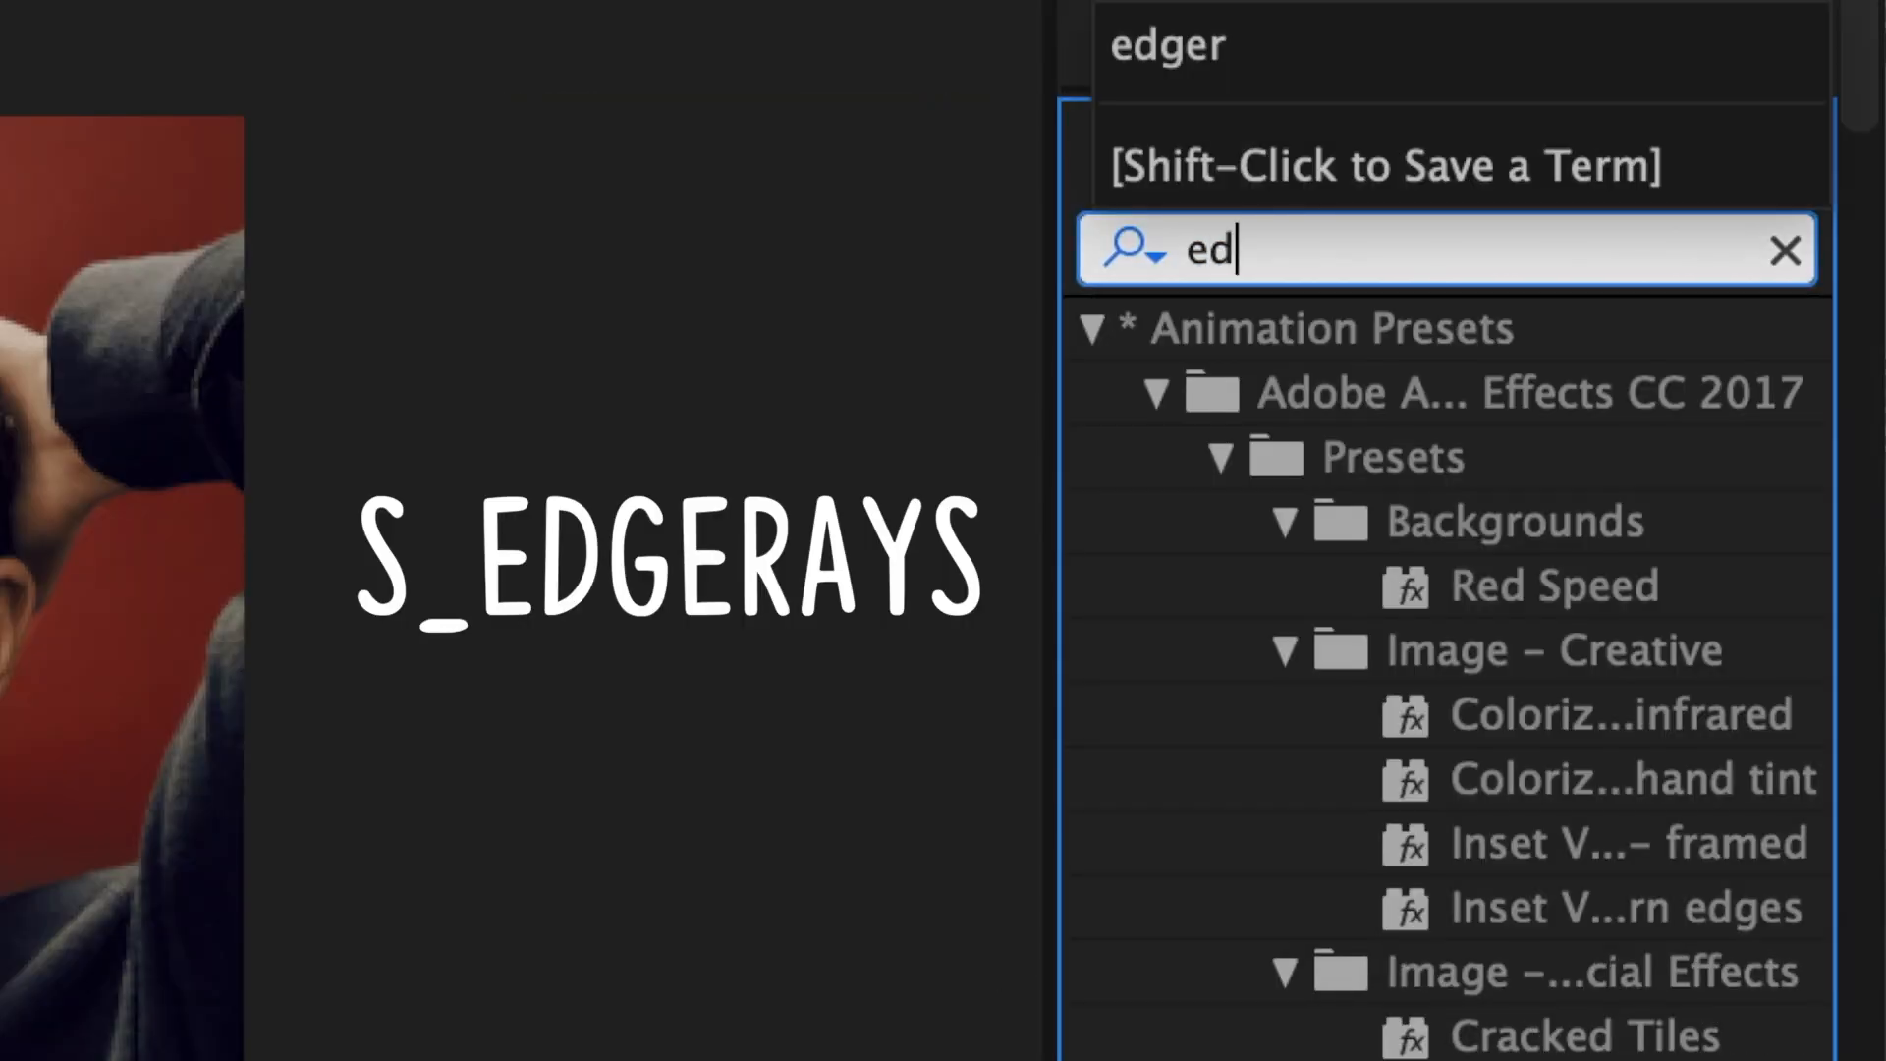
Step: Search the effects for "edger" and apply S_EdgeRays to Pre-comp 8
{"action": "type", "text": "ge"}
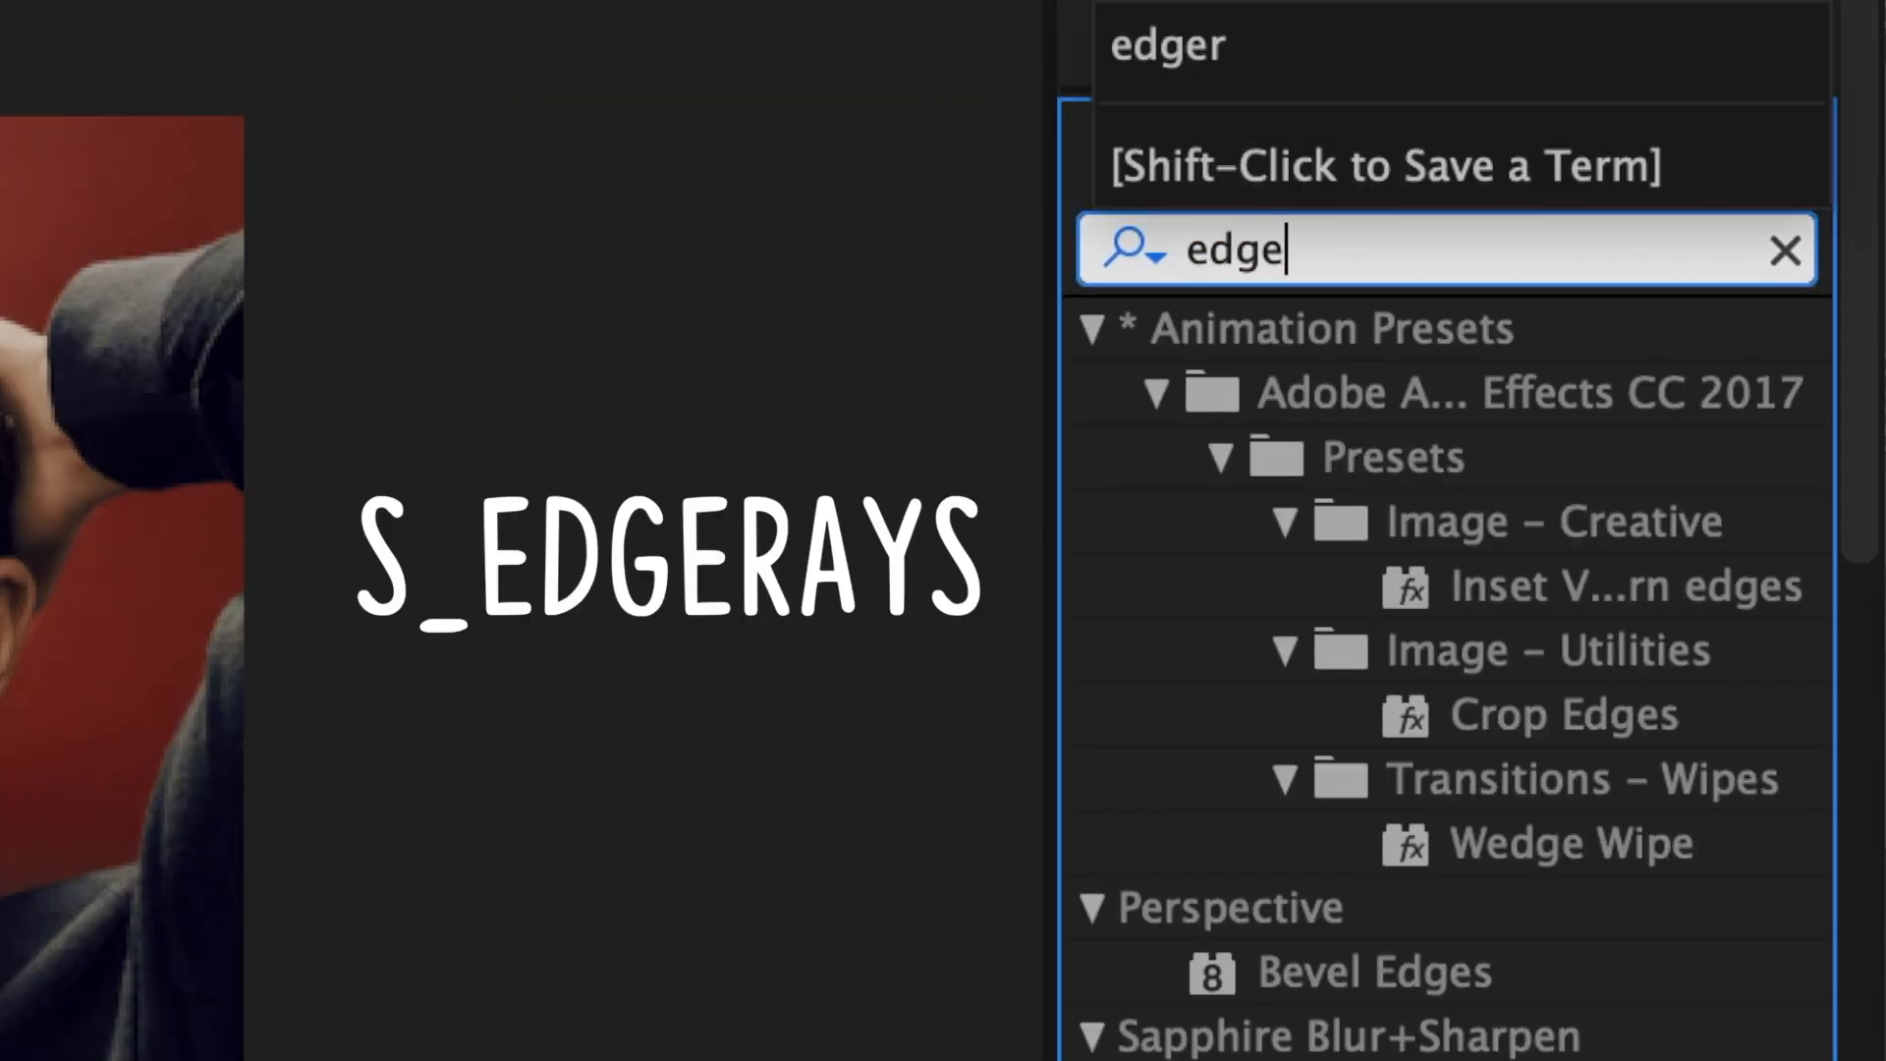
{"action": "type", "text": "r"}
{"action": "left_click_drag", "start_coordinate": [1335, 418], "coordinate": [1082, 845]}
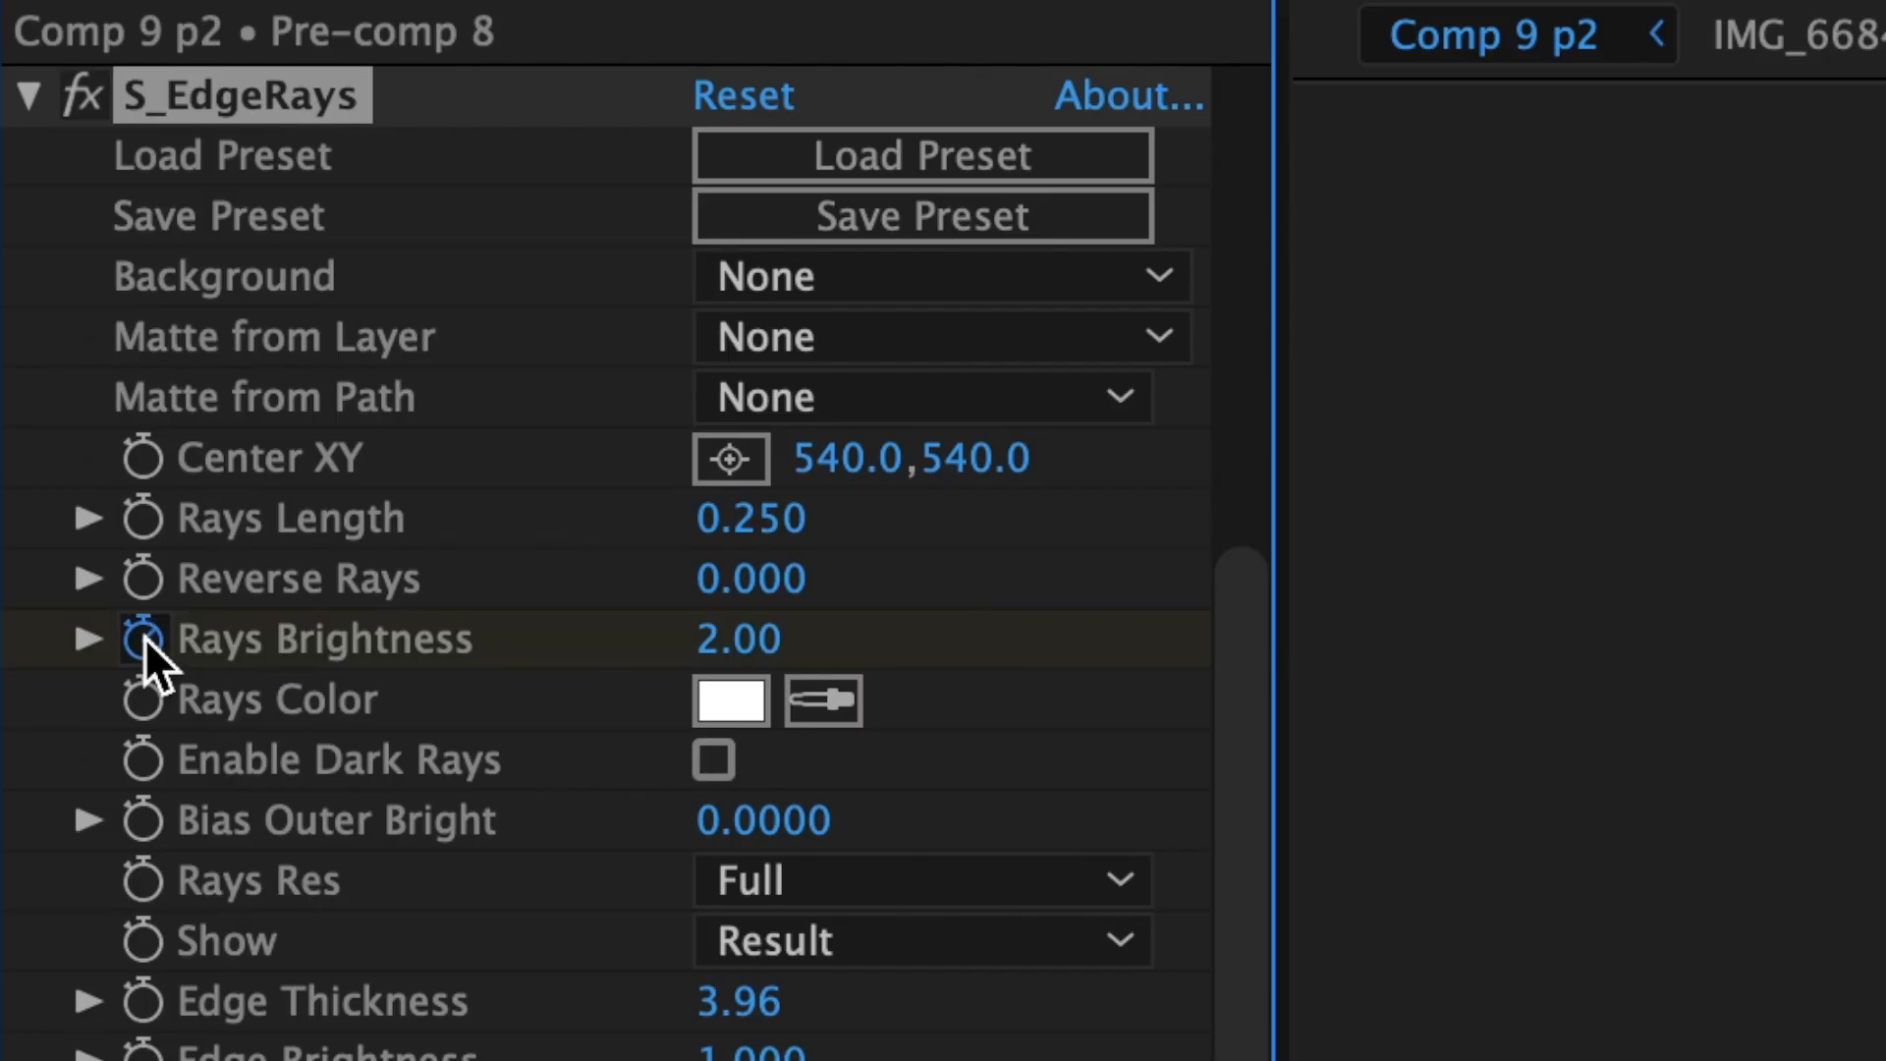
Step: Keyframe S_EdgeRays' Rays Brightness from 2 at Pre-comp 8's start to 0 at 0:00:01:03
{"action": "left_click", "coordinate": [143, 639]}
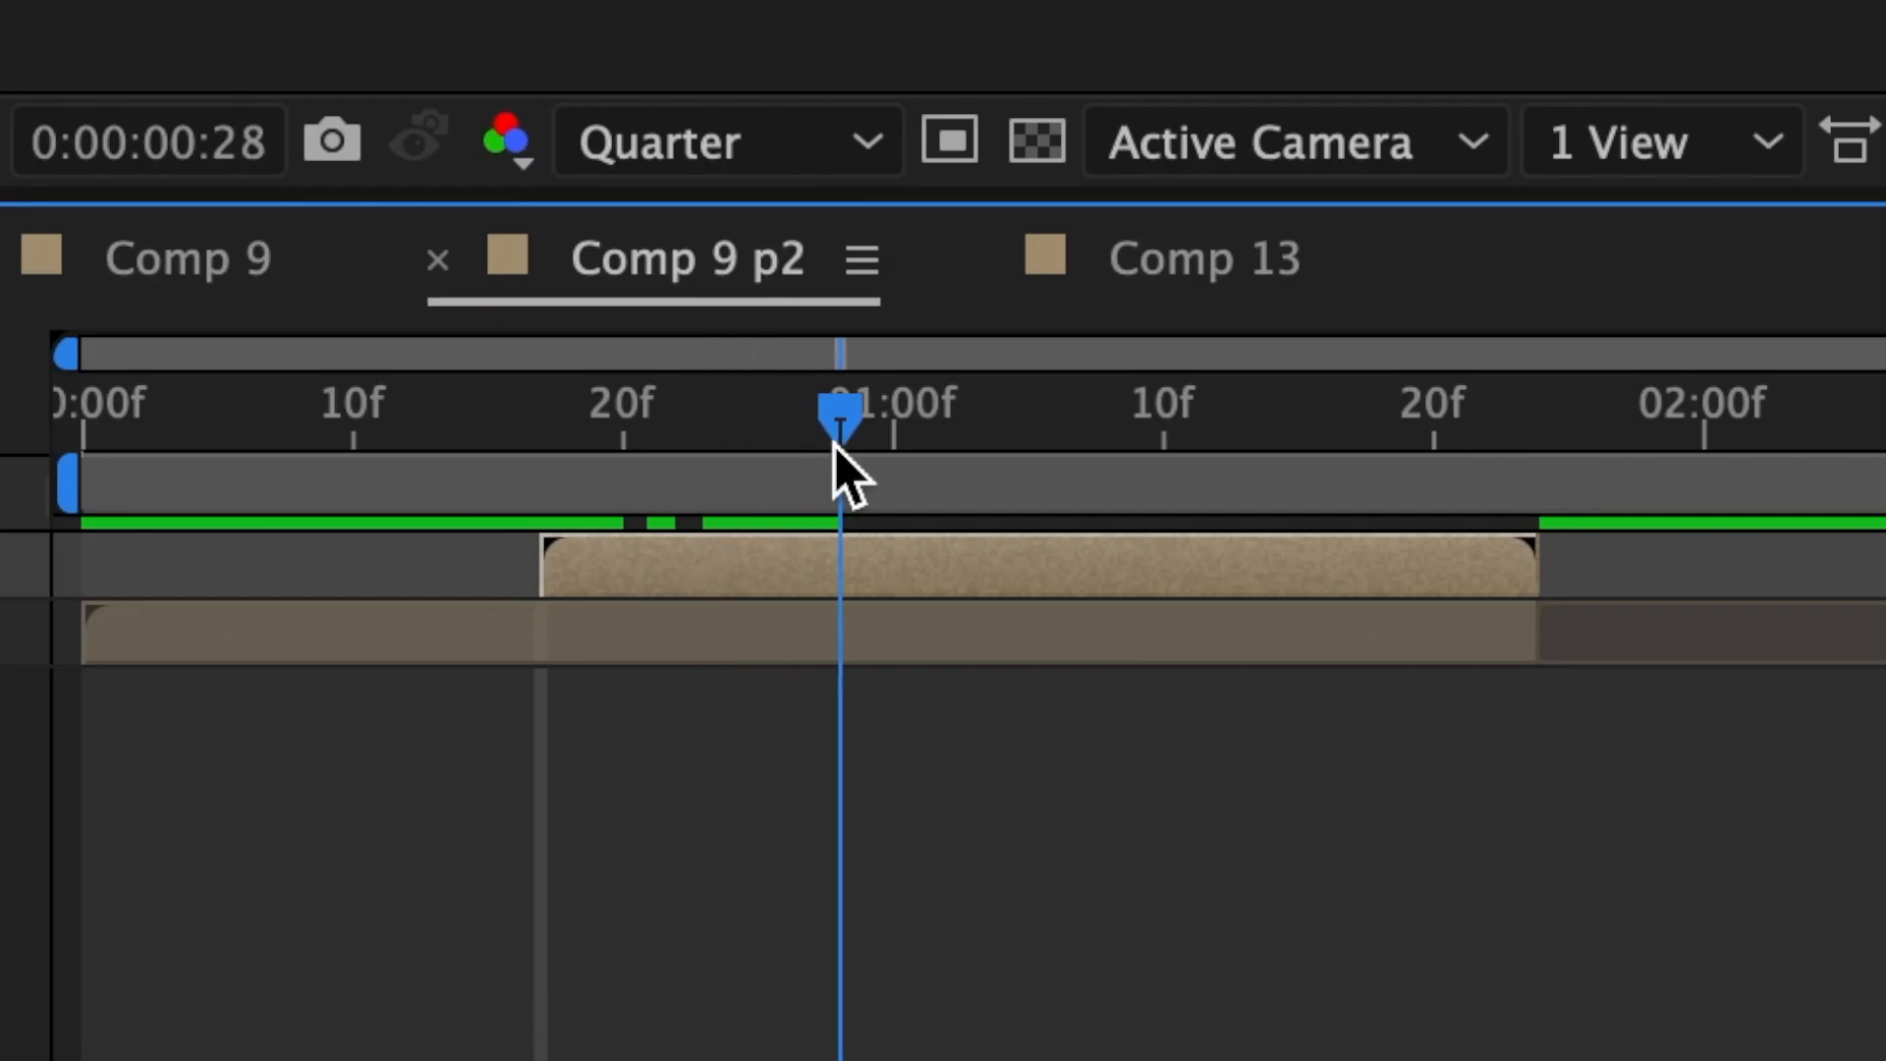
{"action": "left_click_drag", "start_coordinate": [838, 438], "coordinate": [955, 463]}
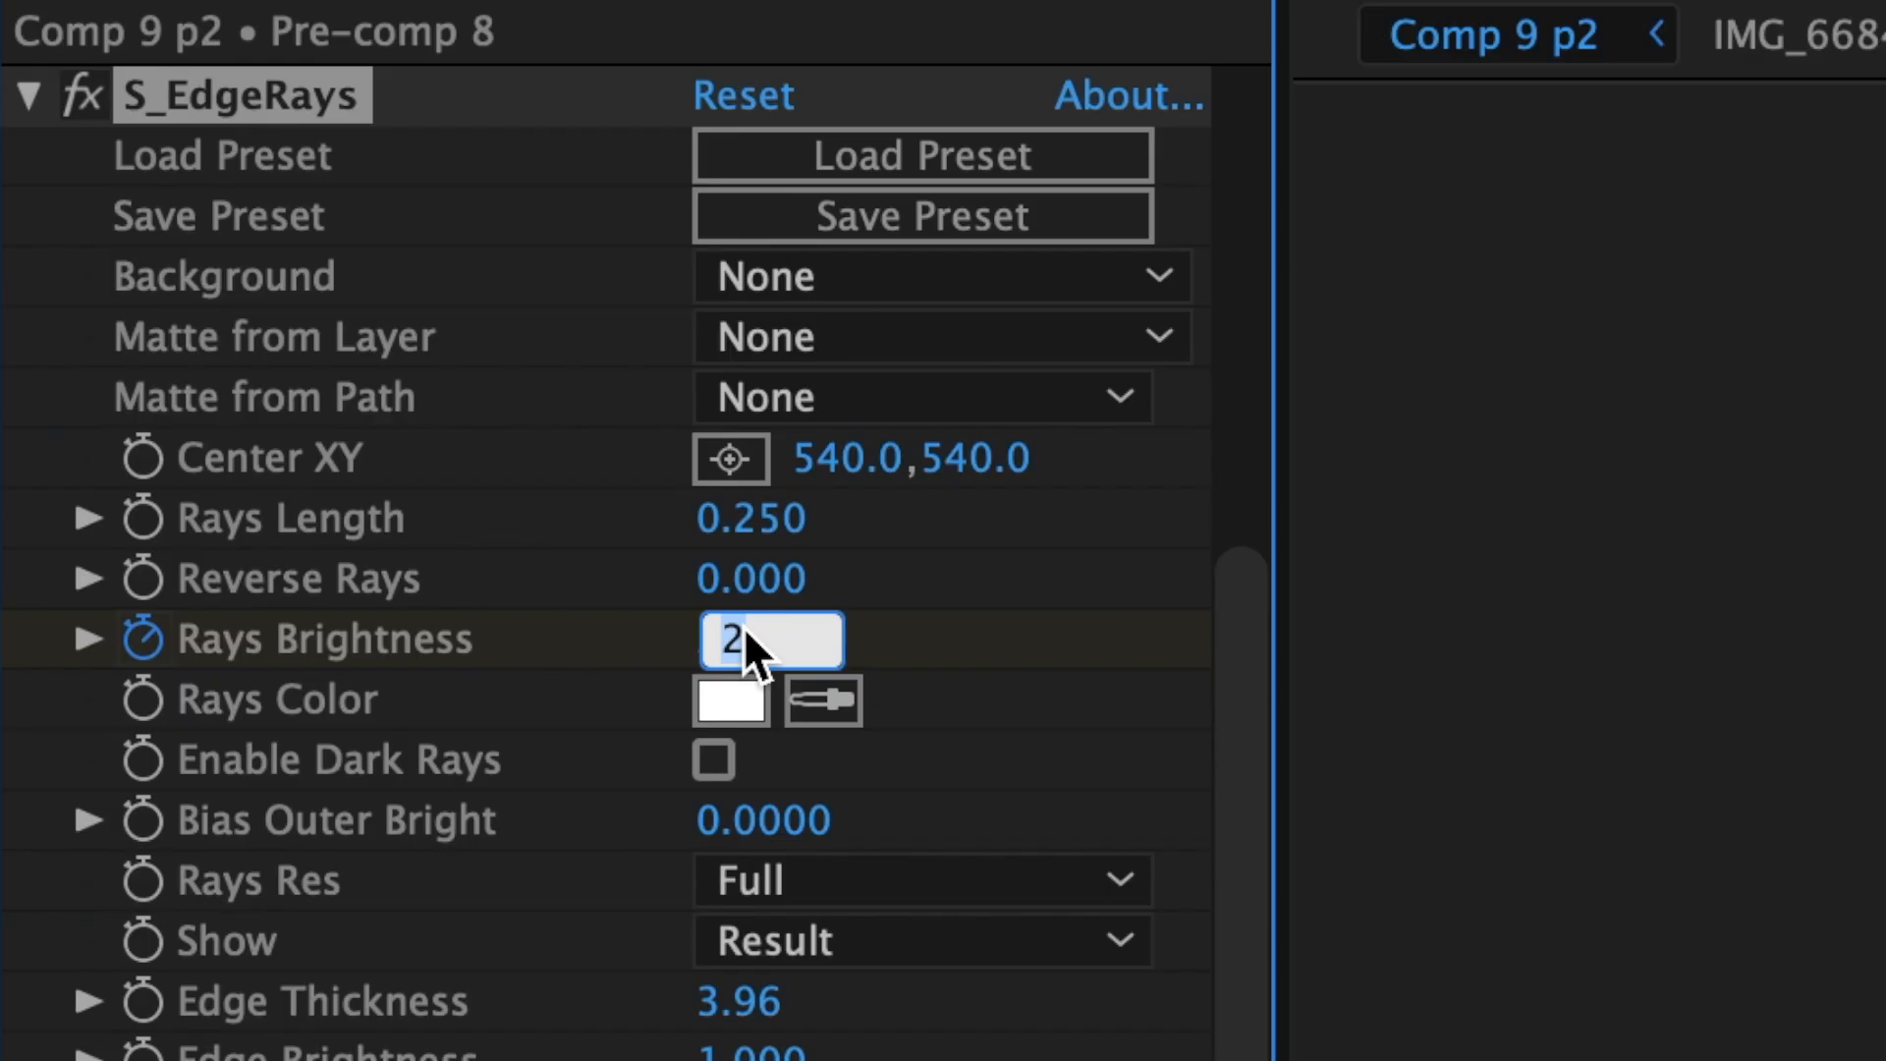
{"action": "type", "text": "0"}
{"action": "key", "text": "Return"}
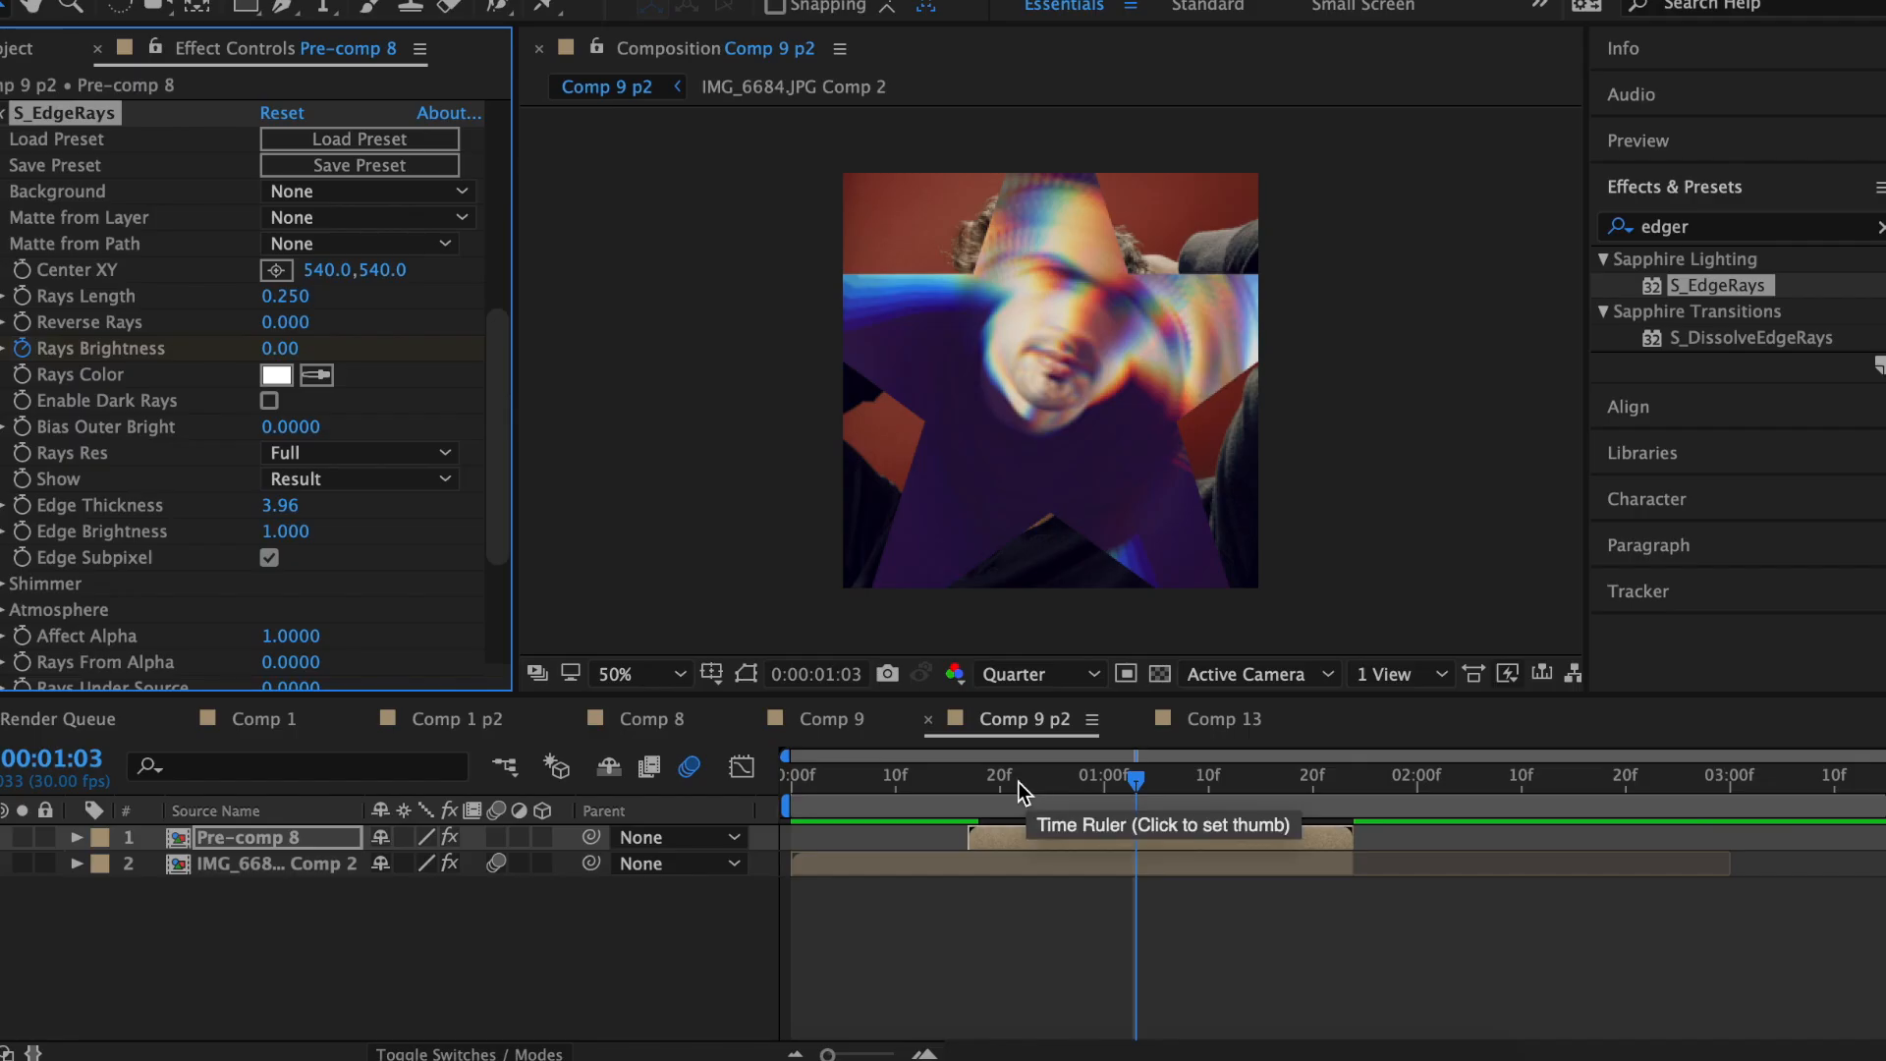
Step: Pre-compose Pre-comp 8 and IMG_6684.JPG Comp 2 together
{"action": "left_click_drag", "start_coordinate": [1018, 782], "coordinate": [911, 799]}
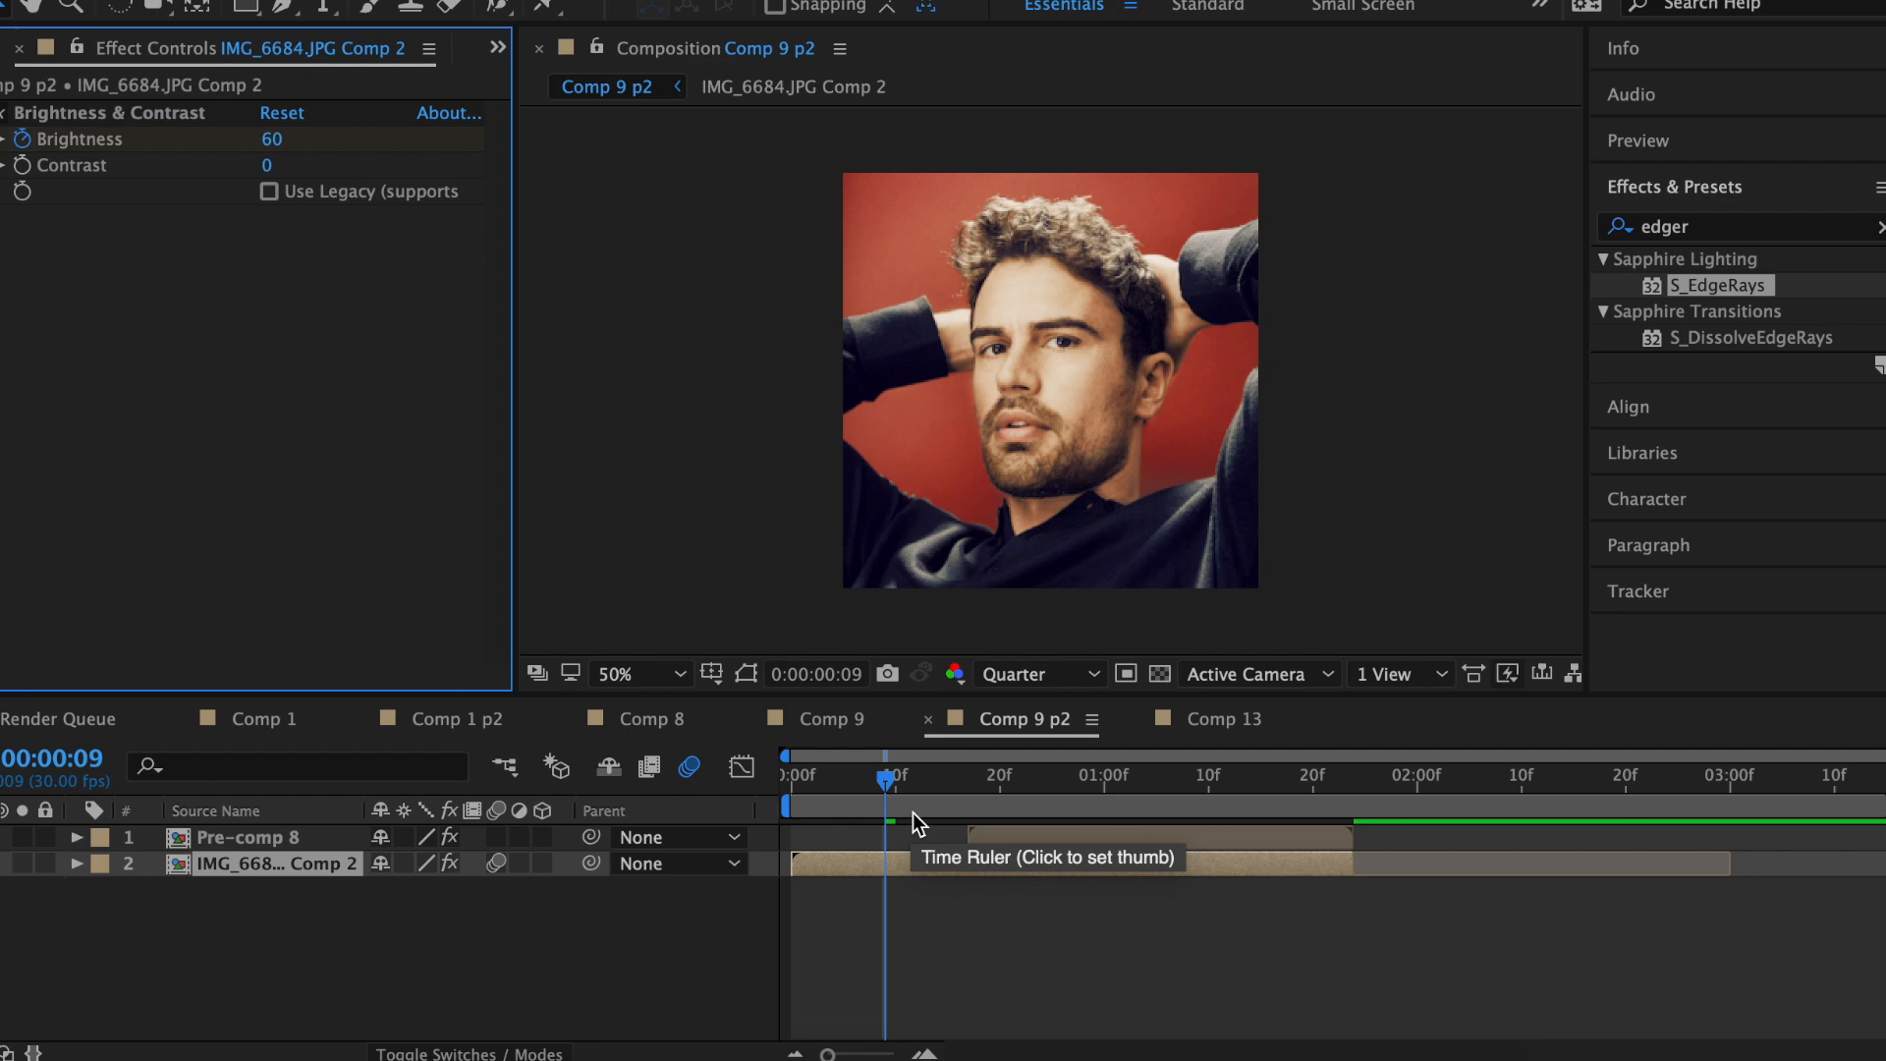
{"action": "left_click_drag", "start_coordinate": [760, 825], "coordinate": [904, 879]}
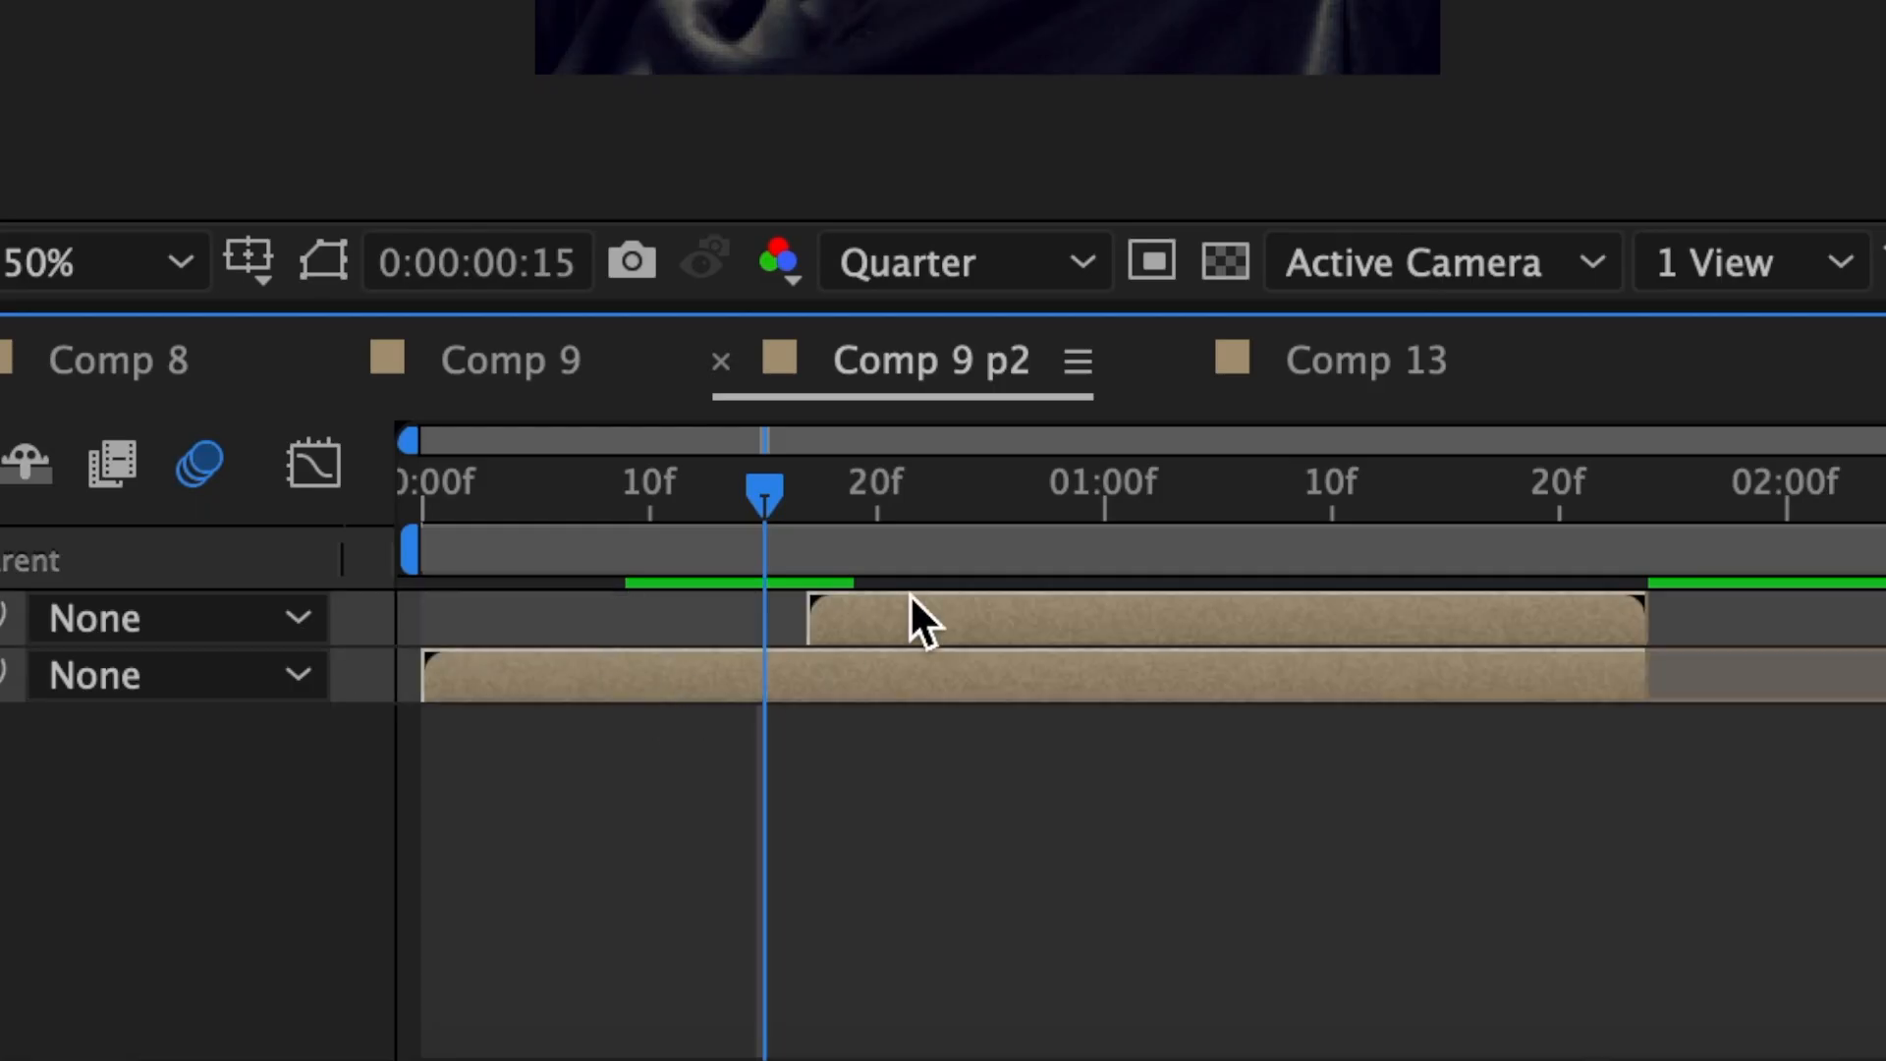
{"action": "right_click", "coordinate": [909, 593]}
{"action": "left_click", "coordinate": [1063, 552]}
{"action": "left_click", "coordinate": [1434, 904]}
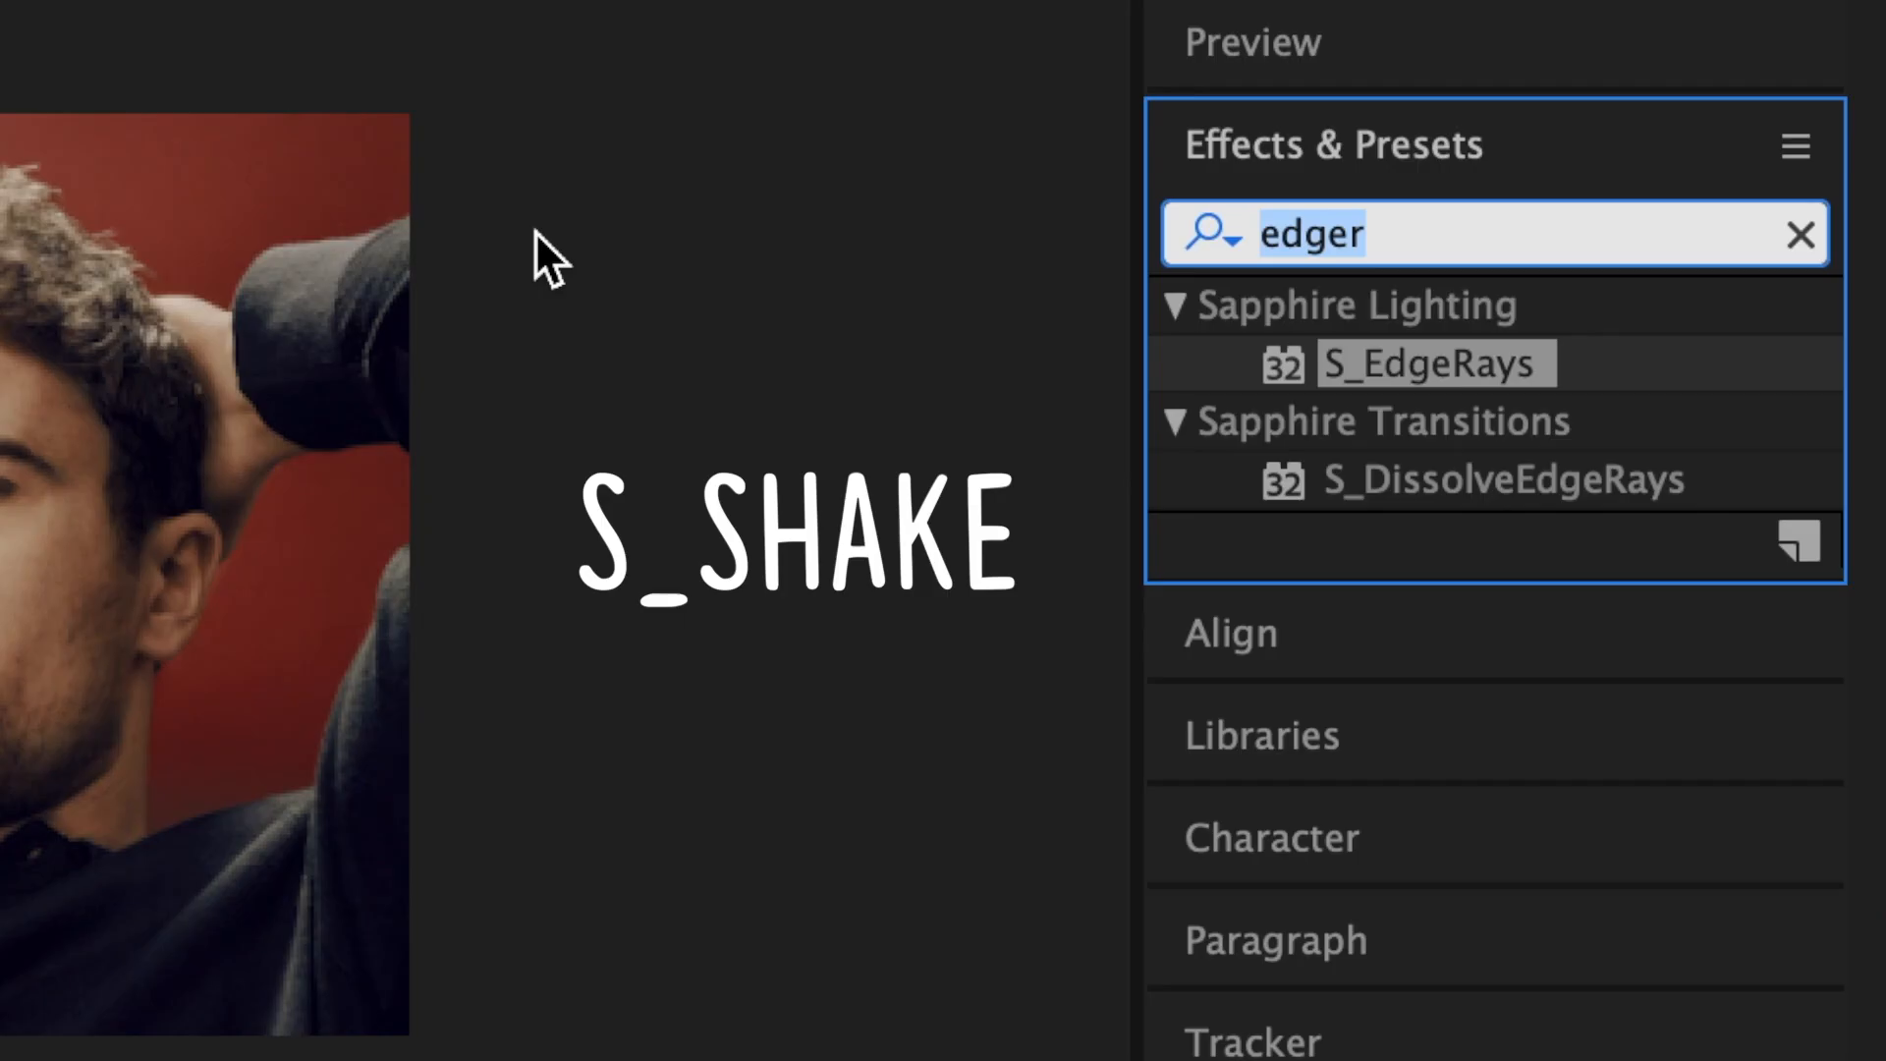
Step: Search the effects for "s_sh" and apply S_Shake to Pre-comp 9
{"action": "type", "text": "s"}
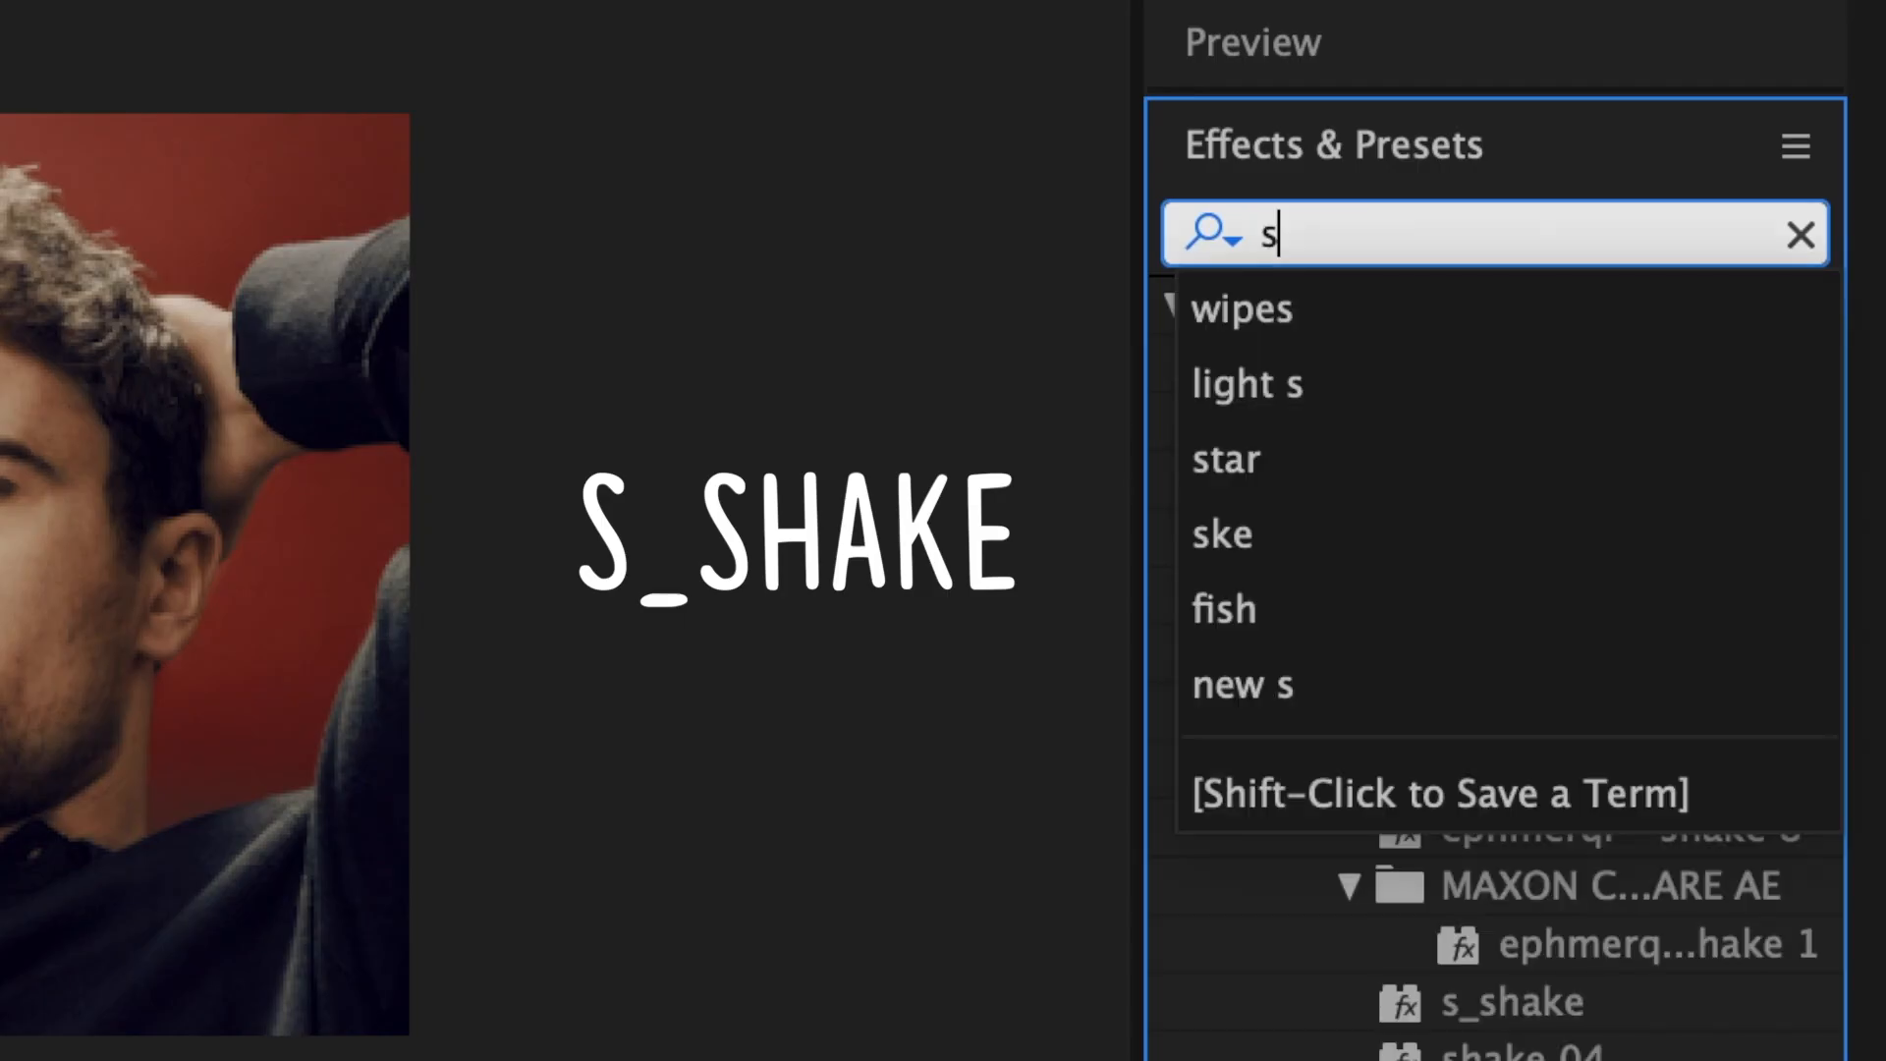
{"action": "type", "text": "_sh"}
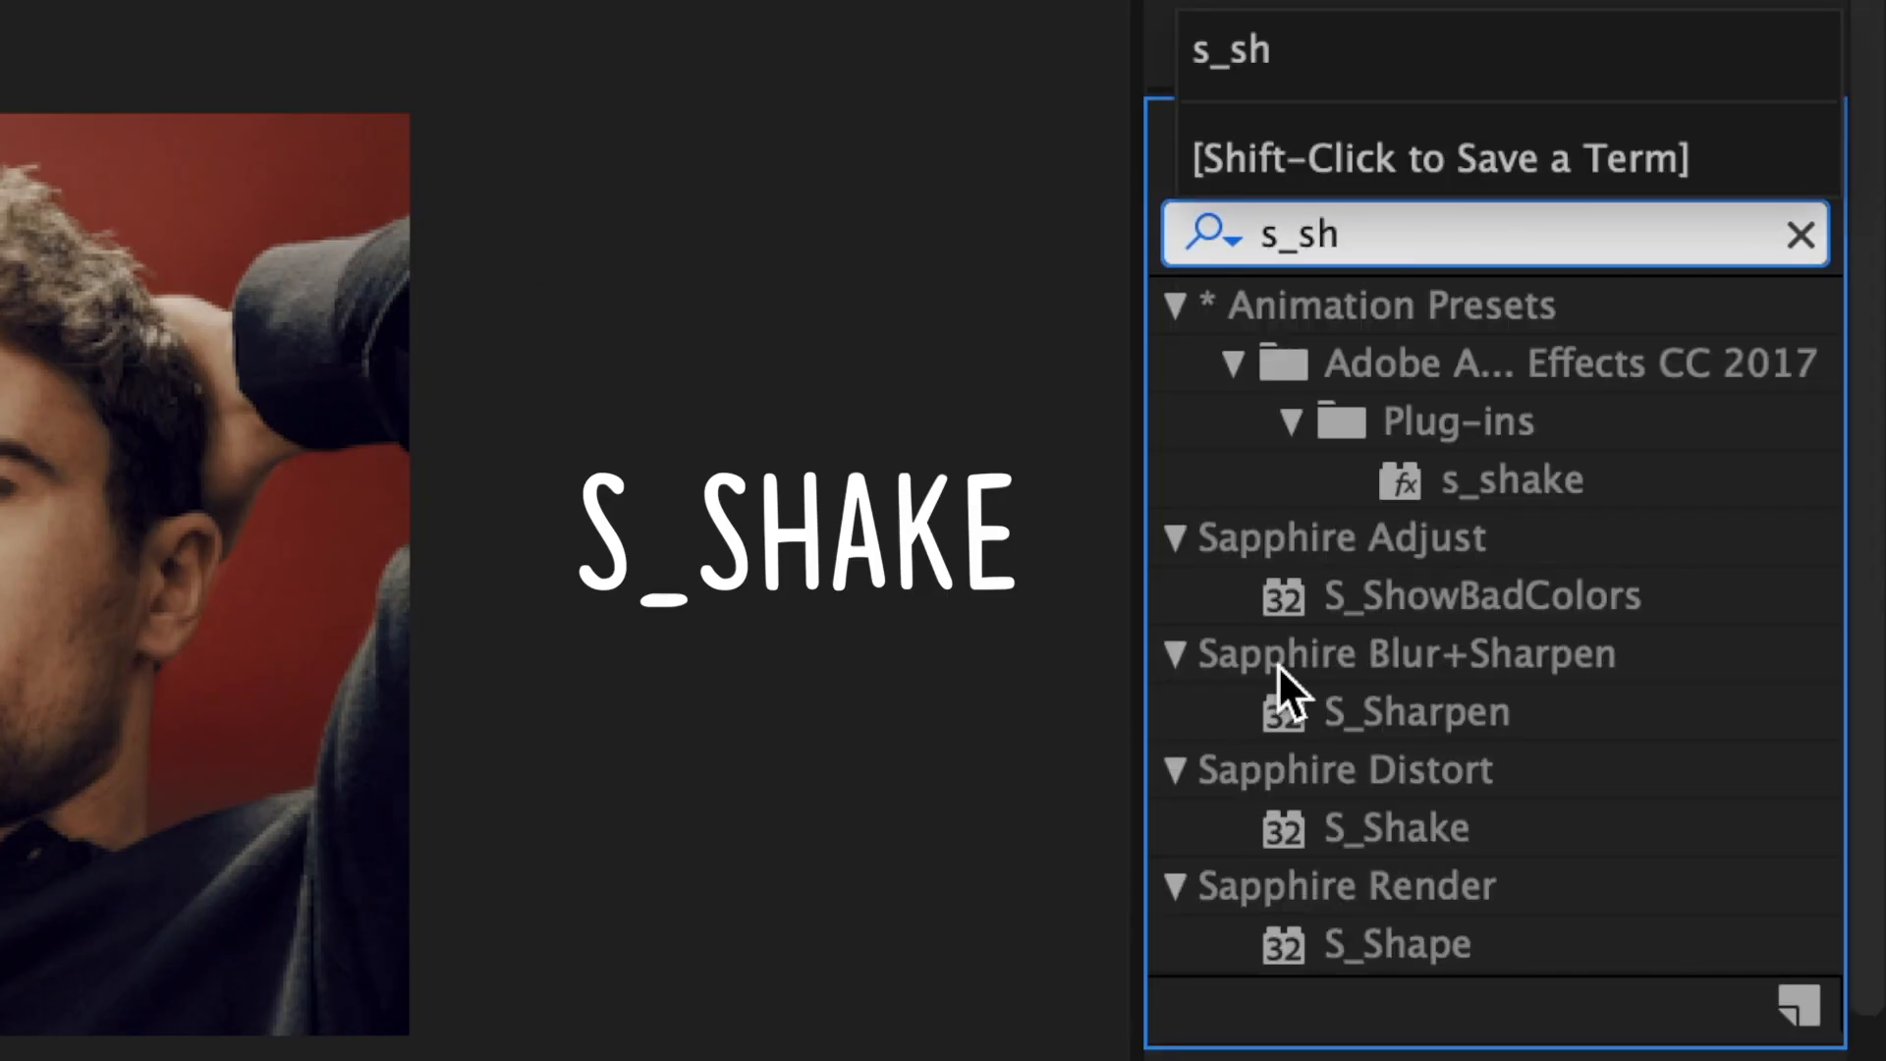
{"action": "left_click_drag", "start_coordinate": [1395, 827], "coordinate": [941, 845]}
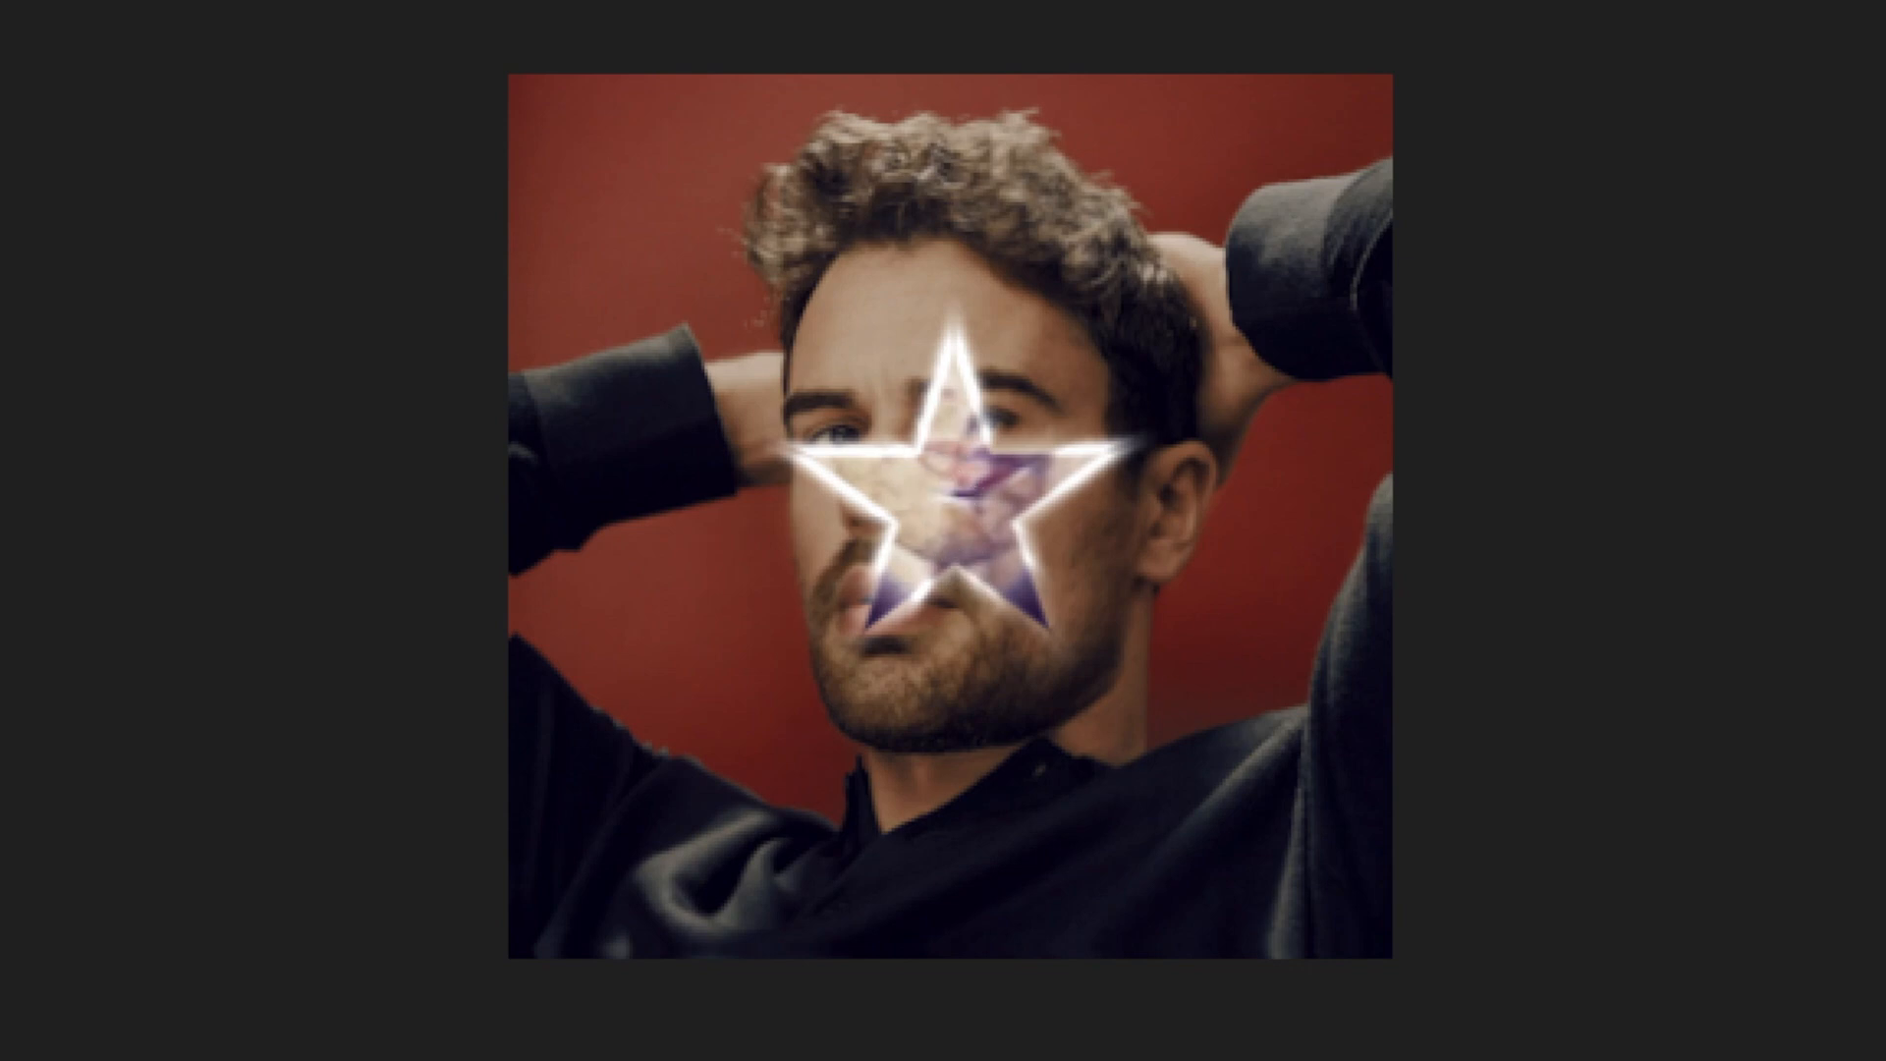
Step: Start keyframing S_Shake's Amplitude on Pre-comp 9 with a value of 0 at 0:00:00:09
{"action": "left_click_drag", "start_coordinate": [734, 463], "coordinate": [556, 462]}
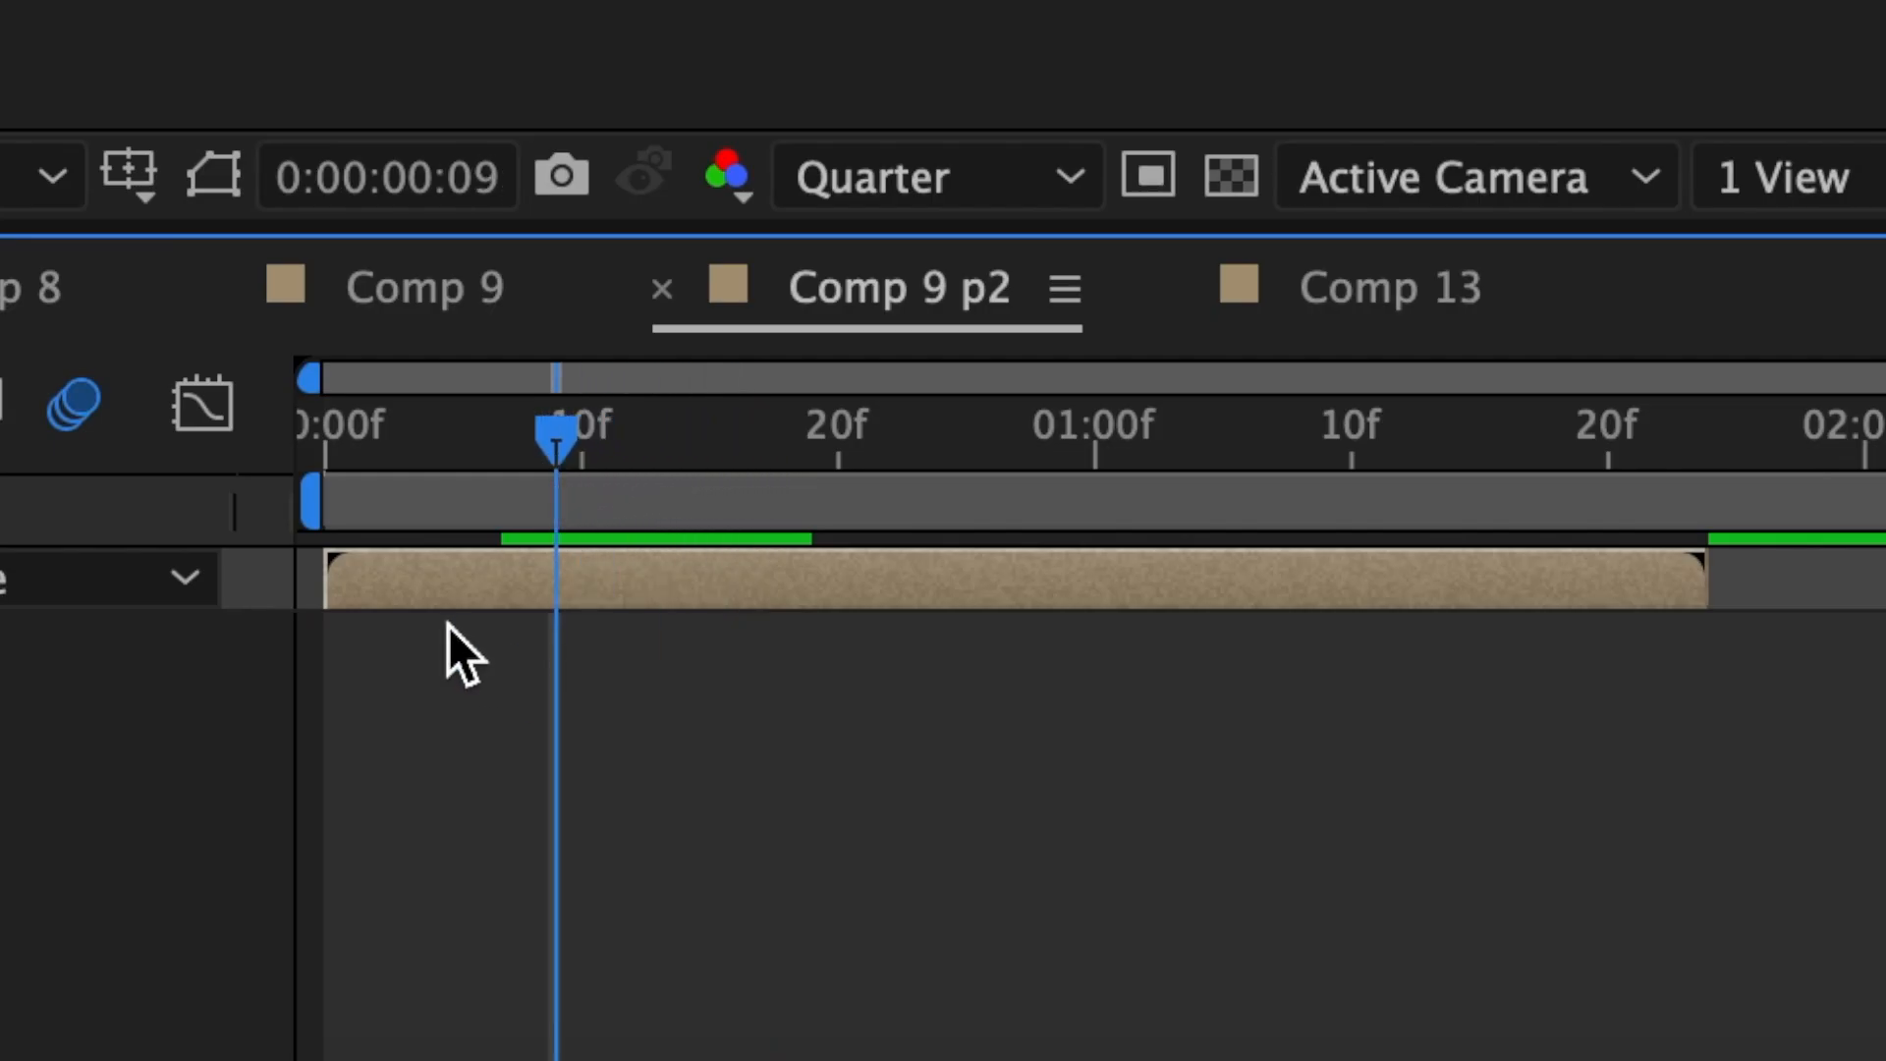
{"action": "left_click", "coordinate": [155, 344]}
{"action": "left_click", "coordinate": [834, 346]}
{"action": "type", "text": "0"}
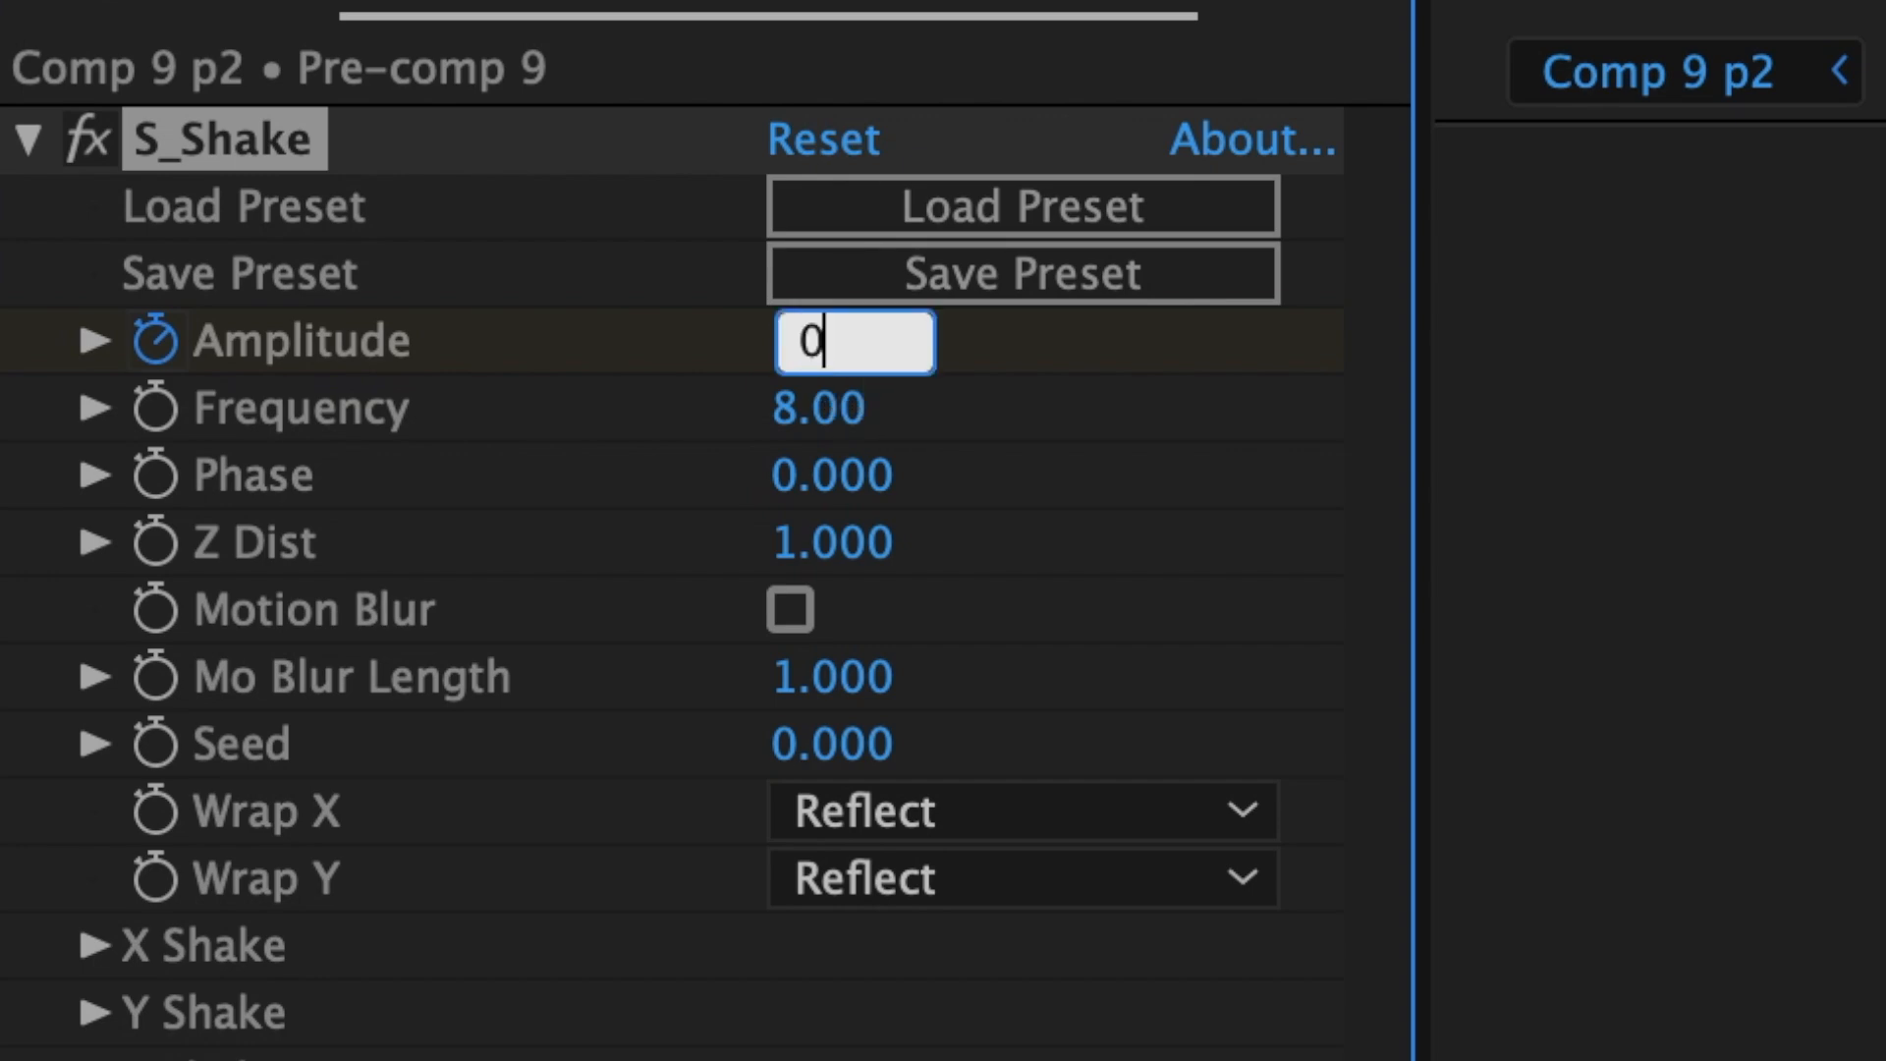
{"action": "key", "text": "Return"}
Step: Keyframe S_Shake's Amplitude at 3 around 0:00:00:17 and back to 0 around 0:00:00:27
{"action": "left_click_drag", "start_coordinate": [556, 463], "coordinate": [760, 452]}
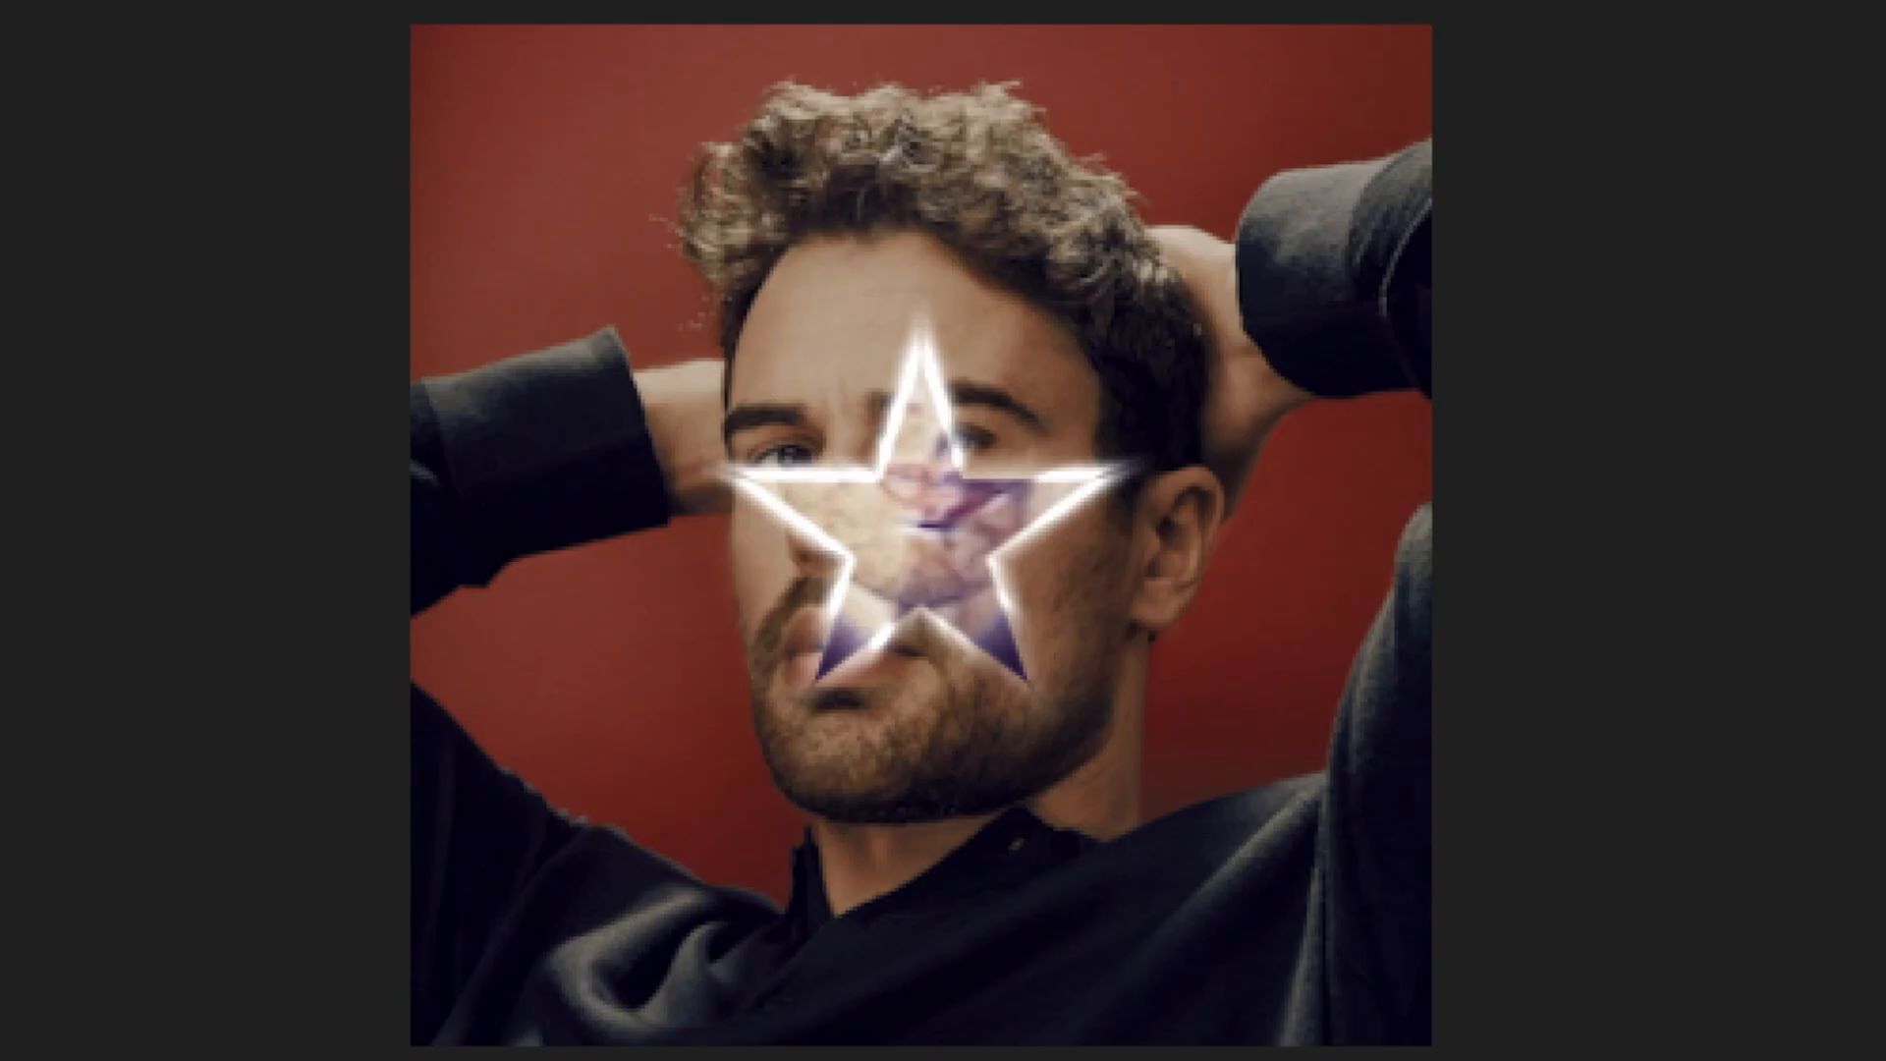
{"action": "left_click", "coordinate": [864, 350]}
{"action": "type", "text": "3"}
{"action": "key", "text": "Return"}
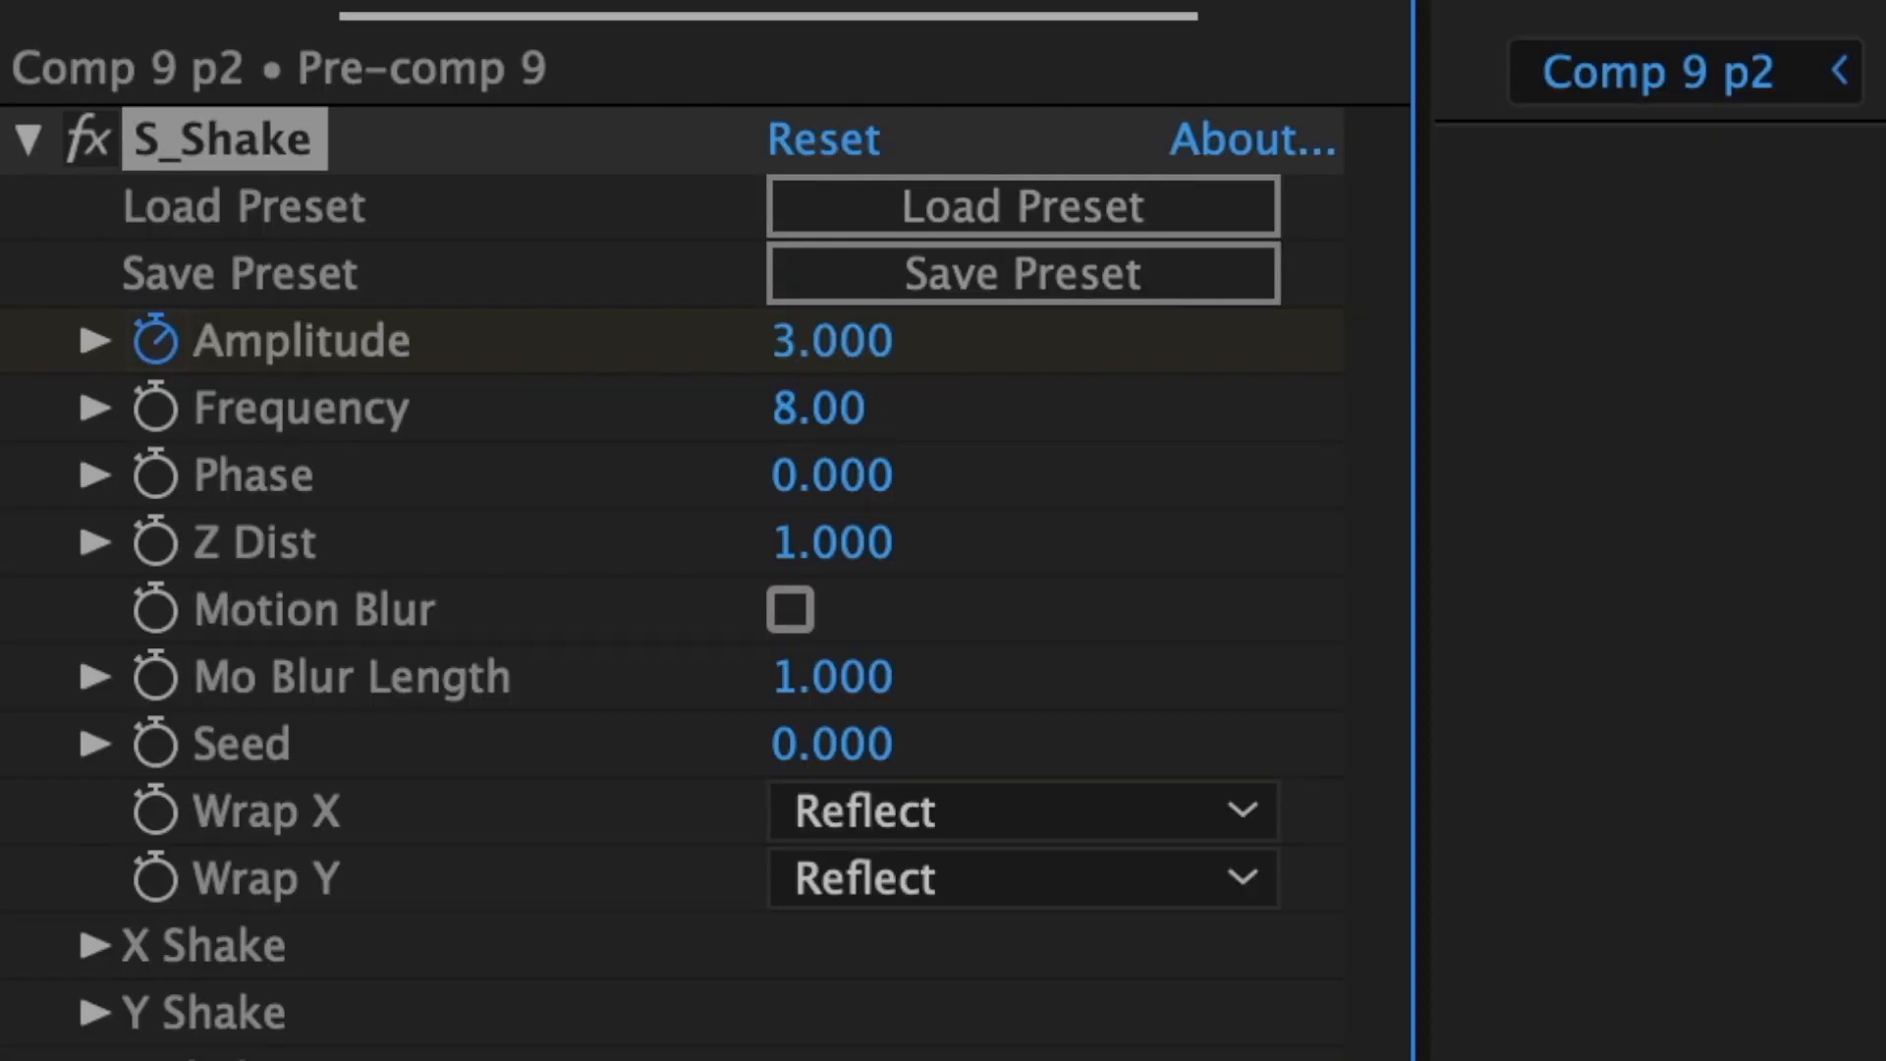
{"action": "left_click_drag", "start_coordinate": [761, 458], "coordinate": [1021, 468]}
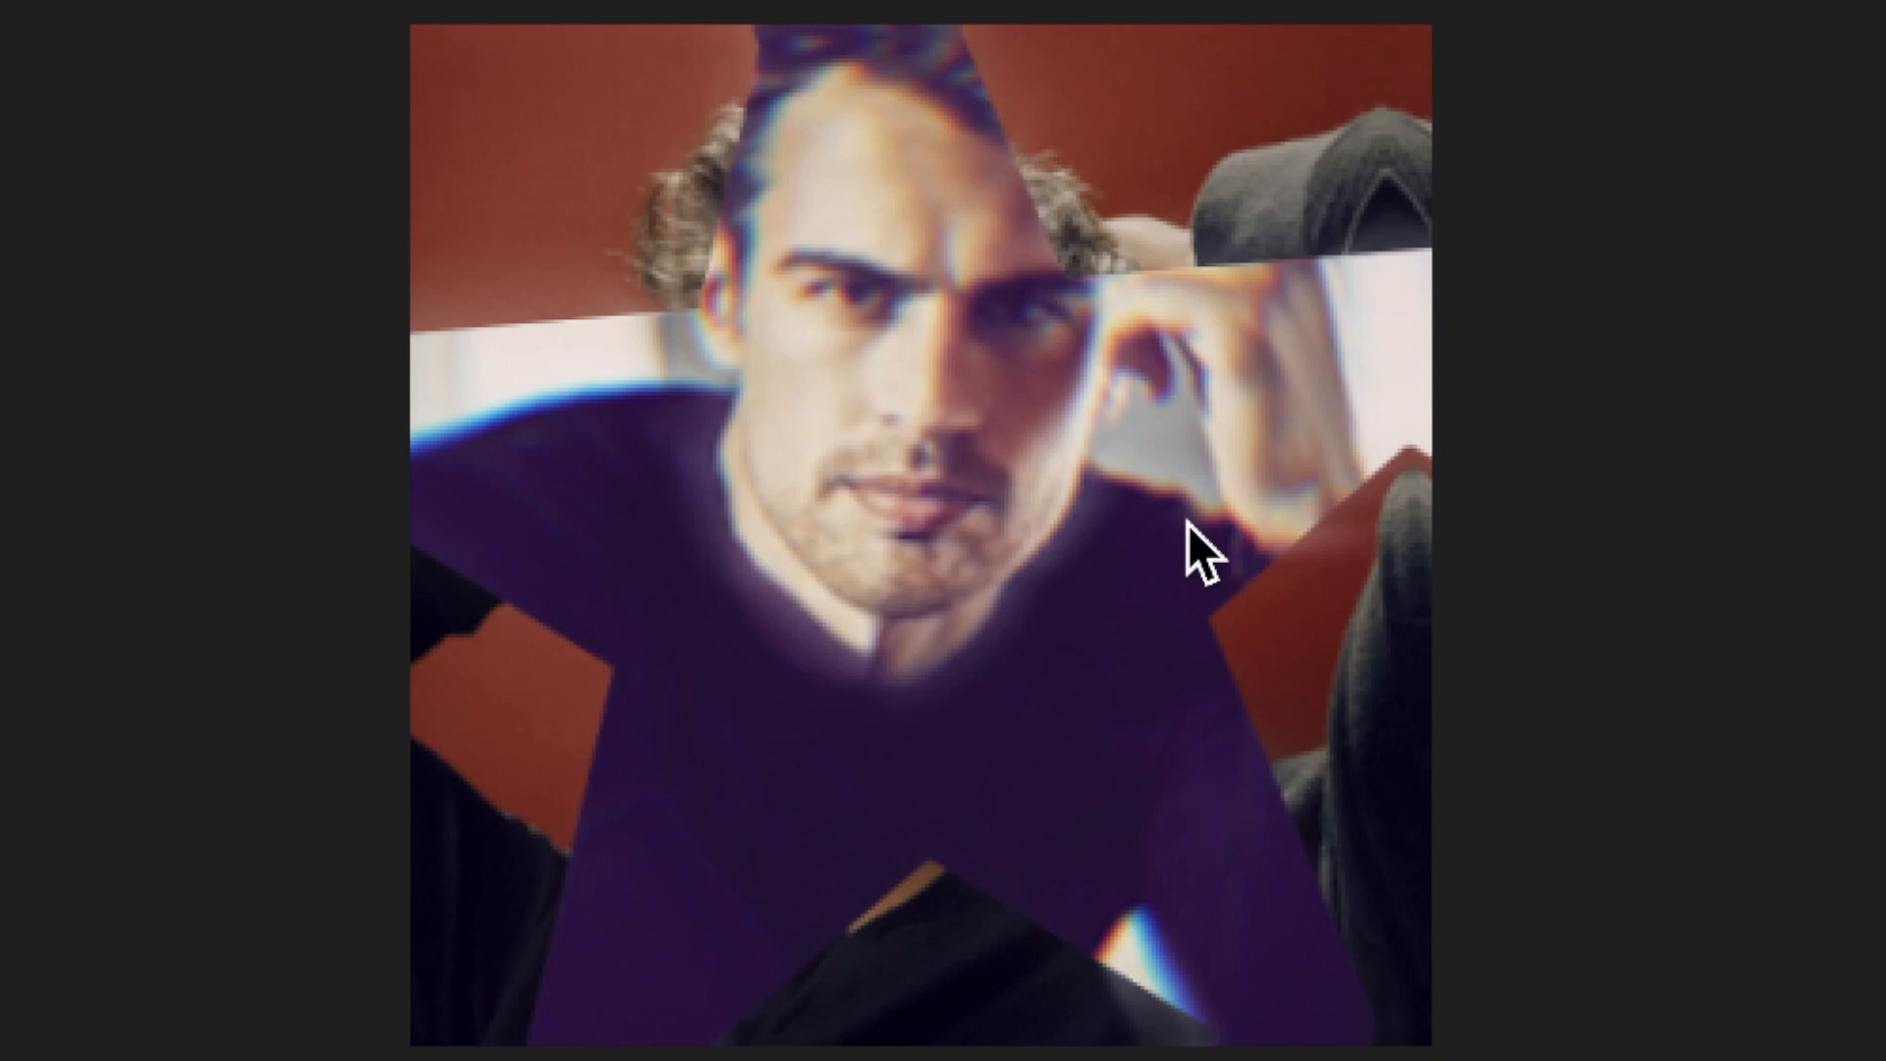
{"action": "left_click", "coordinate": [815, 344]}
{"action": "type", "text": "0"}
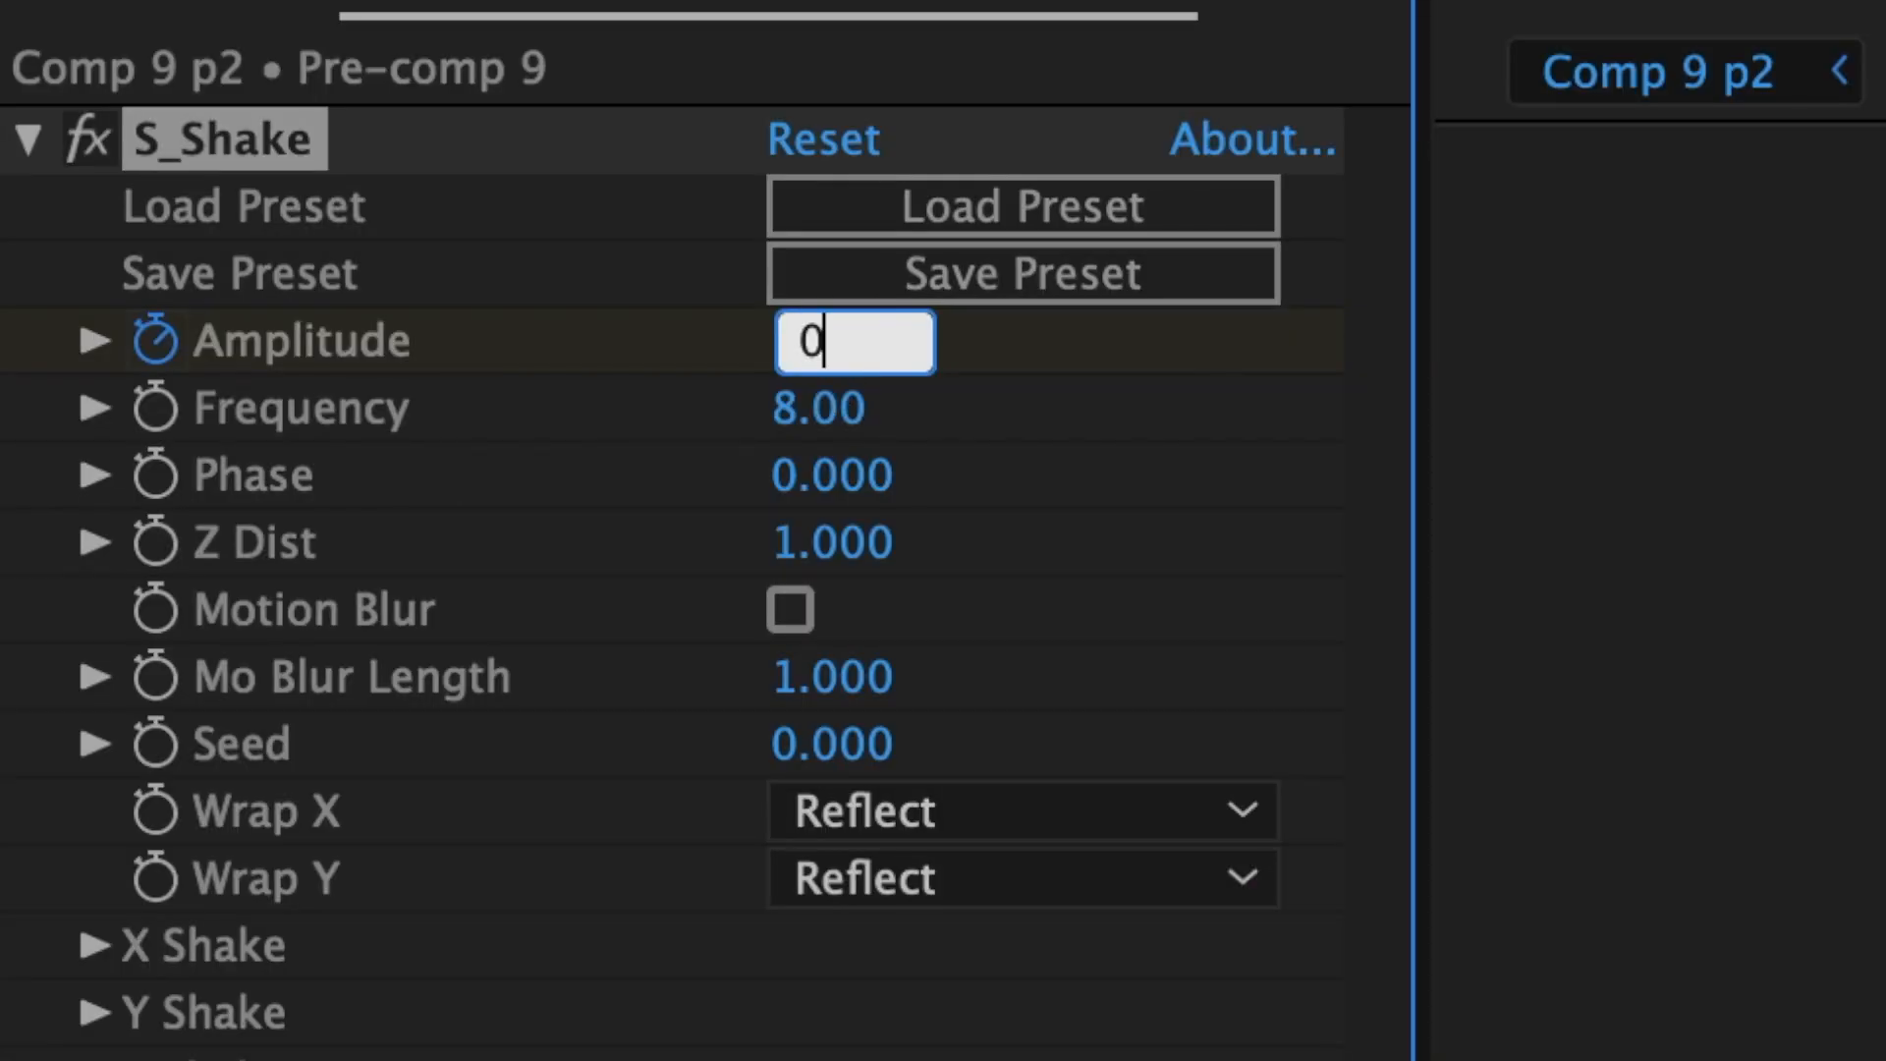
{"action": "key", "text": "Return"}
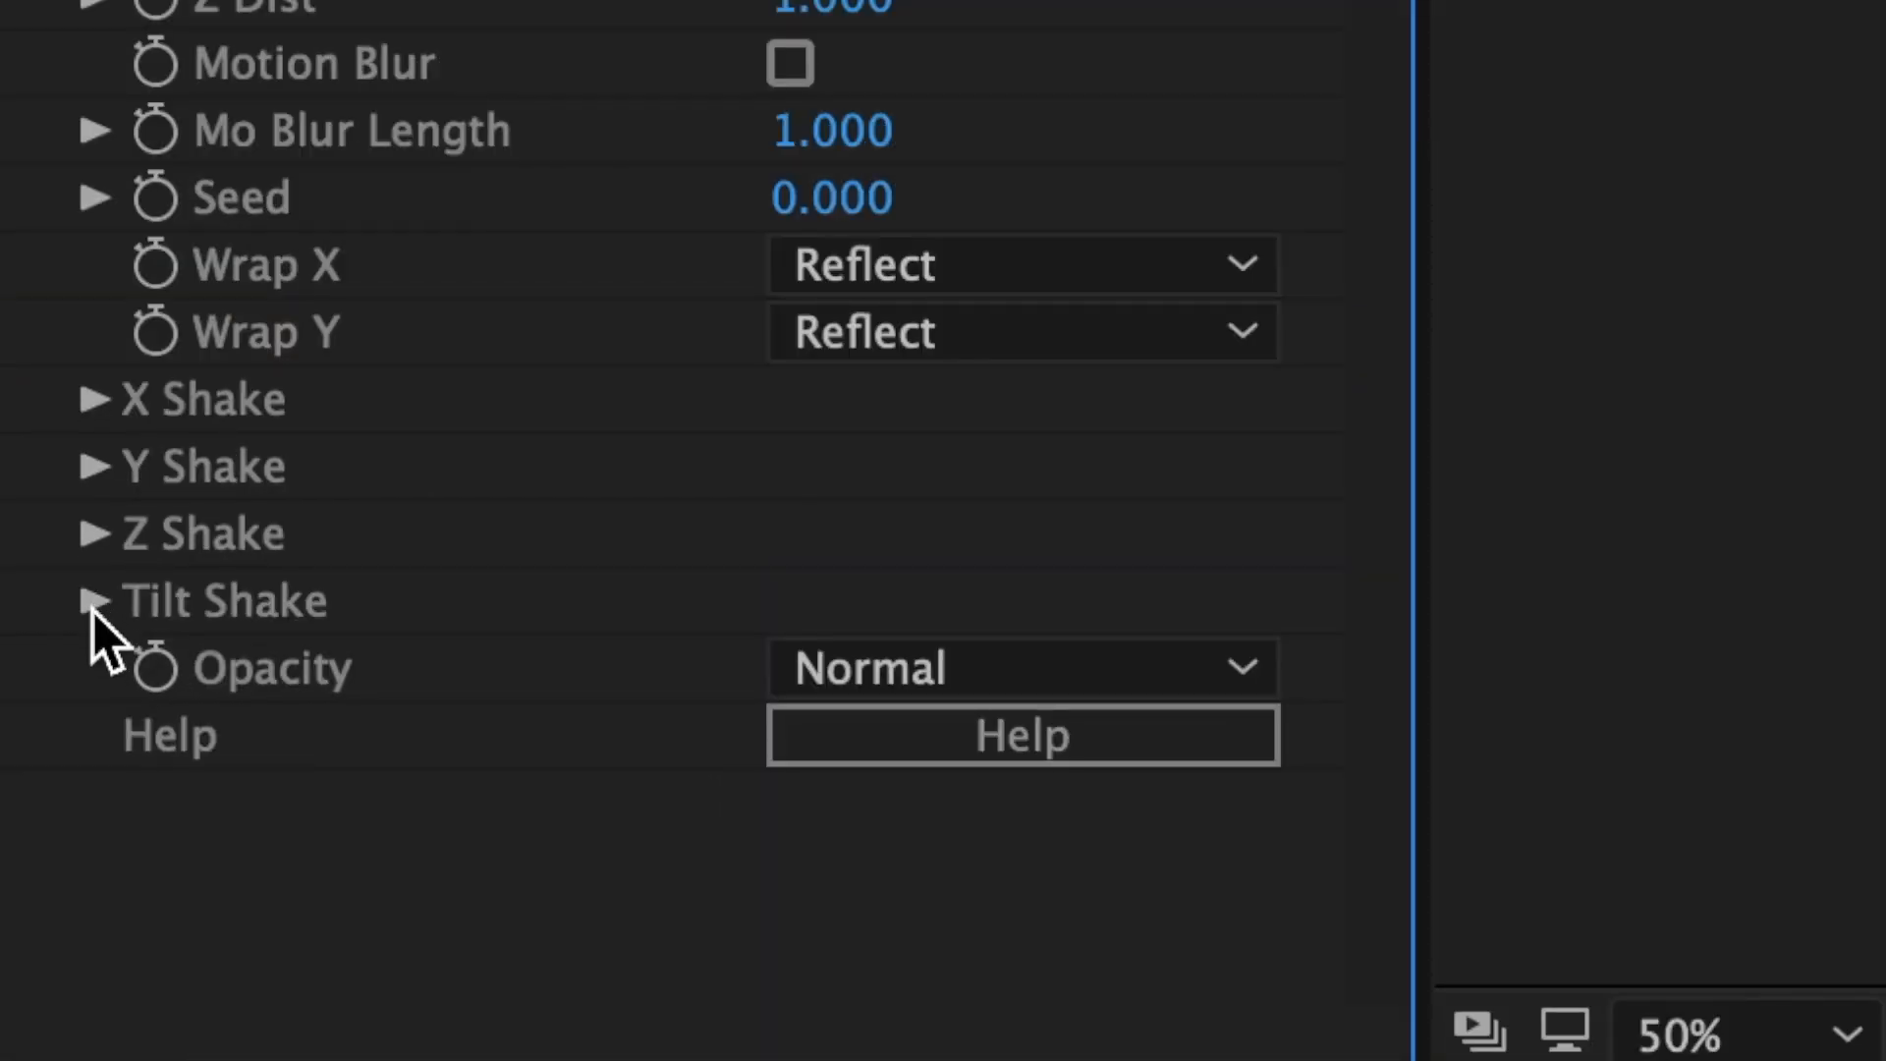
Step: Set Tilt Rand Amp in S_Shake's Tilt Shake settings to 2
{"action": "left_click", "coordinate": [94, 604]}
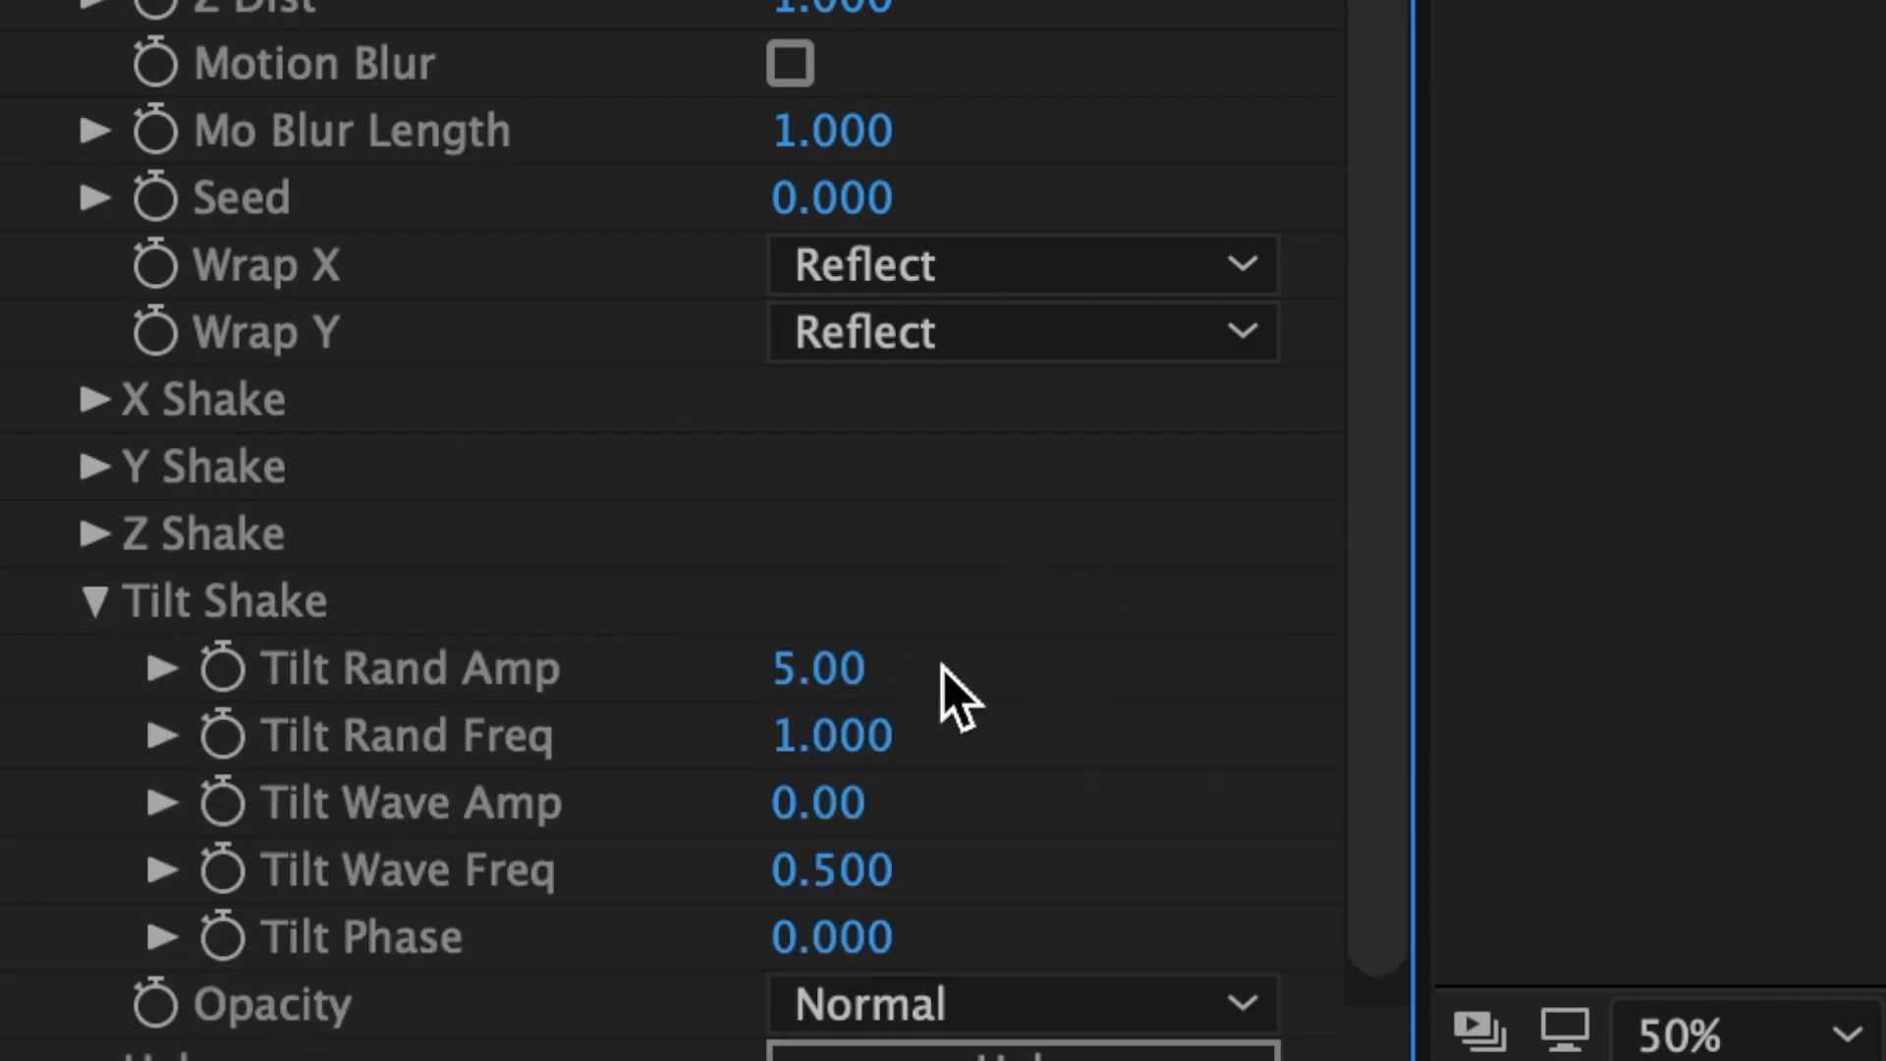
{"action": "left_click", "coordinate": [830, 678]}
{"action": "type", "text": "2"}
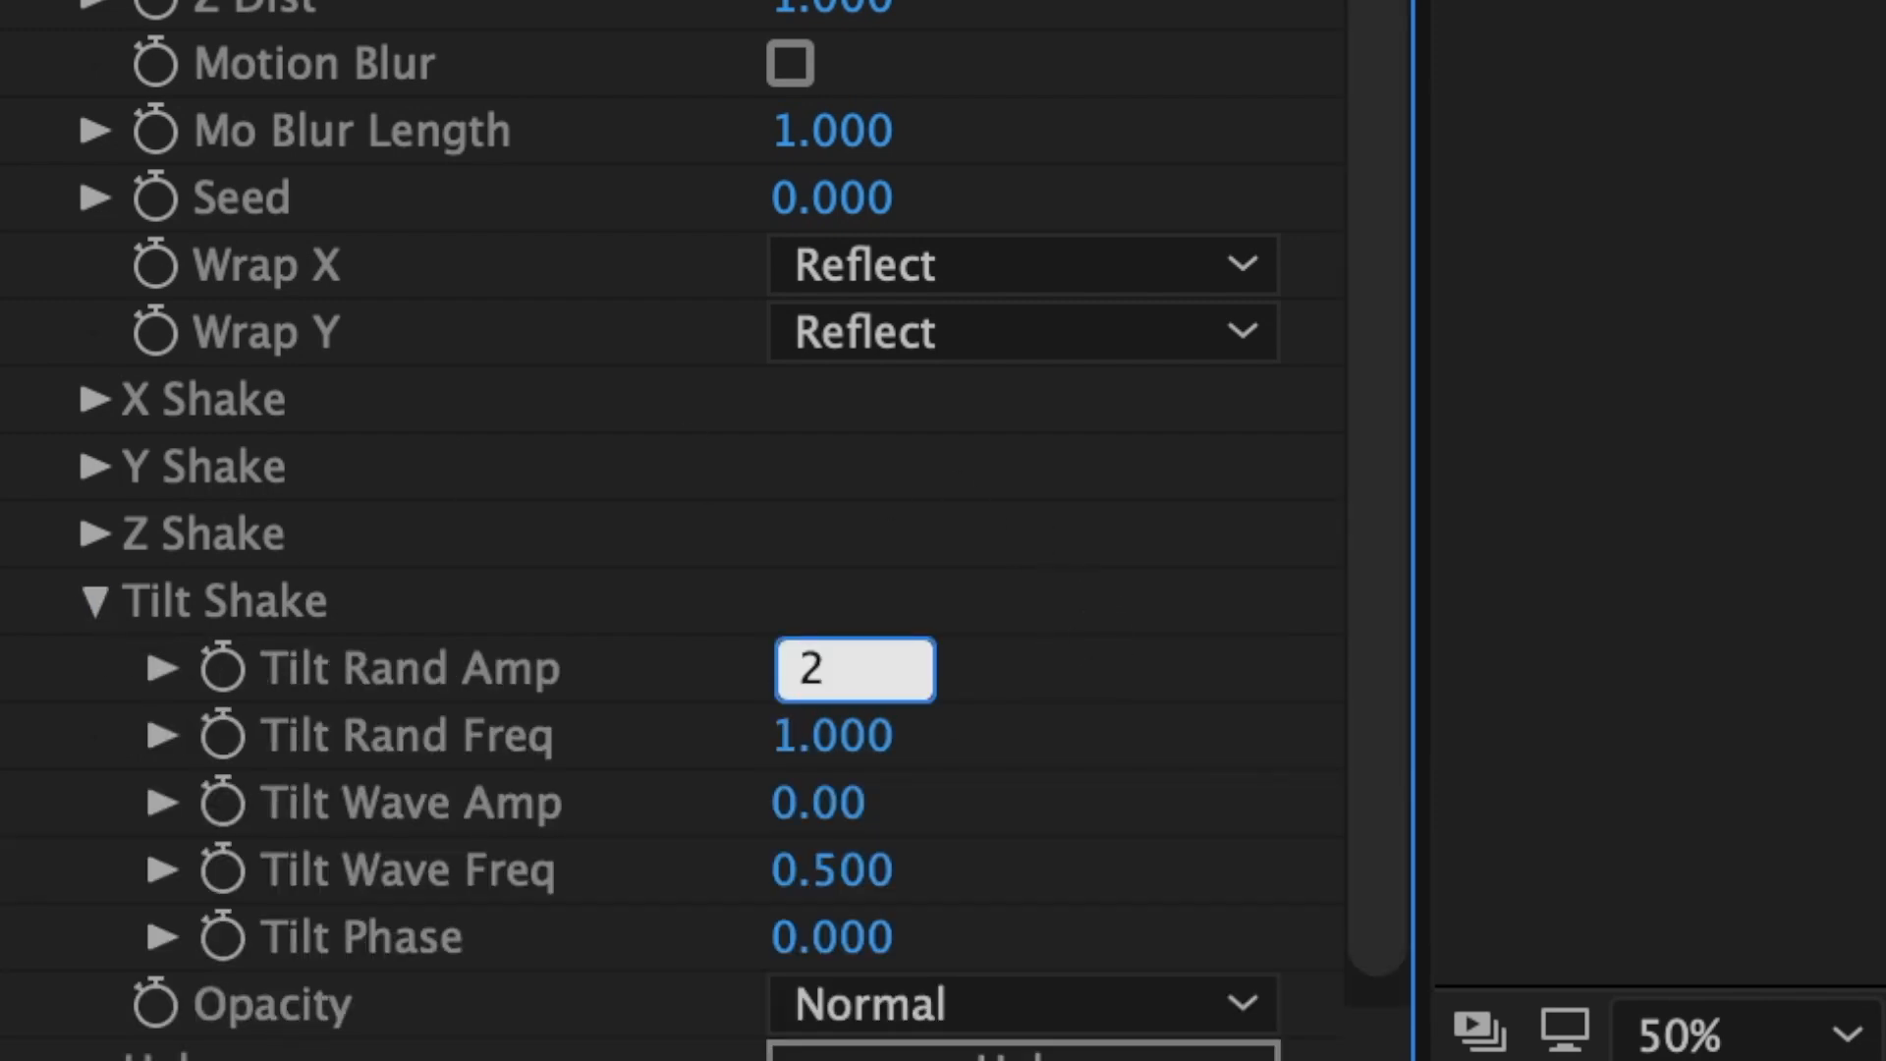
{"action": "key", "text": "Tab"}
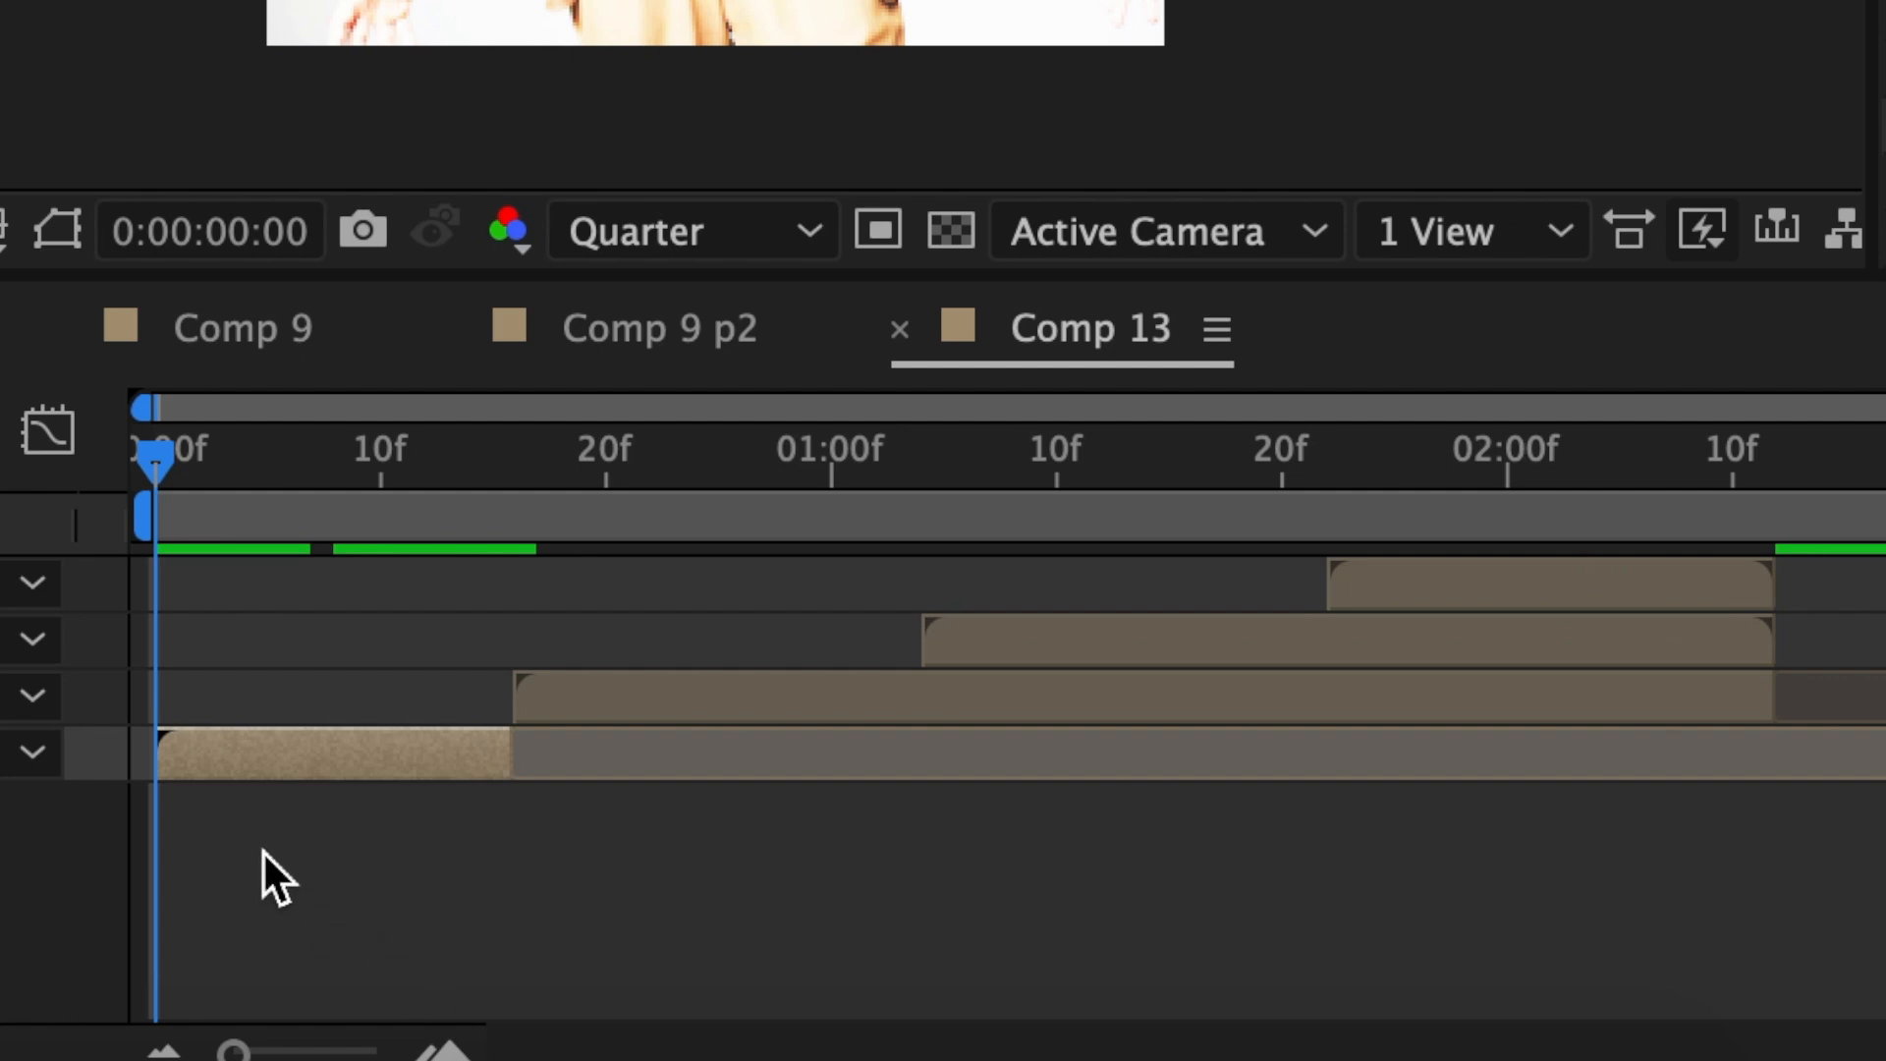
Step: Apply Motion Tile to theojames3-0.jpg Comp 1 with Output Width and Output Height at 250 and Mirror Edges enabled
{"action": "left_click", "coordinate": [689, 782]}
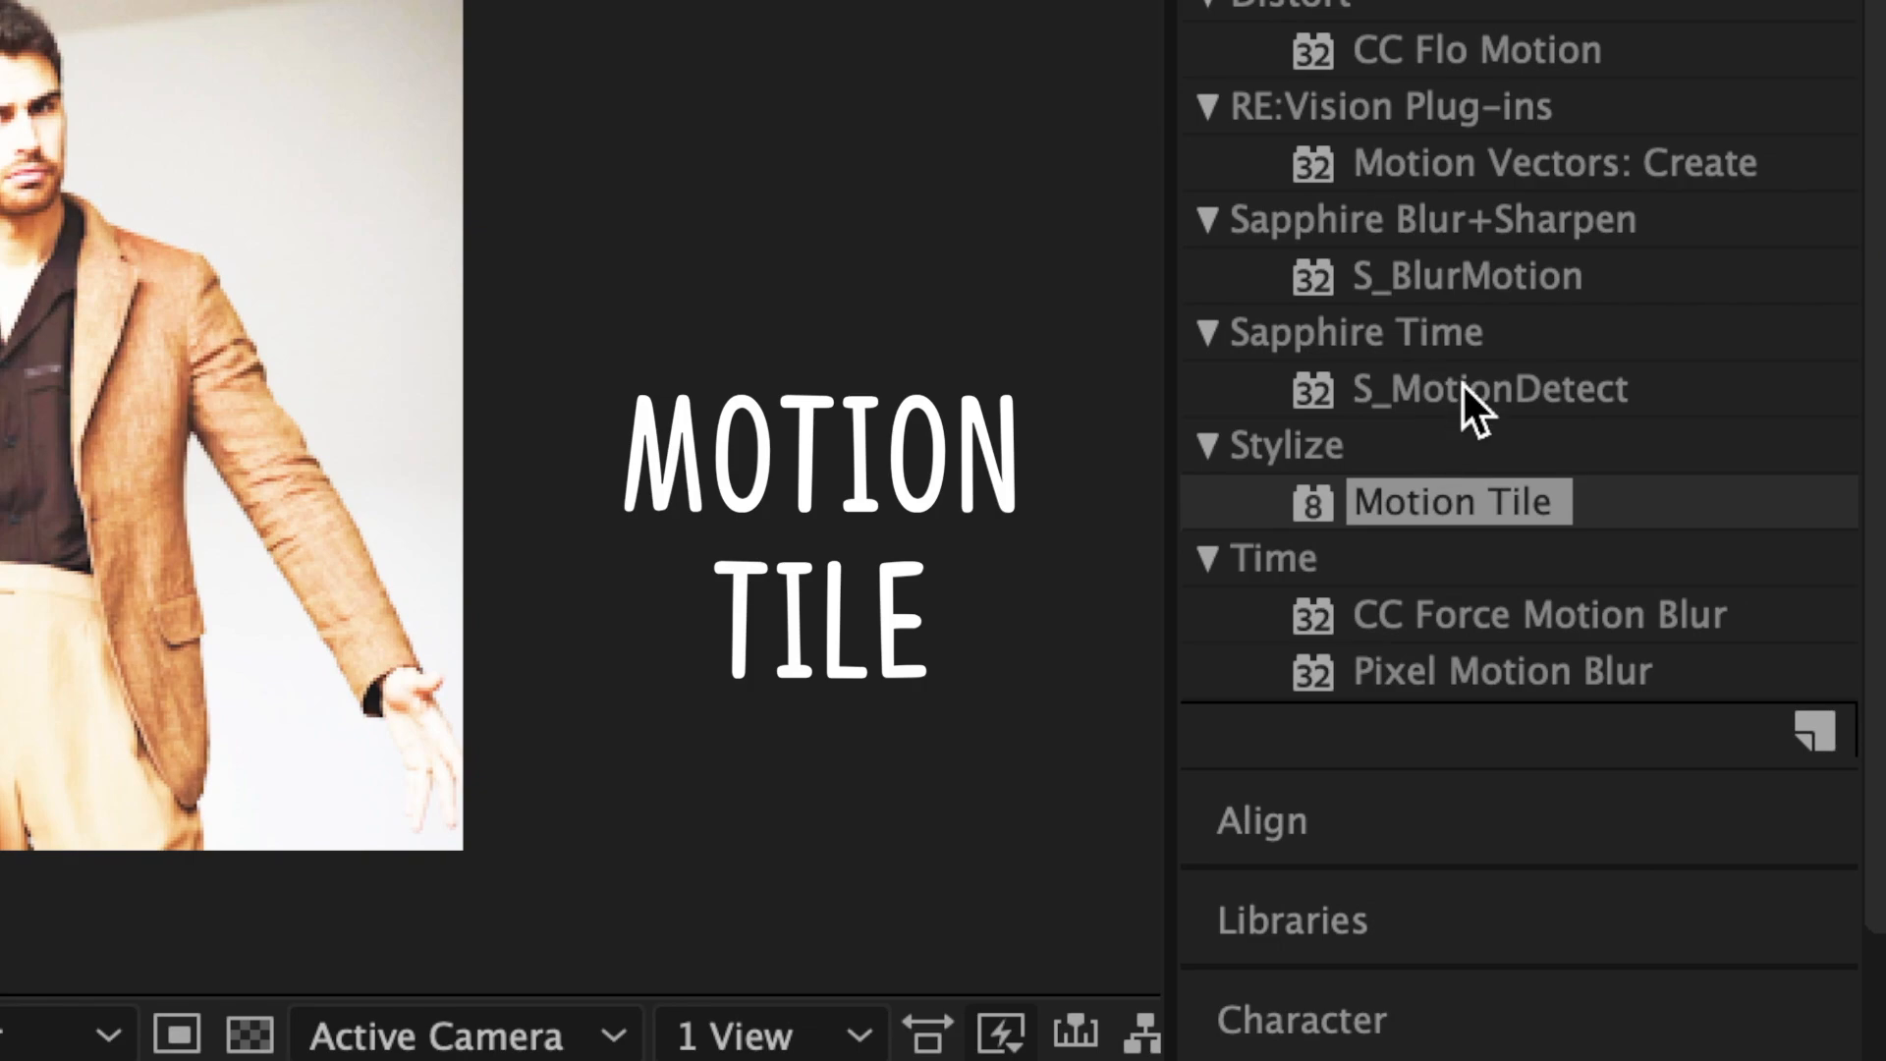
{"action": "left_click_drag", "start_coordinate": [1501, 495], "coordinate": [882, 904]}
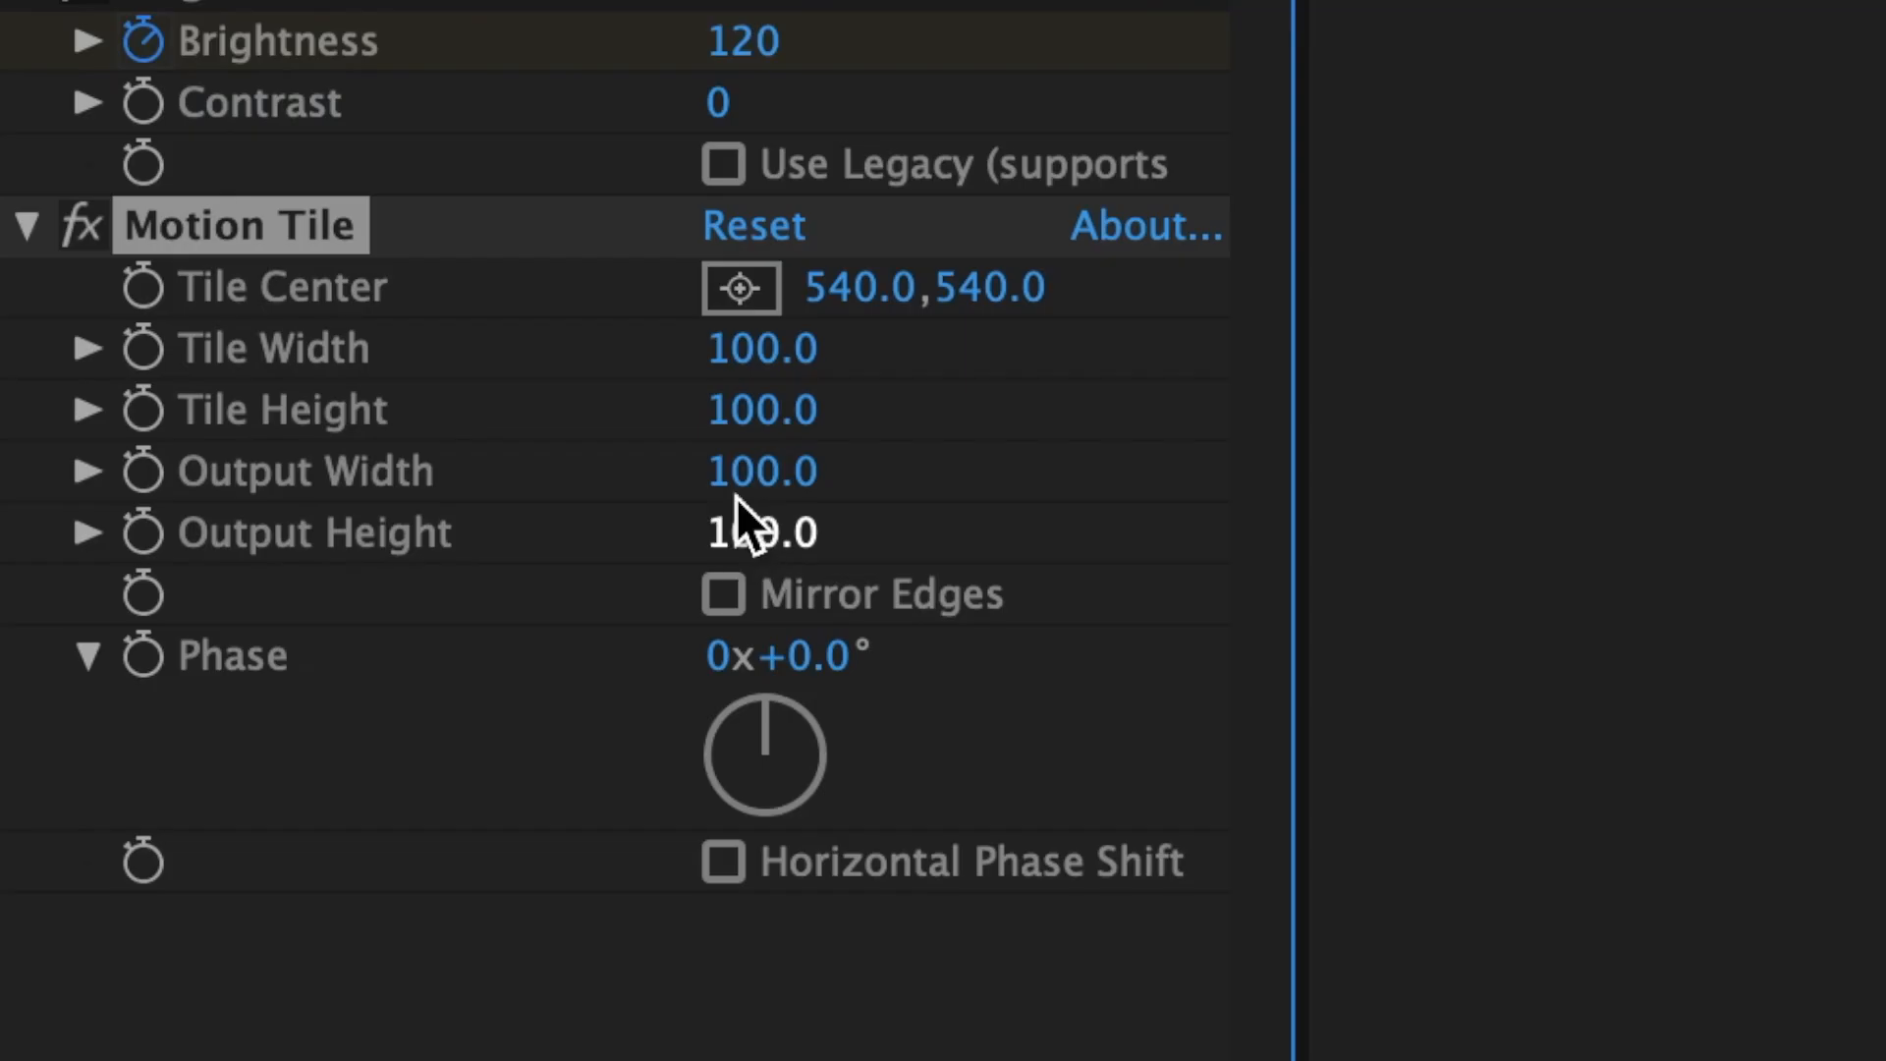
{"action": "left_click", "coordinate": [757, 472]}
{"action": "type", "text": "250"}
{"action": "left_click", "coordinate": [727, 535]}
{"action": "type", "text": "250"}
{"action": "left_click", "coordinate": [724, 595]}
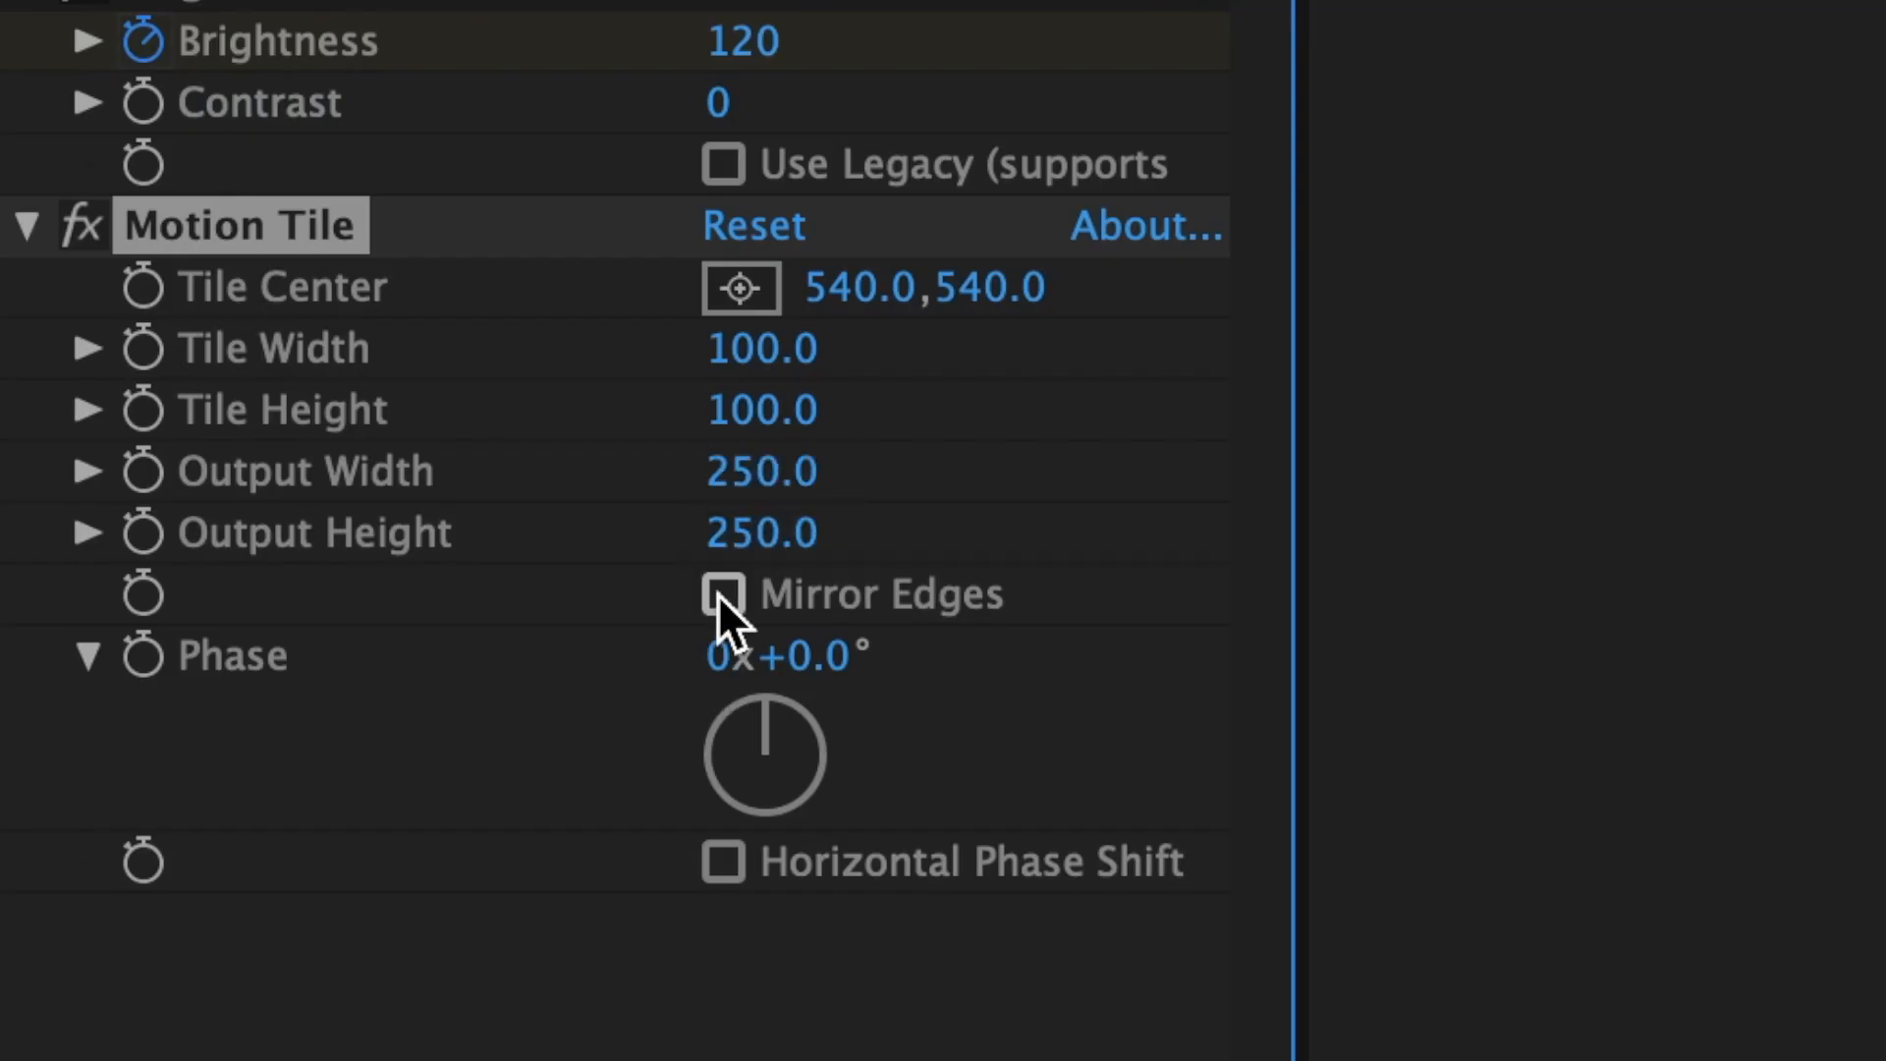
Step: Keyframe the Scale of theojames3-0.jpg Comp 1 from 100% at 0:00:00:06 to 150% vertically at 0:00:00:15, keeping the width at 100%
{"action": "key", "text": "s"}
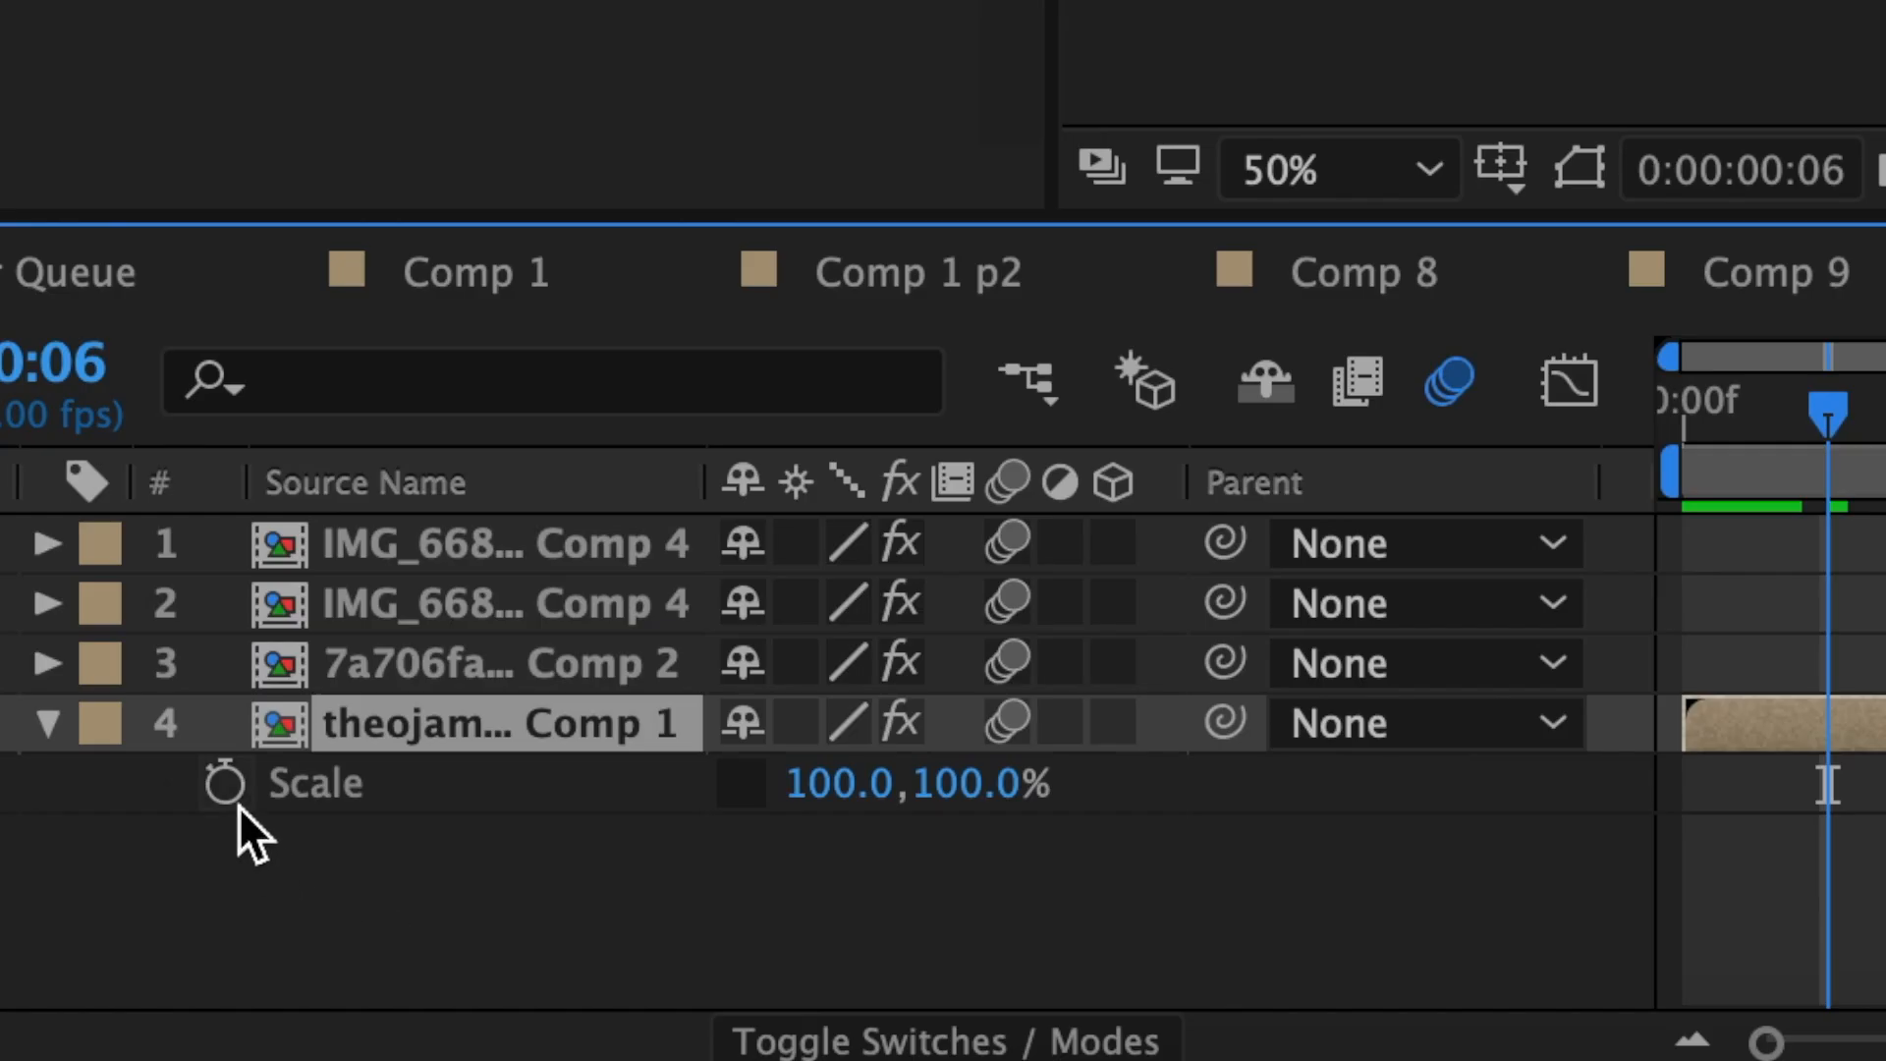
{"action": "left_click", "coordinate": [224, 784]}
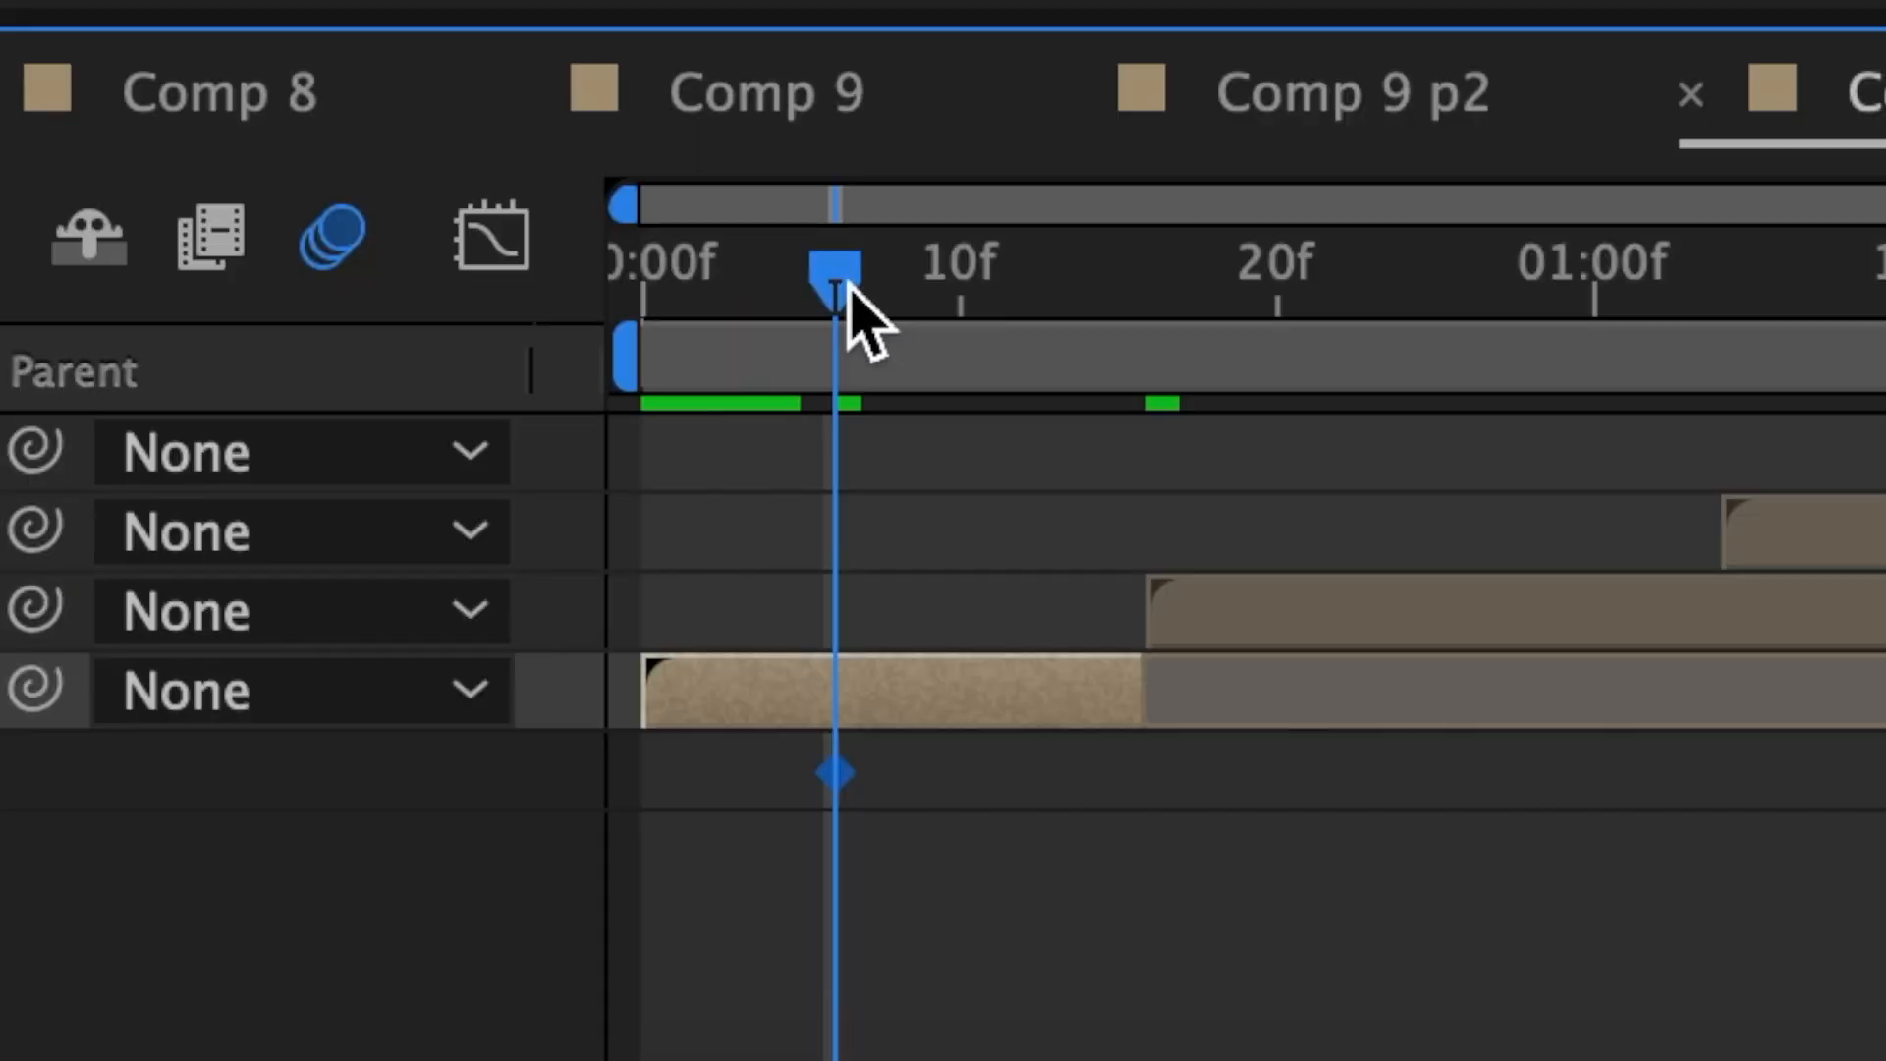
{"action": "left_click_drag", "start_coordinate": [1835, 418], "coordinate": [1885, 431]}
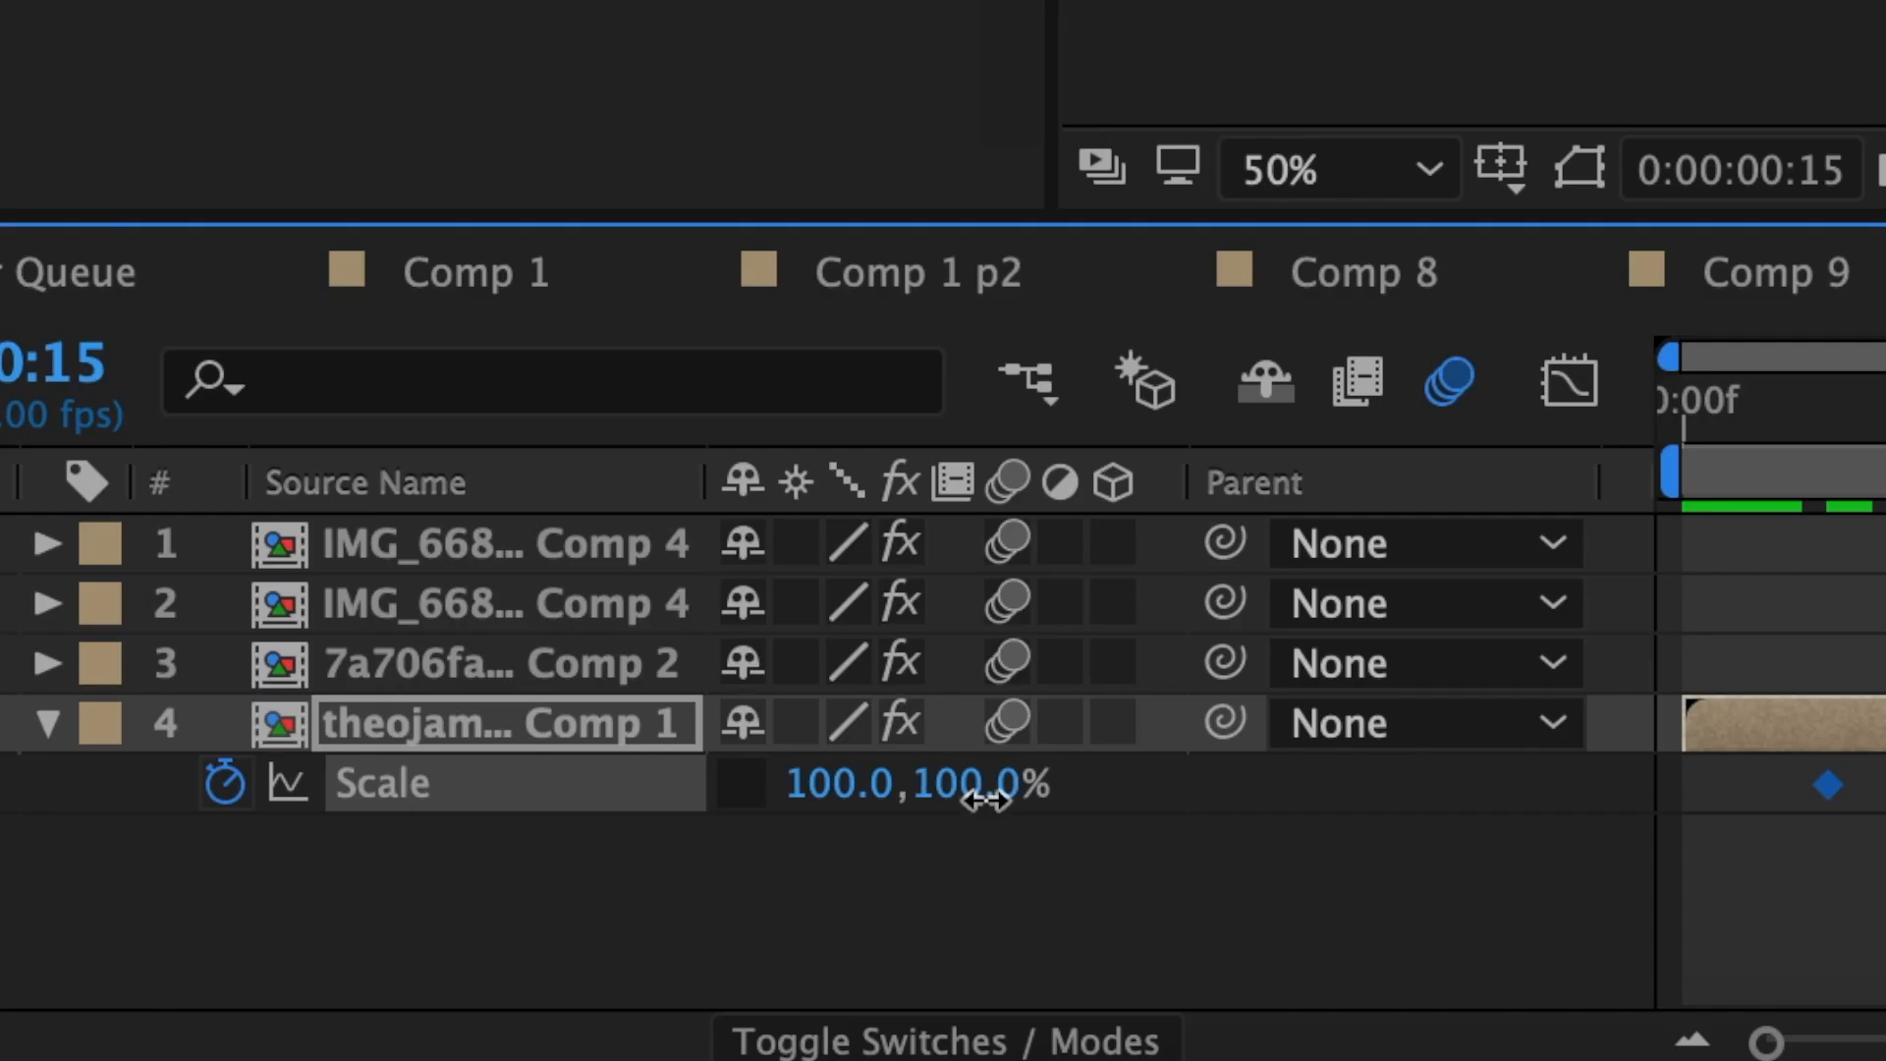
{"action": "left_click", "coordinate": [985, 798]}
{"action": "type", "text": "1"}
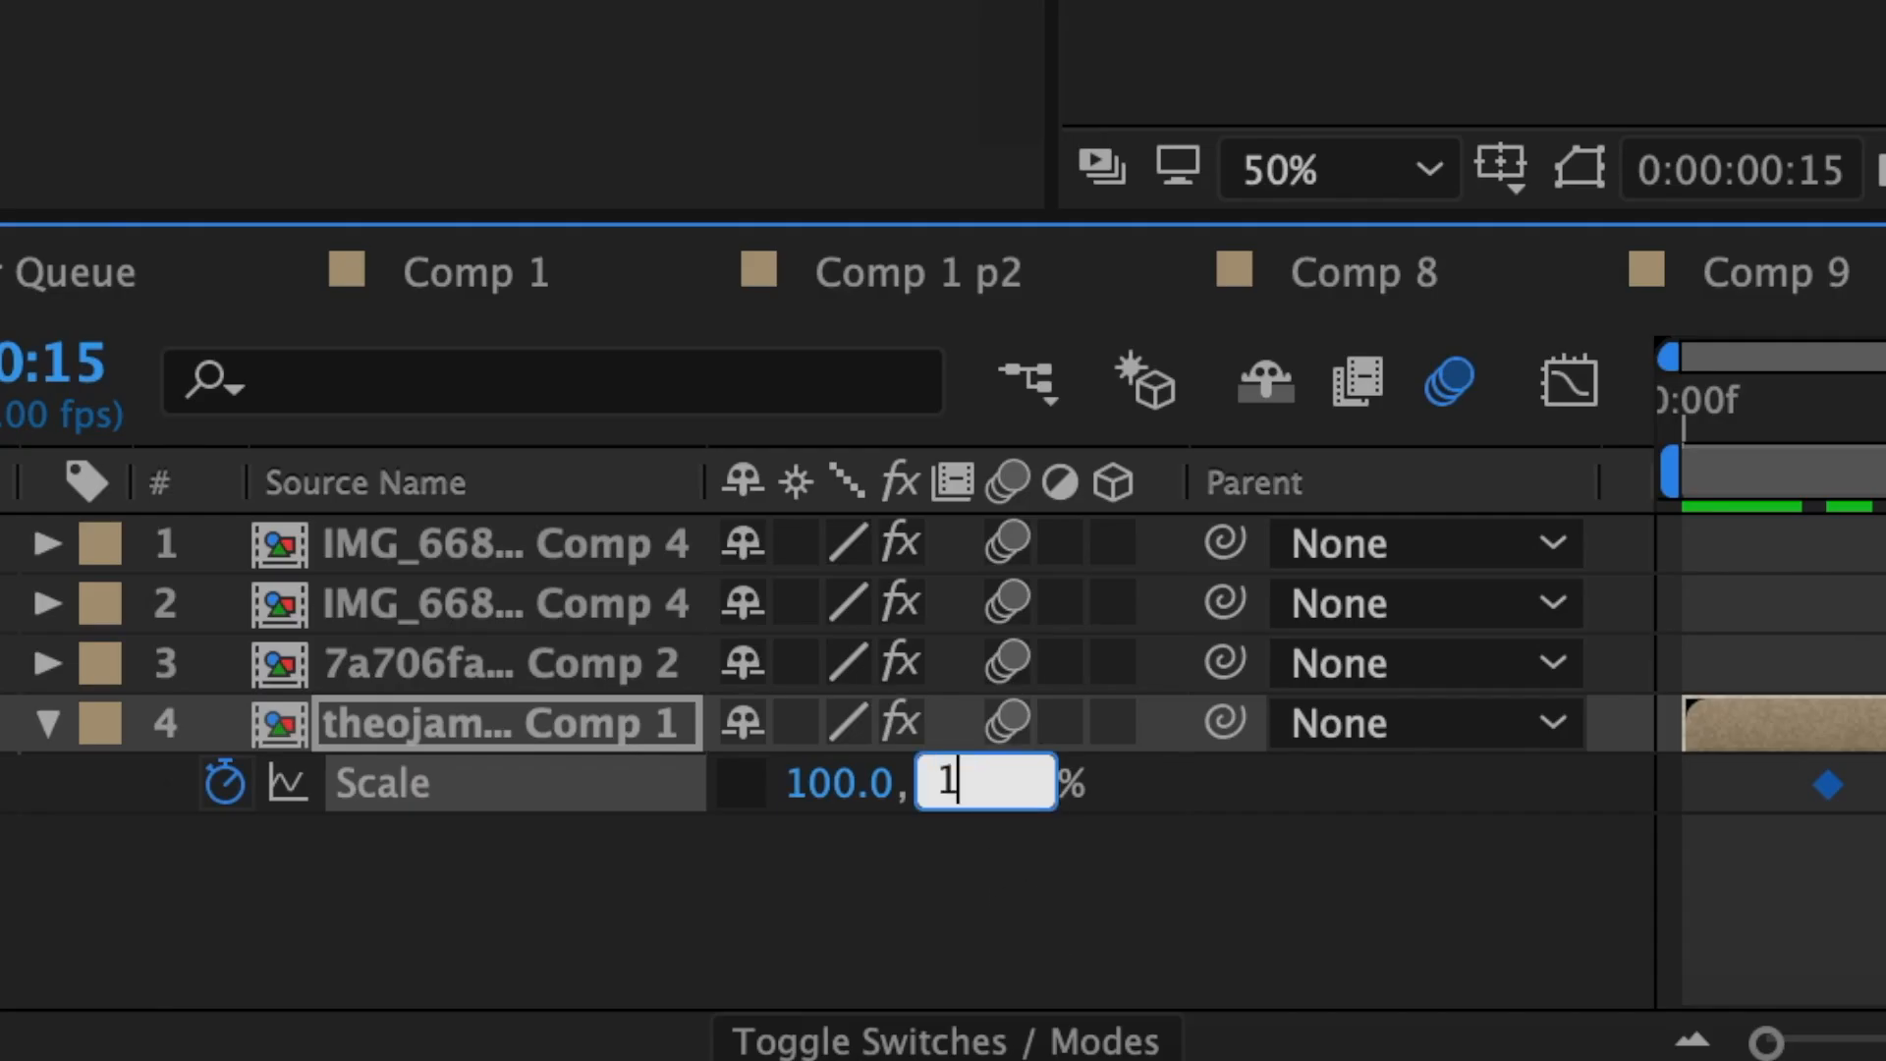
{"action": "type", "text": "50"}
{"action": "key", "text": "Return"}
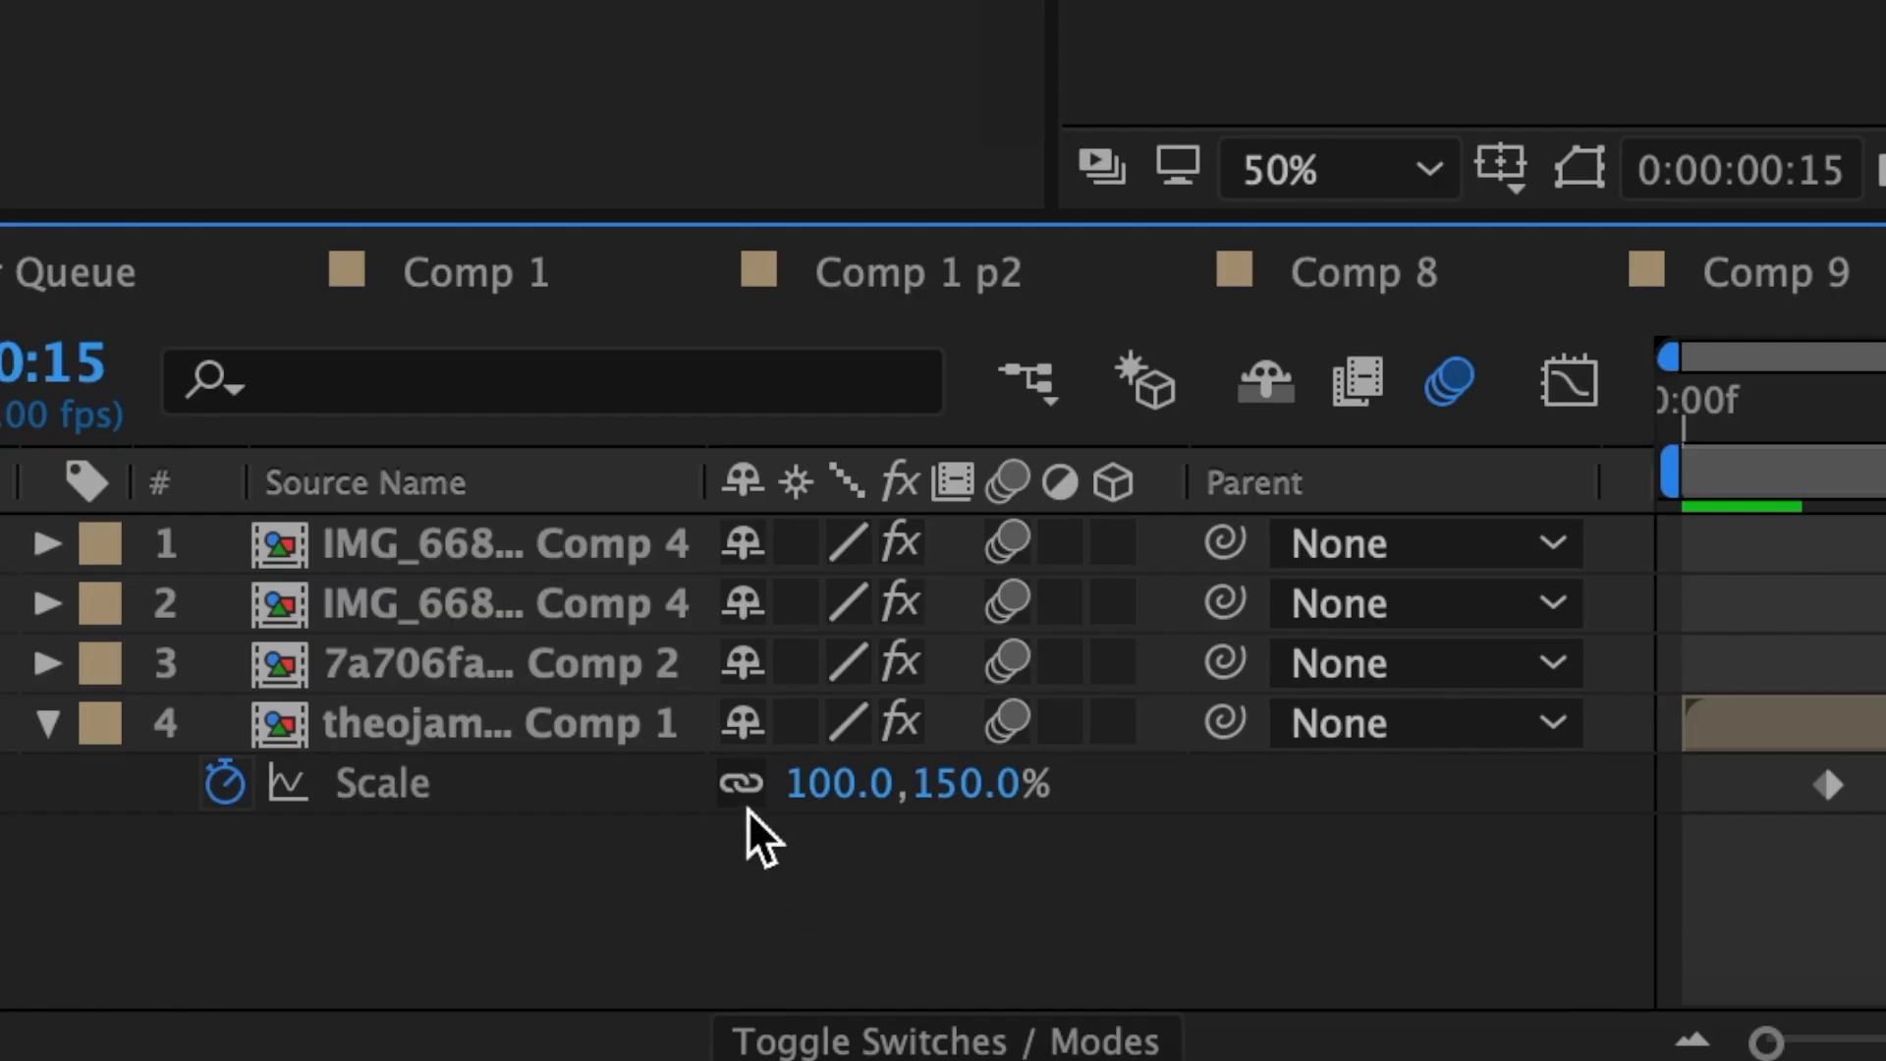
Step: Apply Easy Ease to both Scale keyframes of theojames3-0.jpg Comp 1
{"action": "left_click_drag", "start_coordinate": [812, 830], "coordinate": [459, 764]}
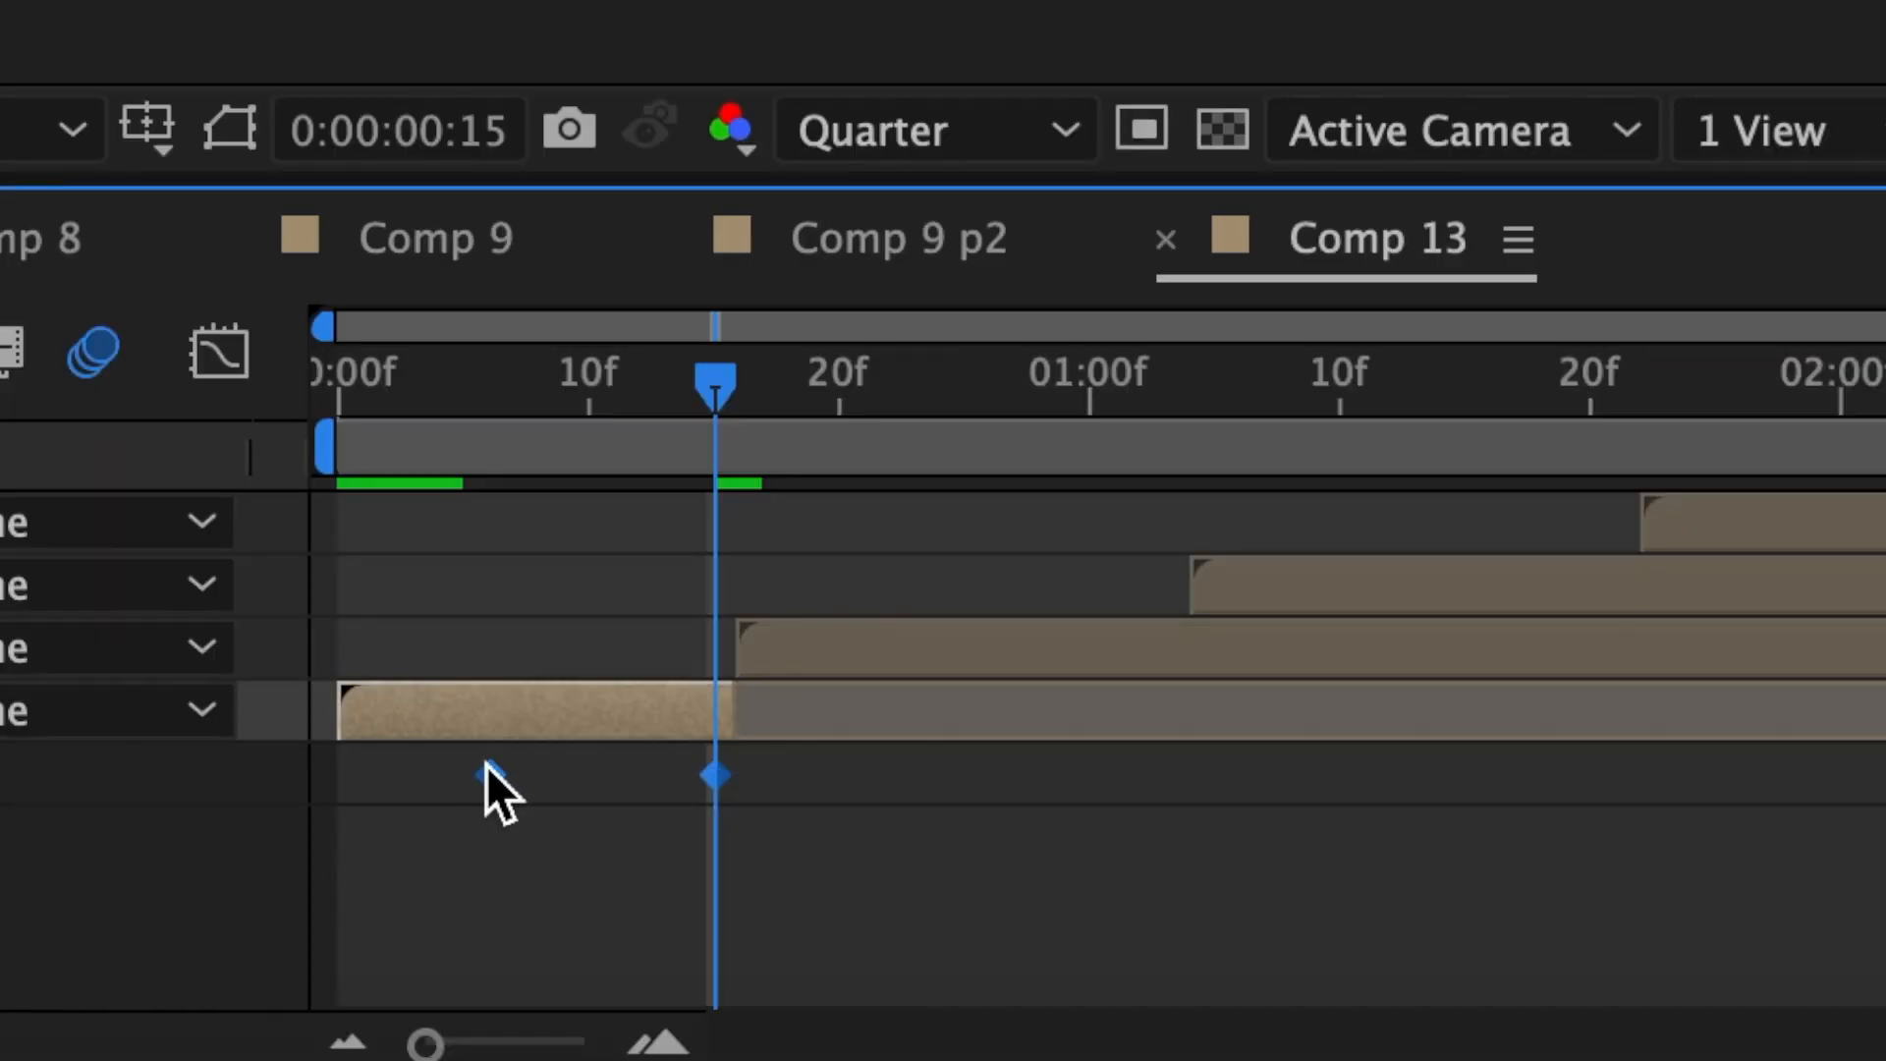
{"action": "right_click", "coordinate": [490, 765]}
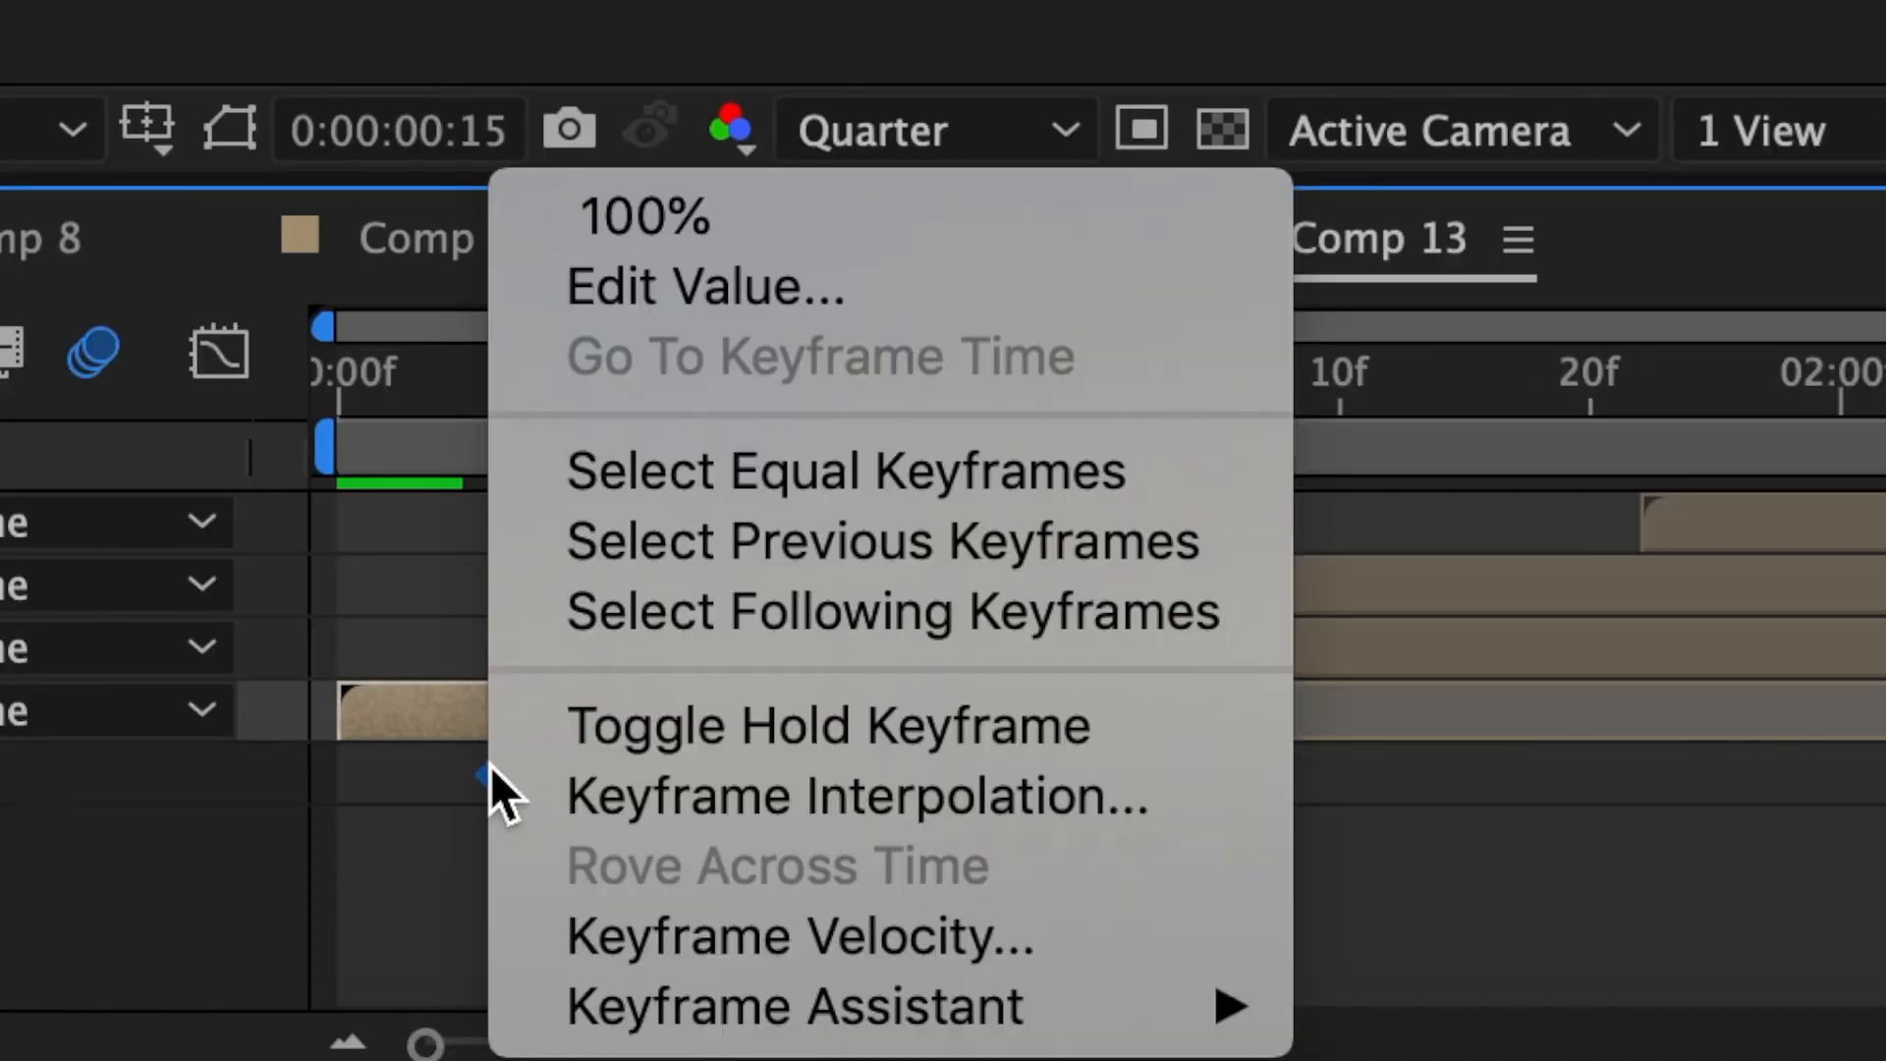
{"action": "mouse_move", "coordinate": [641, 1006]}
{"action": "left_click", "coordinate": [1483, 584]}
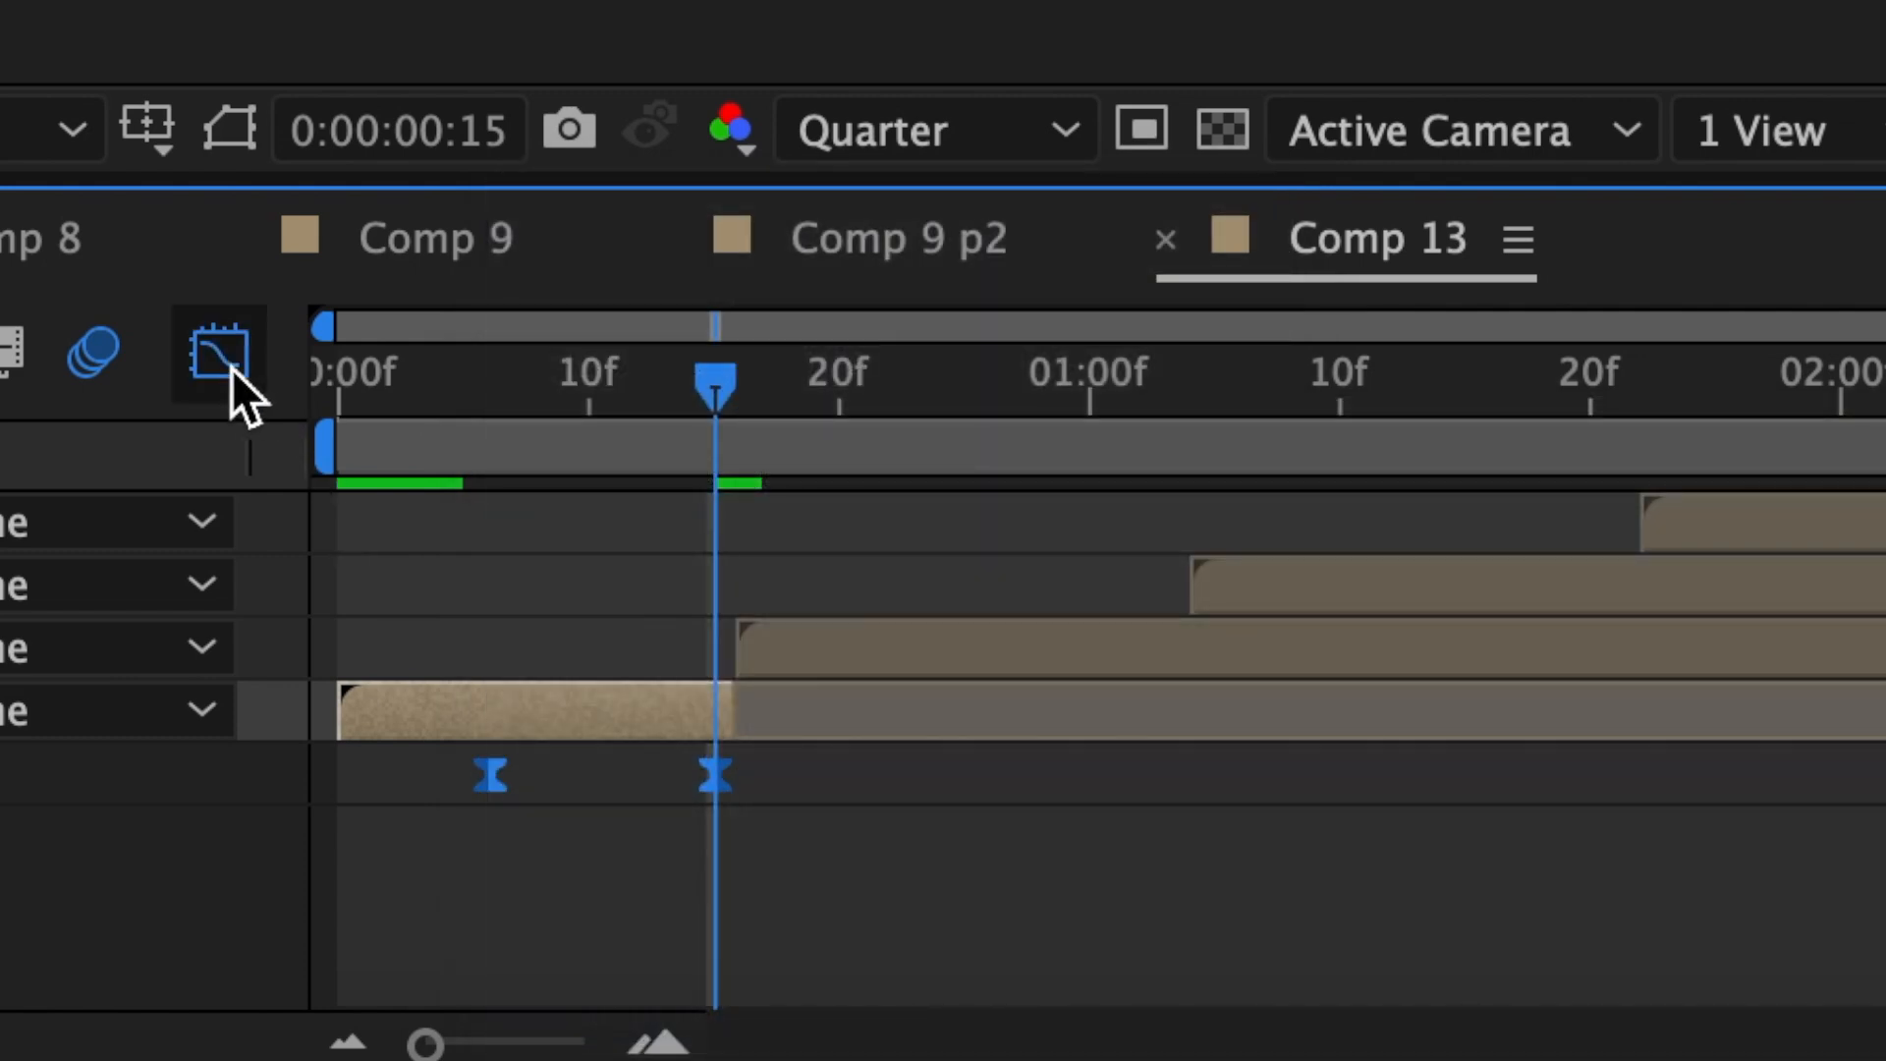
Step: Reshape the Scale speed graph of theojames3-0.jpg Comp 1 so the stretch starts slowly and peaks at the last keyframe
{"action": "left_click", "coordinate": [232, 369]}
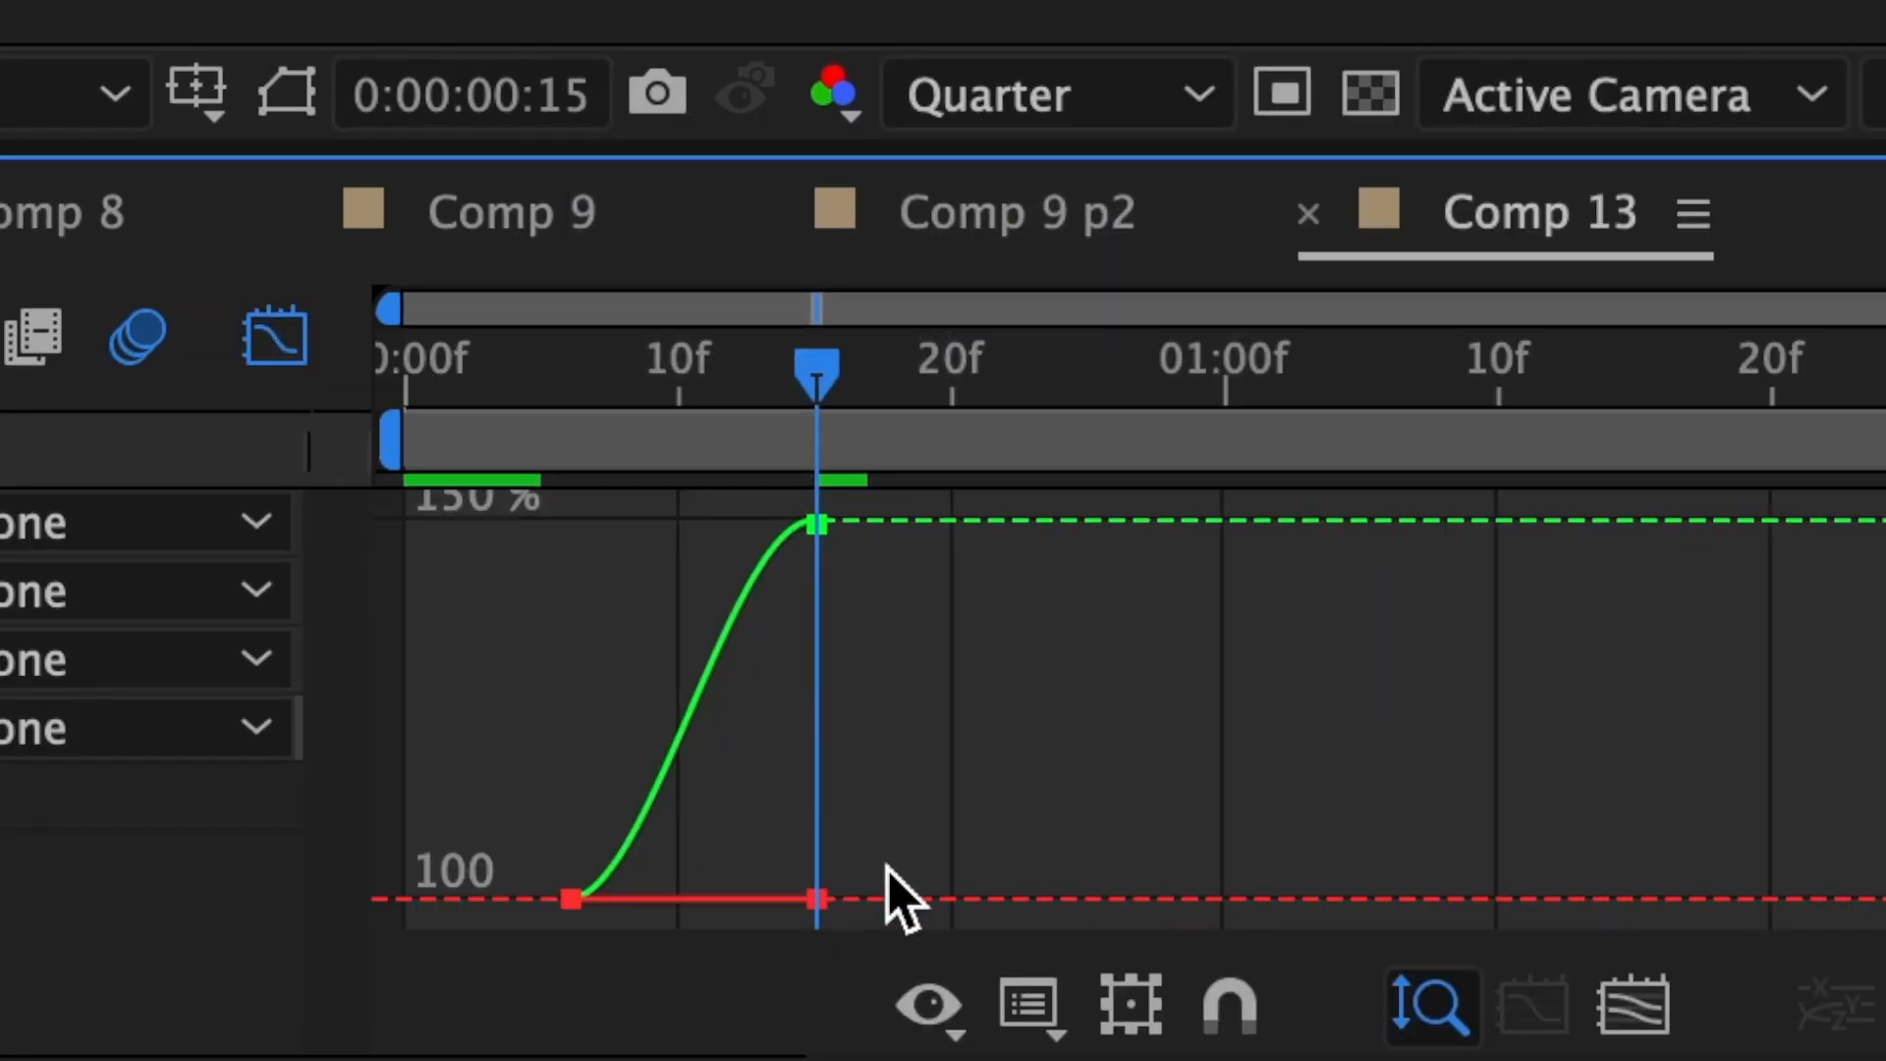
{"action": "left_click", "coordinate": [1046, 1016]}
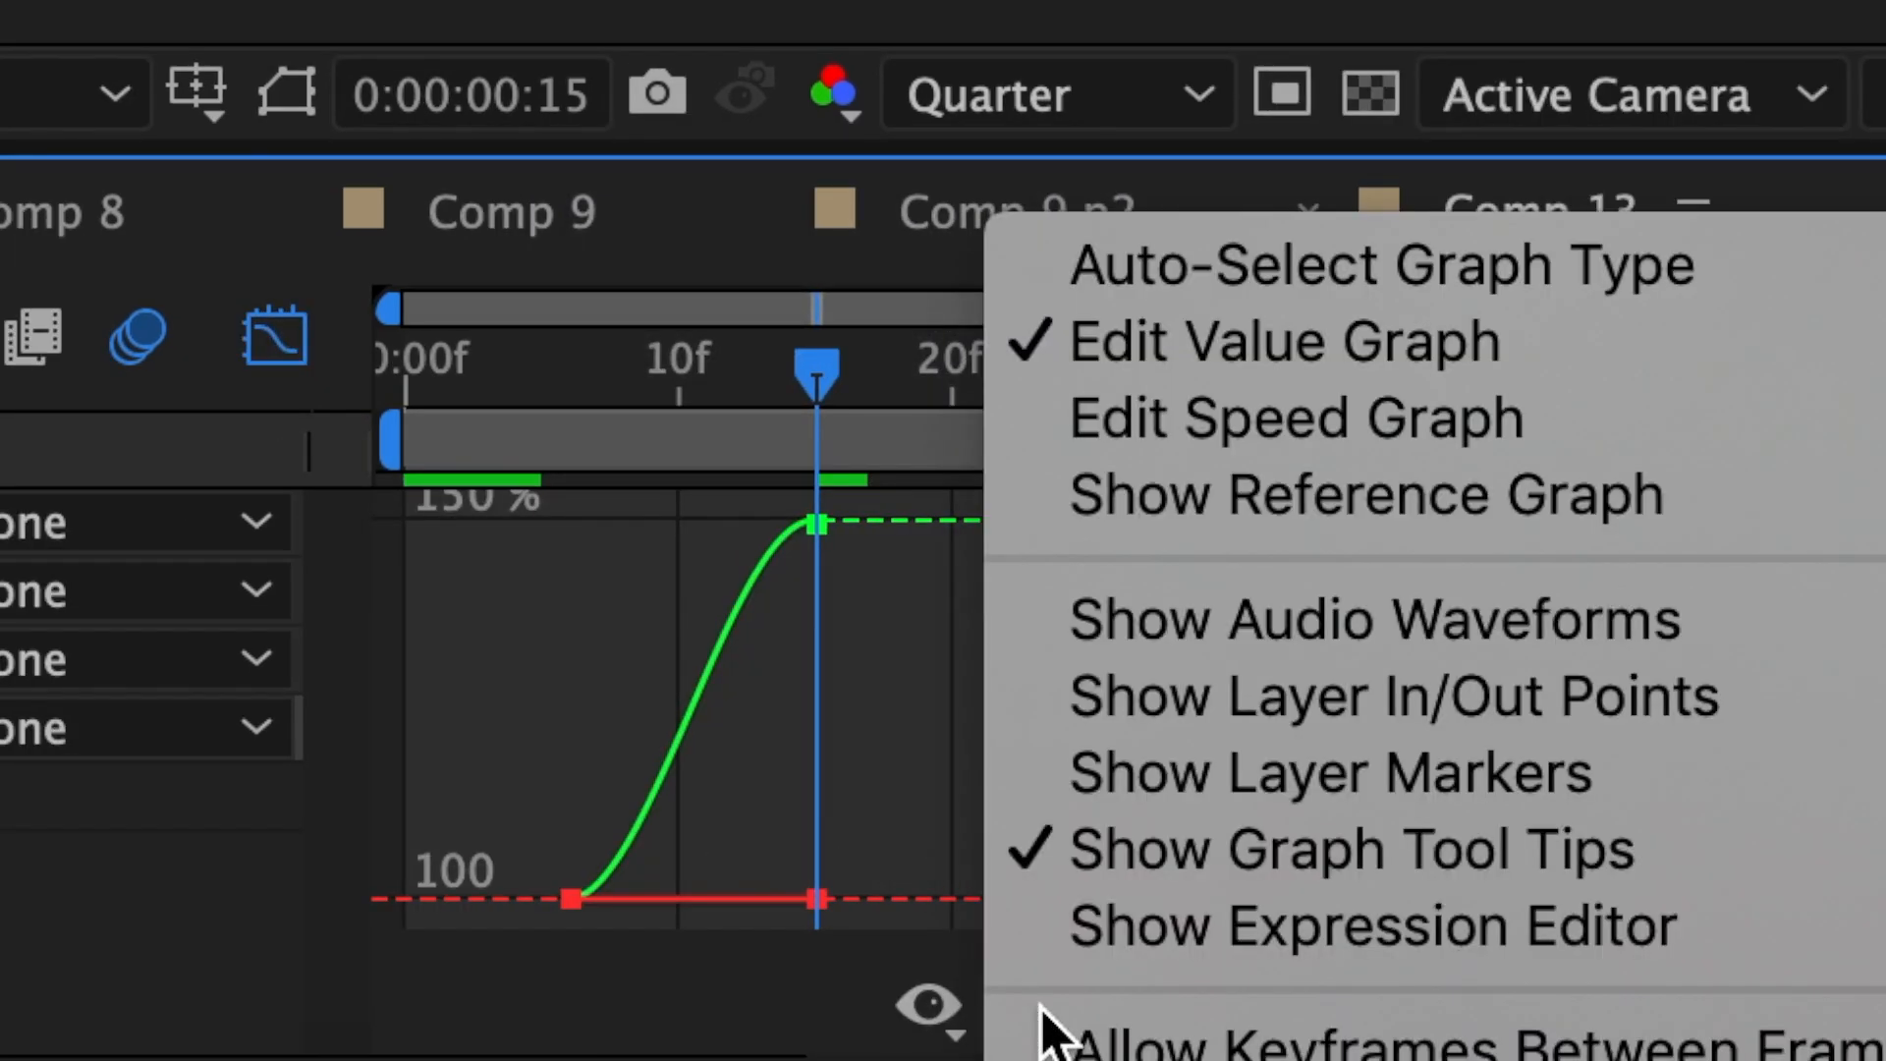
{"action": "left_click", "coordinate": [1175, 442]}
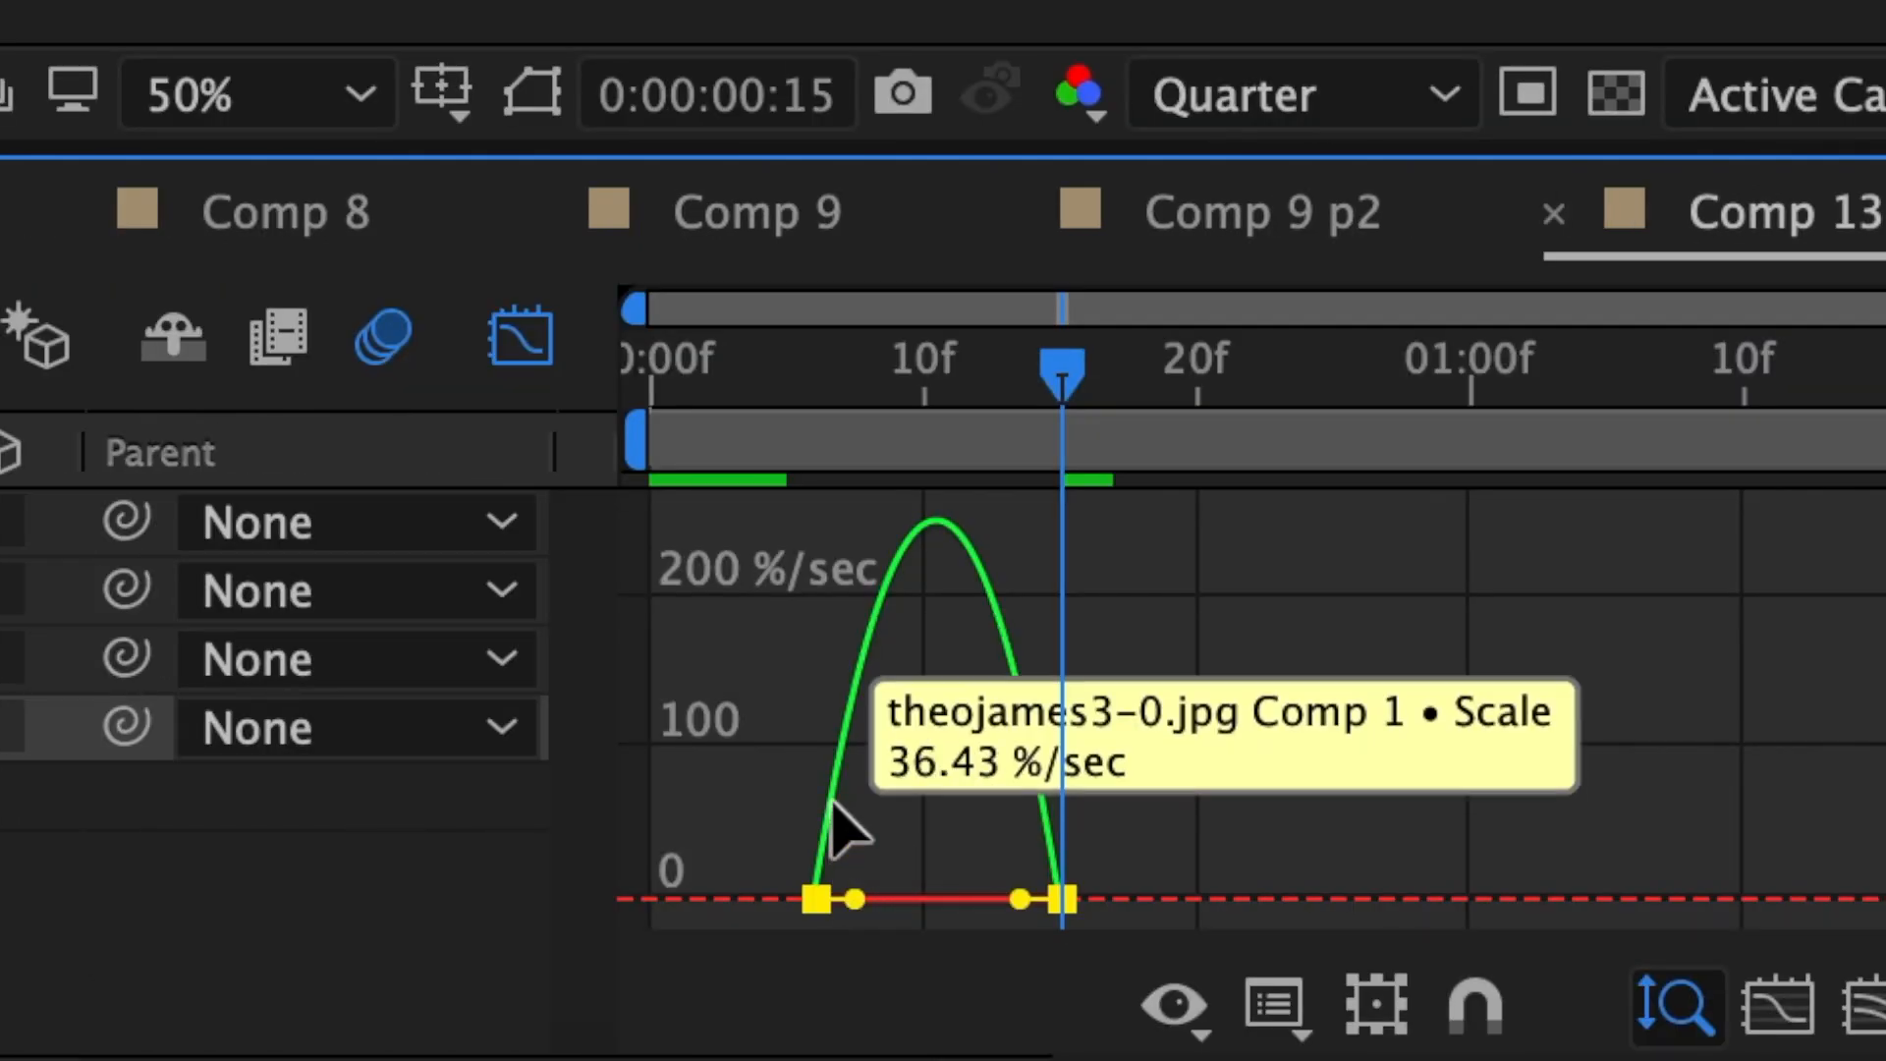
{"action": "left_click_drag", "start_coordinate": [1019, 899], "coordinate": [1068, 899]}
{"action": "left_click_drag", "start_coordinate": [854, 897], "coordinate": [938, 897]}
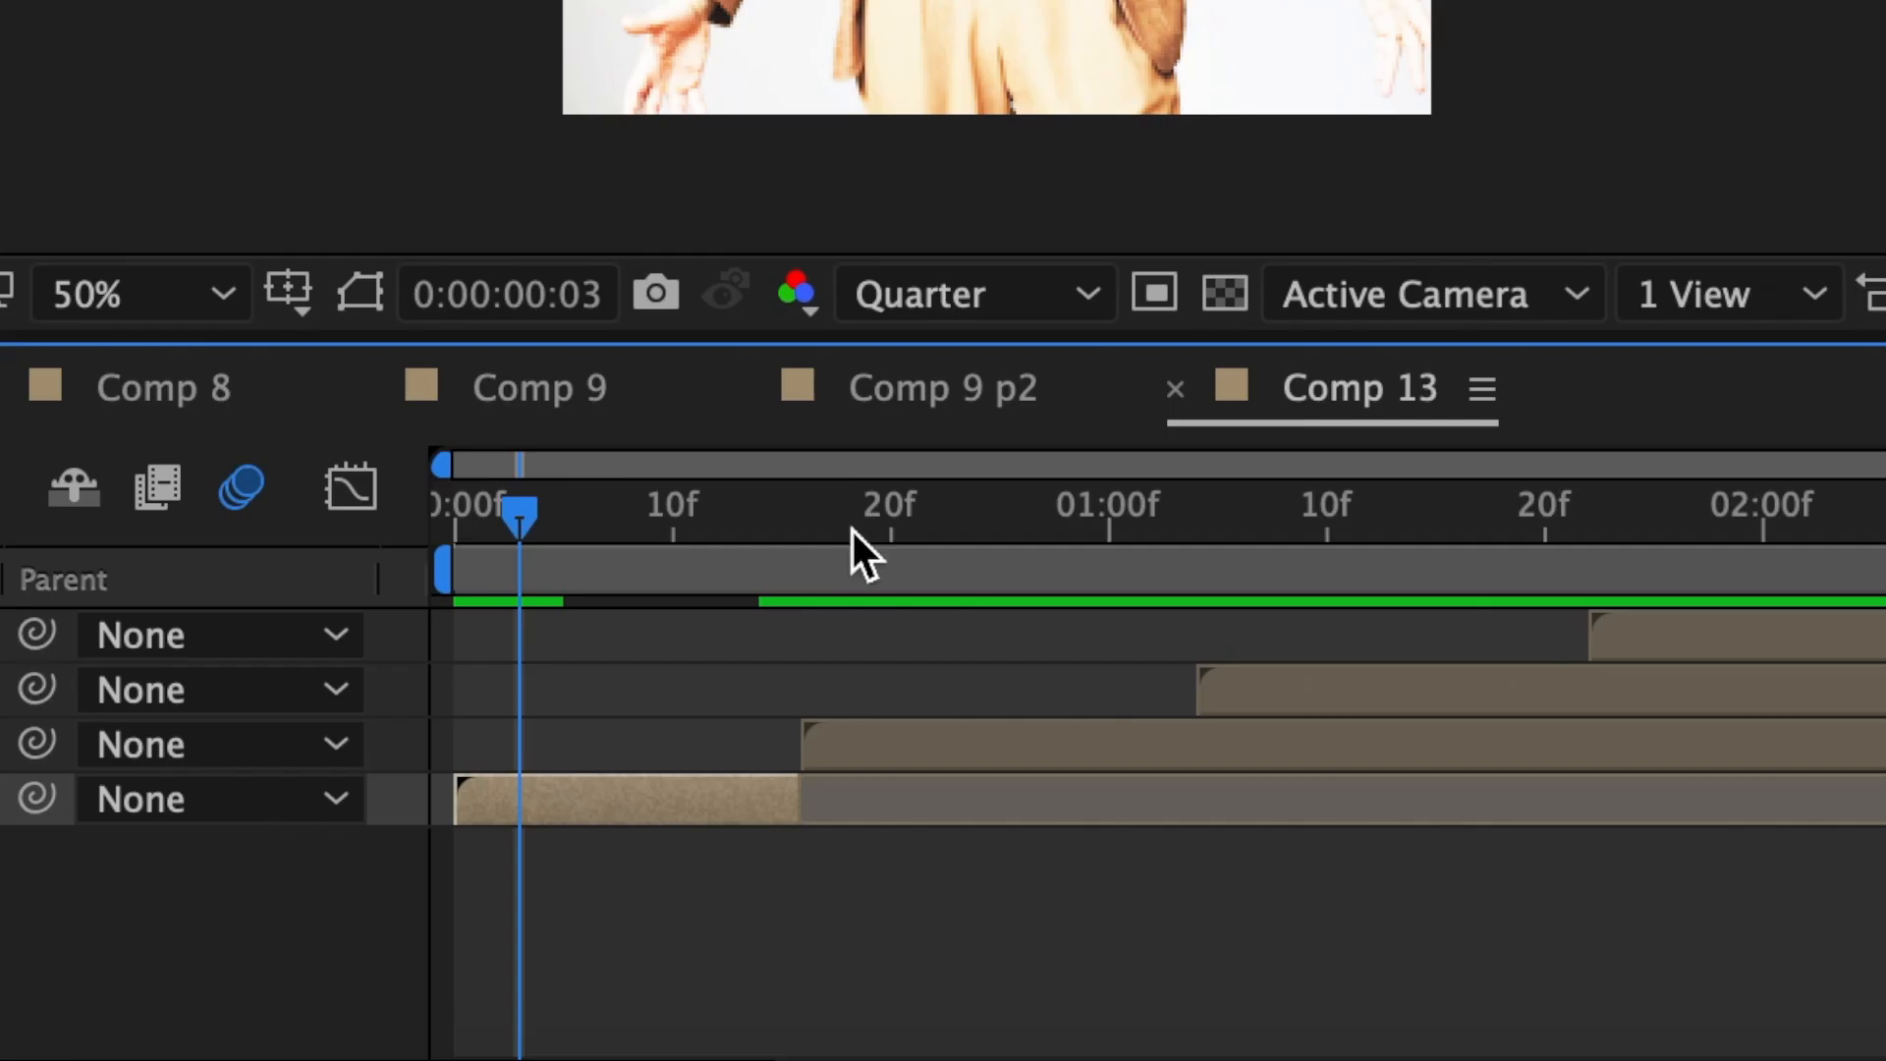
Step: Apply Motion Tile to the 7a706fa... Comp 2 layer at 0:00:00:16 and set Output Width and Output Height to 250
{"action": "left_click", "coordinate": [1012, 486]}
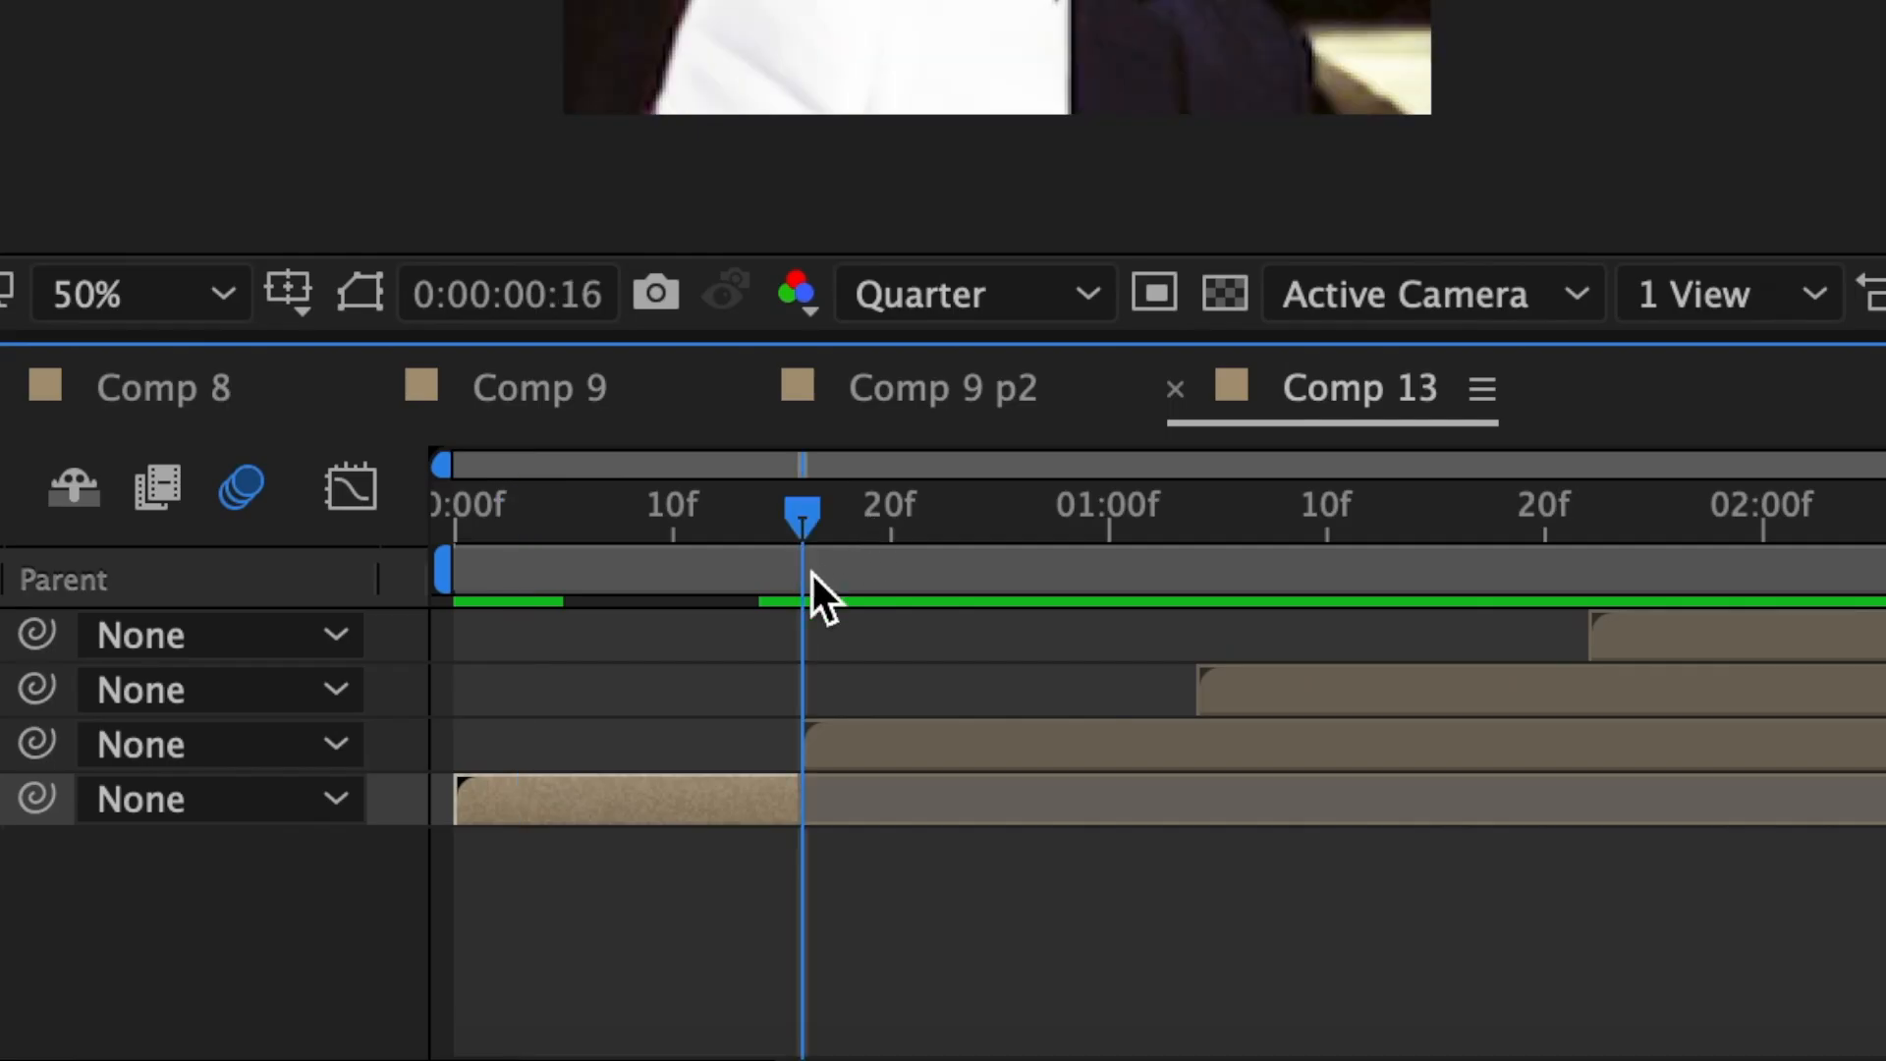
{"action": "left_click", "coordinate": [1166, 628]}
{"action": "left_click_drag", "start_coordinate": [1571, 220], "coordinate": [515, 940]}
{"action": "left_click", "coordinate": [703, 458]}
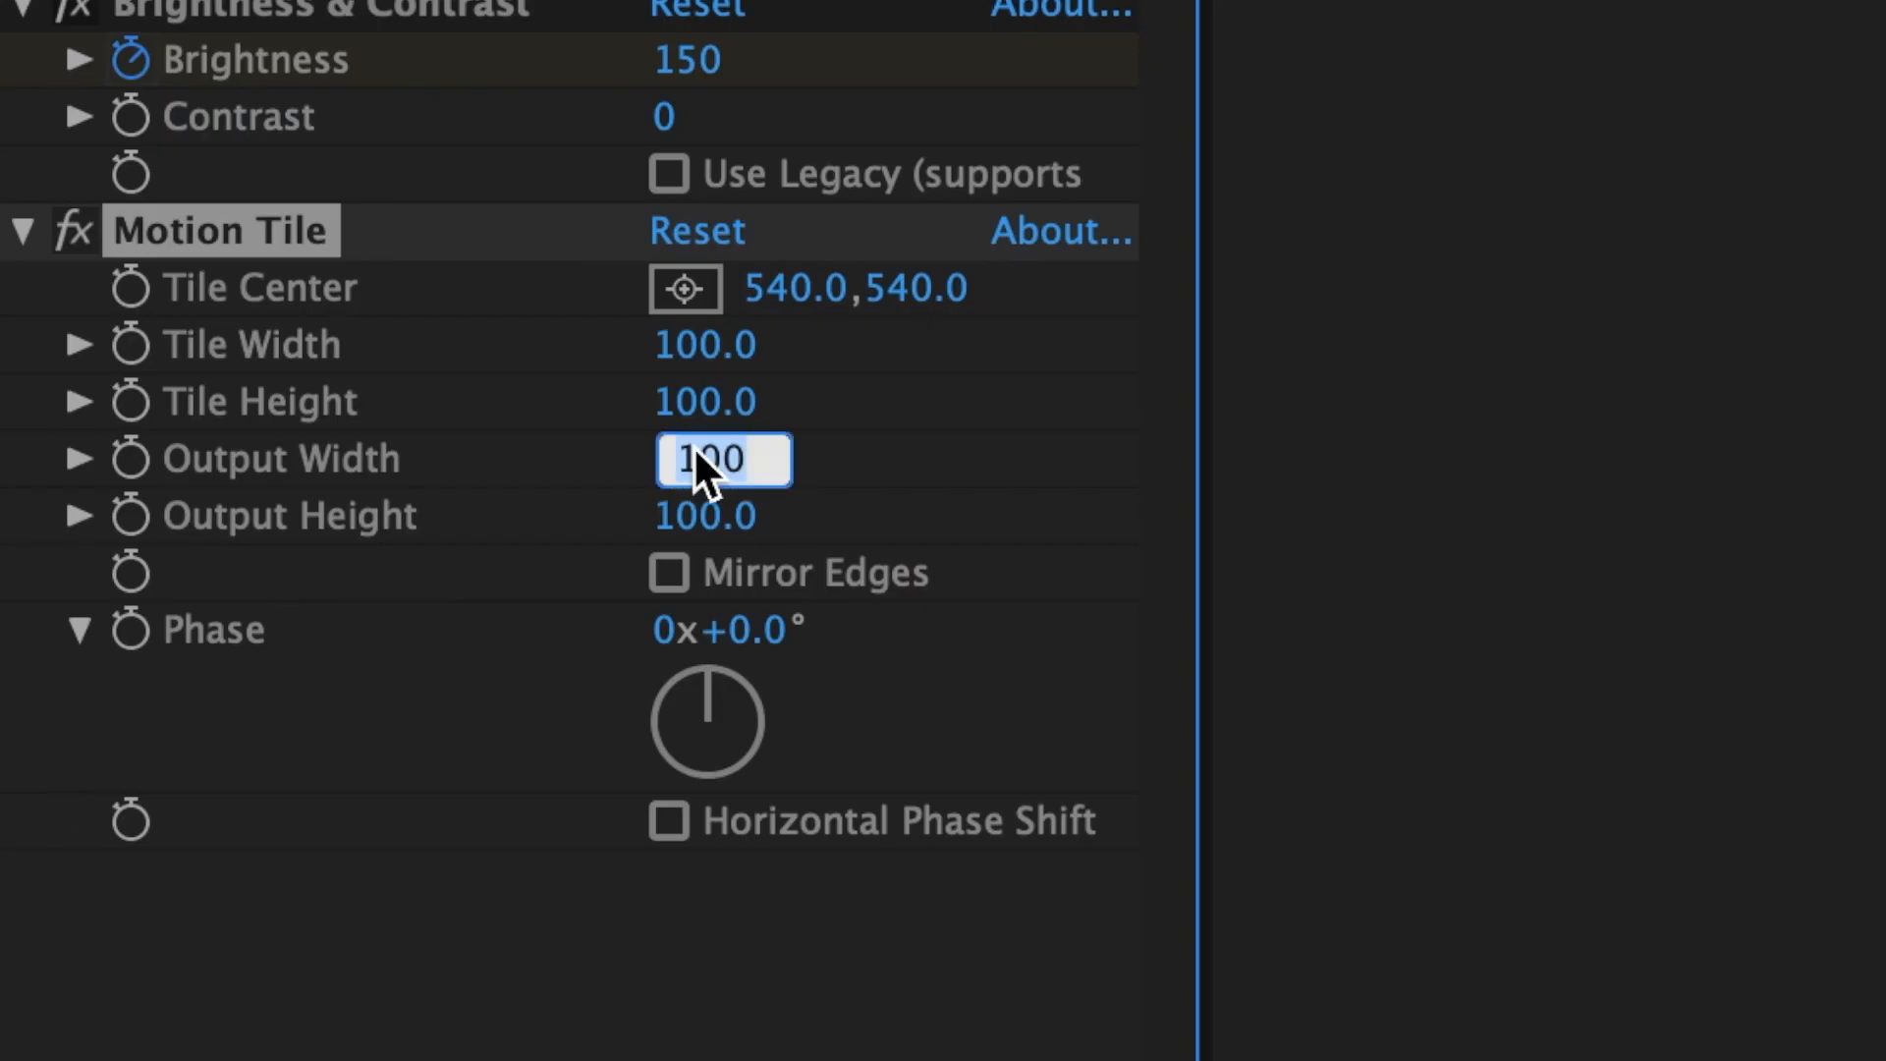
{"action": "type", "text": "250"}
{"action": "key", "text": "Return"}
{"action": "left_click", "coordinate": [705, 515]}
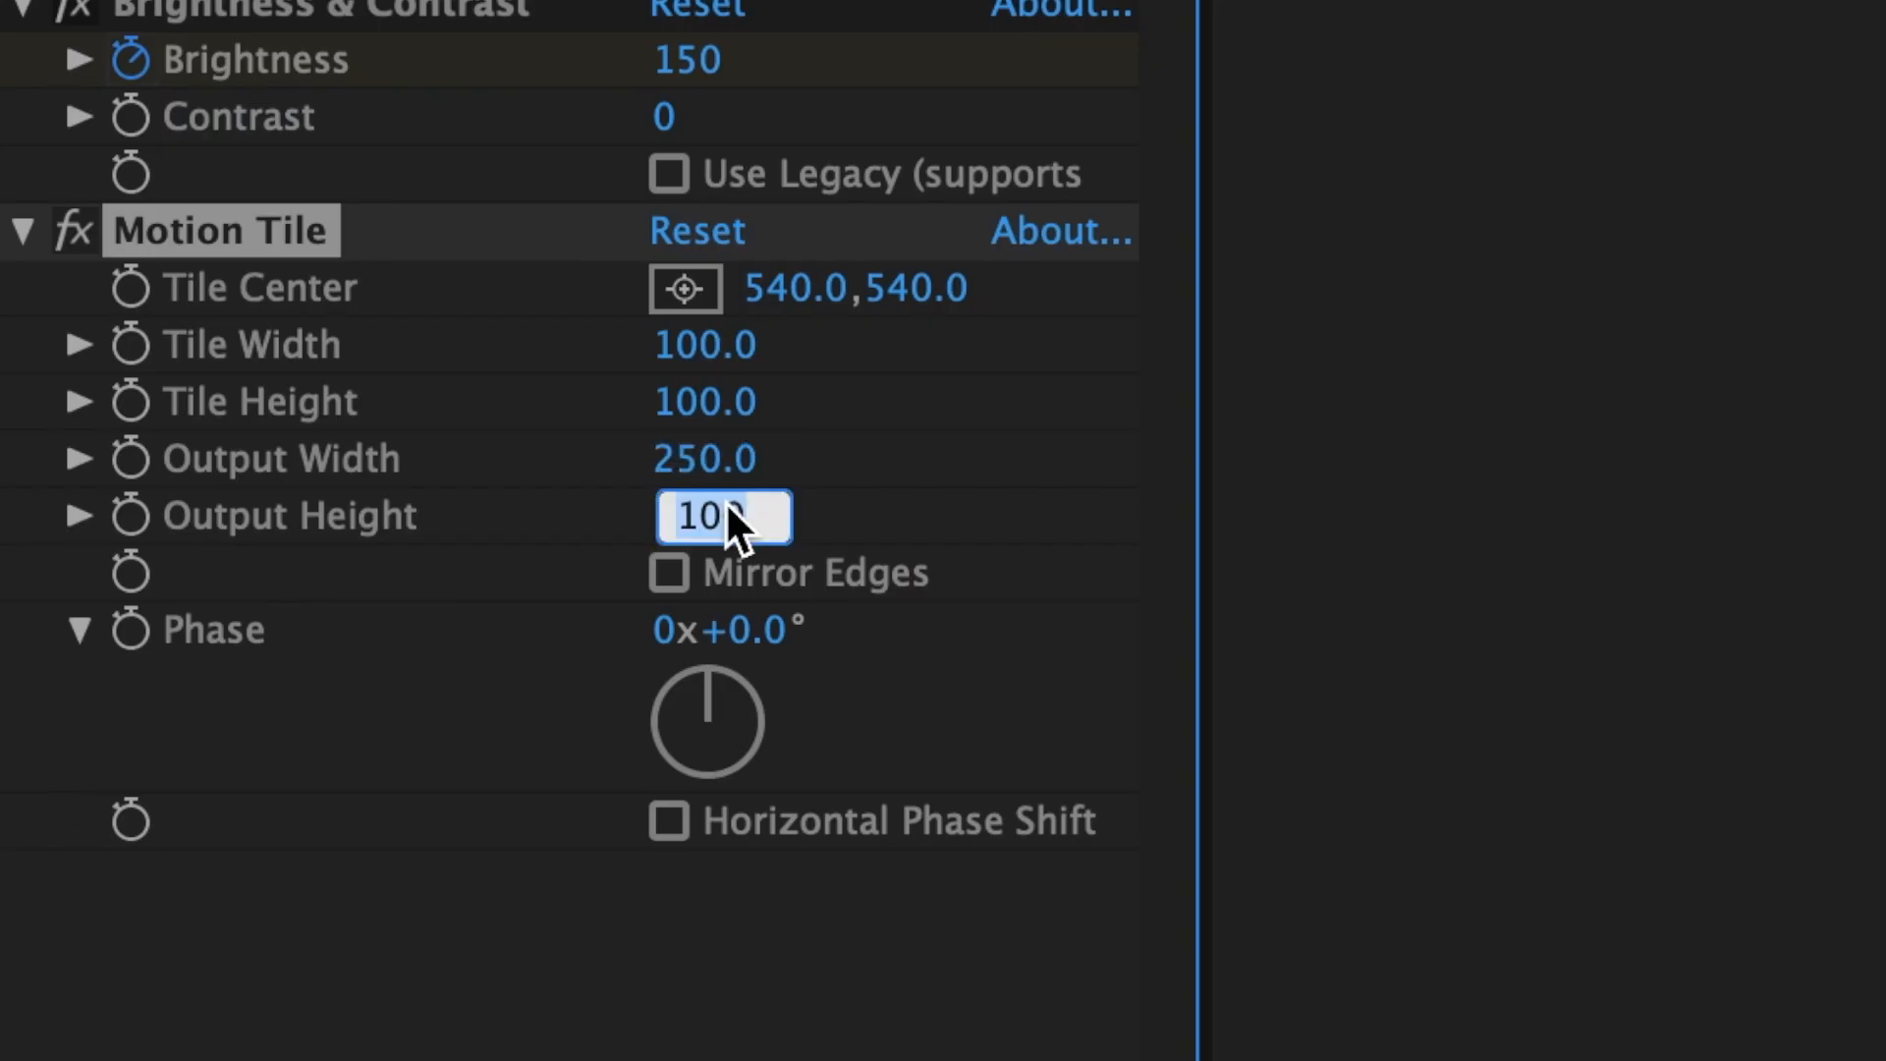
{"action": "type", "text": "250"}
{"action": "key", "text": "Return"}
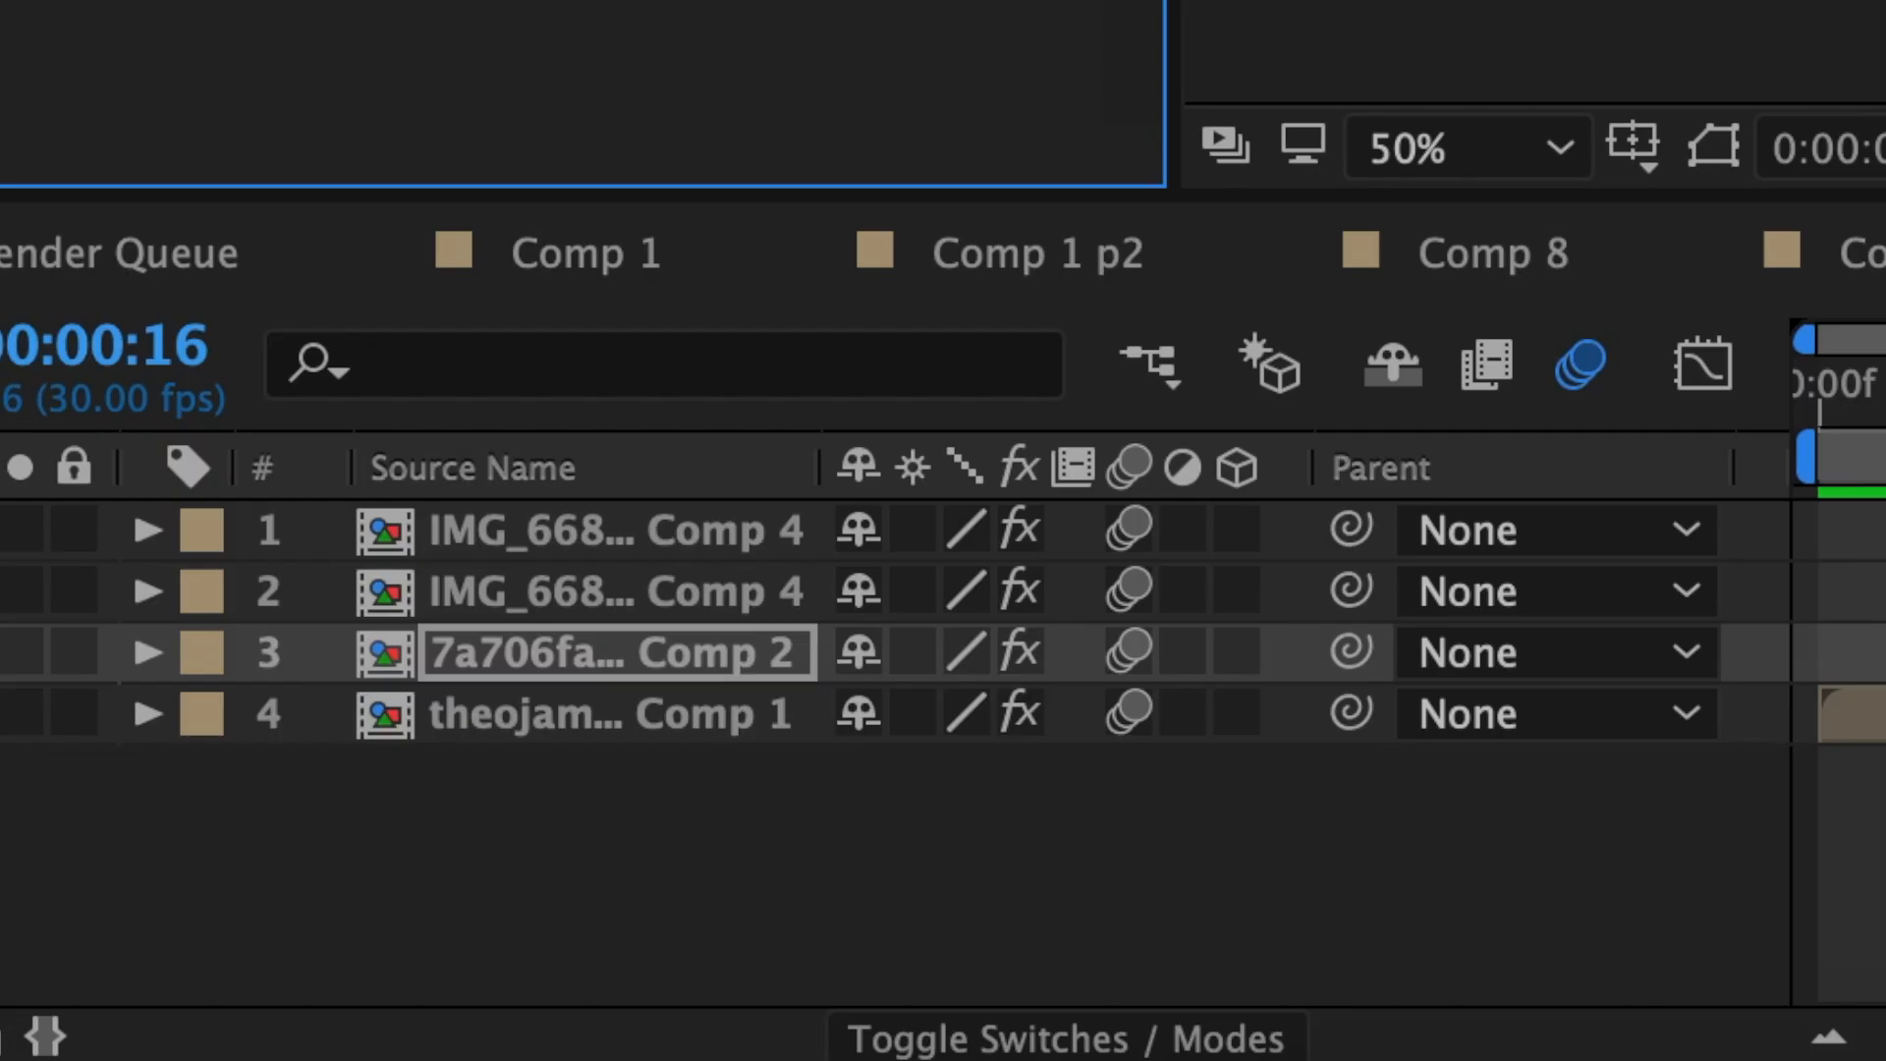
Step: Keyframe the vertical Scale of 7a706fa... Comp 2 at 70% at 0:00:00:16 and 113% at 0:00:00:20, keeping the width at 100%
{"action": "key", "text": "s"}
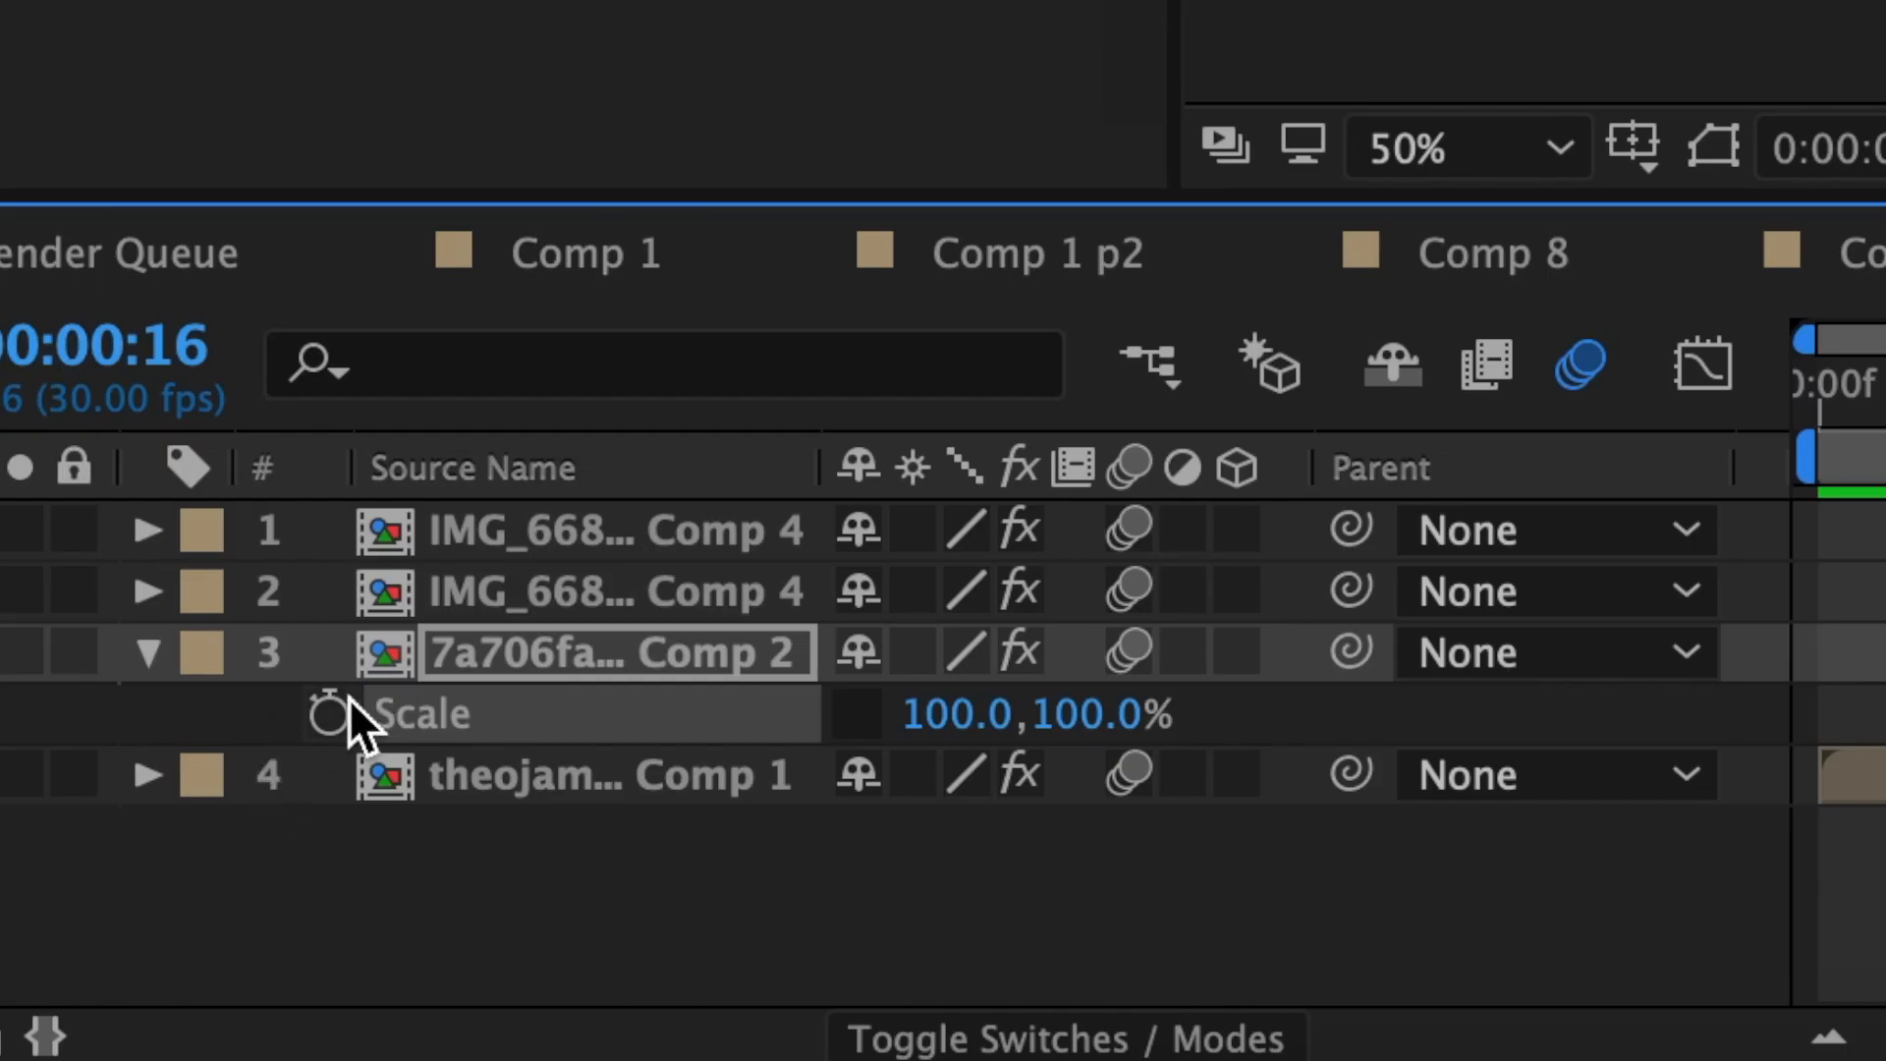
{"action": "left_click", "coordinate": [330, 711]}
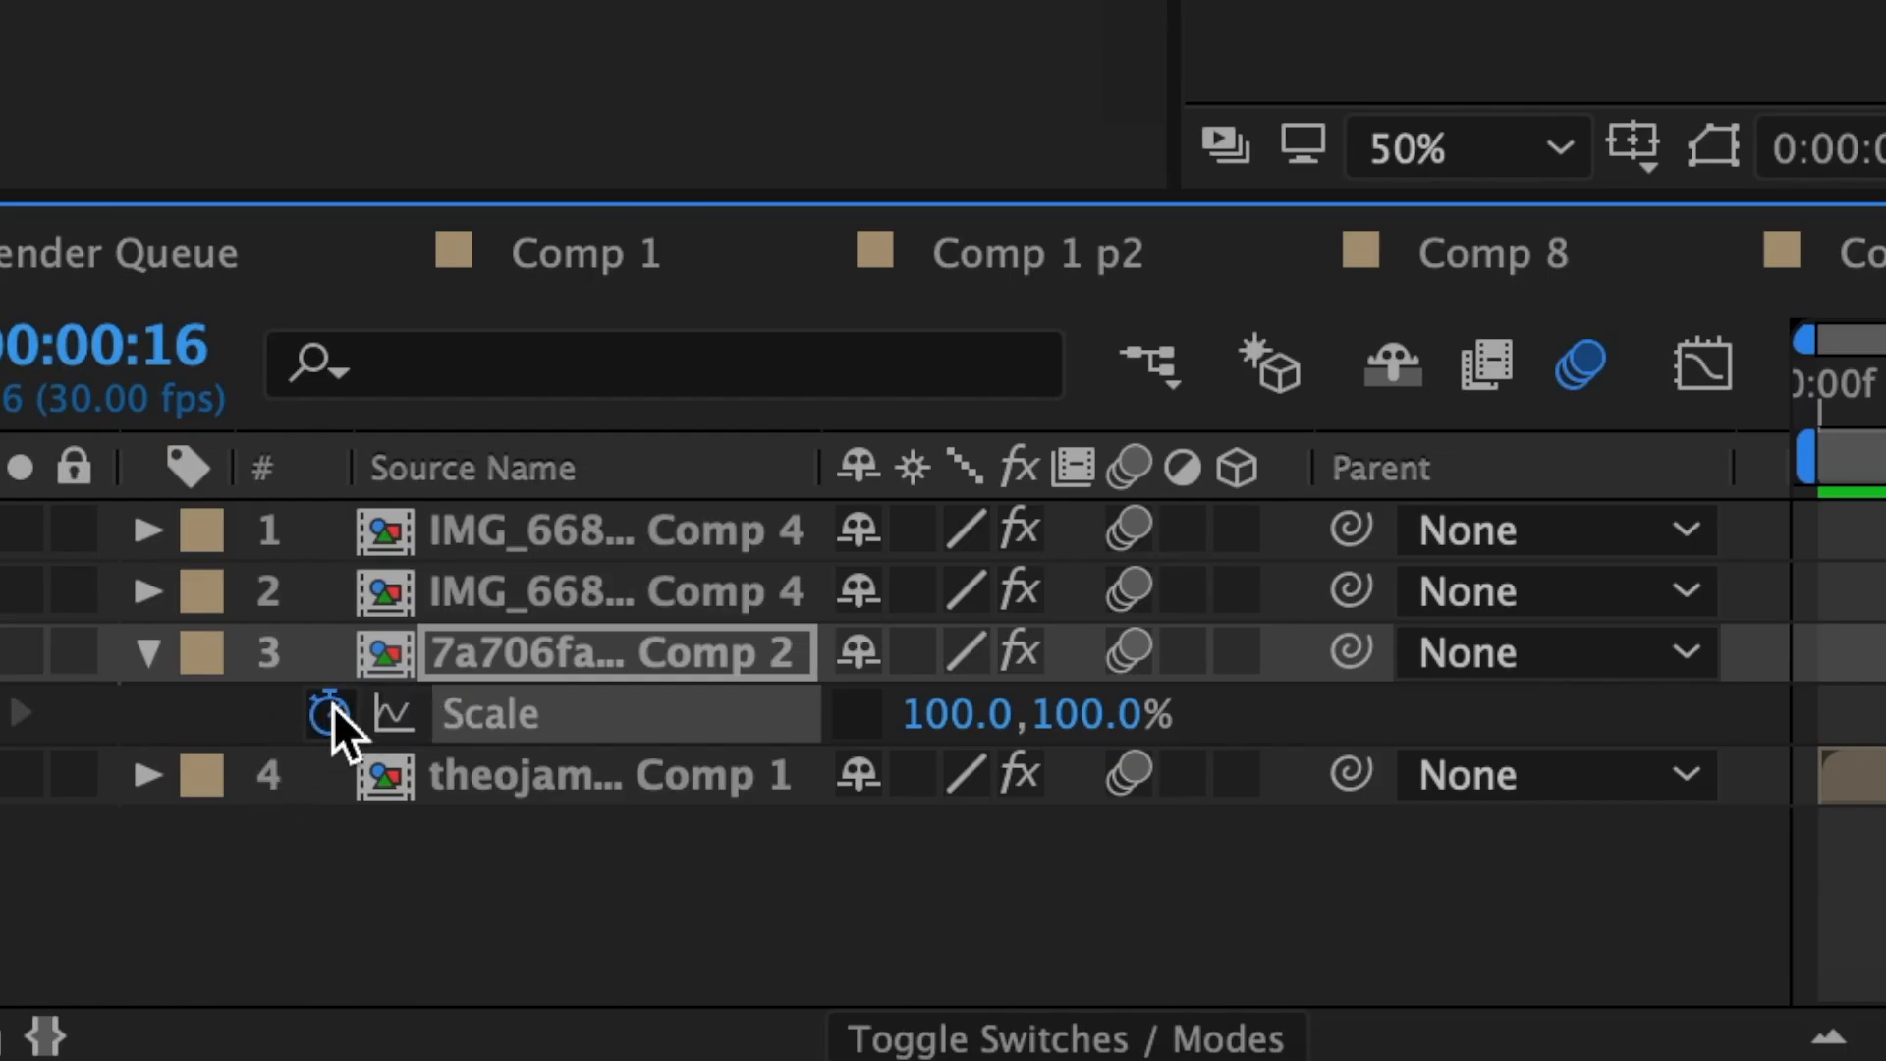
{"action": "left_click", "coordinate": [1120, 715]}
{"action": "type", "text": "7"}
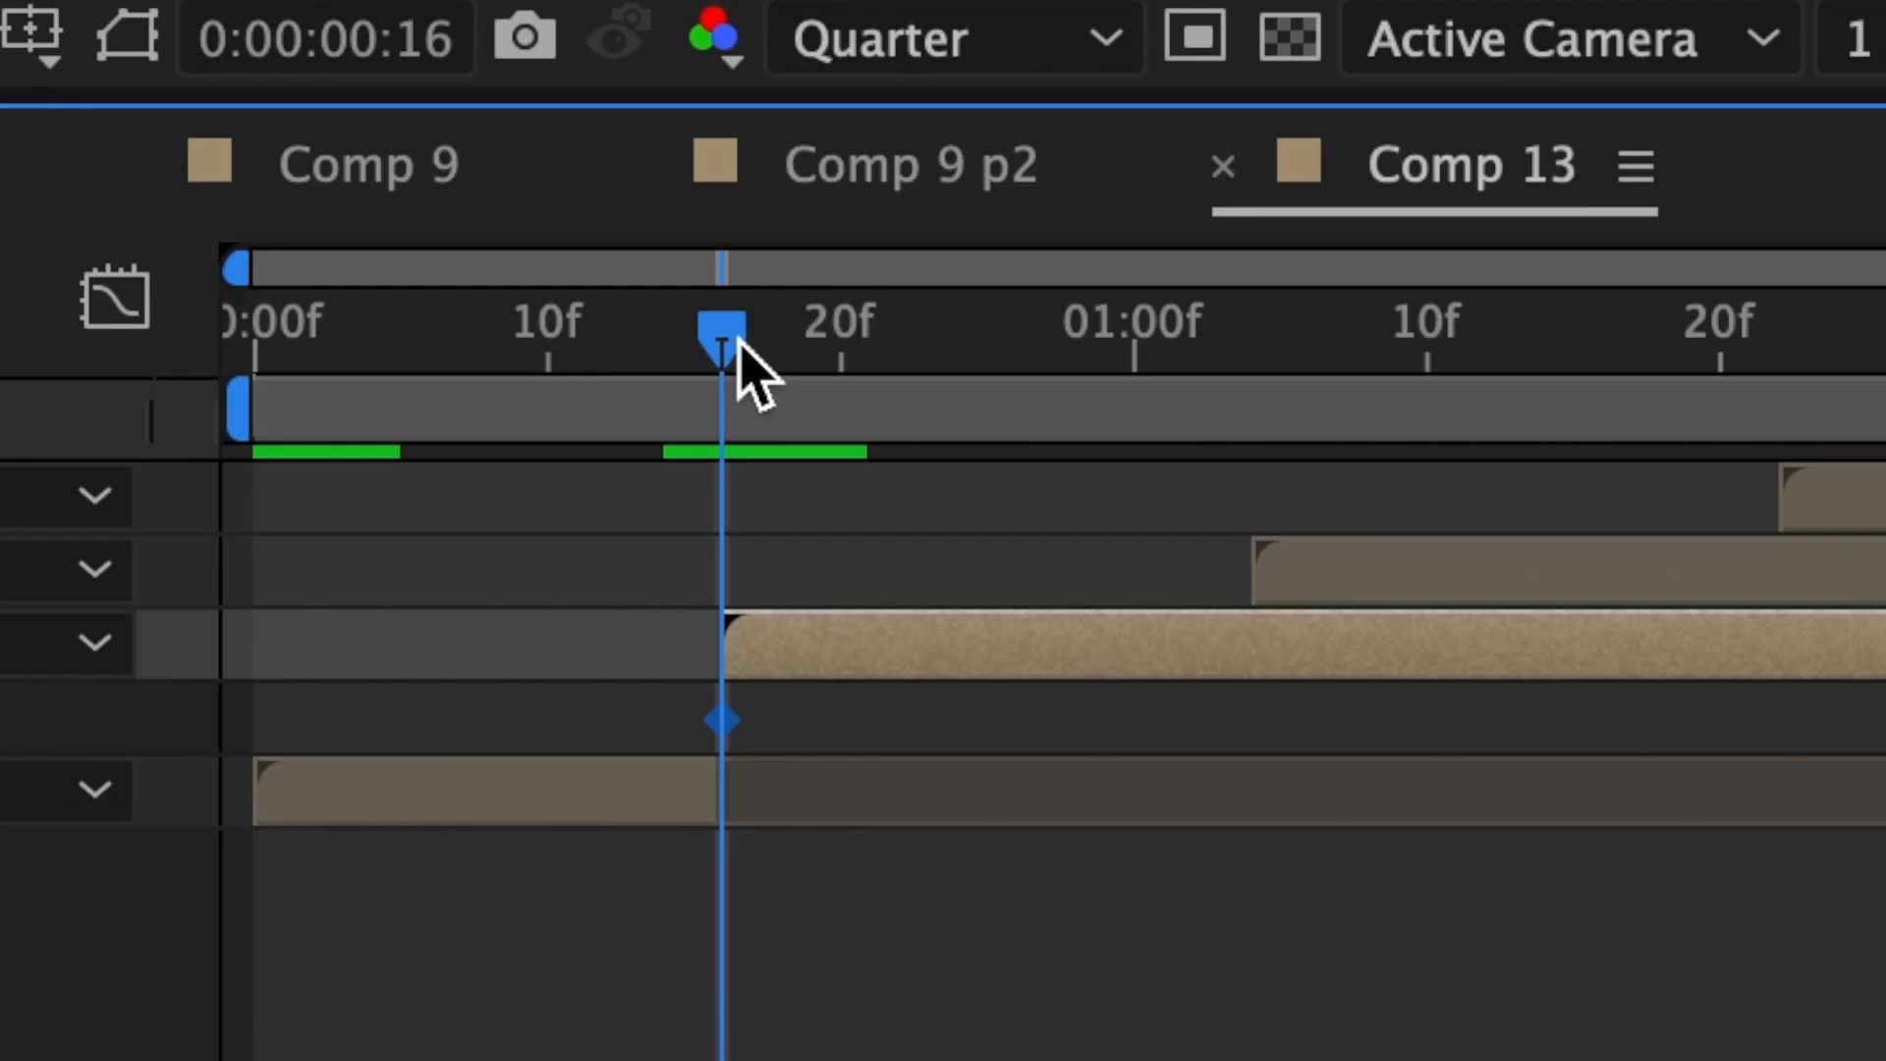
{"action": "left_click_drag", "start_coordinate": [749, 370], "coordinate": [846, 361]}
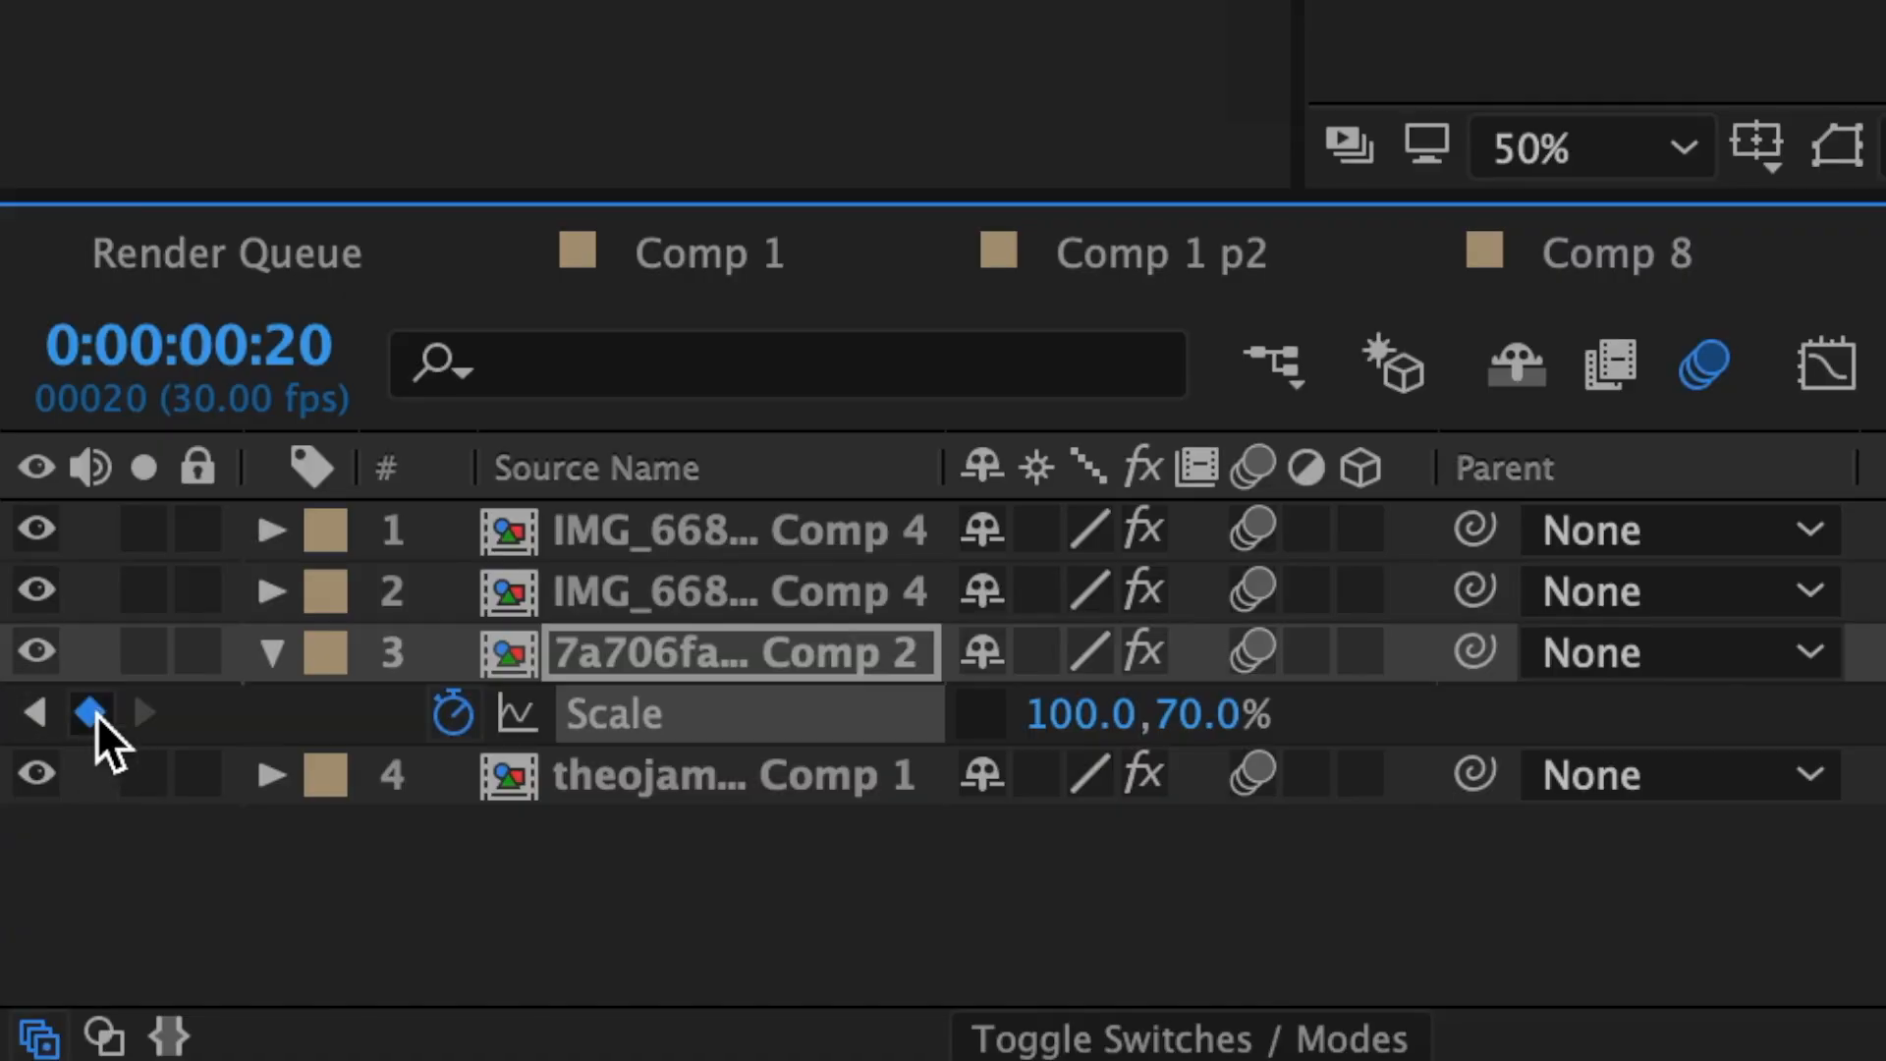
{"action": "left_click", "coordinate": [1203, 716]}
{"action": "type", "text": "113"}
{"action": "key", "text": "Return"}
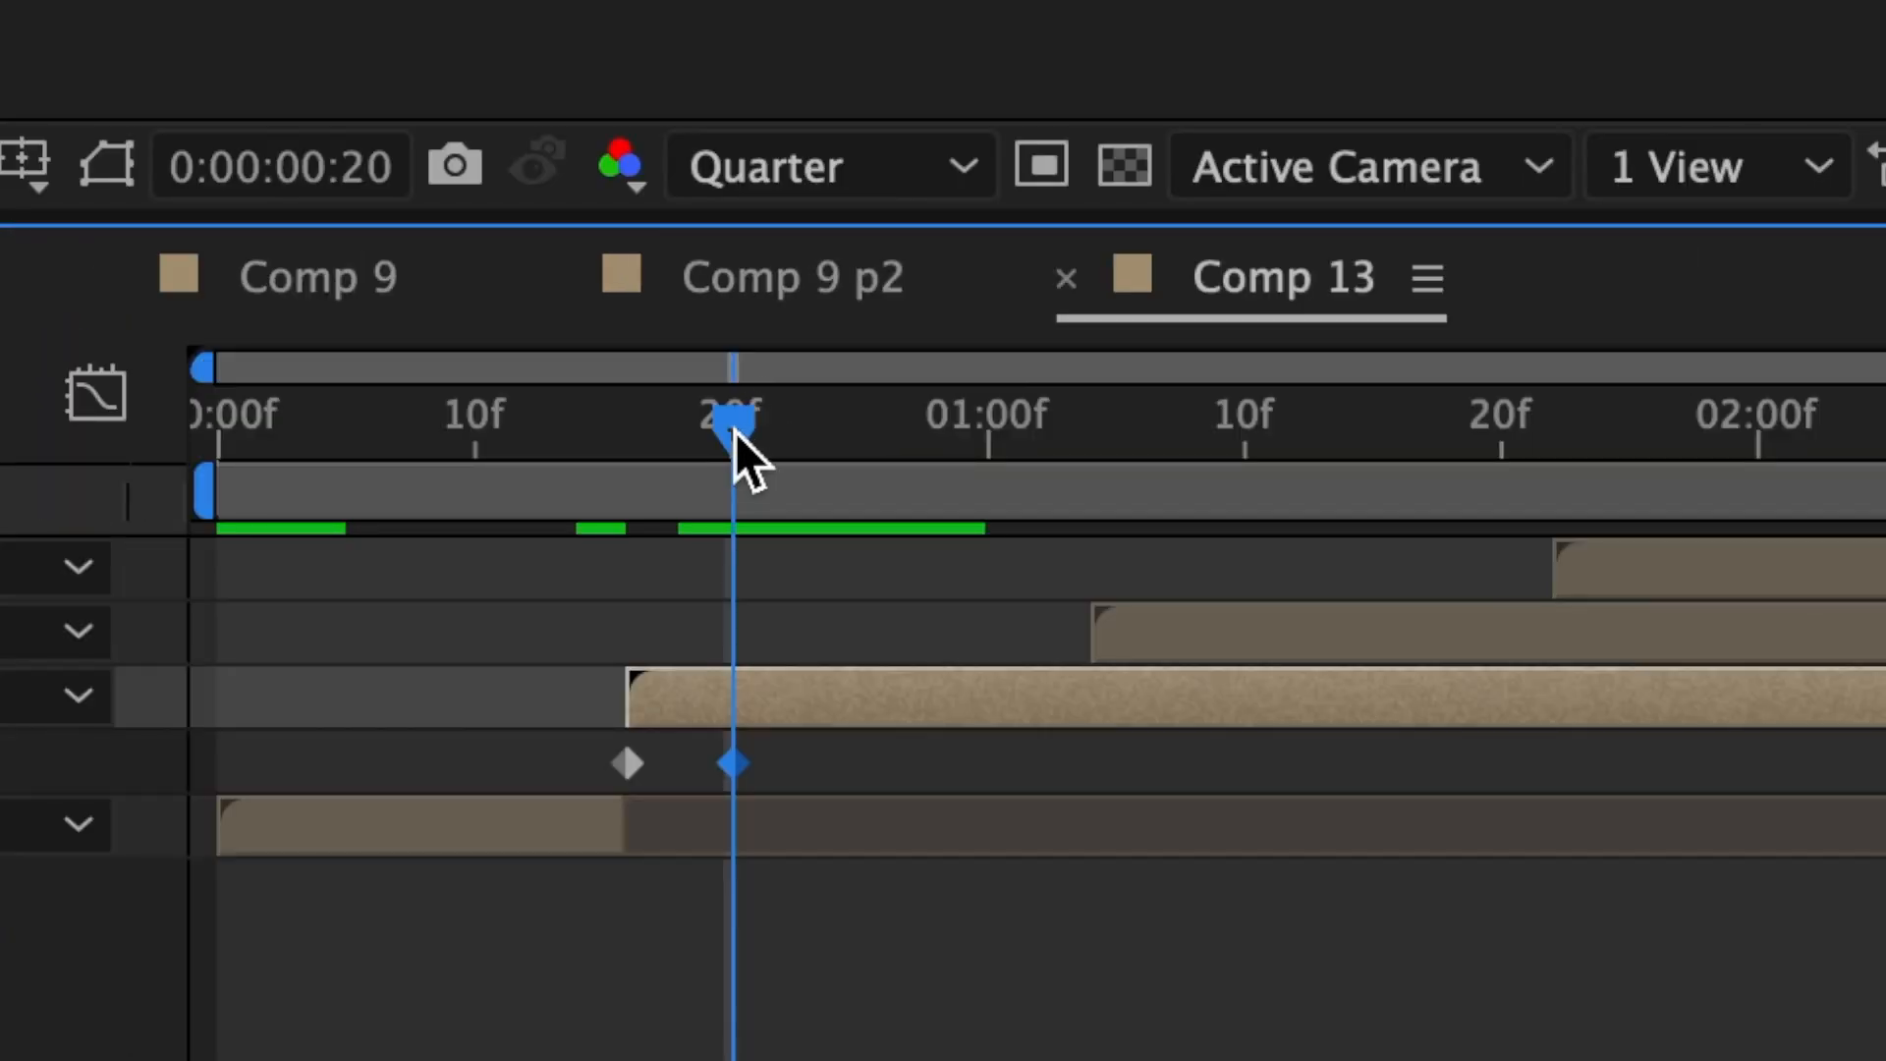
Step: Add a Scale keyframe to 7a706fa... Comp 2 at 0:00:00:29 with the height at 93%
{"action": "left_click_drag", "start_coordinate": [737, 432], "coordinate": [964, 442]}
{"action": "left_click", "coordinate": [1003, 783]}
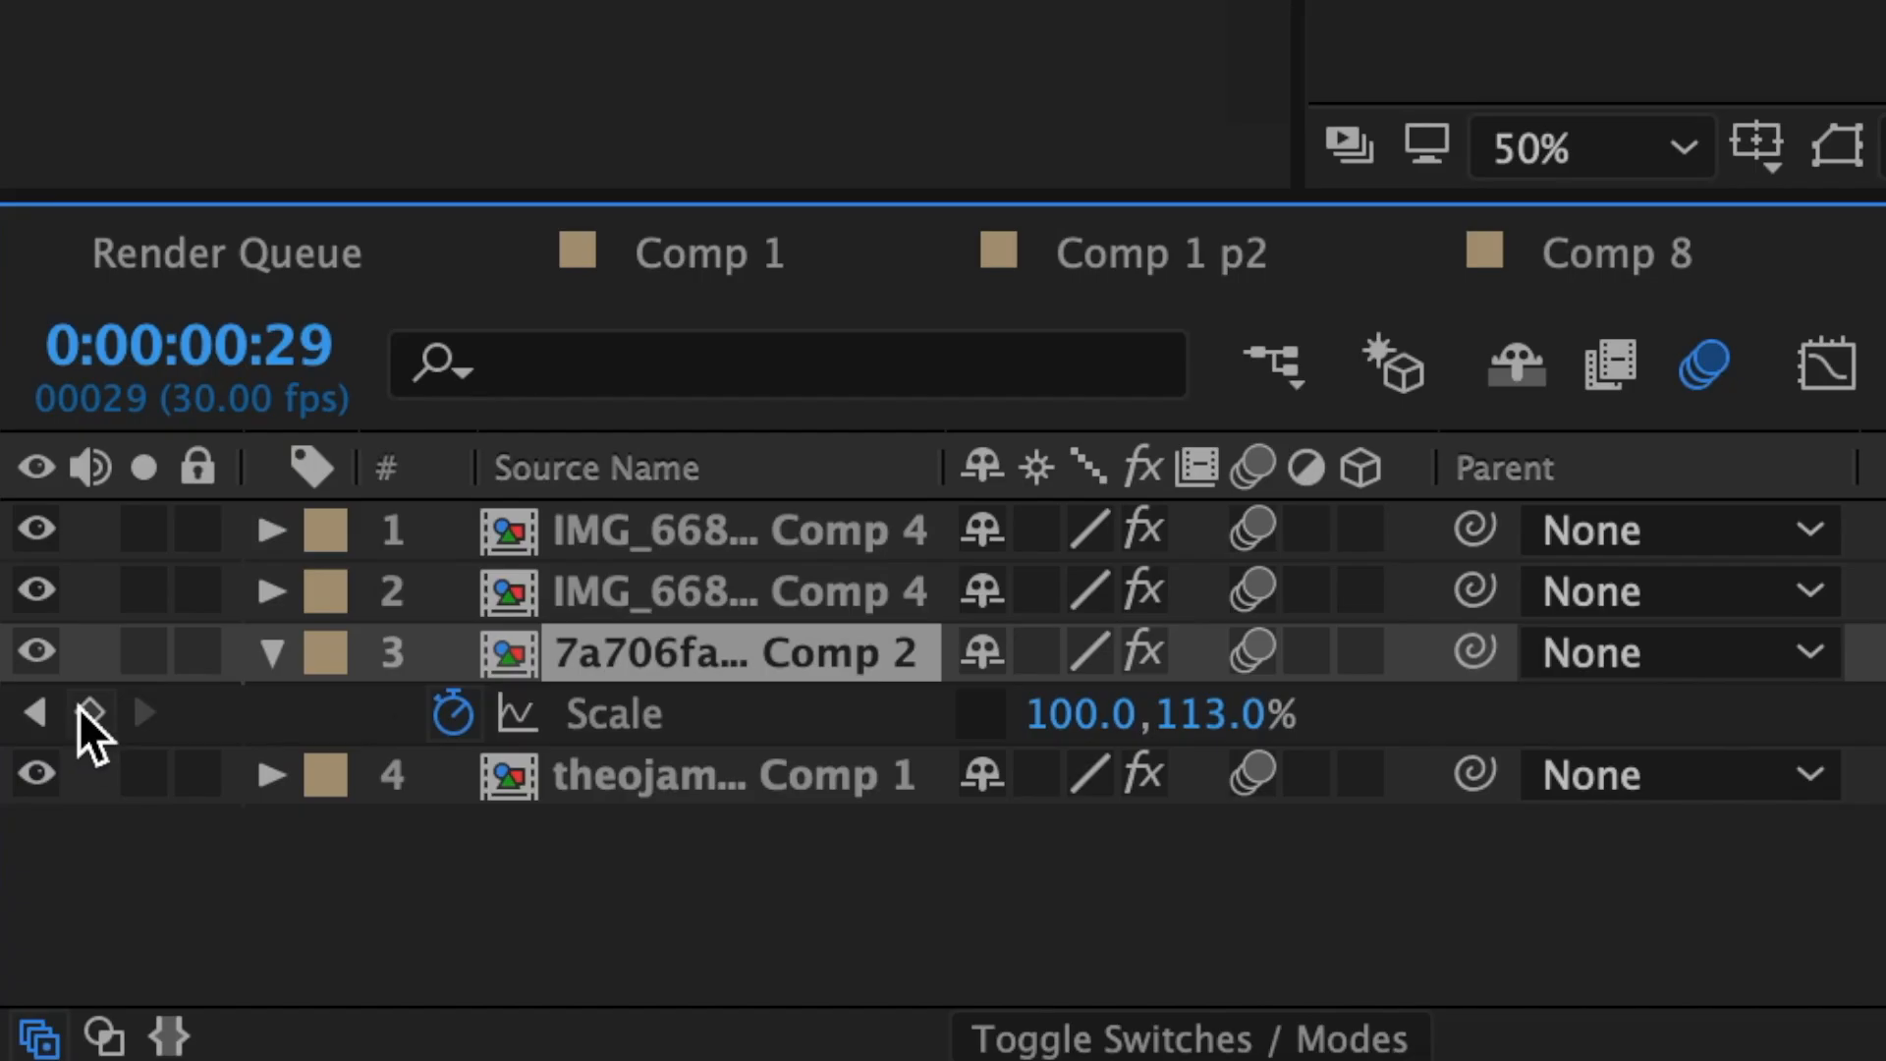
{"action": "left_click", "coordinate": [90, 712]}
{"action": "left_click", "coordinate": [1228, 711]}
{"action": "type", "text": "93"}
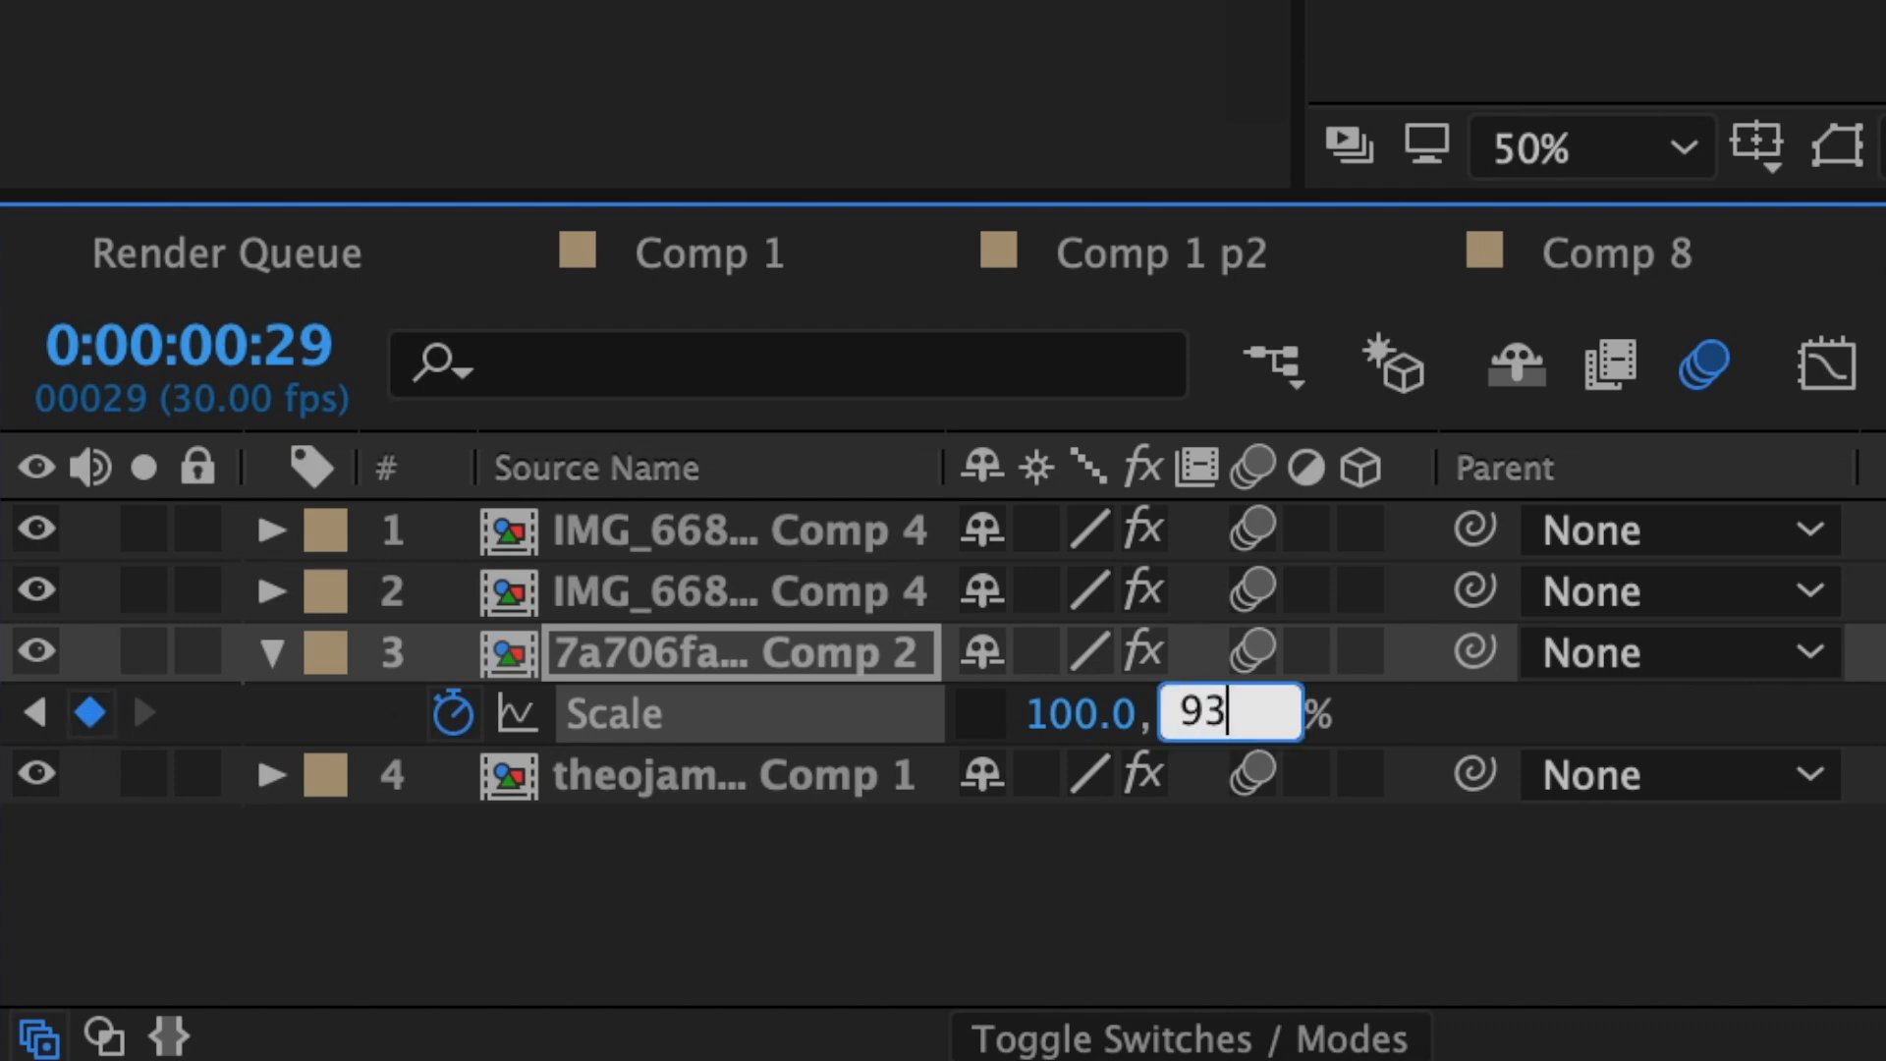
{"action": "key", "text": "Return"}
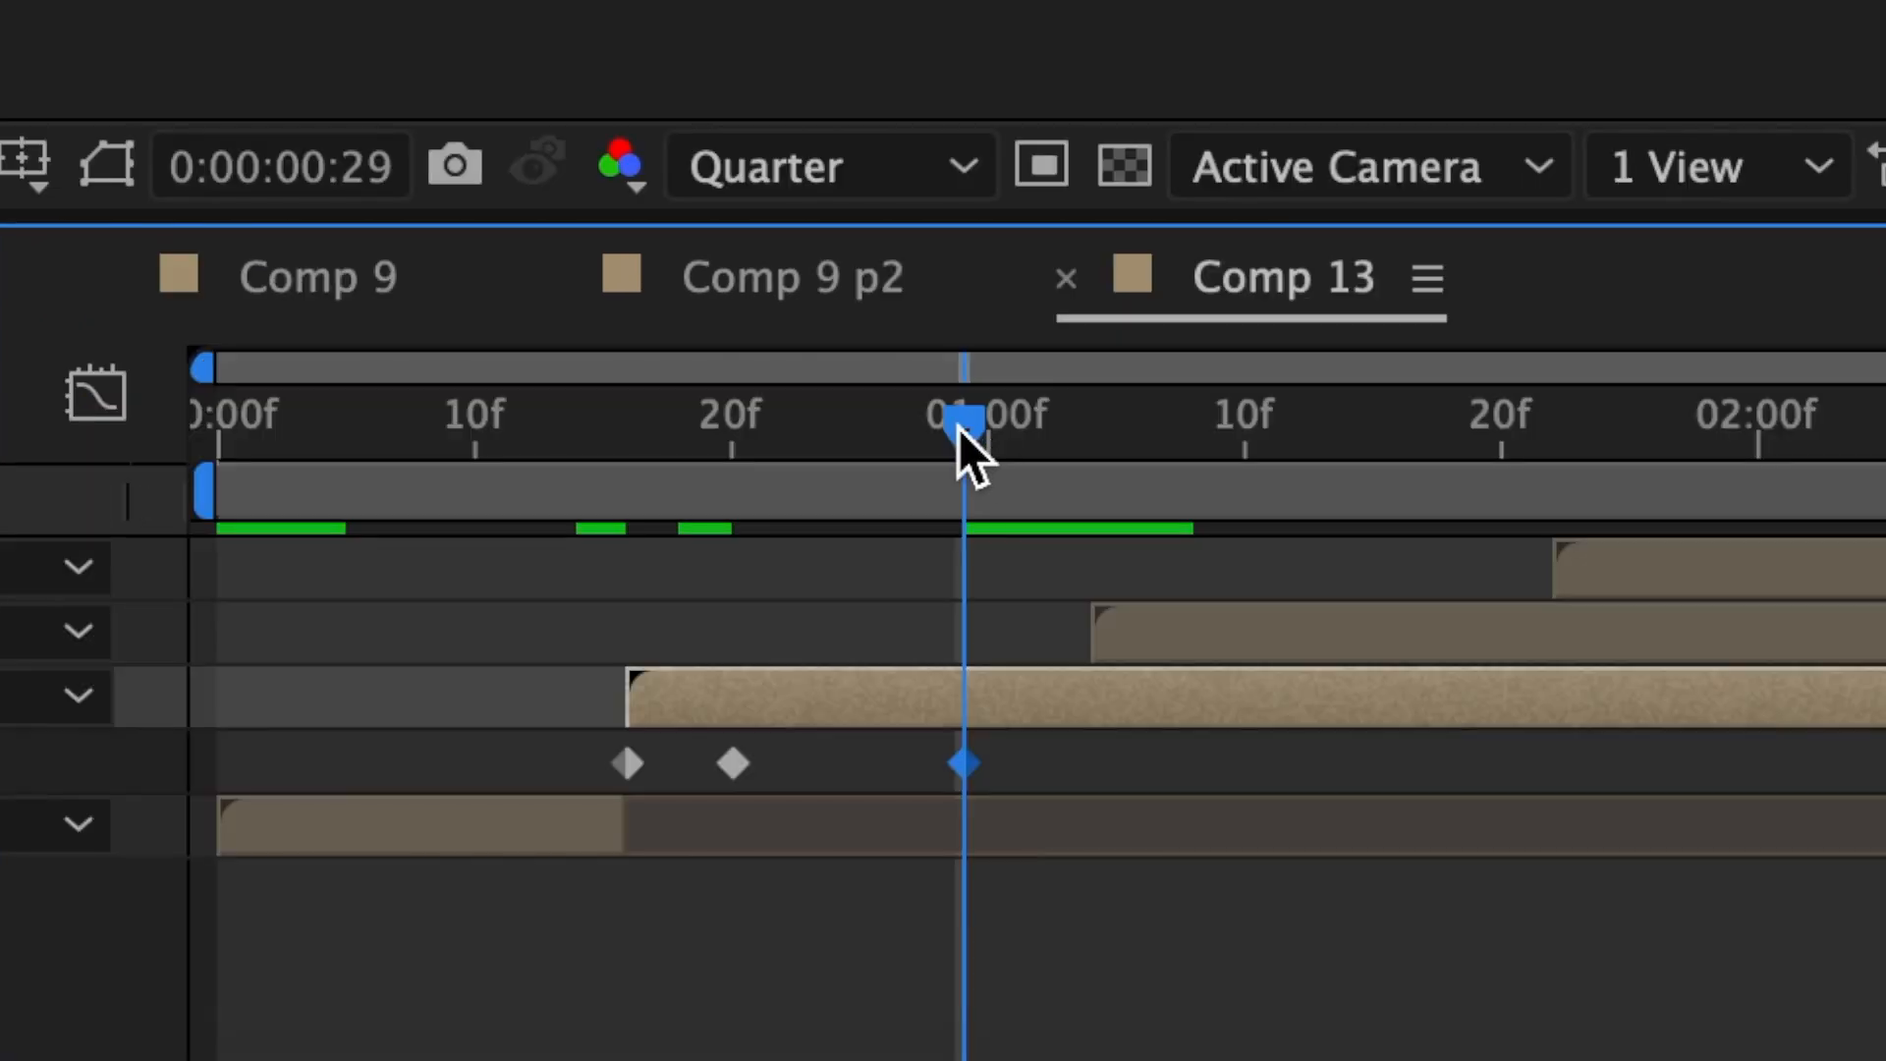
Step: Add Scale keyframes to 7a706fa... Comp 2 with the height at 105% at 0:00:01:08 and 100% at 0:00:01:16
{"action": "left_click_drag", "start_coordinate": [961, 439], "coordinate": [1198, 453]}
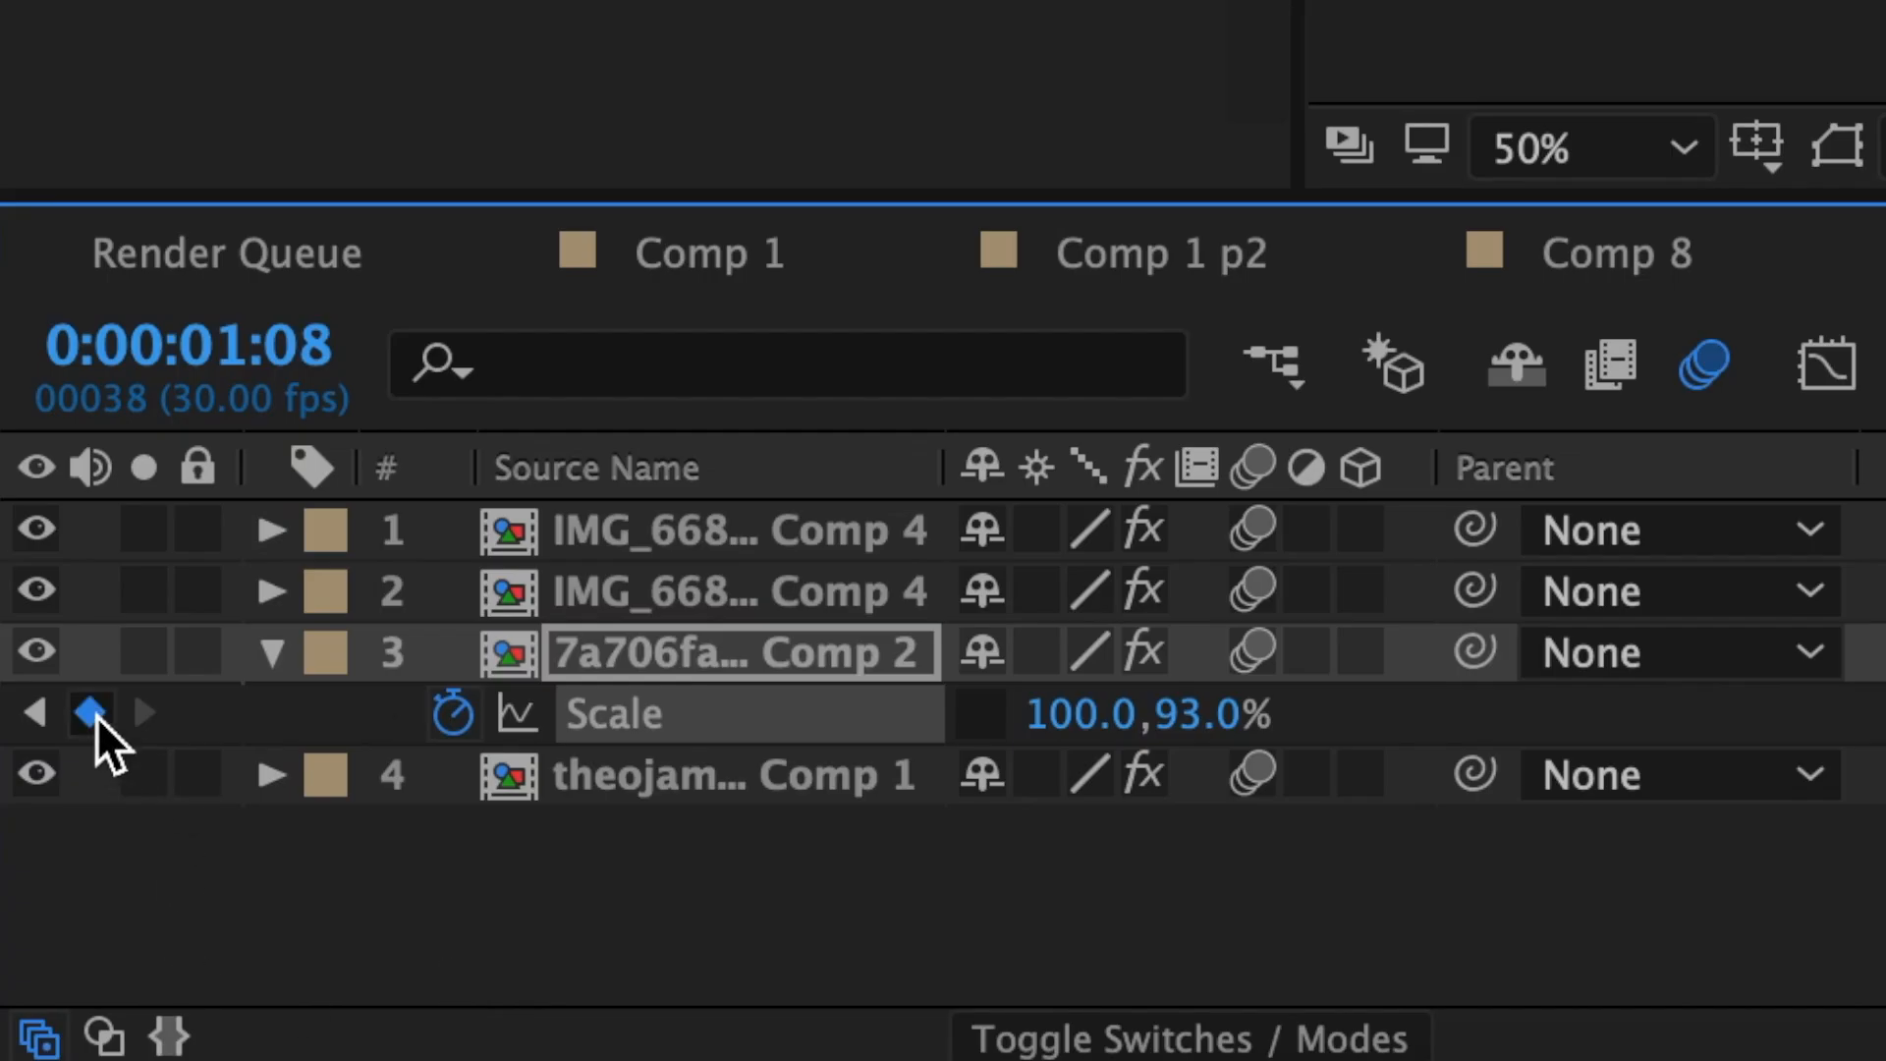
{"action": "left_click", "coordinate": [1187, 715]}
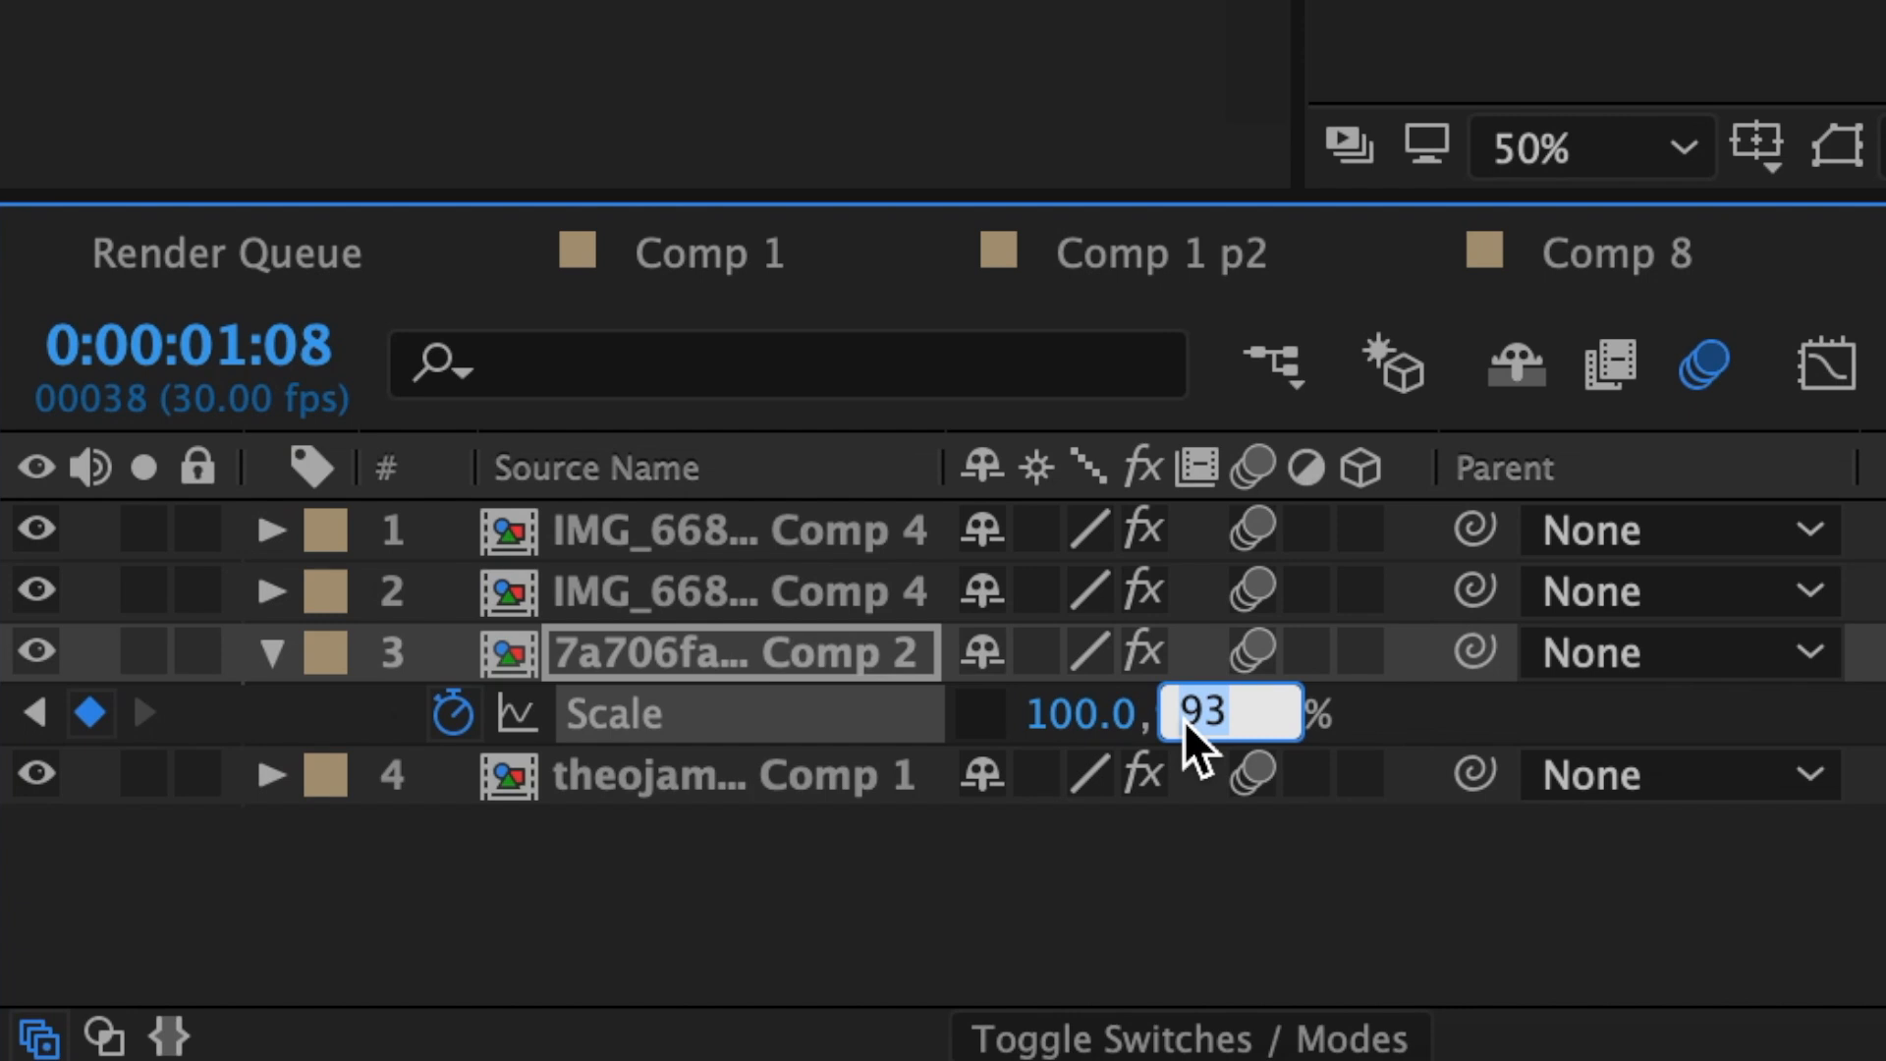
{"action": "type", "text": "10"}
{"action": "type", "text": "5"}
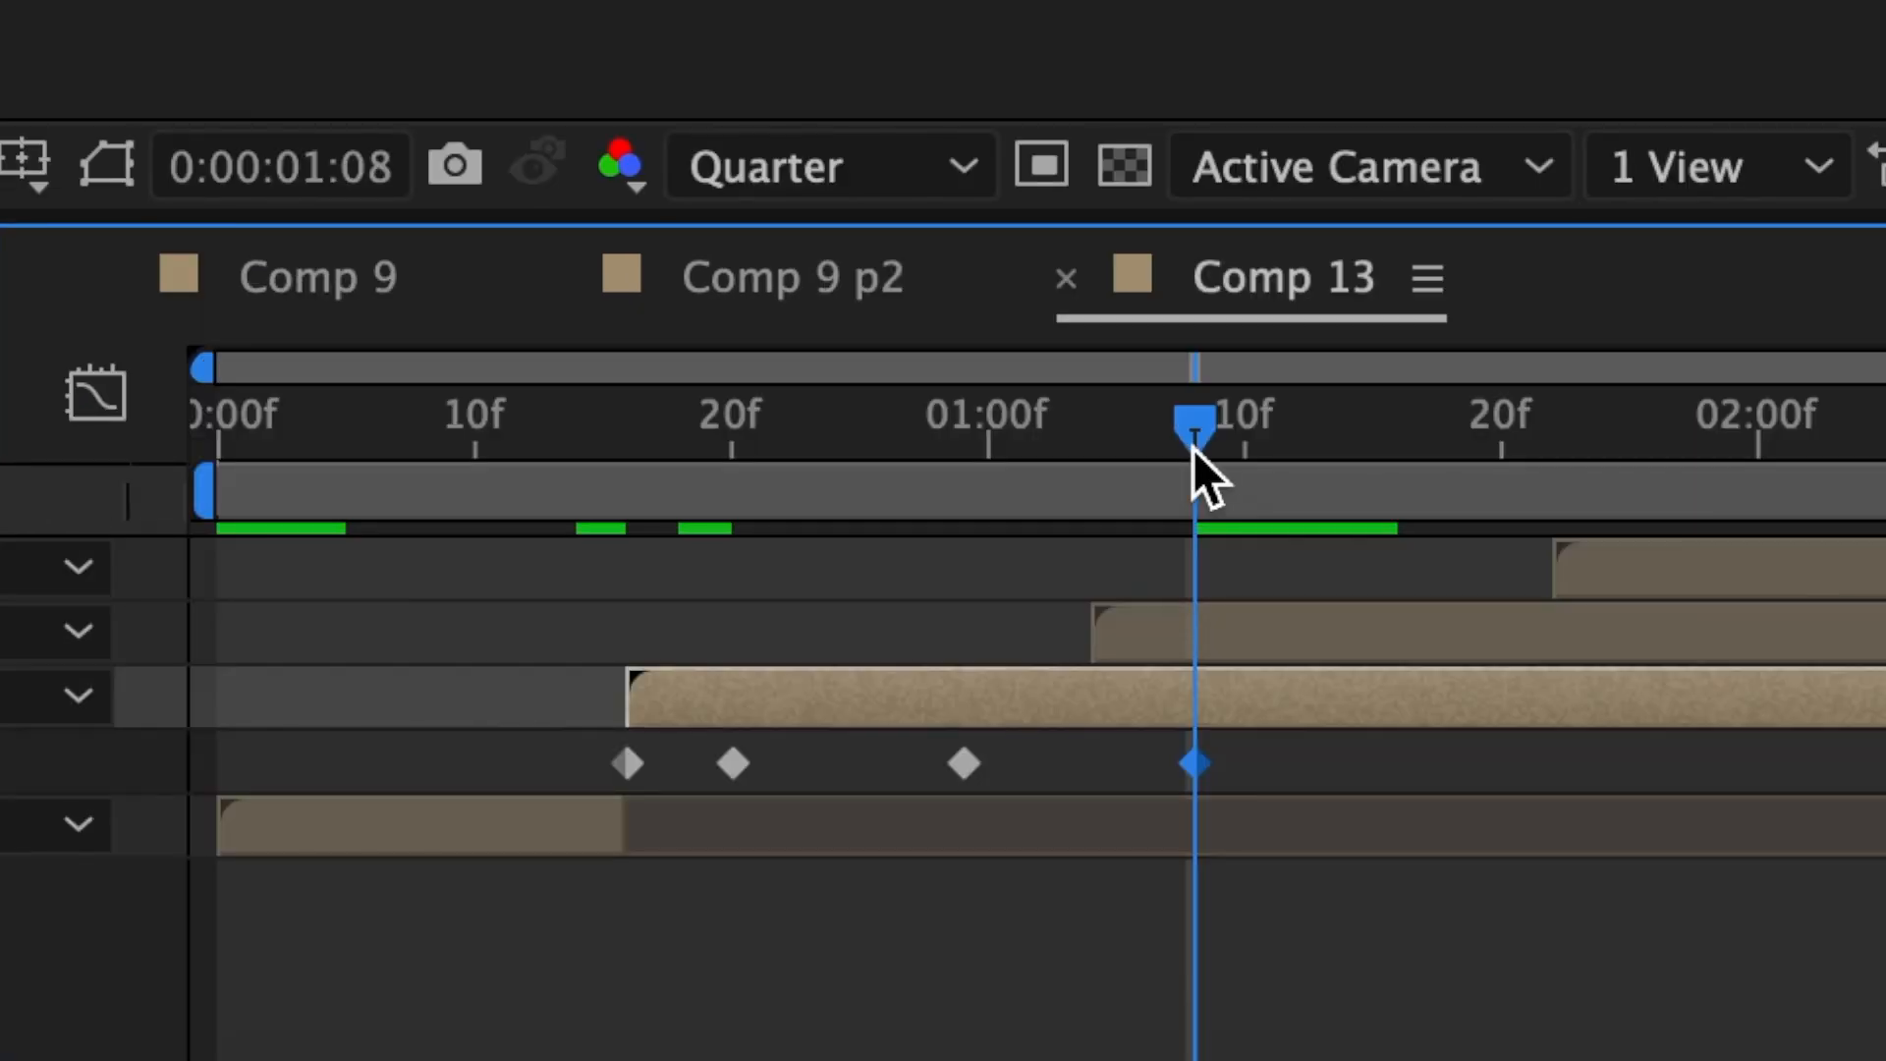
{"action": "left_click_drag", "start_coordinate": [1193, 449], "coordinate": [1399, 456]}
{"action": "left_click", "coordinate": [93, 715]}
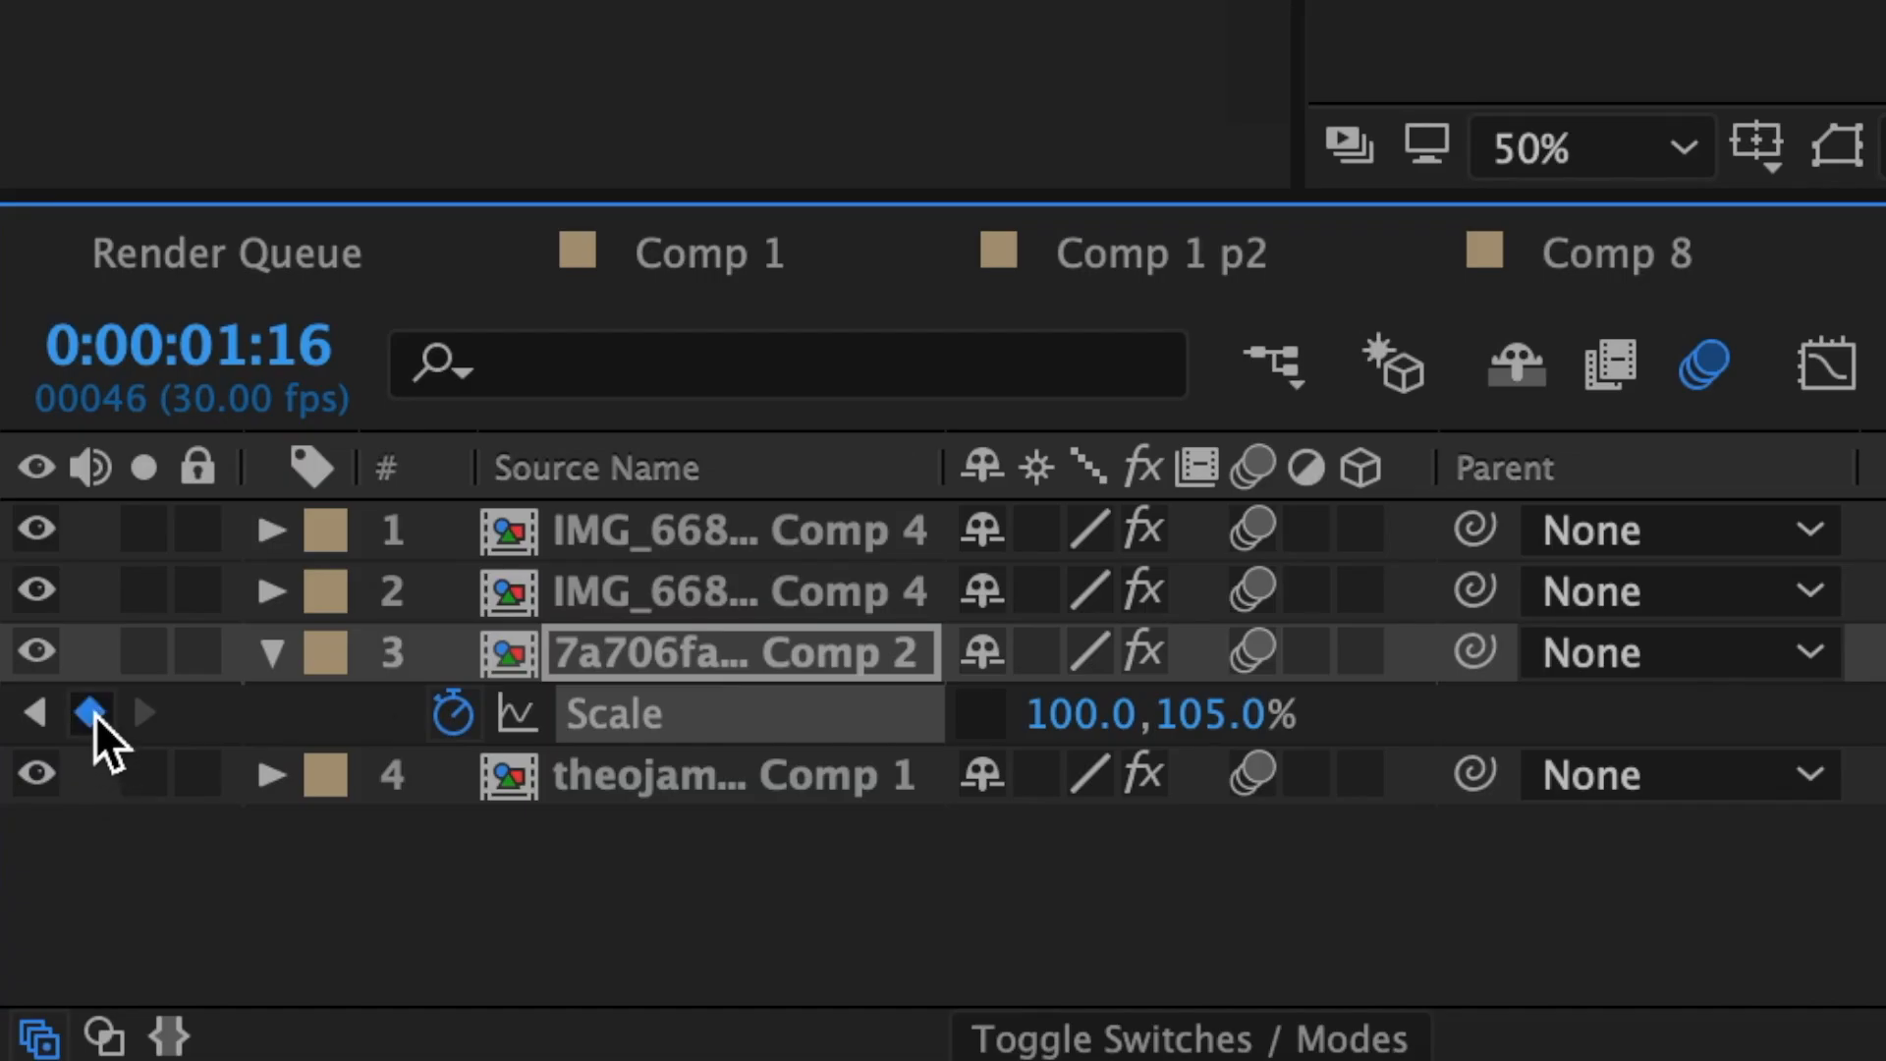
{"action": "left_click", "coordinate": [1214, 717]}
{"action": "type", "text": "1"}
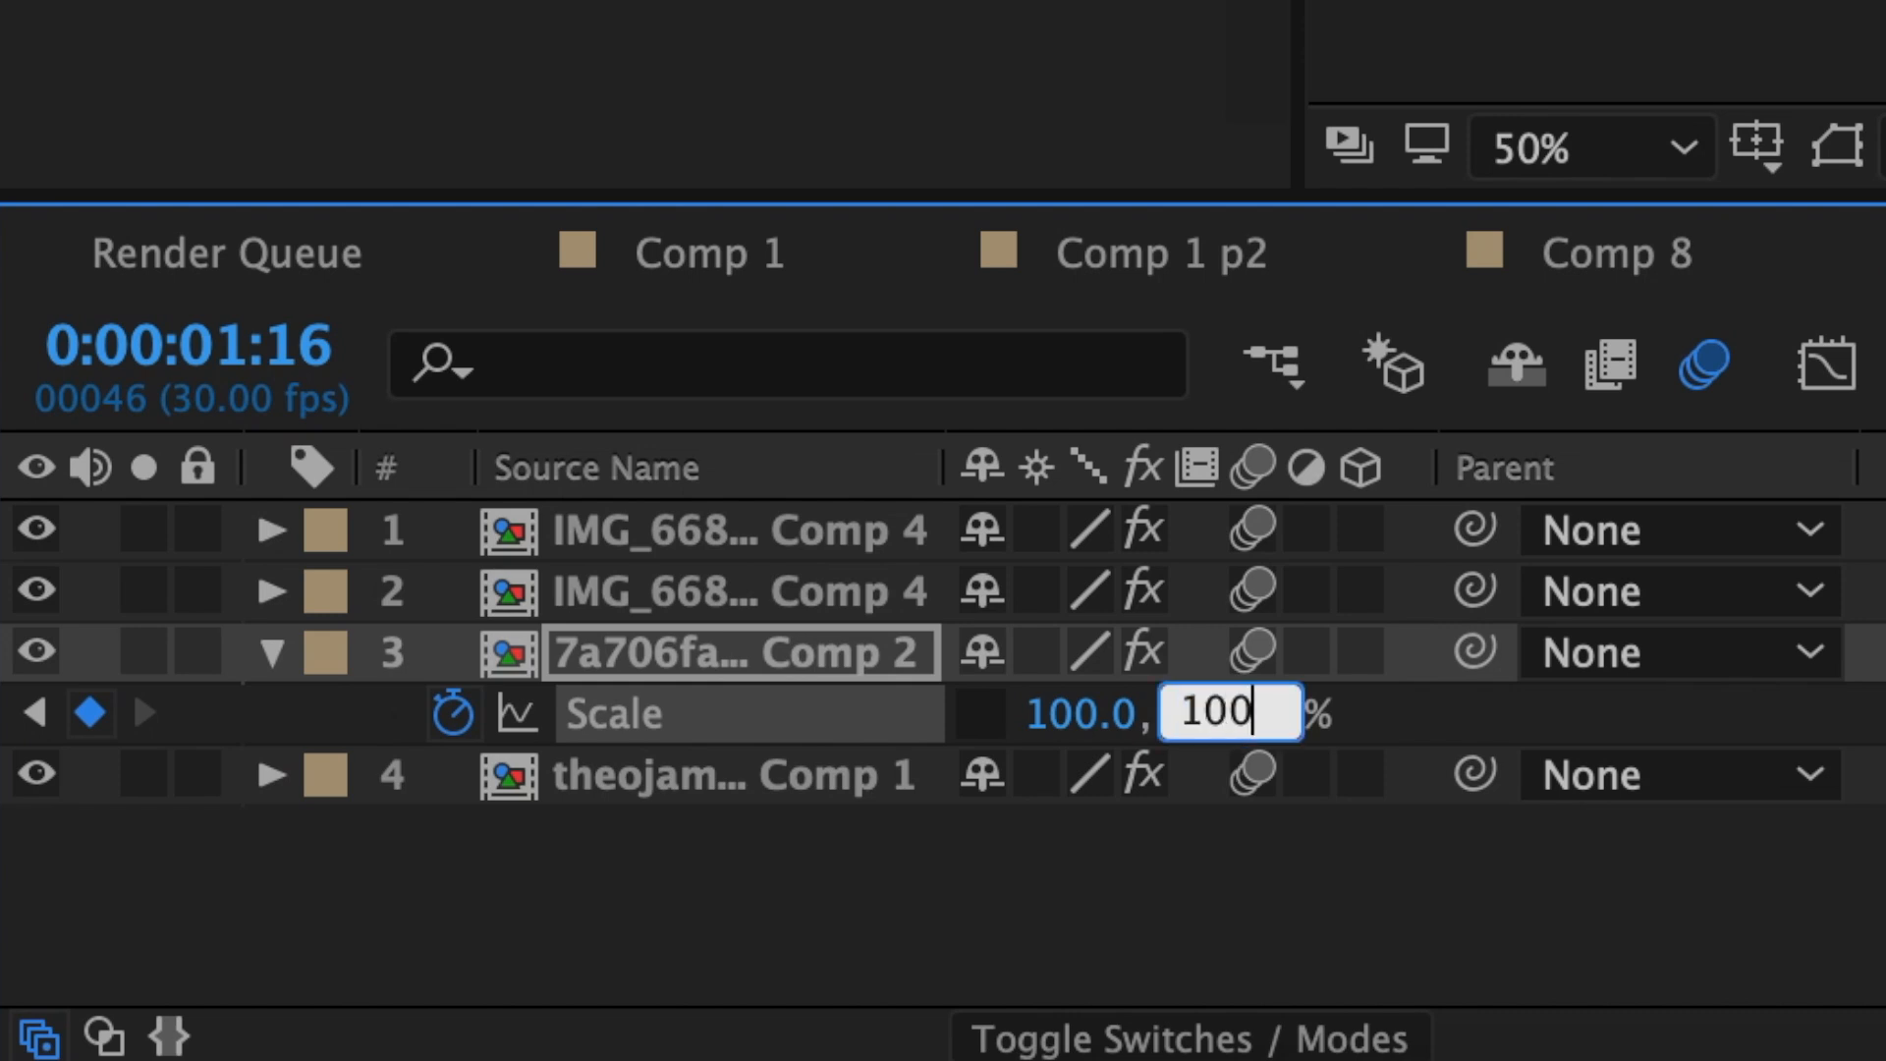
{"action": "key", "text": "Return"}
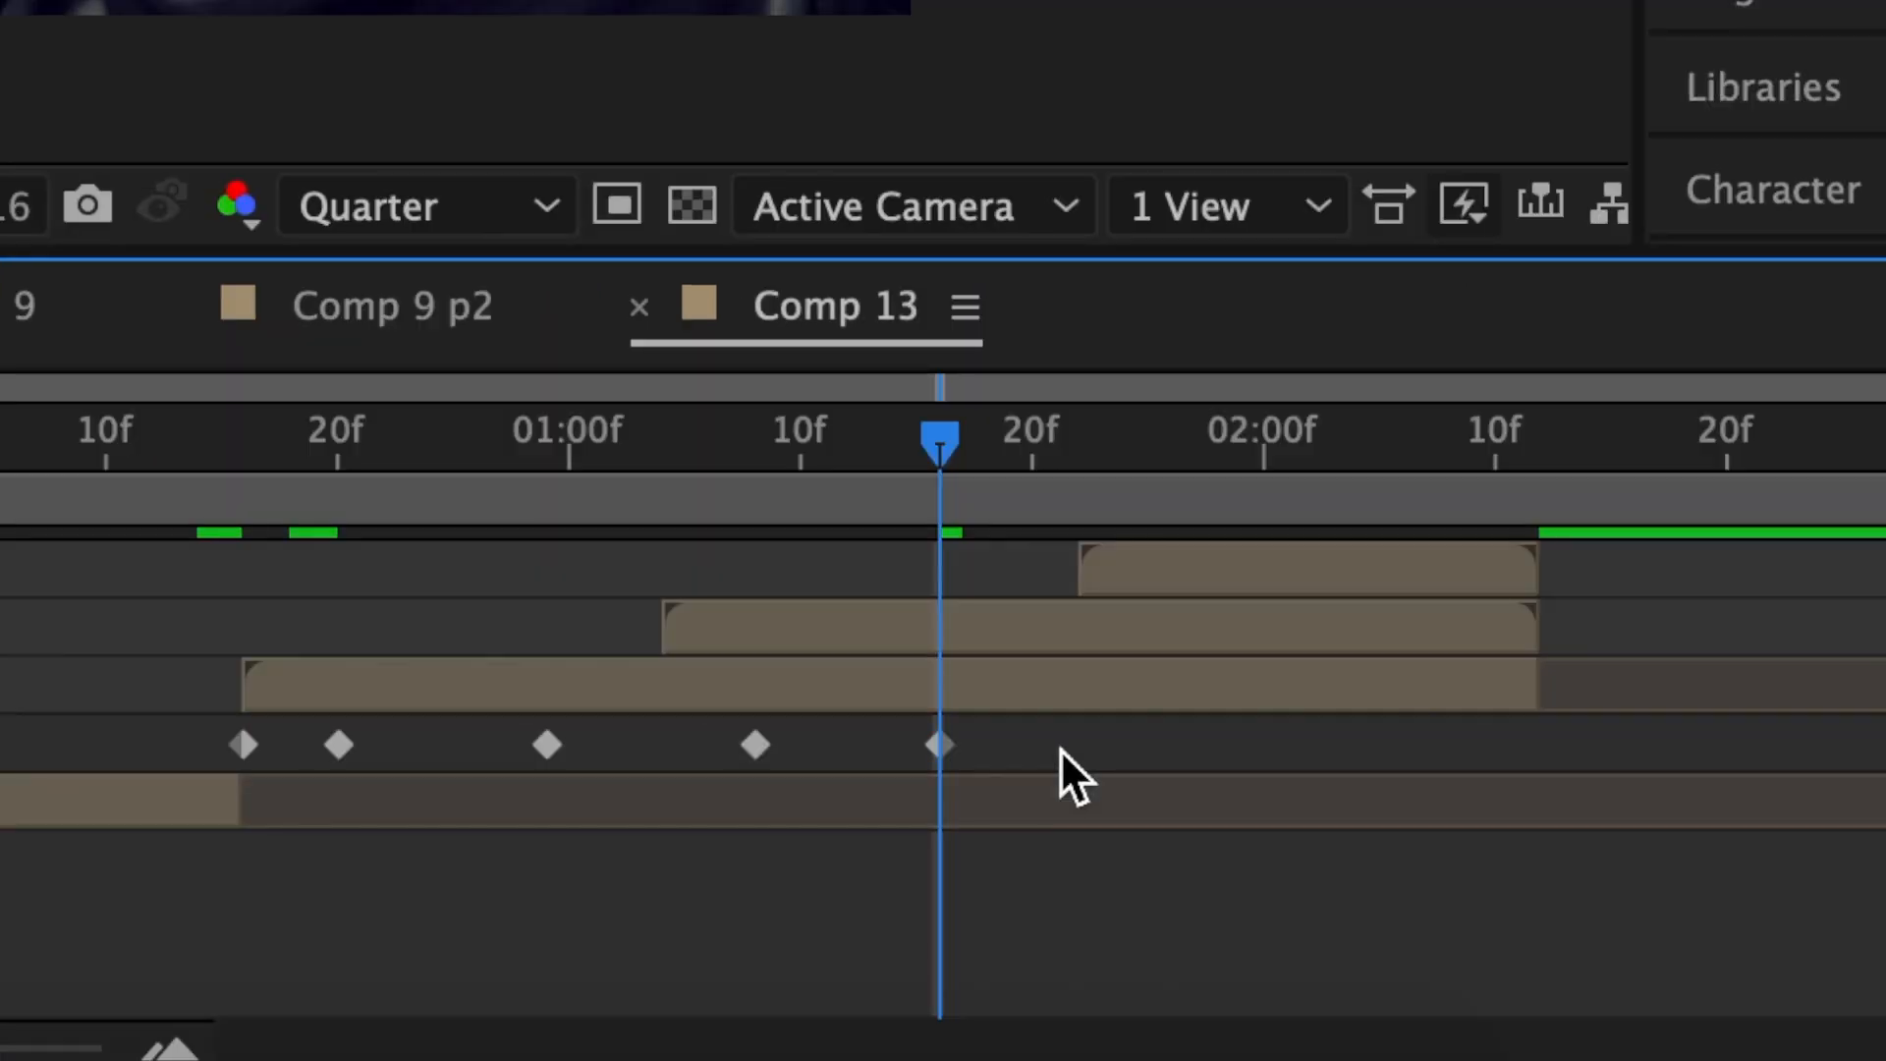
Step: Apply Easy Ease to all five Scale keyframes of 7a706fa... Comp 2
{"action": "left_click_drag", "start_coordinate": [1059, 747], "coordinate": [228, 742]}
{"action": "right_click", "coordinate": [264, 762]}
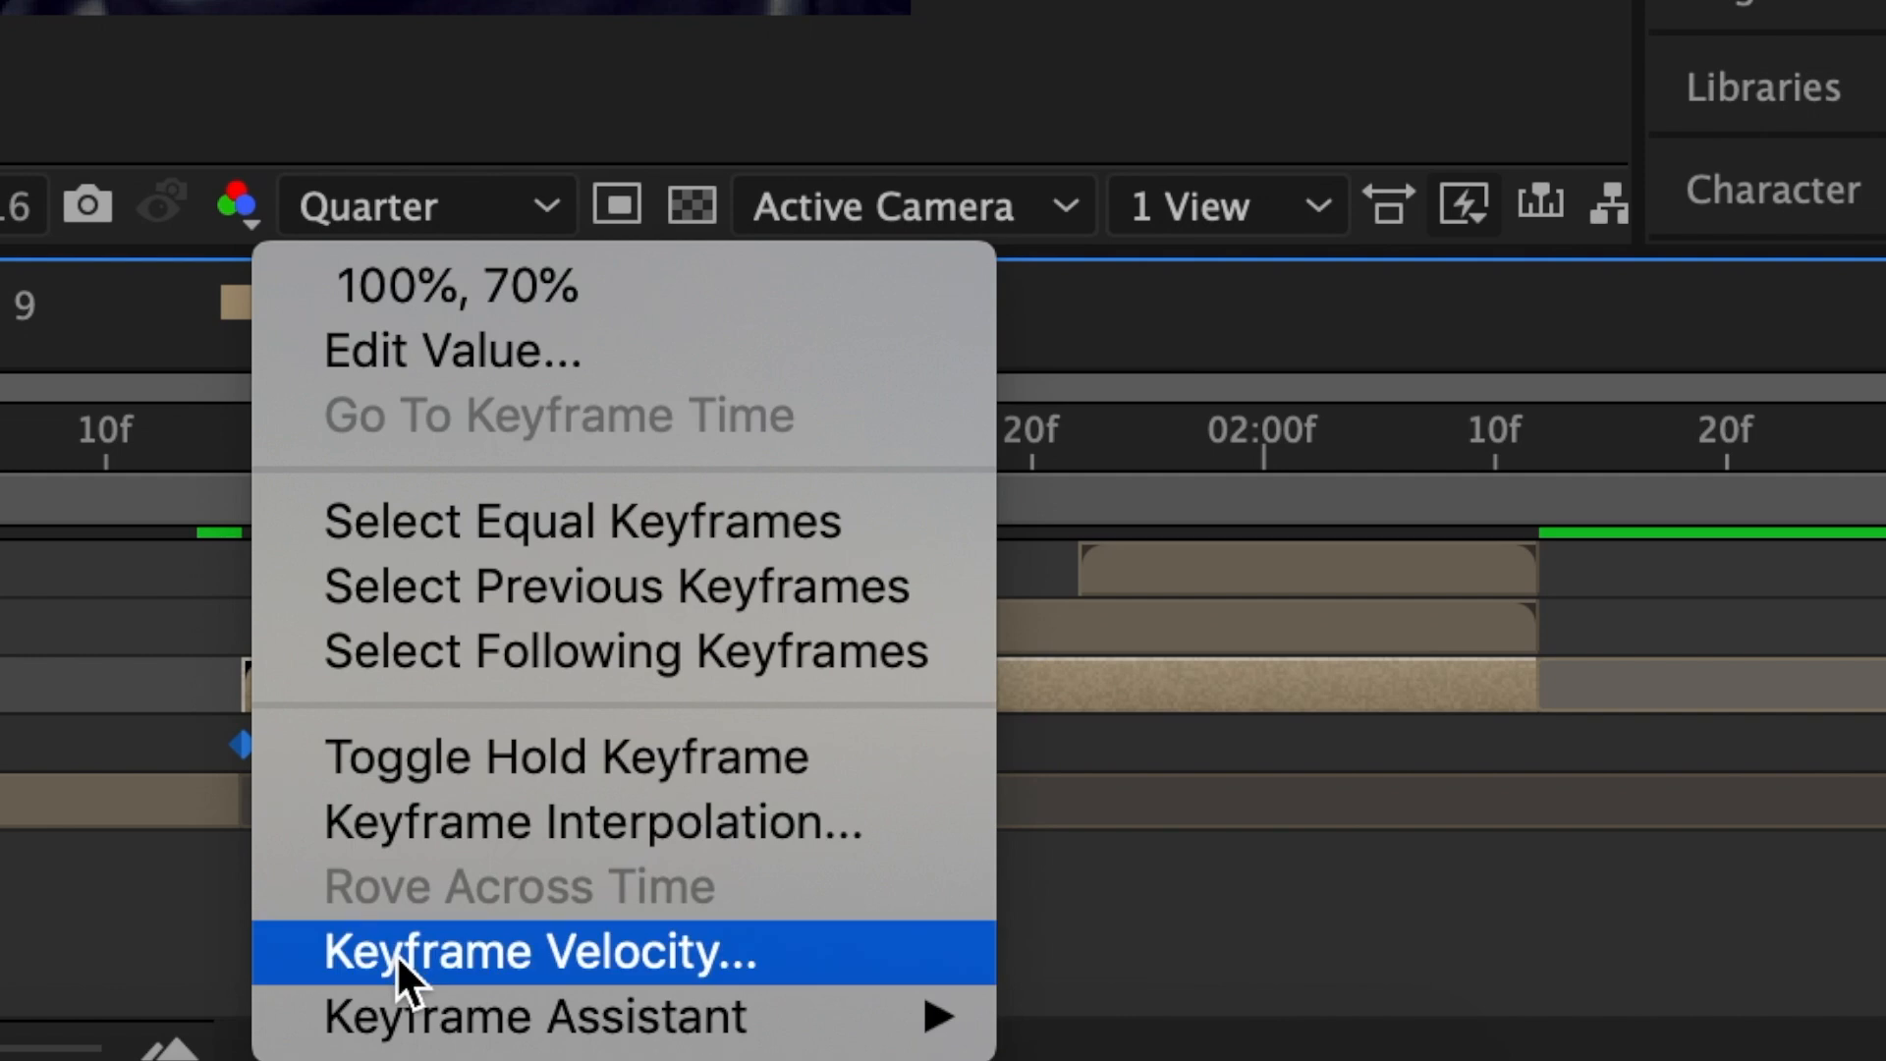
{"action": "mouse_move", "coordinate": [550, 1015]}
{"action": "left_click", "coordinate": [1246, 623]}
Step: Reshape the Scale speed graph of 7a706fa... Comp 2 so the speed peaks sharply right after the first keyframe and falls off toward the second
{"action": "left_click", "coordinate": [353, 407]}
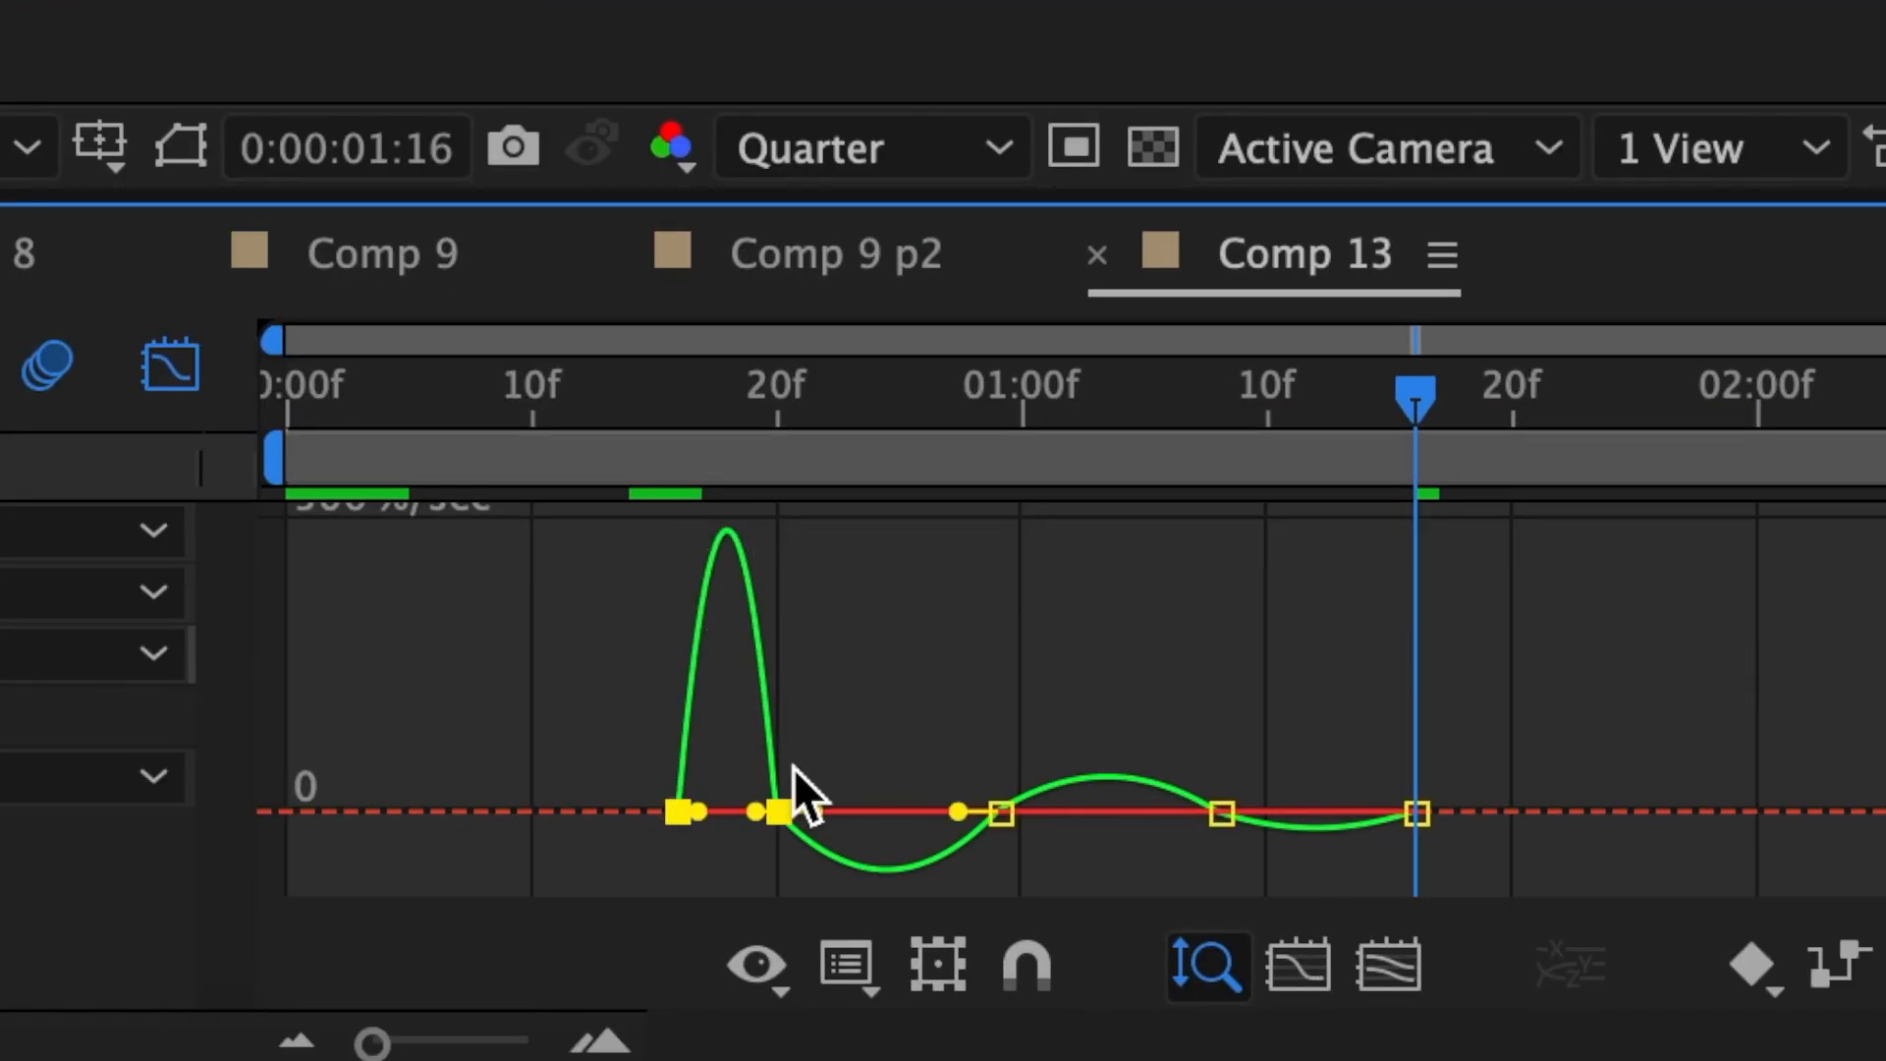
{"action": "left_click_drag", "start_coordinate": [698, 812], "coordinate": [676, 825]}
{"action": "left_click_drag", "start_coordinate": [756, 815], "coordinate": [723, 816]}
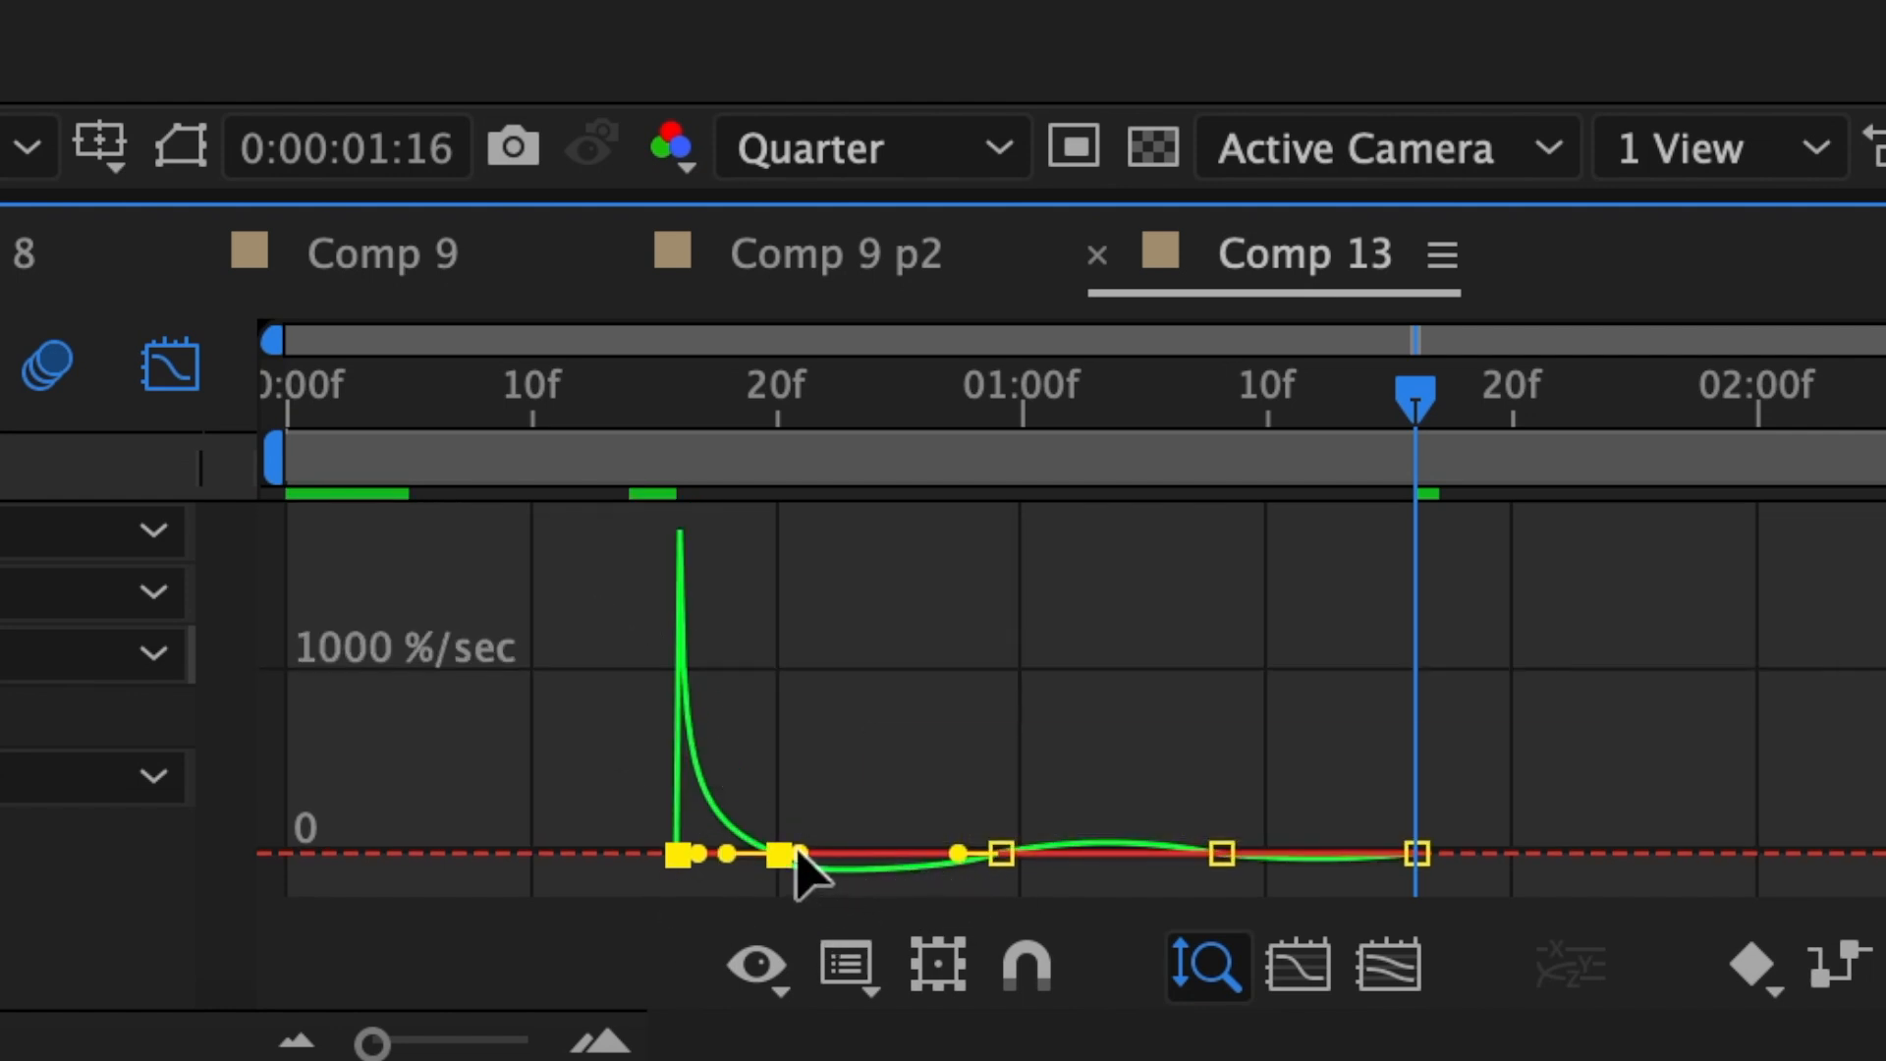
{"action": "left_click_drag", "start_coordinate": [798, 851], "coordinate": [816, 849]}
{"action": "left_click", "coordinate": [655, 821]}
{"action": "left_click", "coordinate": [676, 845]}
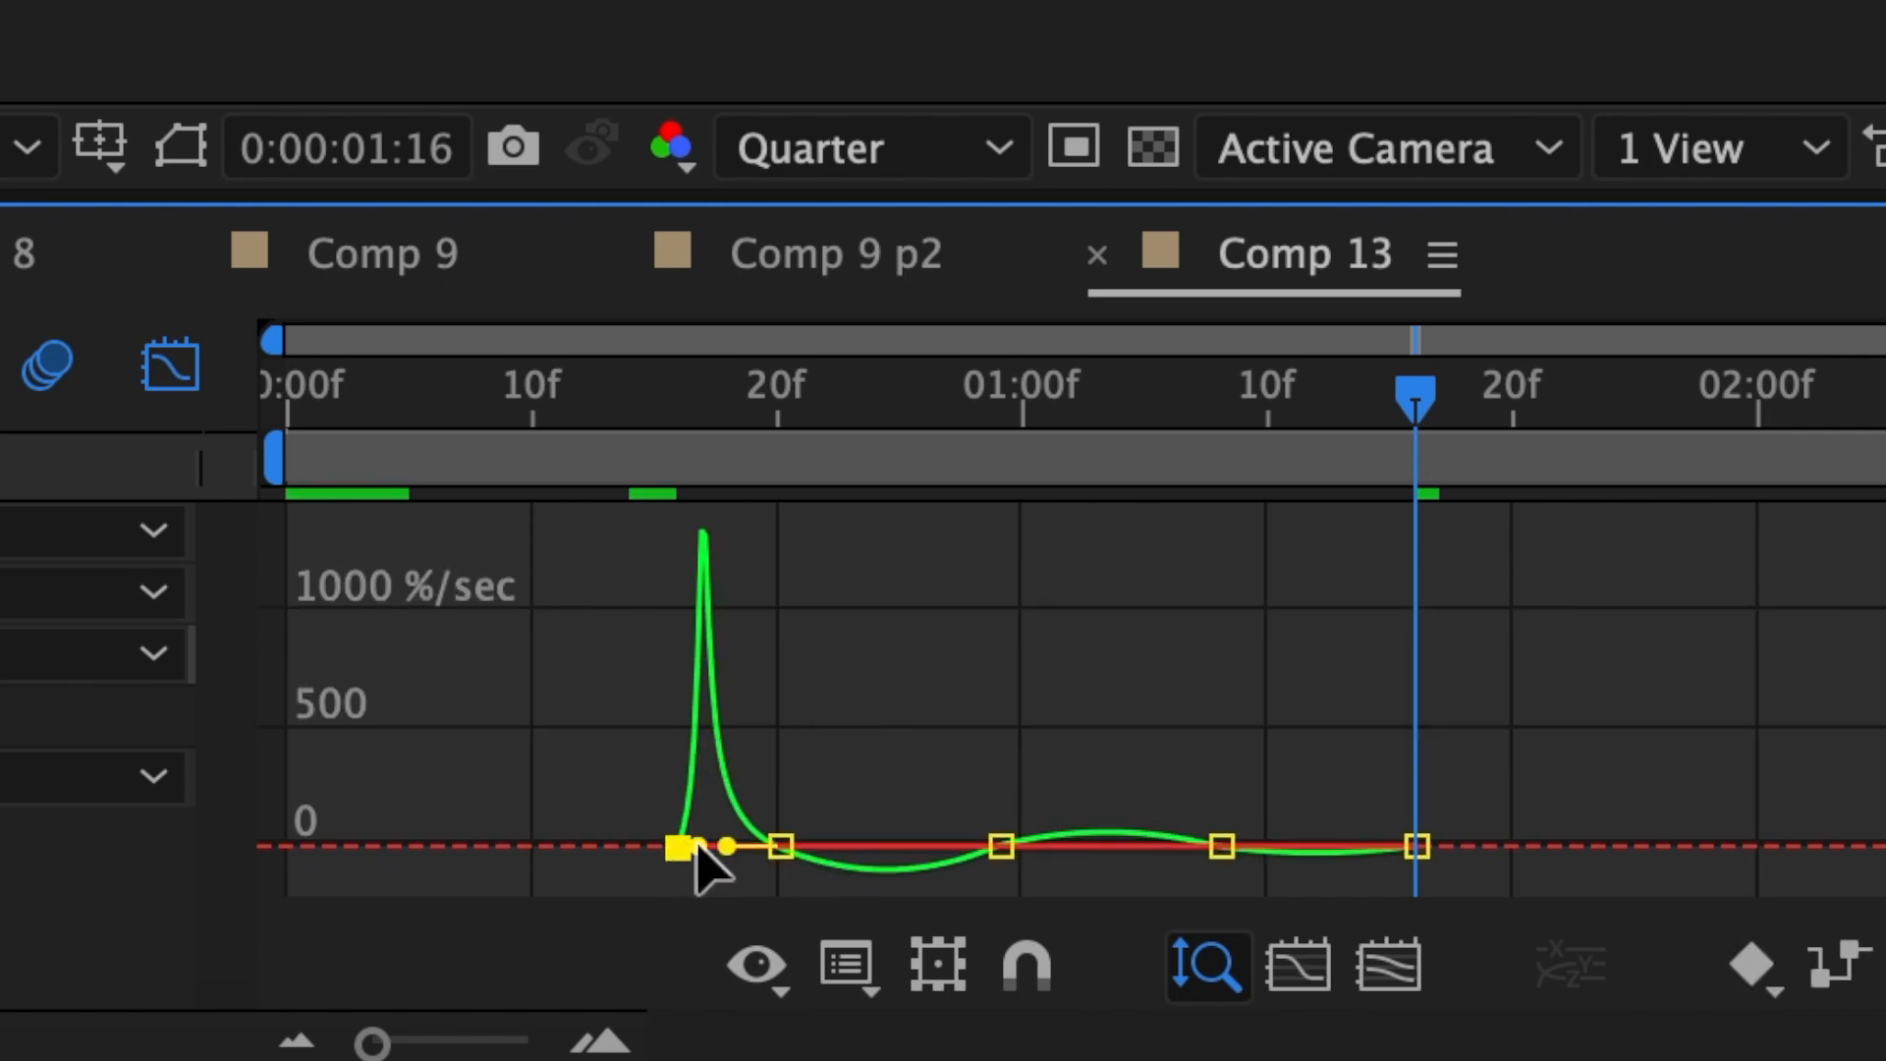
{"action": "left_click_drag", "start_coordinate": [697, 846], "coordinate": [668, 844]}
{"action": "left_click", "coordinate": [910, 576]}
{"action": "scroll", "coordinate": [910, 575], "scroll_direction": "up", "scroll_amount": 2}
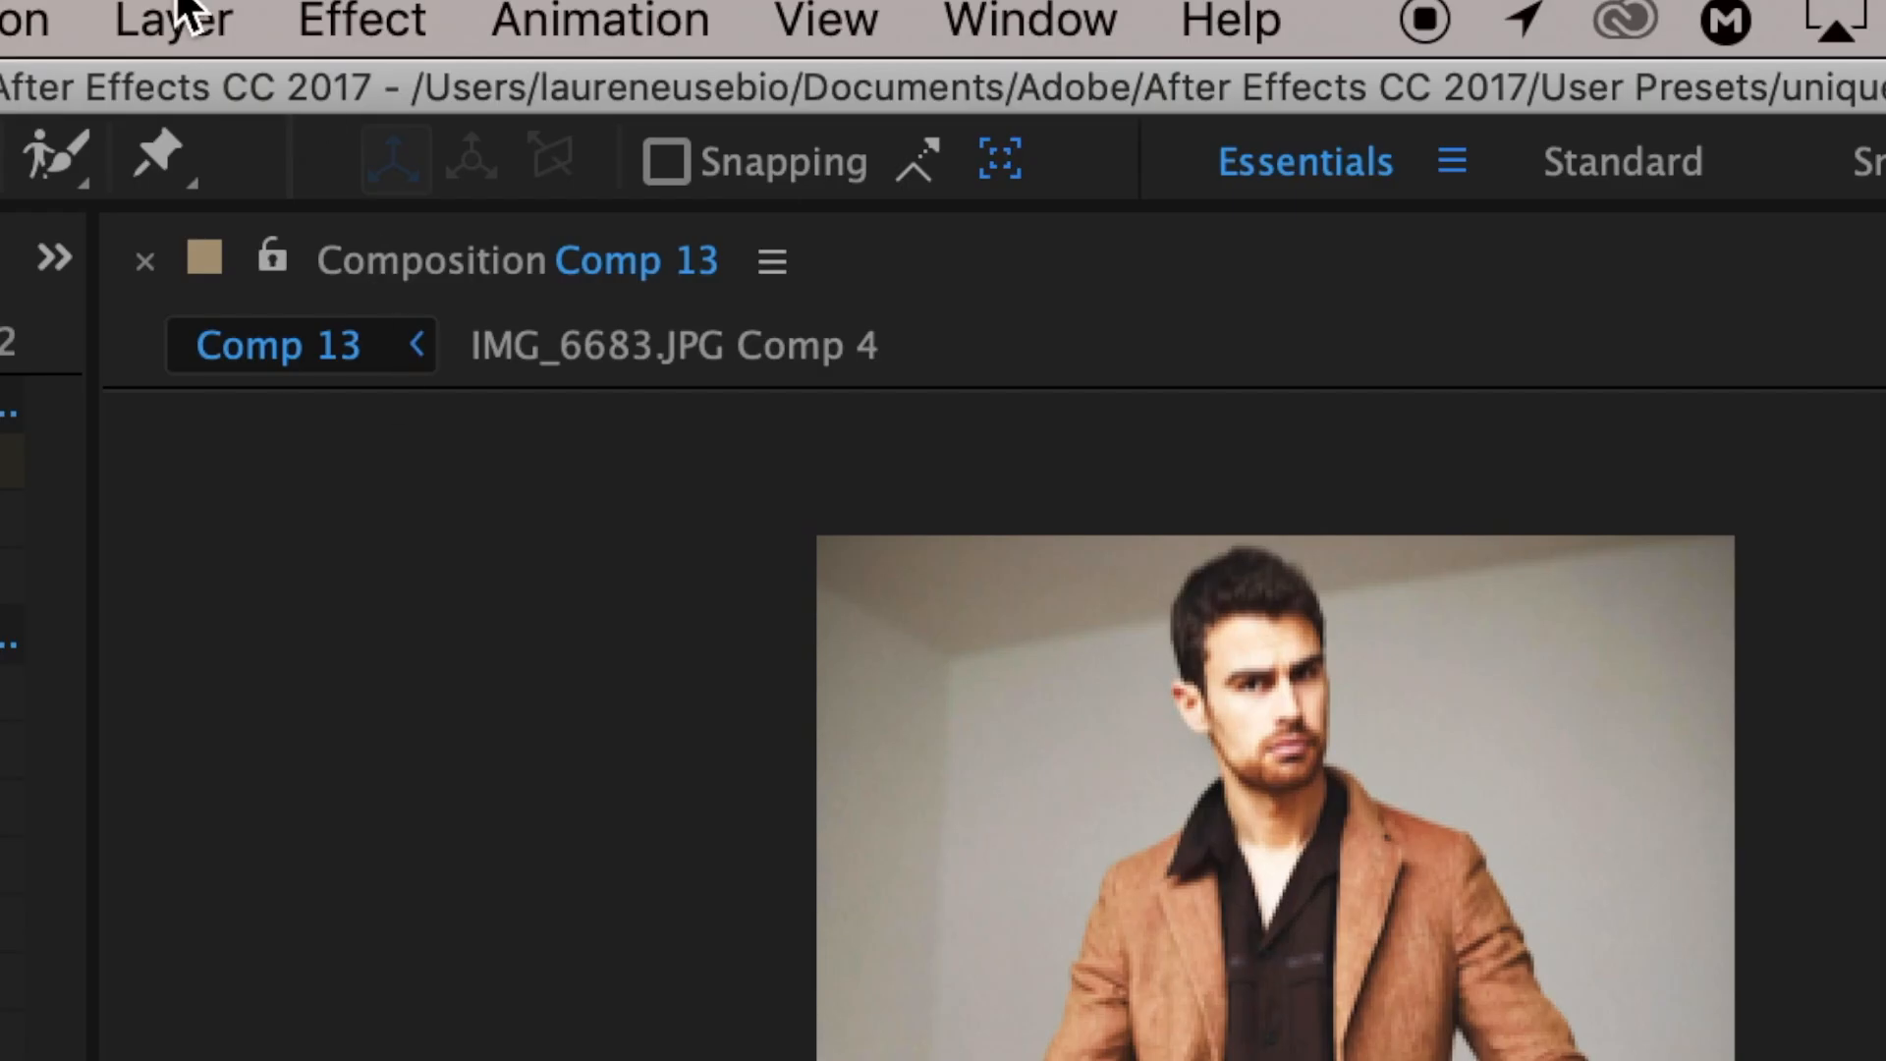
Step: Create an adjustment layer above 7a706fa... Comp 2 and apply the Sapphire S_Shake effect to it
{"action": "left_click", "coordinate": [177, 17]}
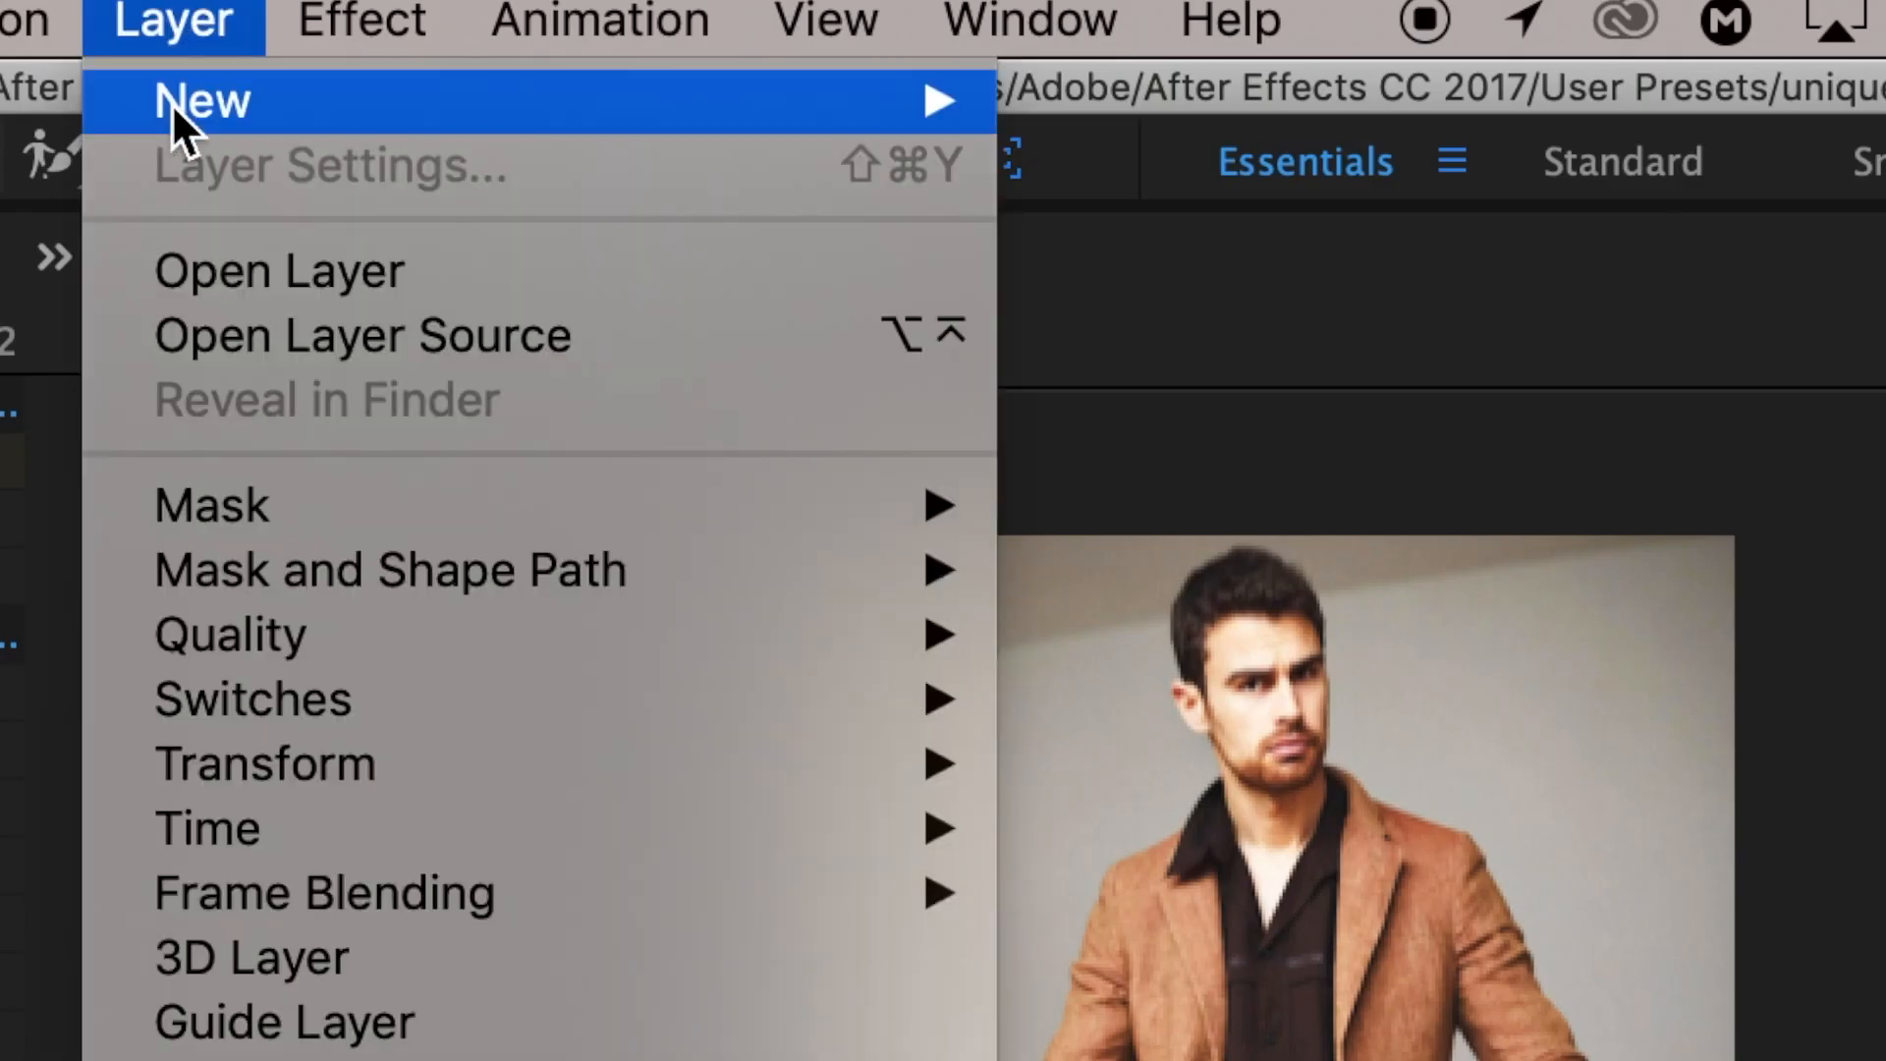
{"action": "mouse_move", "coordinate": [177, 102]}
{"action": "left_click", "coordinate": [1334, 503]}
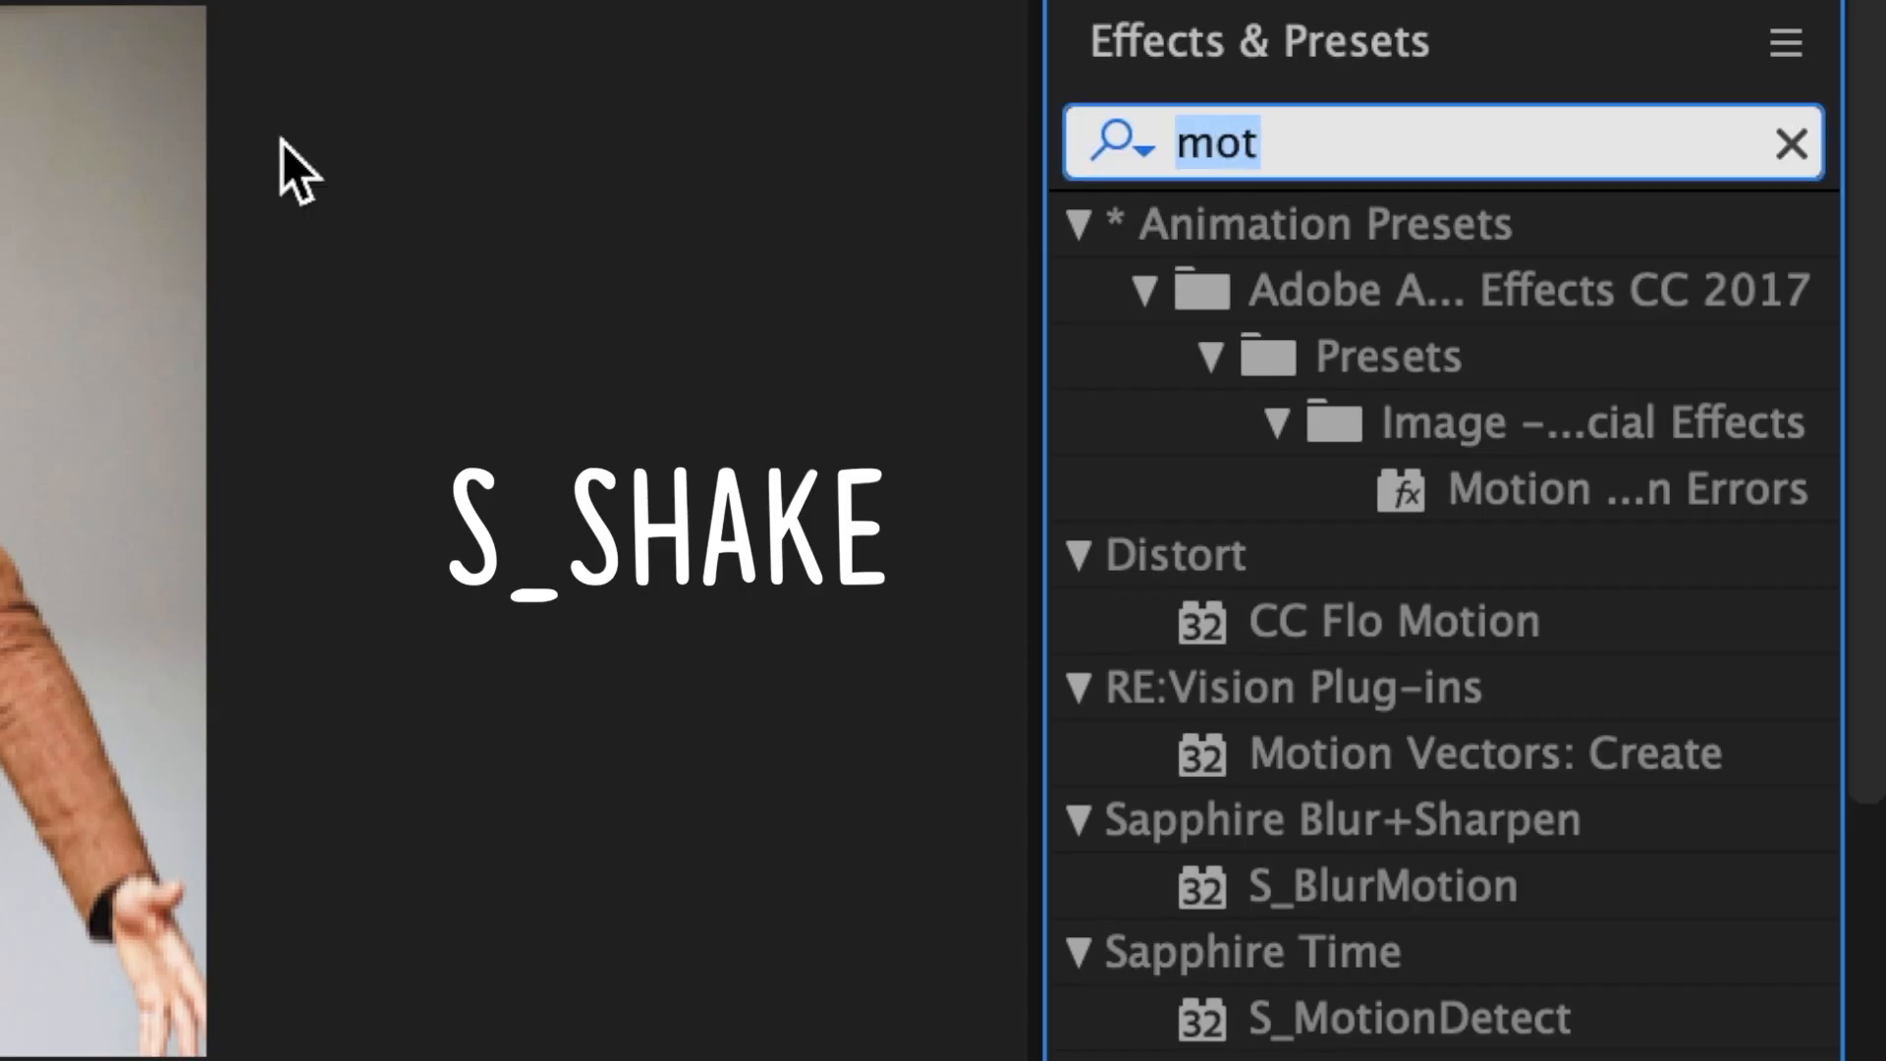
{"action": "type", "text": "s_sh"}
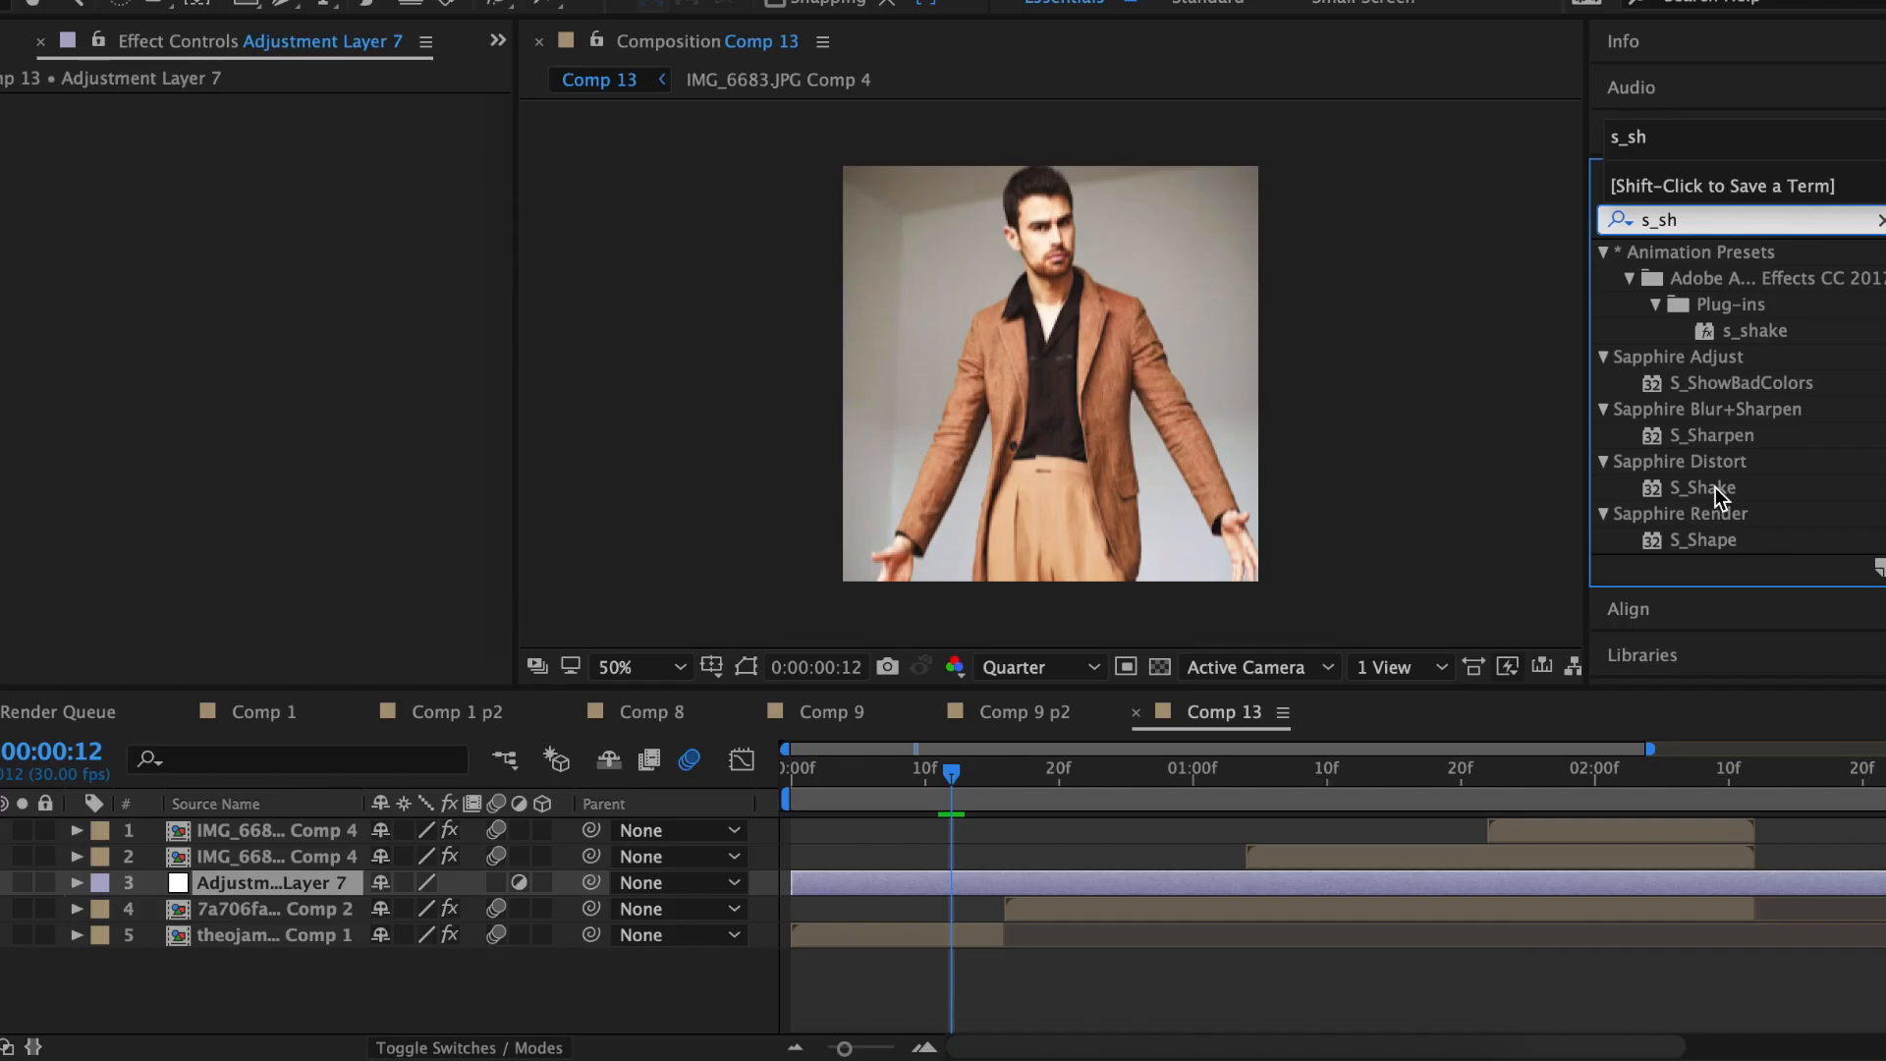
{"action": "left_click_drag", "start_coordinate": [1715, 487], "coordinate": [1024, 888]}
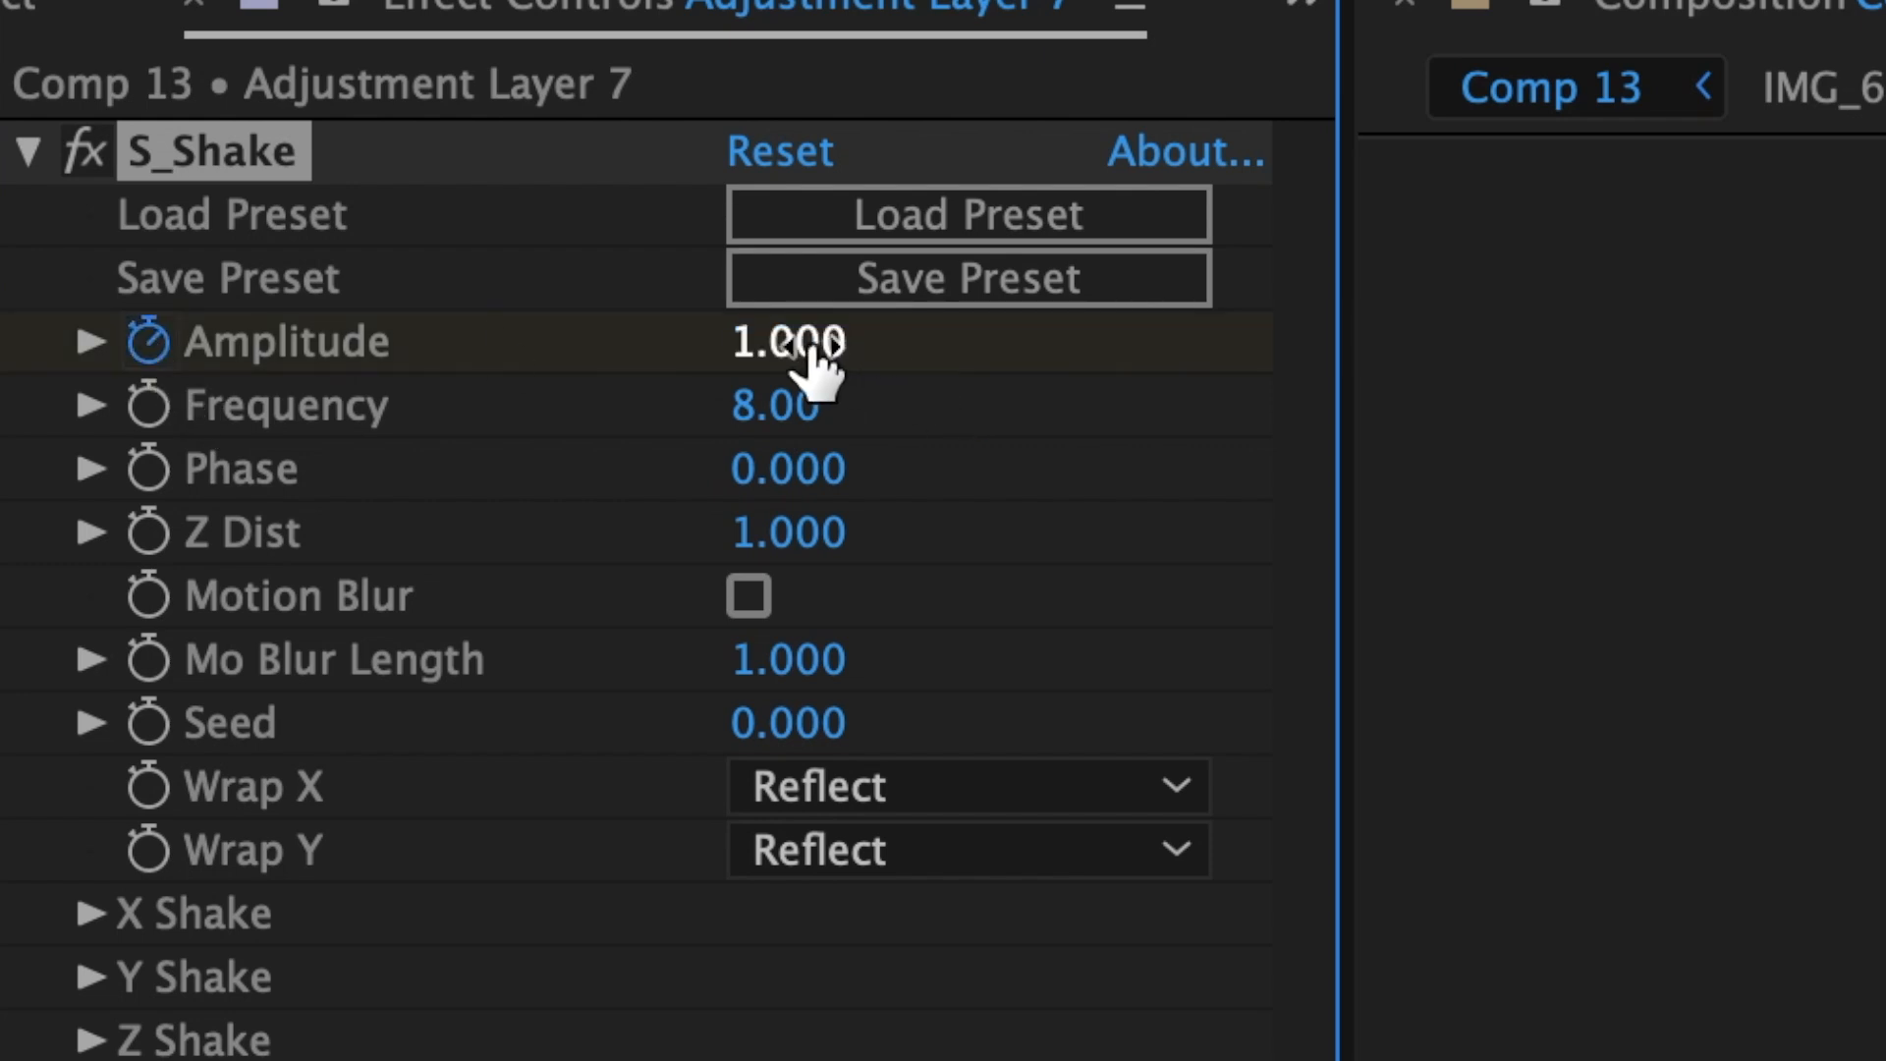
Step: Keyframe the S_Shake Amplitude on the adjustment layer from 0 up to 3 and back to 0 across the transition
{"action": "type", "text": "0"}
{"action": "key", "text": "Return"}
{"action": "left_click_drag", "start_coordinate": [834, 409], "coordinate": [958, 433]}
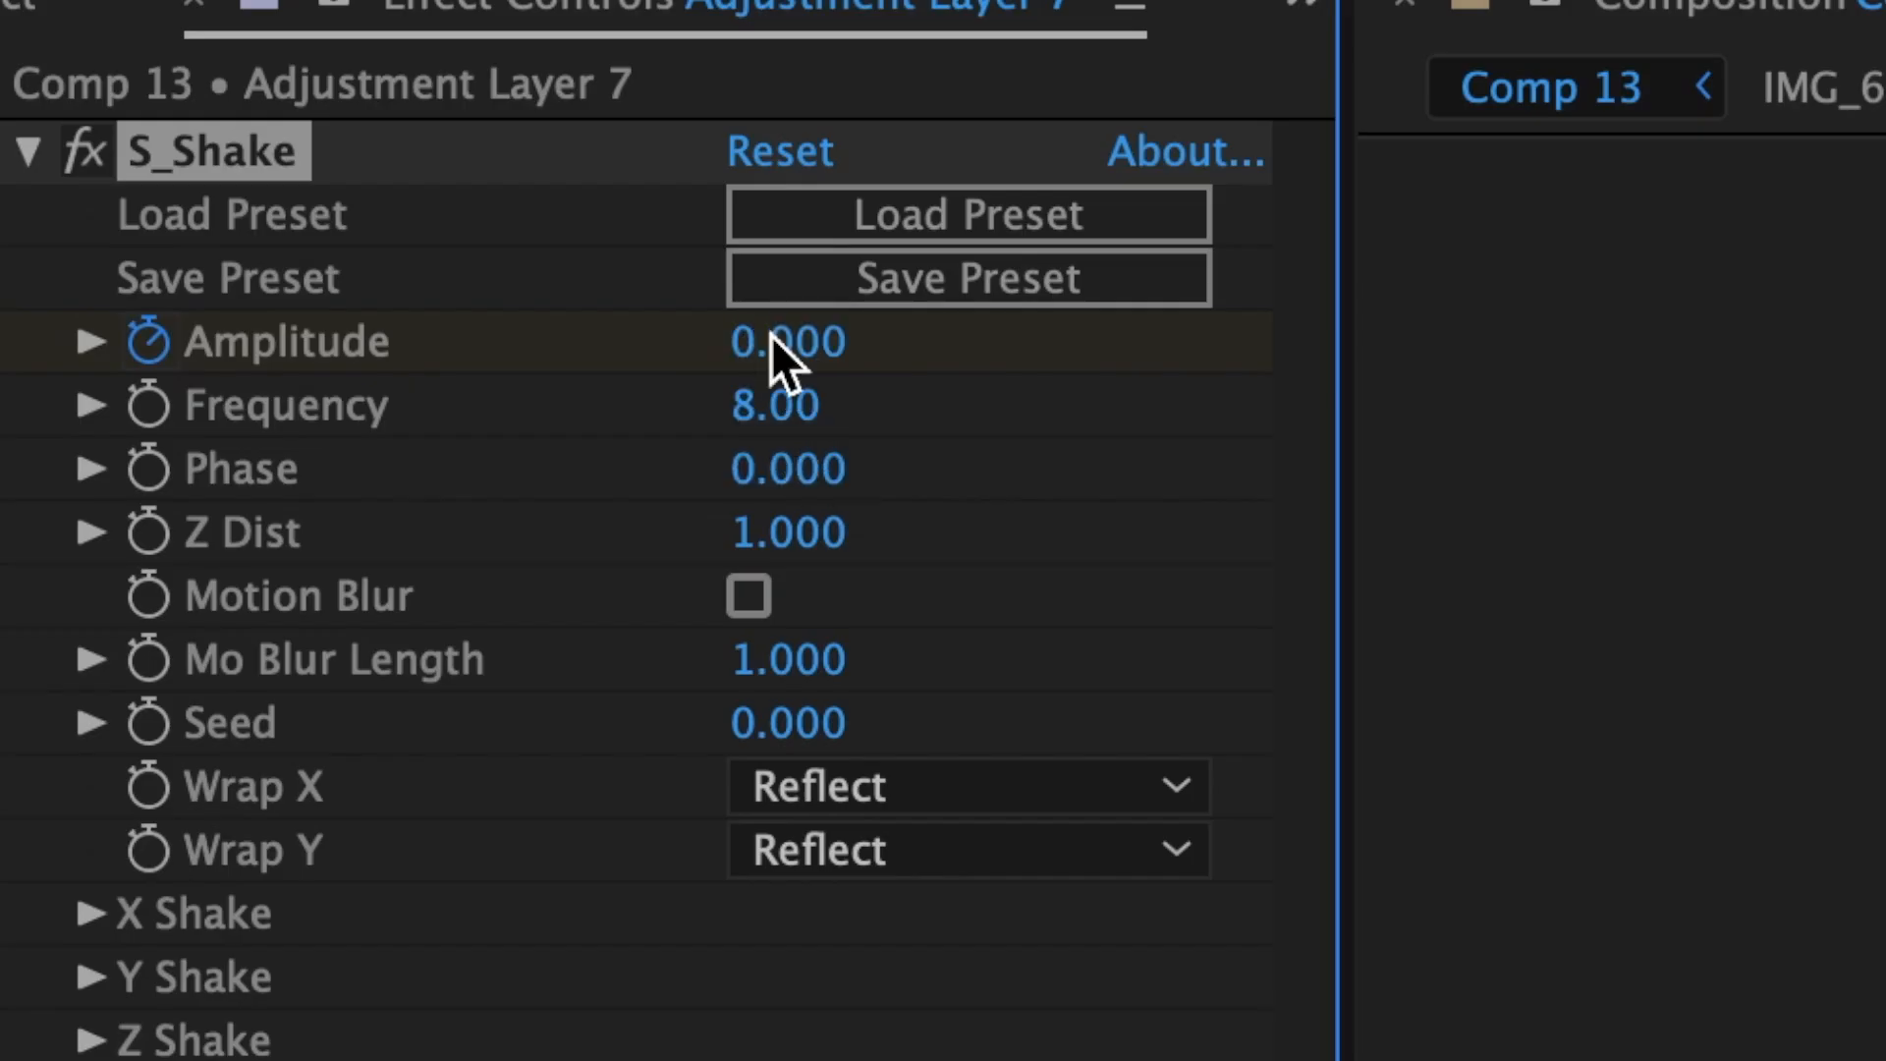
{"action": "left_click", "coordinate": [770, 340]}
{"action": "type", "text": "3"}
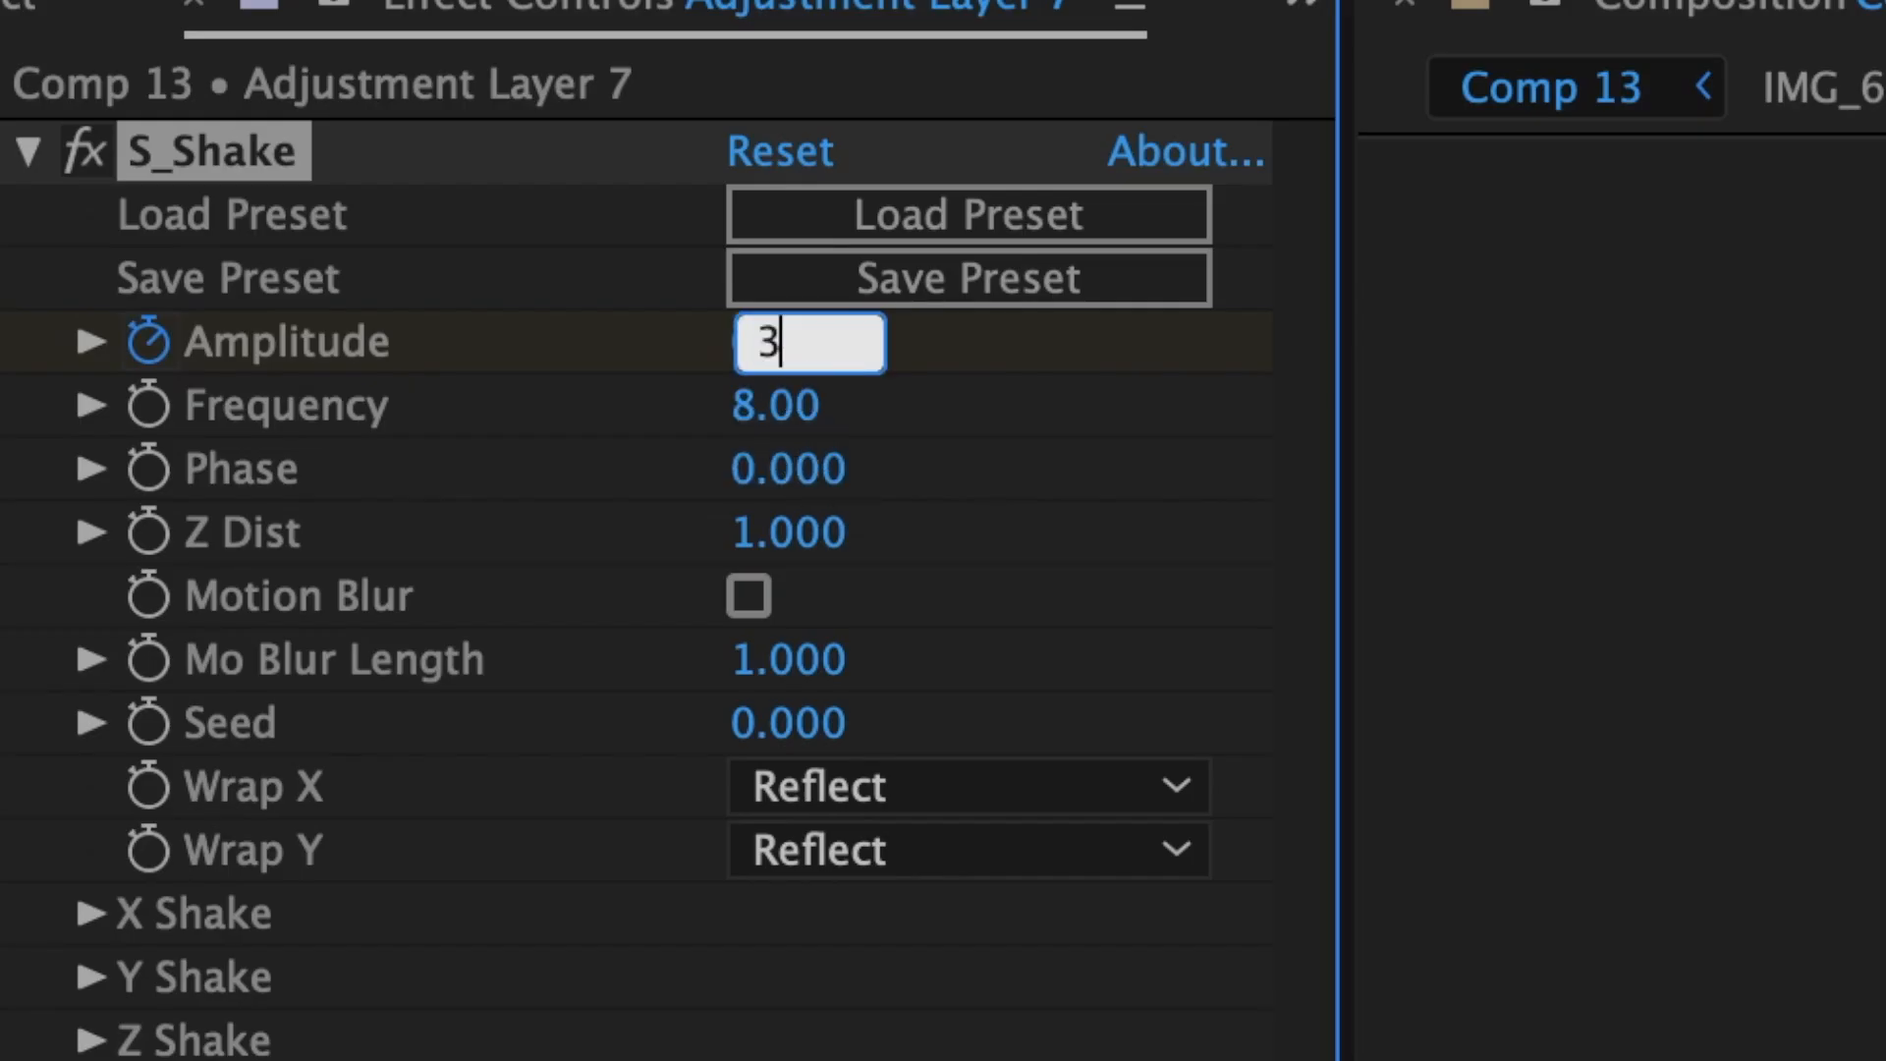
{"action": "key", "text": "Return"}
{"action": "left_click_drag", "start_coordinate": [976, 468], "coordinate": [1145, 446]}
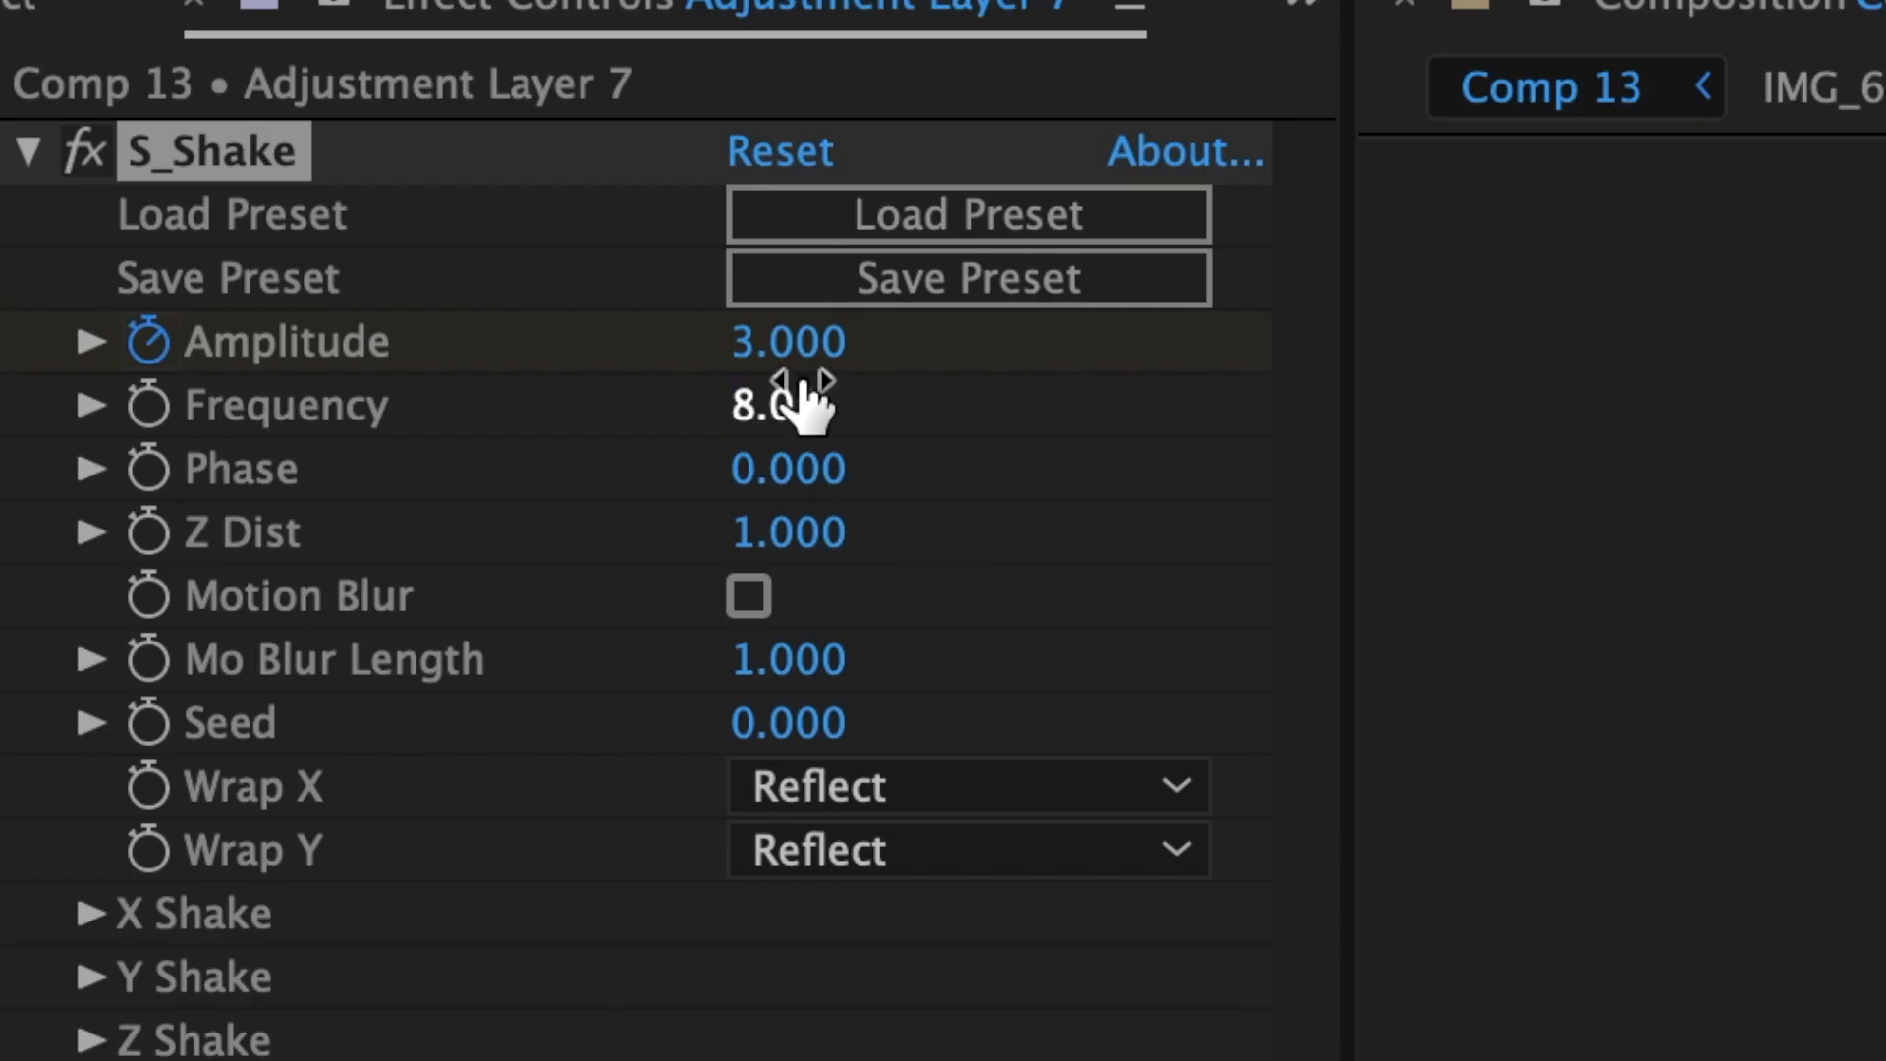
{"action": "left_click", "coordinate": [798, 344]}
{"action": "type", "text": "0"}
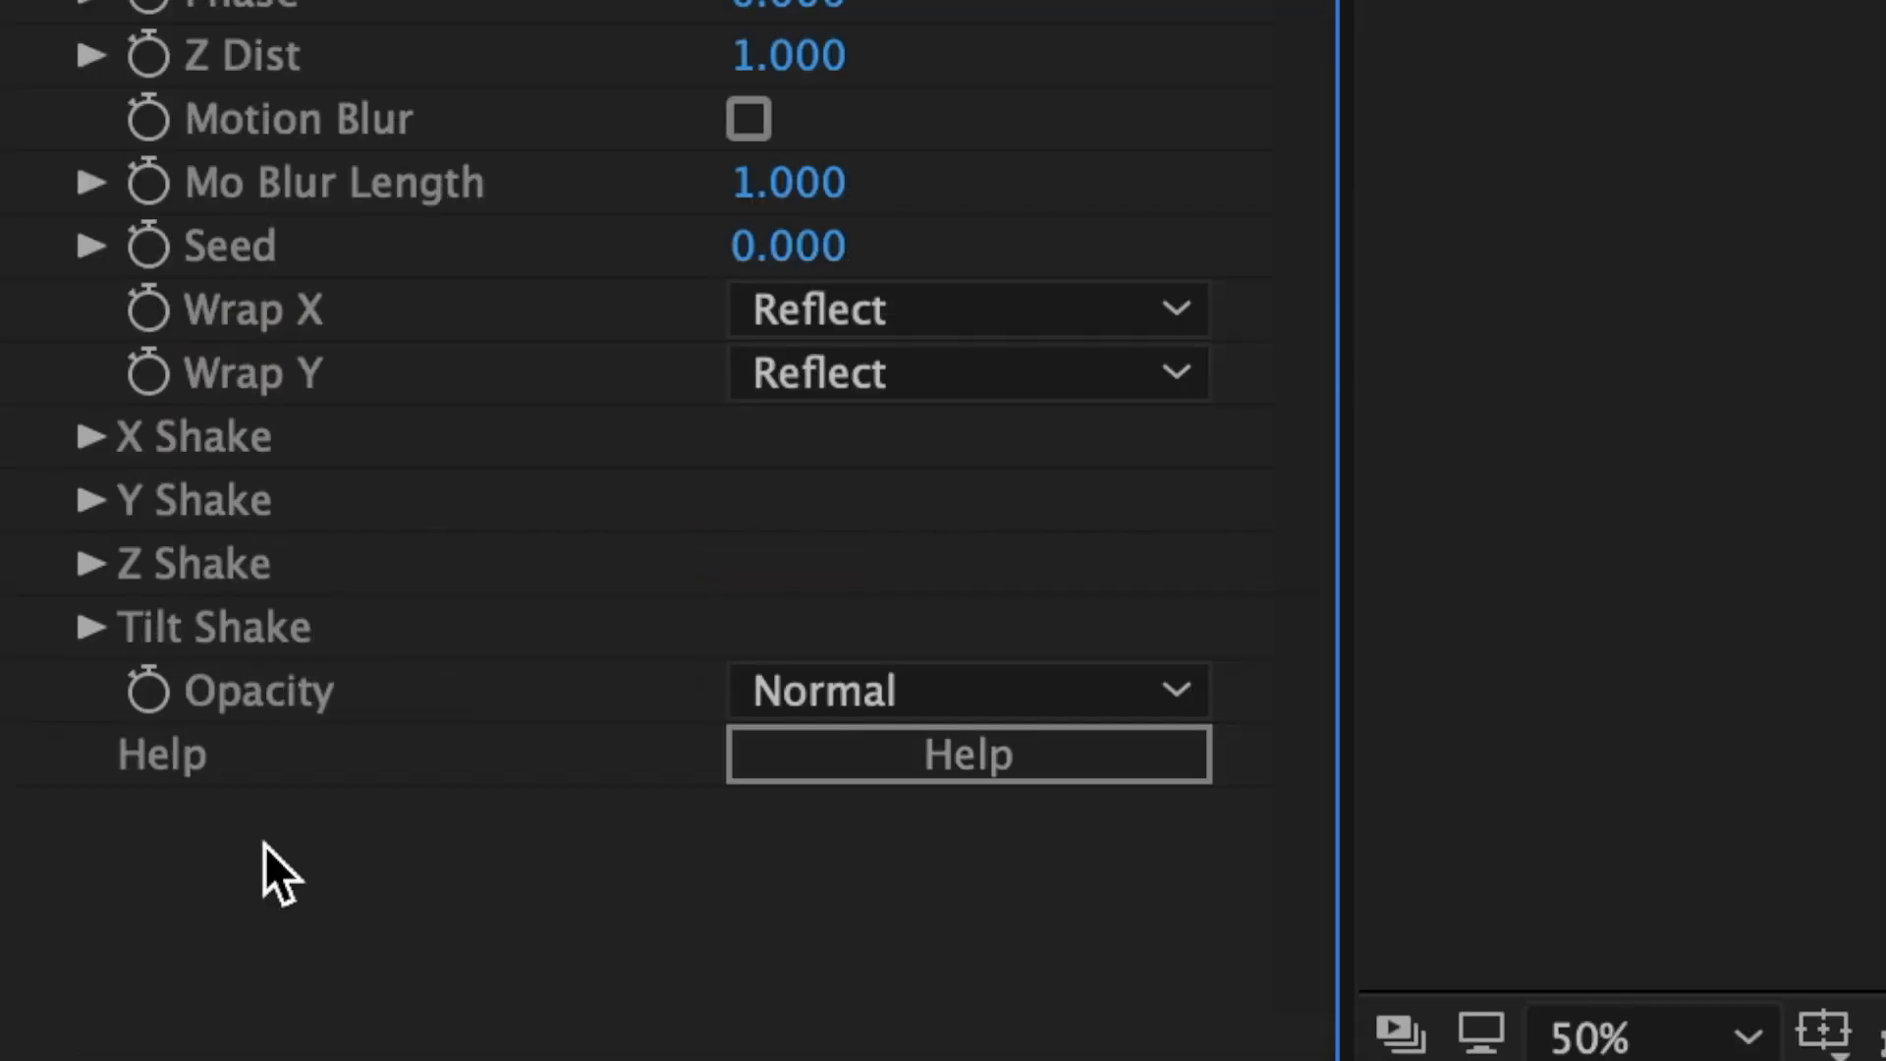
Step: Set Tilt Rand Amp to 2 in the Tilt Shake settings of S_Shake
{"action": "left_click", "coordinate": [91, 628]}
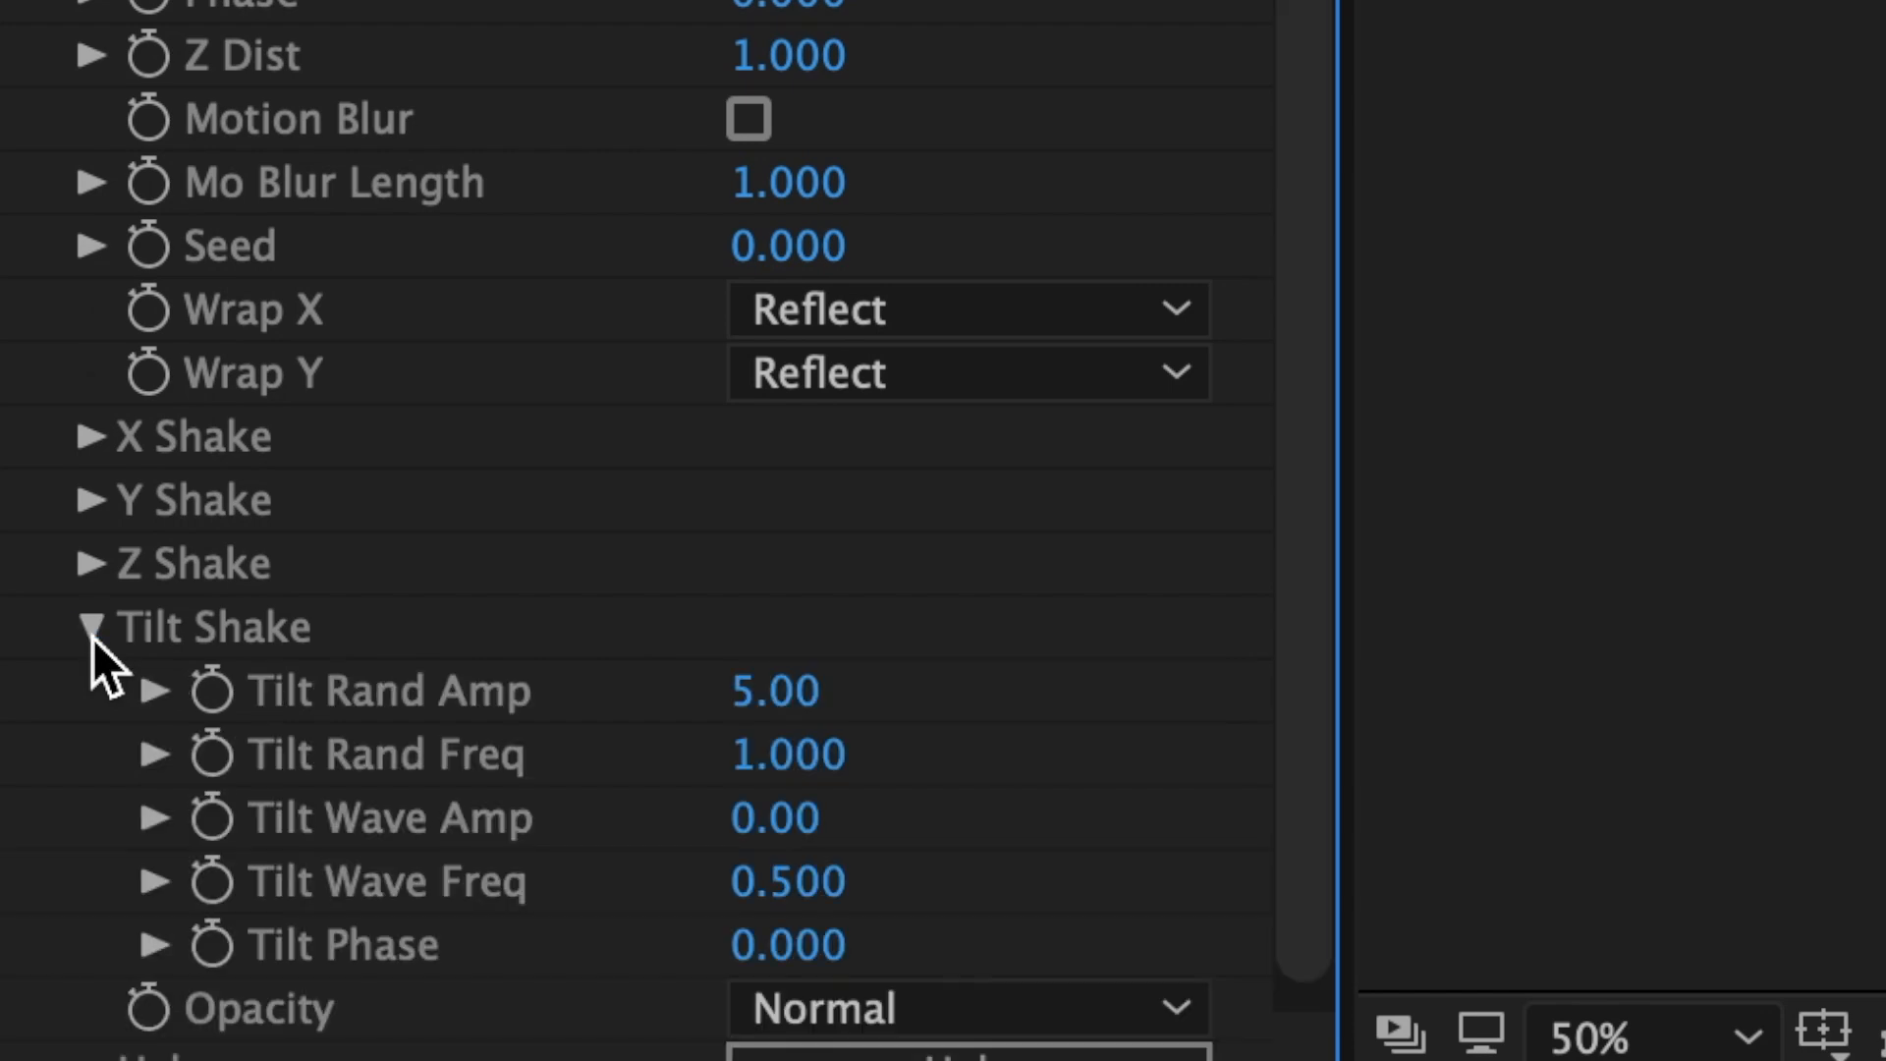
{"action": "left_click", "coordinate": [772, 691]}
{"action": "type", "text": "2"}
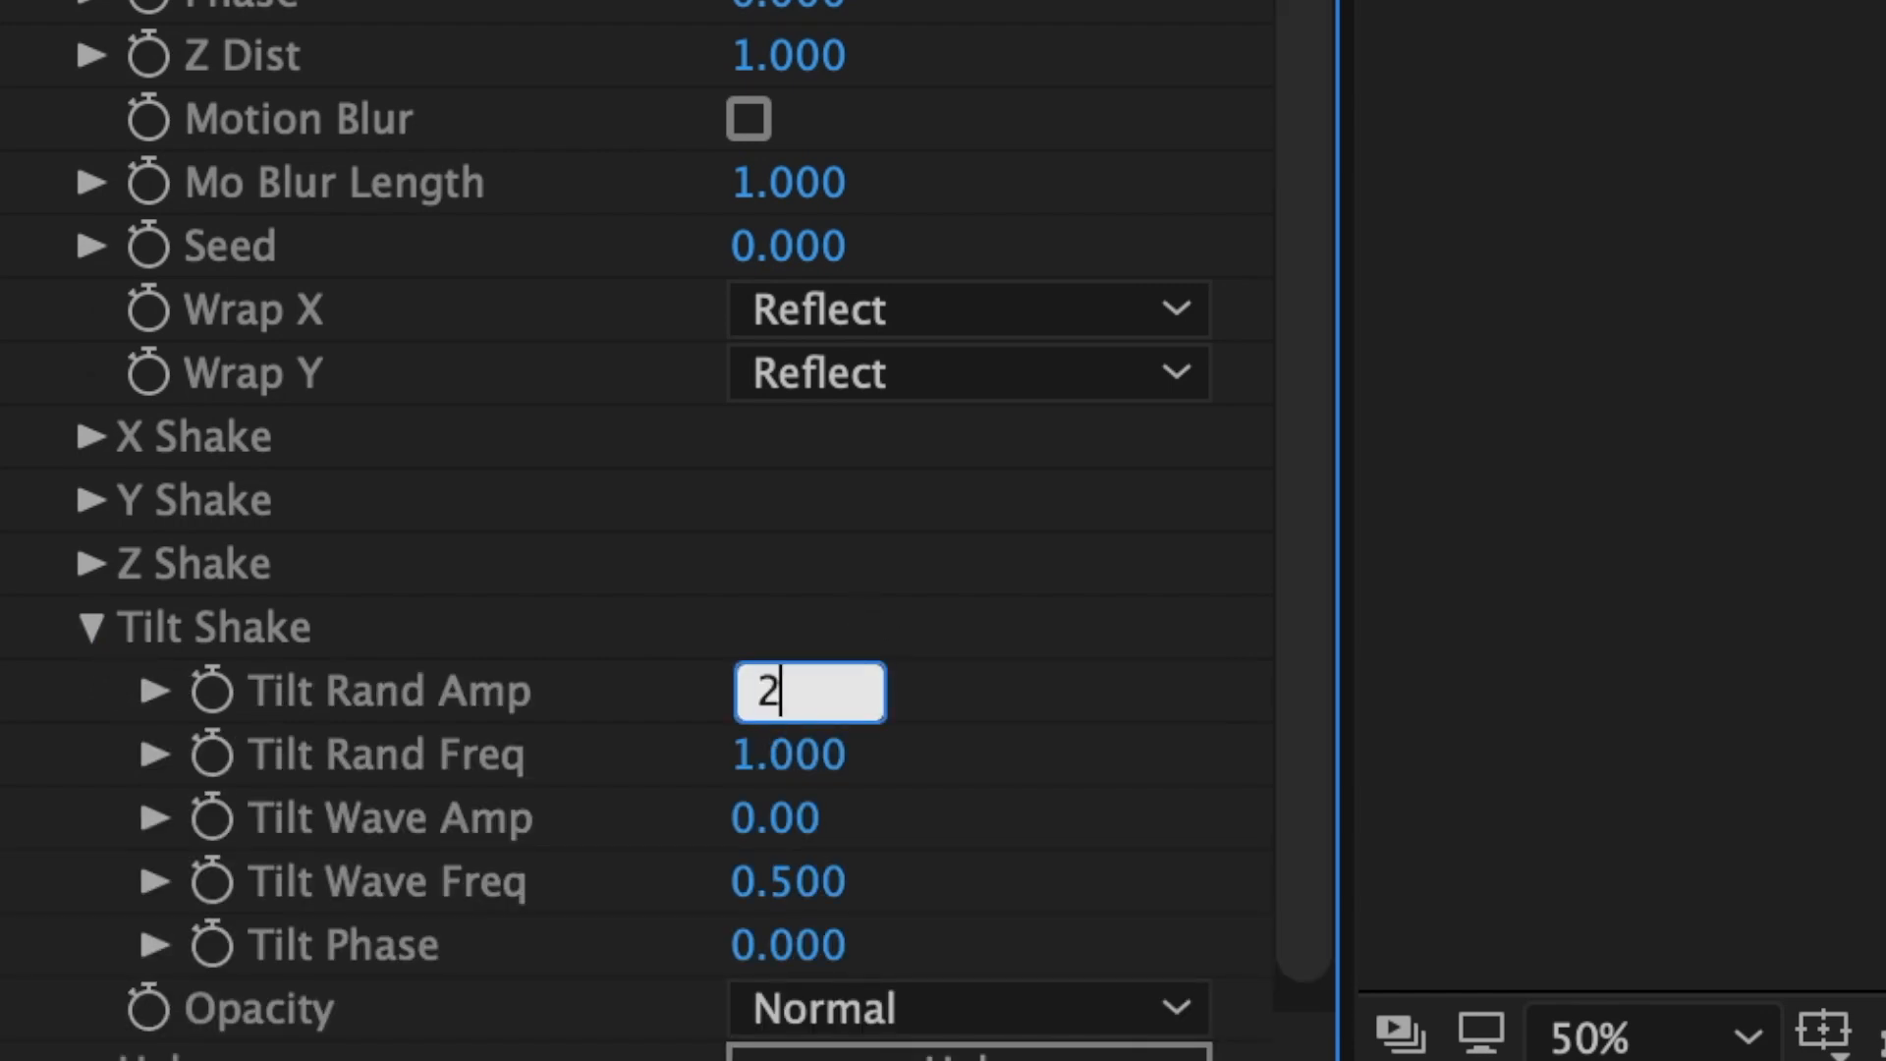
{"action": "key", "text": "Return"}
Step: Pre-compose the adjustment layer with the two clips beneath it and split the resulting pre-comp at 0:00:00:16
{"action": "left_click_drag", "start_coordinate": [272, 642], "coordinate": [572, 805]}
{"action": "right_click", "coordinate": [681, 660]}
{"action": "left_click", "coordinate": [948, 448]}
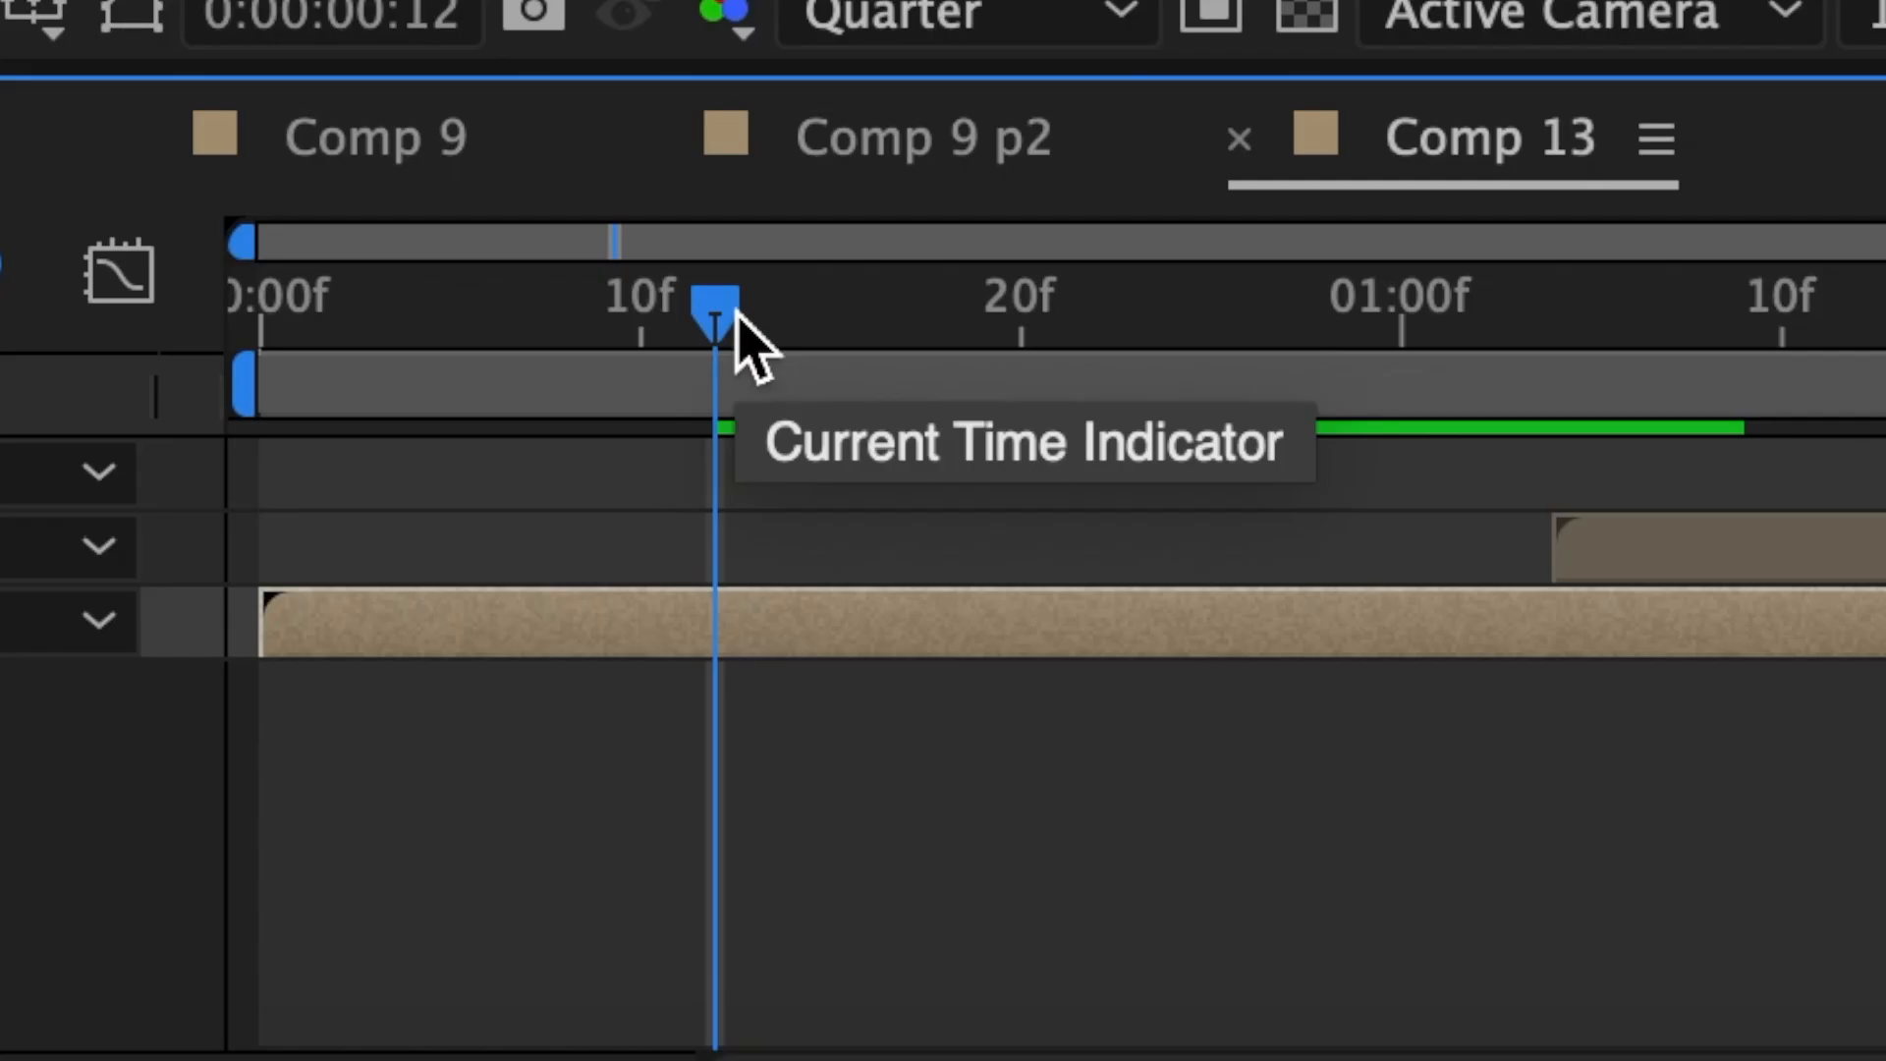
{"action": "left_click_drag", "start_coordinate": [737, 311], "coordinate": [873, 334]}
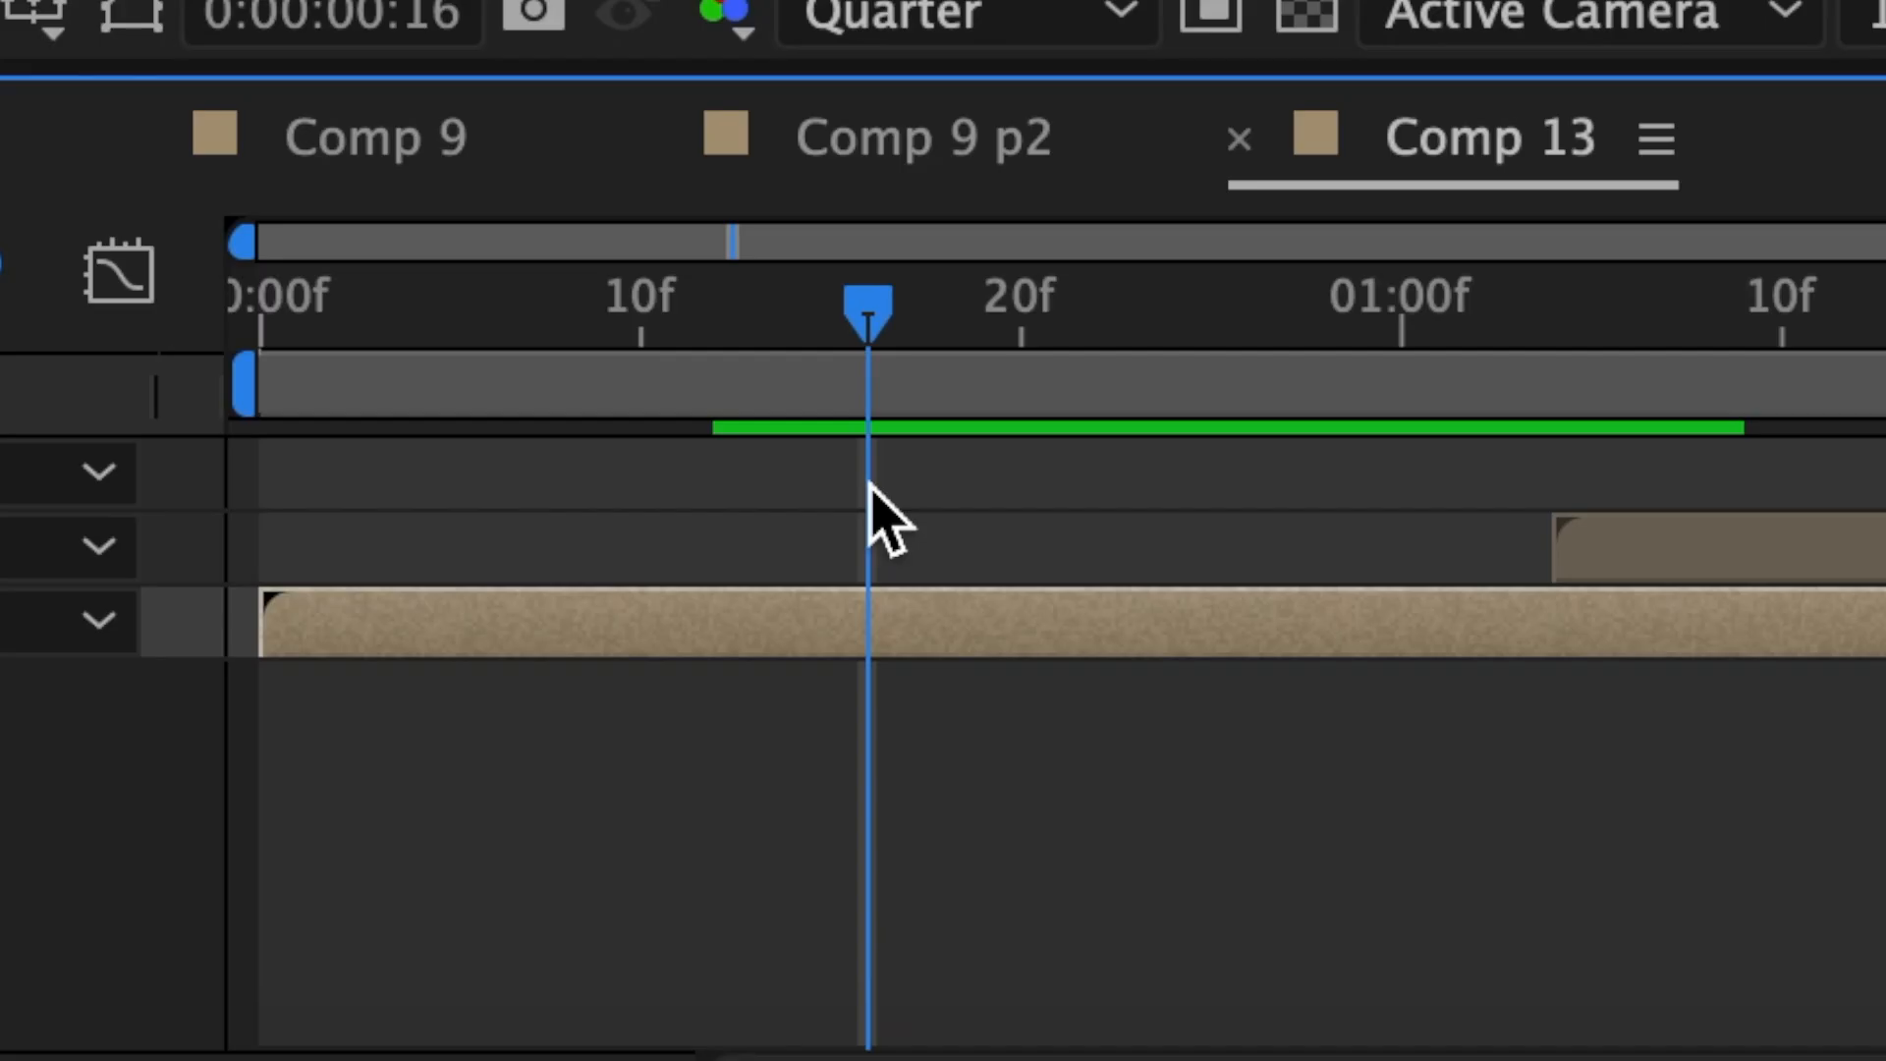
{"action": "key", "text": "ctrl+shift+d"}
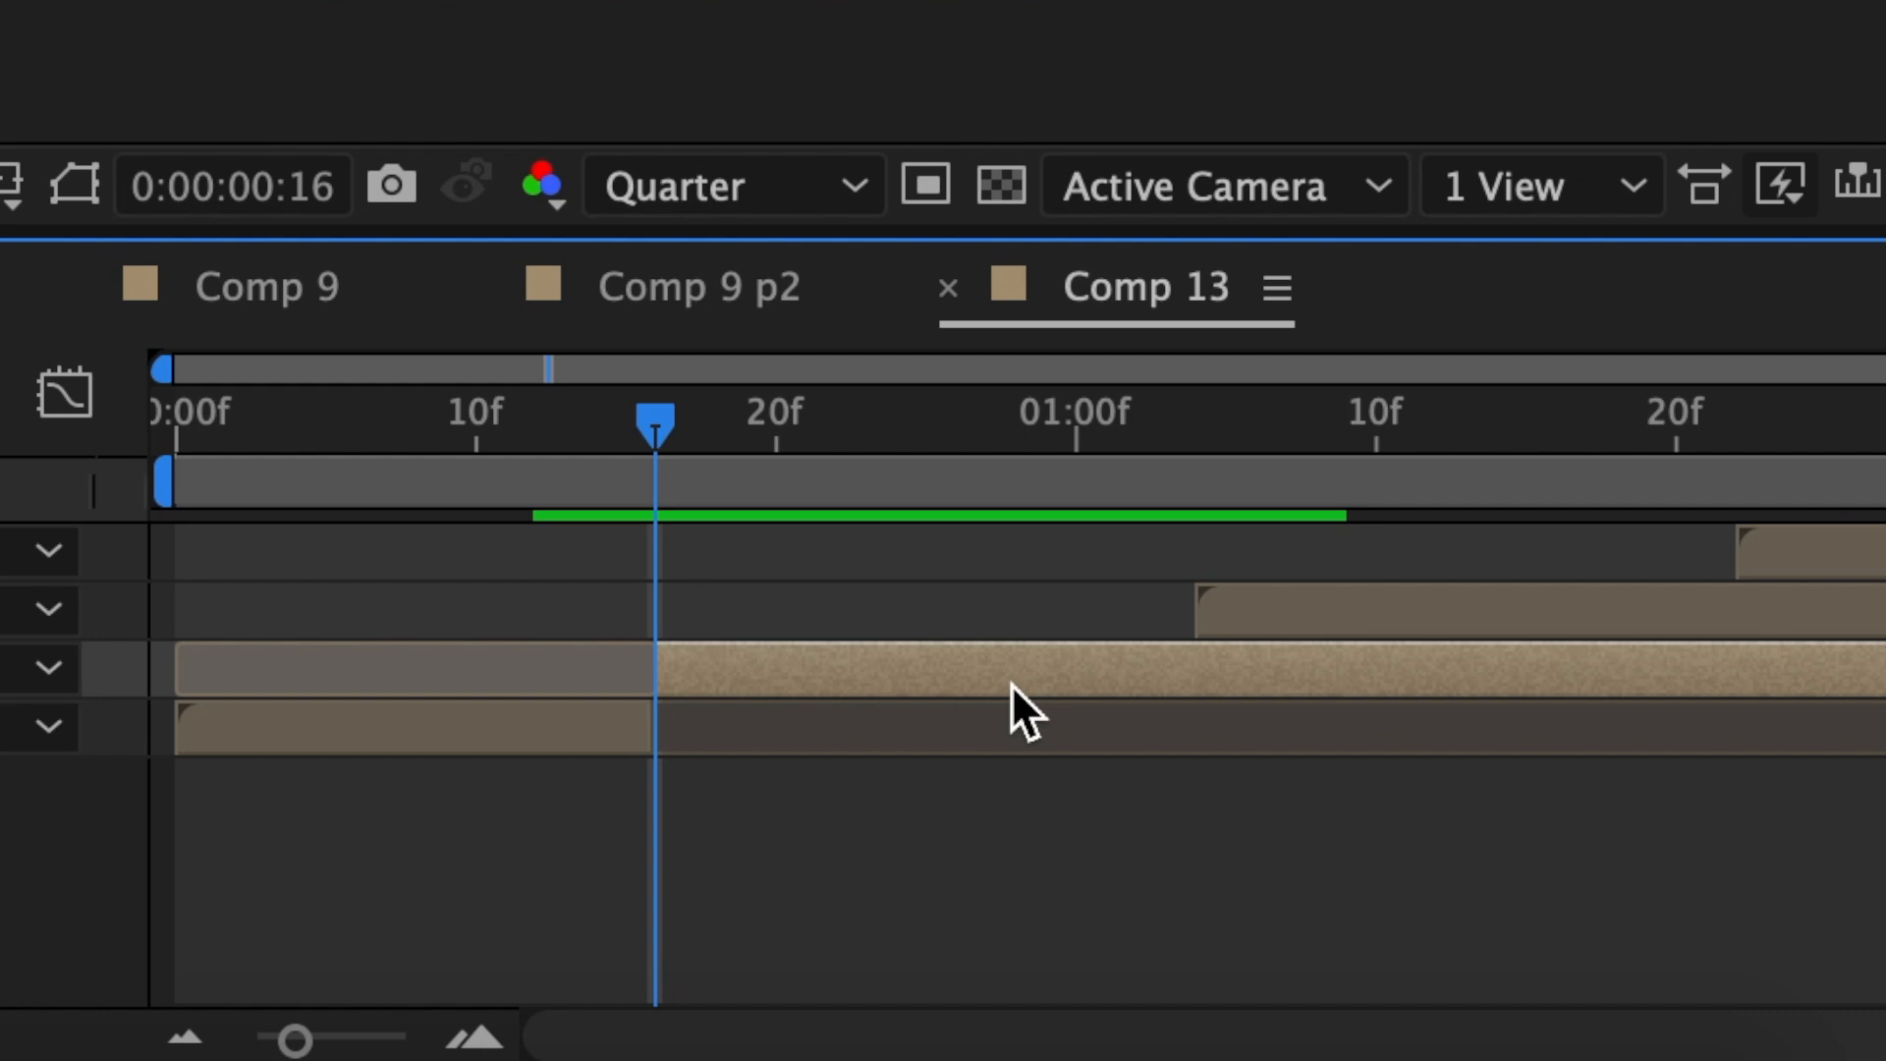
Step: Duplicate the Pre-comp 10 segment starting at 0:00:00:16 and draw a rectangular mask over the upper half of the lower copy
{"action": "key", "text": "ctrl+d"}
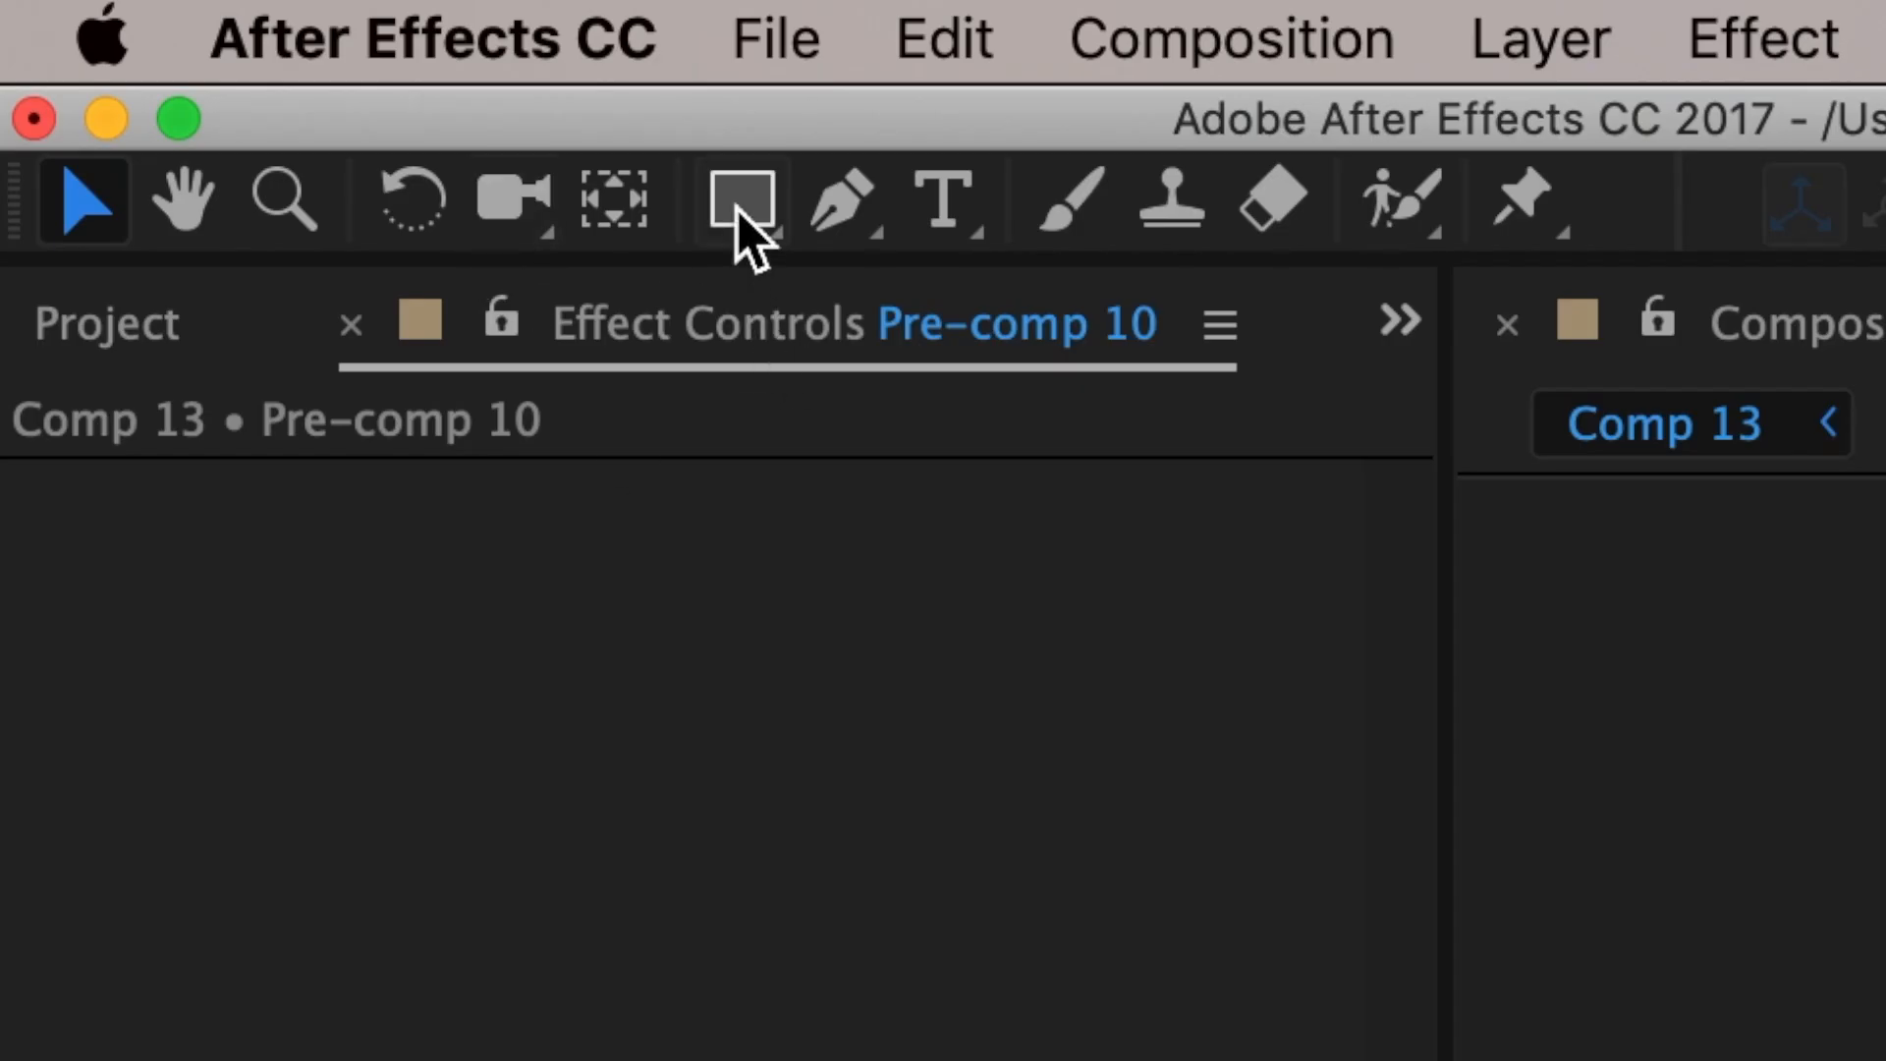
{"action": "left_click", "coordinate": [738, 213]}
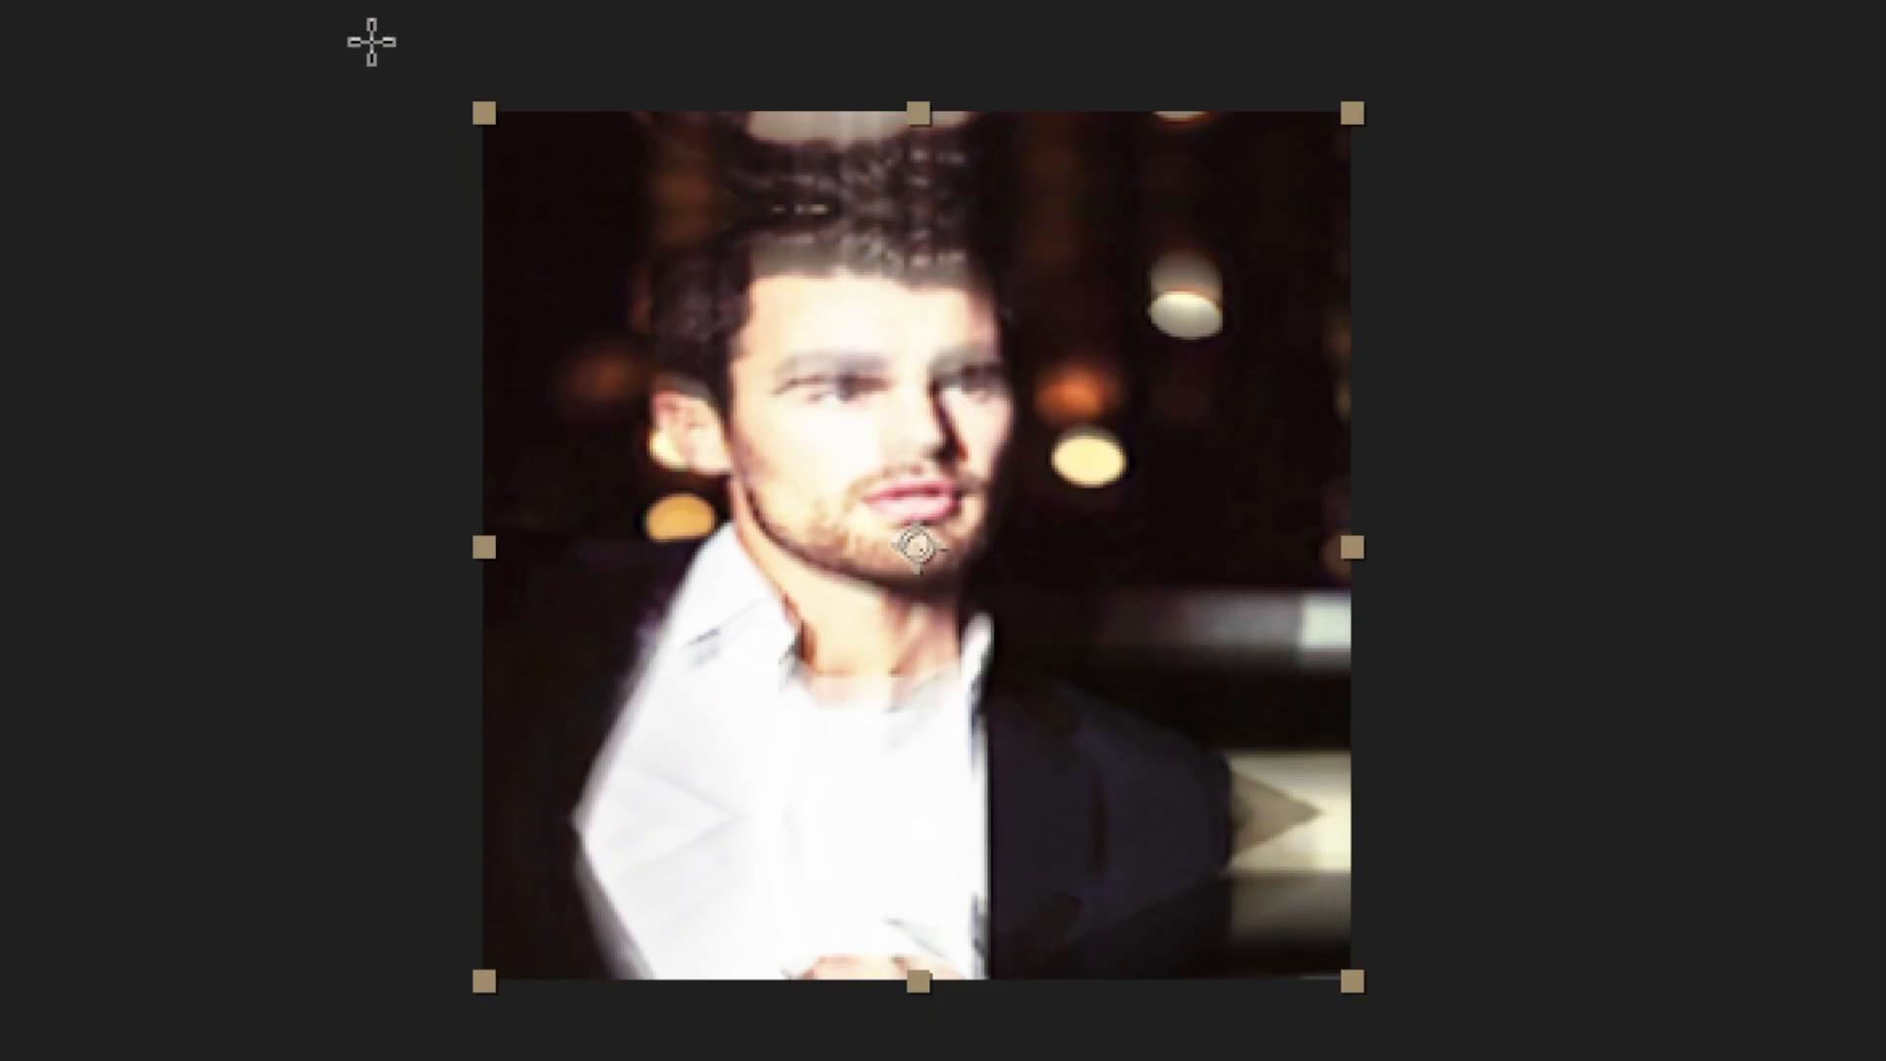
{"action": "left_click_drag", "start_coordinate": [365, 38], "coordinate": [1500, 601]}
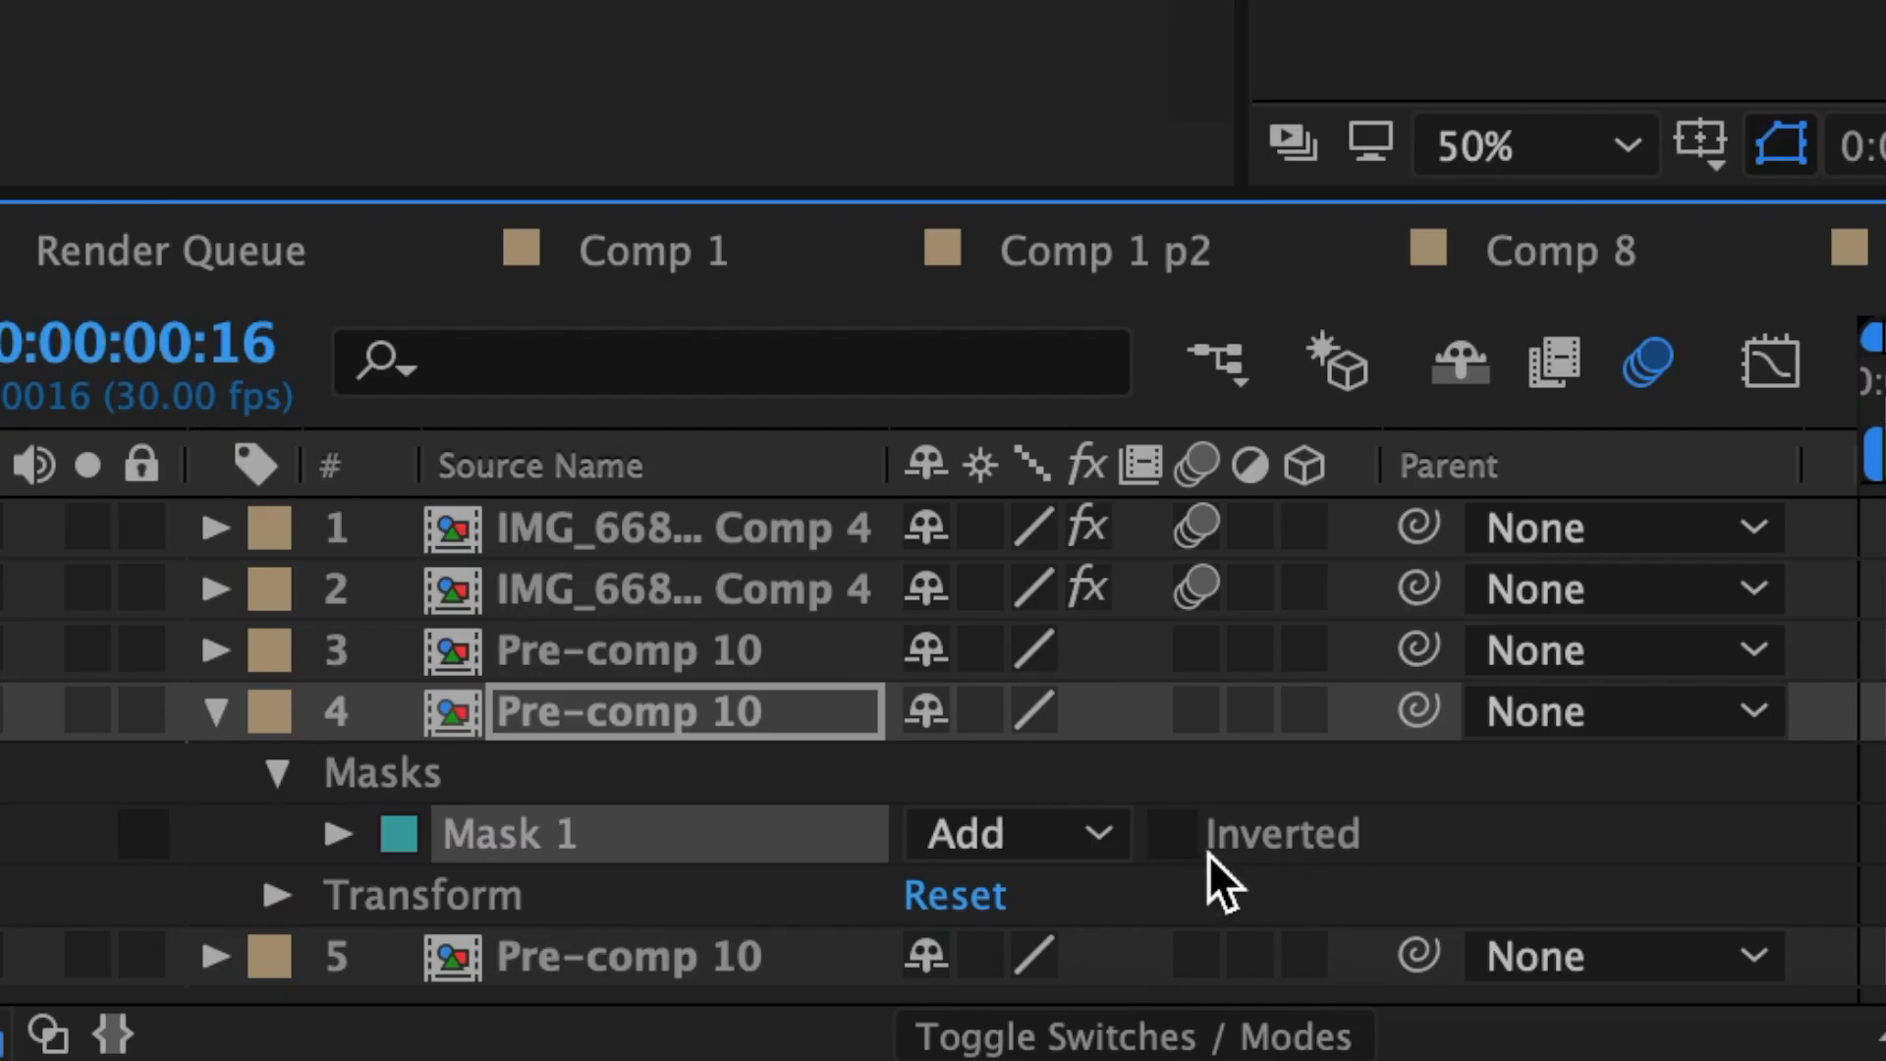
Step: Invert Mask 1 on the lower masked Pre-comp 10 copy and return to the Selection tool
{"action": "left_click", "coordinate": [1170, 837]}
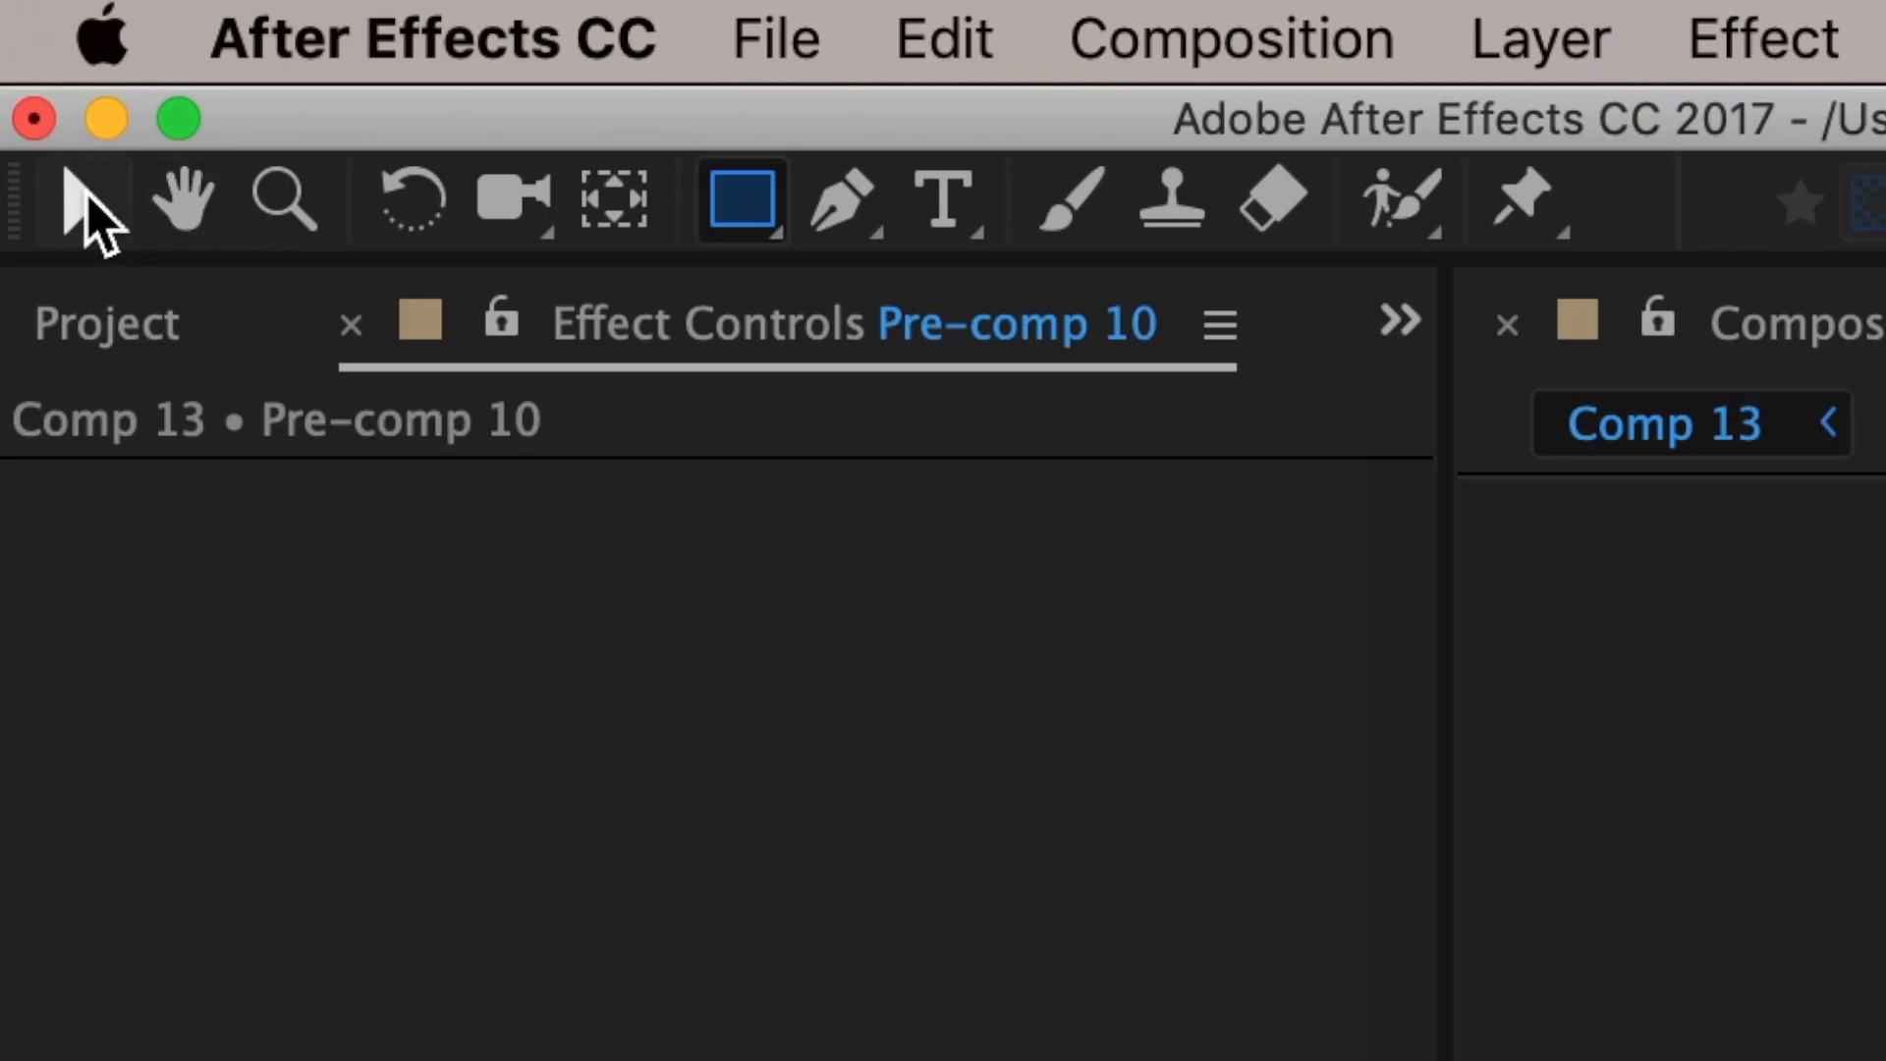
{"action": "left_click", "coordinate": [88, 196]}
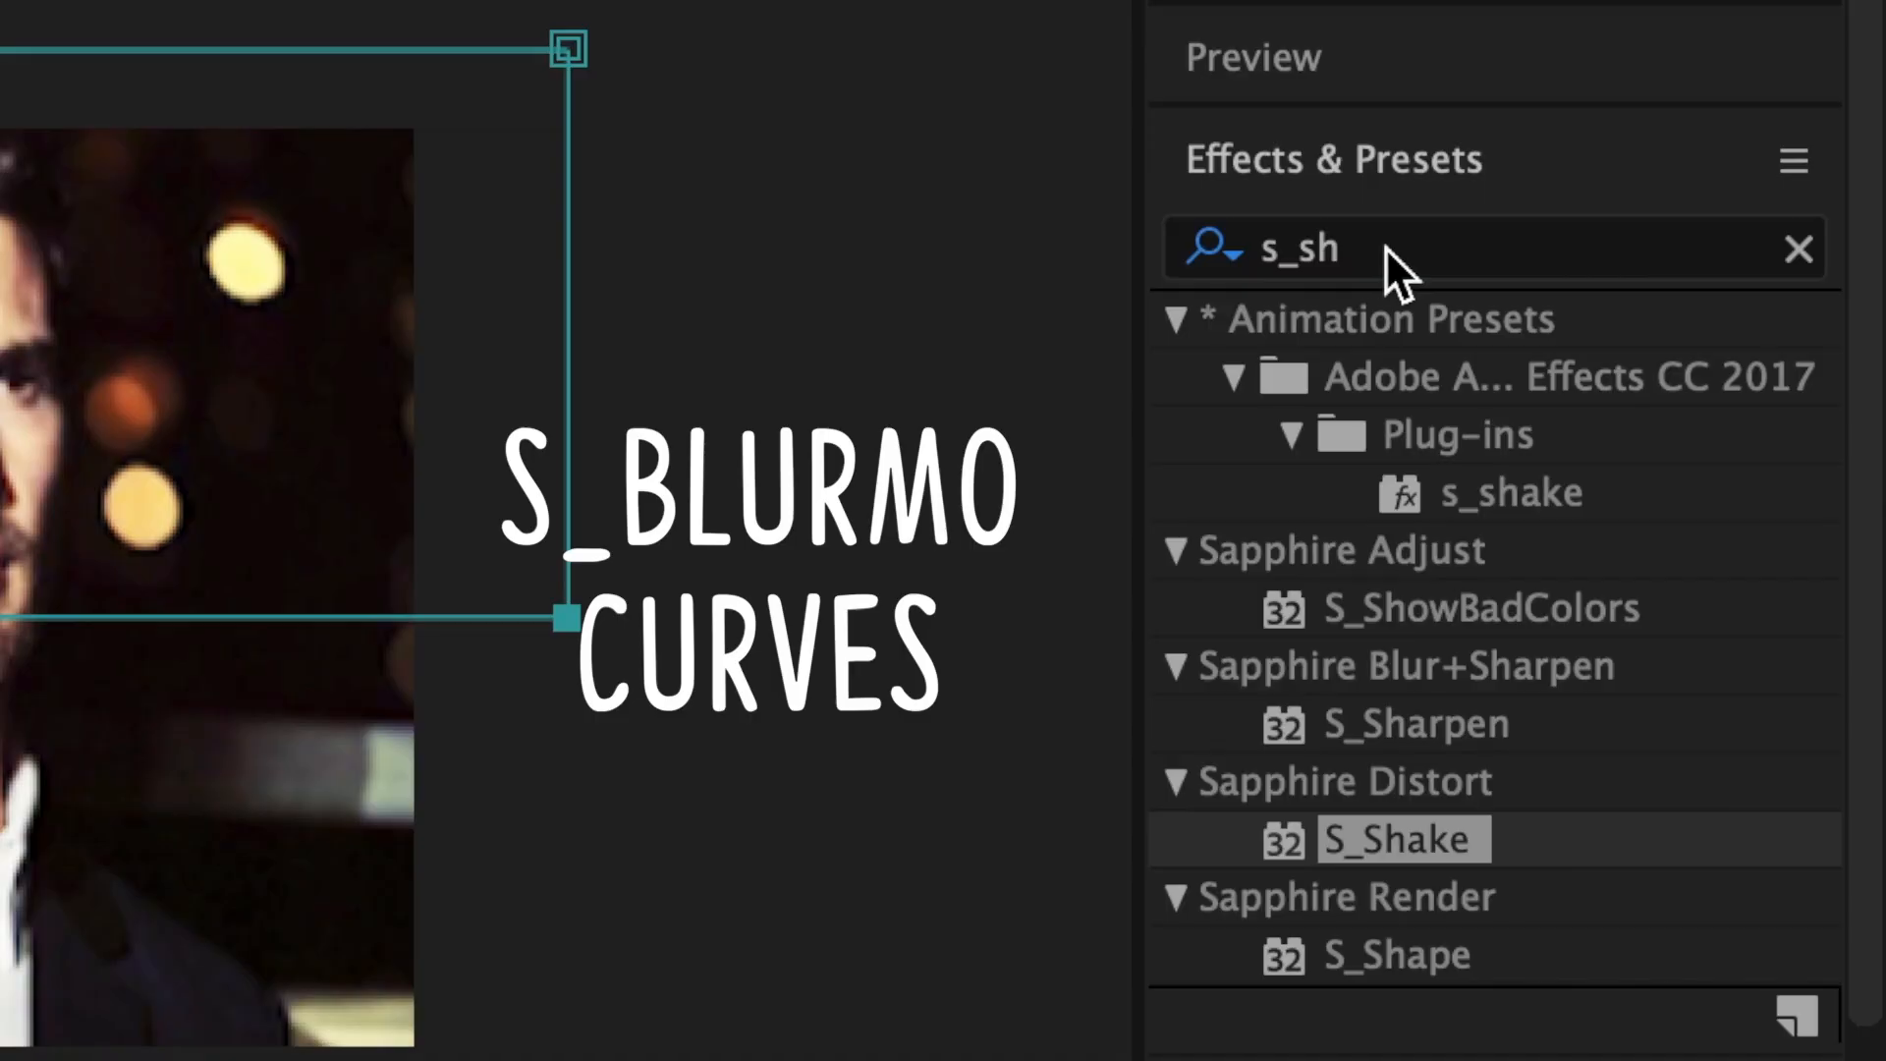
Step: Apply S_BlurMoCurves to the upper Pre-comp 10 copy on layer 3 and set its Wrap X to Reflect
{"action": "left_click", "coordinate": [1389, 257]}
{"action": "type", "text": "blurm"}
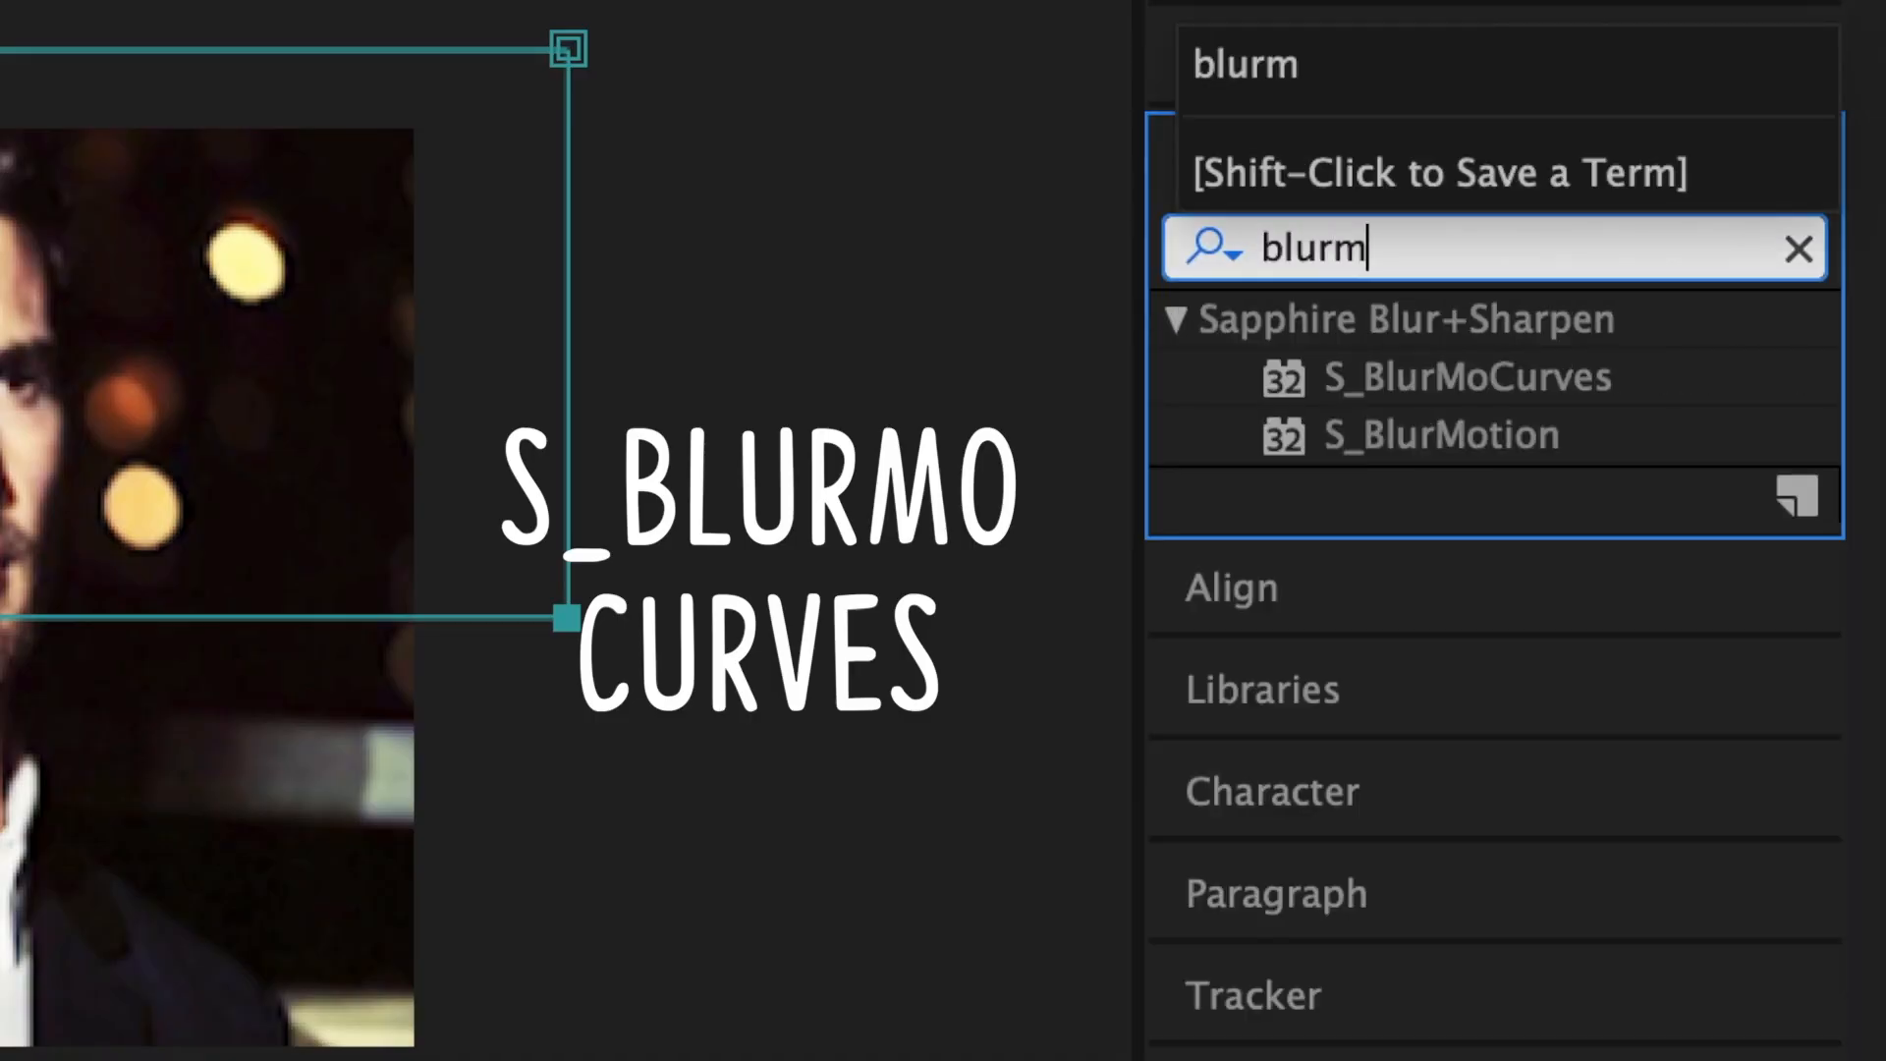
{"action": "left_click_drag", "start_coordinate": [1738, 278], "coordinate": [1119, 888]}
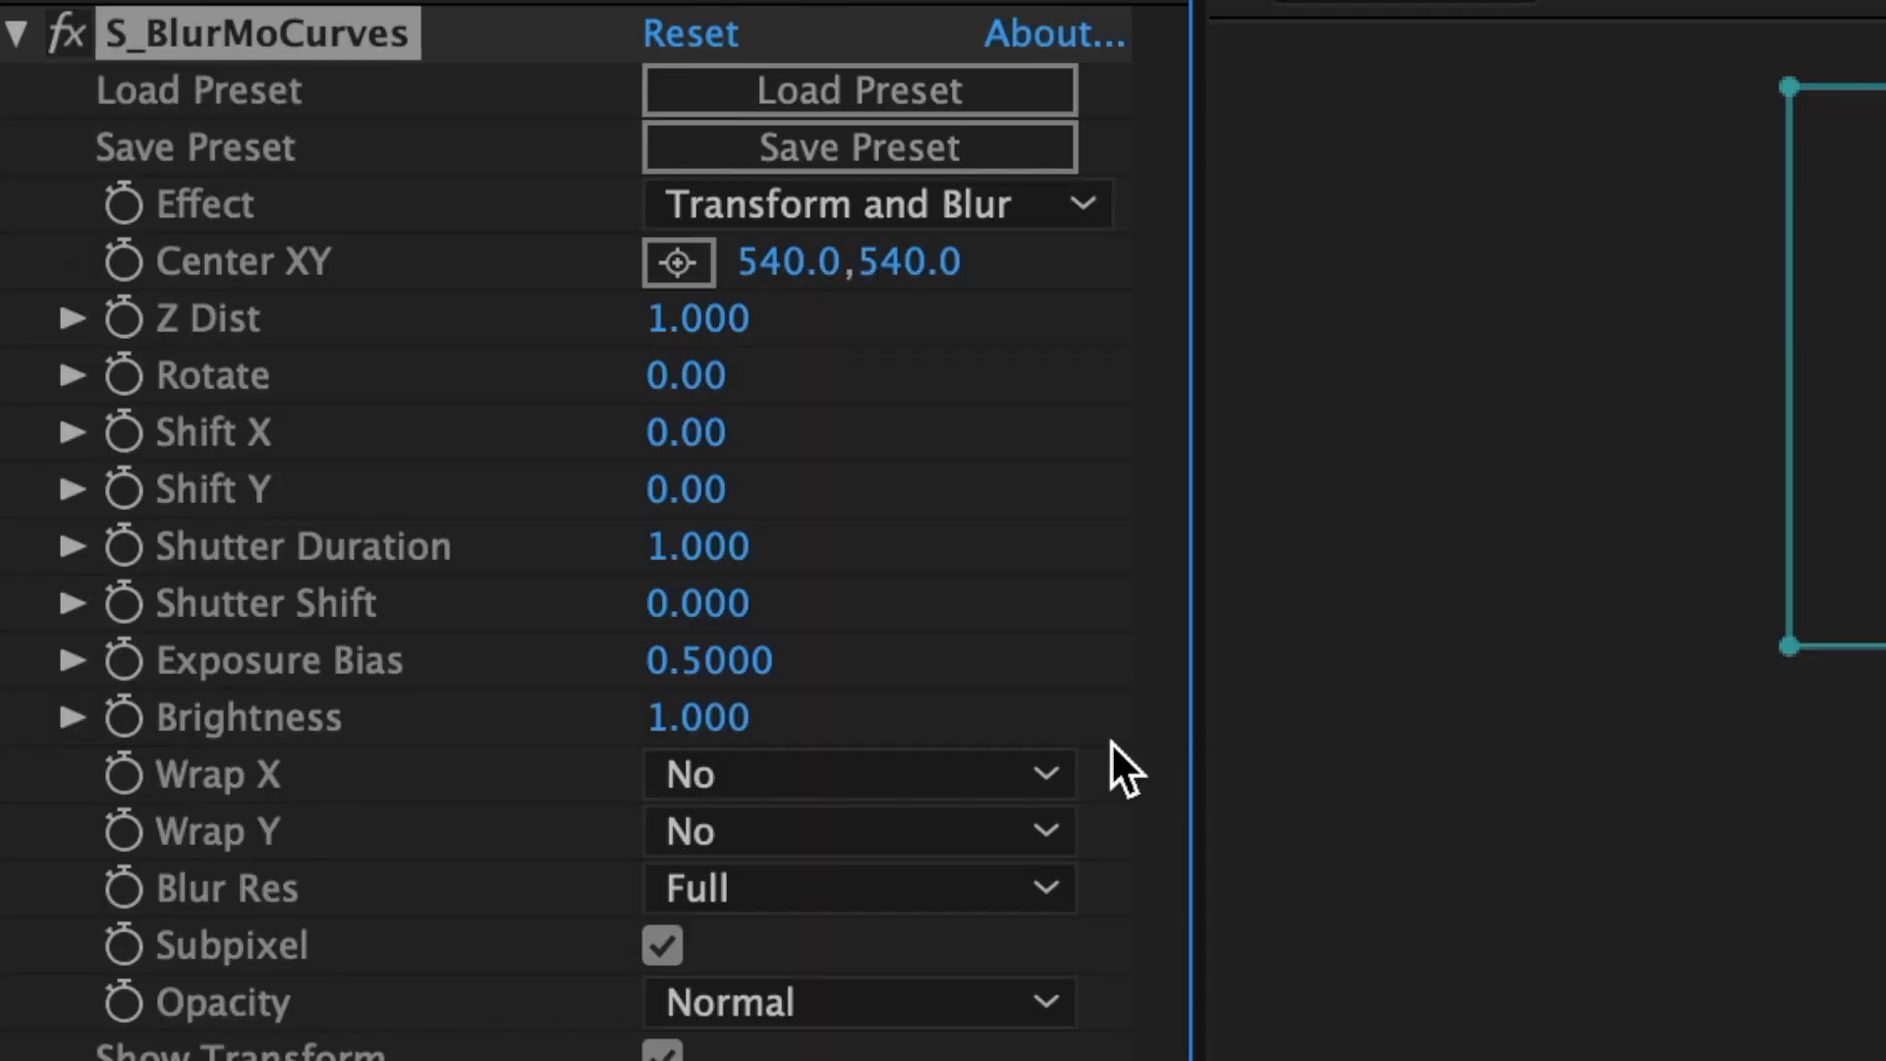
{"action": "left_click", "coordinate": [1027, 770]}
{"action": "left_click", "coordinate": [884, 970]}
Step: Keyframe Shift X on the upper Pre-comp 10 copy from 0 at 0:00:00:20 to -500 at 0:00:01:03
{"action": "left_click_drag", "start_coordinate": [737, 465], "coordinate": [865, 497]}
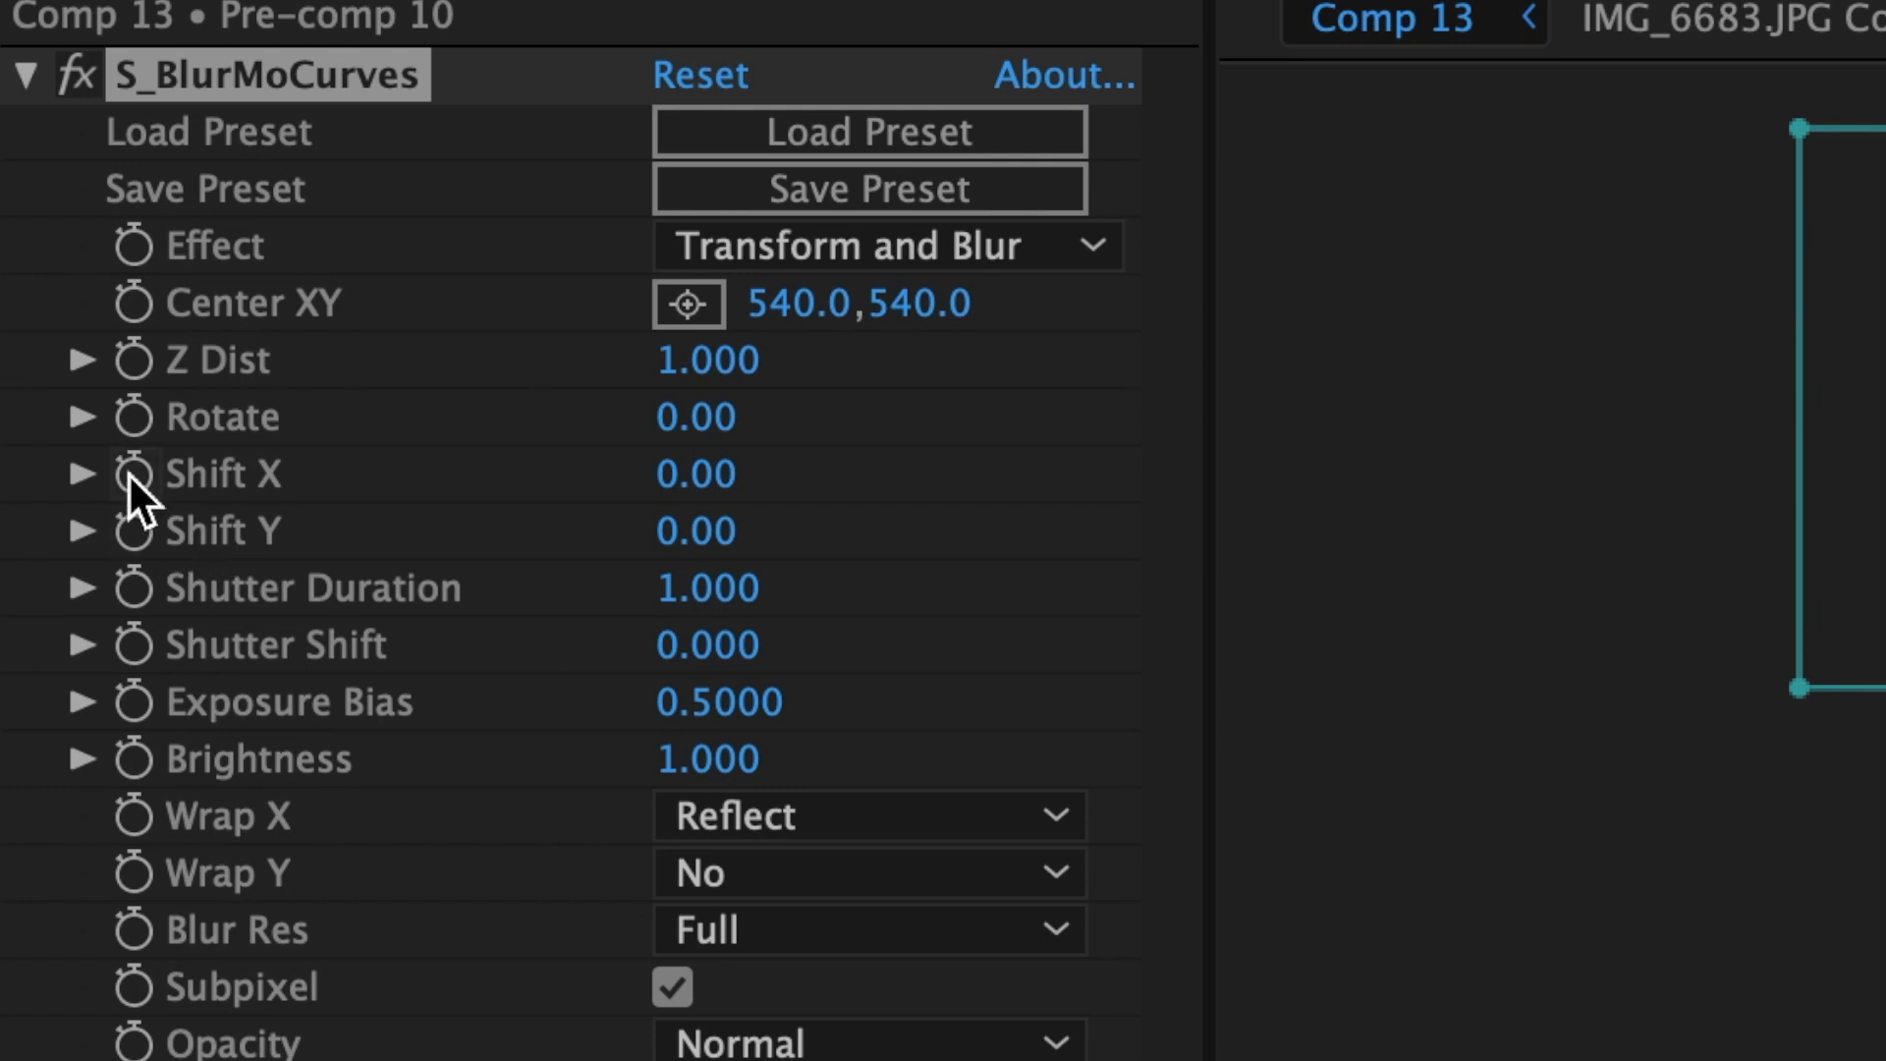
{"action": "left_click", "coordinate": [133, 476]}
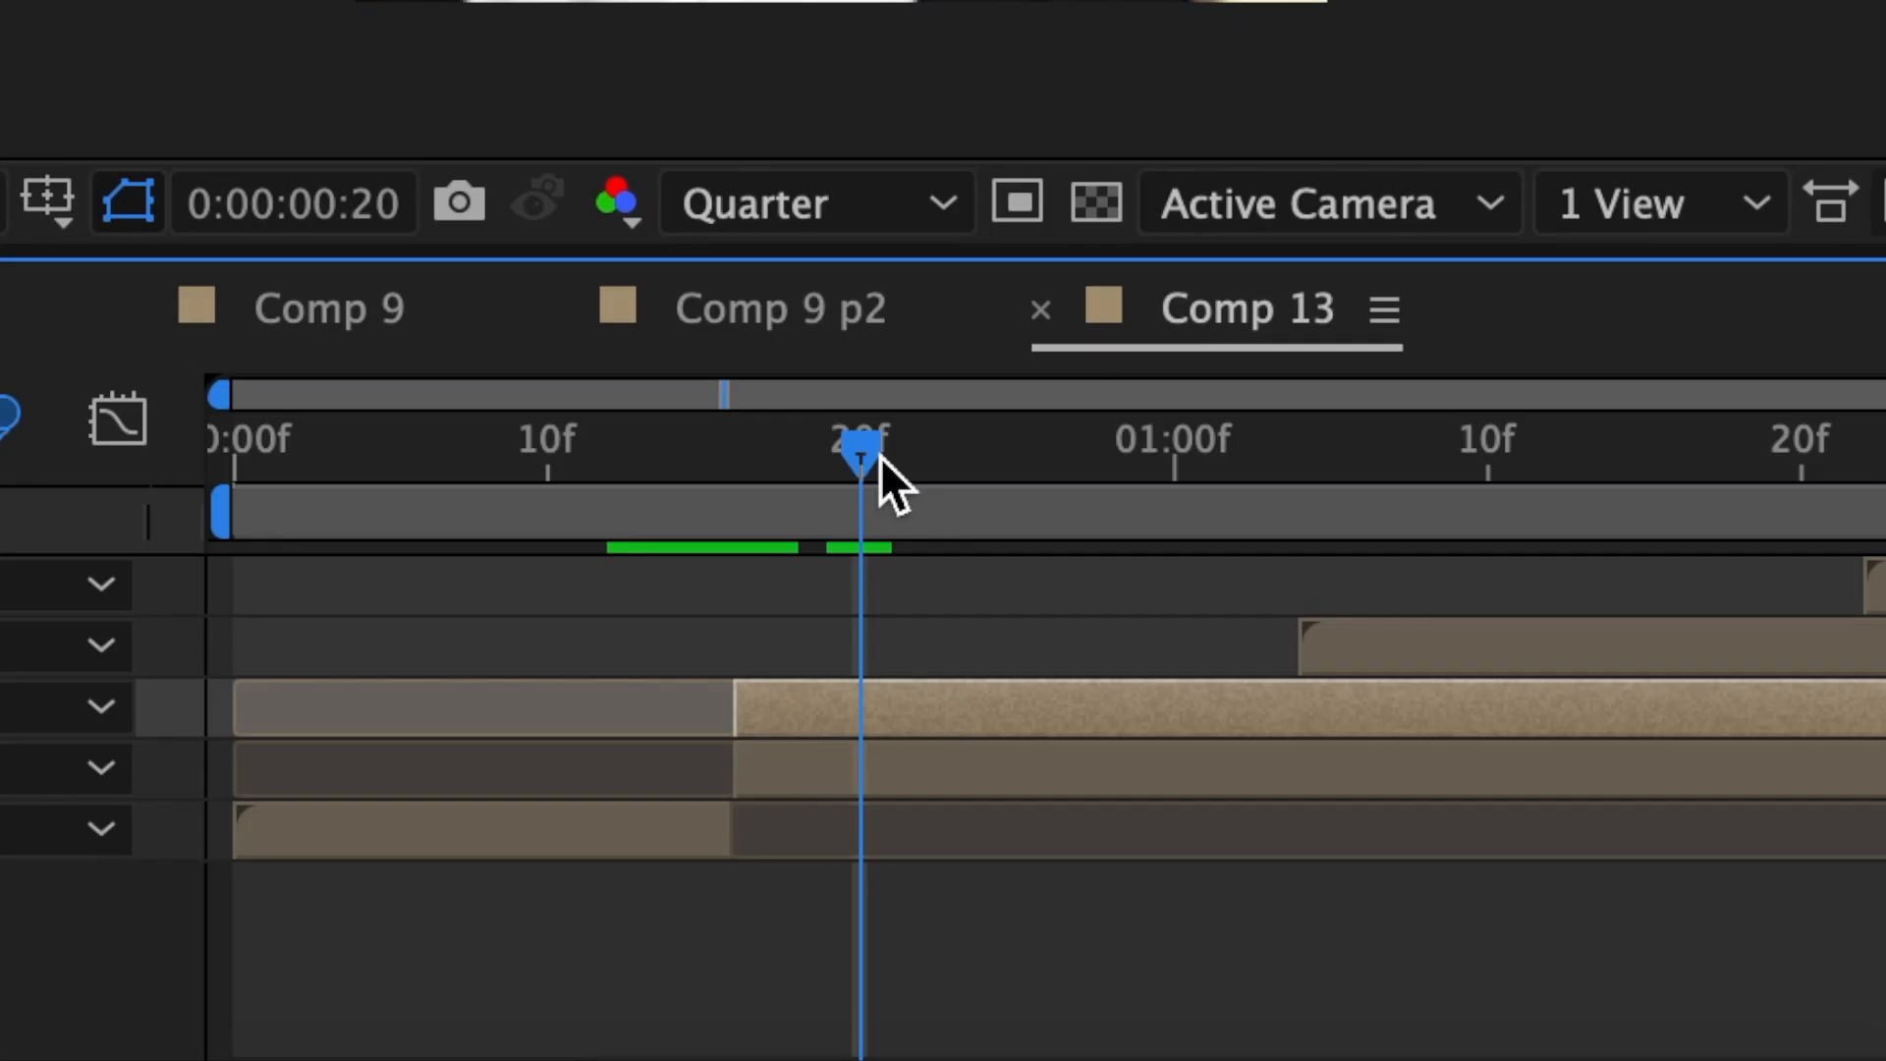
{"action": "left_click_drag", "start_coordinate": [884, 484], "coordinate": [1307, 555]}
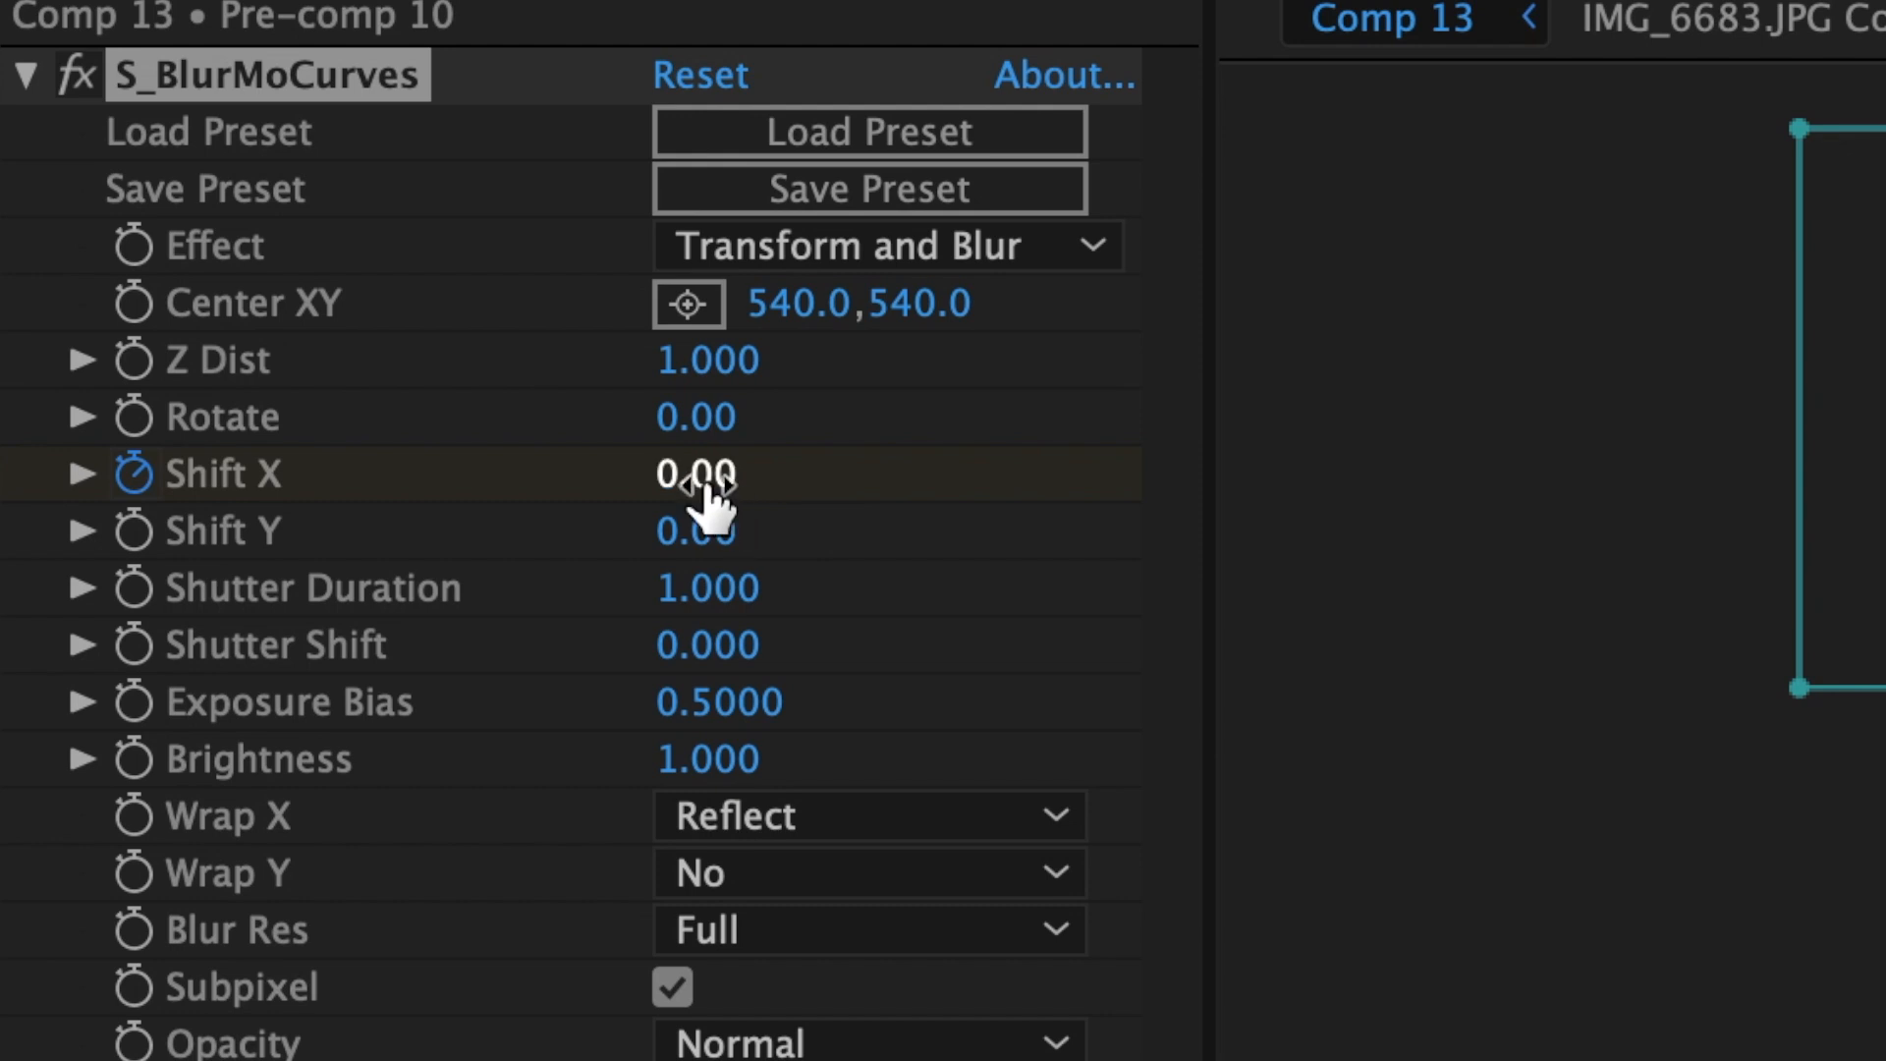
{"action": "left_click", "coordinate": [704, 481]}
{"action": "type", "text": "-500"}
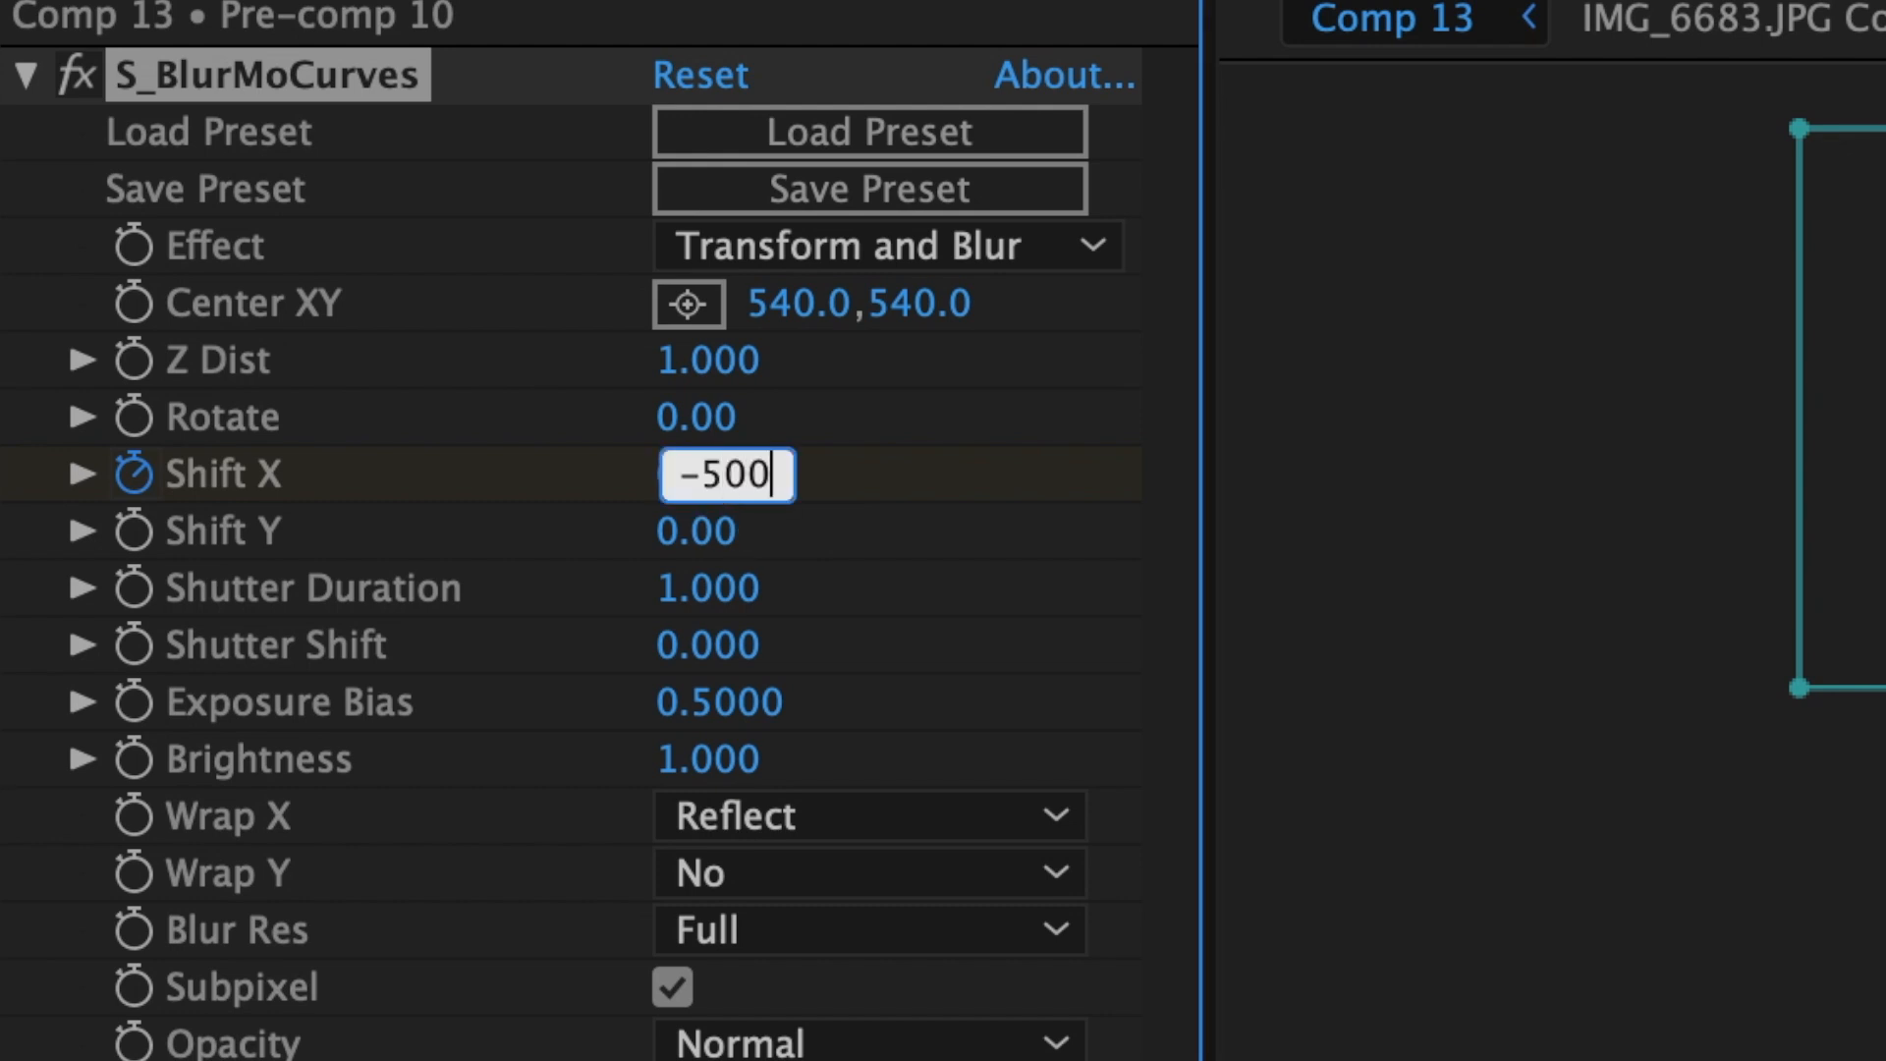
{"action": "key", "text": "Return"}
Step: Apply Easy Ease to both Shift X keyframes of the upper Pre-comp 10 copy
{"action": "left_click", "coordinate": [77, 882]}
{"action": "left_click", "coordinate": [103, 908]}
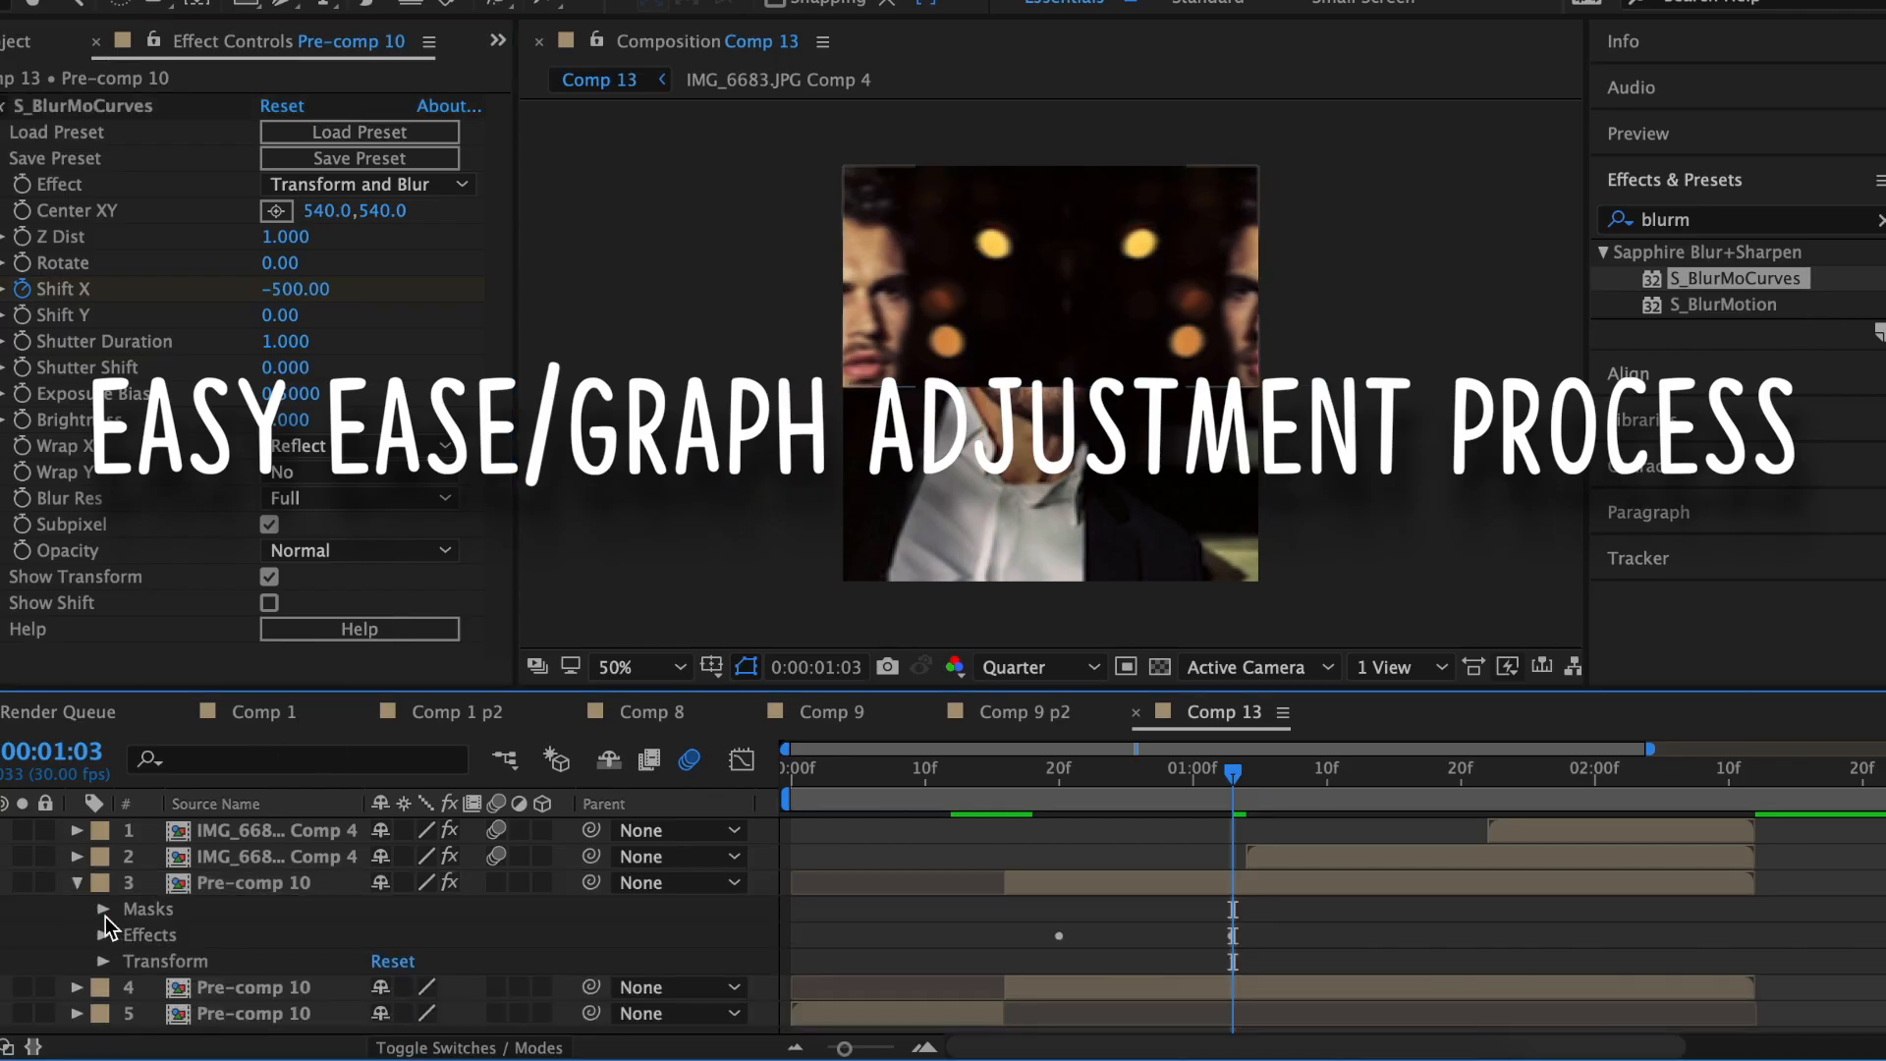
{"action": "left_click", "coordinate": [103, 935]}
{"action": "left_click", "coordinate": [129, 961]}
{"action": "scroll", "coordinate": [1040, 954], "scroll_direction": "down", "scroll_amount": 5}
{"action": "left_click_drag", "start_coordinate": [1322, 949], "coordinate": [1053, 995]}
{"action": "right_click", "coordinate": [1060, 988]}
{"action": "mouse_move", "coordinate": [1192, 1032]}
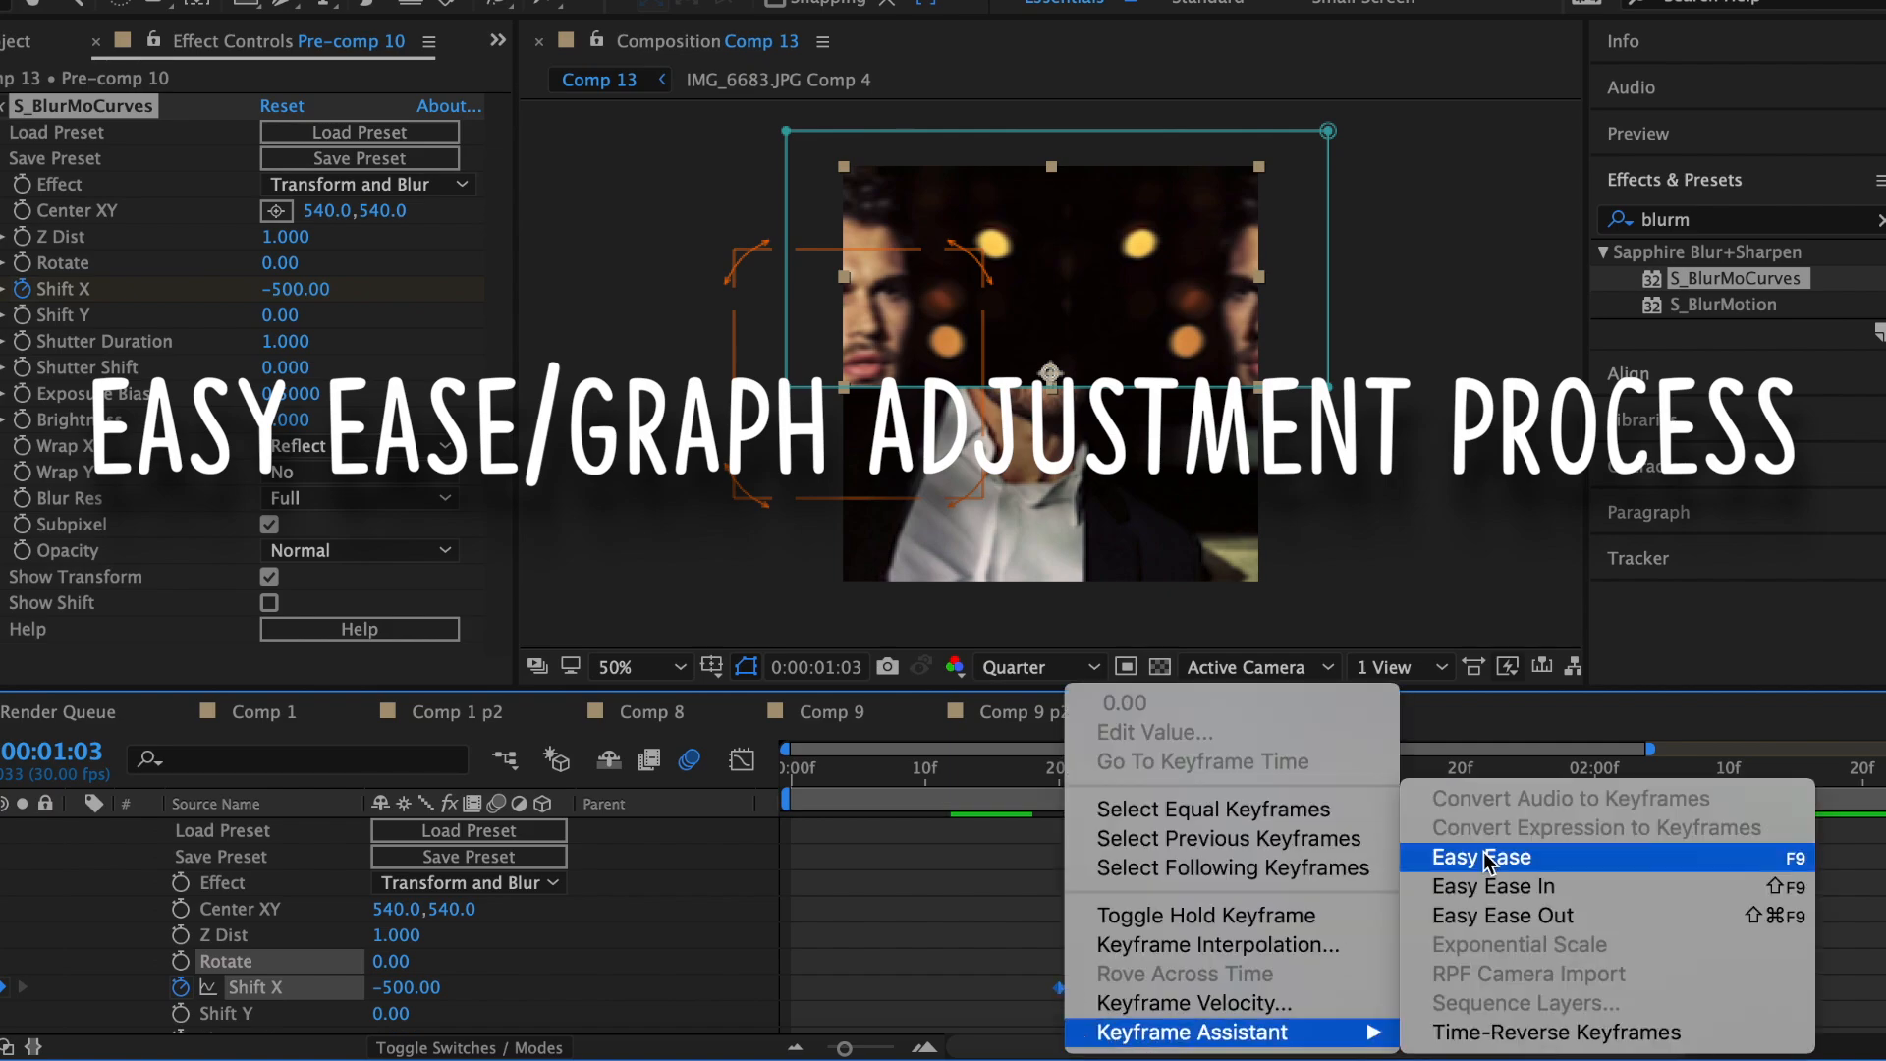
{"action": "left_click", "coordinate": [1485, 857]}
Step: Switch to the value graph and shape the Shift X curve with a slow start and a steep drop into the last keyframe
{"action": "left_click", "coordinate": [741, 759]}
{"action": "left_click", "coordinate": [1031, 1011]}
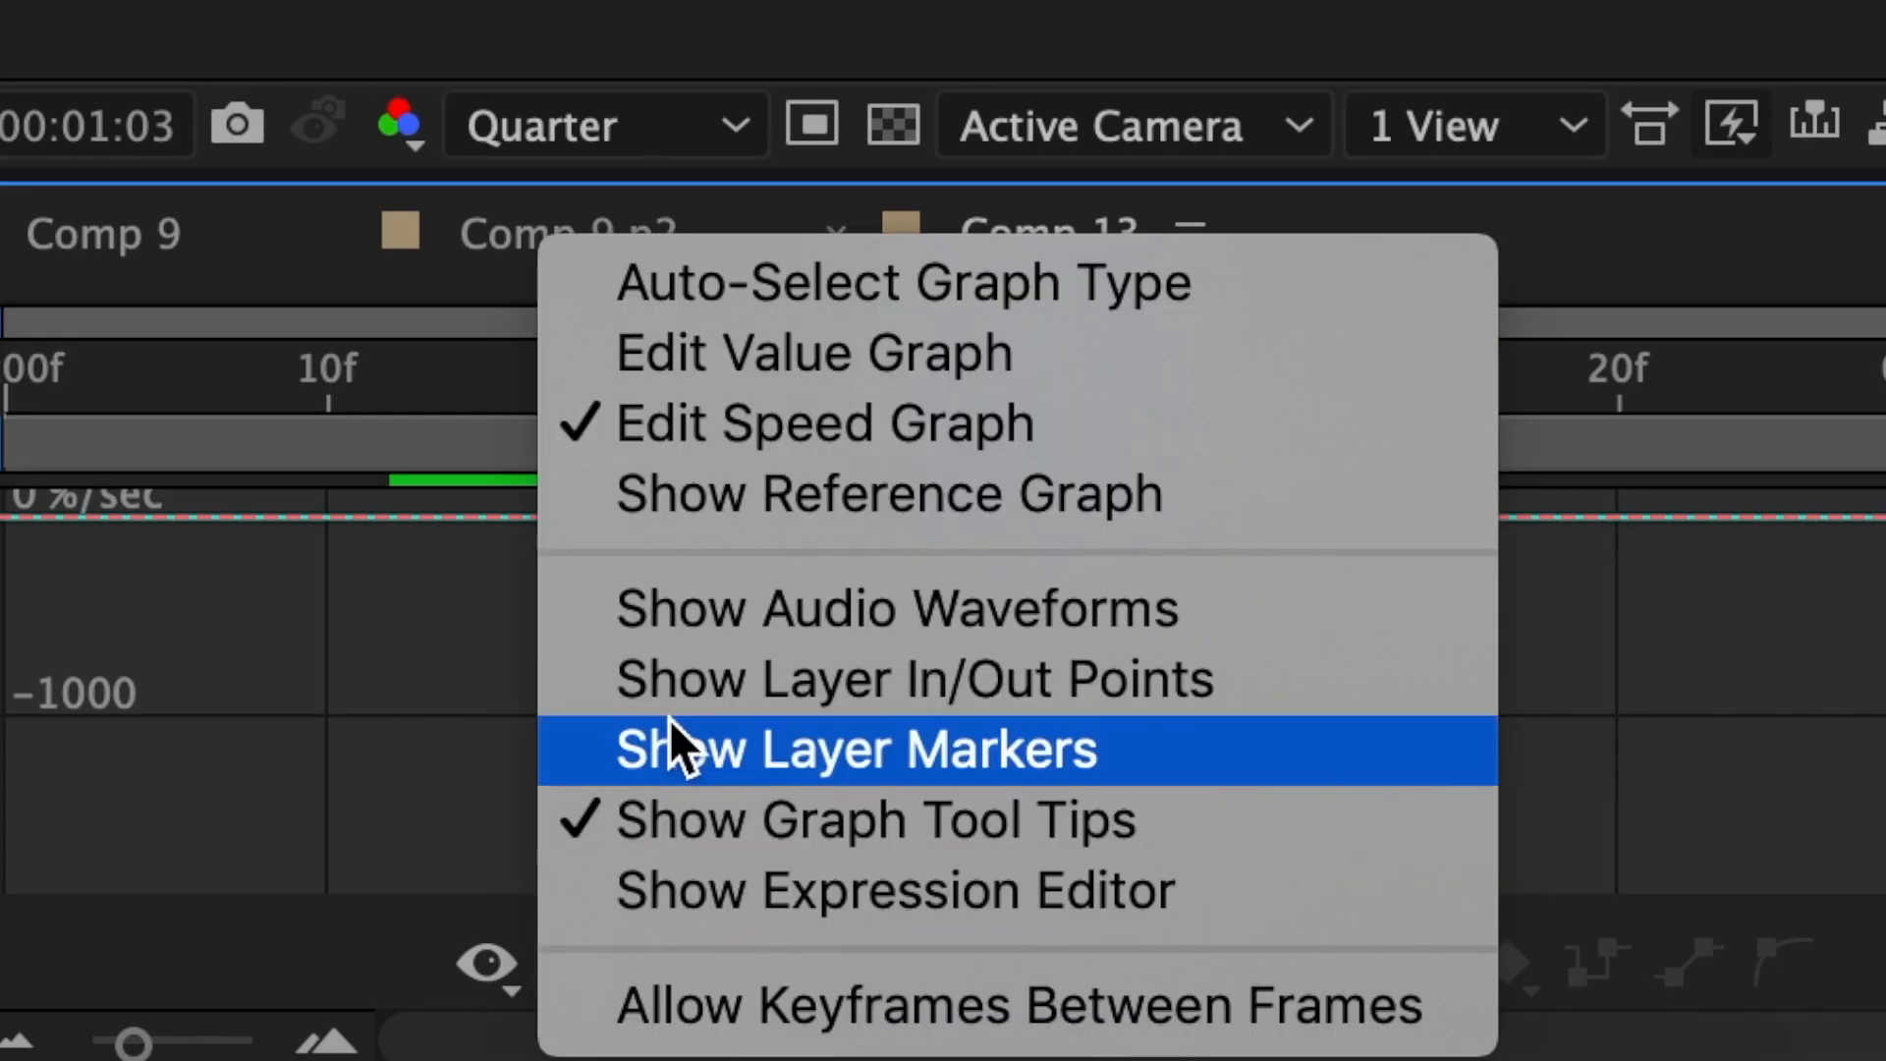
{"action": "left_click", "coordinate": [829, 361]}
{"action": "left_click", "coordinate": [759, 567]}
{"action": "left_click_drag", "start_coordinate": [930, 865], "coordinate": [1053, 603]}
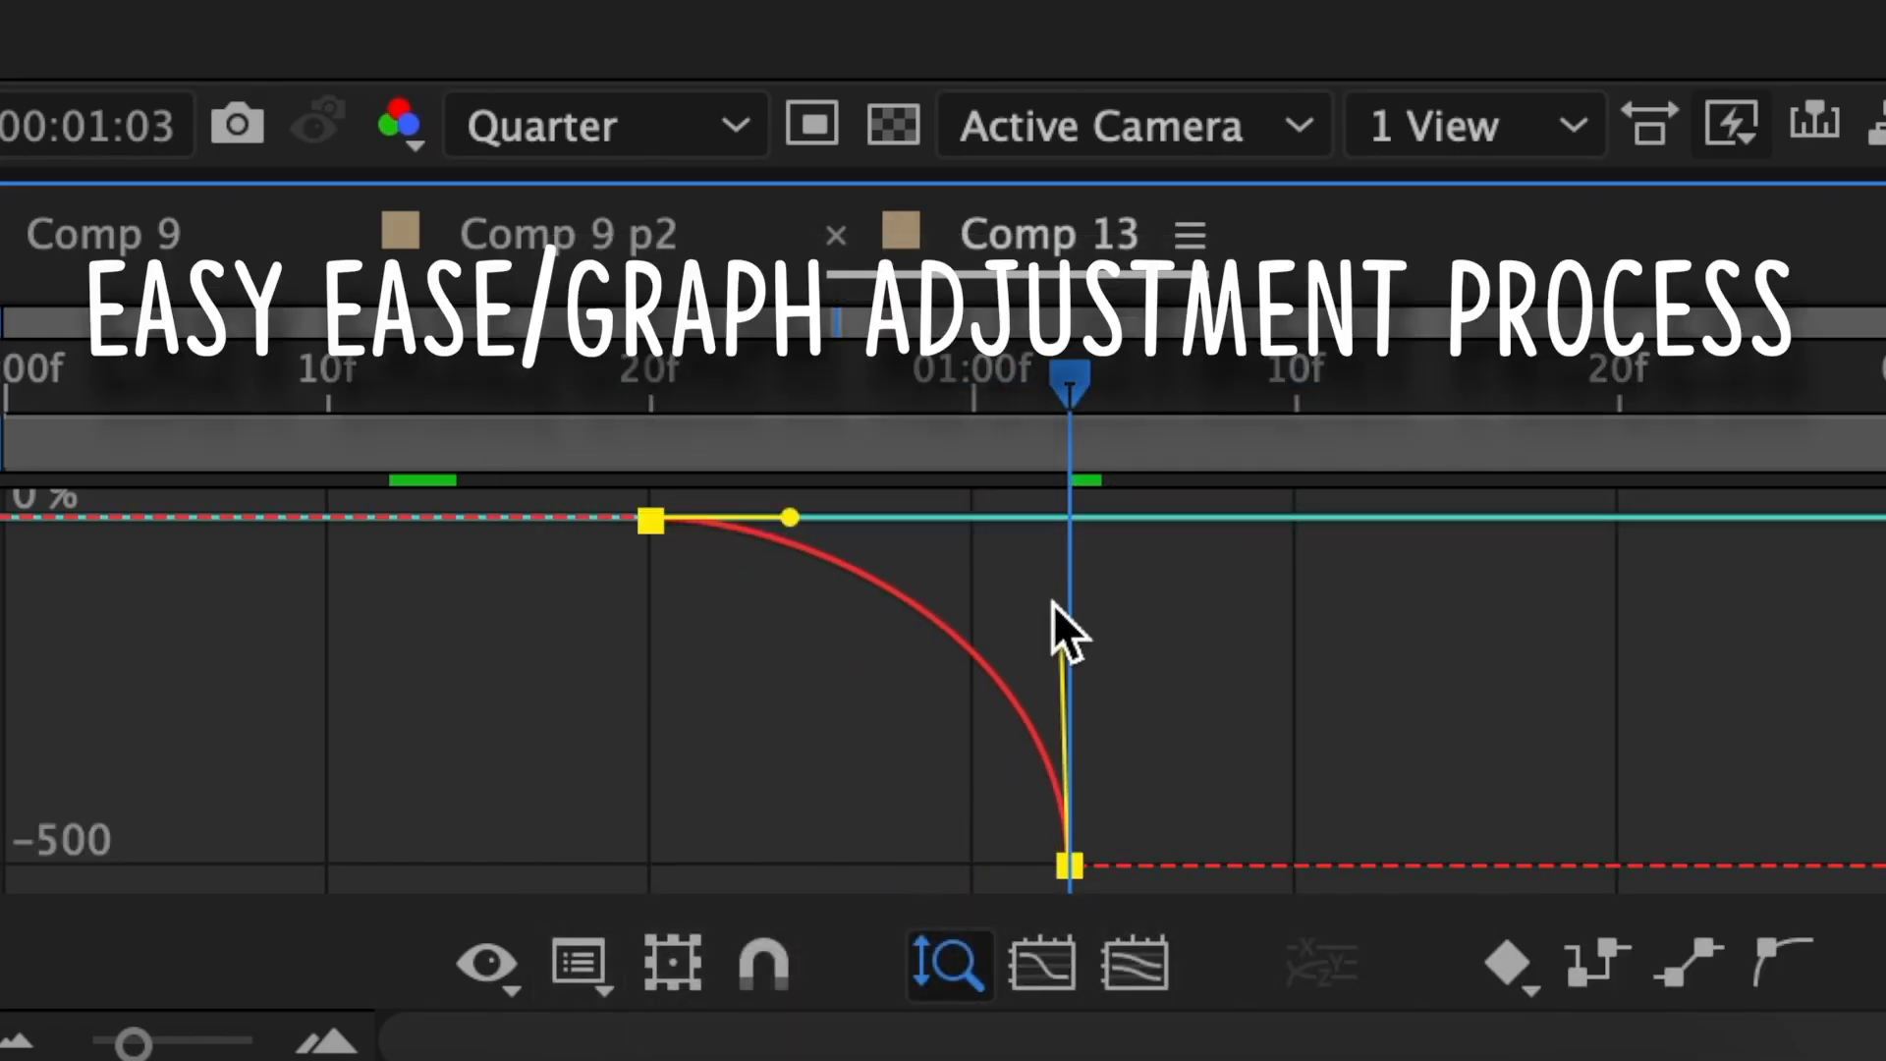
{"action": "left_click_drag", "start_coordinate": [789, 516], "coordinate": [949, 520]}
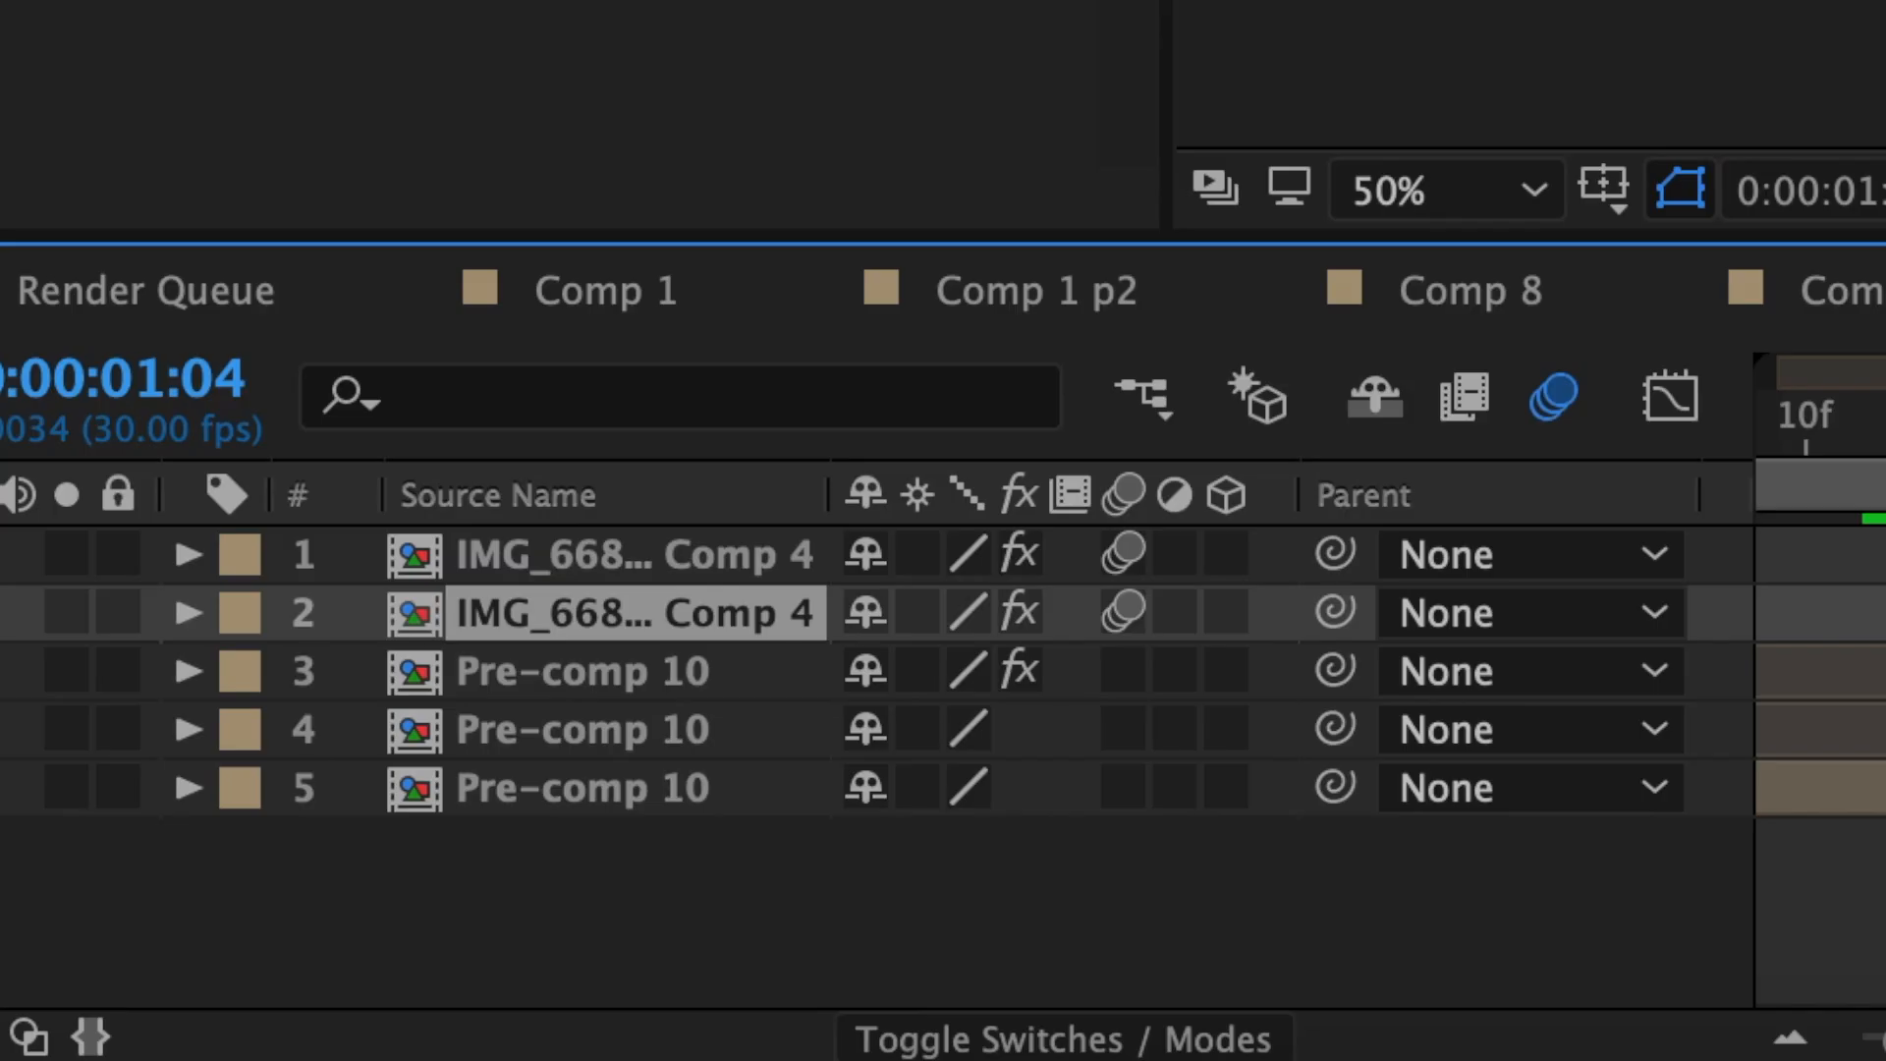
Step: Move the IMG_668… Comp 4 layer that starts at 0:00:01:04 upward in the frame and pre-compose it
{"action": "key", "text": "p"}
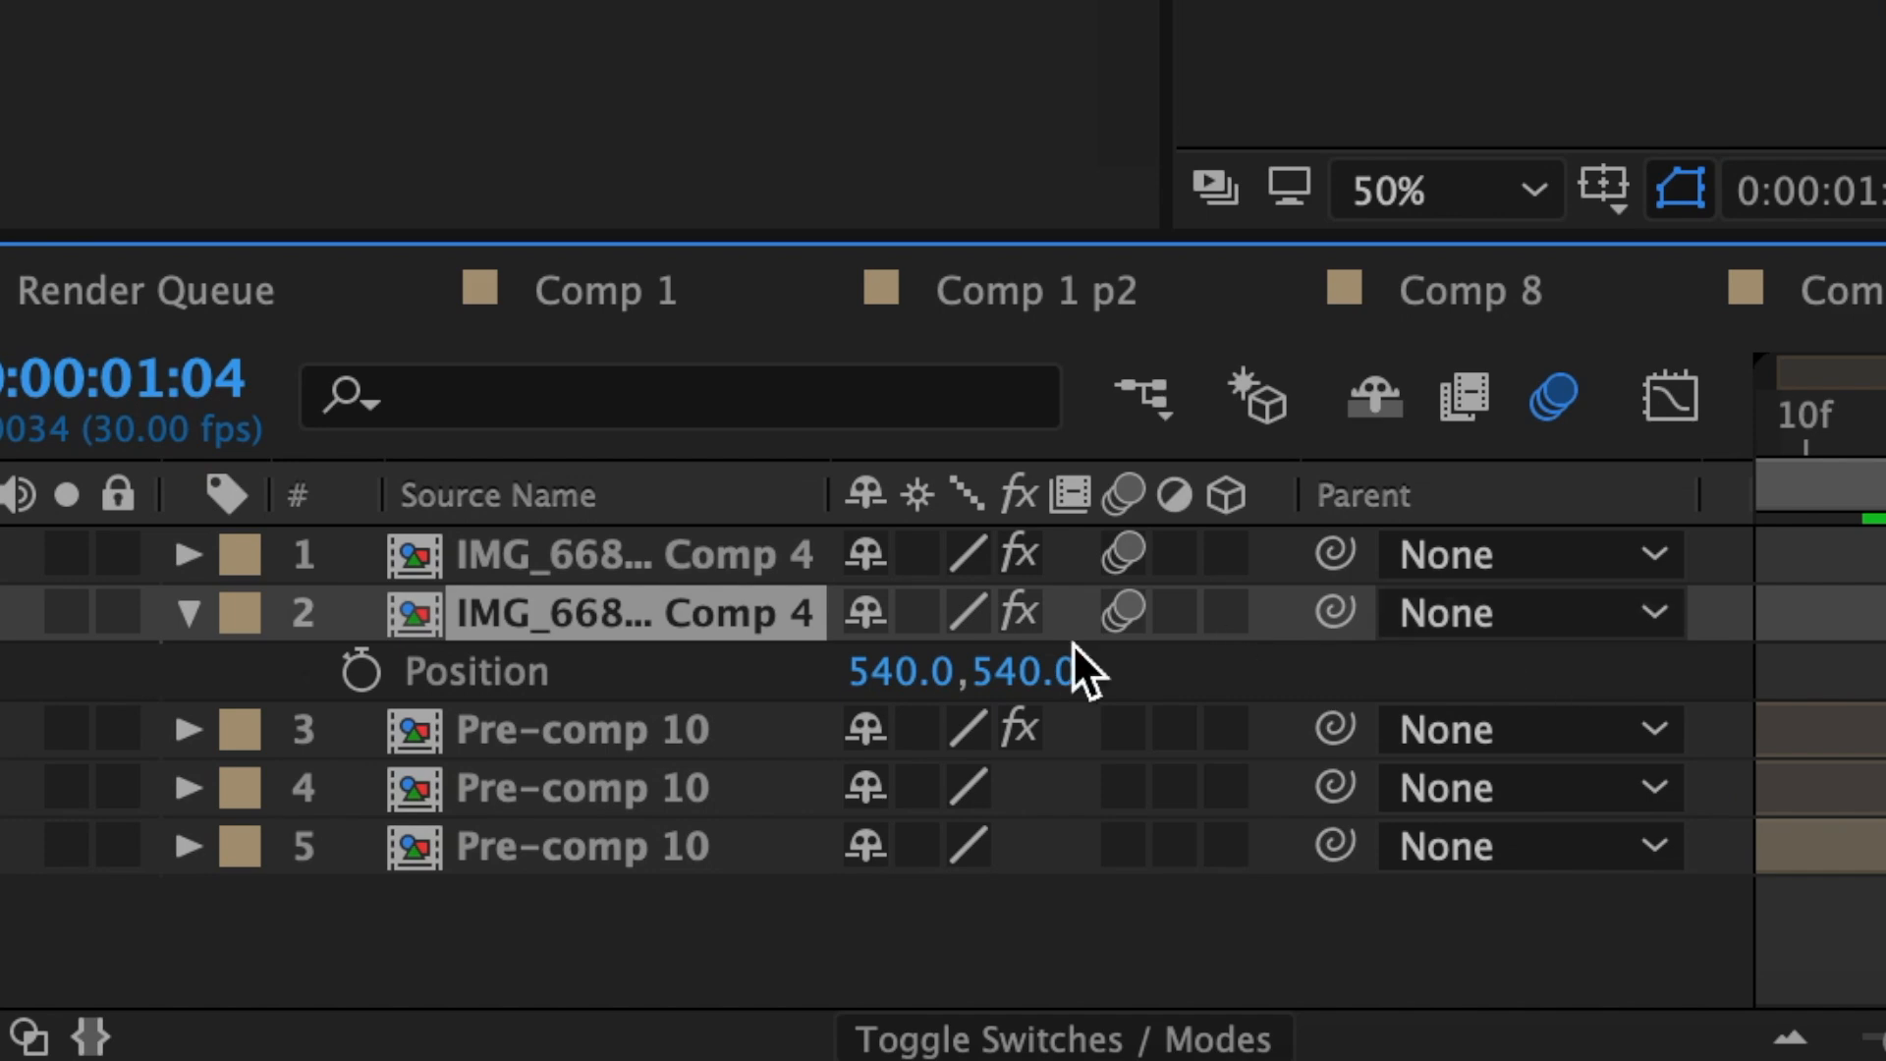
{"action": "left_click_drag", "start_coordinate": [1057, 674], "coordinate": [1031, 674]}
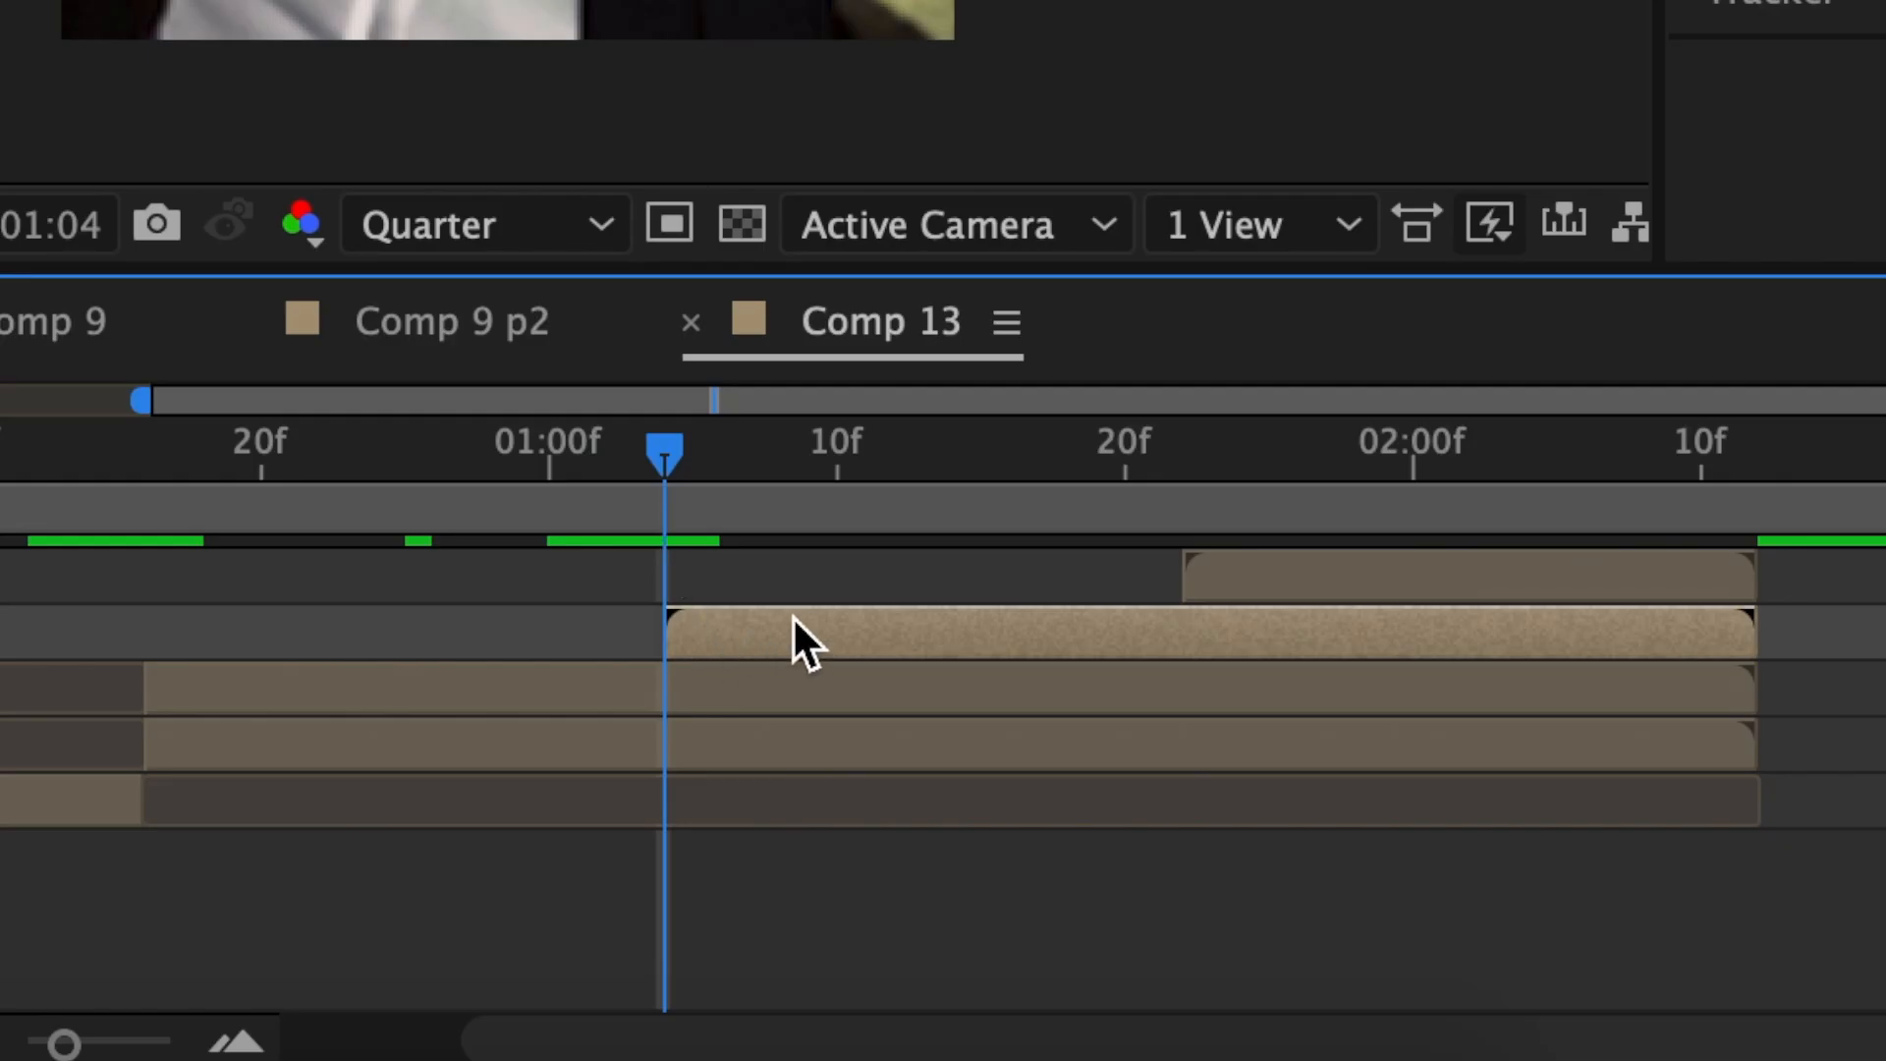
{"action": "right_click", "coordinate": [792, 616]}
{"action": "left_click", "coordinate": [610, 181]}
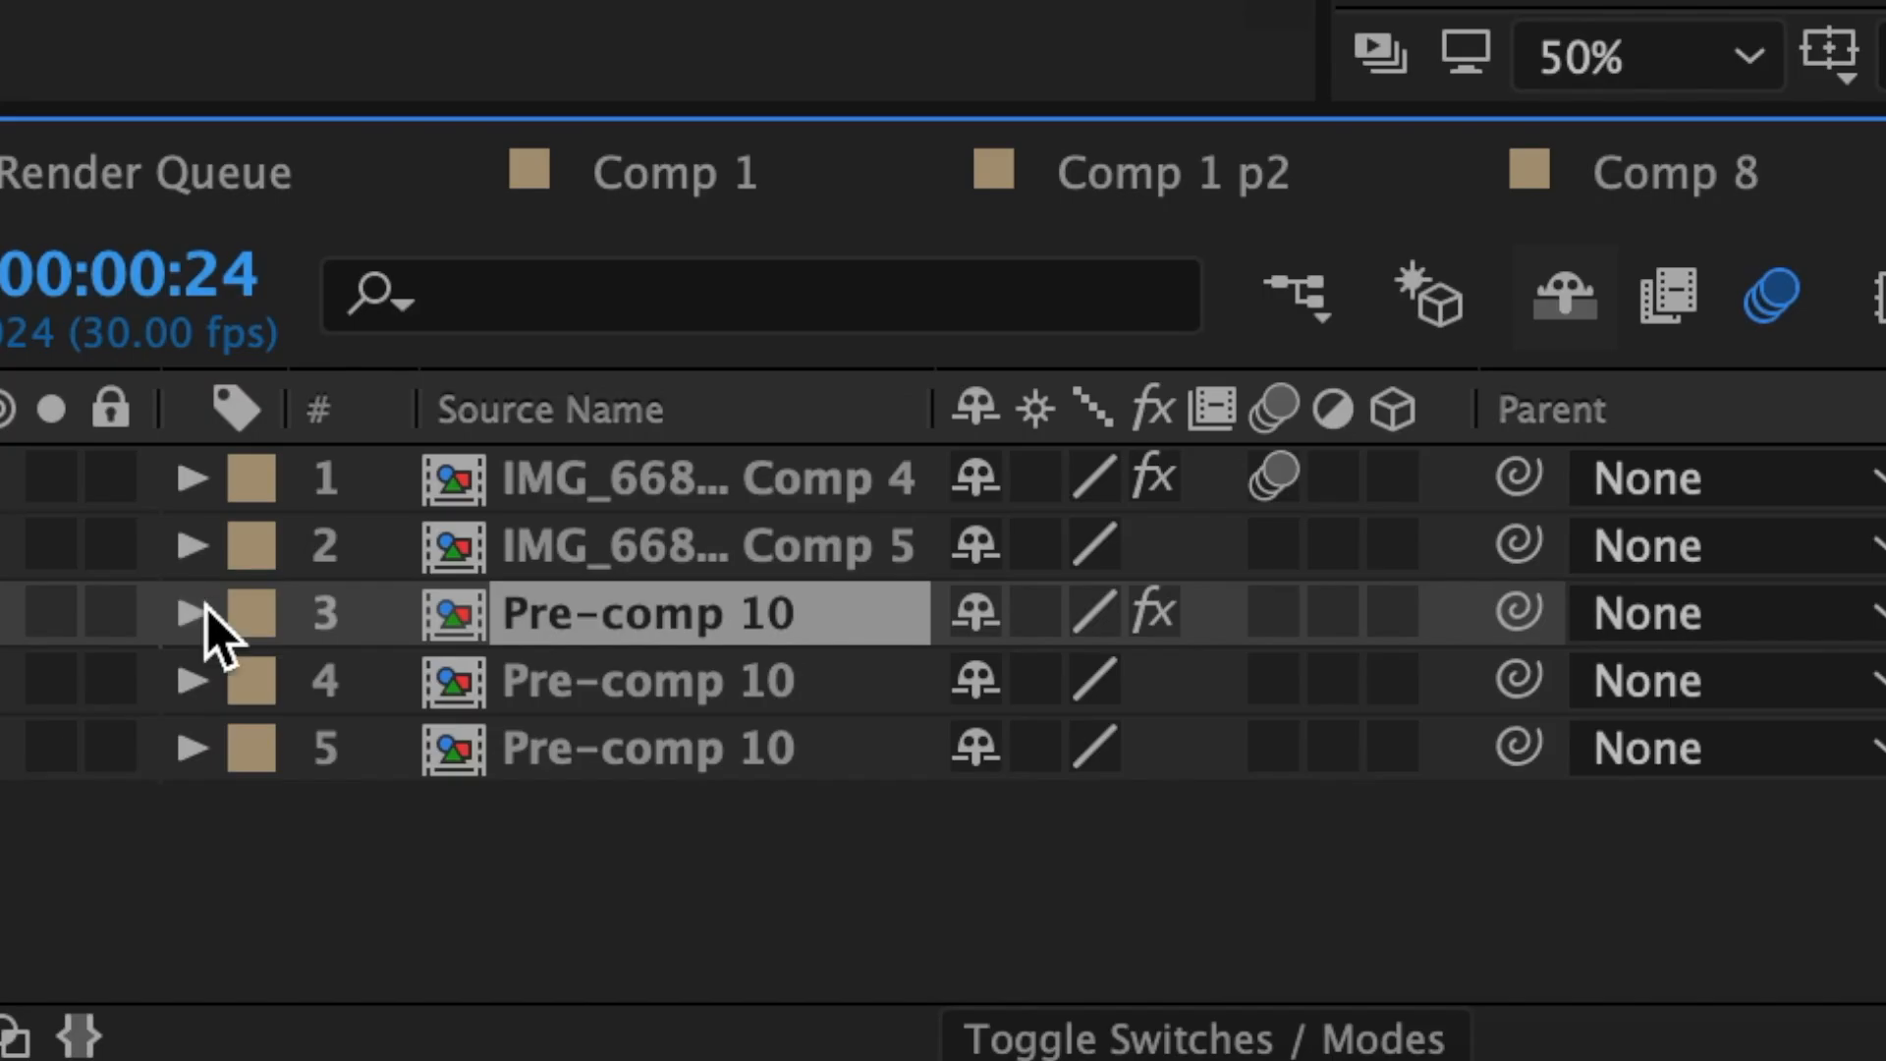
Step: Copy Mask 1 from the upper Pre-comp 10 copy and paste it onto the IMG_6684.JPG Comp 5 layer
{"action": "left_click", "coordinate": [204, 613]}
{"action": "left_click", "coordinate": [502, 758]}
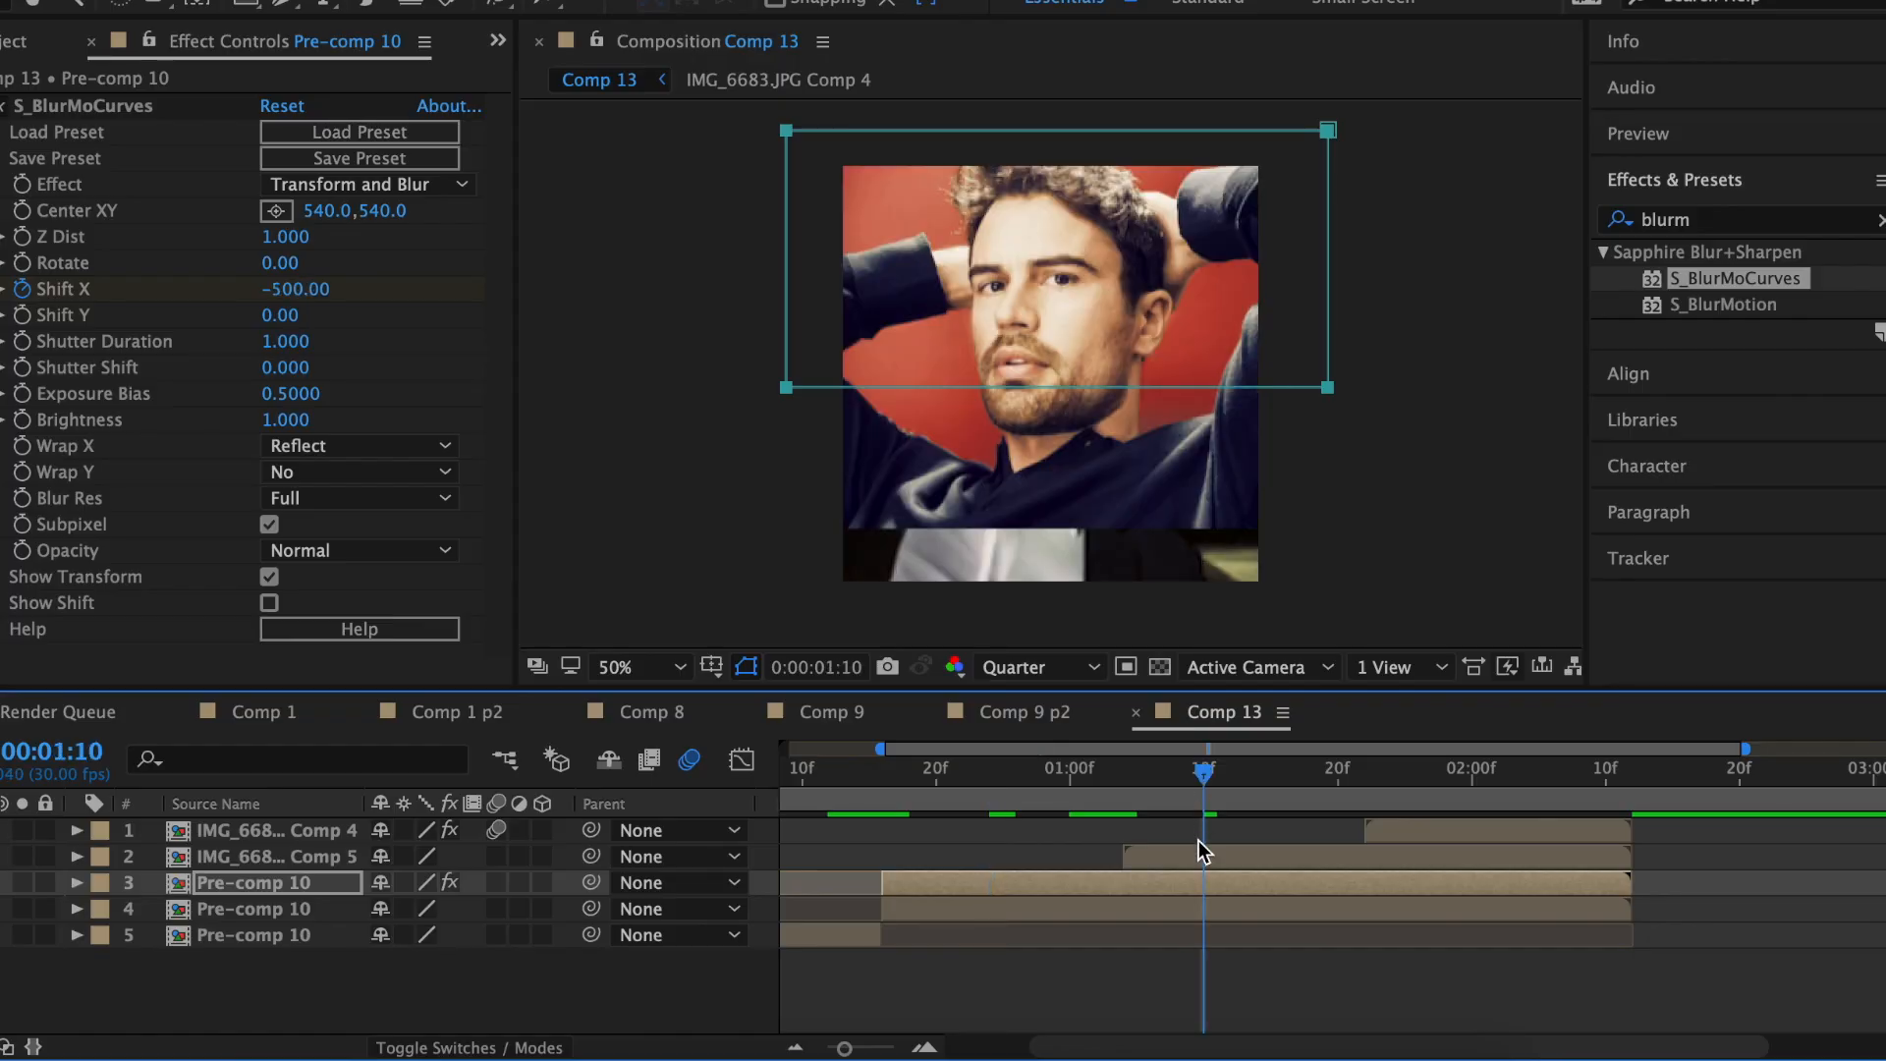
{"action": "left_click", "coordinate": [1198, 848]}
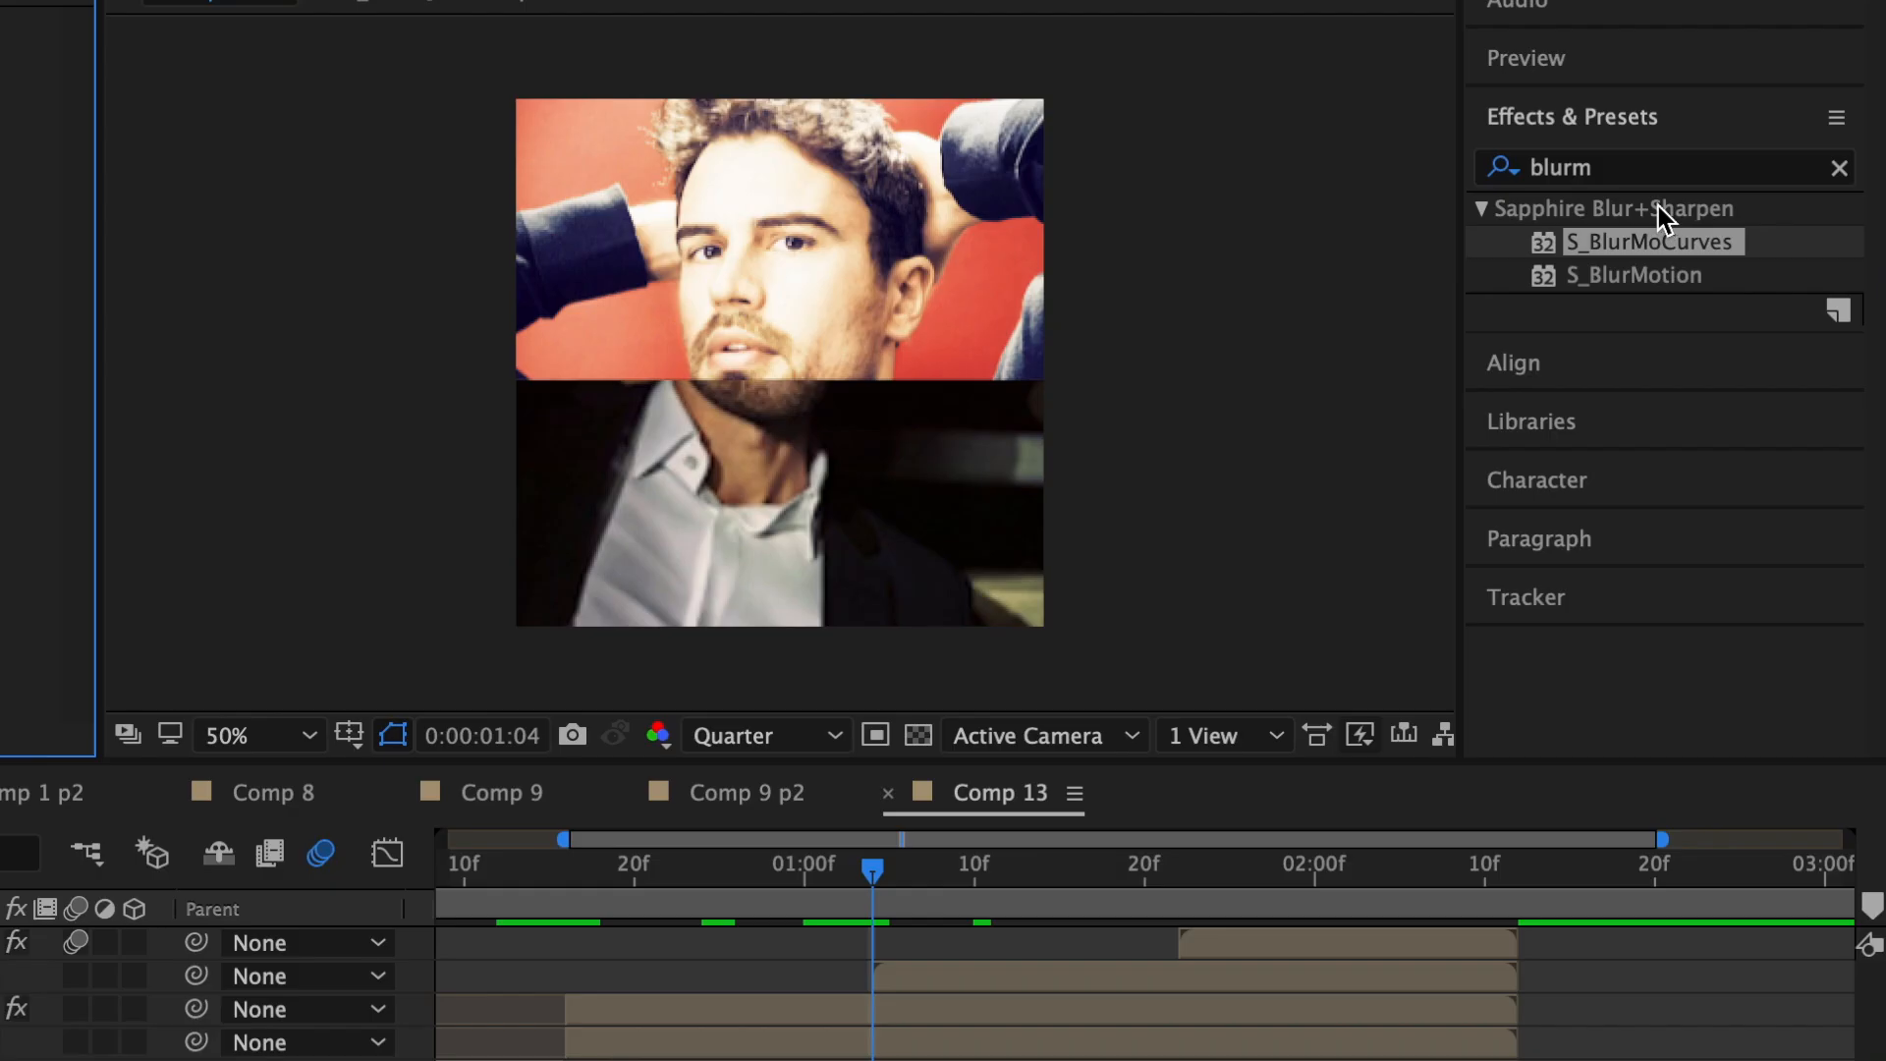
Step: Apply S_BlurMoCurves to the IMG_6684.JPG Comp 5 layer and set its Wrap X to Reflect
{"action": "left_click_drag", "start_coordinate": [1654, 201], "coordinate": [962, 980]}
{"action": "left_click", "coordinate": [828, 594]}
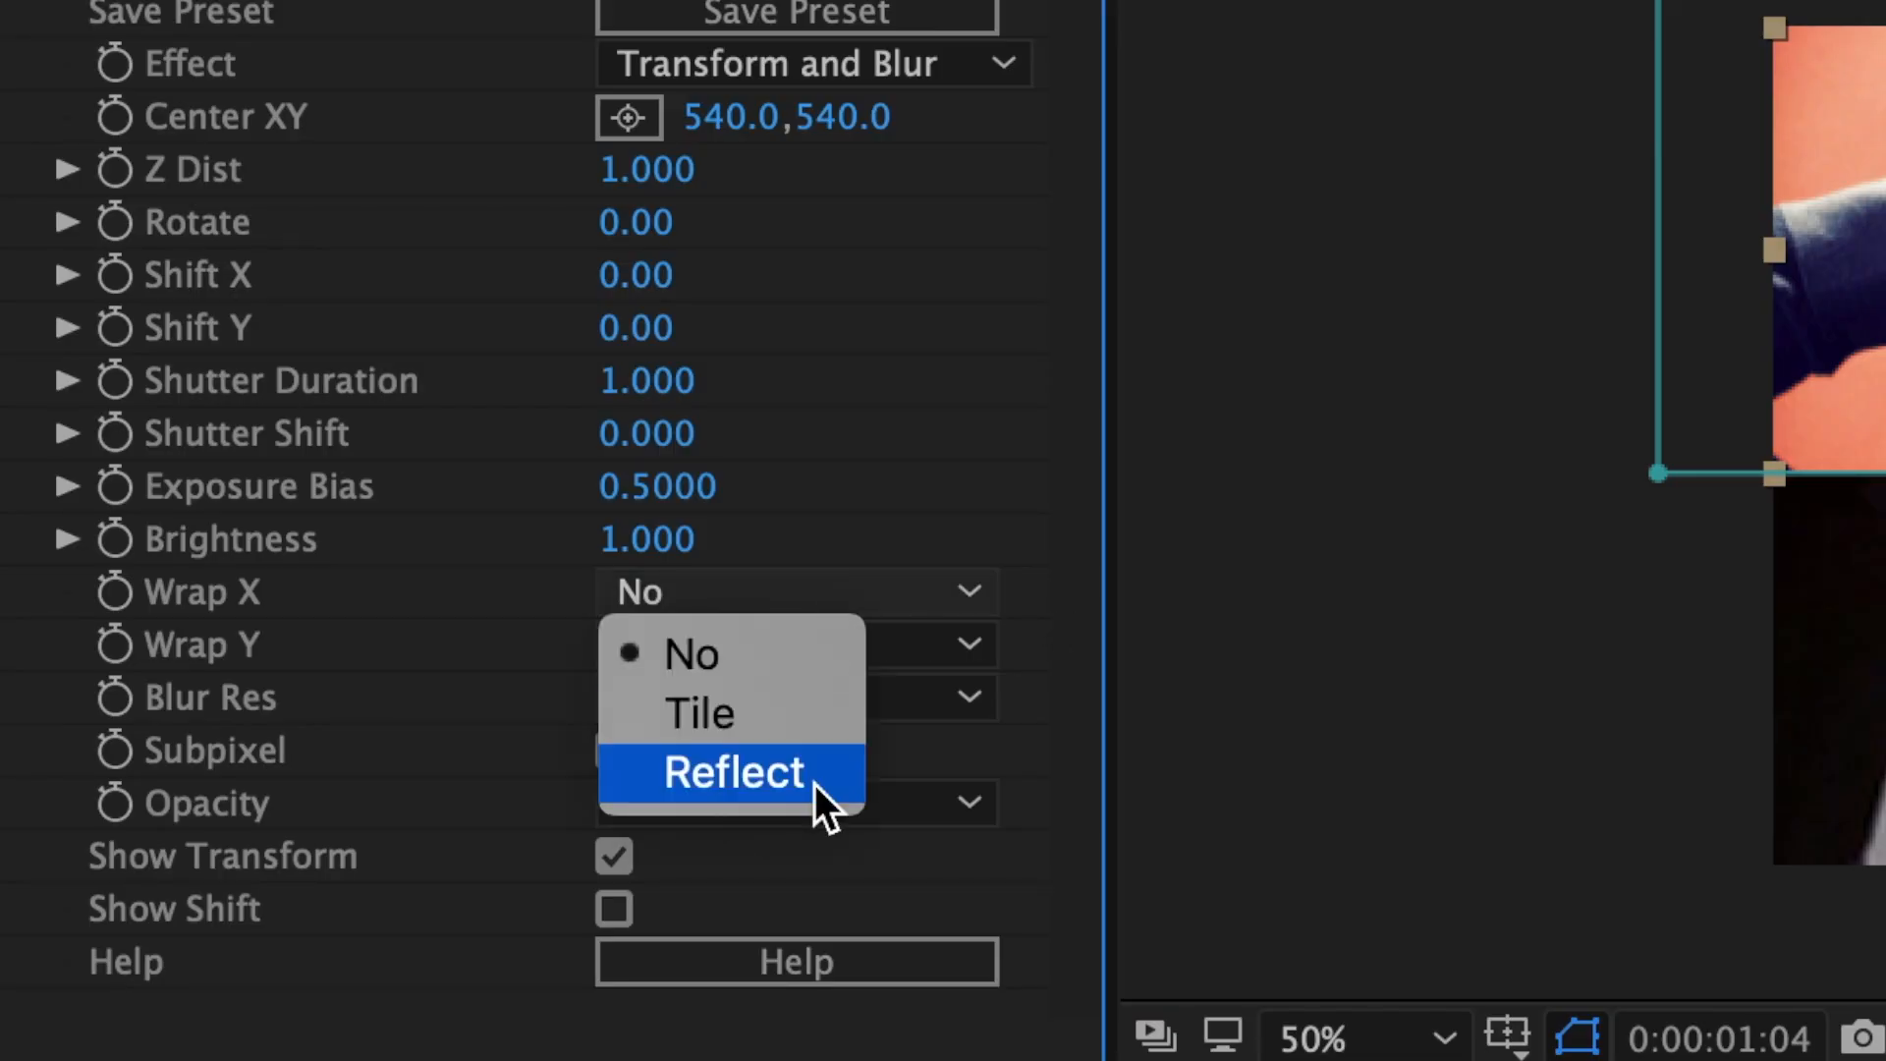
{"action": "left_click", "coordinate": [786, 776]}
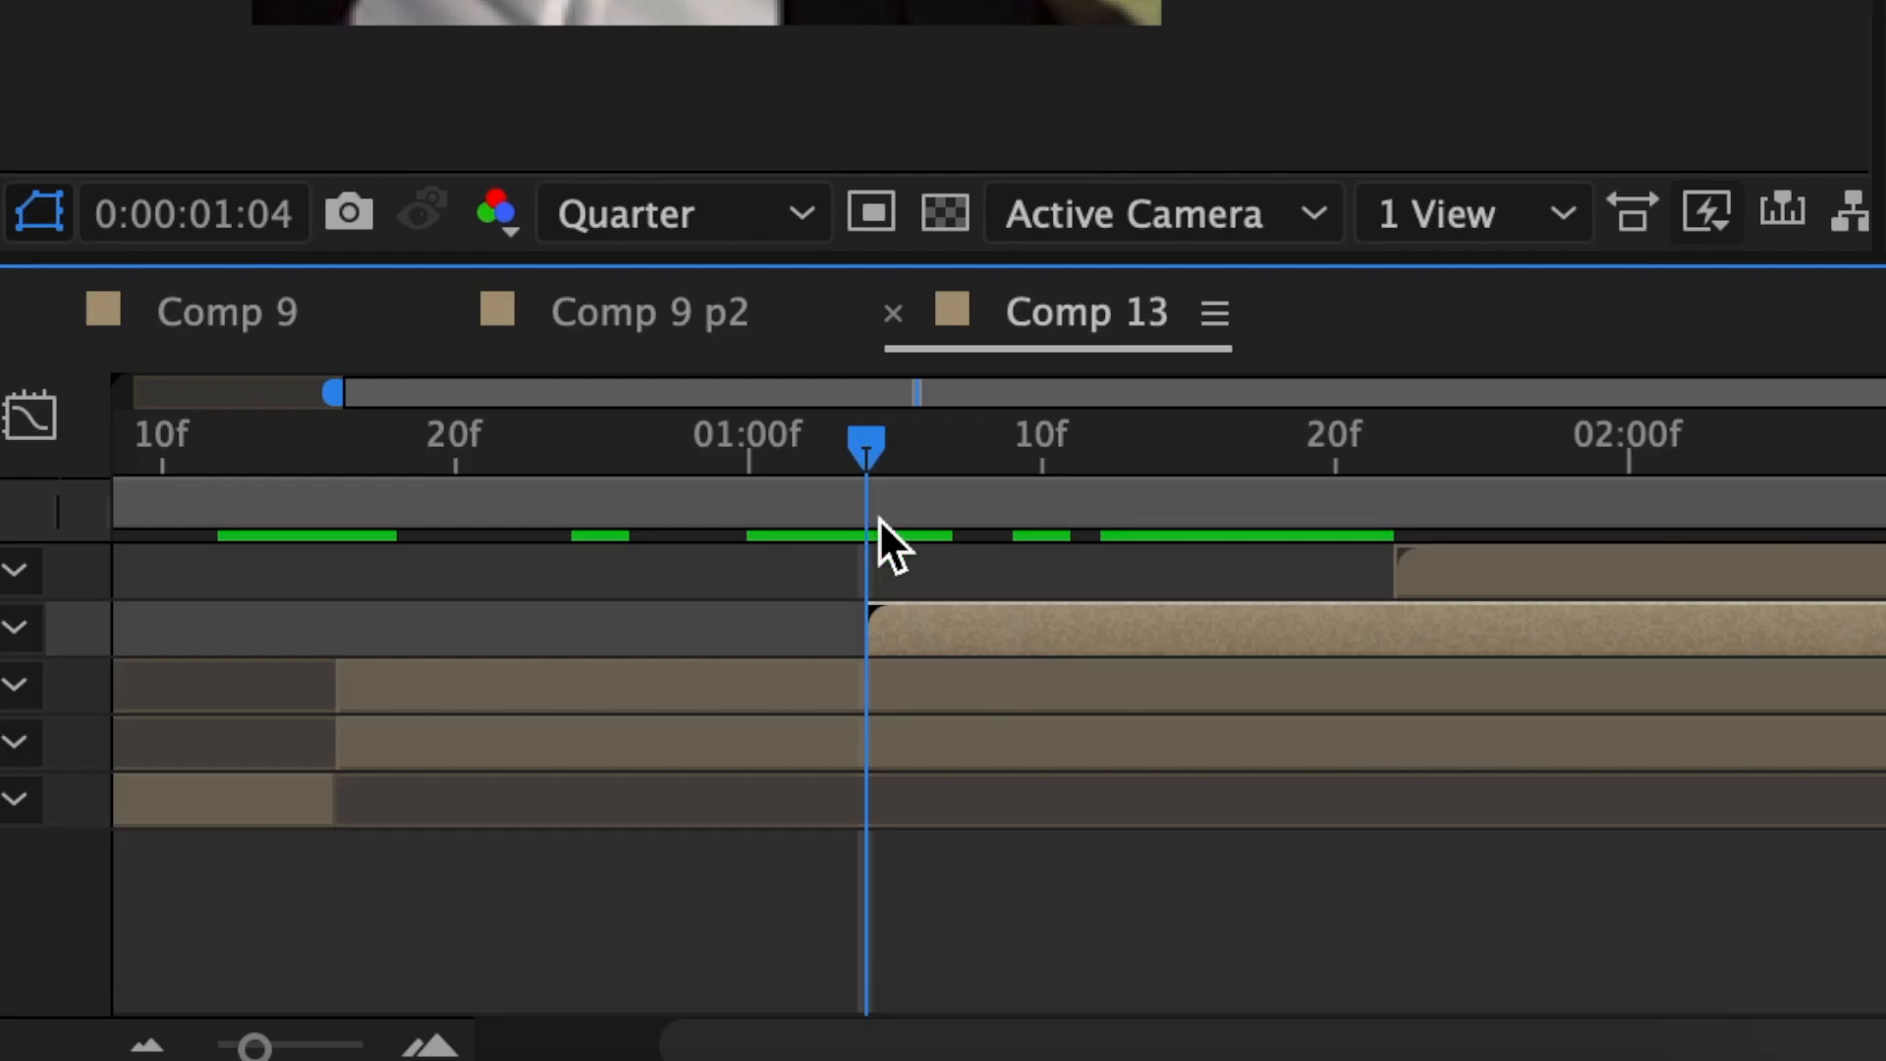
Step: Keyframe Shift X on IMG_6684.JPG Comp 5 from 500 at 0:00:01:04 to 0 at 0:00:01:20
{"action": "left_click_drag", "start_coordinate": [878, 516], "coordinate": [1340, 501]}
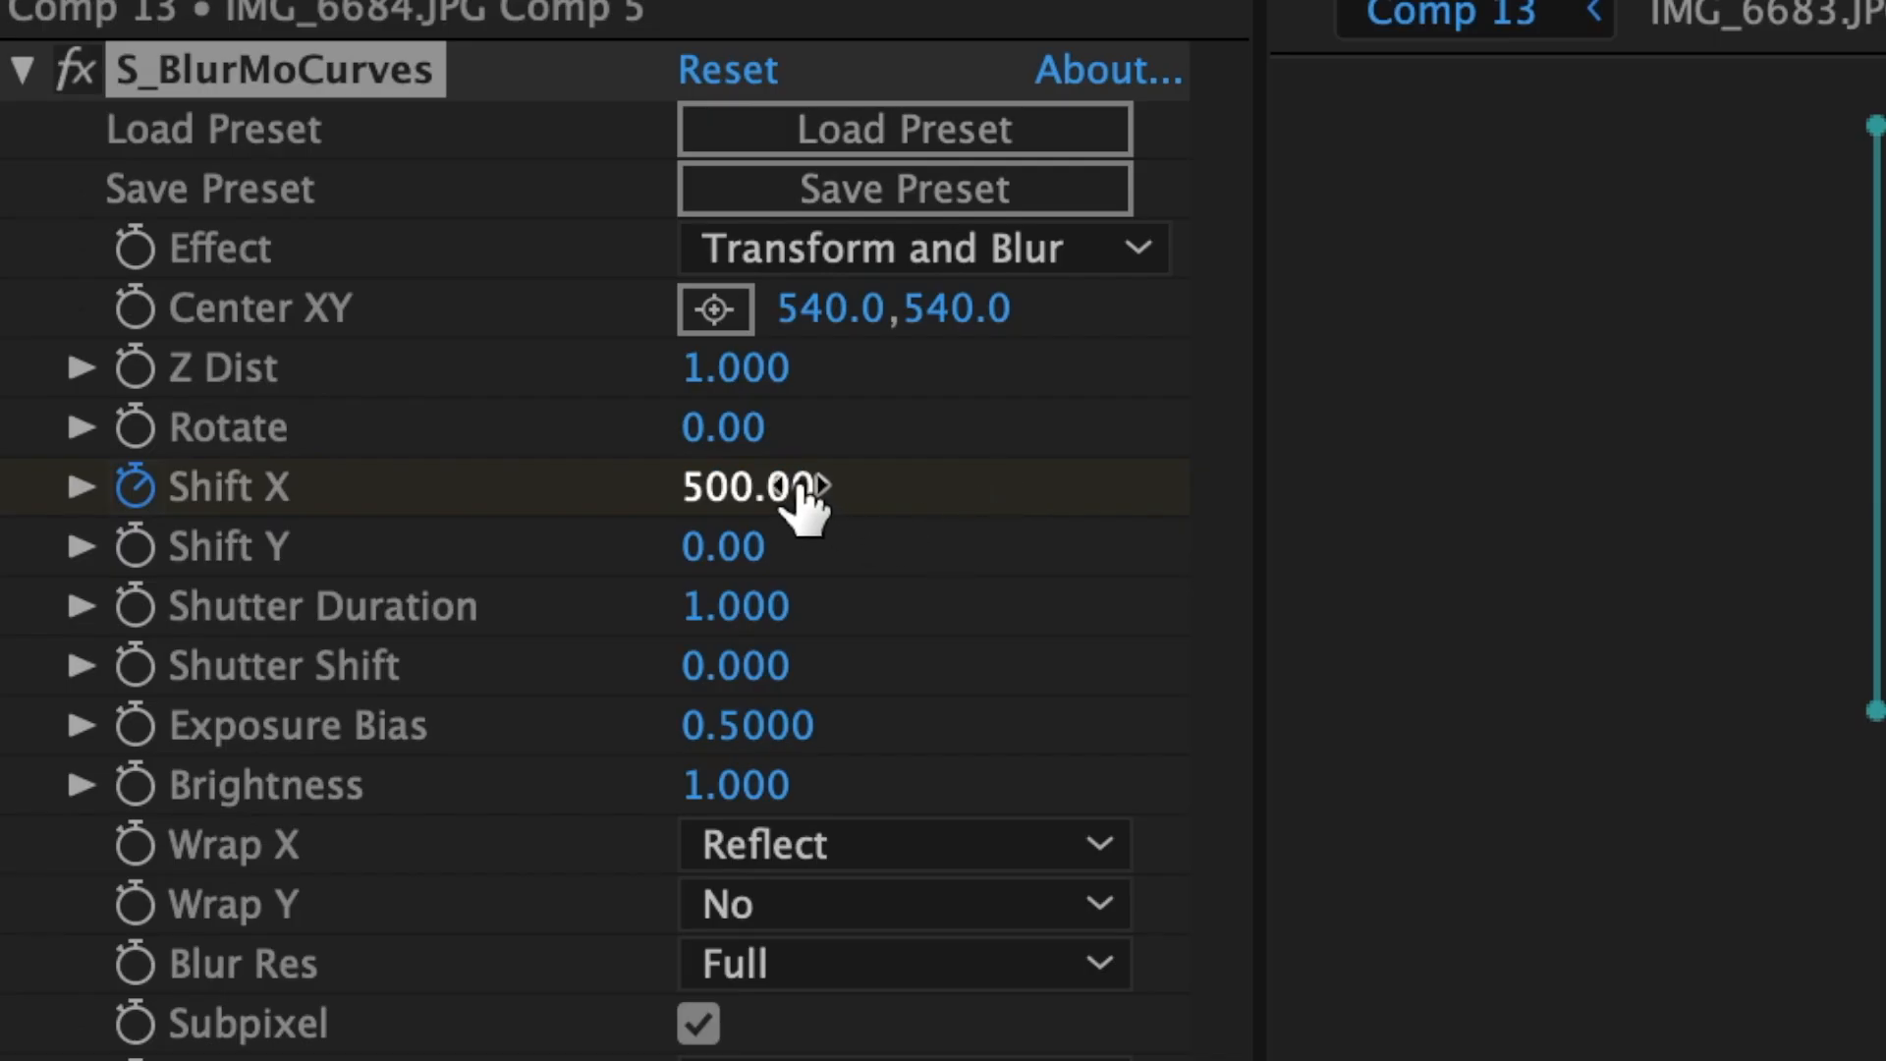
{"action": "left_click", "coordinate": [910, 505]}
{"action": "type", "text": "00"}
{"action": "key", "text": "Return"}
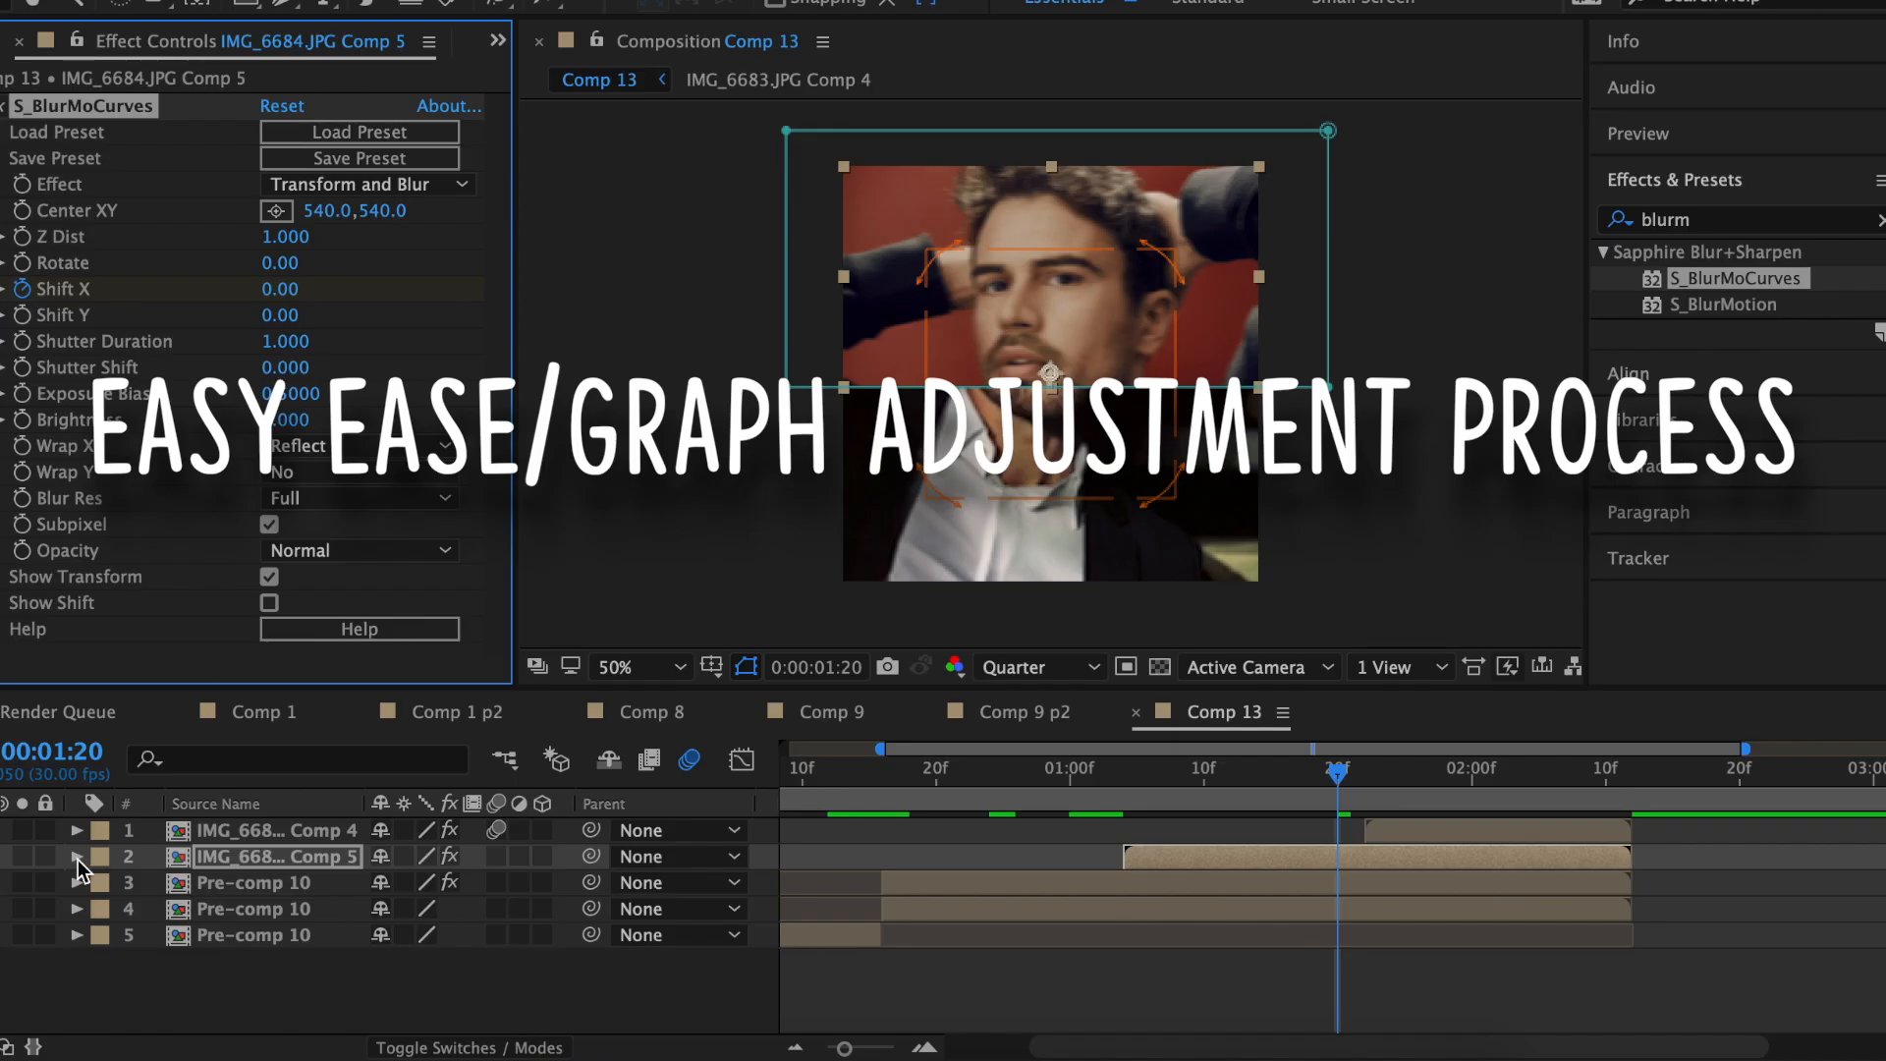
Step: Apply Easy Ease to the Shift X keyframes of IMG_6684.JPG Comp 5 and shape the value curve with a fast start and long, slow finish
{"action": "left_click", "coordinate": [77, 858]}
{"action": "left_click", "coordinate": [104, 908]}
{"action": "left_click", "coordinate": [128, 934]}
{"action": "scroll", "coordinate": [1237, 872], "scroll_direction": "down", "scroll_amount": 6}
{"action": "left_click_drag", "start_coordinate": [1421, 904], "coordinate": [1126, 926]}
{"action": "right_click", "coordinate": [1125, 831]}
{"action": "left_click", "coordinate": [1532, 854]}
{"action": "left_click", "coordinate": [741, 759]}
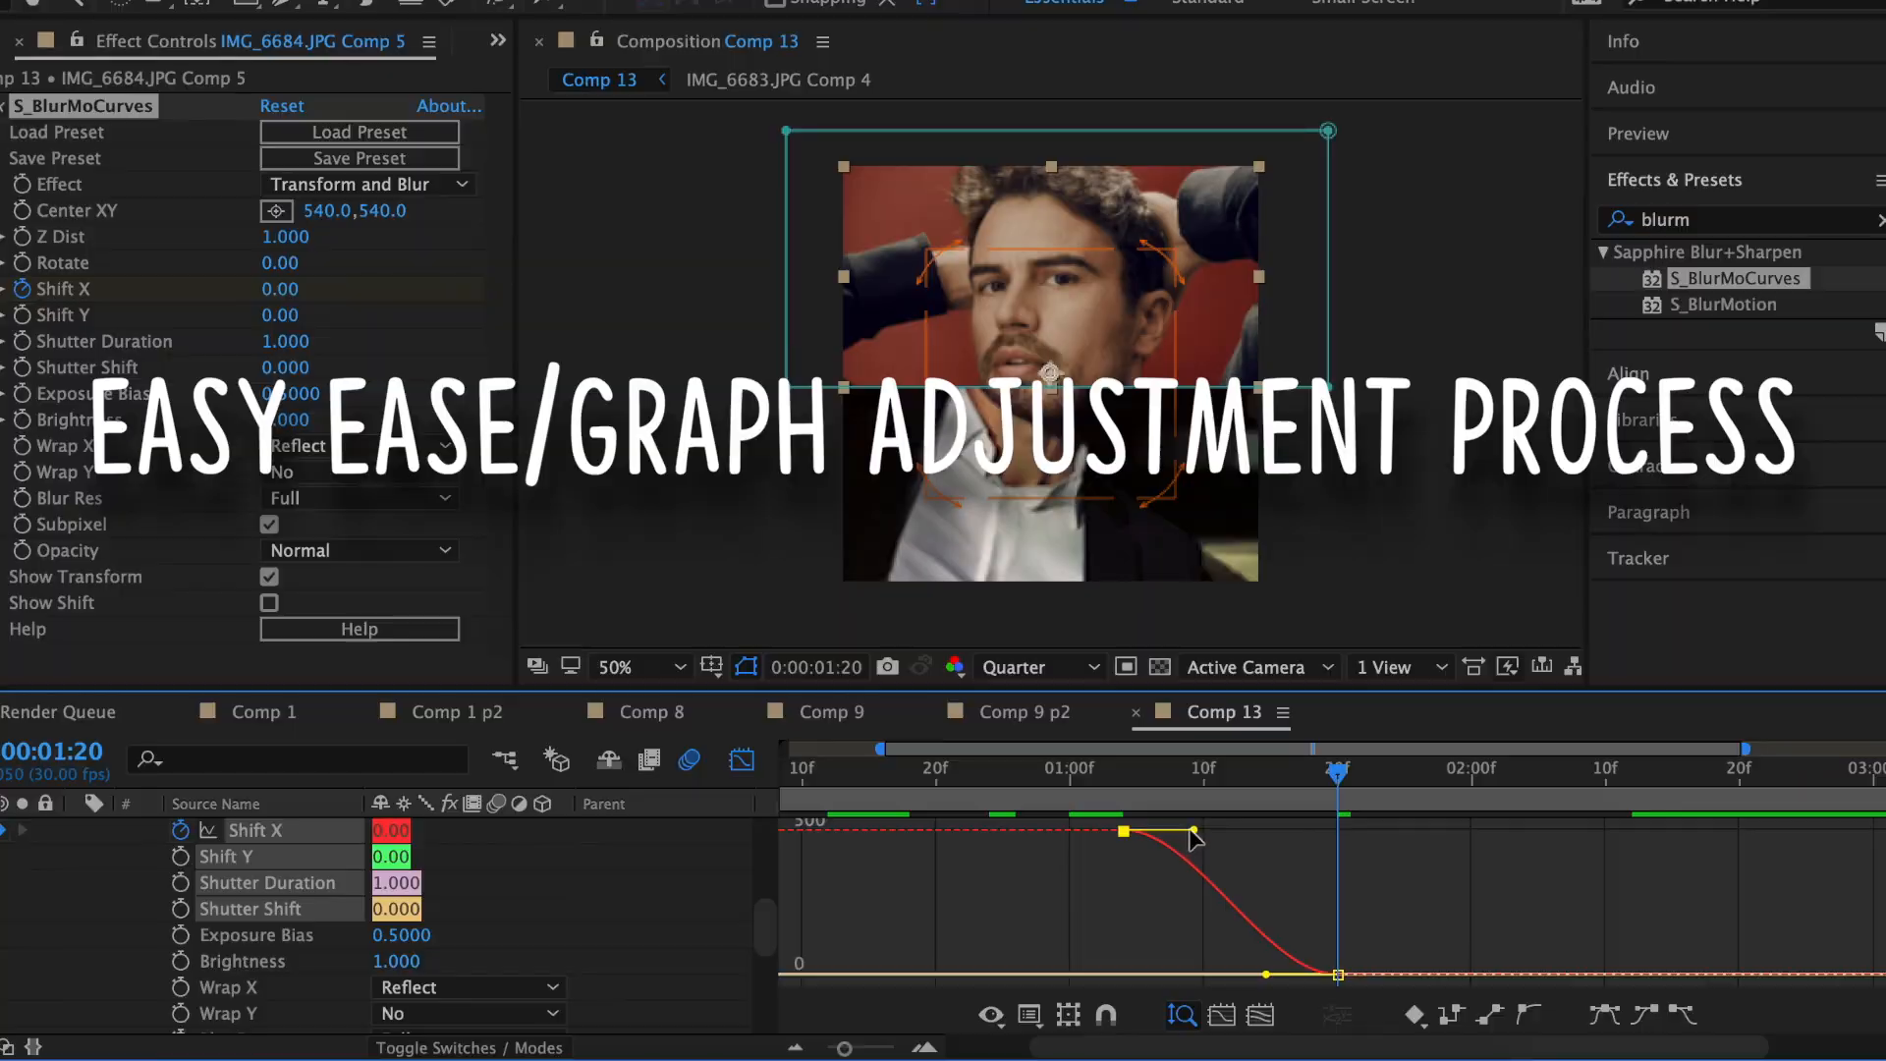
{"action": "left_click_drag", "start_coordinate": [1263, 972], "coordinate": [1177, 973]}
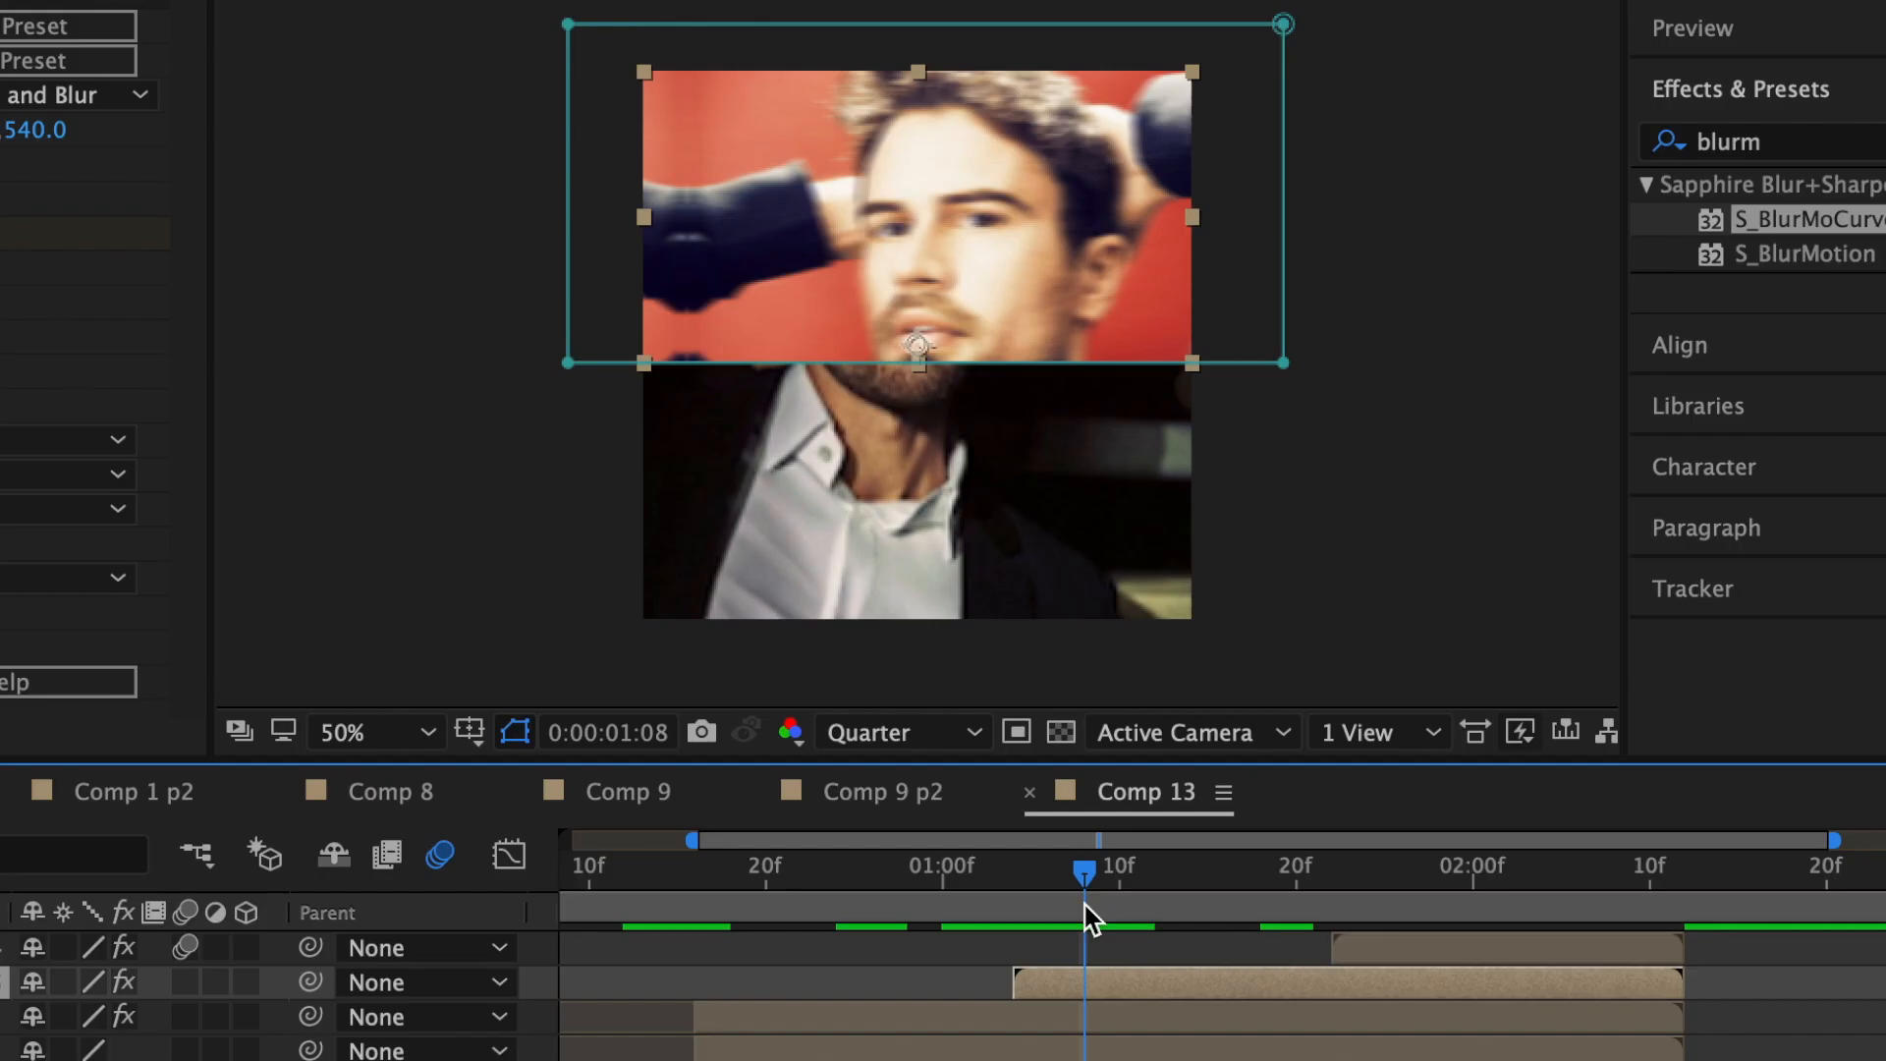
{"action": "left_click_drag", "start_coordinate": [1085, 871], "coordinate": [1189, 874]}
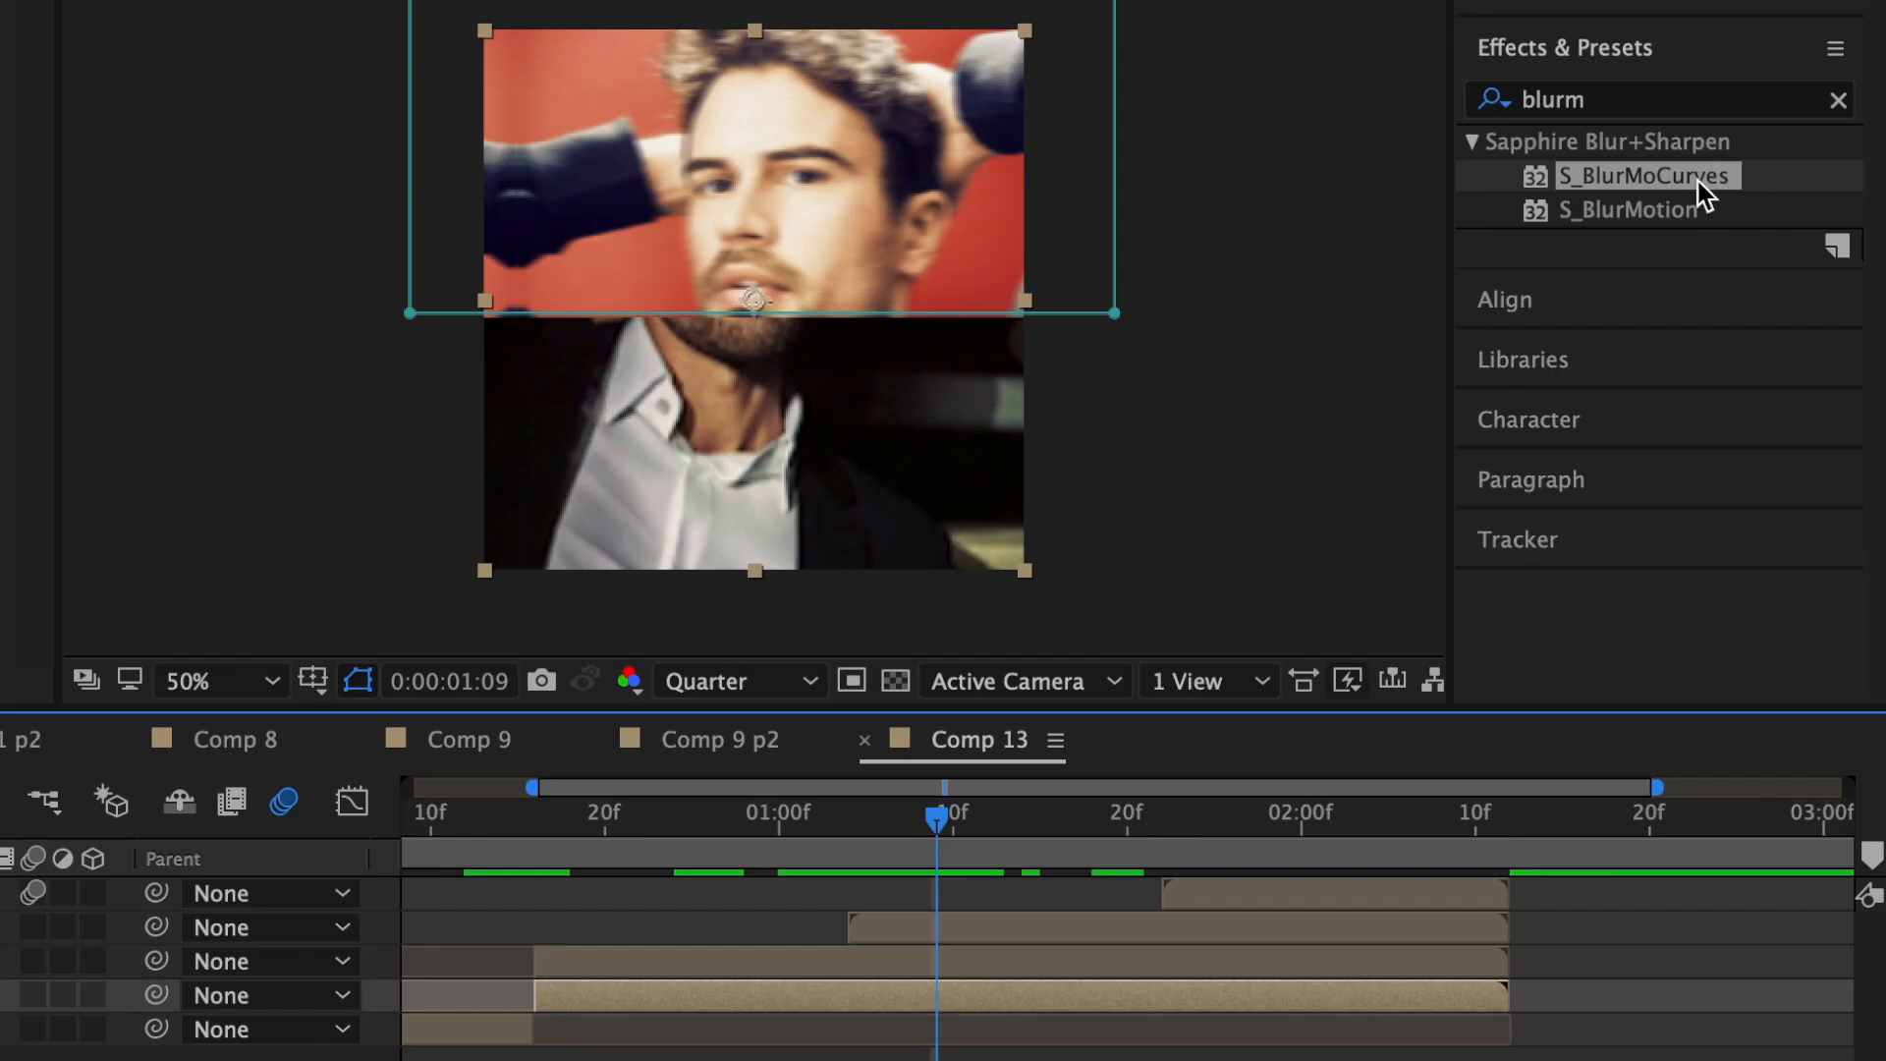
Step: Apply S_BlurMoCurves to the lower Pre-comp 10 copy with the inverted mask and set its Wrap X to Reflect
{"action": "left_click_drag", "start_coordinate": [1704, 196], "coordinate": [993, 992]}
{"action": "left_click", "coordinate": [727, 650]}
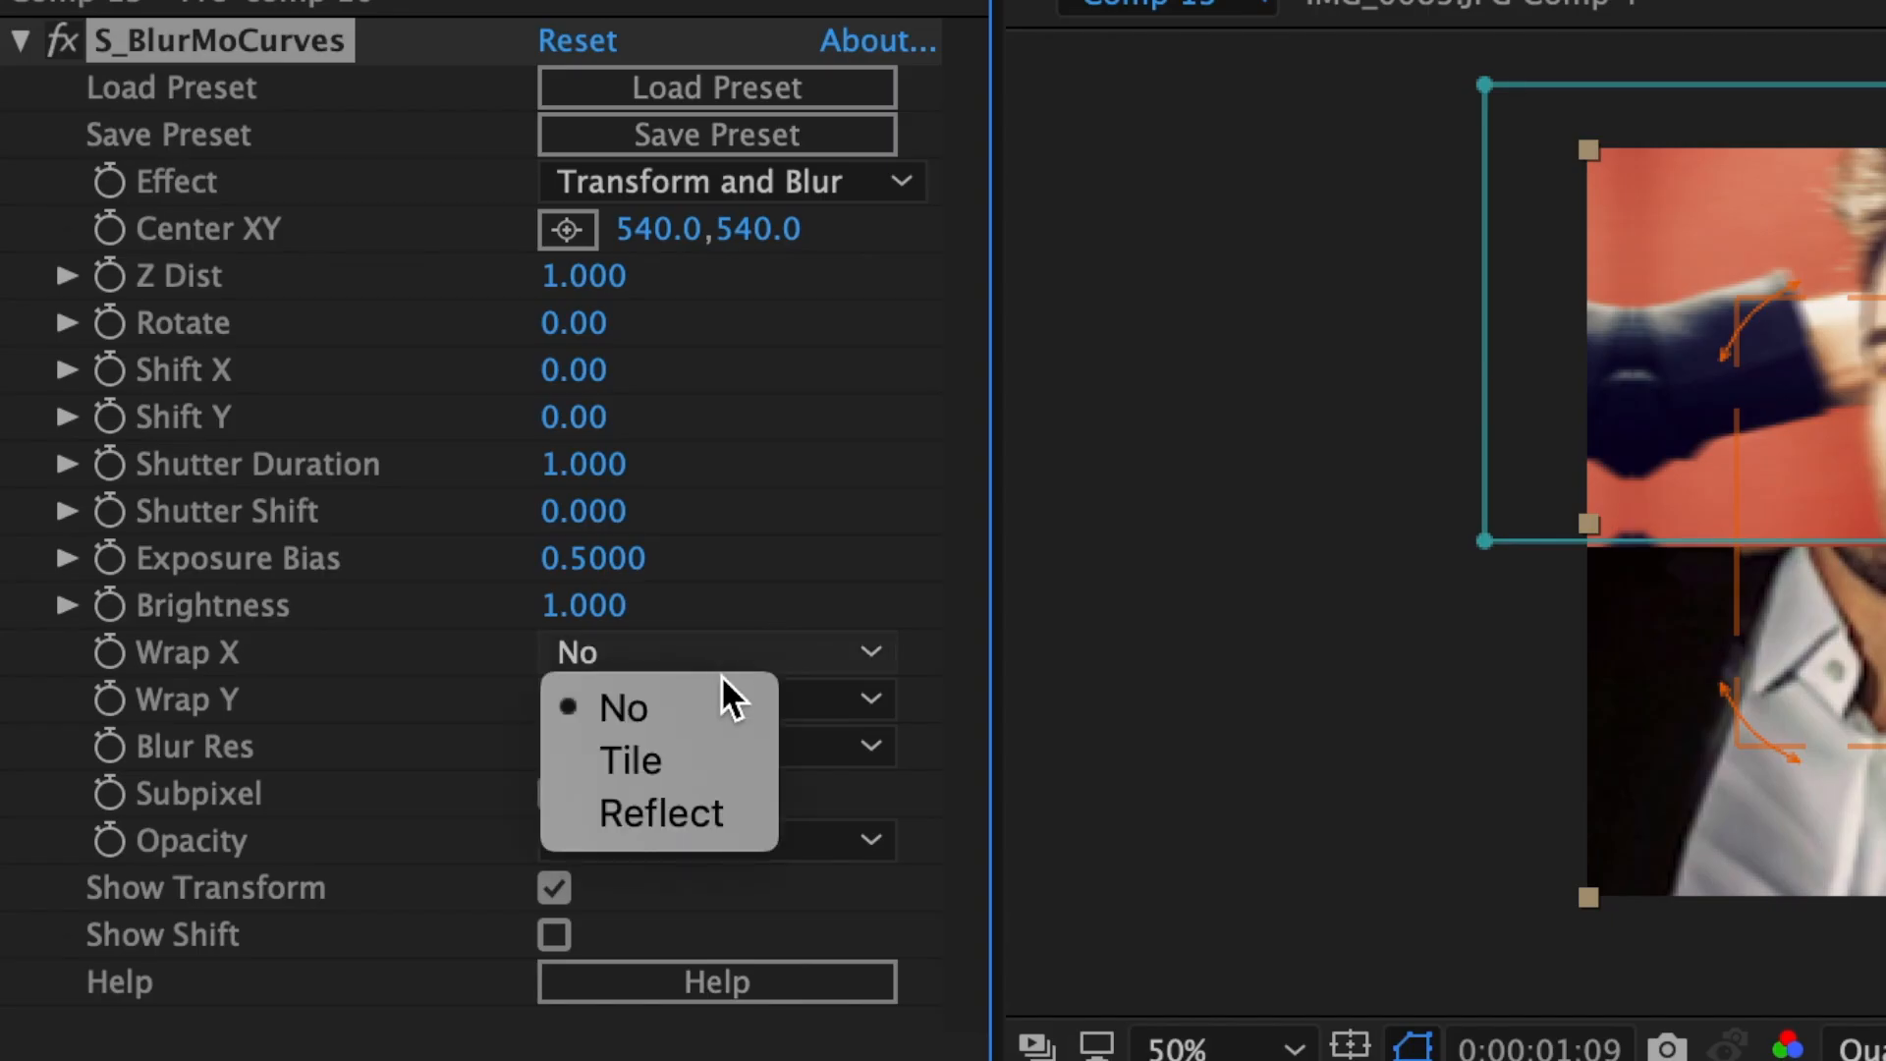
{"action": "left_click", "coordinate": [710, 810]}
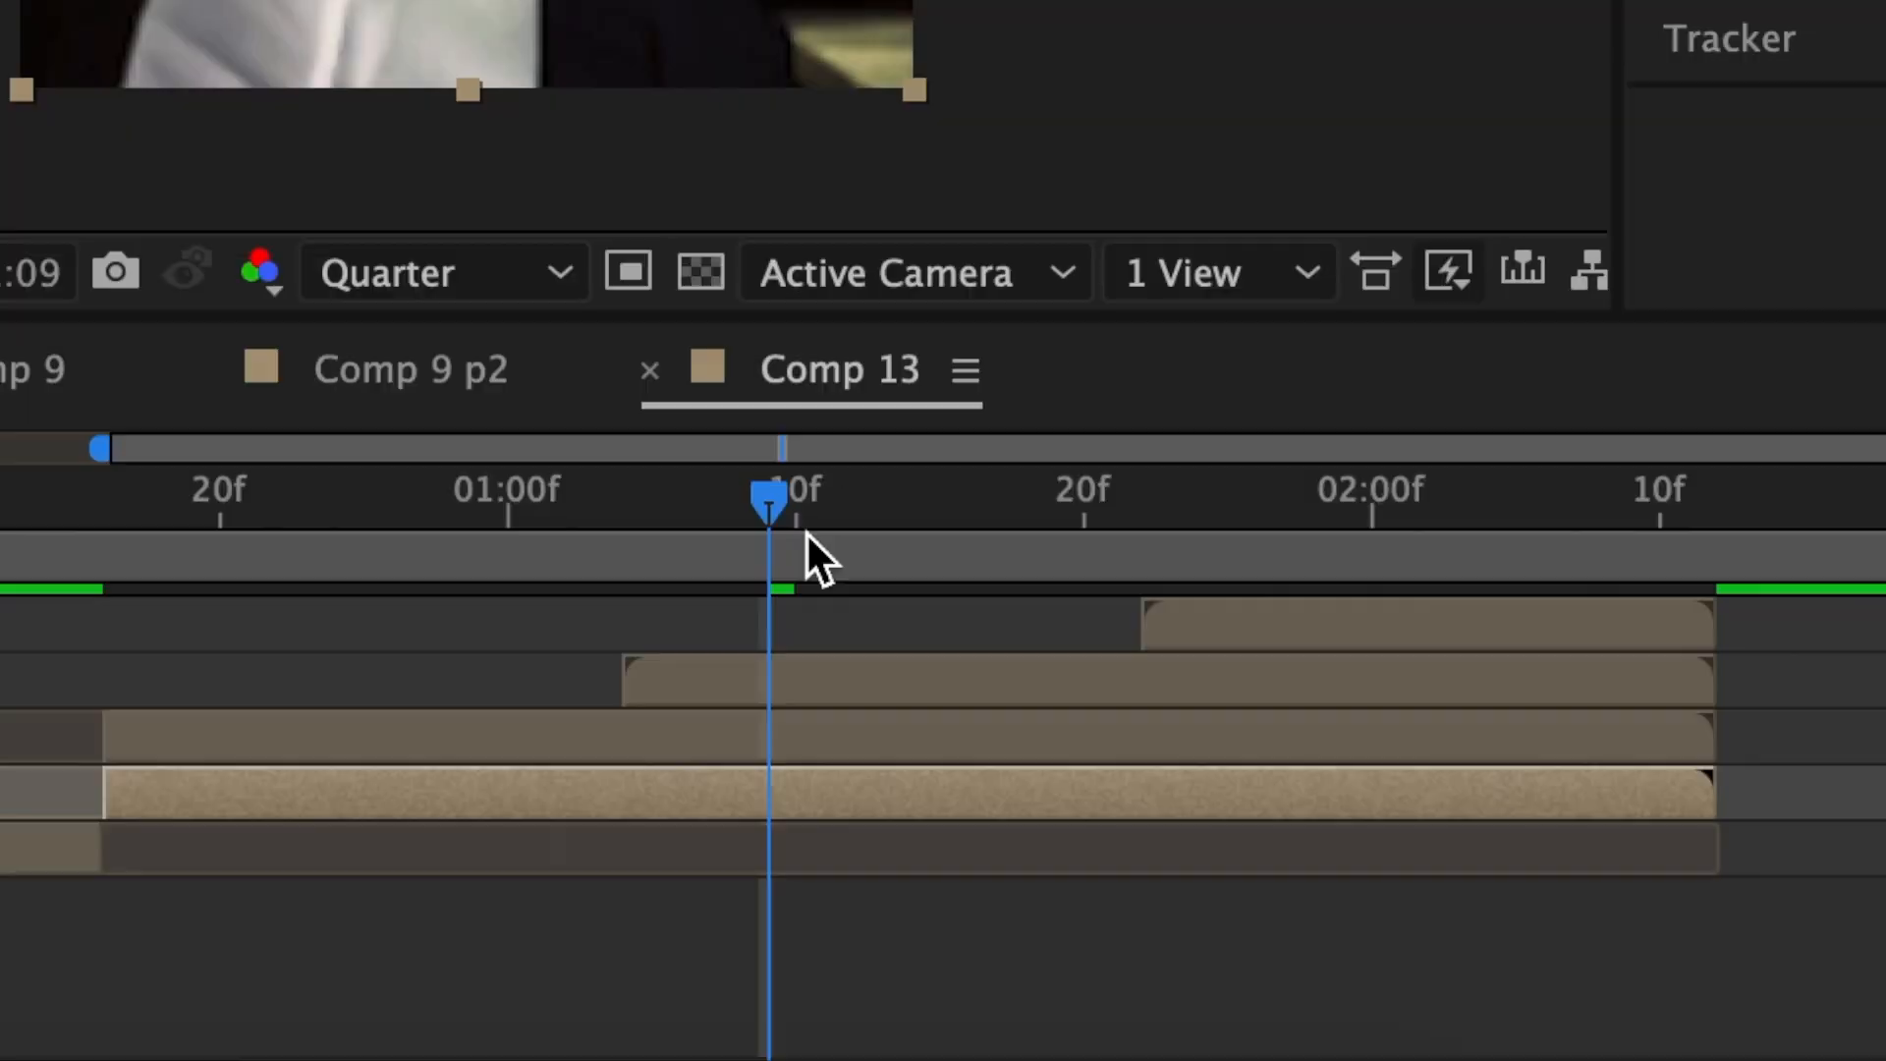
Step: Keyframe Shift X on the lower Pre-comp 10 copy from 0 at 0:00:01:09 to 500 at 0:00:01:21
{"action": "left_click_drag", "start_coordinate": [806, 532], "coordinate": [1124, 528]}
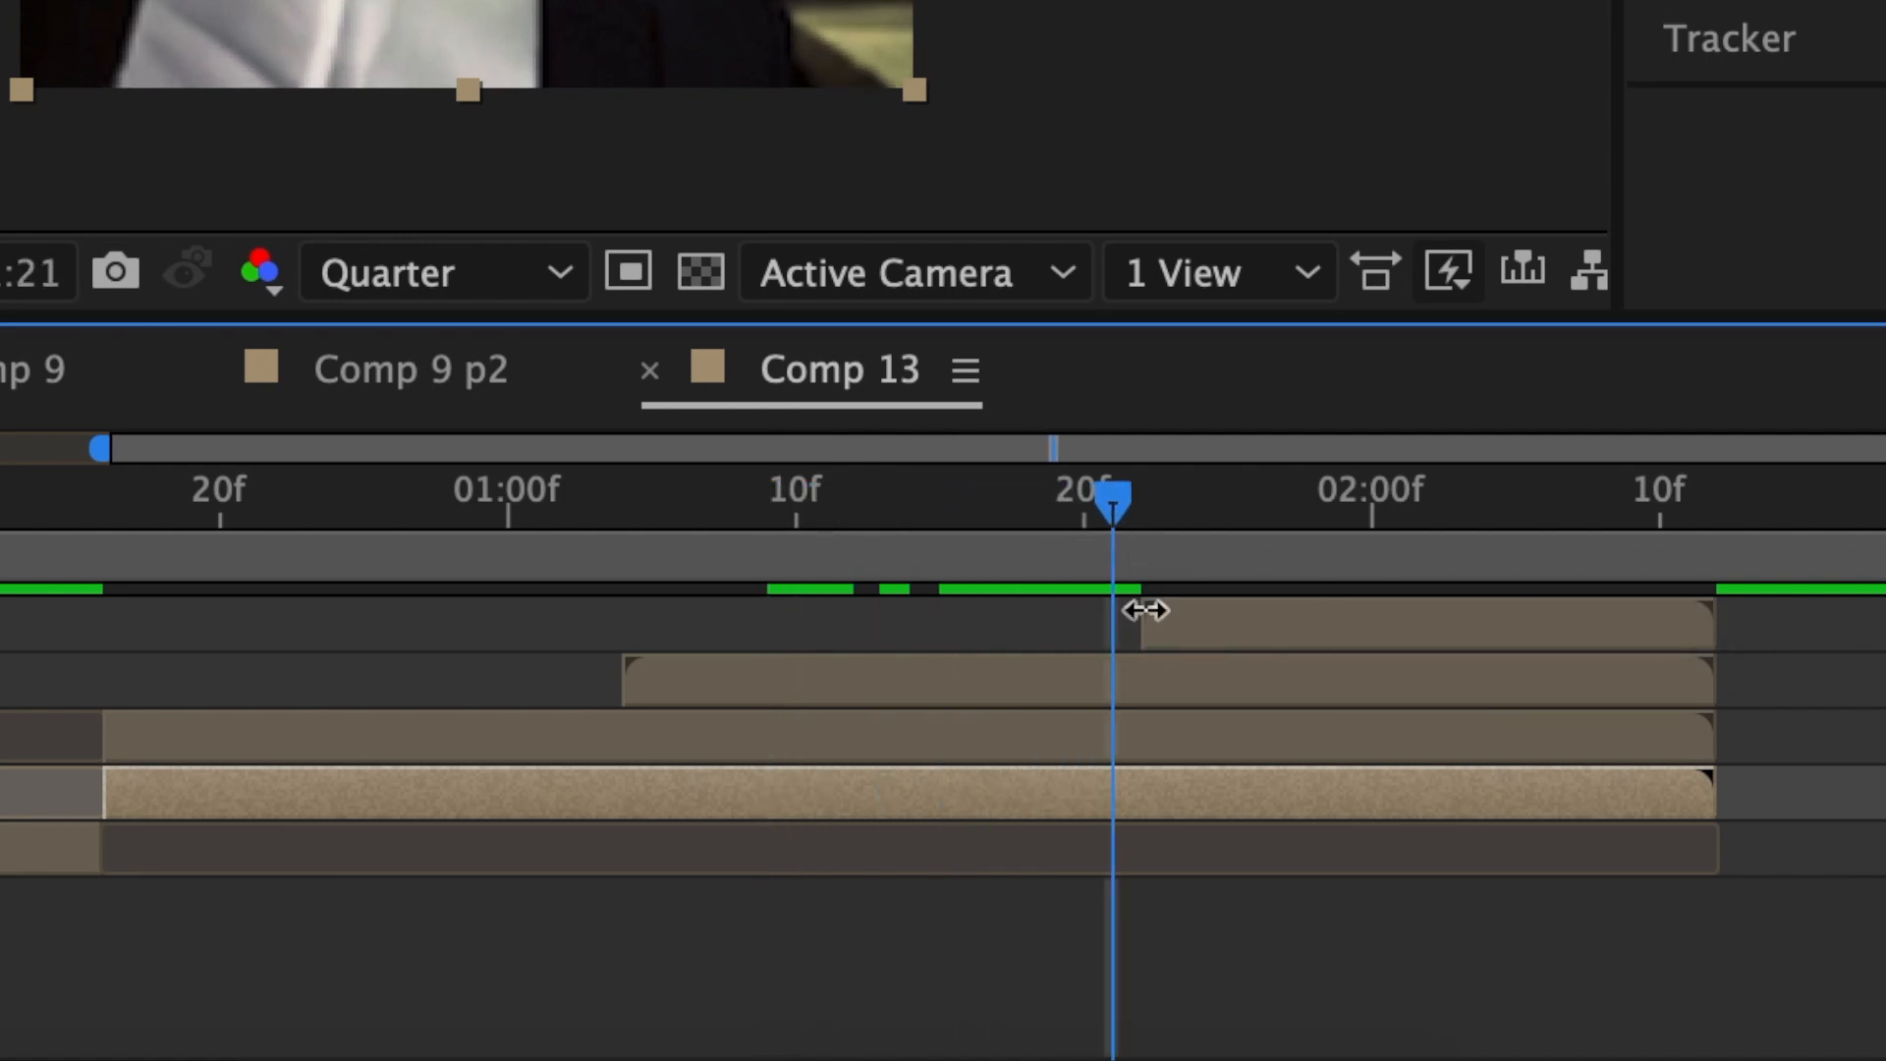
{"action": "left_click", "coordinate": [646, 444]}
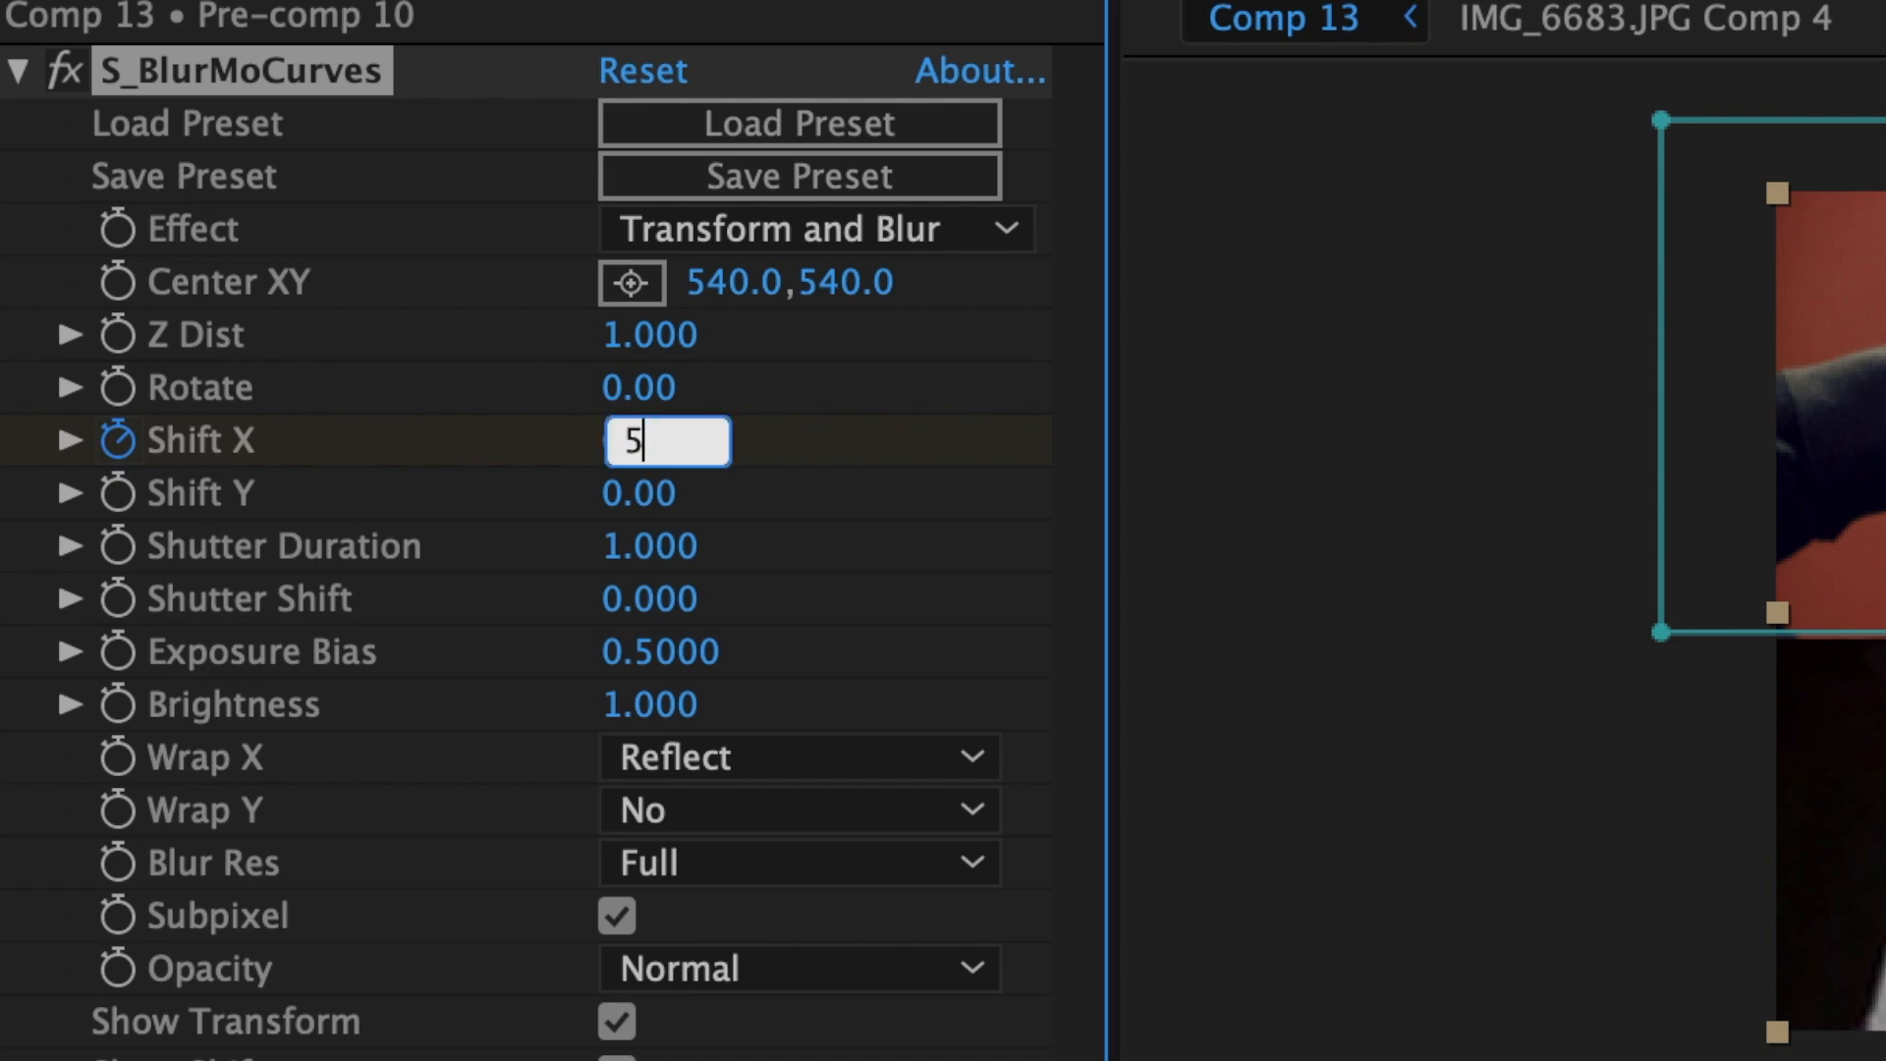
{"action": "type", "text": "500"}
{"action": "key", "text": "Return"}
Step: Apply Easy Ease to the lower Pre-comp 10 copy's Shift X keyframes and shape the value curve to rise steeply into the last keyframe
{"action": "left_click", "coordinate": [103, 941]}
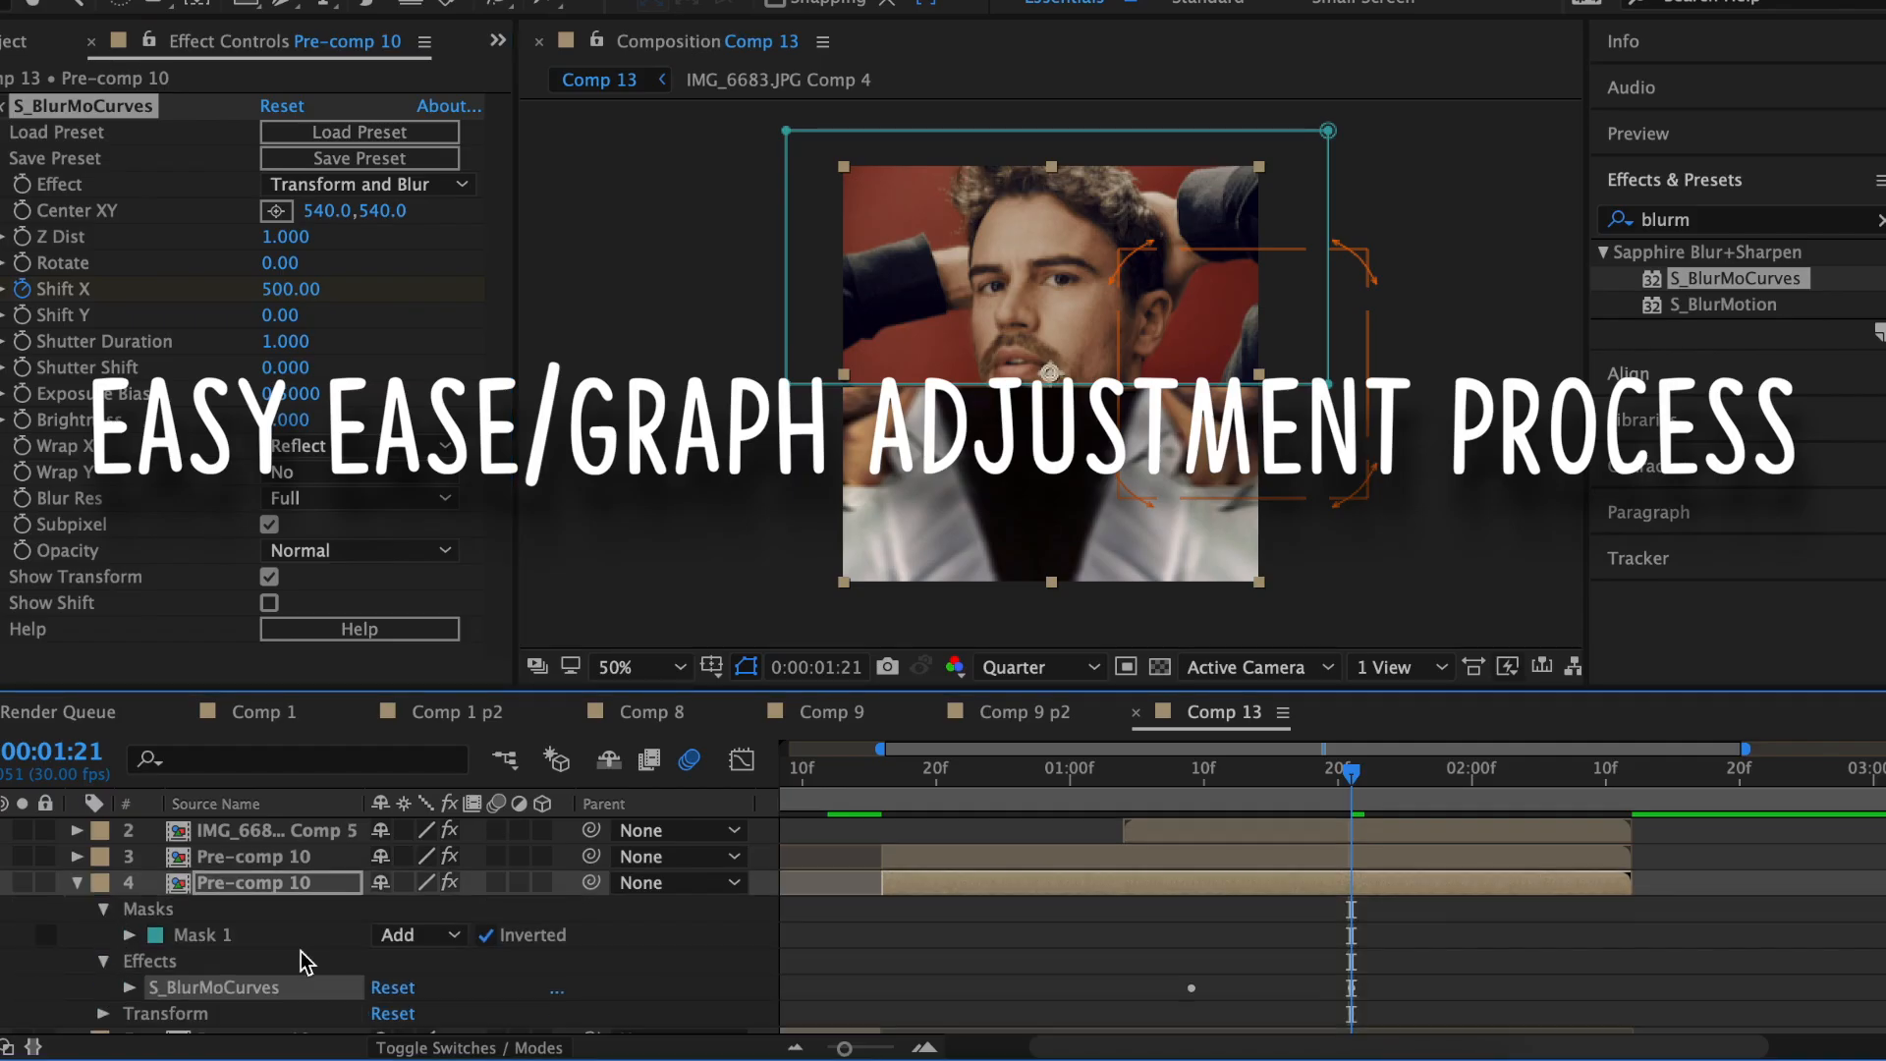
{"action": "left_click", "coordinate": [131, 967]}
{"action": "left_click_drag", "start_coordinate": [1414, 941], "coordinate": [1184, 993]}
{"action": "right_click", "coordinate": [1191, 987]}
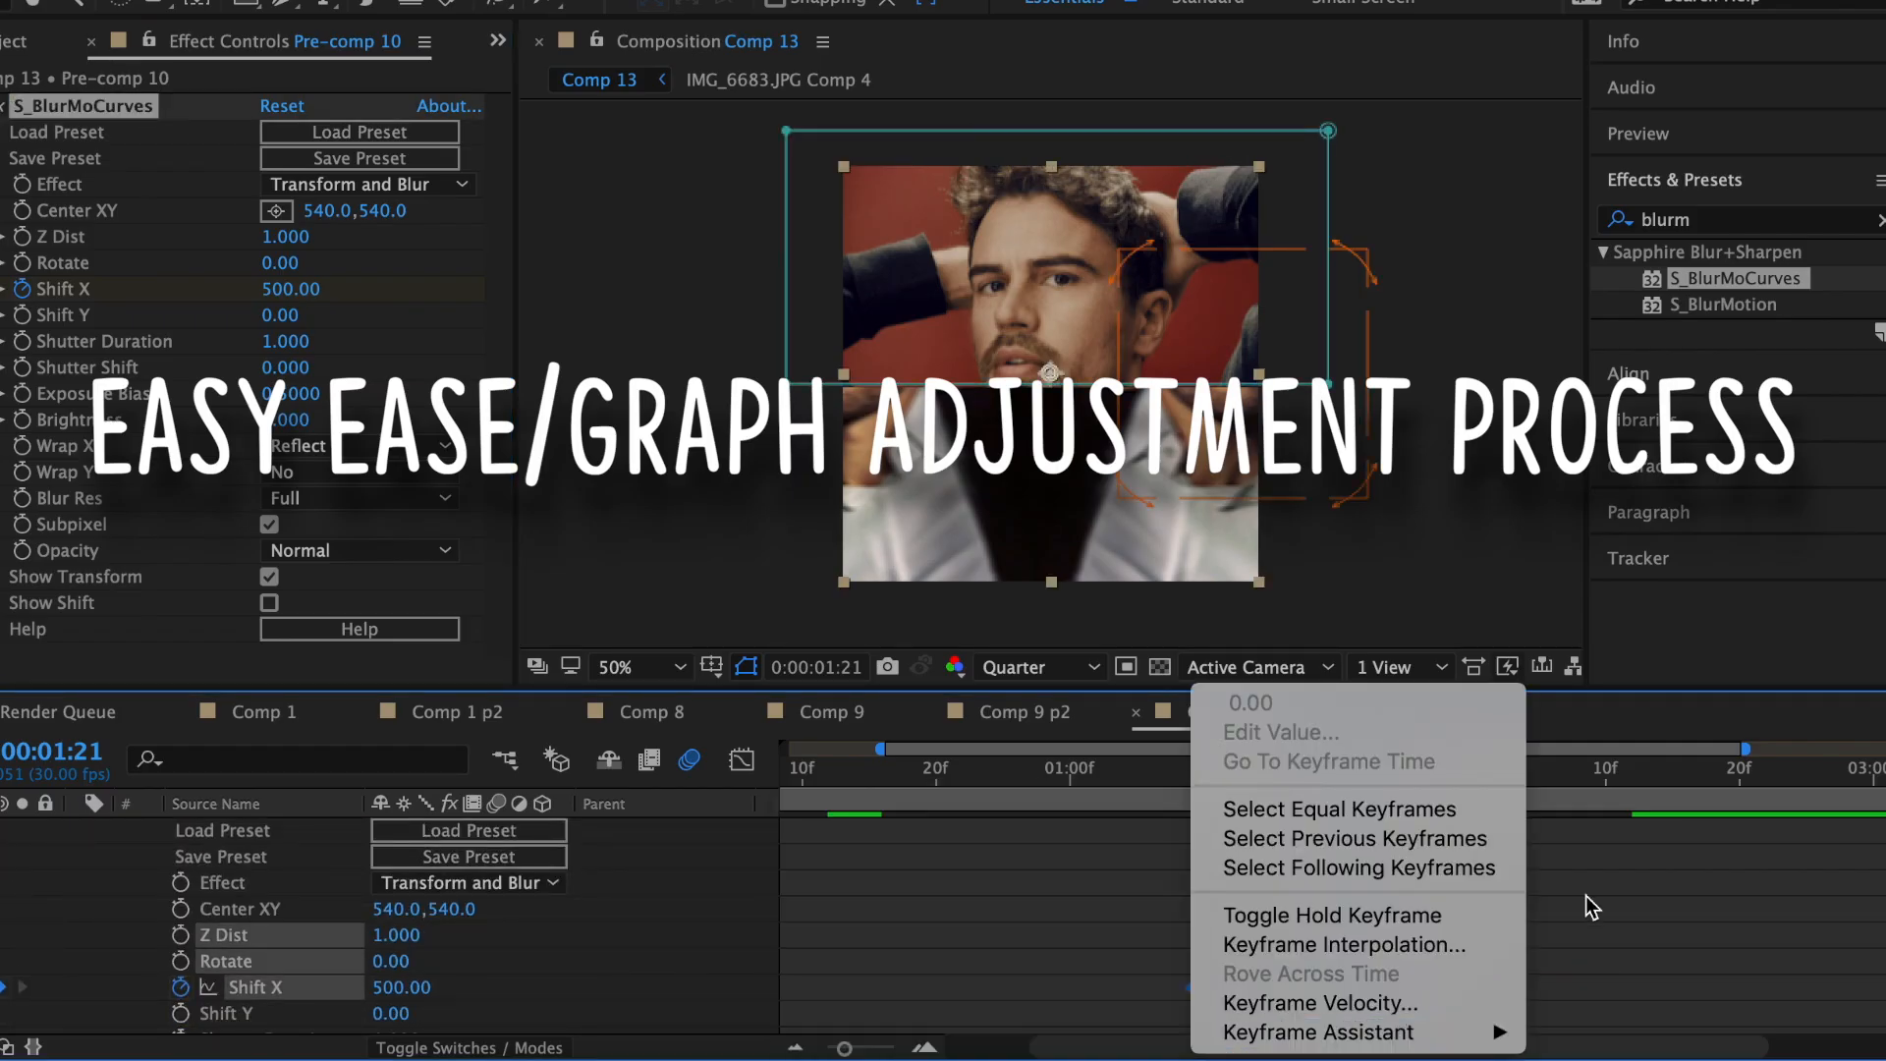
{"action": "mouse_move", "coordinate": [1316, 1031]}
{"action": "left_click", "coordinate": [957, 860]}
{"action": "key", "text": "shift+F3"}
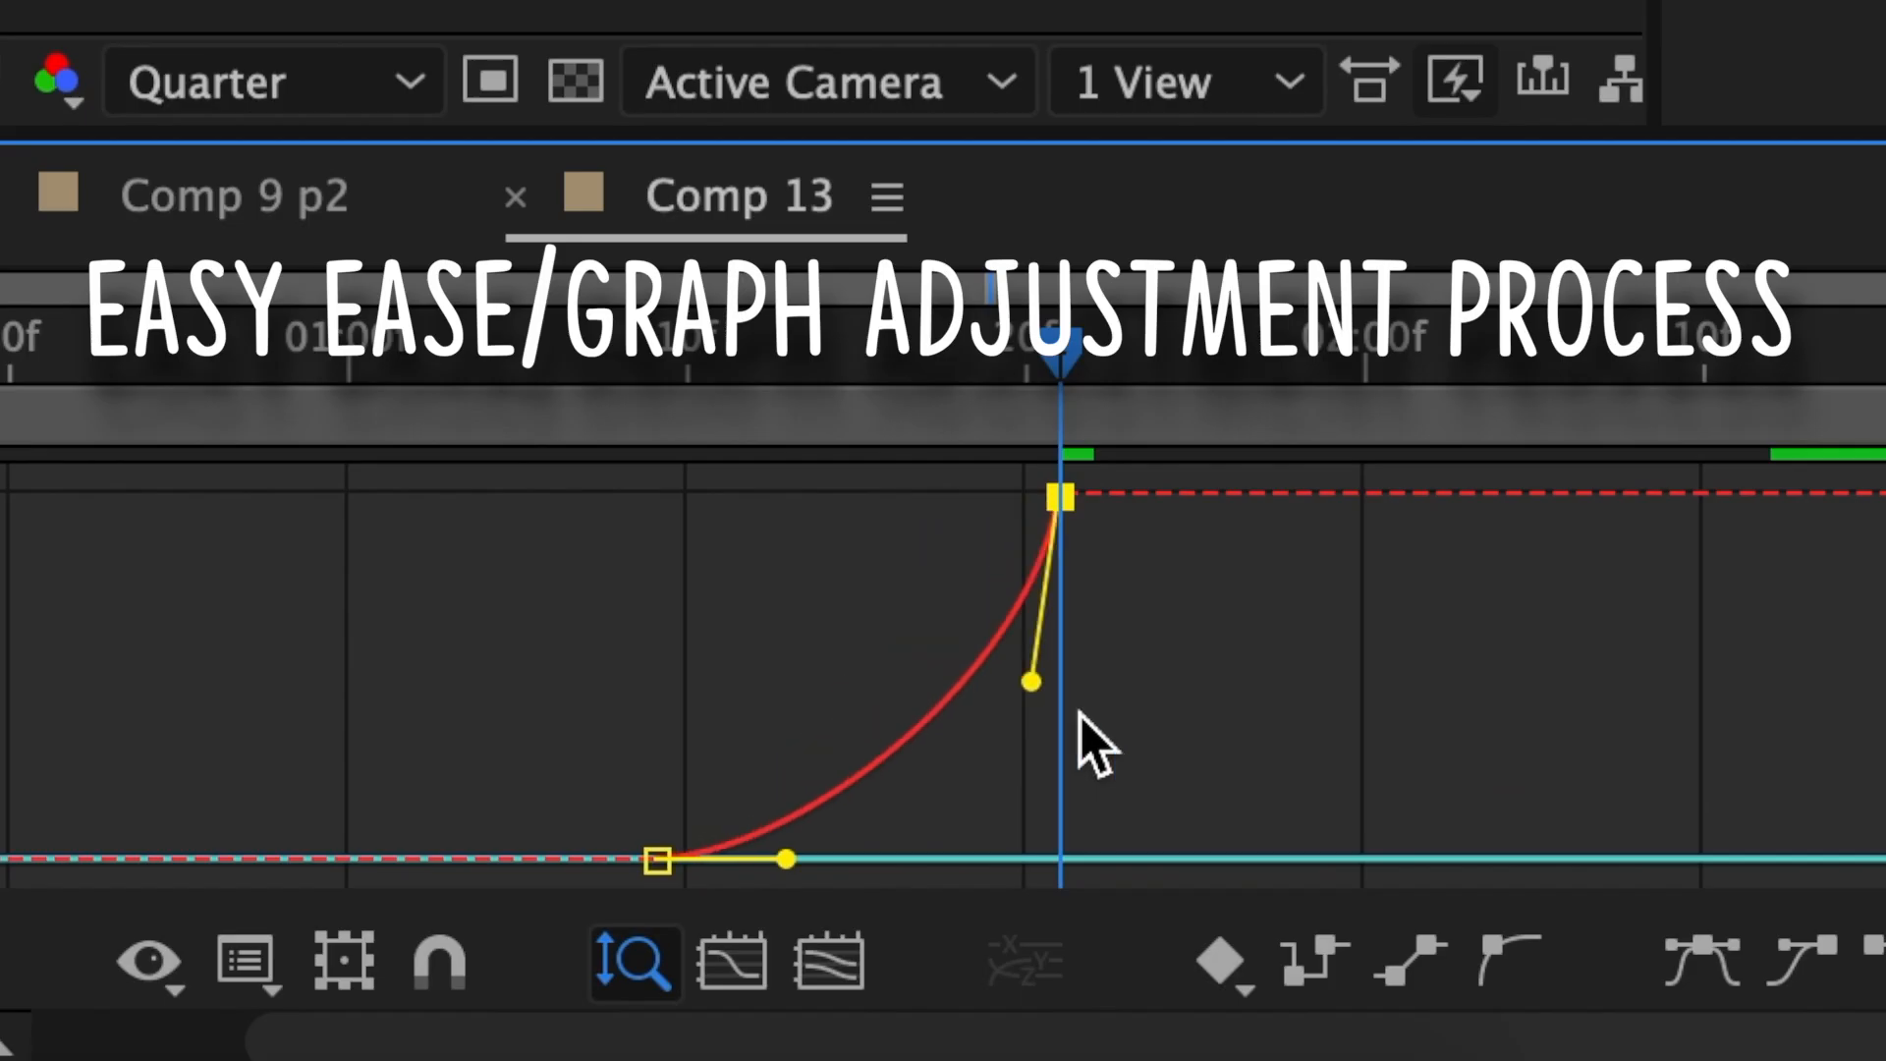
{"action": "left_click_drag", "start_coordinate": [787, 859], "coordinate": [992, 858]}
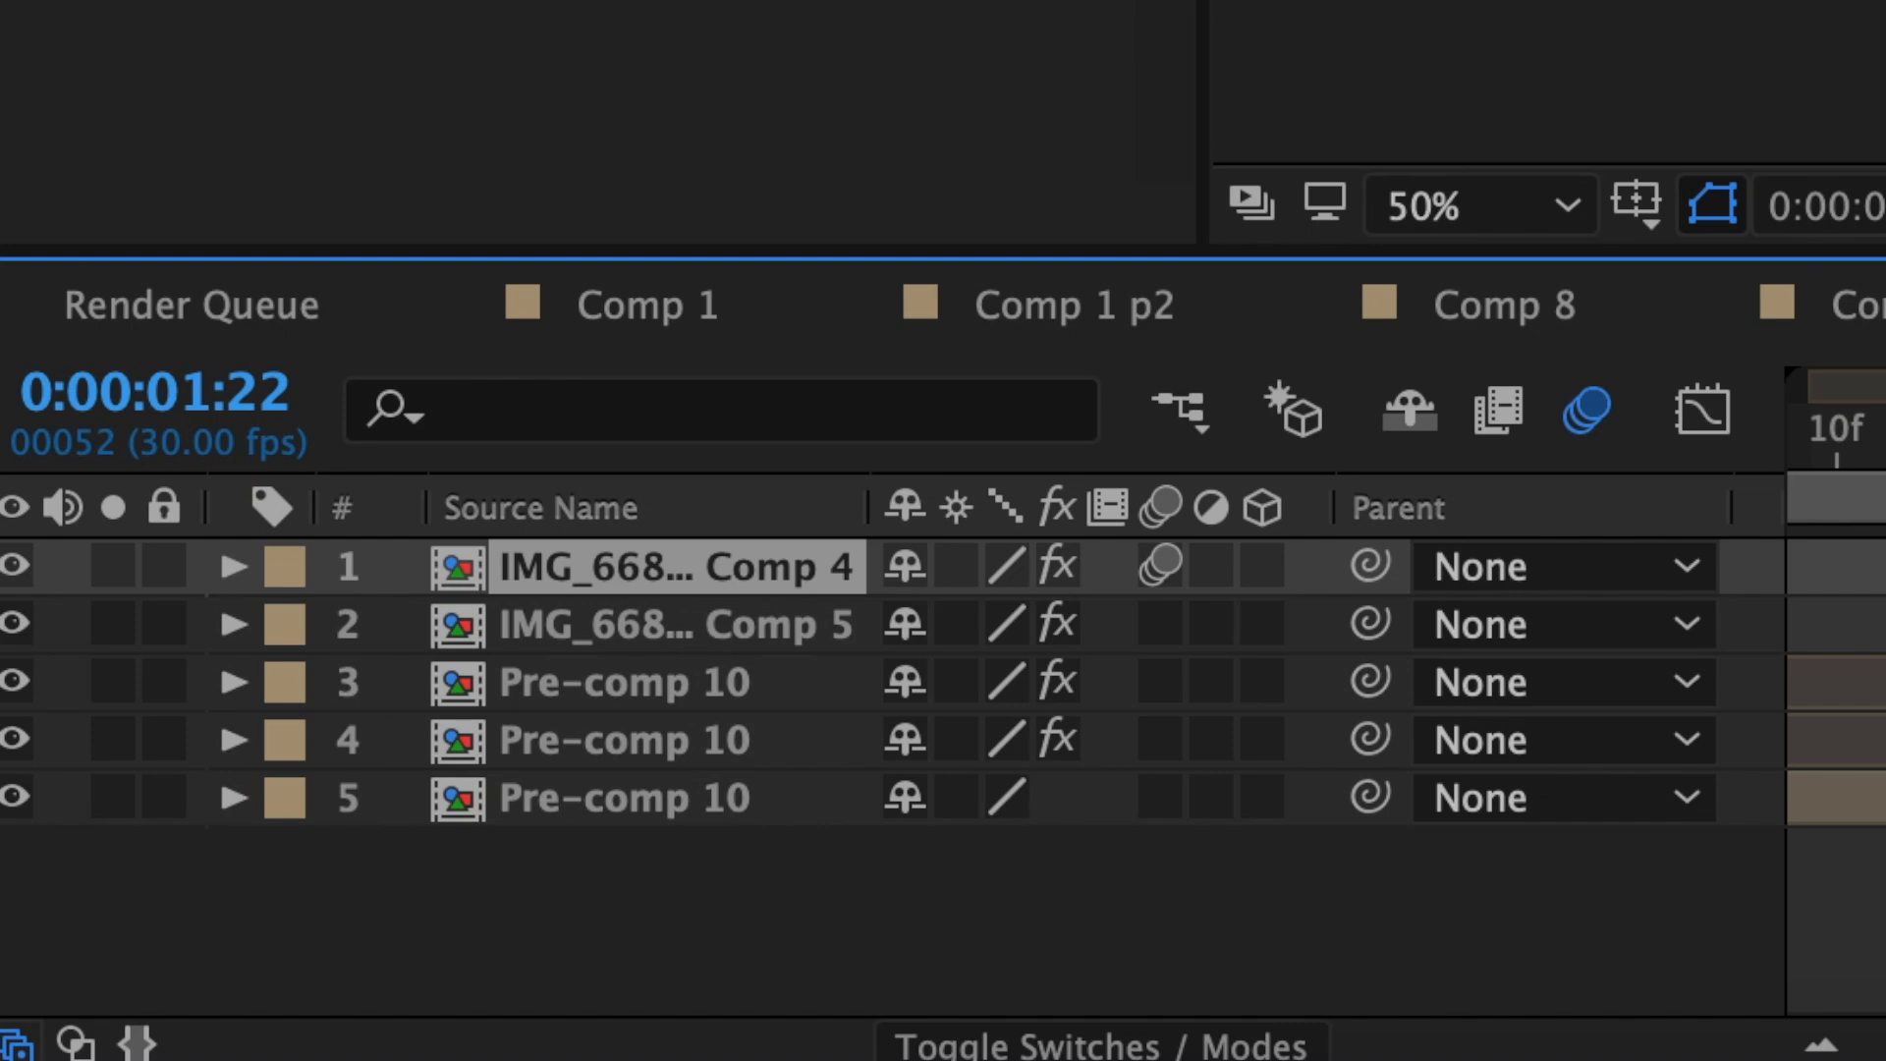
Step: Increase the Y Position of the top IMG_668… Comp 4 layer at 0:00:01:22 to move it down in the frame
{"action": "key", "text": "p"}
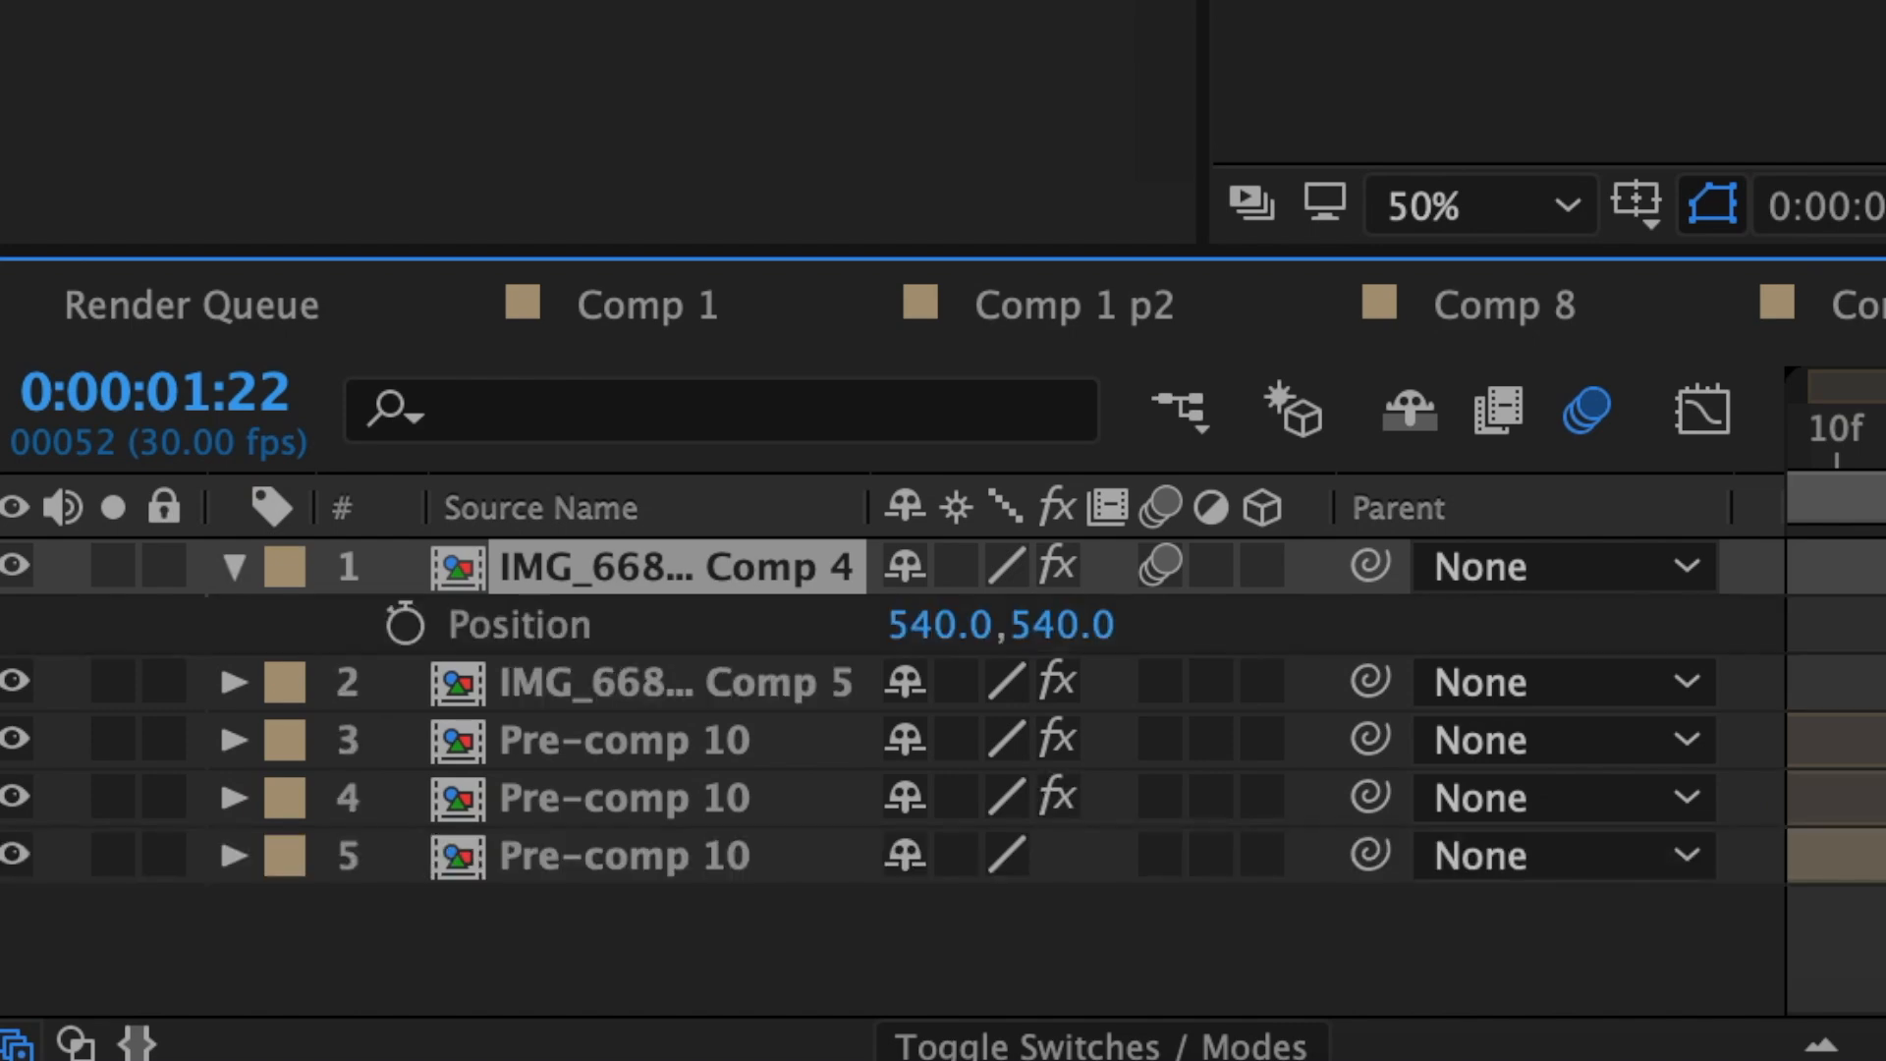
{"action": "left_click_drag", "start_coordinate": [1073, 619], "coordinate": [1683, 631]}
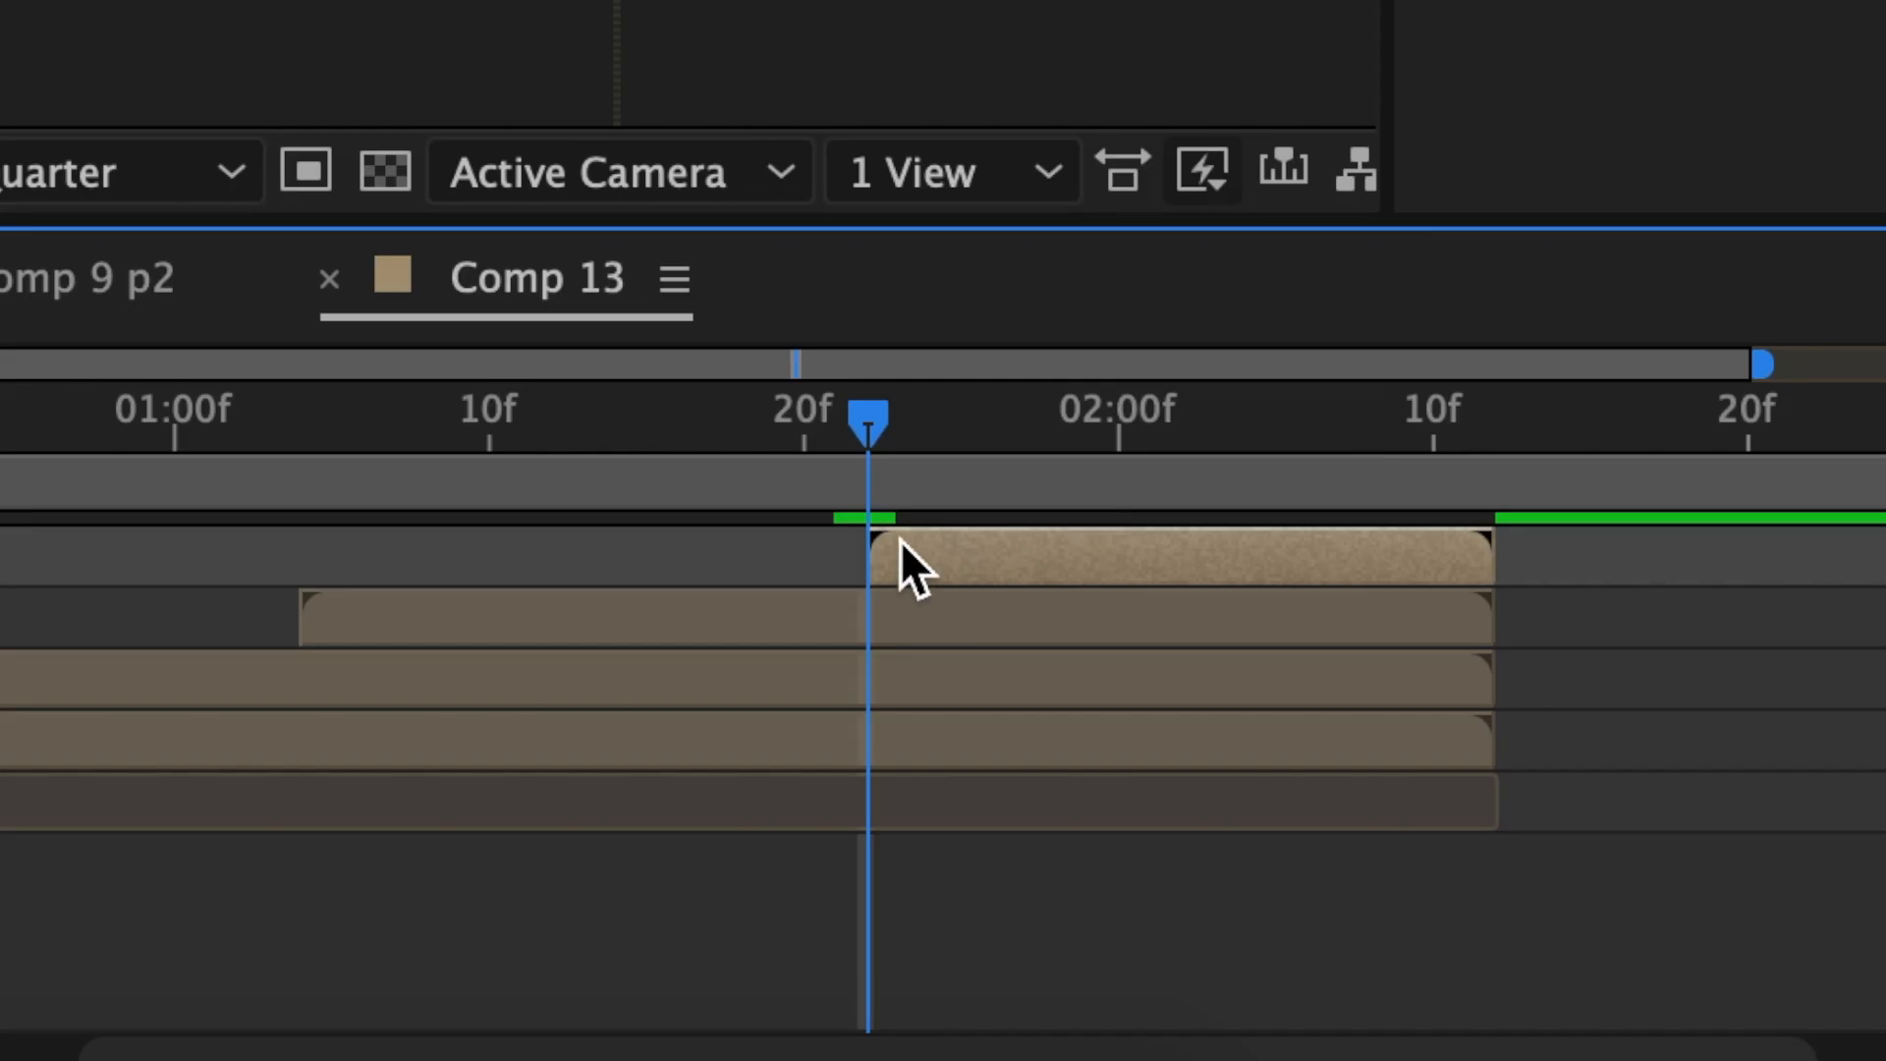
Step: Pre-compose the top layer that starts at 0:00:01:22 in Comp 13
{"action": "right_click", "coordinate": [900, 541]}
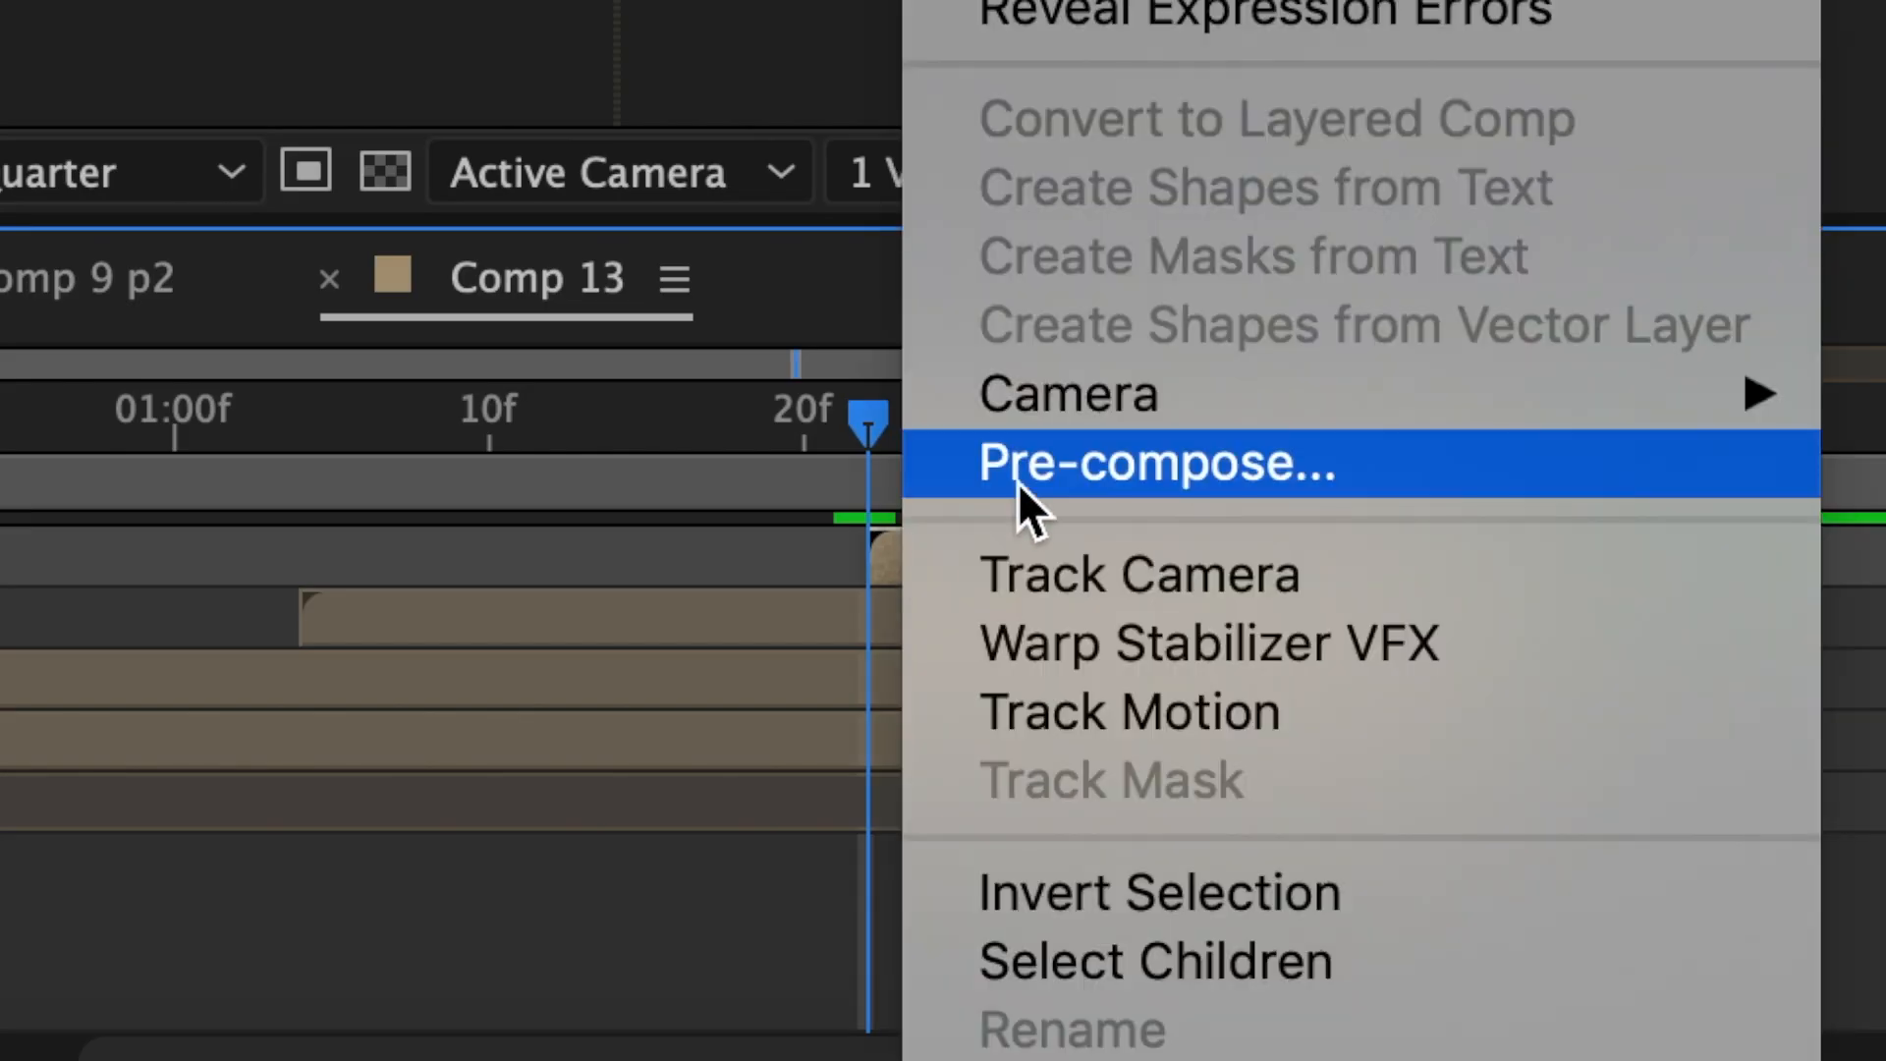
{"action": "left_click", "coordinate": [1031, 467]}
{"action": "left_click", "coordinate": [451, 241]}
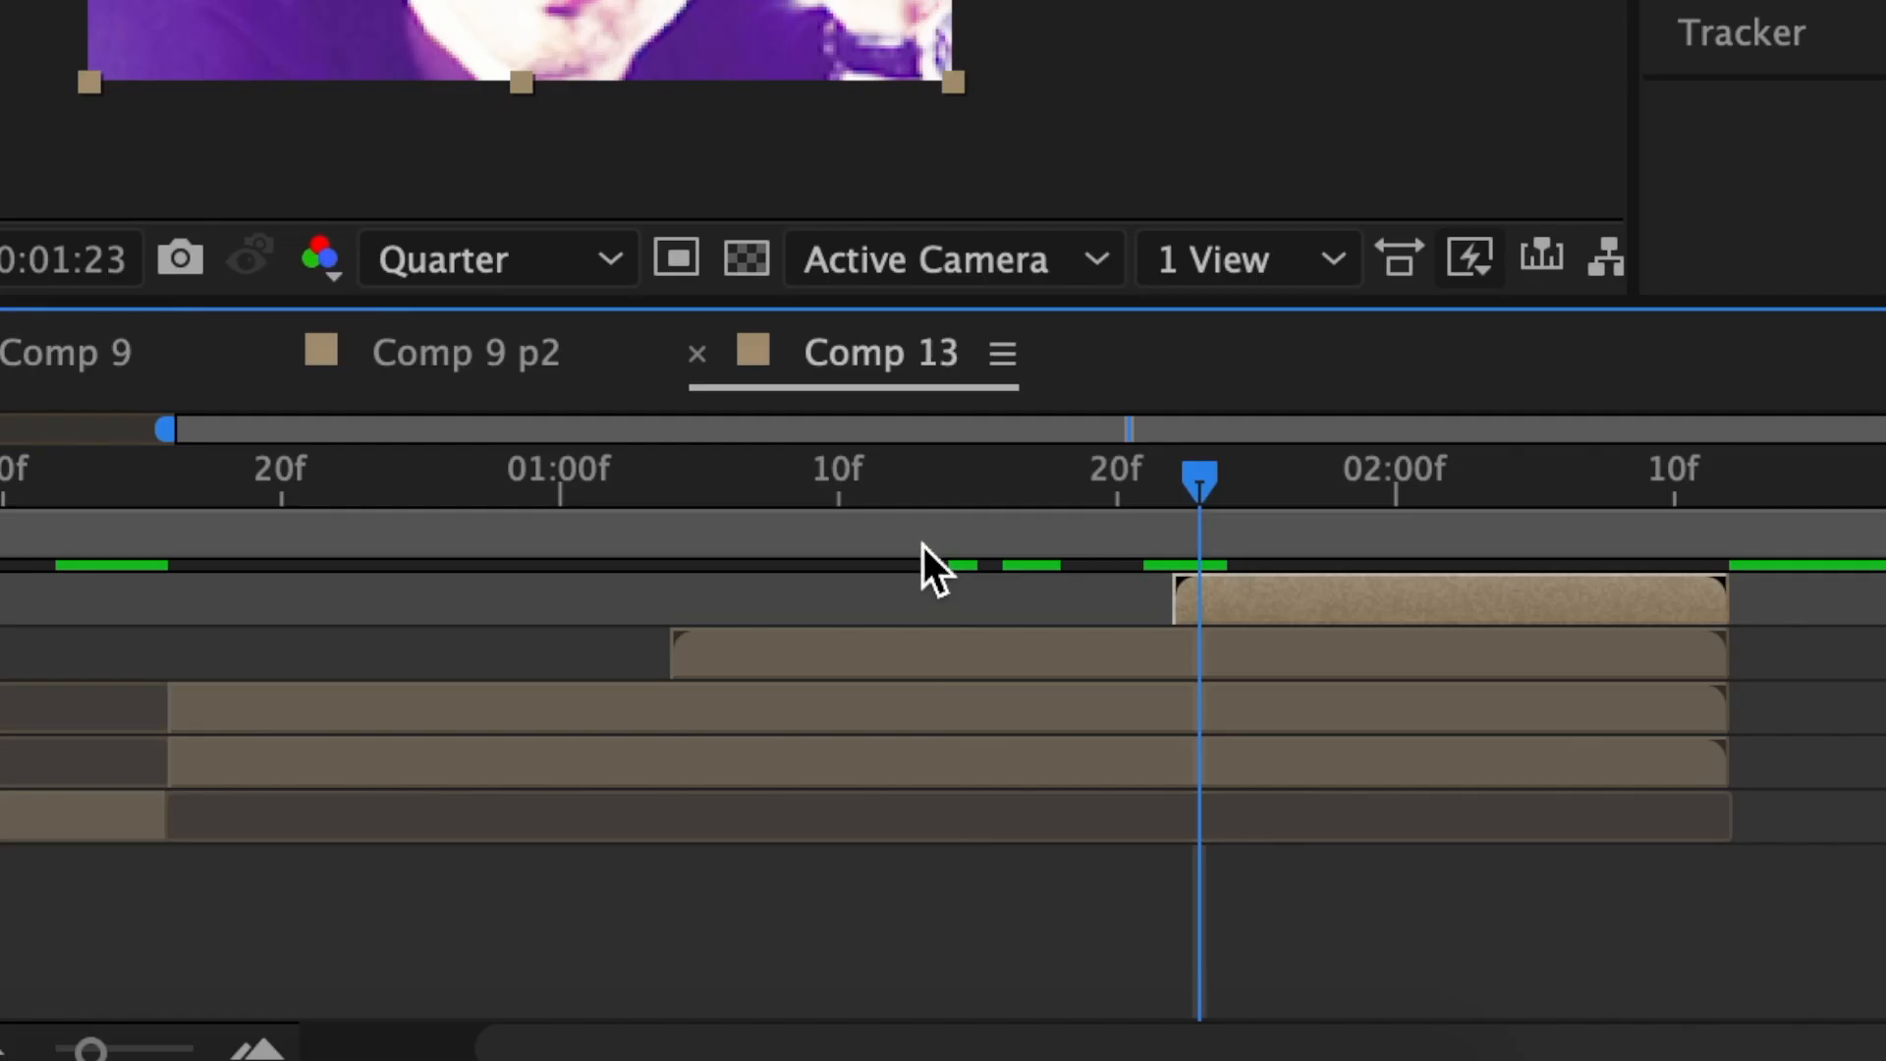
Step: Copy the inverted Mask 1 from the lower Pre-comp 10 layer onto the top IMG_668… Comp 6 layer
{"action": "left_click", "coordinate": [923, 546]}
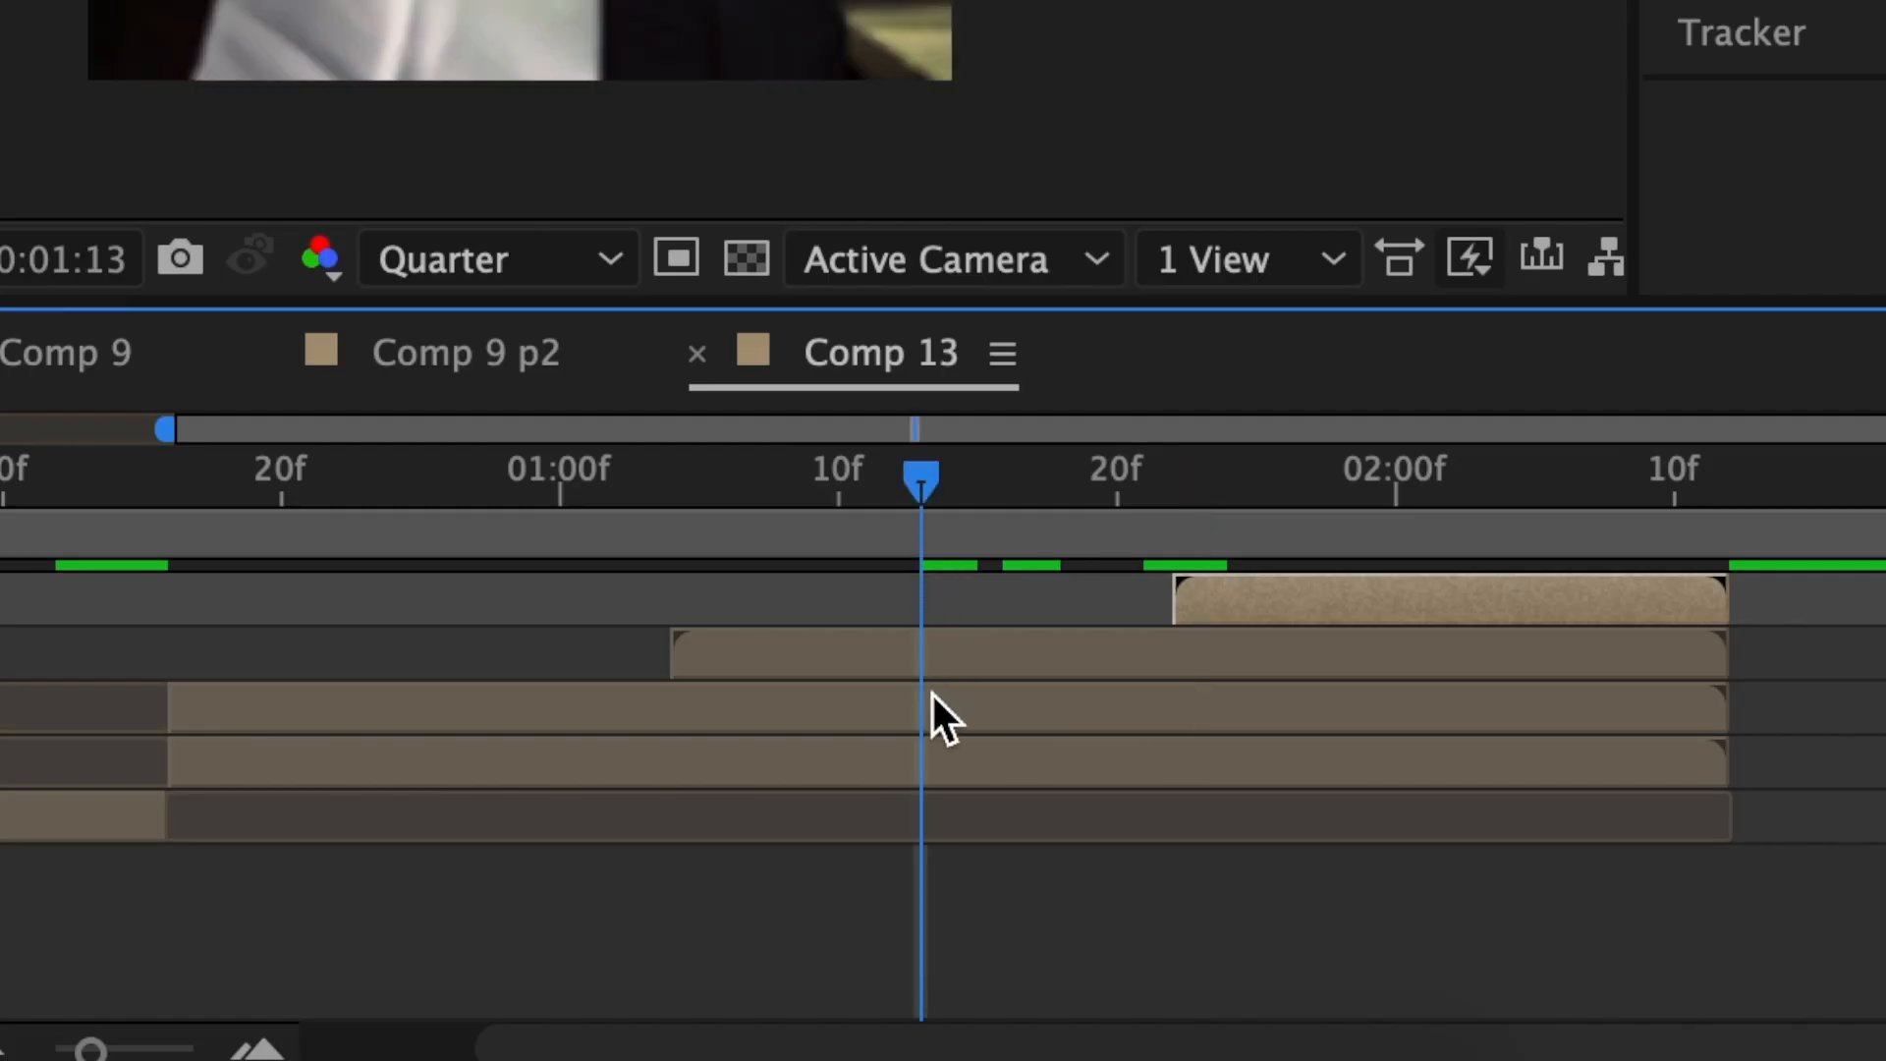
{"action": "left_click", "coordinate": [938, 768]}
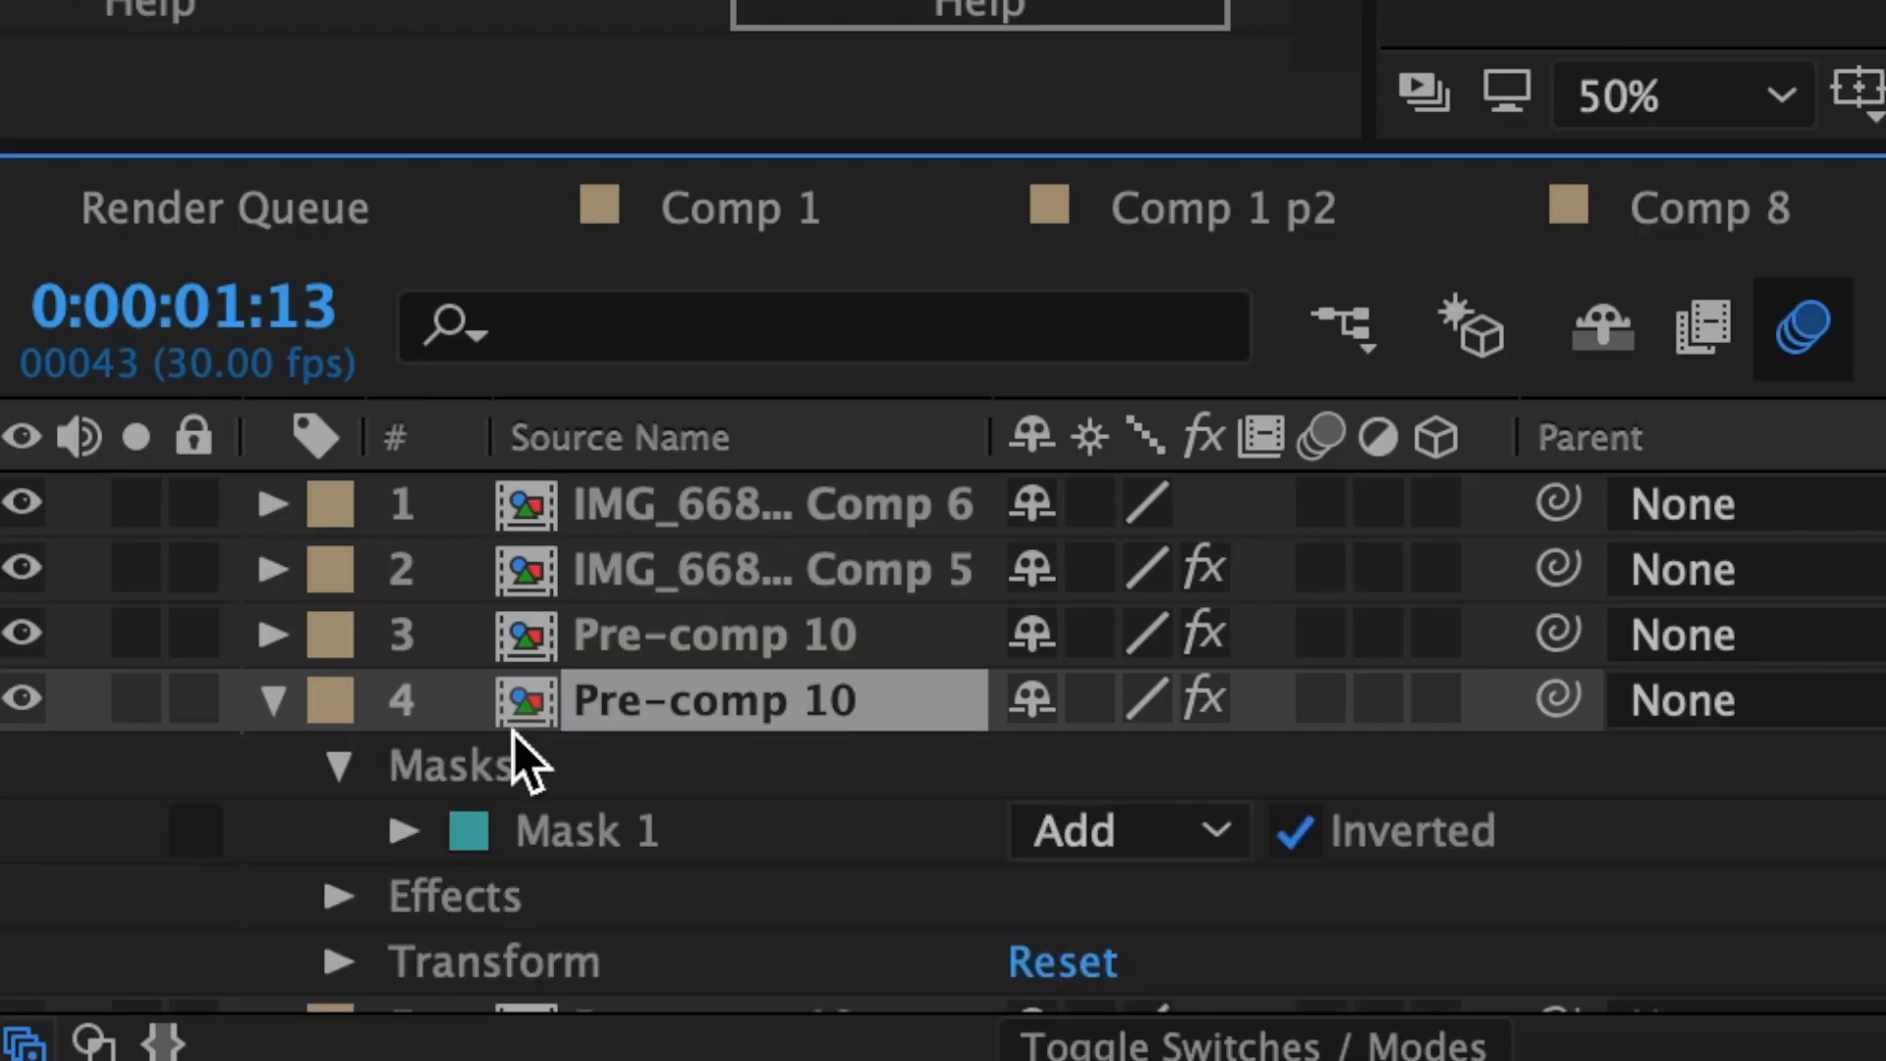
{"action": "left_click", "coordinate": [573, 827]}
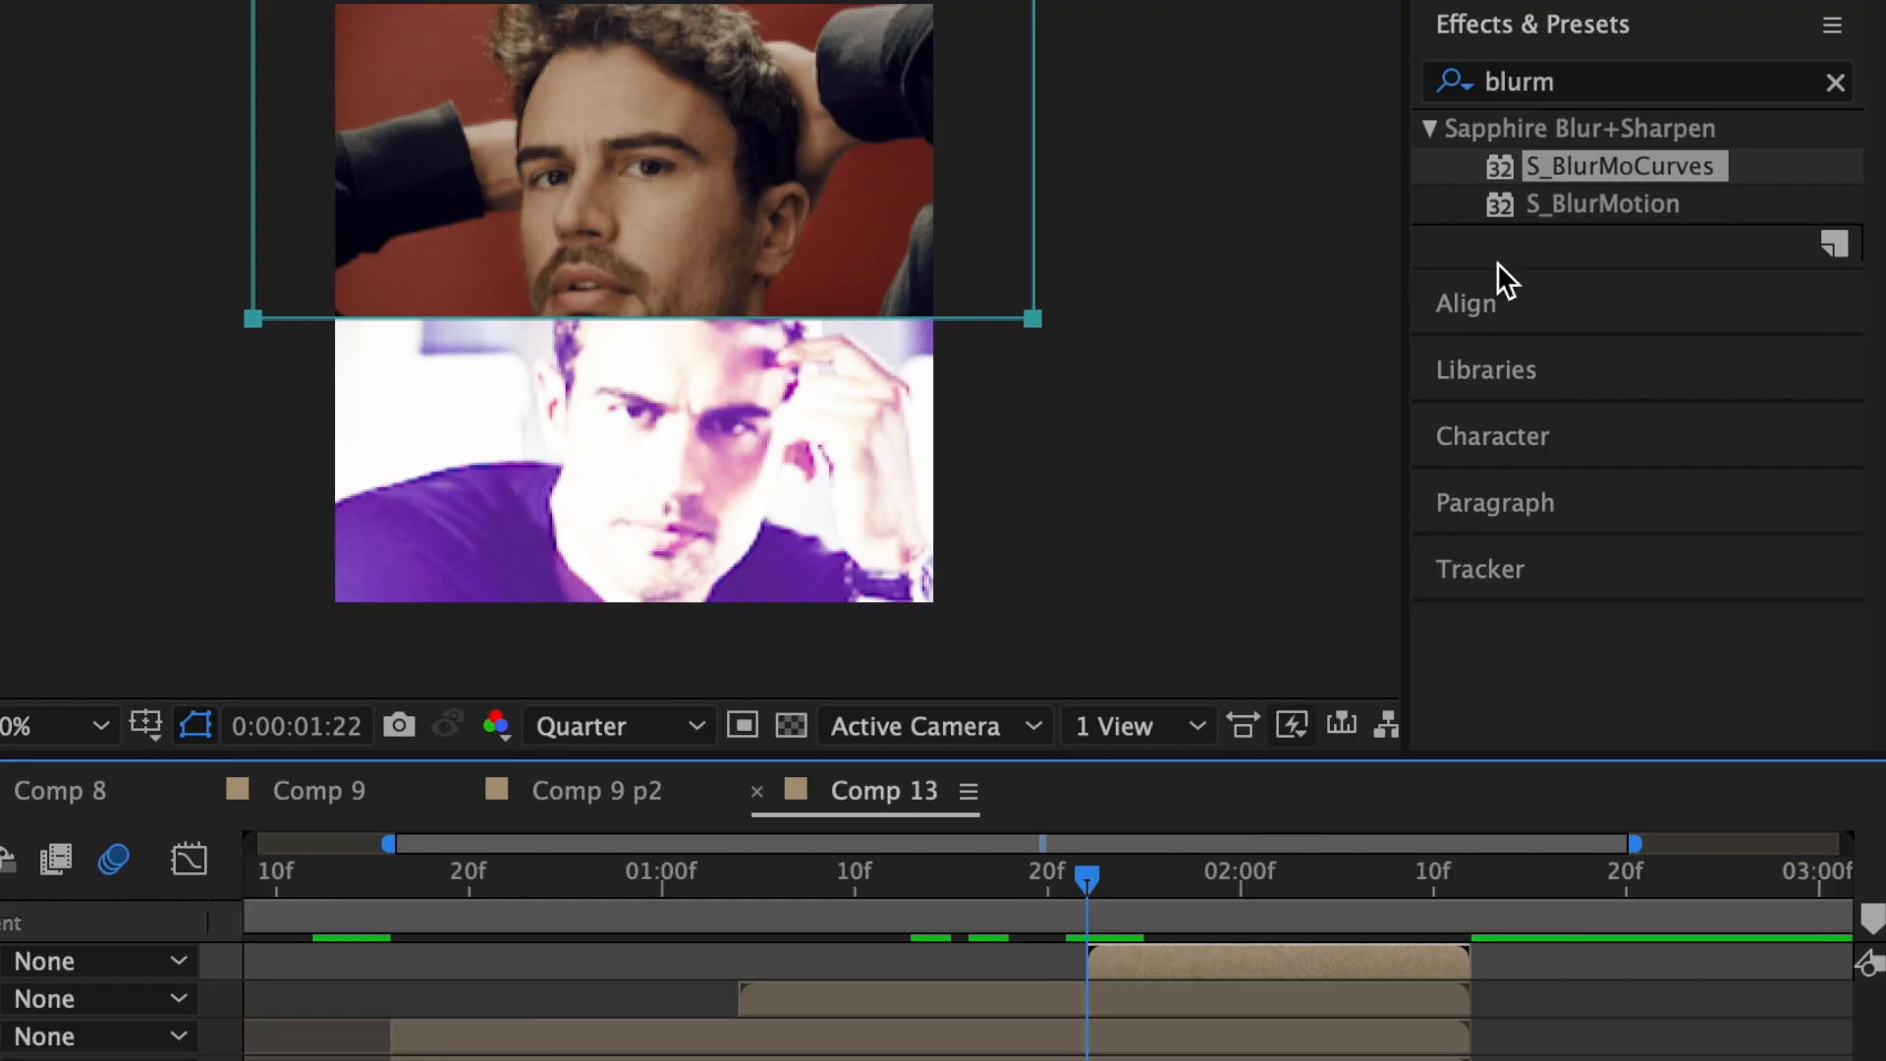
Step: Apply S_BlurMoCurves to the top IMG_668… Comp 6 layer and set its Wrap X to Reflect
{"action": "left_click_drag", "start_coordinate": [1596, 182], "coordinate": [1172, 983]}
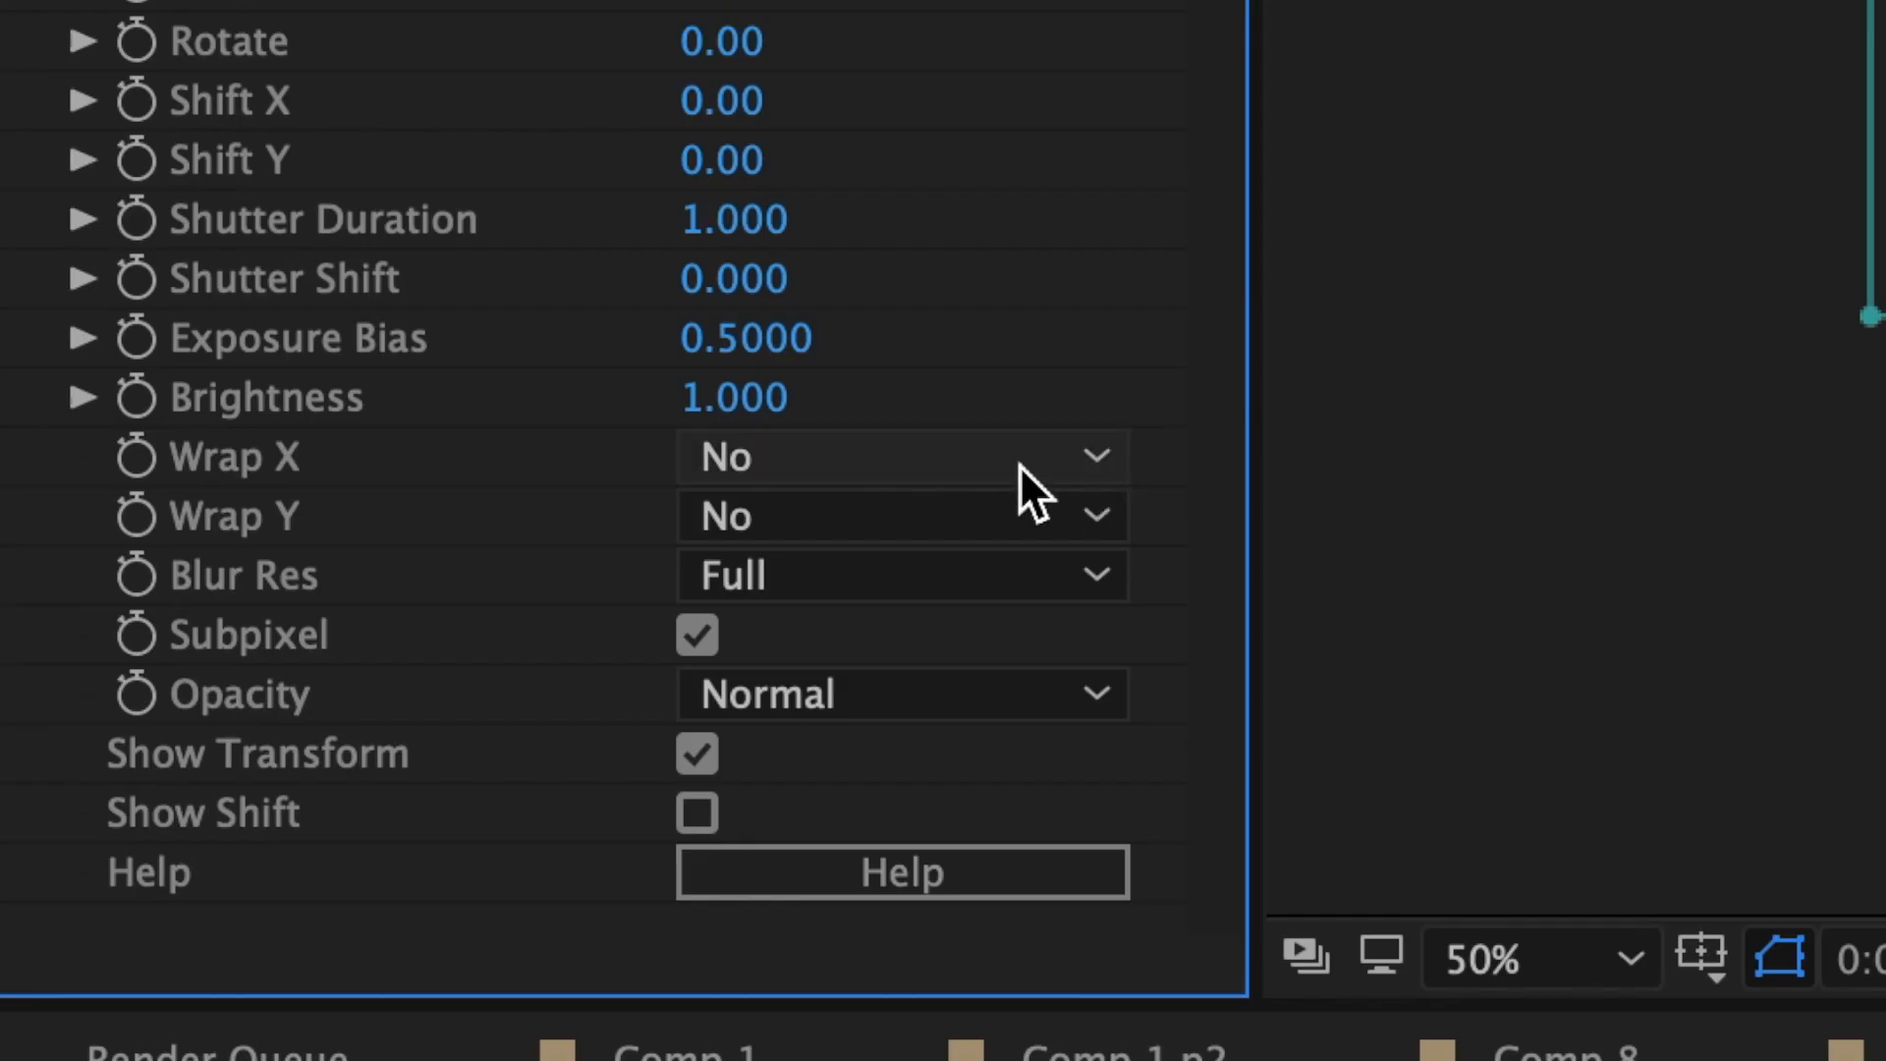
{"action": "left_click", "coordinate": [1016, 460]}
{"action": "left_click", "coordinate": [924, 678]}
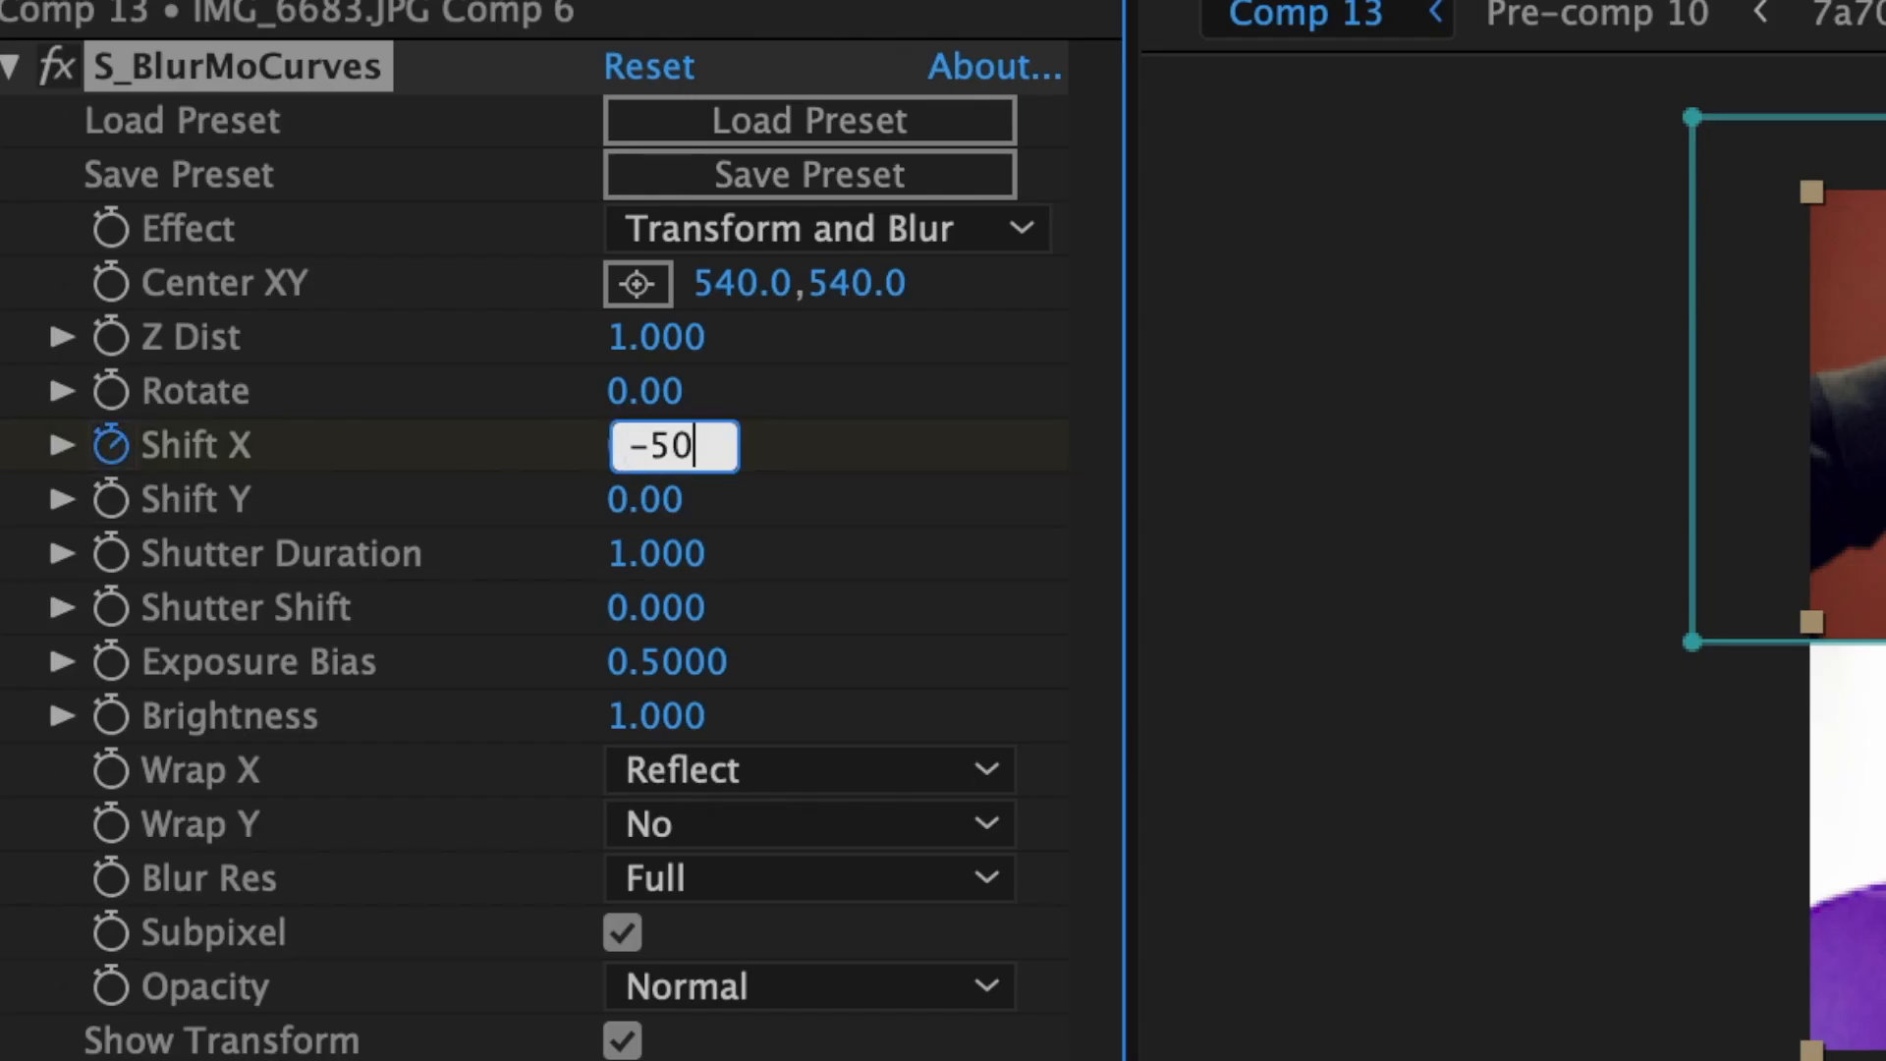
Step: Keyframe Shift X on the IMG_668… Comp 6 layer from -500 at 0:00:01:22 to 0 at 0:00:02:10
{"action": "type", "text": "0"}
{"action": "key", "text": "Return"}
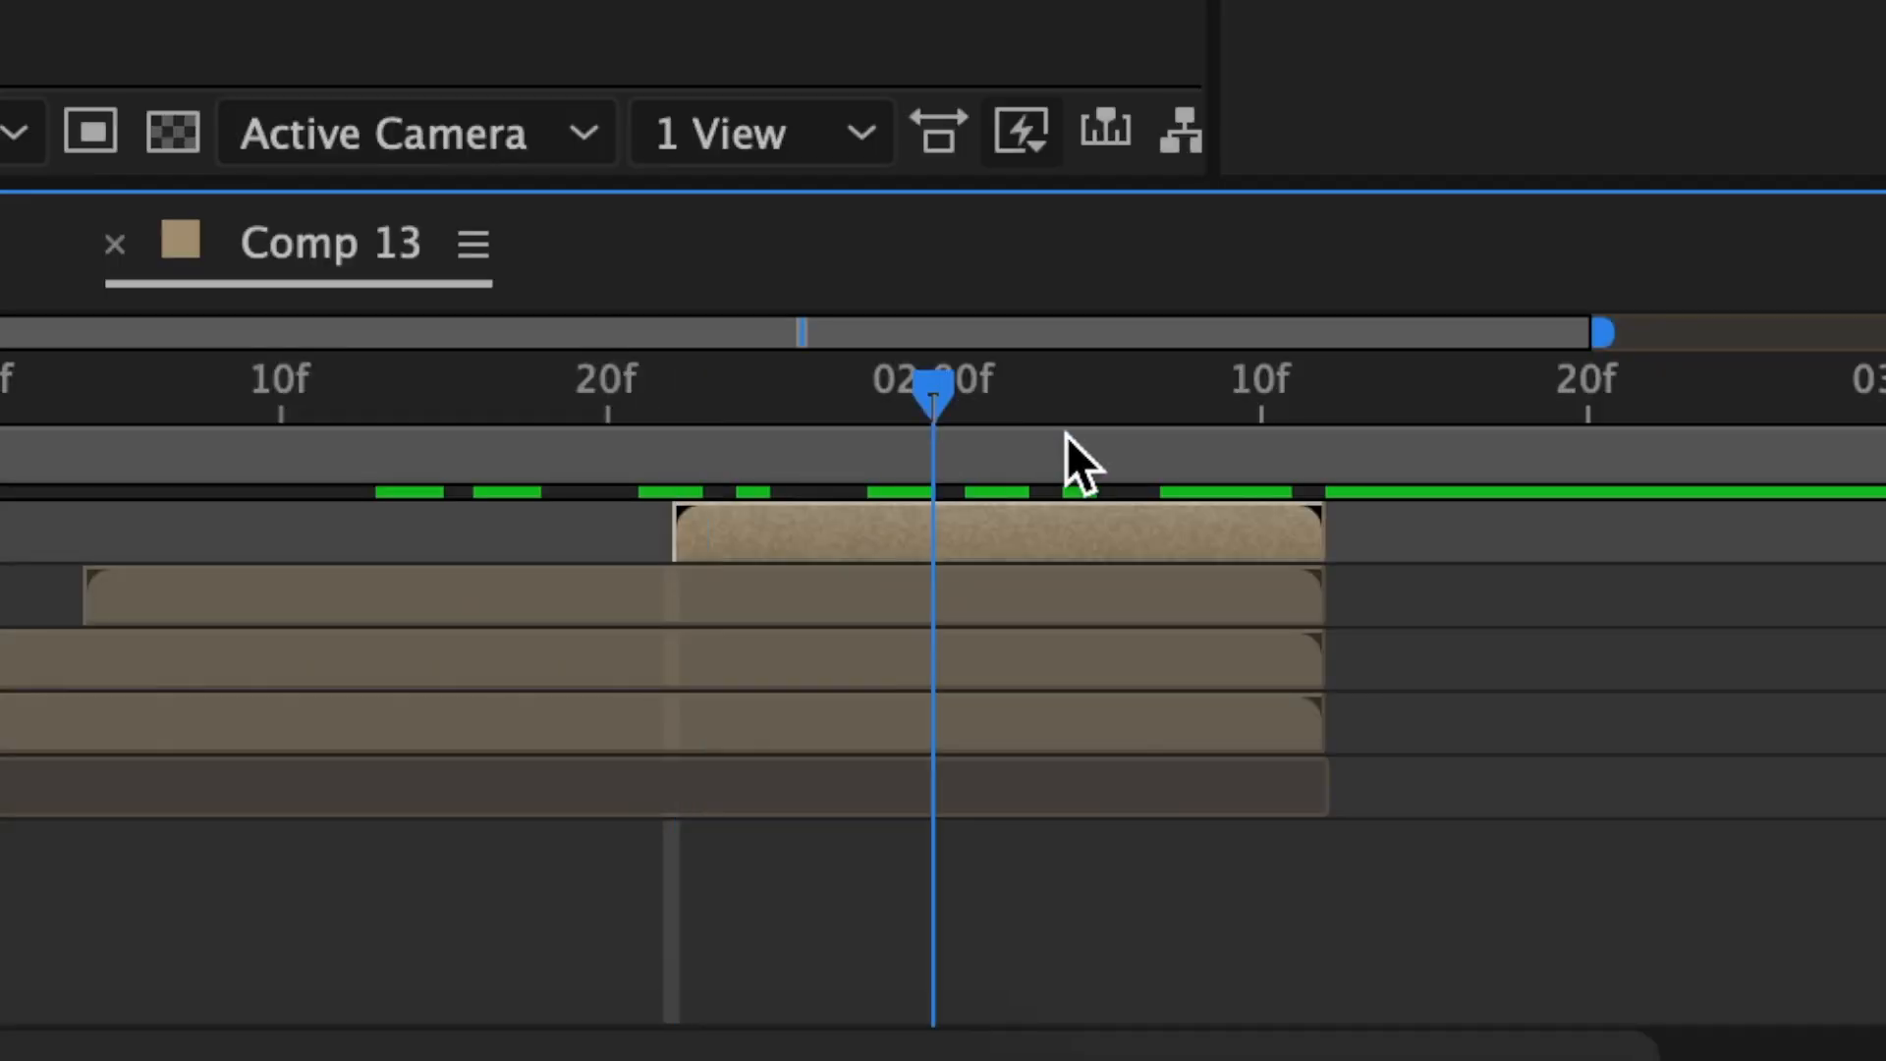
{"action": "left_click_drag", "start_coordinate": [1066, 434], "coordinate": [1252, 434]}
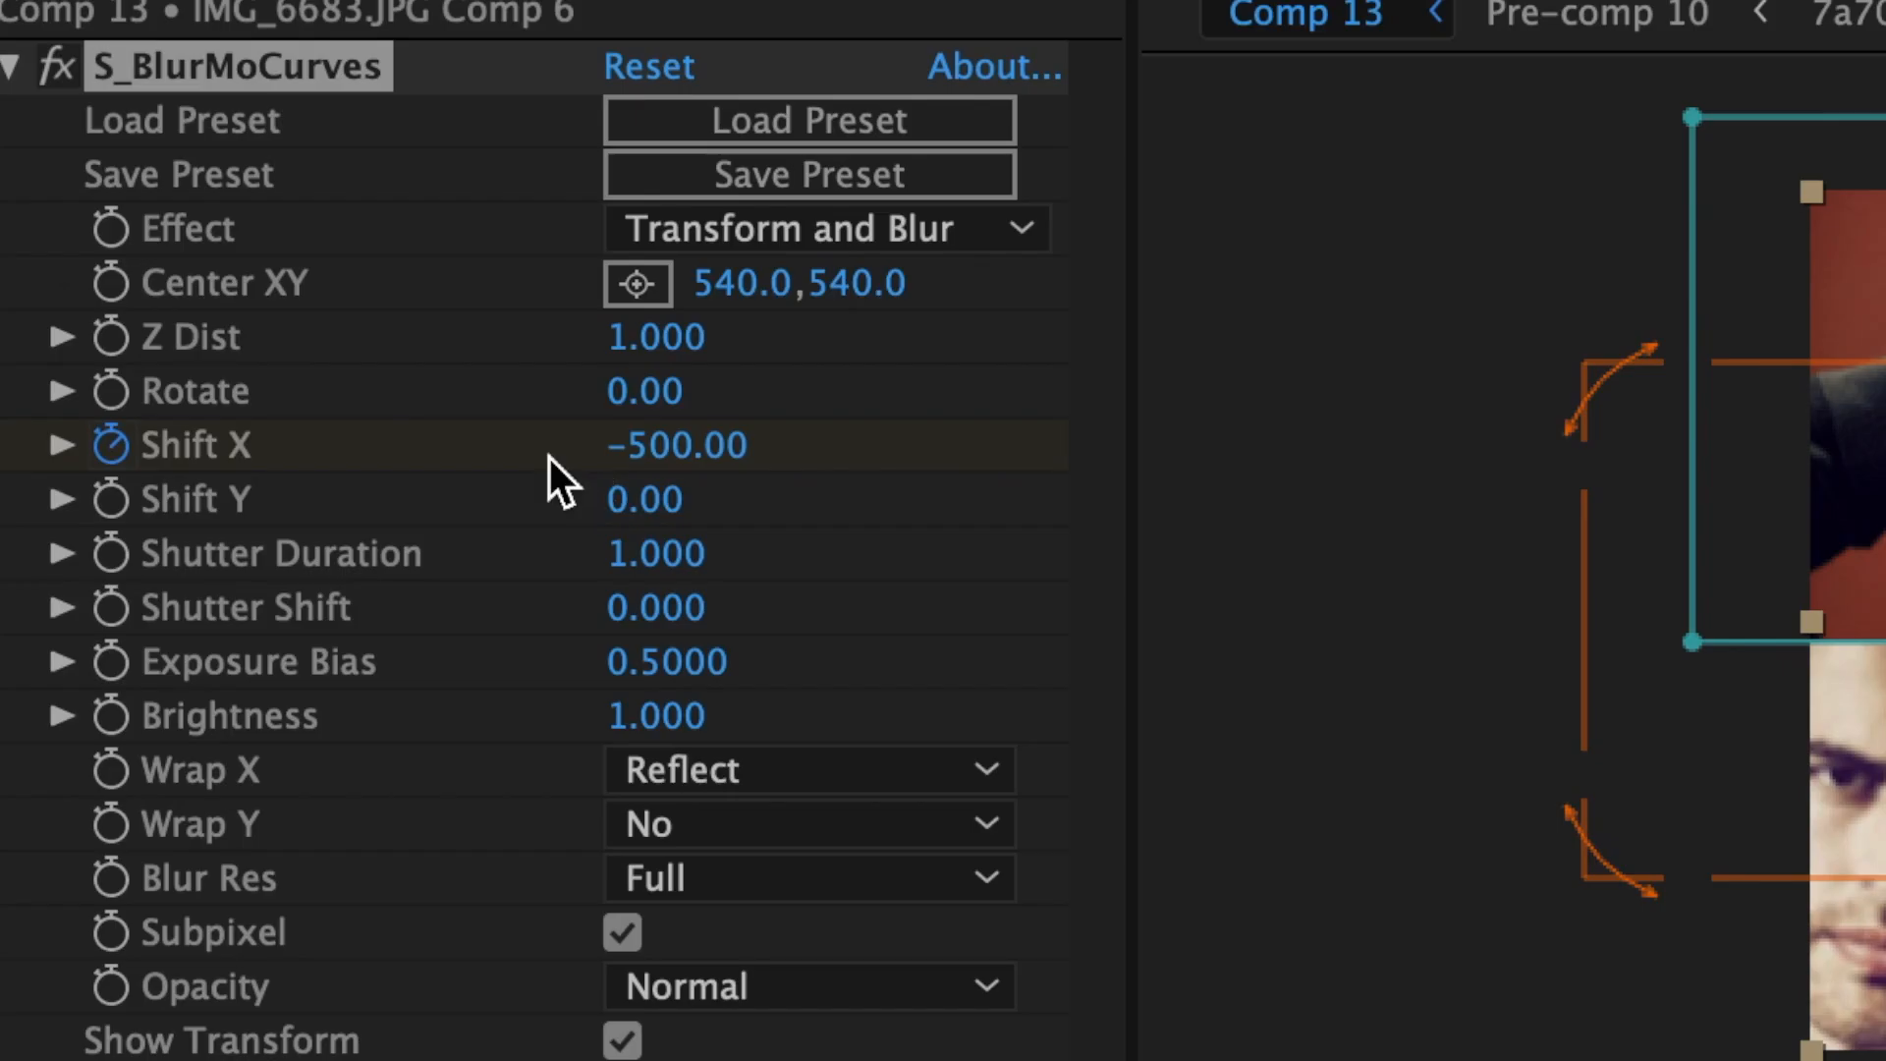
{"action": "left_click", "coordinate": [660, 446]}
{"action": "type", "text": "0"}
{"action": "key", "text": "Return"}
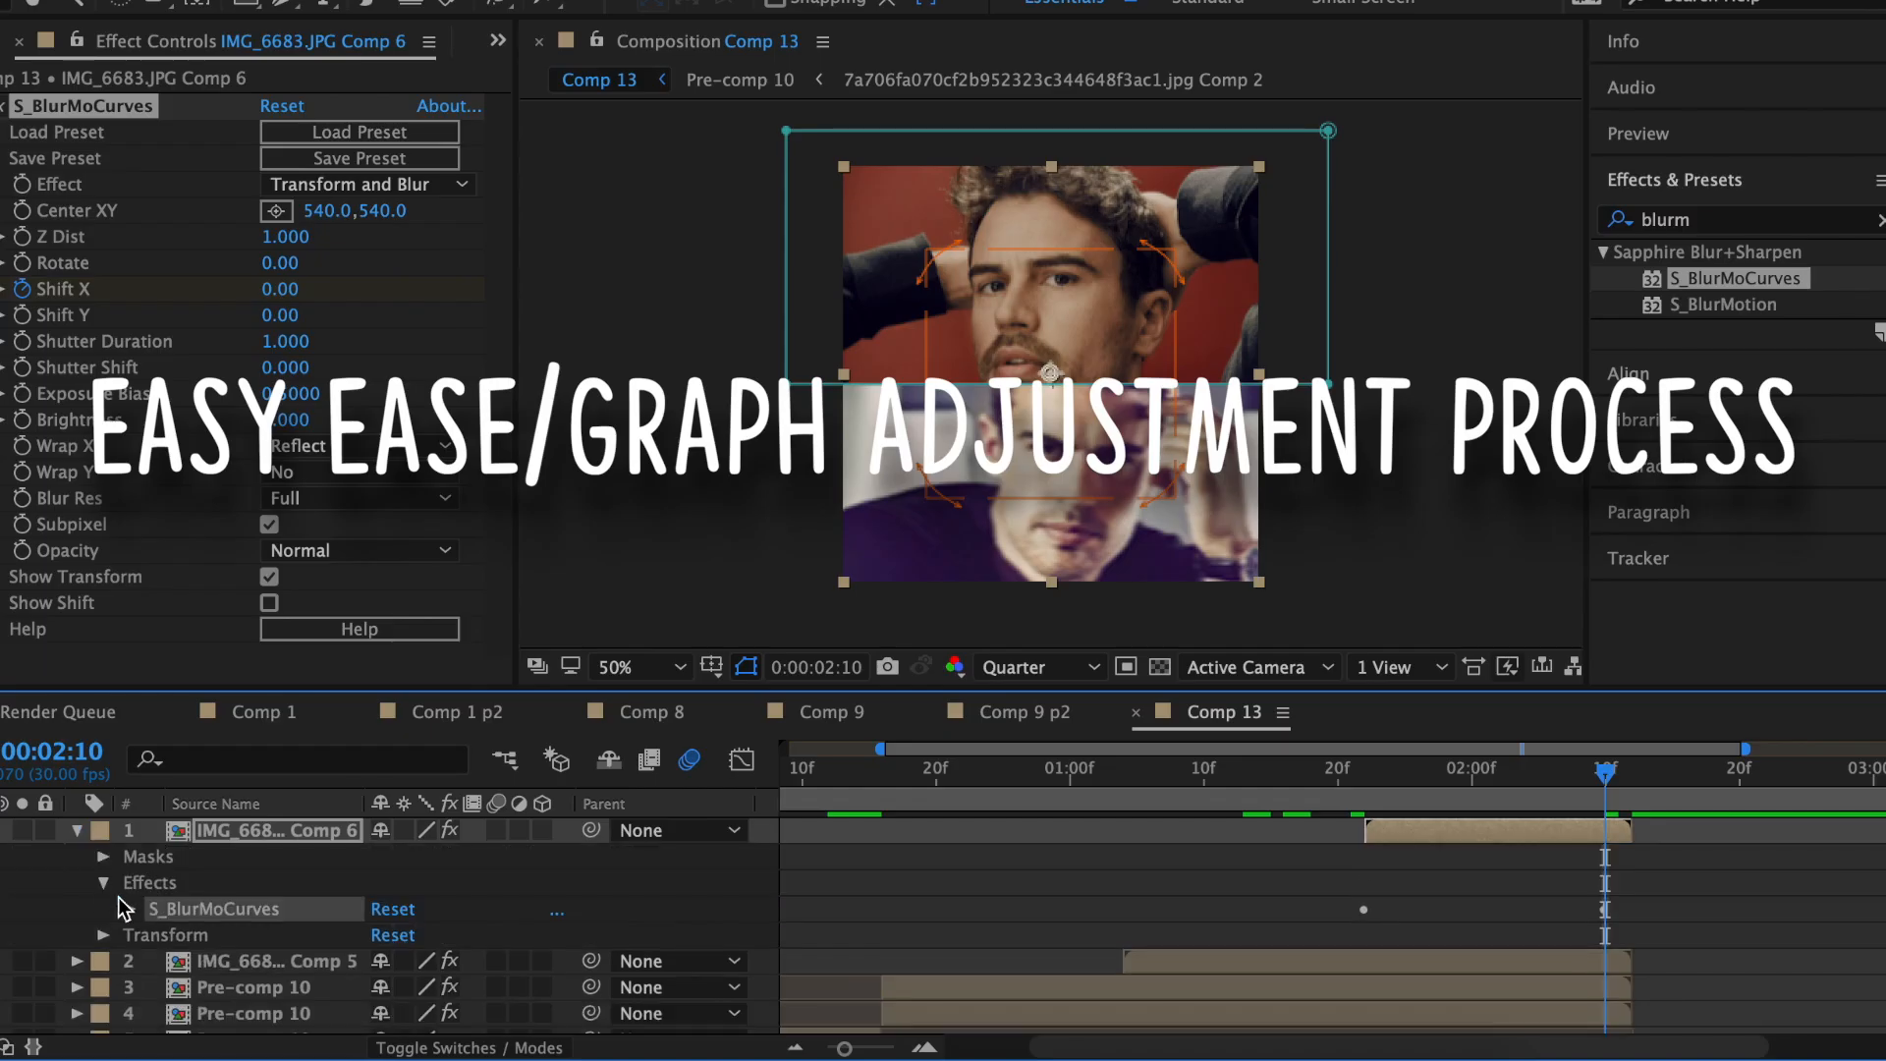
Step: Apply Easy Ease to Comp 6's Shift X keyframes and shape the value curve to rise steeply from the first keyframe and level off
{"action": "left_click", "coordinate": [122, 907]}
{"action": "scroll", "coordinate": [255, 958], "scroll_direction": "down", "scroll_amount": 3}
{"action": "right_click", "coordinate": [1364, 961]}
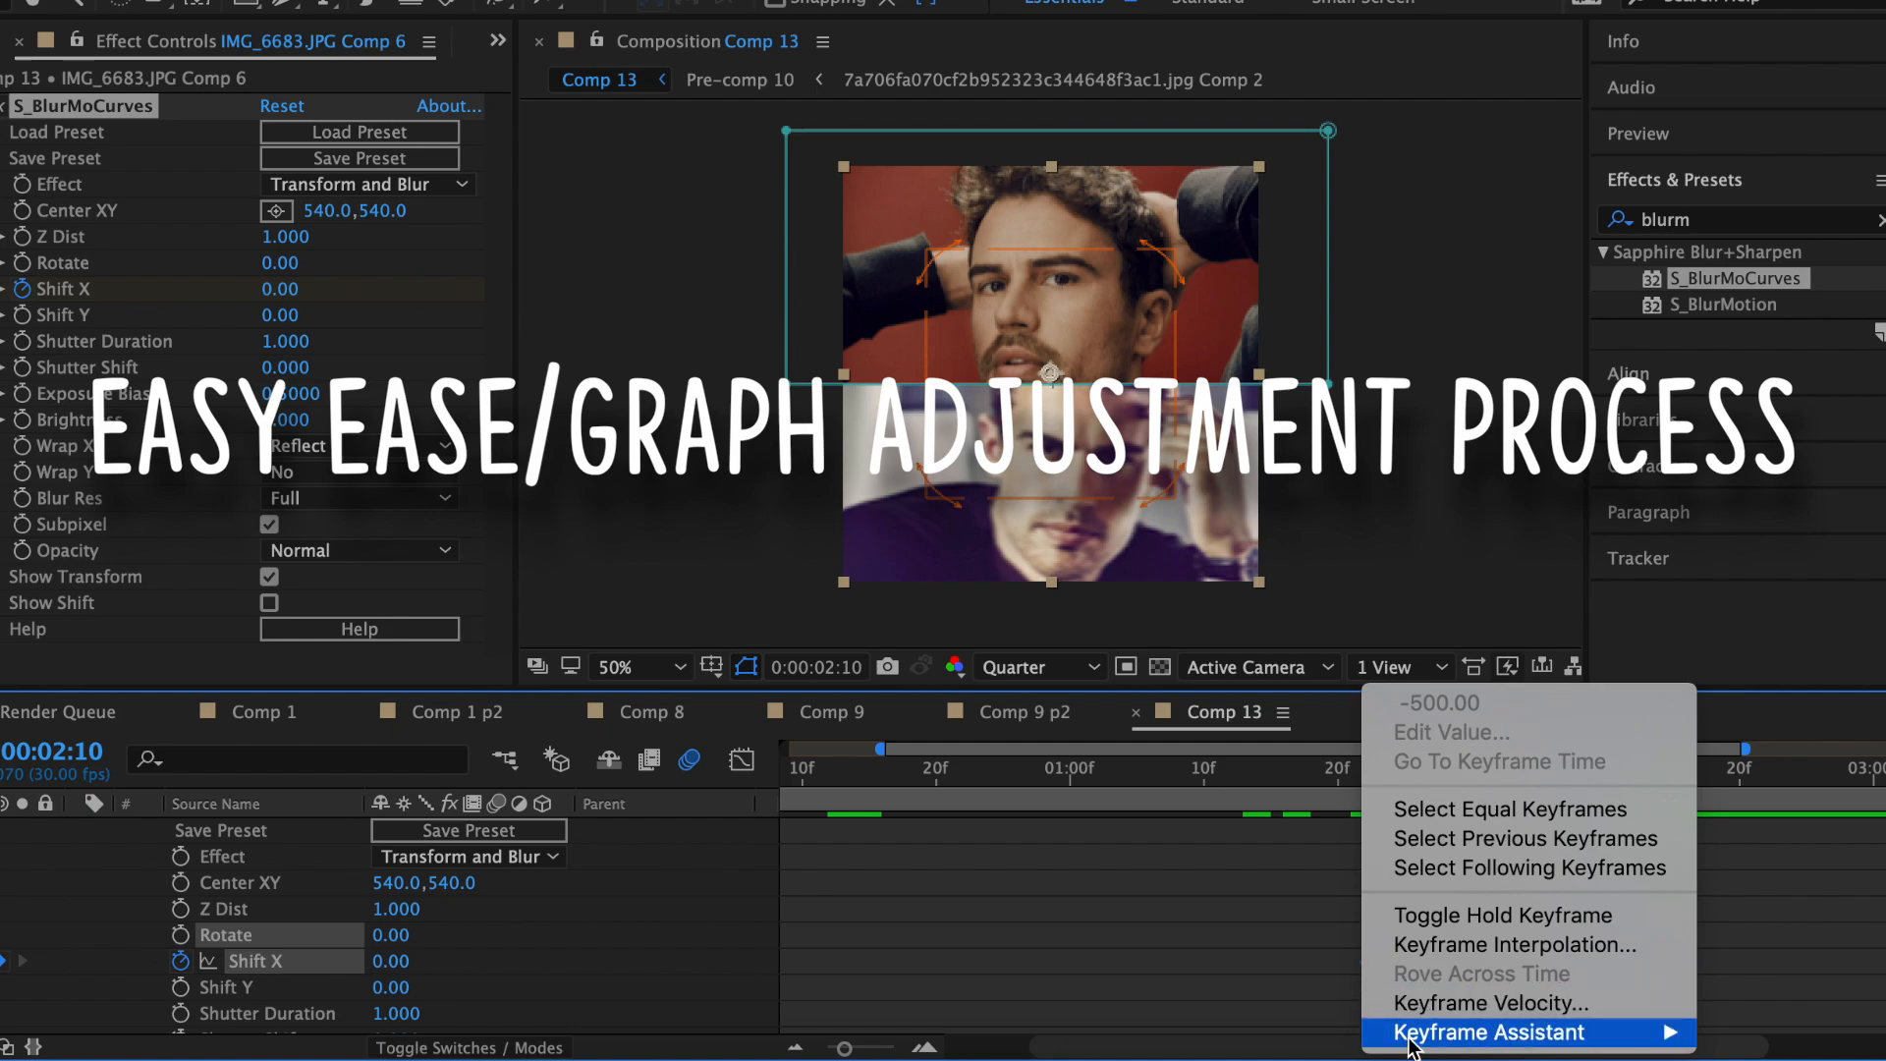
{"action": "mouse_move", "coordinate": [1410, 1039]}
{"action": "left_click", "coordinate": [1077, 852]}
{"action": "left_click", "coordinate": [741, 760]}
{"action": "left_click", "coordinate": [1365, 974]}
{"action": "left_click_drag", "start_coordinate": [1444, 975], "coordinate": [1261, 849]}
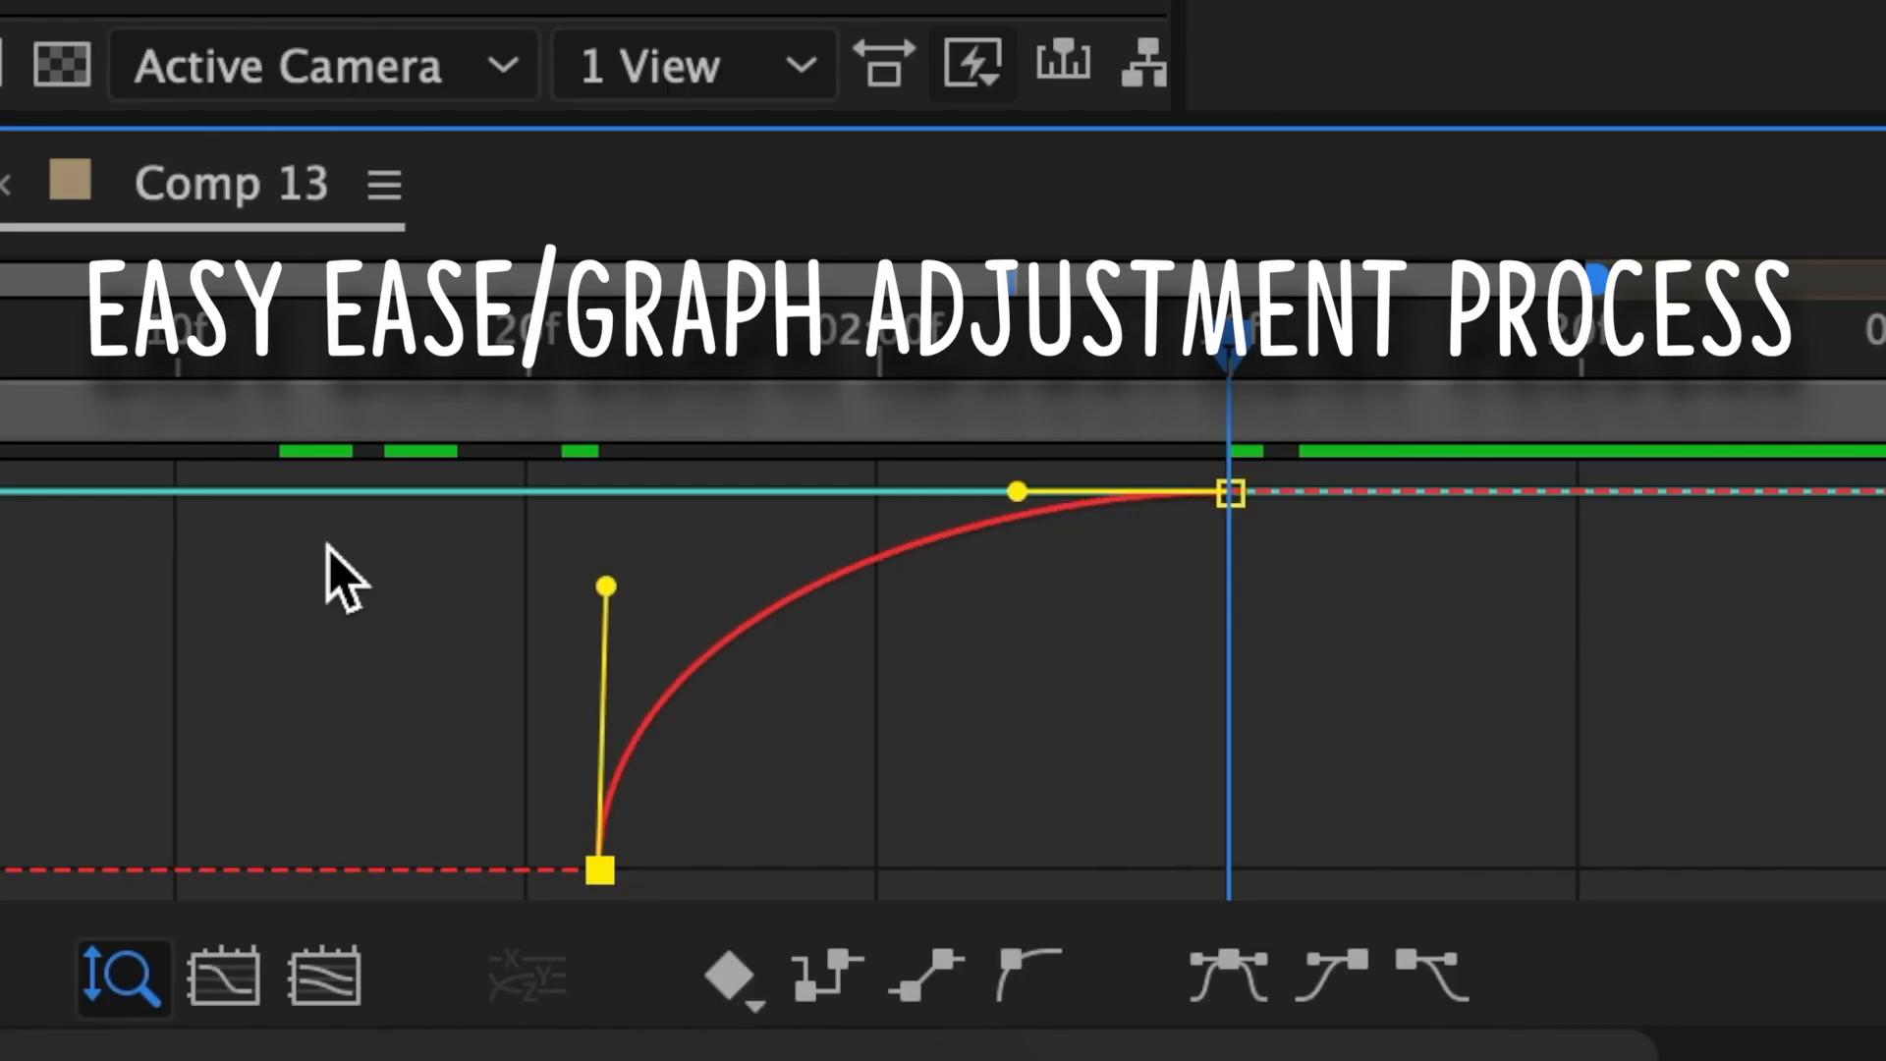
{"action": "left_click_drag", "start_coordinate": [1018, 492], "coordinate": [697, 494]}
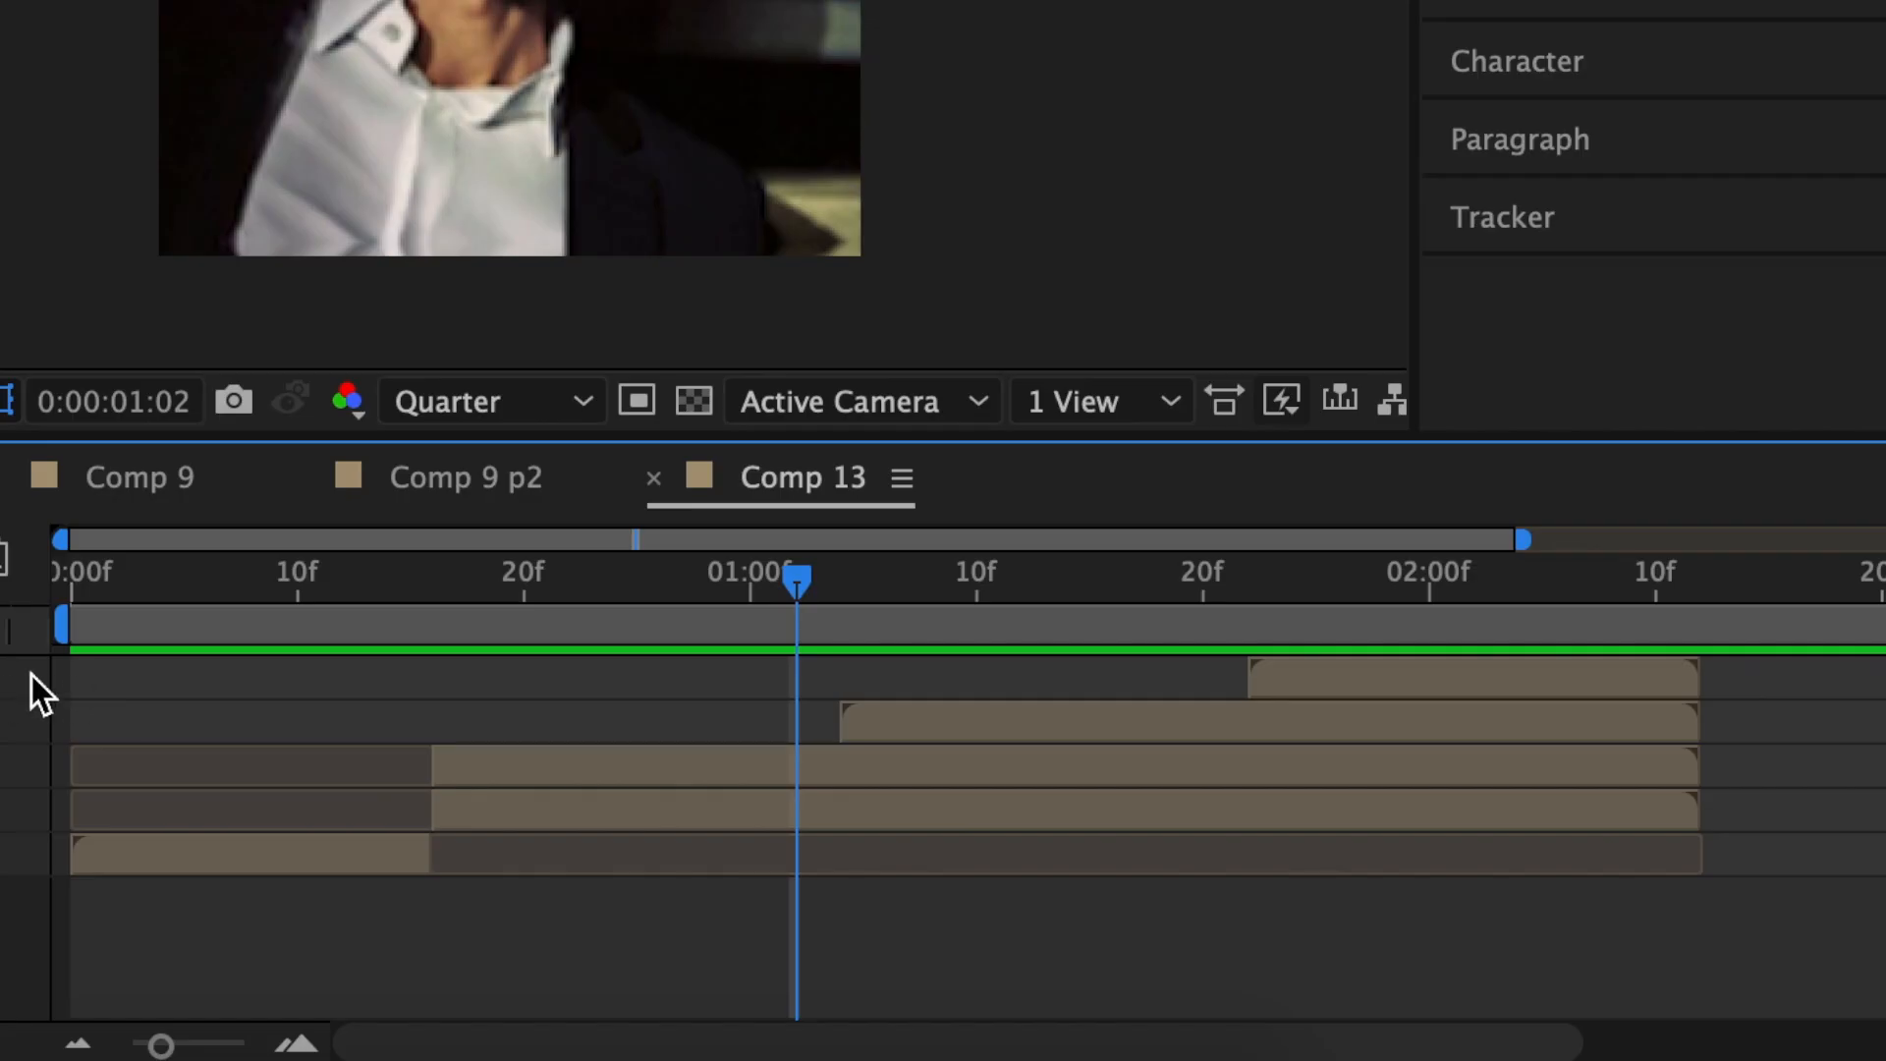
Step: Pre-compose all layers of Comp 13 as Pre-comp 11 with all attributes moved, and duplicate the resulting layer
{"action": "left_click_drag", "start_coordinate": [31, 675], "coordinate": [283, 852]}
{"action": "right_click", "coordinate": [323, 853]}
{"action": "left_click", "coordinate": [531, 607]}
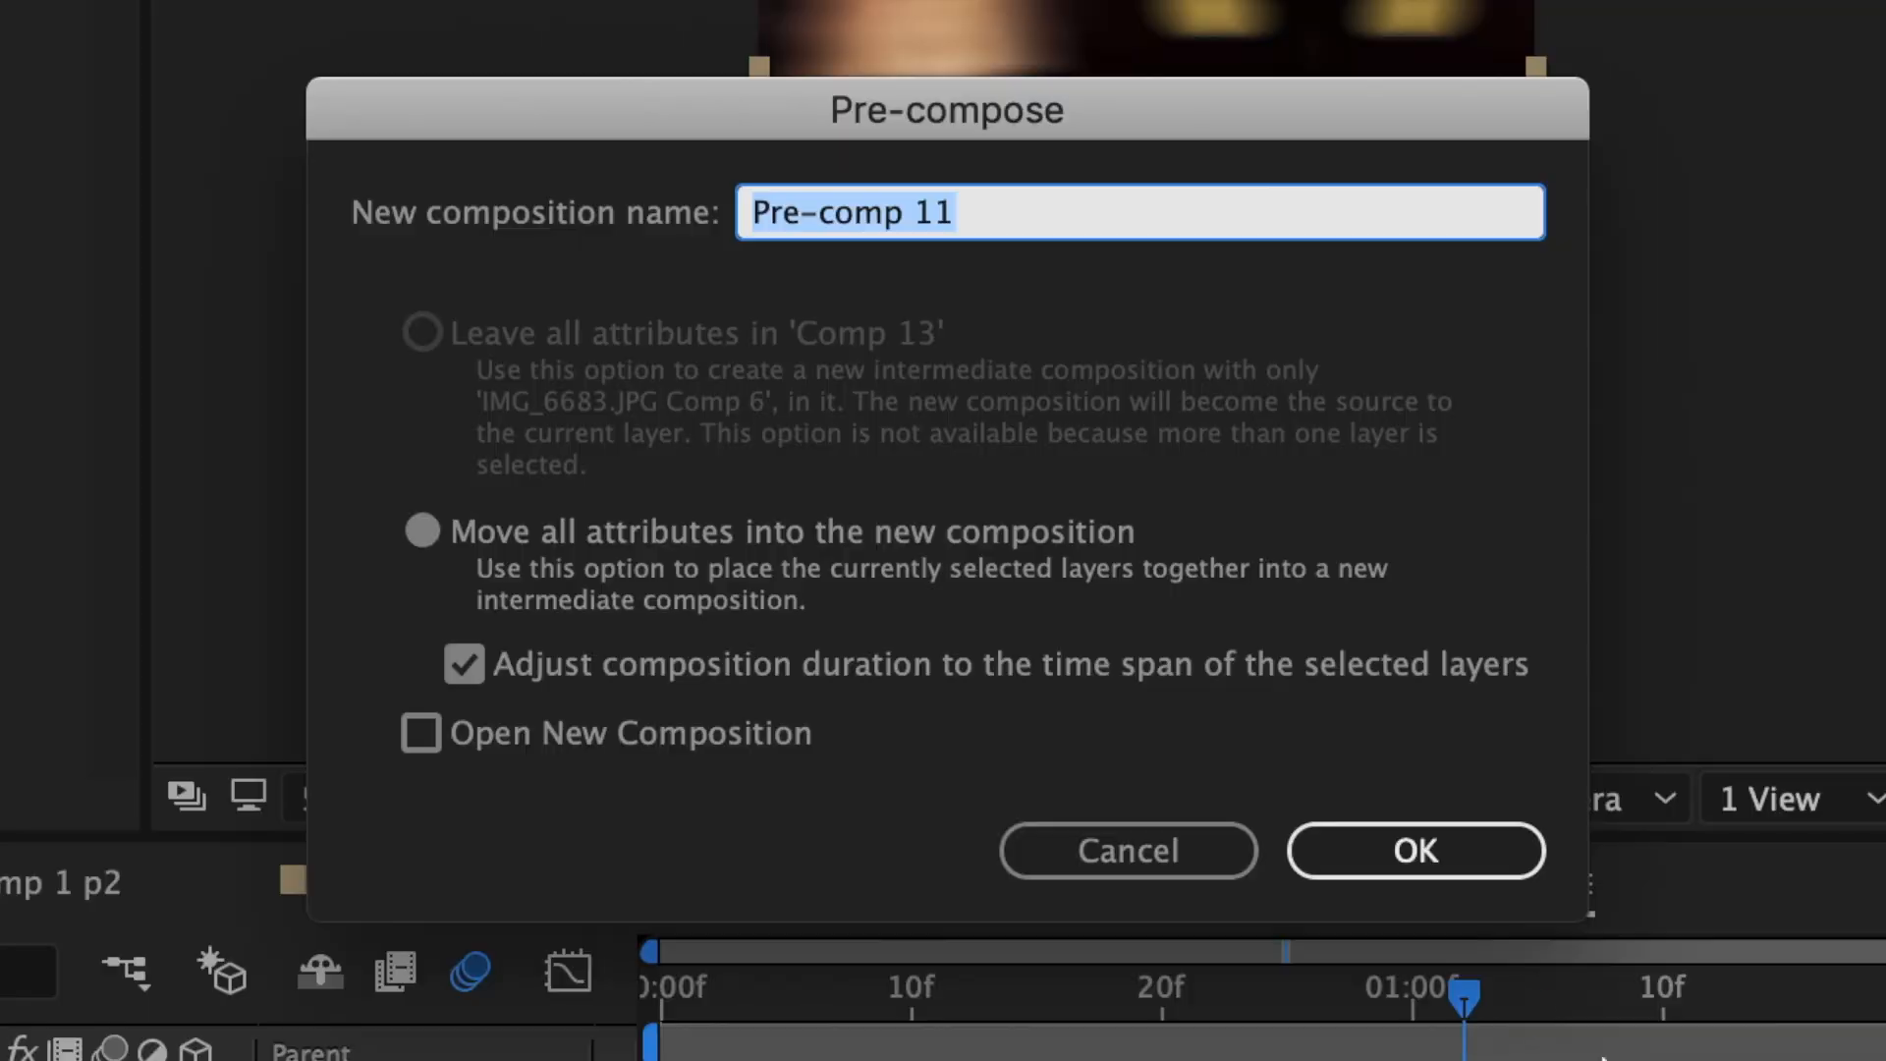
{"action": "key", "text": "Return"}
{"action": "key", "text": "super+d"}
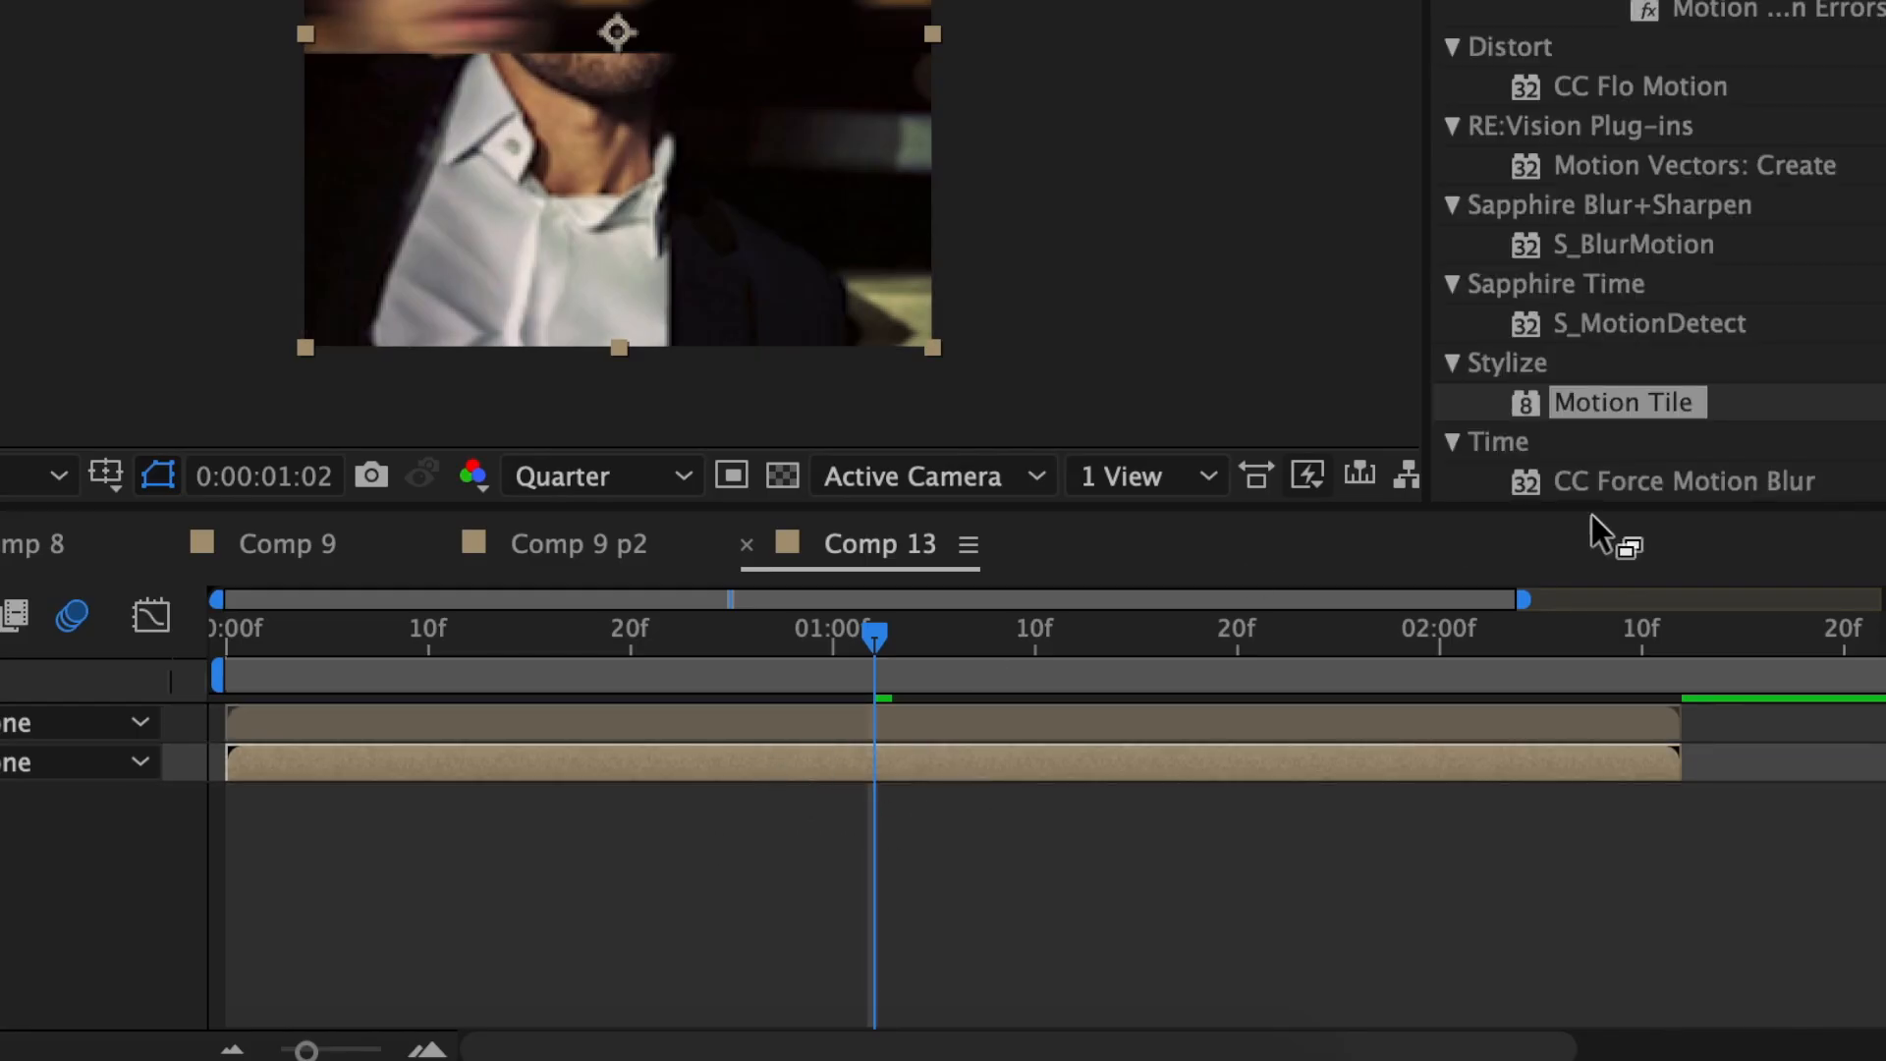
Step: Apply Motion Tile to the lower Pre-comp 11 copy and set its Output Height to 250
{"action": "left_click_drag", "start_coordinate": [1595, 376], "coordinate": [786, 759]}
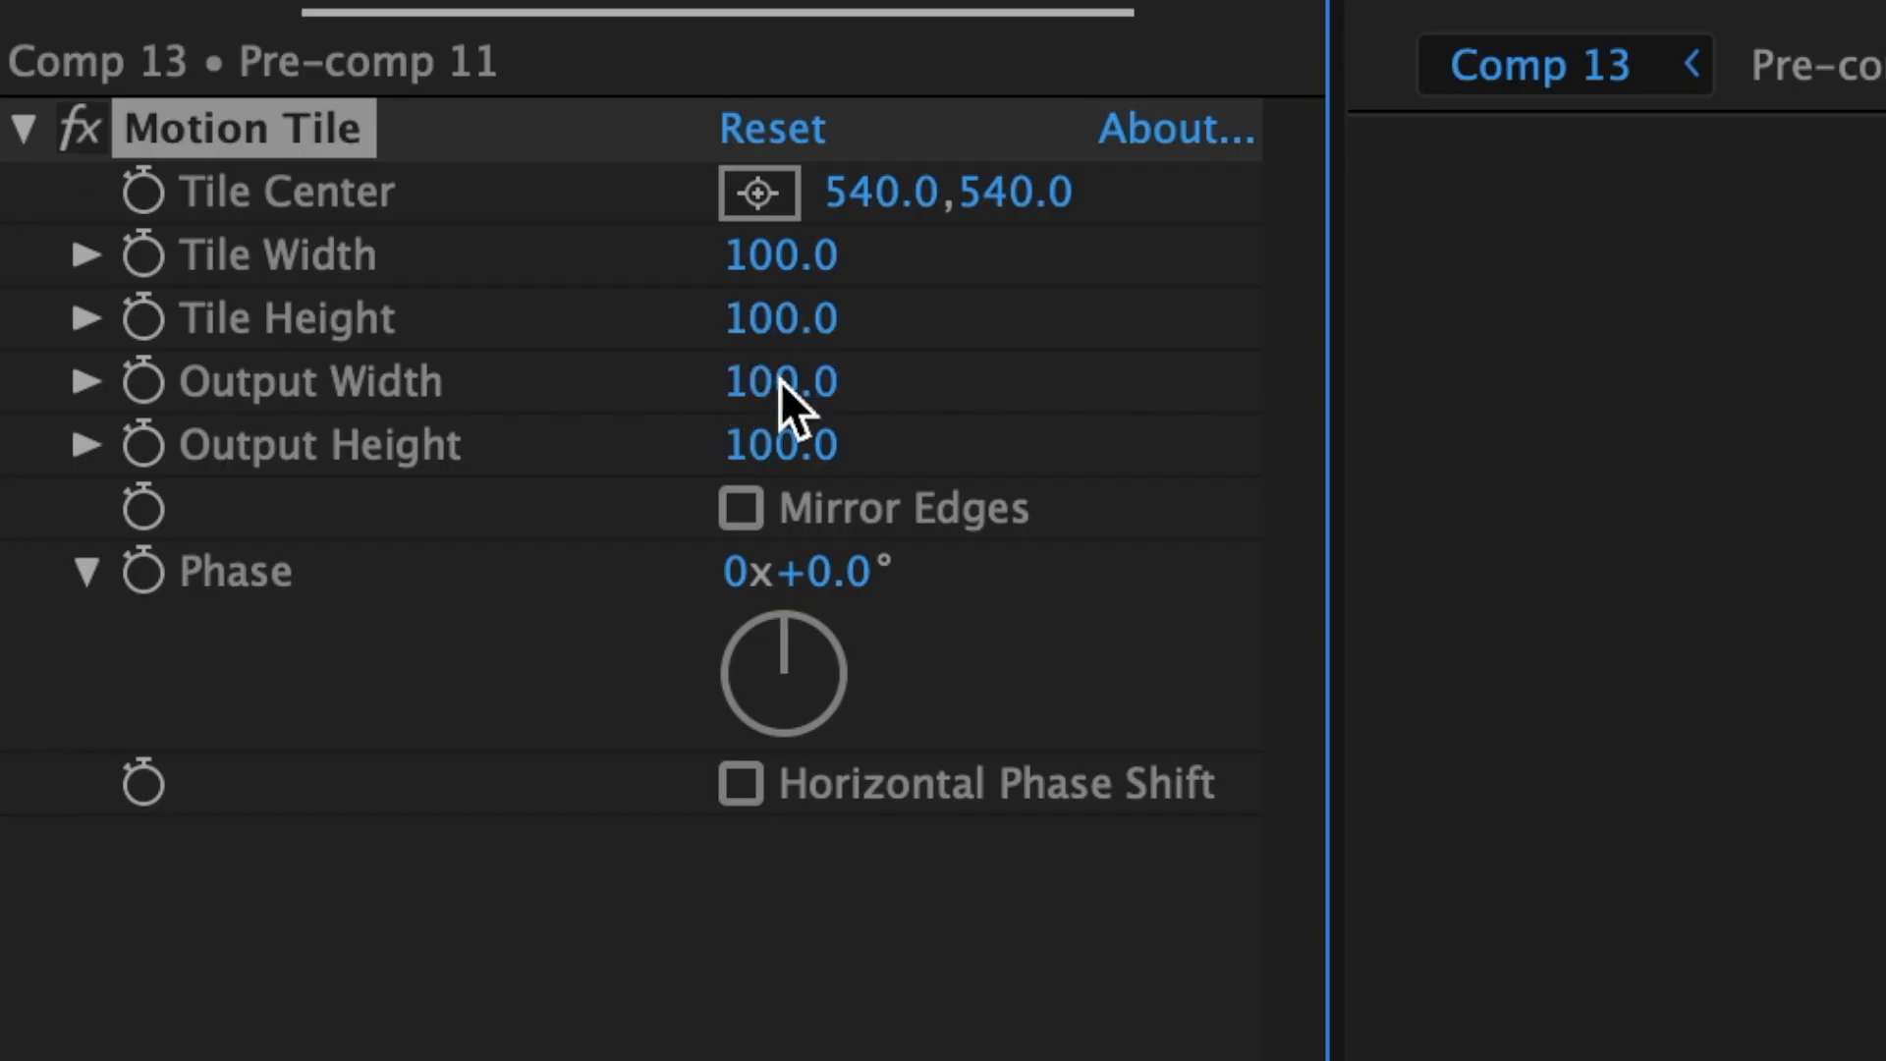
{"action": "left_click", "coordinate": [781, 457]}
{"action": "type", "text": "250"}
{"action": "key", "text": "Return"}
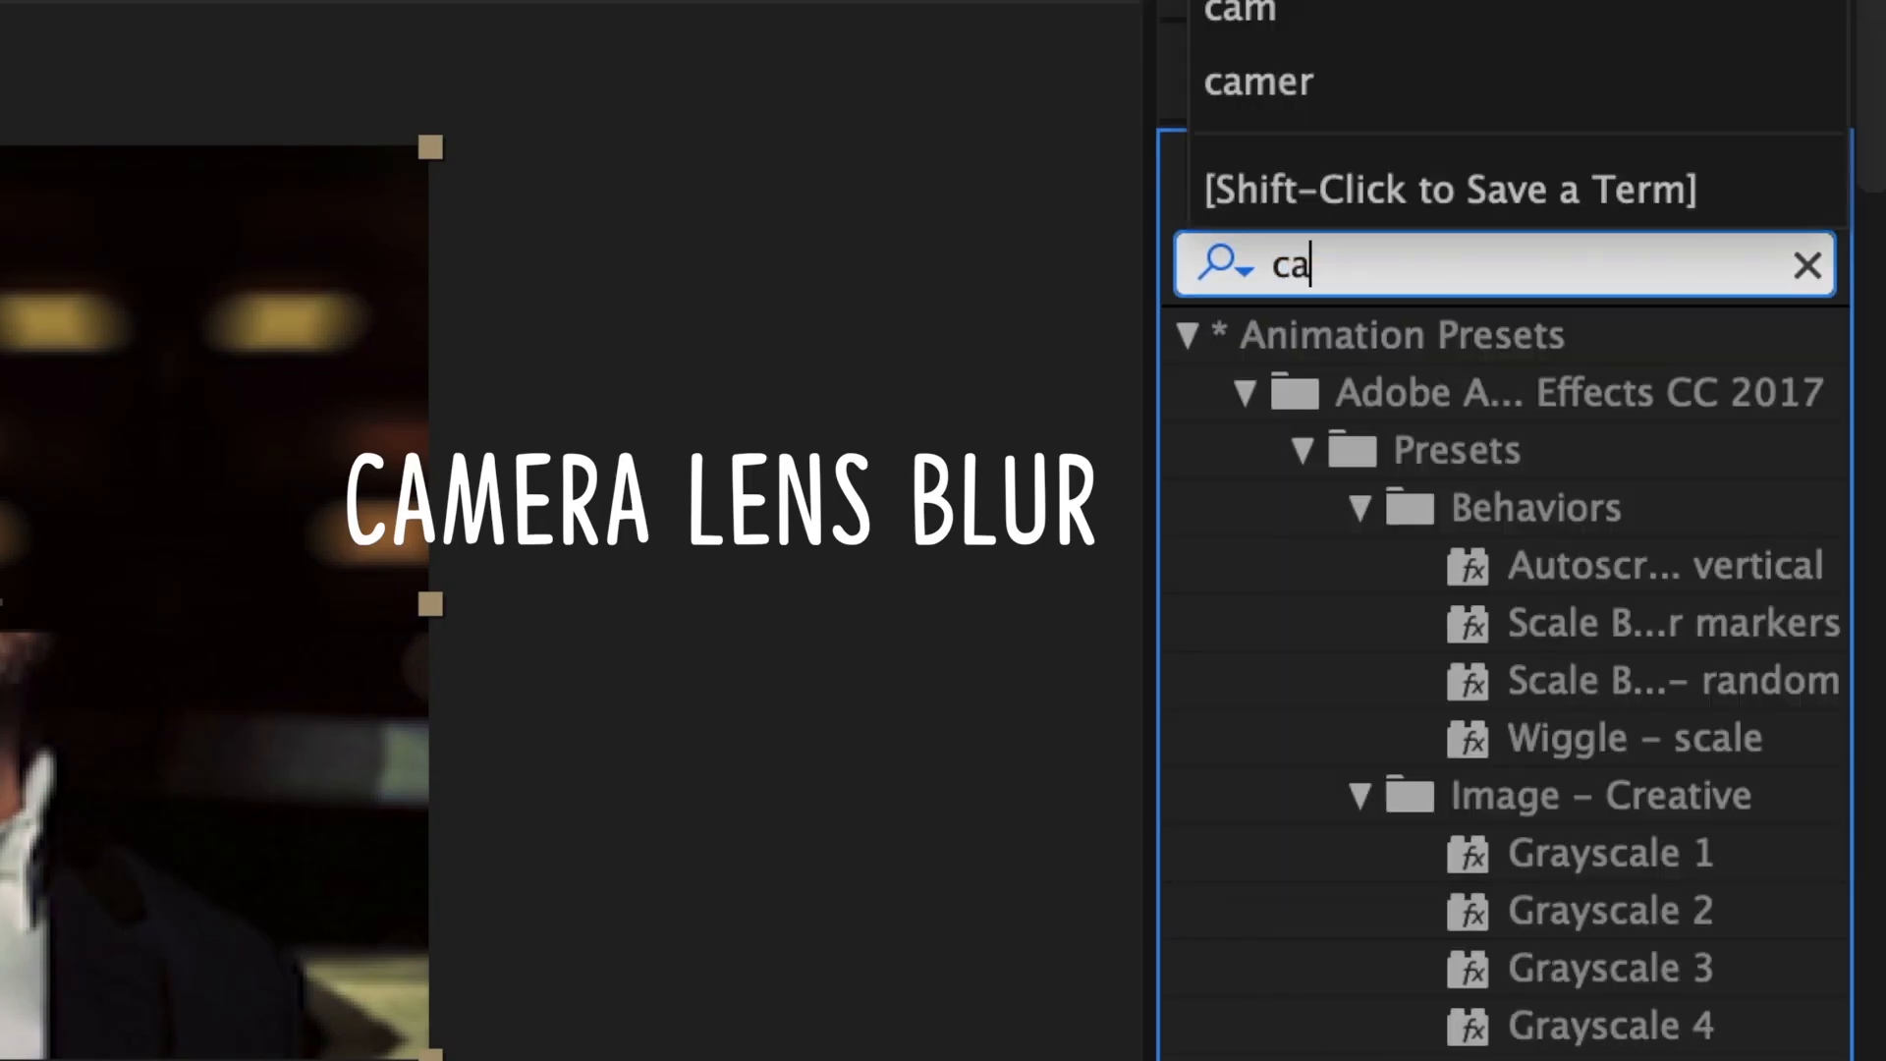
Step: Apply Camera Lens Blur to the lower Pre-comp 11 copy with a Blur Radius of 30
{"action": "type", "text": "mera"}
{"action": "left_click_drag", "start_coordinate": [1490, 737], "coordinate": [738, 1056]}
{"action": "type", "text": "3"}
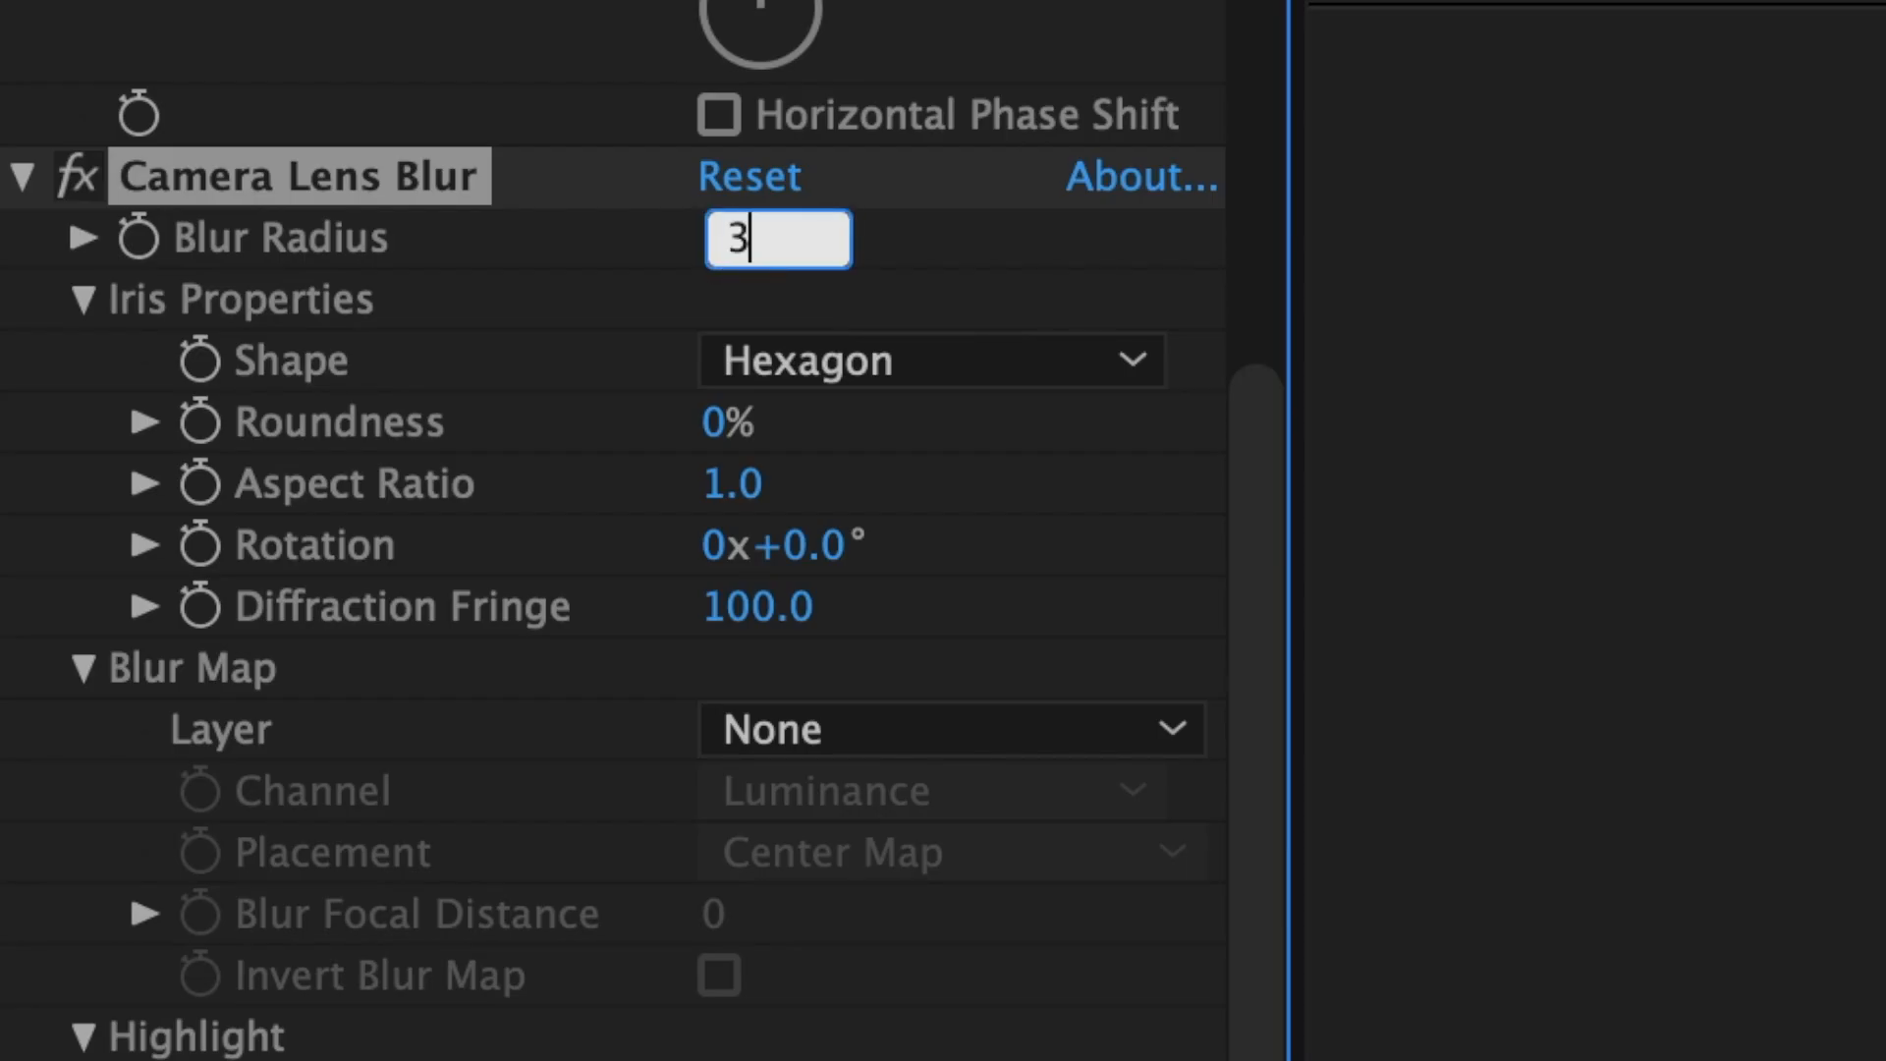
{"action": "type", "text": "0"}
{"action": "key", "text": "Return"}
Step: Add the Black & White and CC Vignette effects to the lower Pre-comp 11 copy
{"action": "type", "text": "black"}
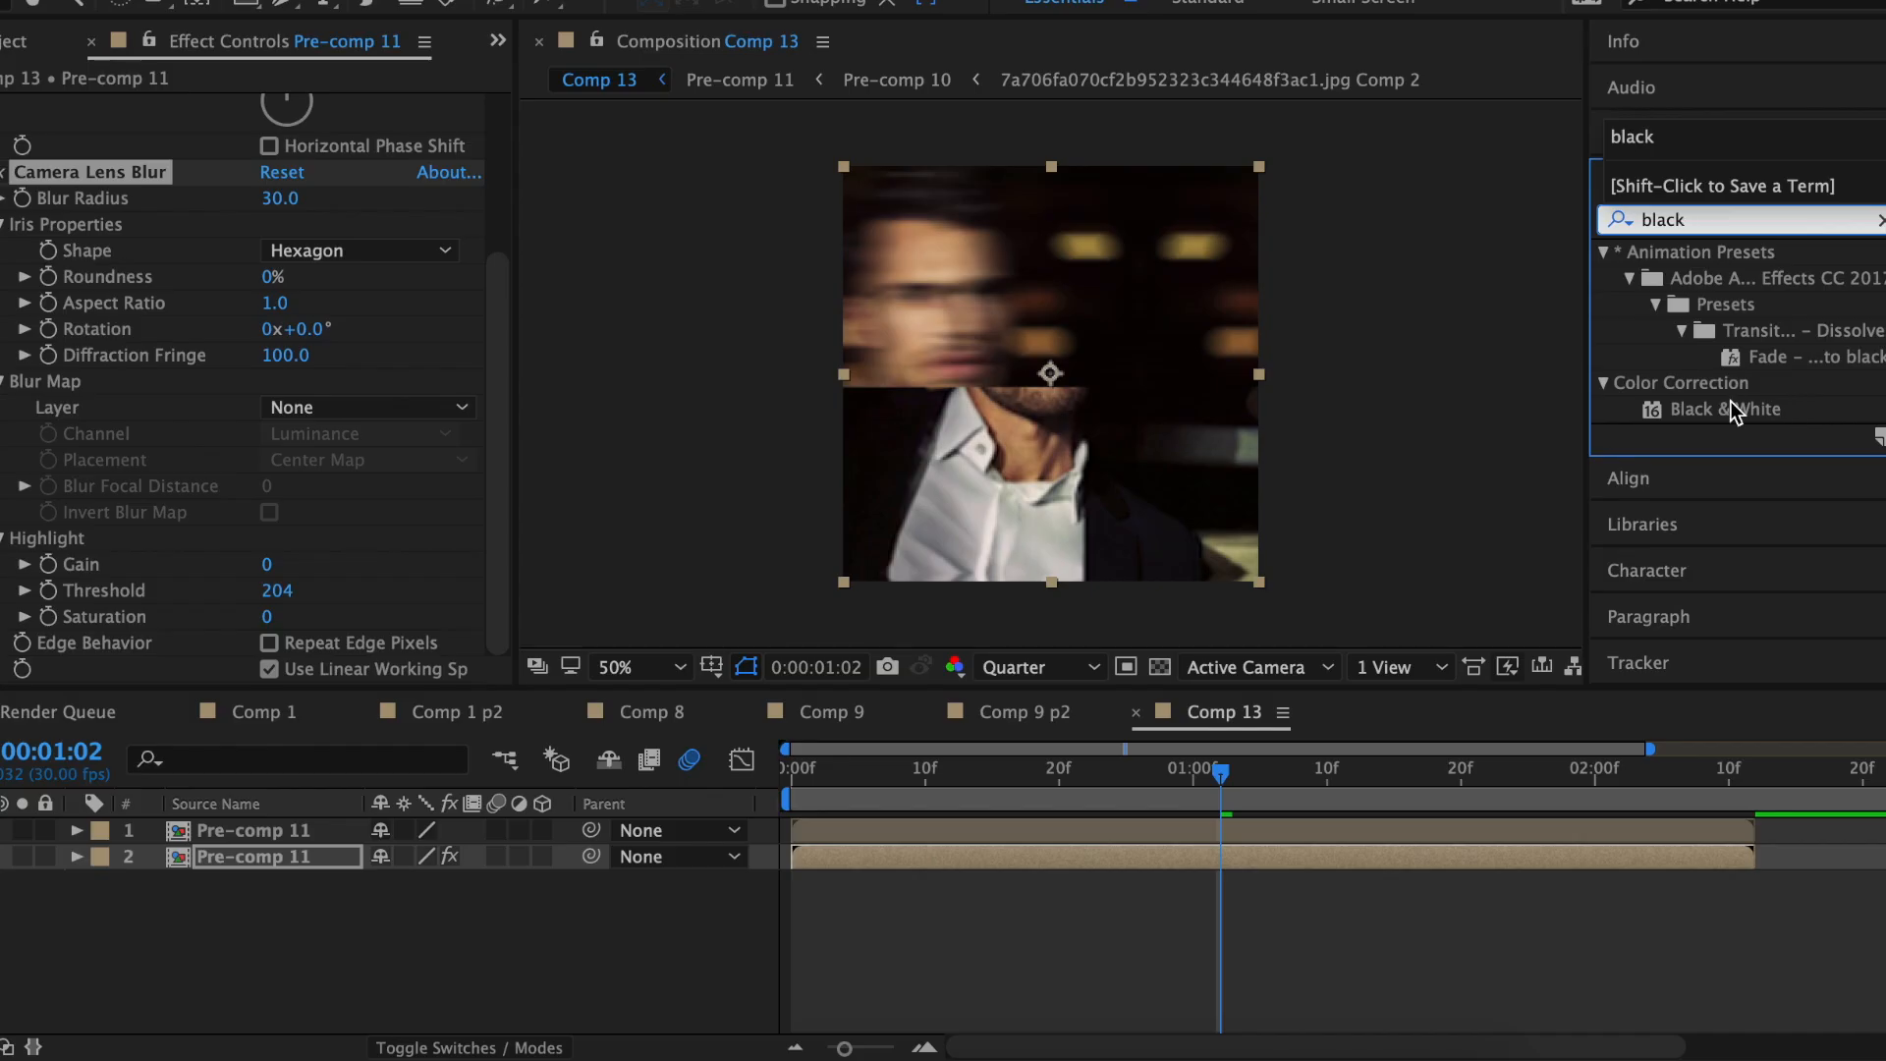
{"action": "left_click_drag", "start_coordinate": [1733, 411], "coordinate": [1330, 875]}
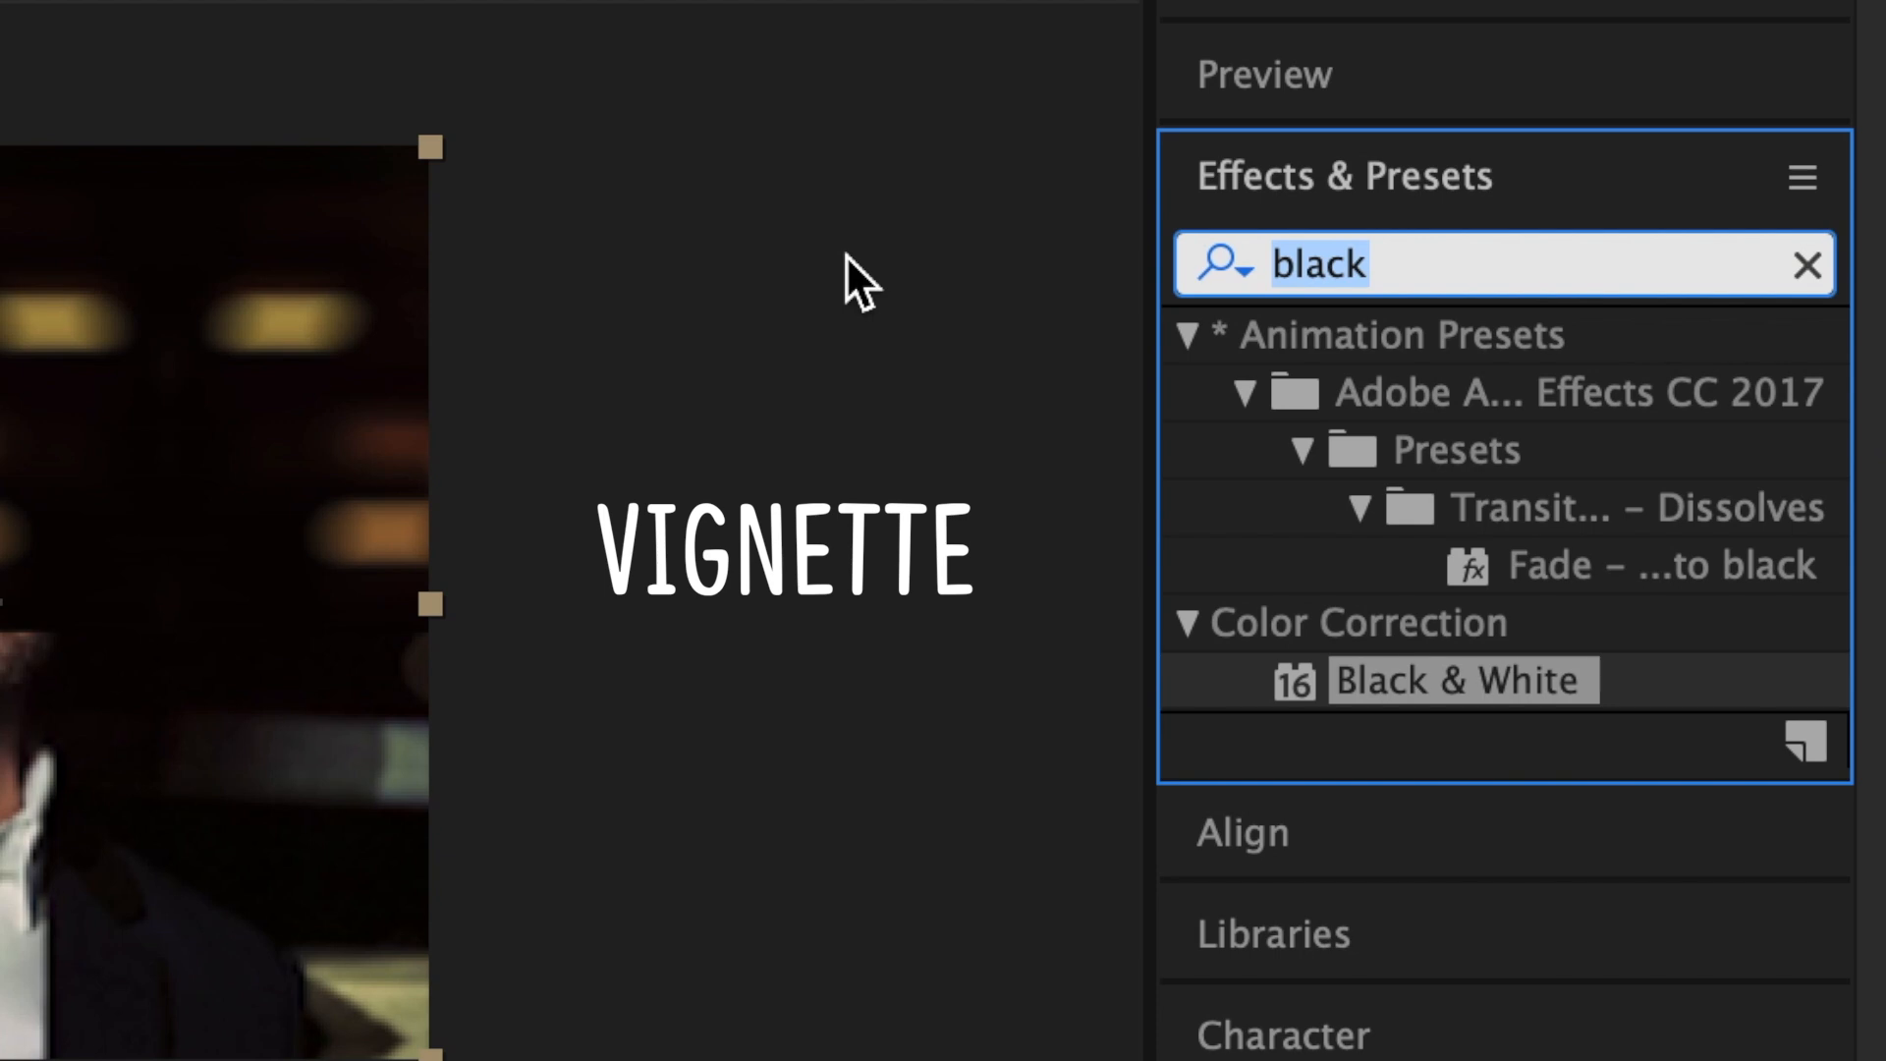
{"action": "type", "text": "vign"}
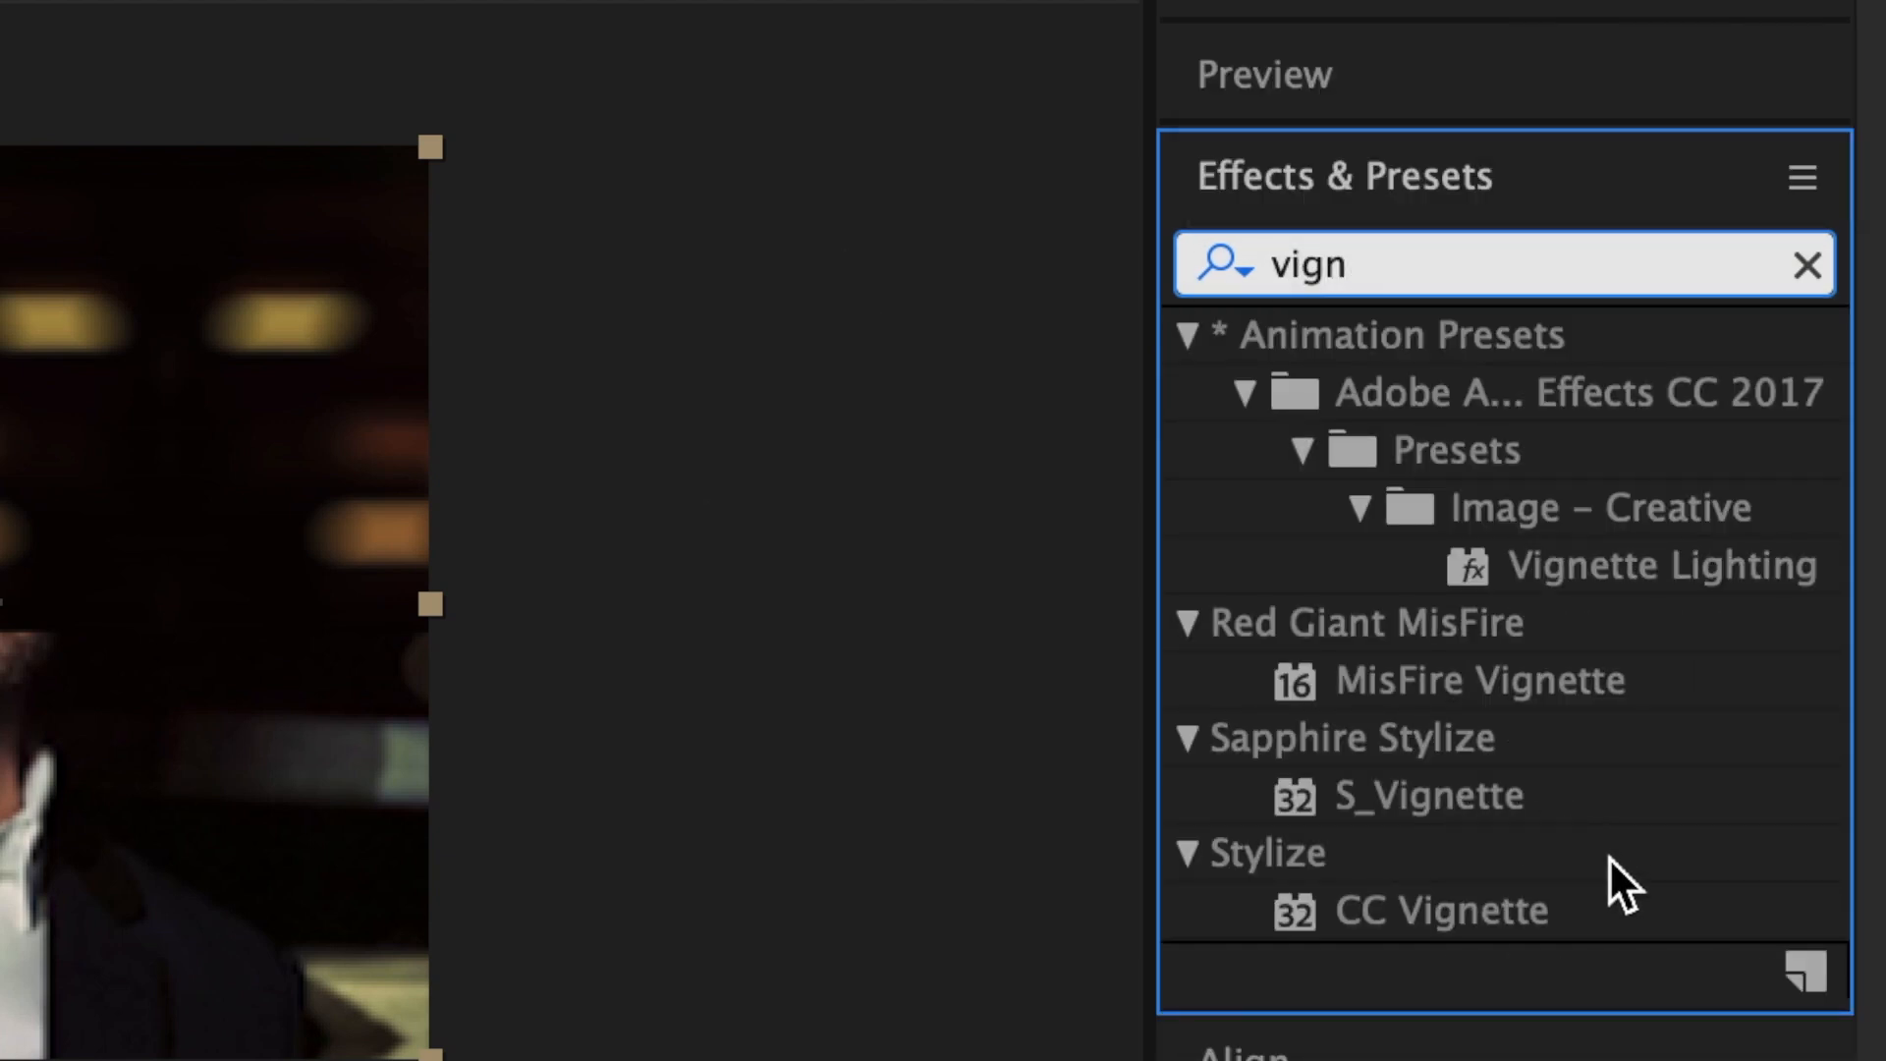
{"action": "left_click_drag", "start_coordinate": [1463, 911], "coordinate": [1273, 858]}
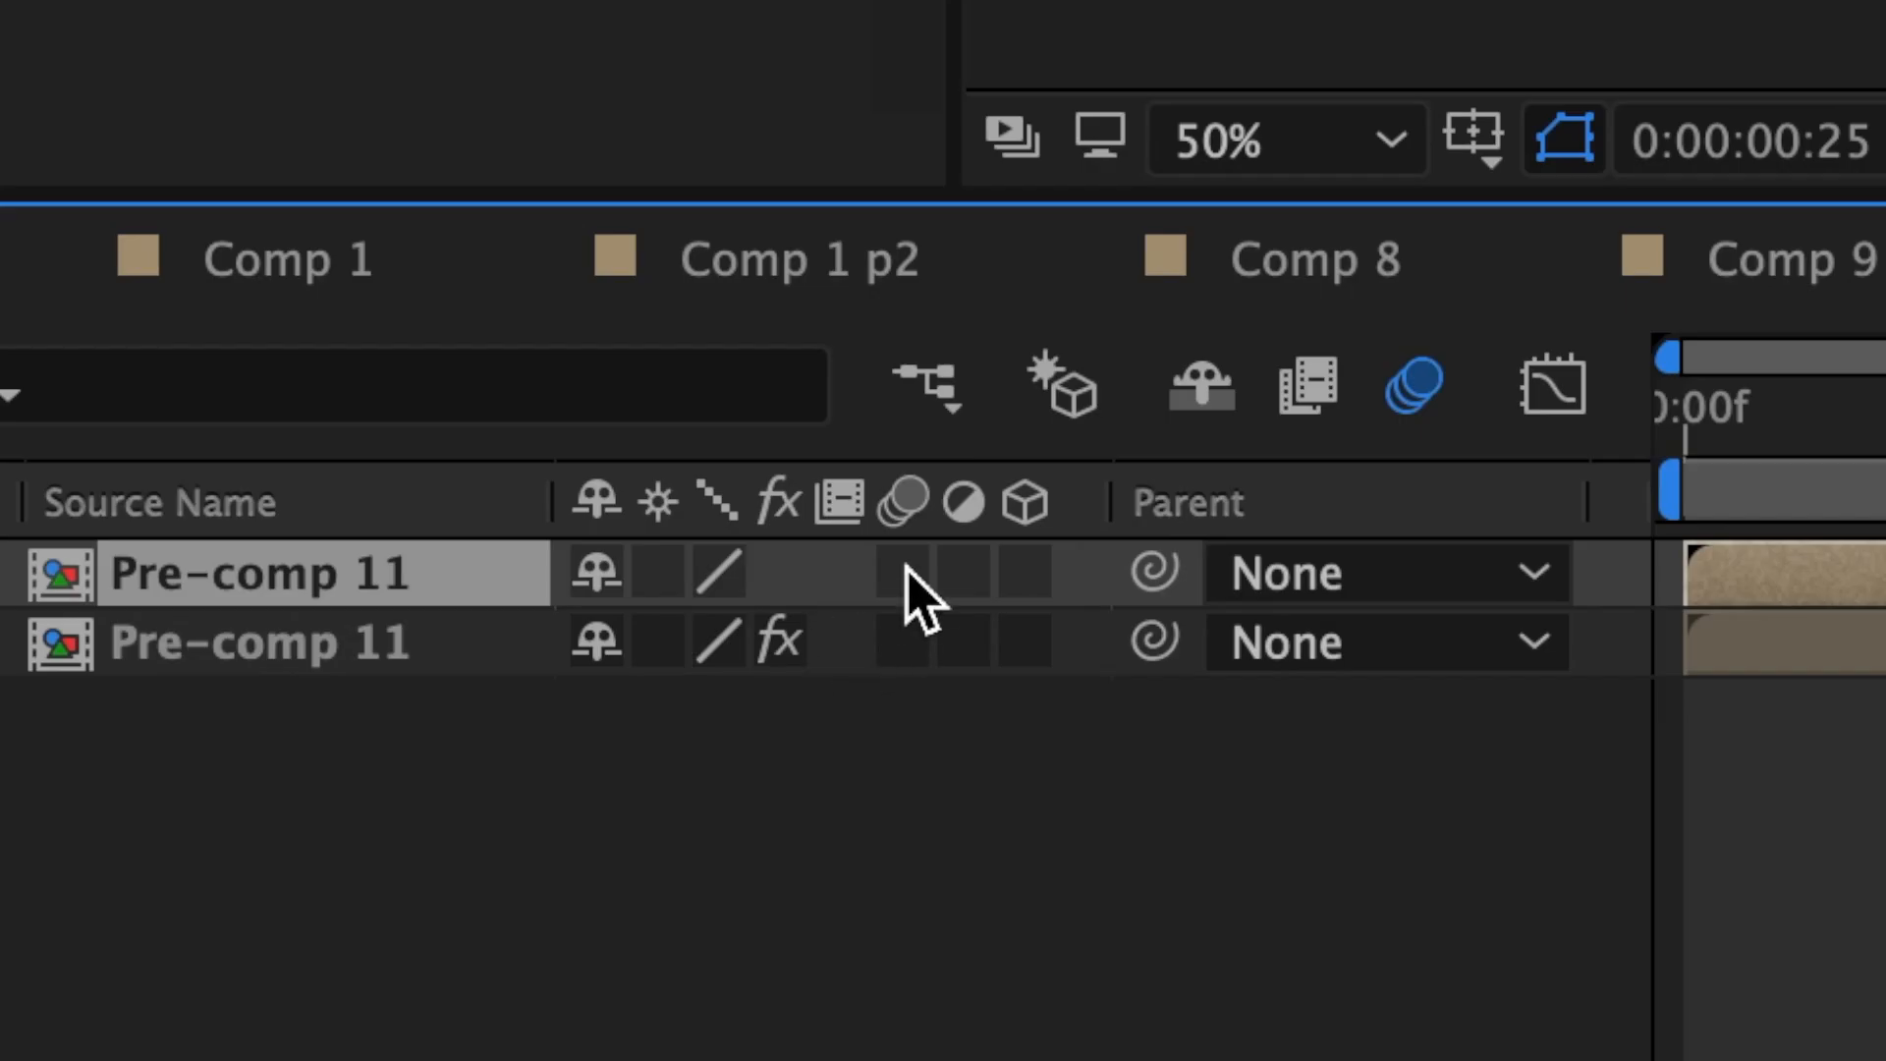
Step: Enable motion blur and 3D on the upper Pre-comp 11 layer and show its Transform properties at 0:00:01:04
{"action": "left_click", "coordinate": [904, 565]}
{"action": "left_click_drag", "start_coordinate": [980, 880], "coordinate": [1188, 871]}
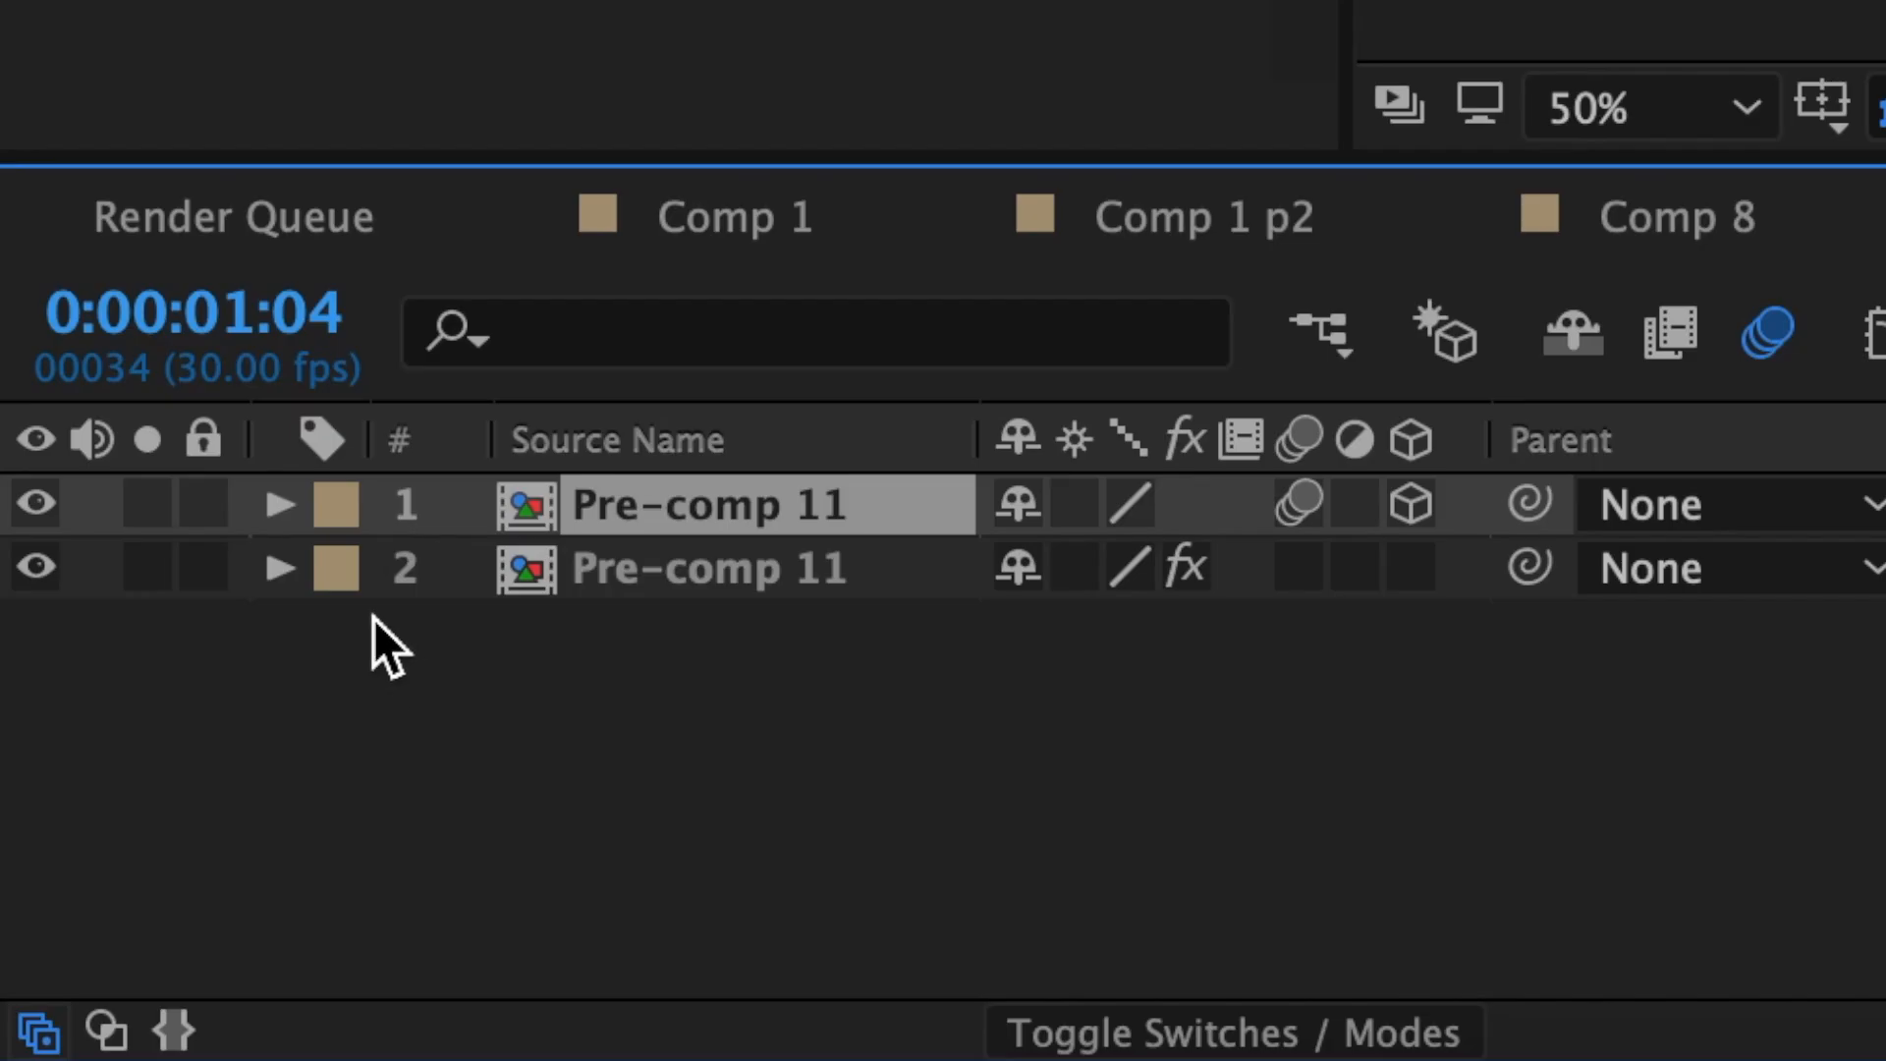
{"action": "left_click", "coordinate": [280, 505]}
{"action": "left_click", "coordinate": [344, 568]}
{"action": "scroll", "coordinate": [337, 707], "scroll_direction": "down", "scroll_amount": 1}
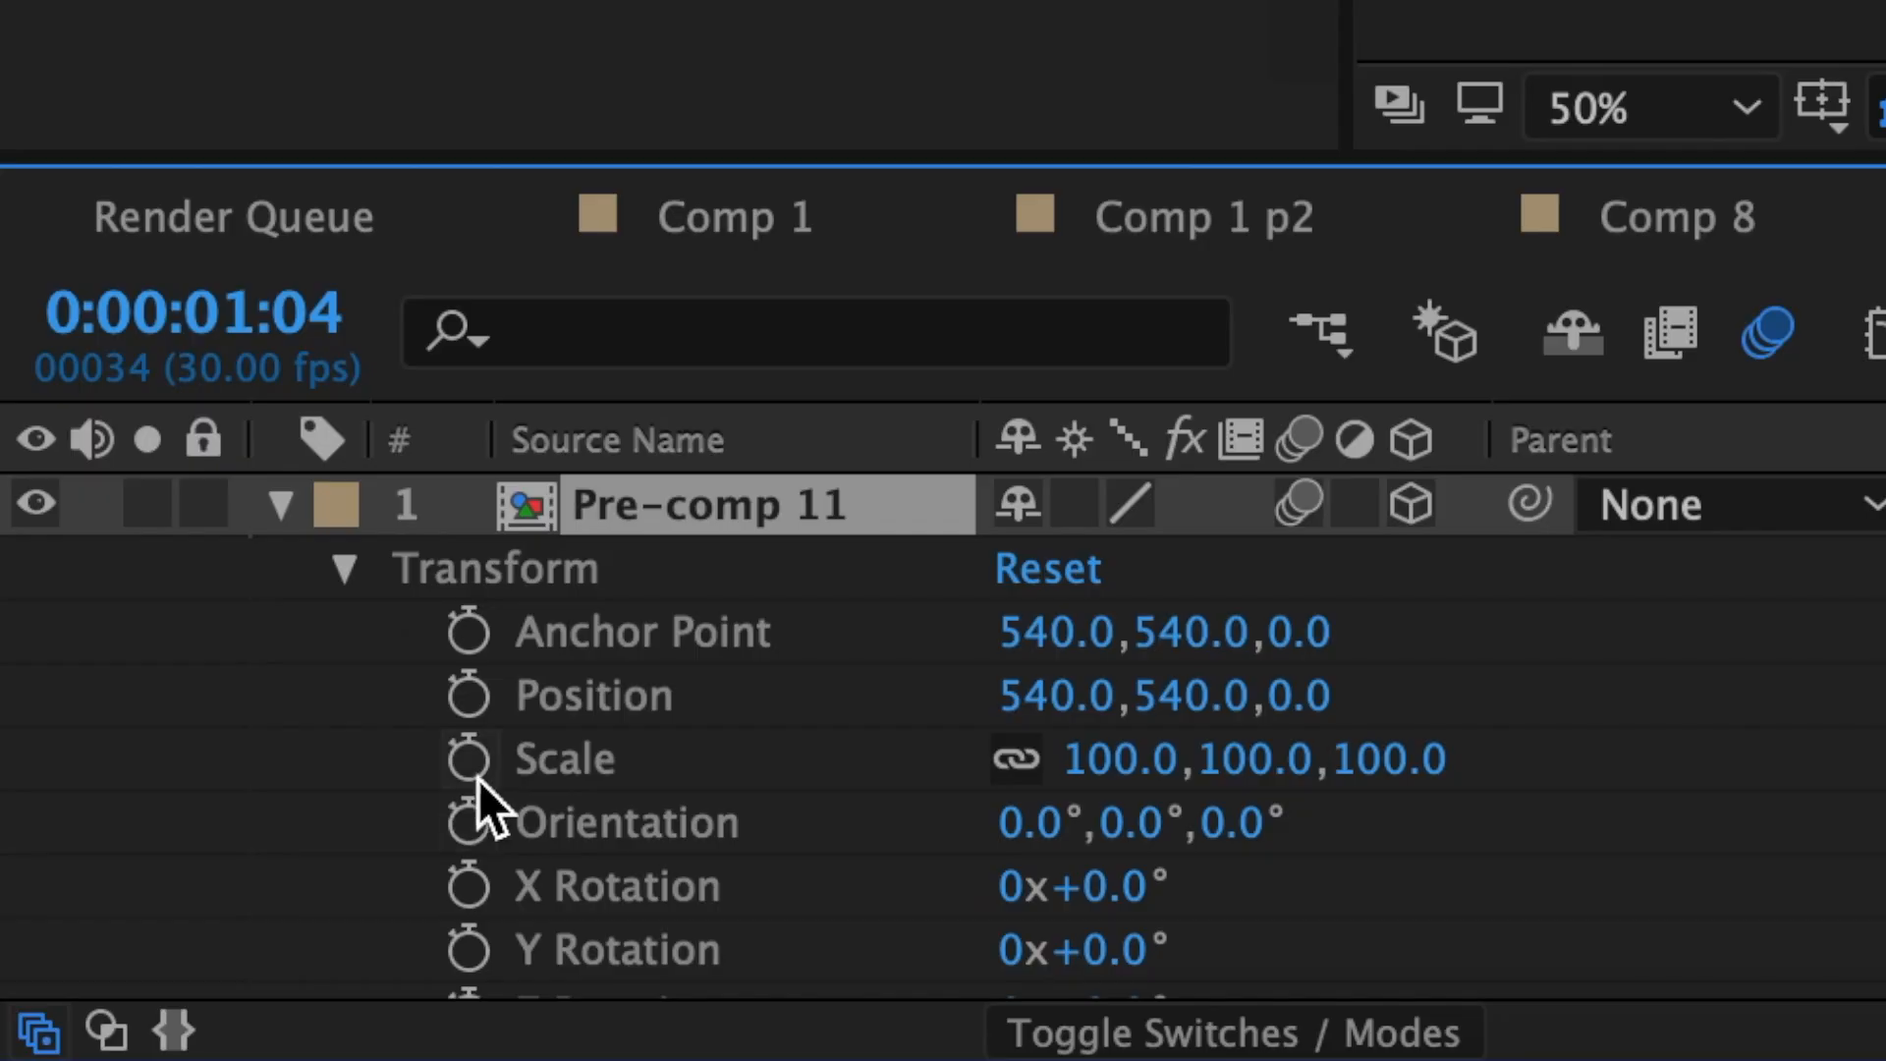
Step: Keyframe the upper Pre-comp 11's Scale from 100% at 0:00:01:04 to 75% at 0:00:01:19
{"action": "left_click", "coordinate": [472, 758]}
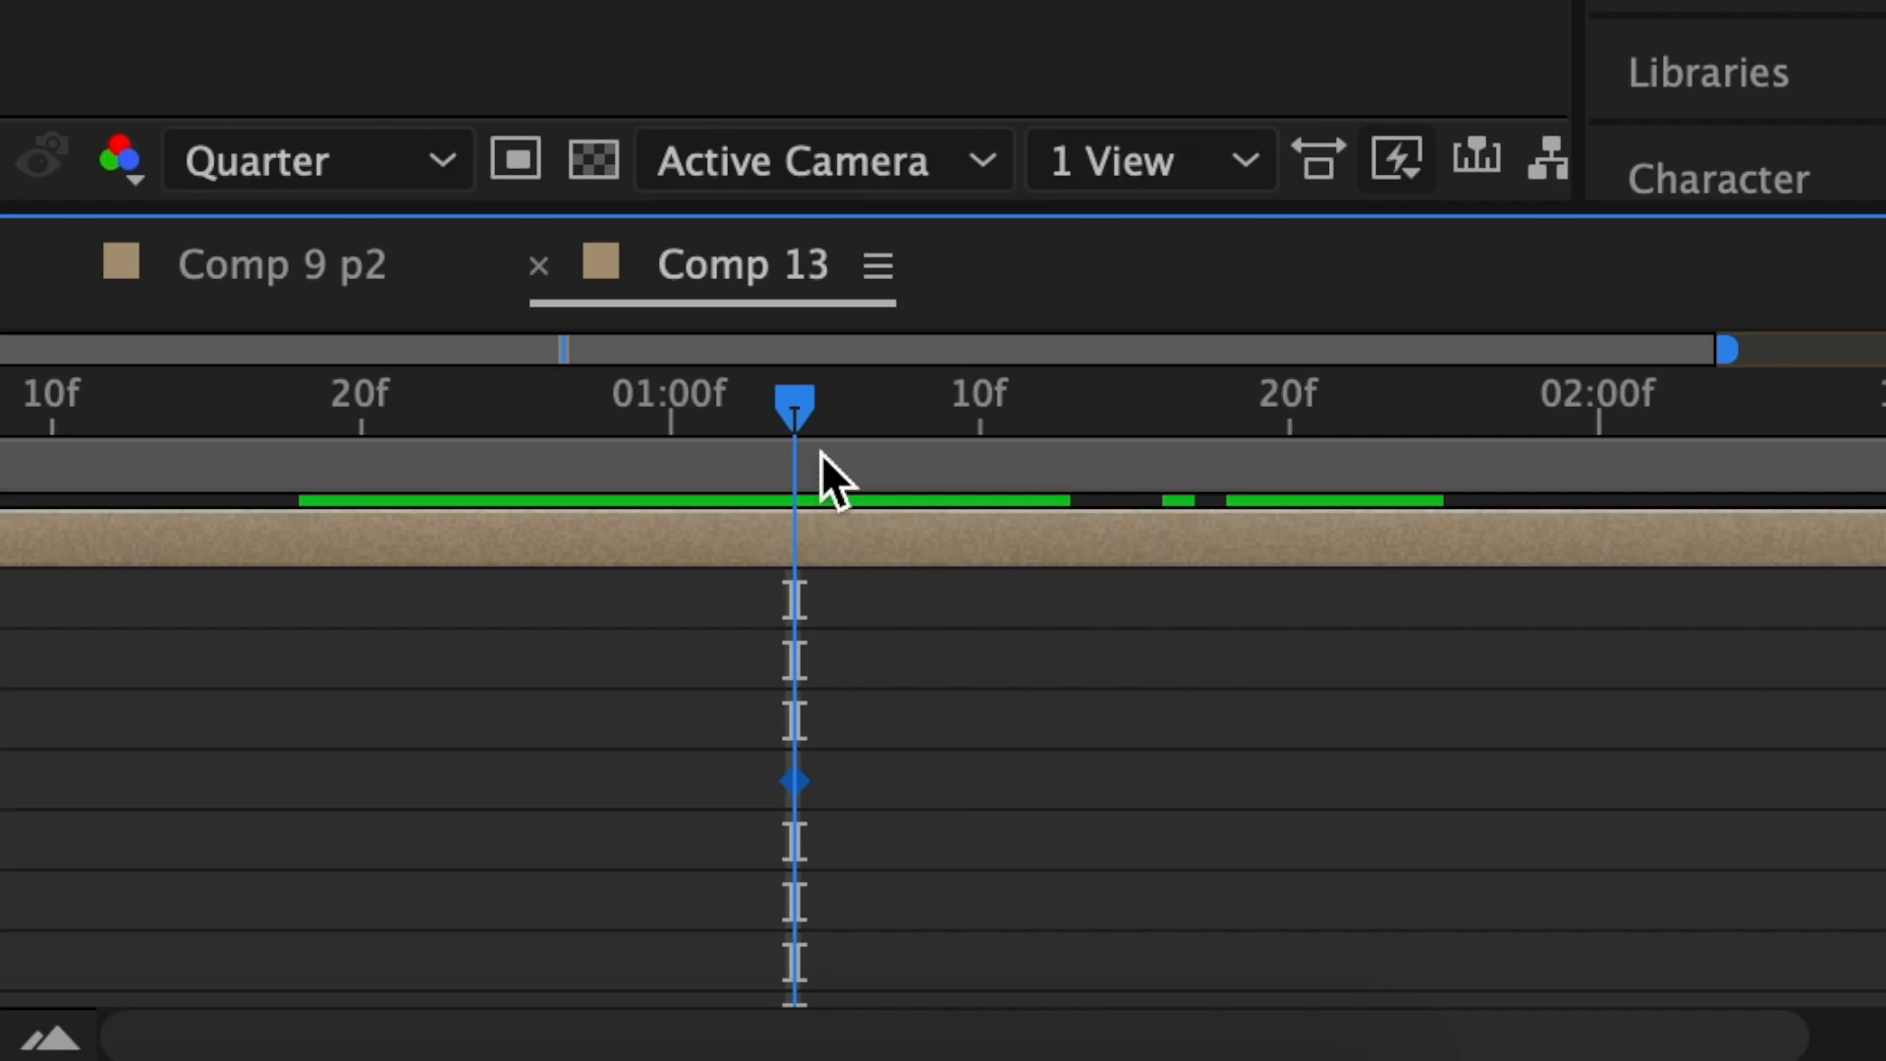
{"action": "left_click_drag", "start_coordinate": [821, 455], "coordinate": [1263, 449]}
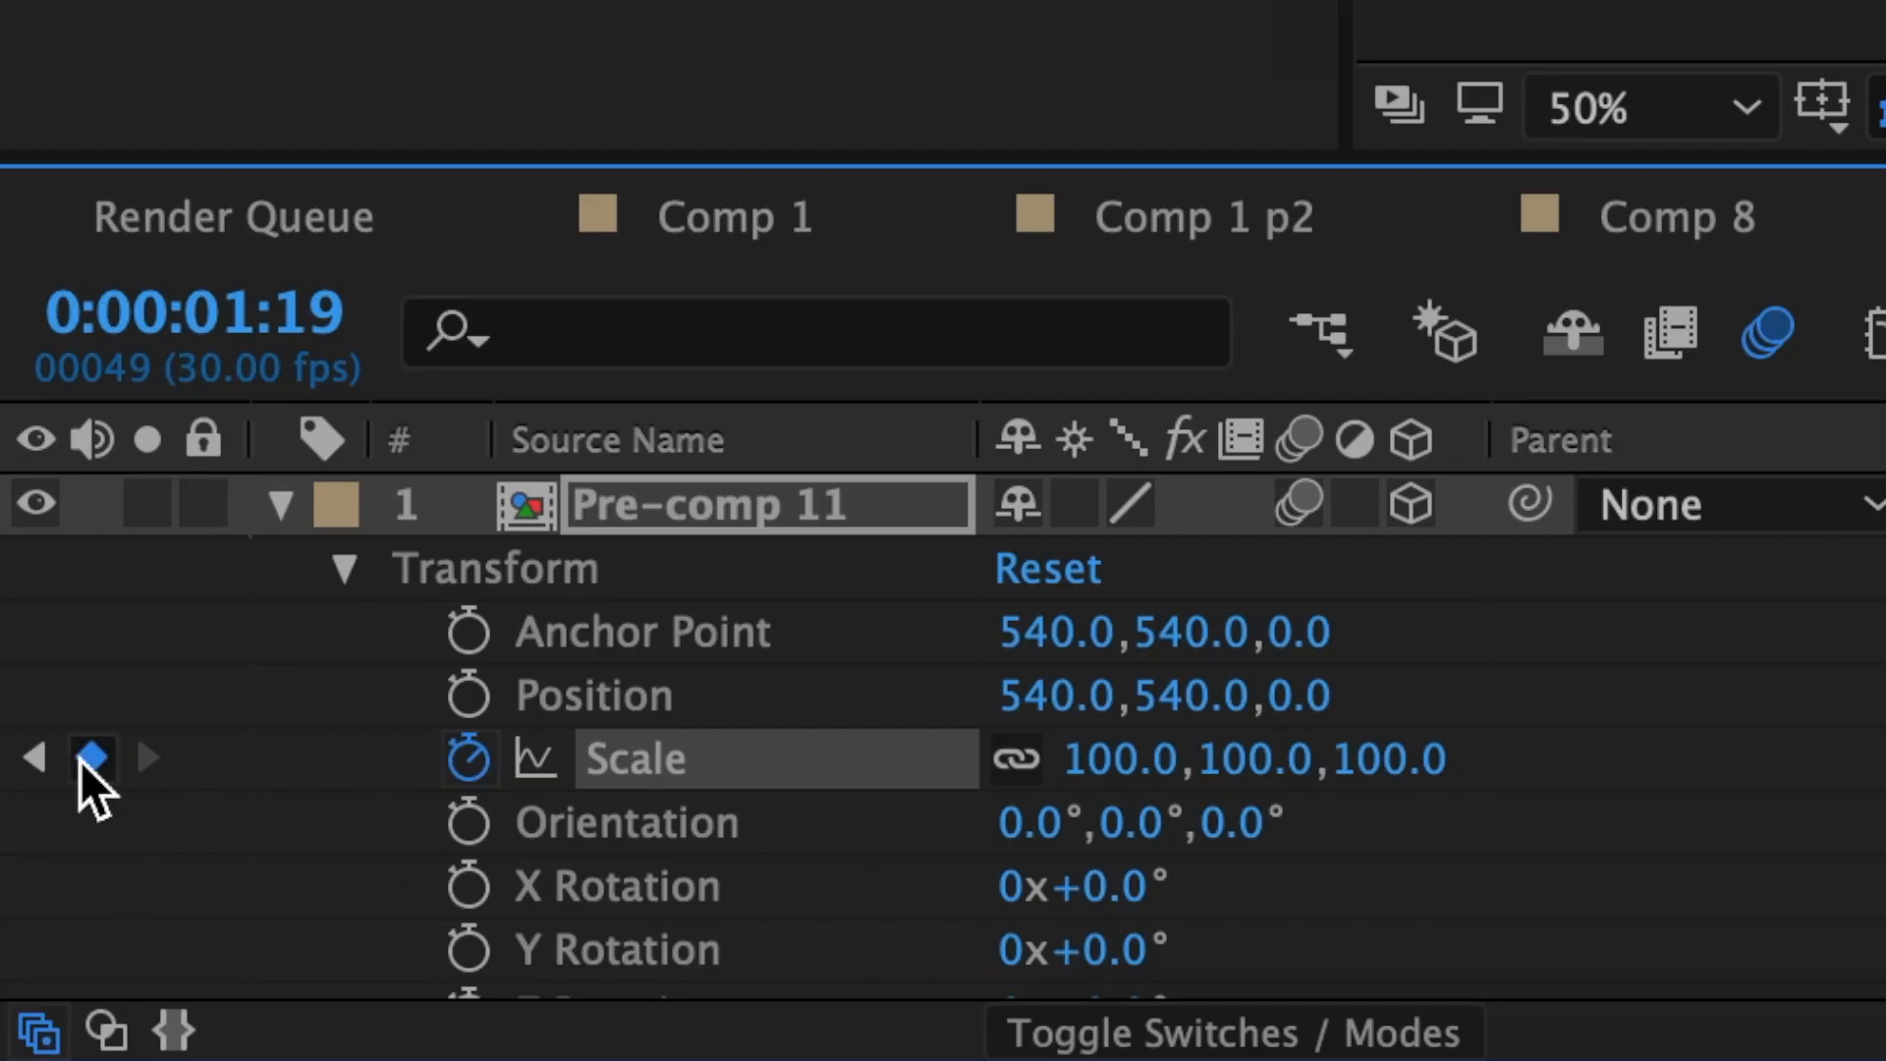
{"action": "left_click", "coordinate": [1145, 772]}
{"action": "key", "text": "Return"}
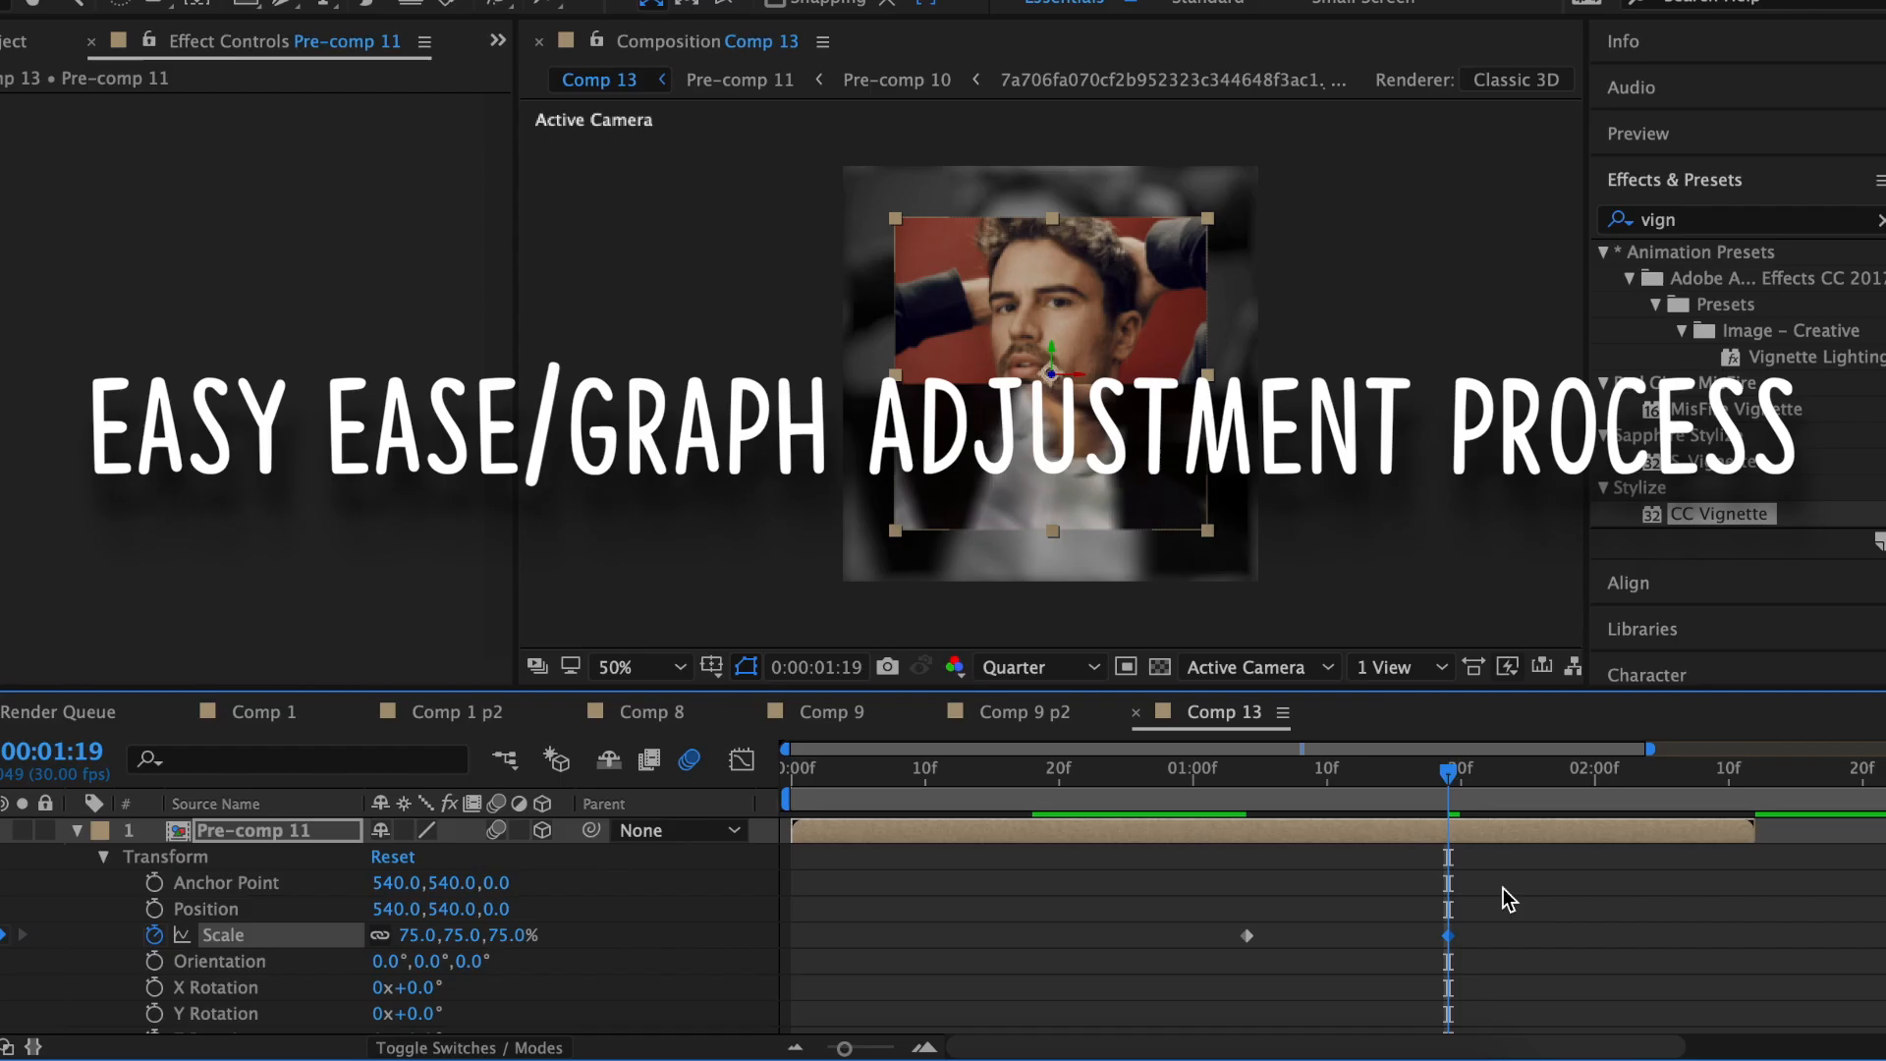
Step: Apply Easy Ease to the upper Pre-comp 11's Scale keyframes and shape the curve to drop steeply at first and ease out long
{"action": "right_click", "coordinate": [1247, 935]}
{"action": "mouse_move", "coordinate": [1388, 1026]}
{"action": "left_click", "coordinate": [903, 854]}
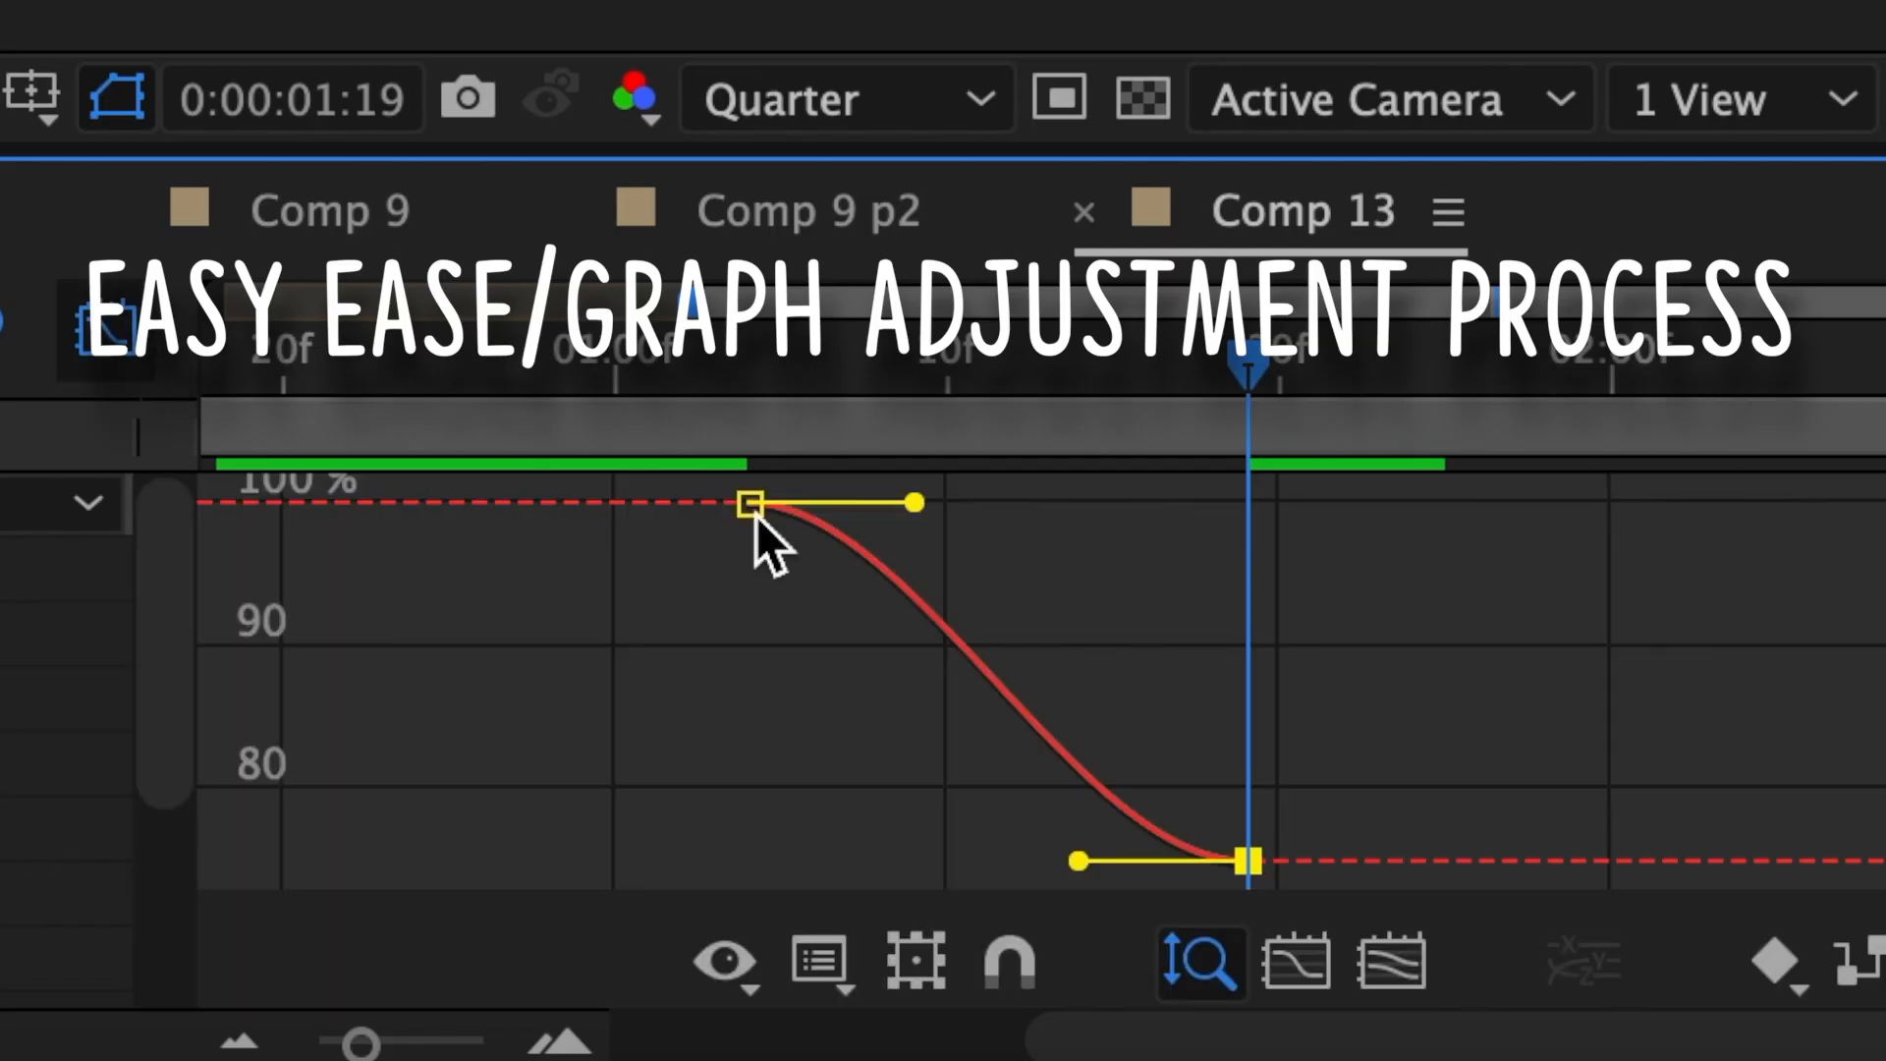
{"action": "left_click_drag", "start_coordinate": [913, 501], "coordinate": [665, 746]}
{"action": "left_click_drag", "start_coordinate": [1077, 858], "coordinate": [843, 860]}
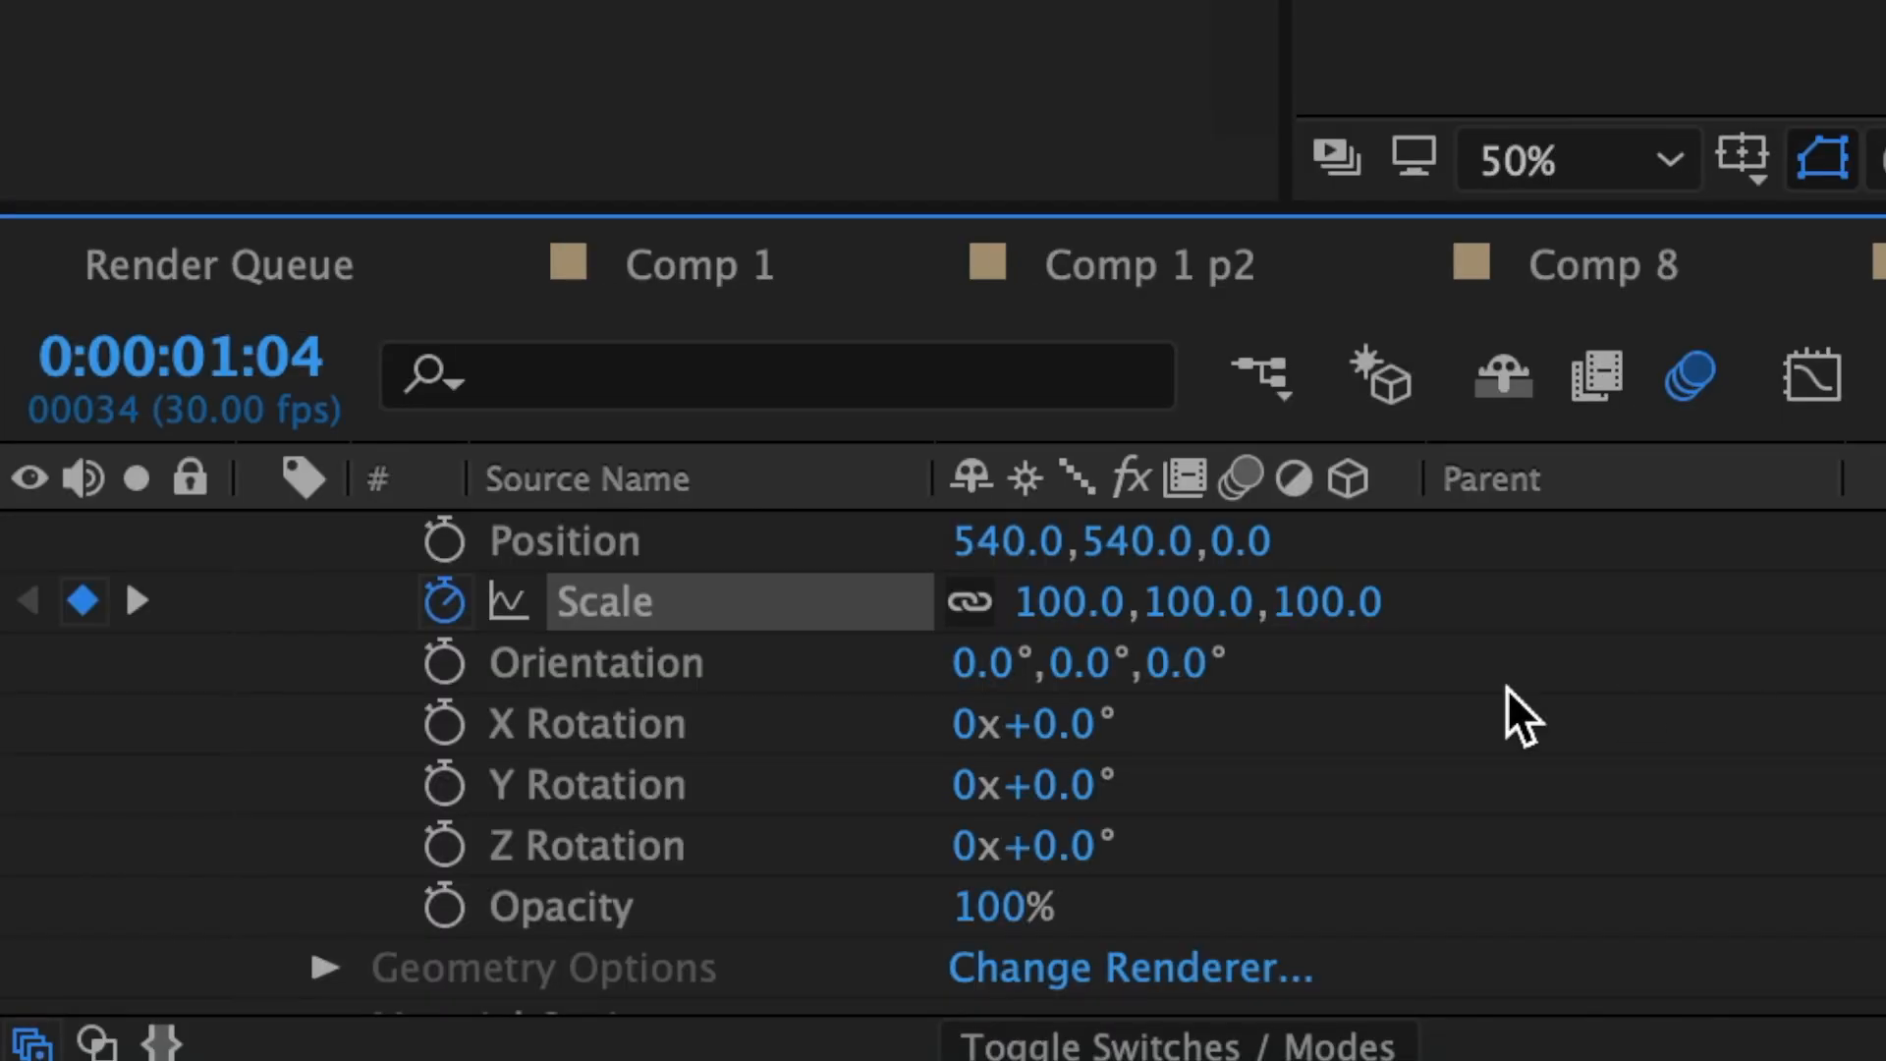
Step: Add X Rotation and Y Rotation keyframes on the upper Pre-comp 11 at 0:00:01:04 and 0:00:01:21
{"action": "left_click", "coordinate": [448, 727]}
{"action": "left_click", "coordinate": [442, 782]}
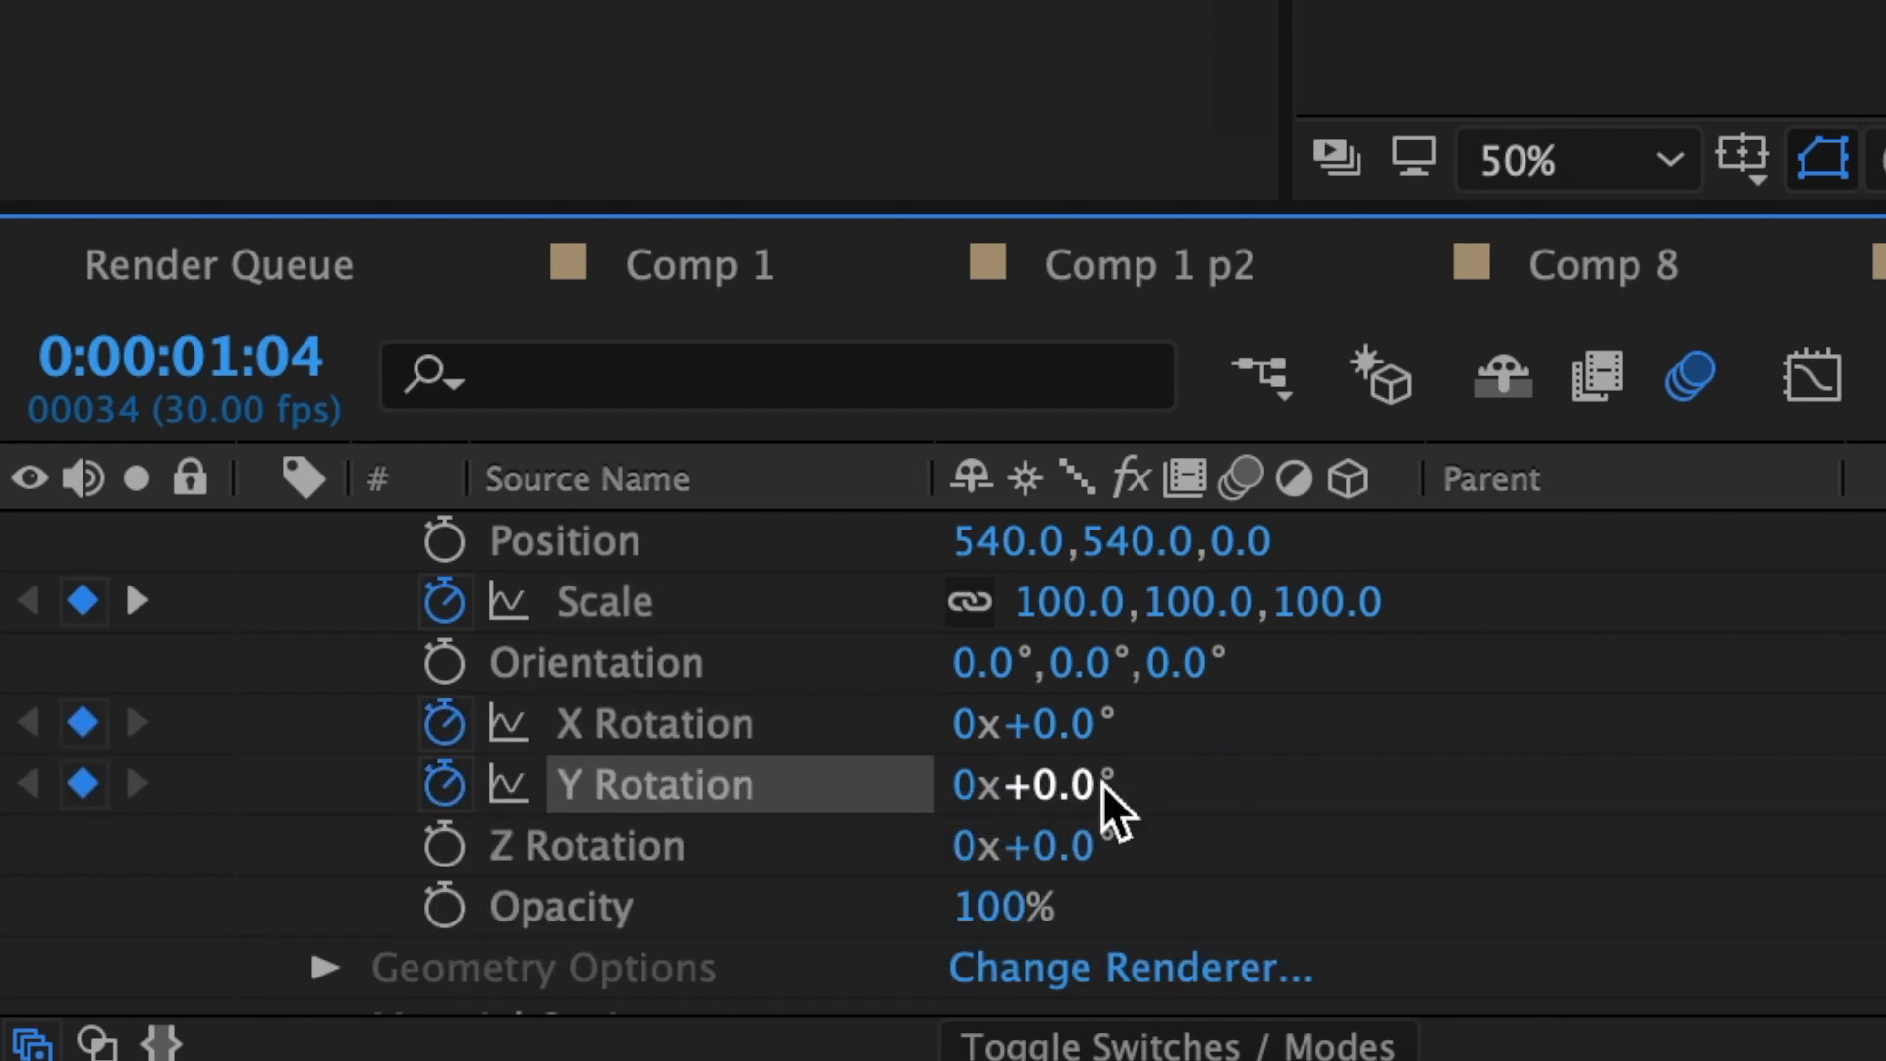
{"action": "scroll", "coordinate": [943, 756], "scroll_direction": "up", "scroll_amount": 3}
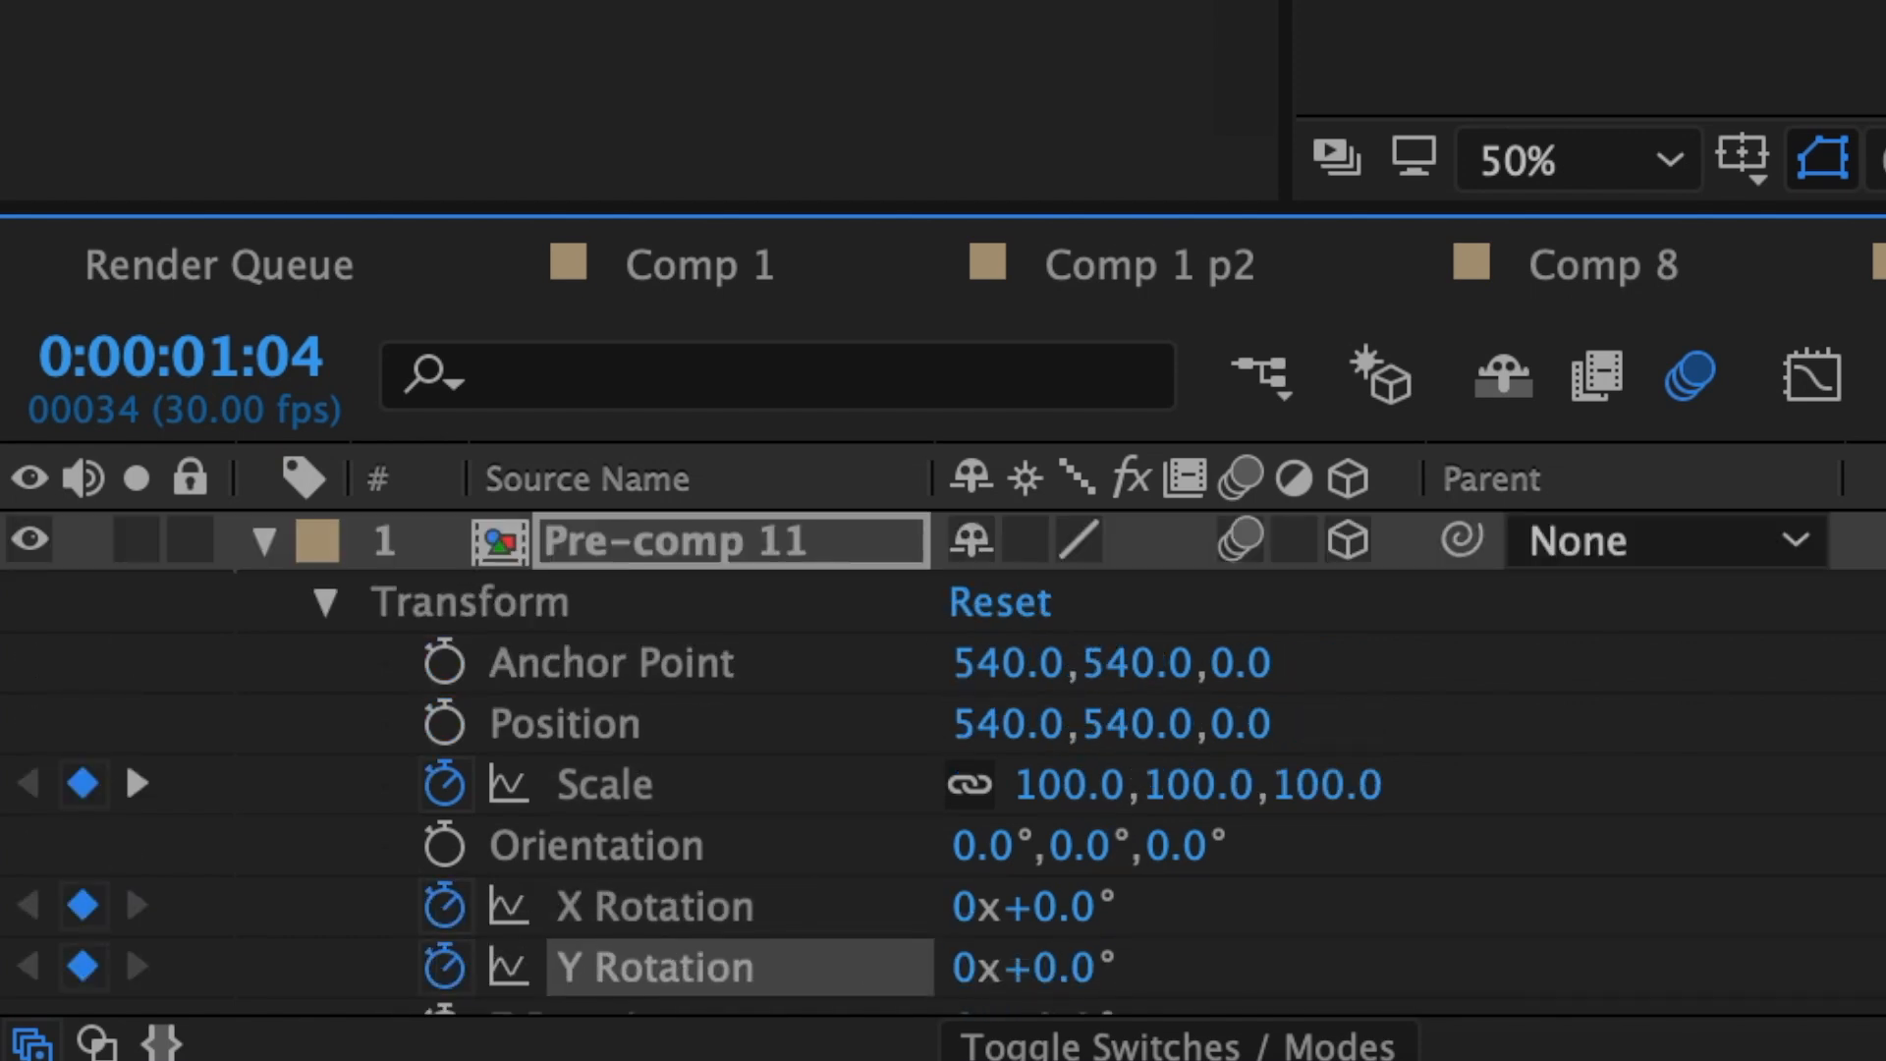
{"action": "left_click_drag", "start_coordinate": [694, 412], "coordinate": [1270, 452]}
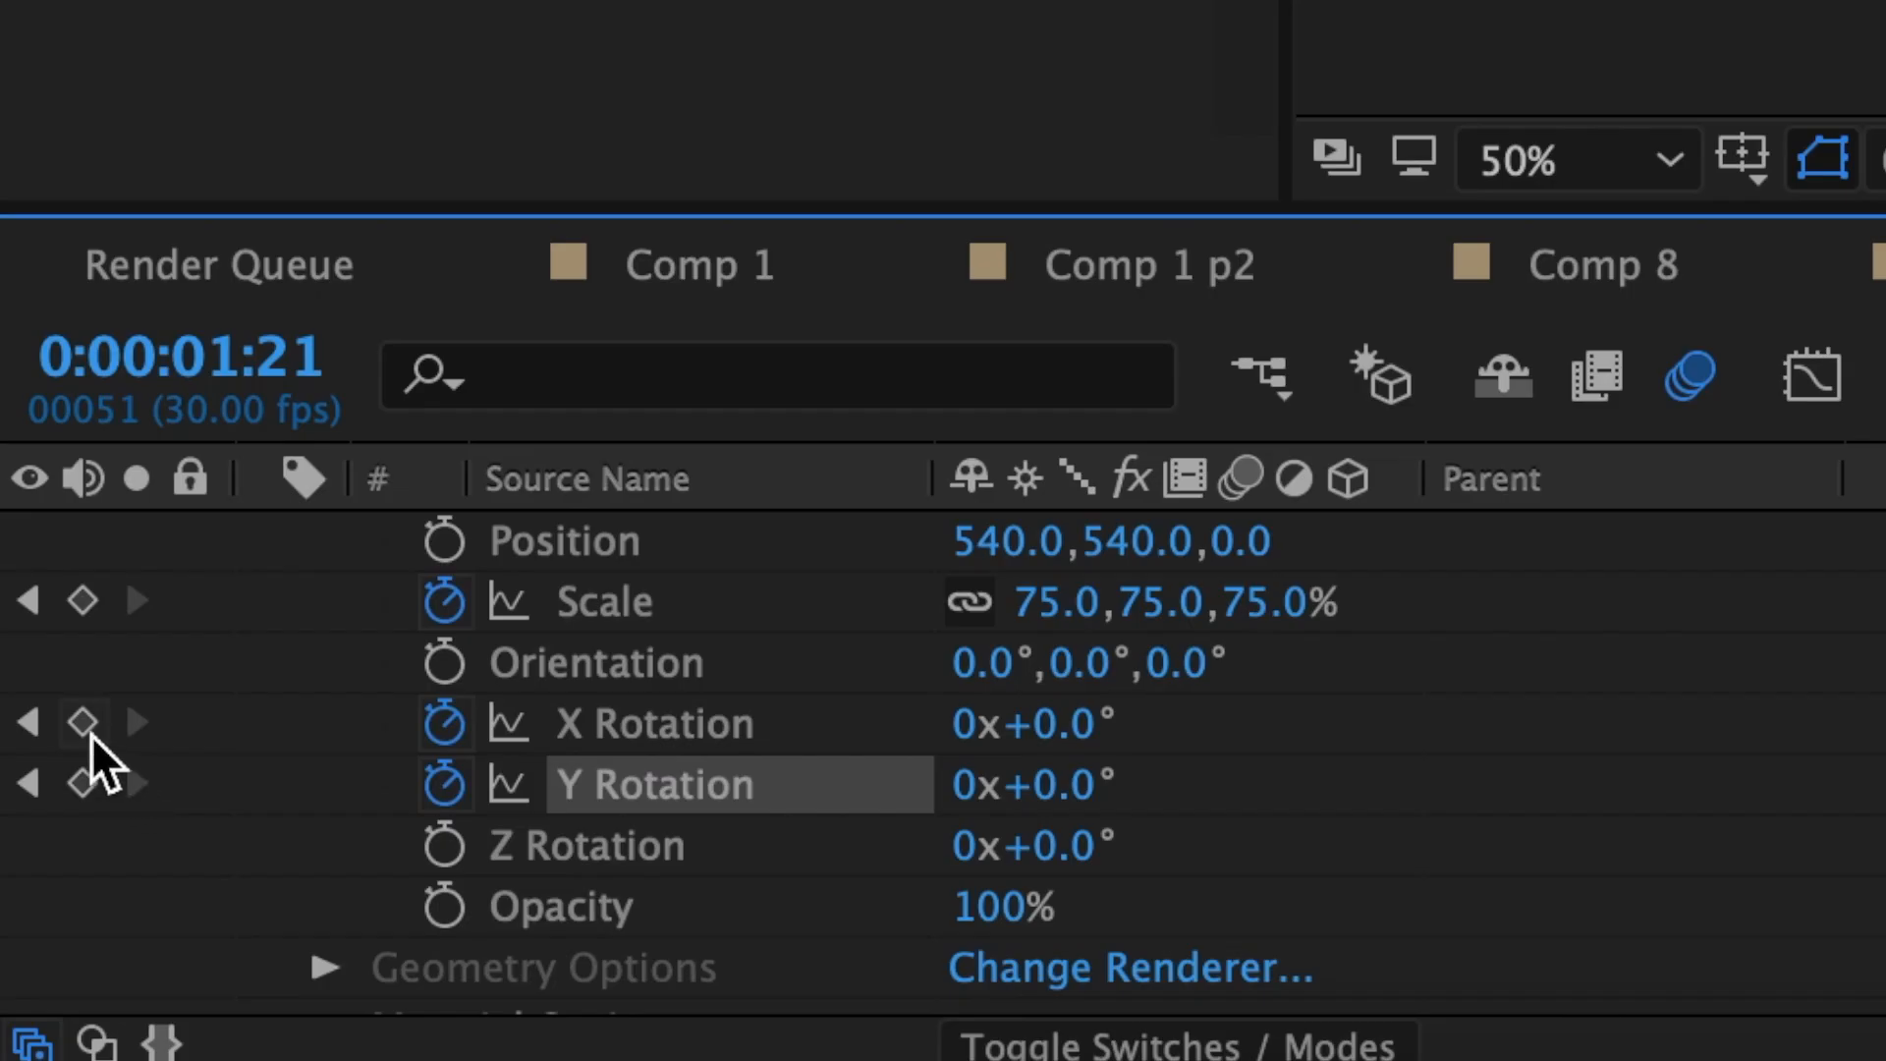
{"action": "left_click", "coordinate": [84, 727]}
{"action": "left_click", "coordinate": [84, 782]}
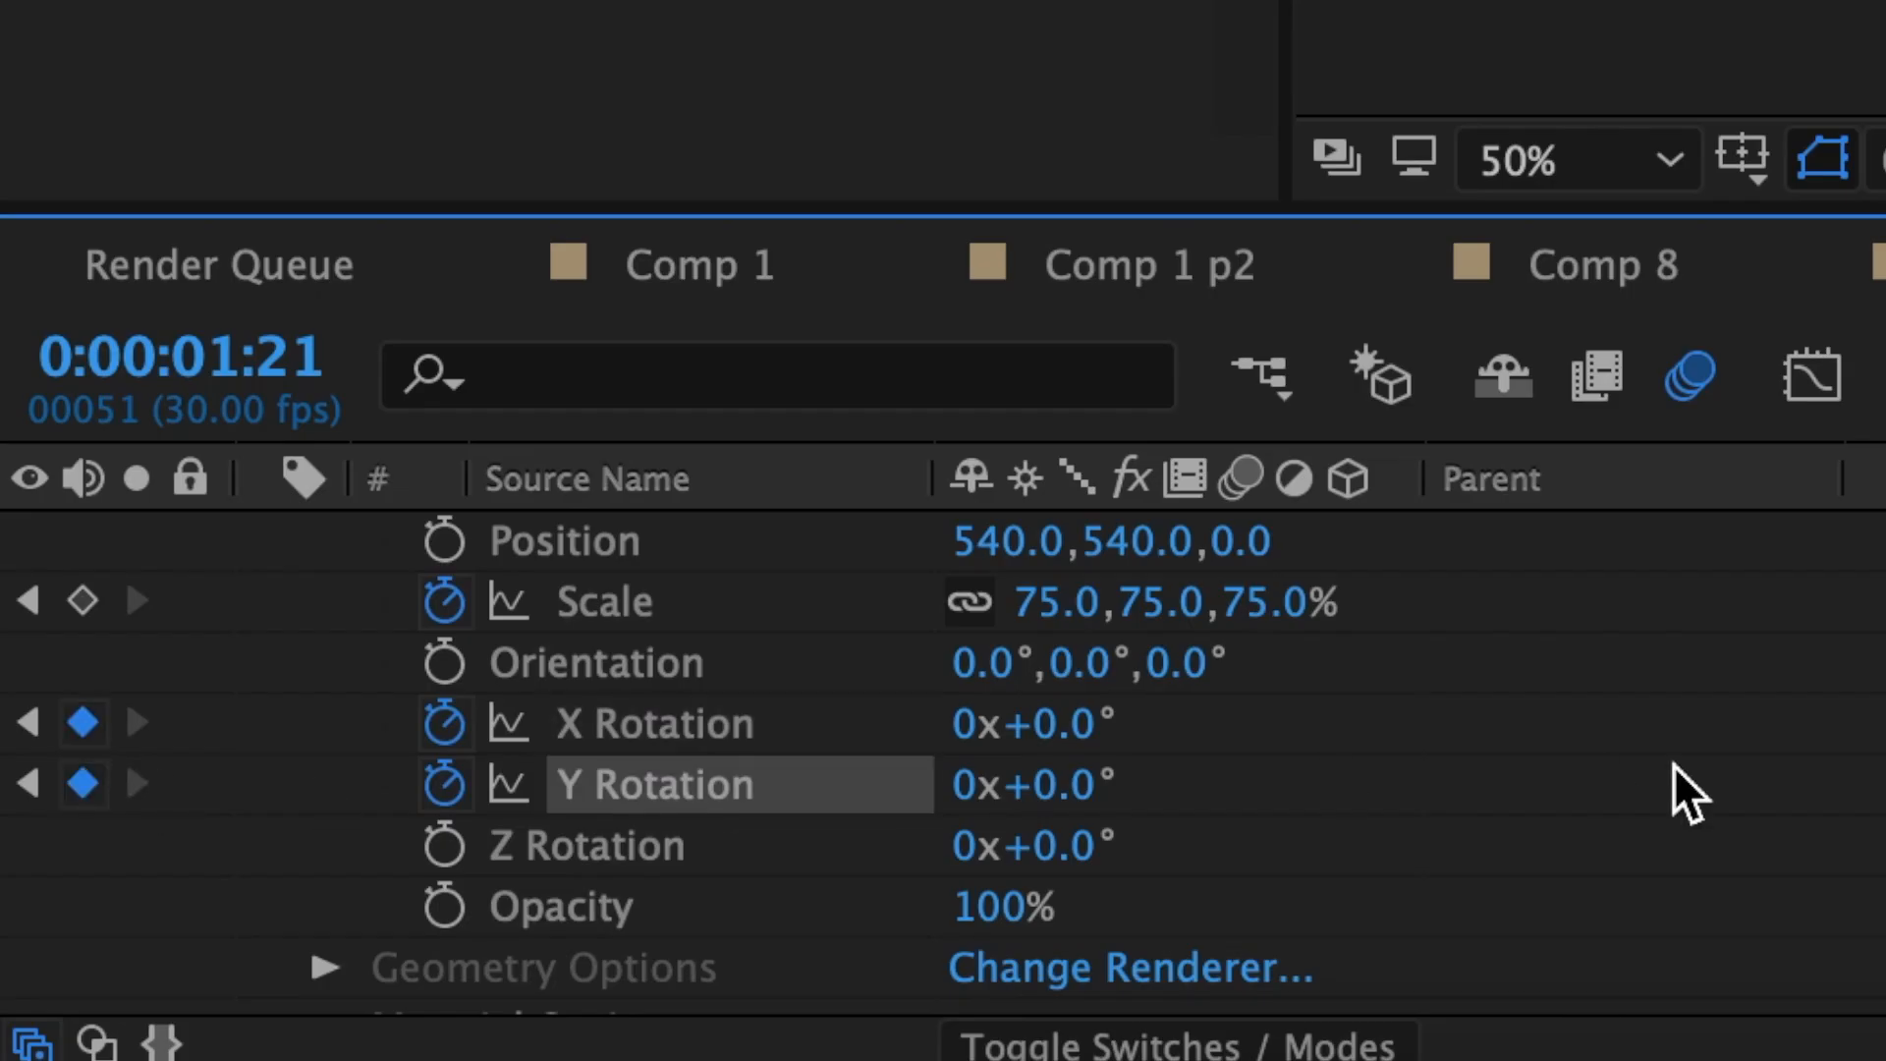
Step: Set the upper Pre-comp 11's X Rotation to 20° and Y Rotation to -17° at 0:00:01:21
{"action": "left_click", "coordinate": [1075, 727]}
{"action": "type", "text": "20"}
{"action": "key", "text": "Return"}
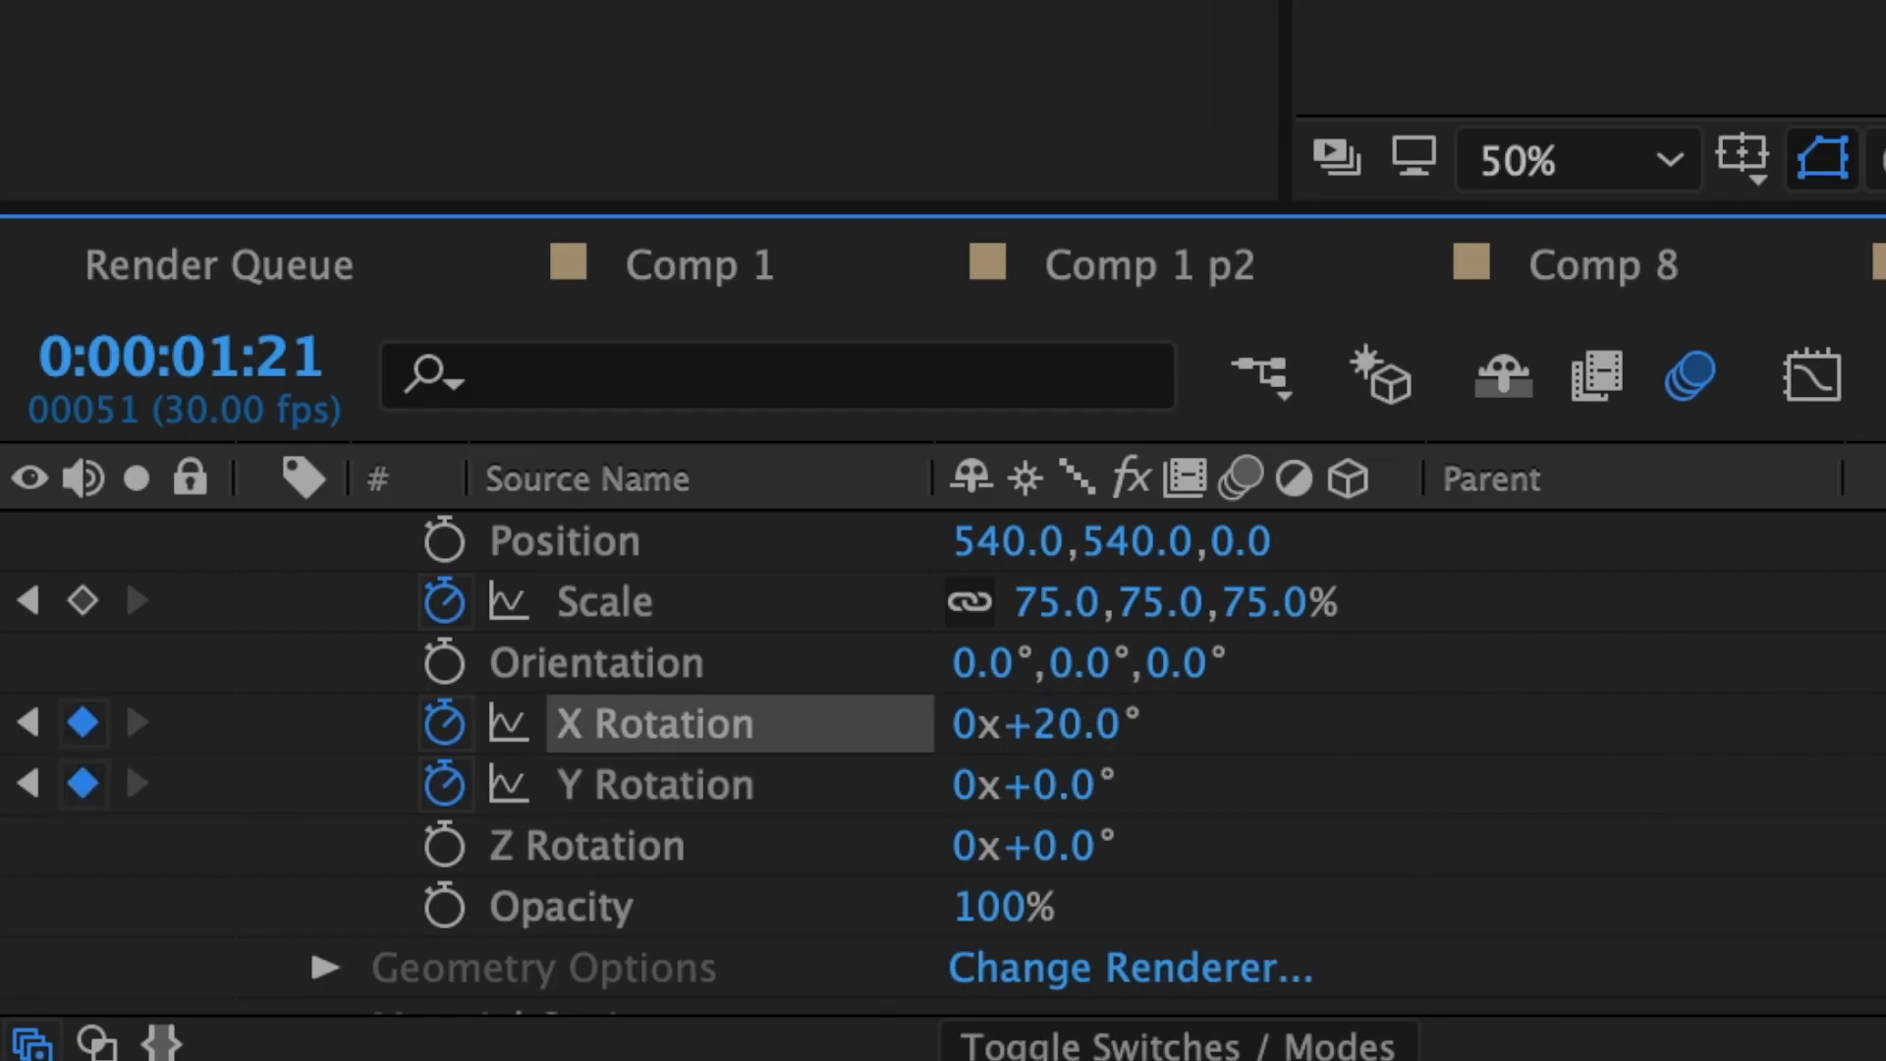
{"action": "left_click", "coordinate": [1078, 798]}
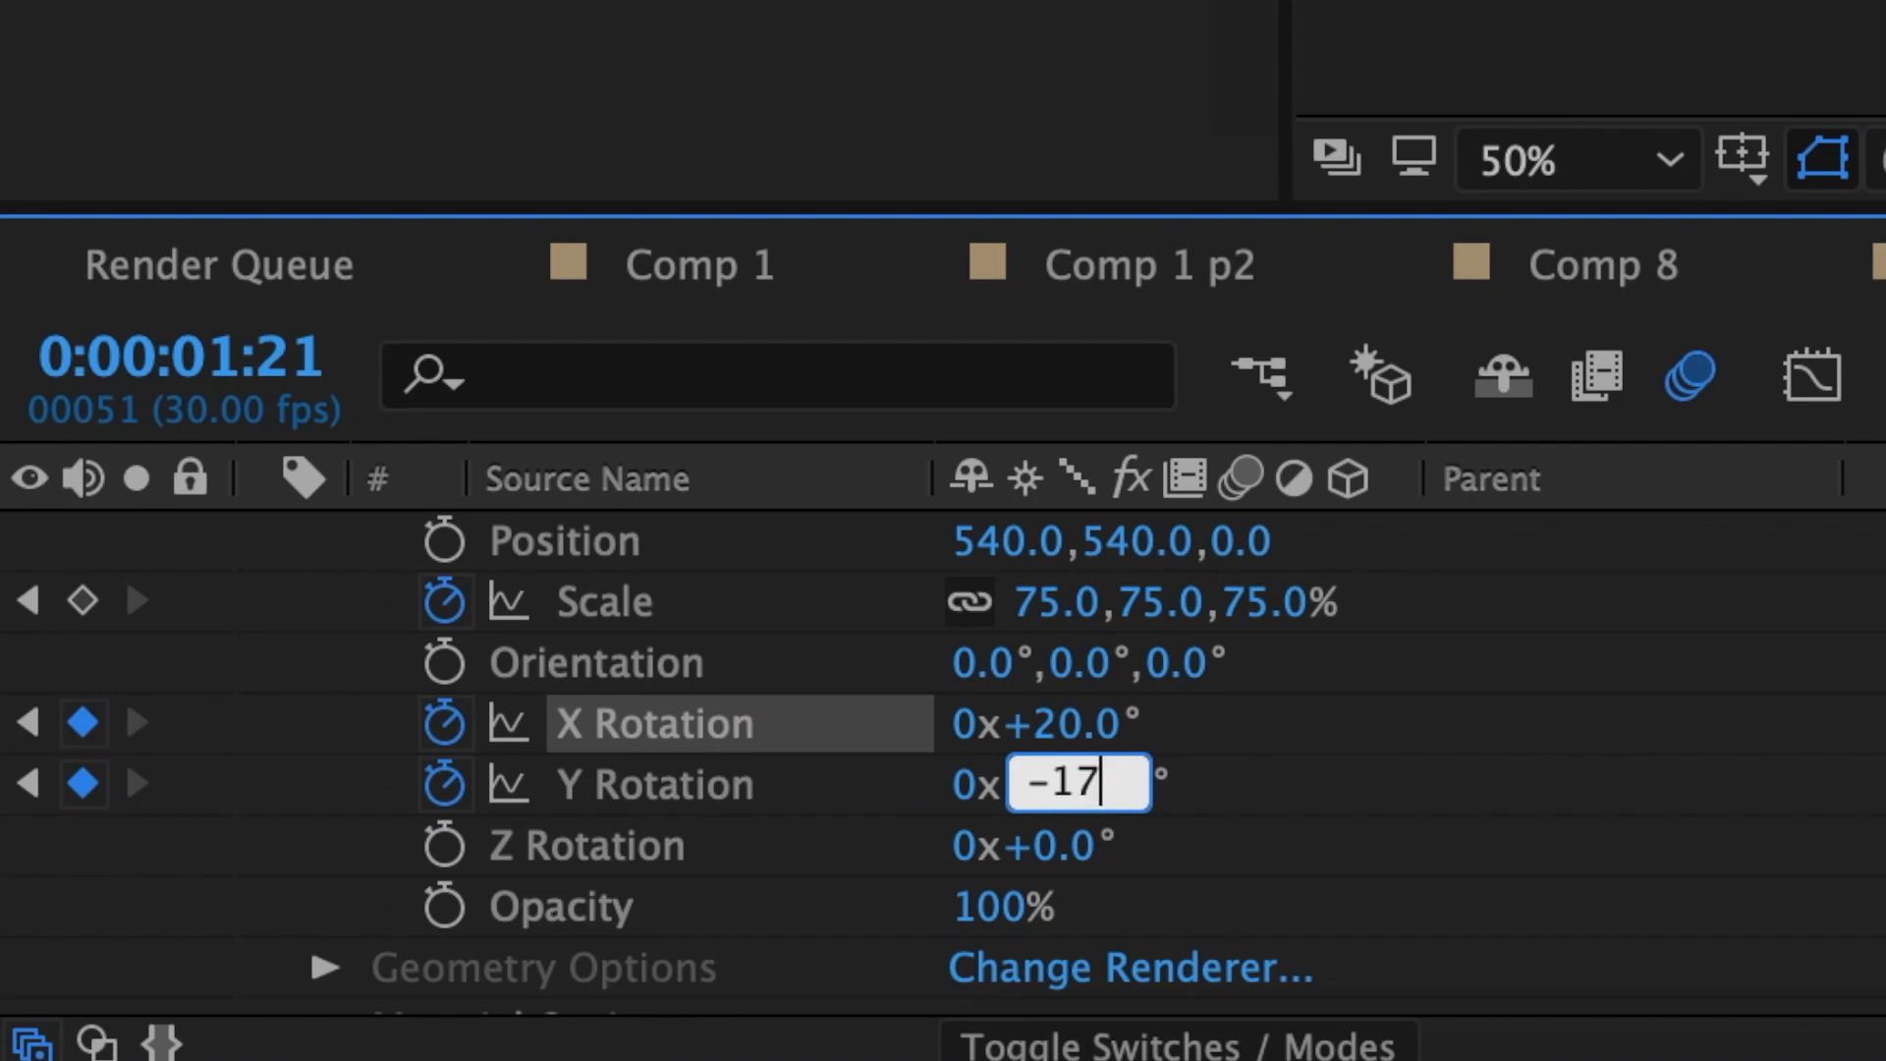
{"action": "type", "text": "-17"}
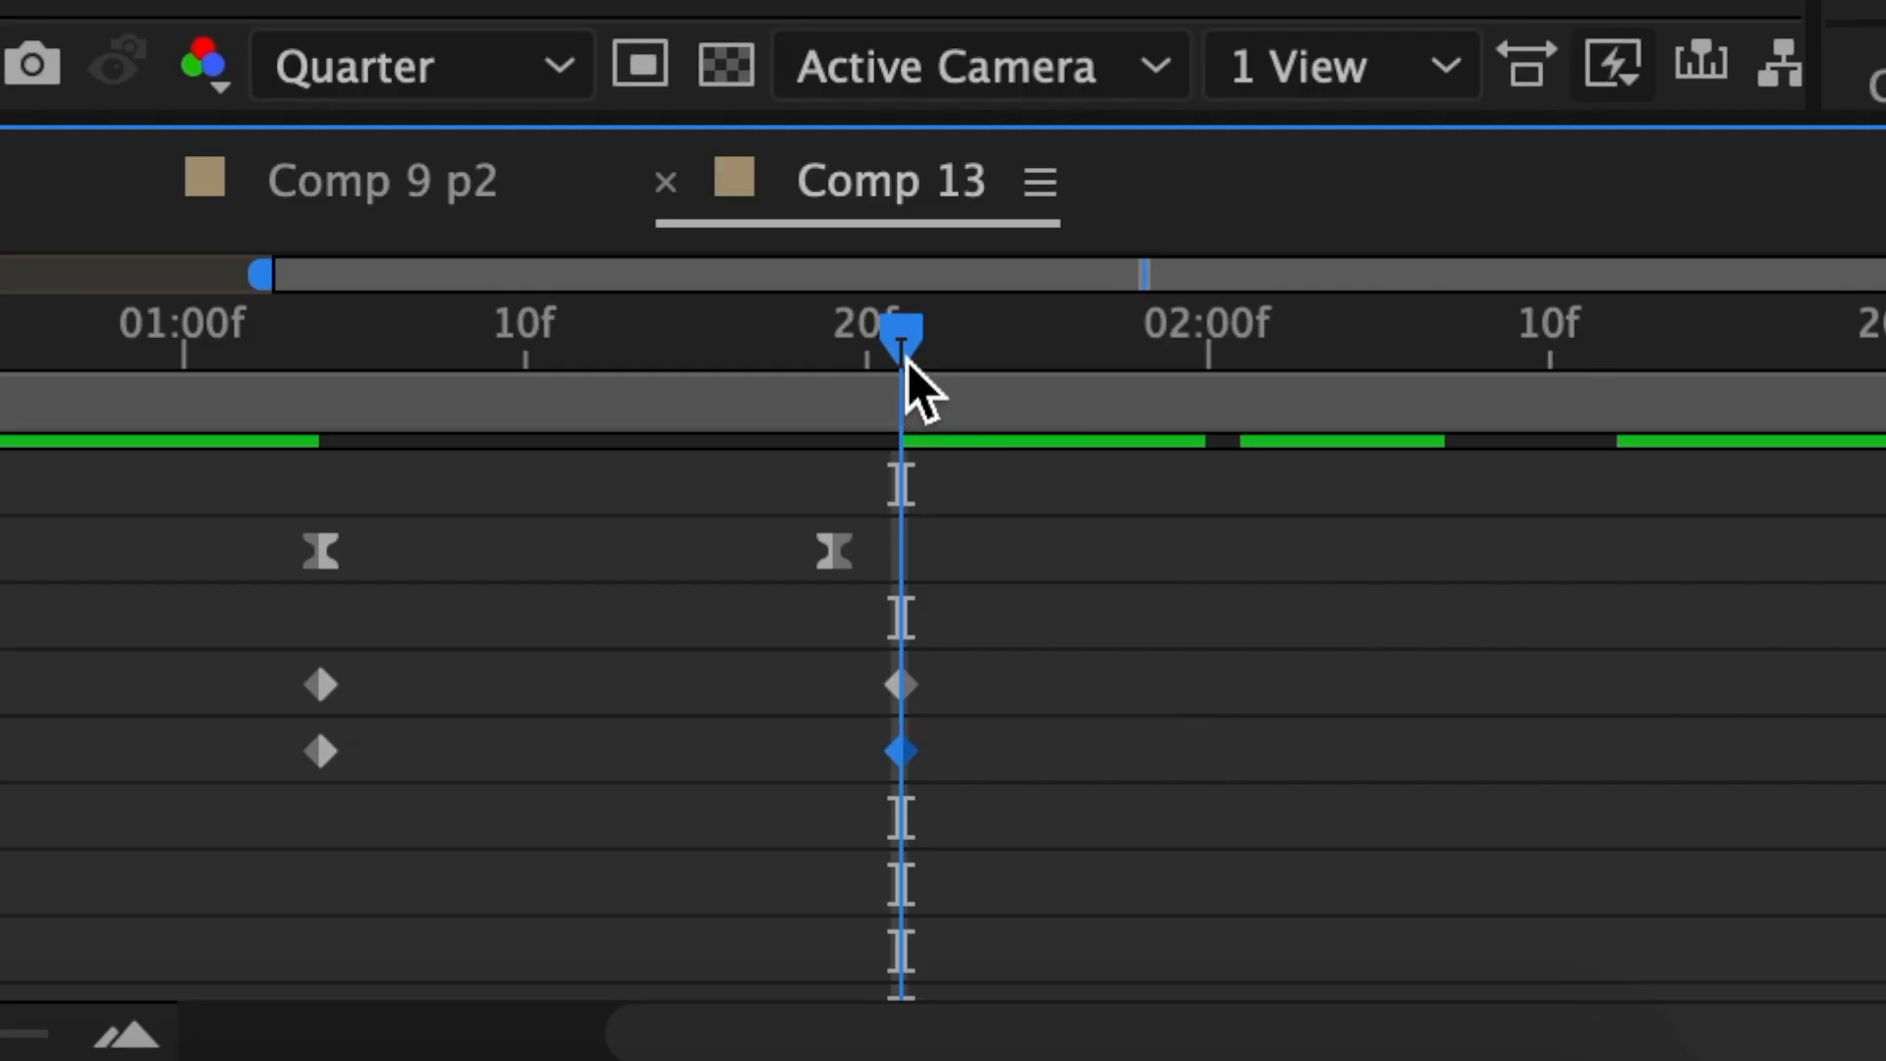
Step: Keyframe the upper Pre-comp 11's X Rotation at -20° and Y Rotation at 17° at 0:00:02:06
{"action": "left_click_drag", "start_coordinate": [904, 370], "coordinate": [1393, 403]}
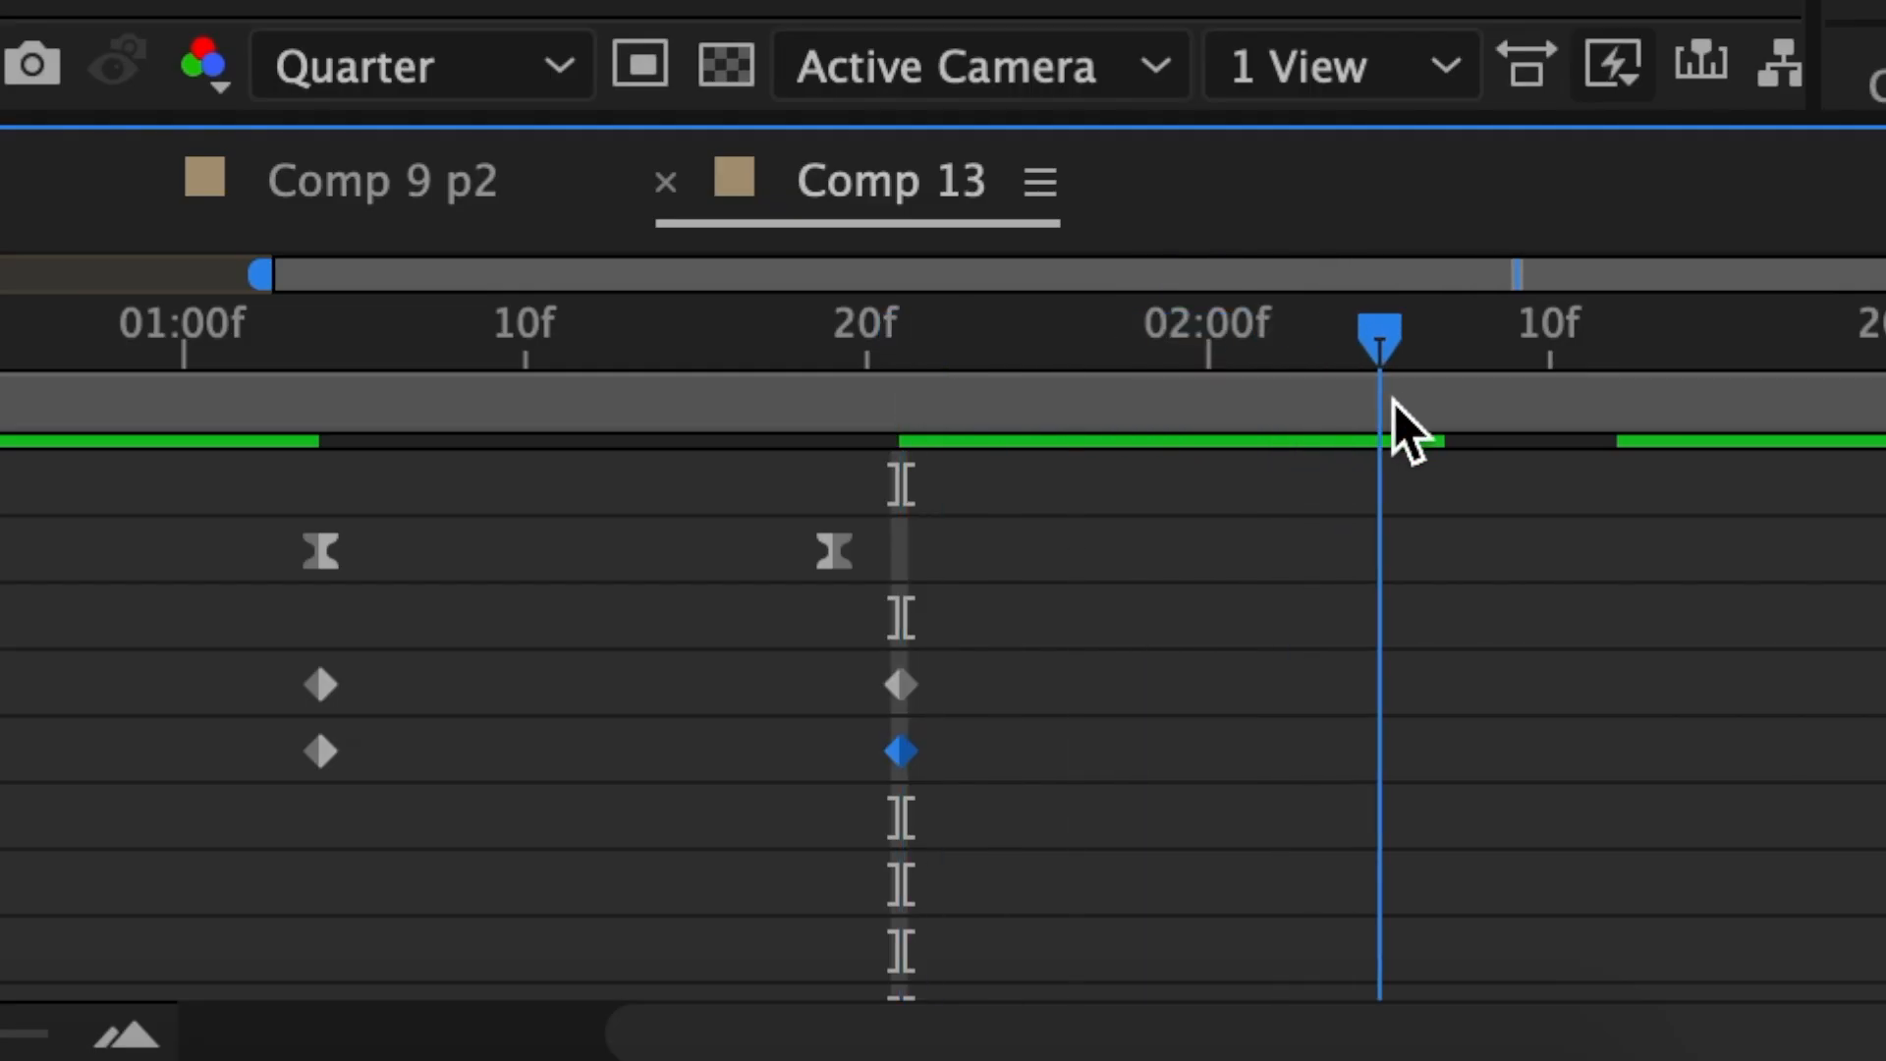
{"action": "key", "text": "alt+]"}
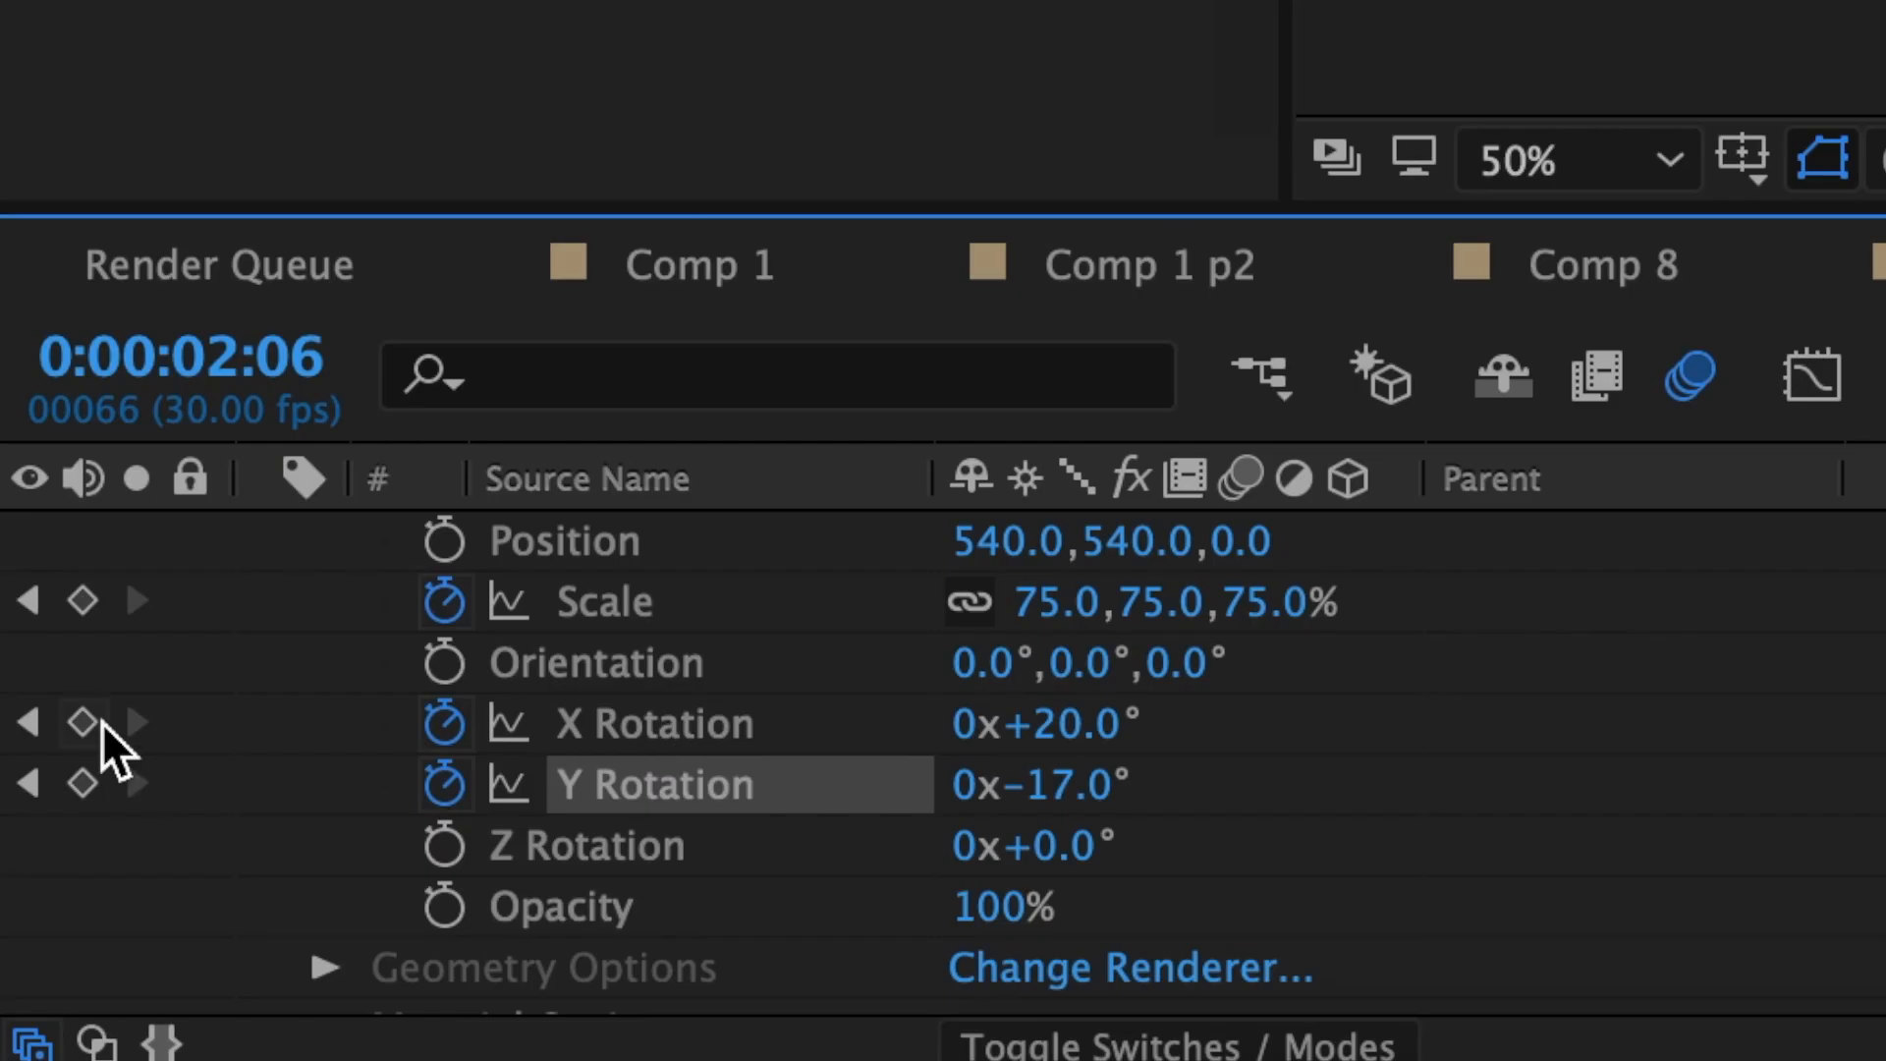
{"action": "left_click", "coordinate": [84, 724]}
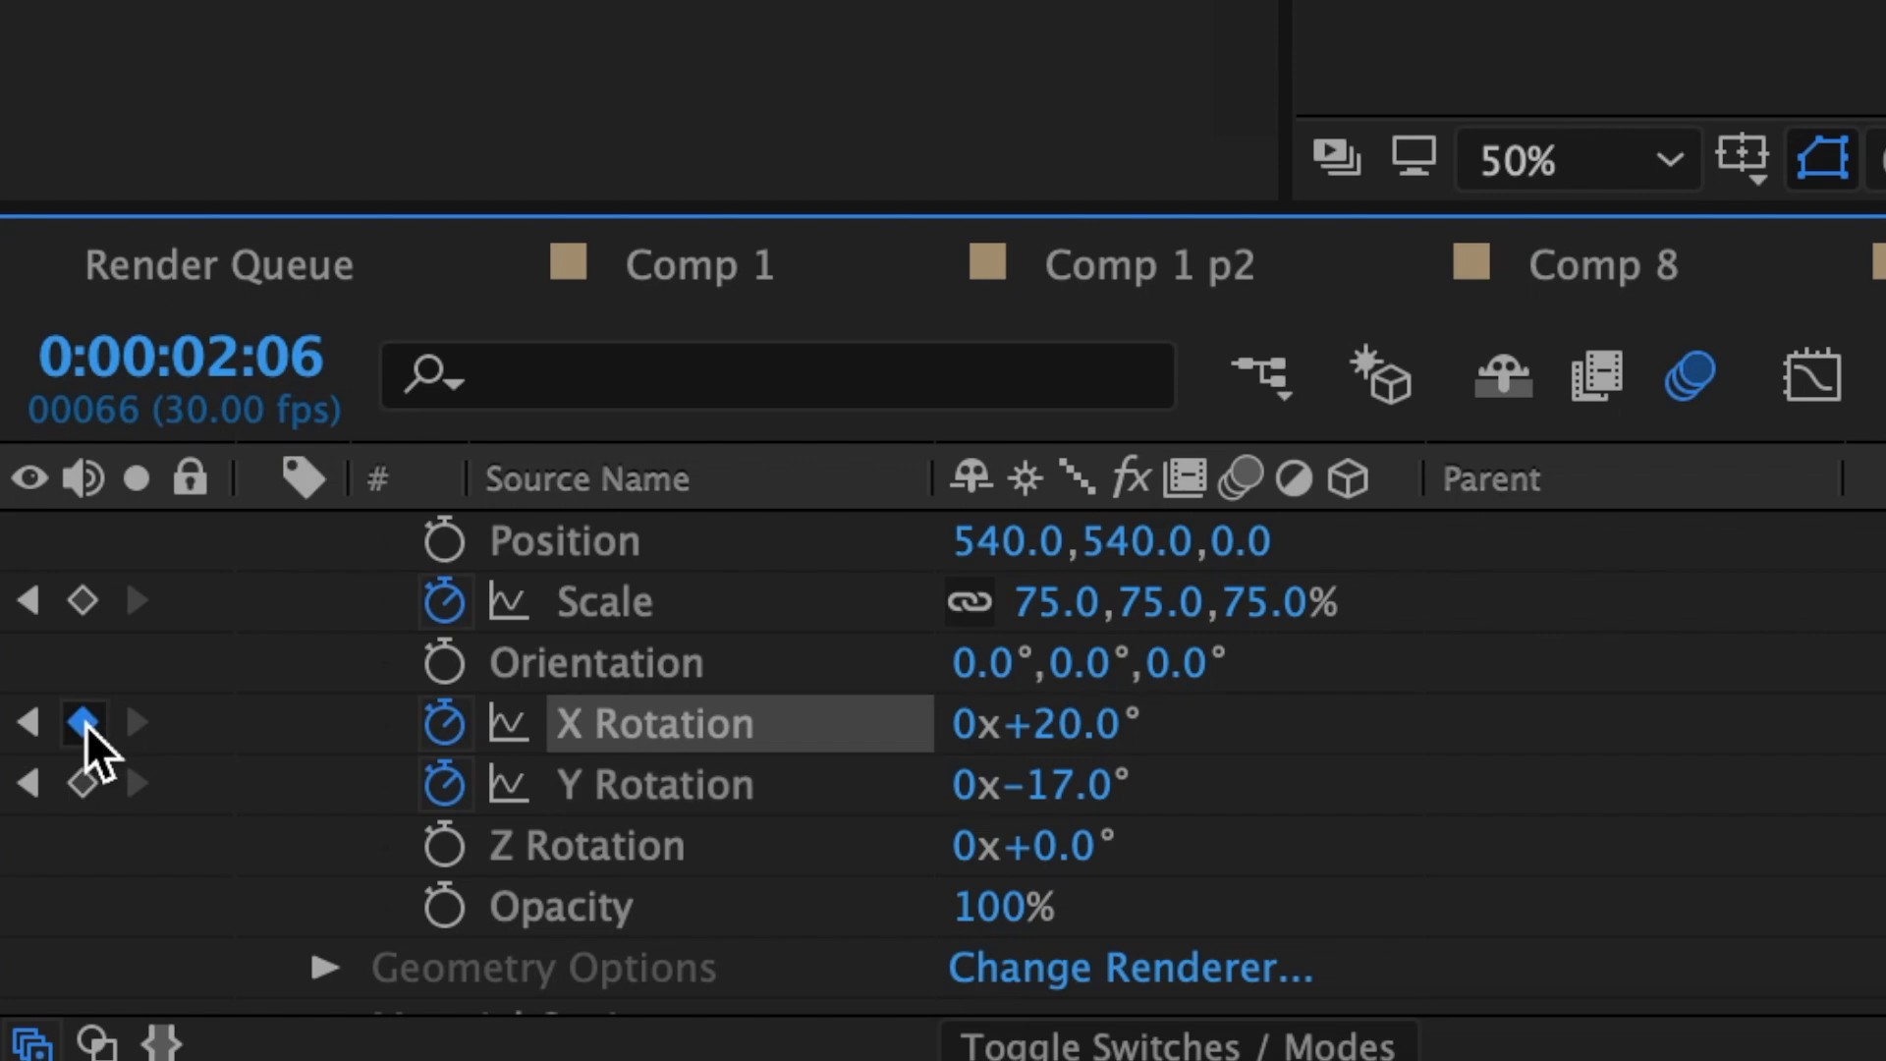
{"action": "left_click", "coordinate": [82, 783]}
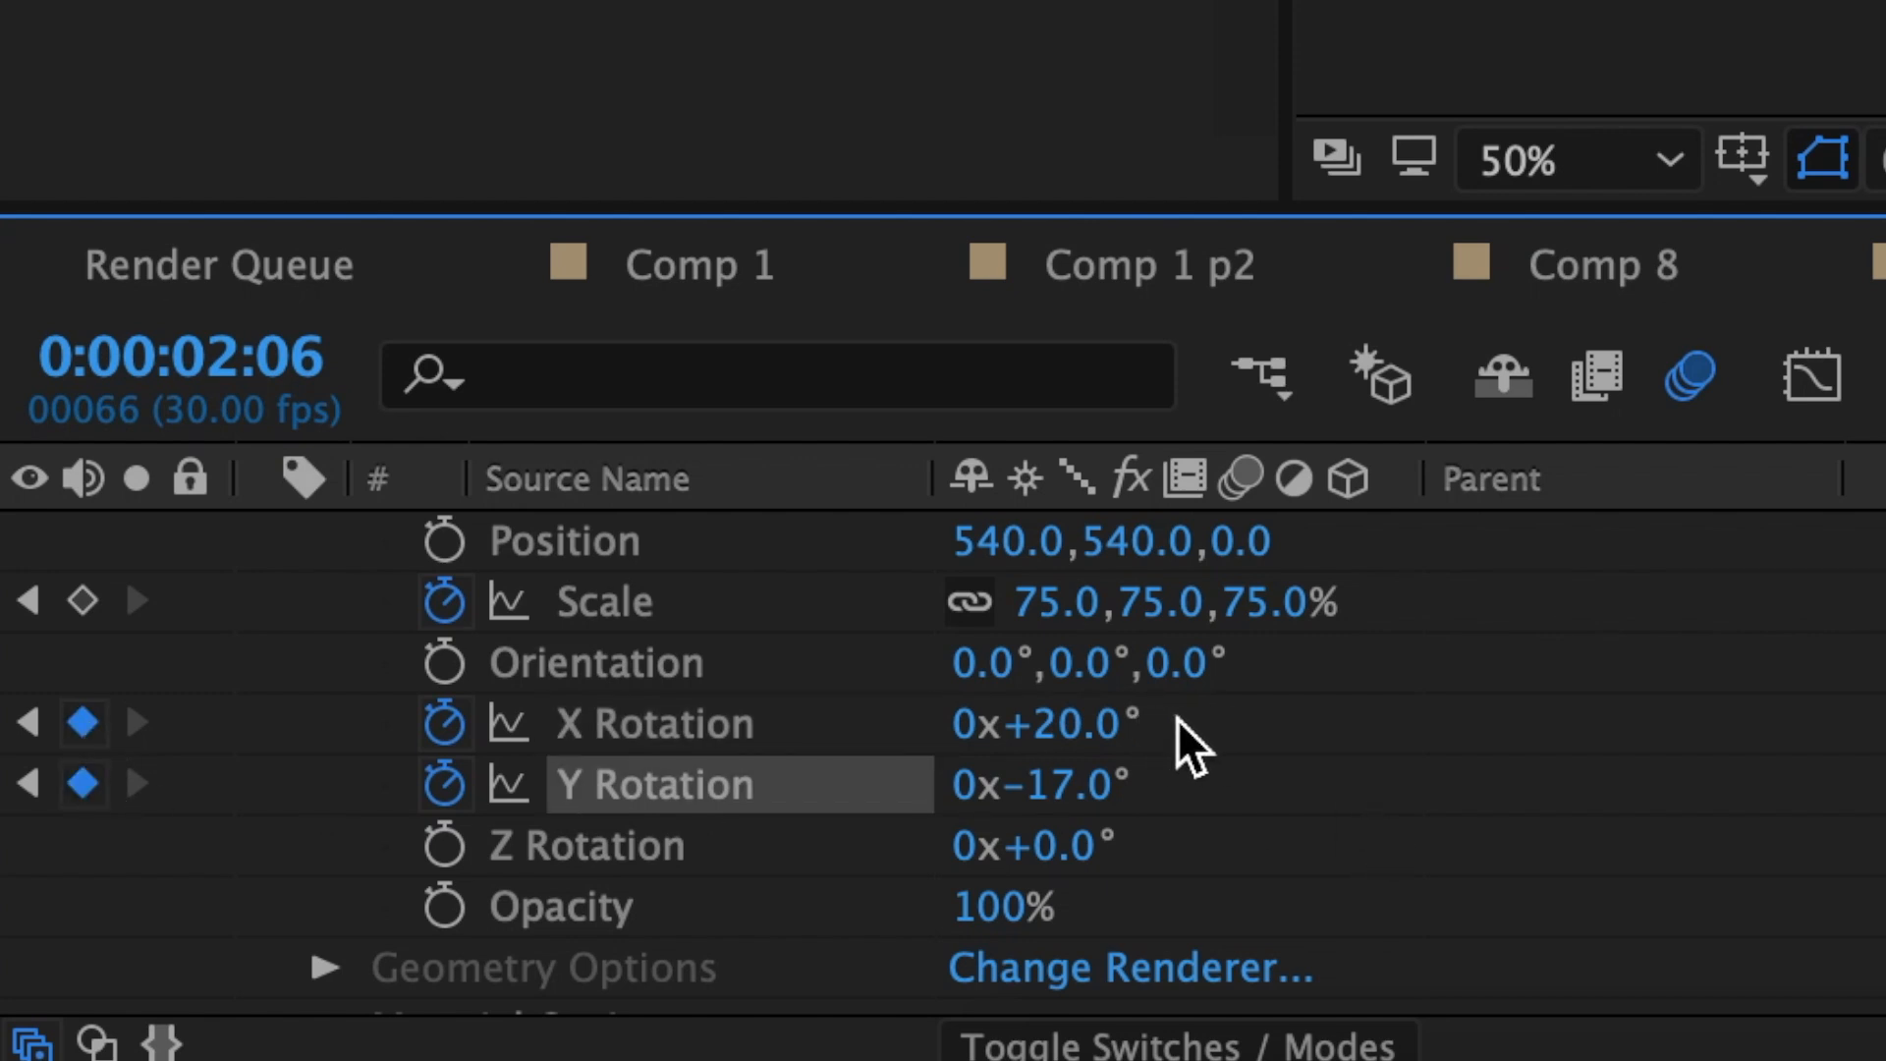
{"action": "type", "text": "-"}
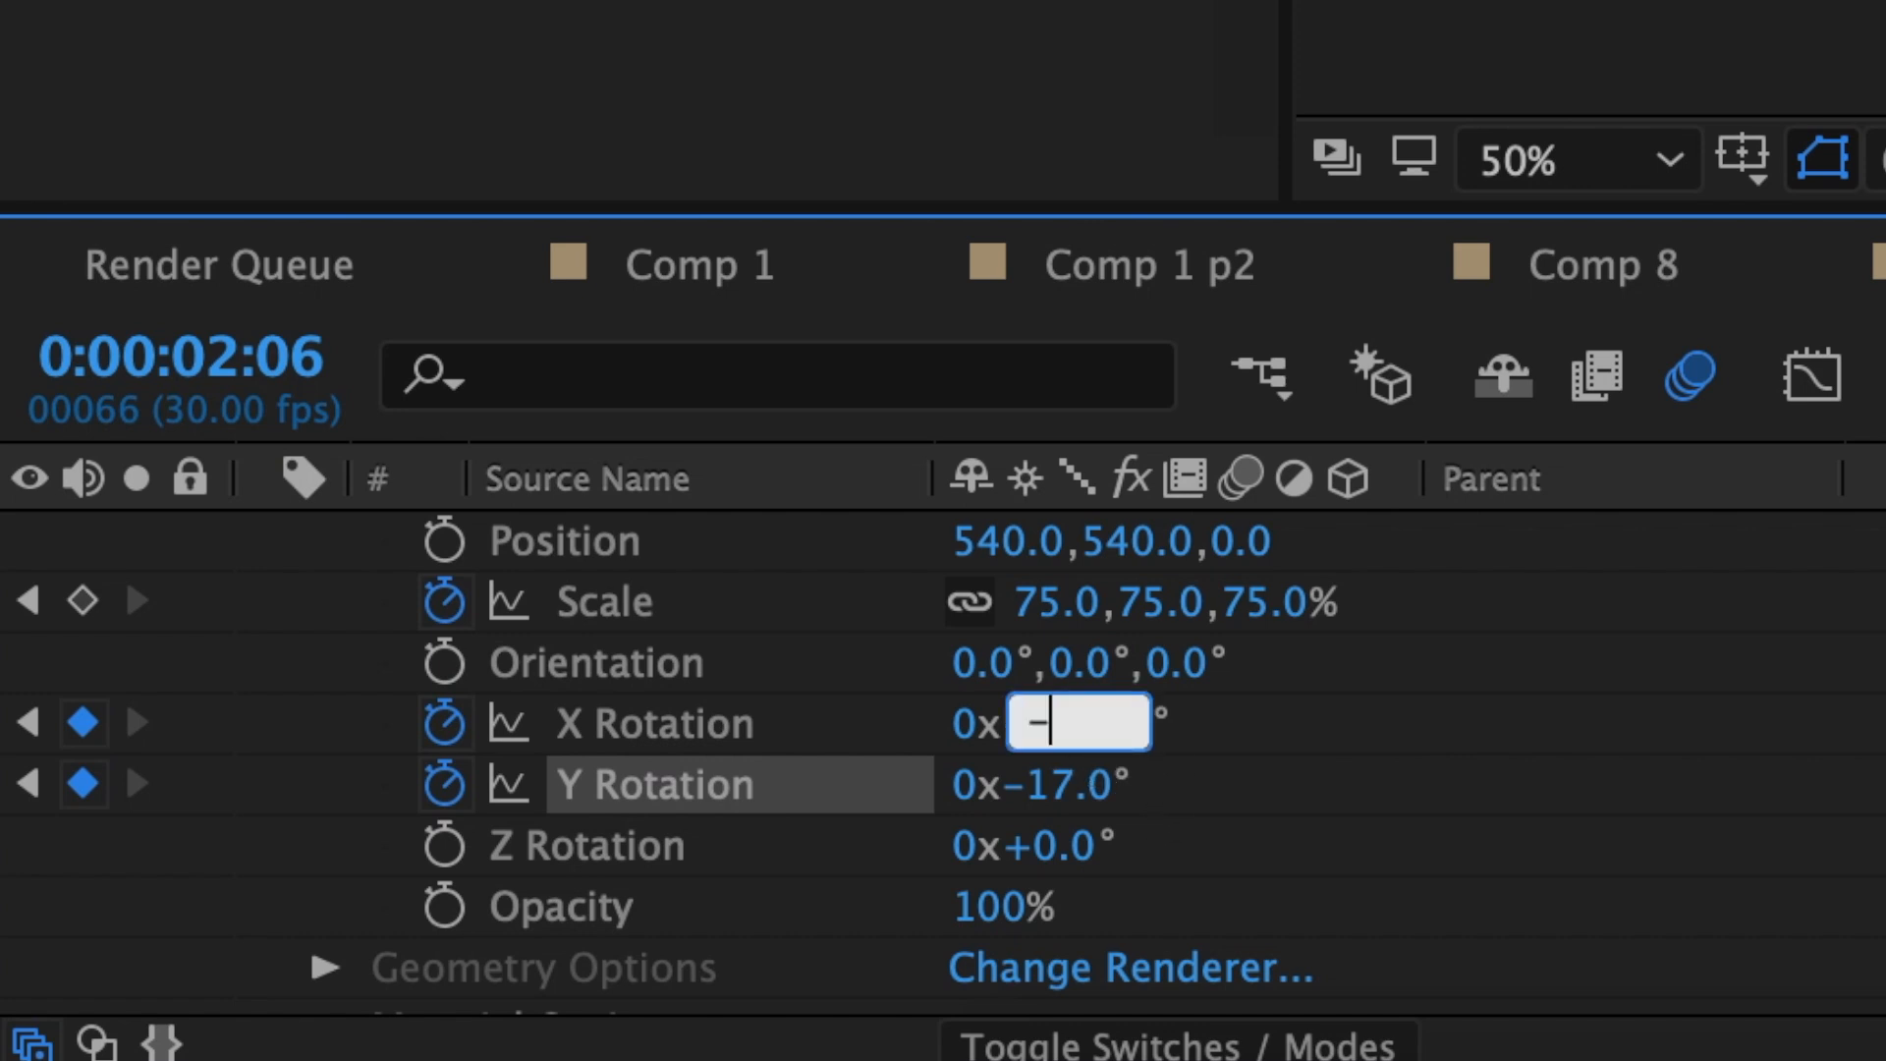
{"action": "type", "text": "20"}
{"action": "key", "text": "Return"}
{"action": "left_click", "coordinate": [1080, 788]}
{"action": "type", "text": "17"}
{"action": "key", "text": "Return"}
Step: Apply Easy Ease to all the X and Y Rotation keyframes and display their speed graph
{"action": "left_click_drag", "start_coordinate": [1474, 984], "coordinate": [972, 900]}
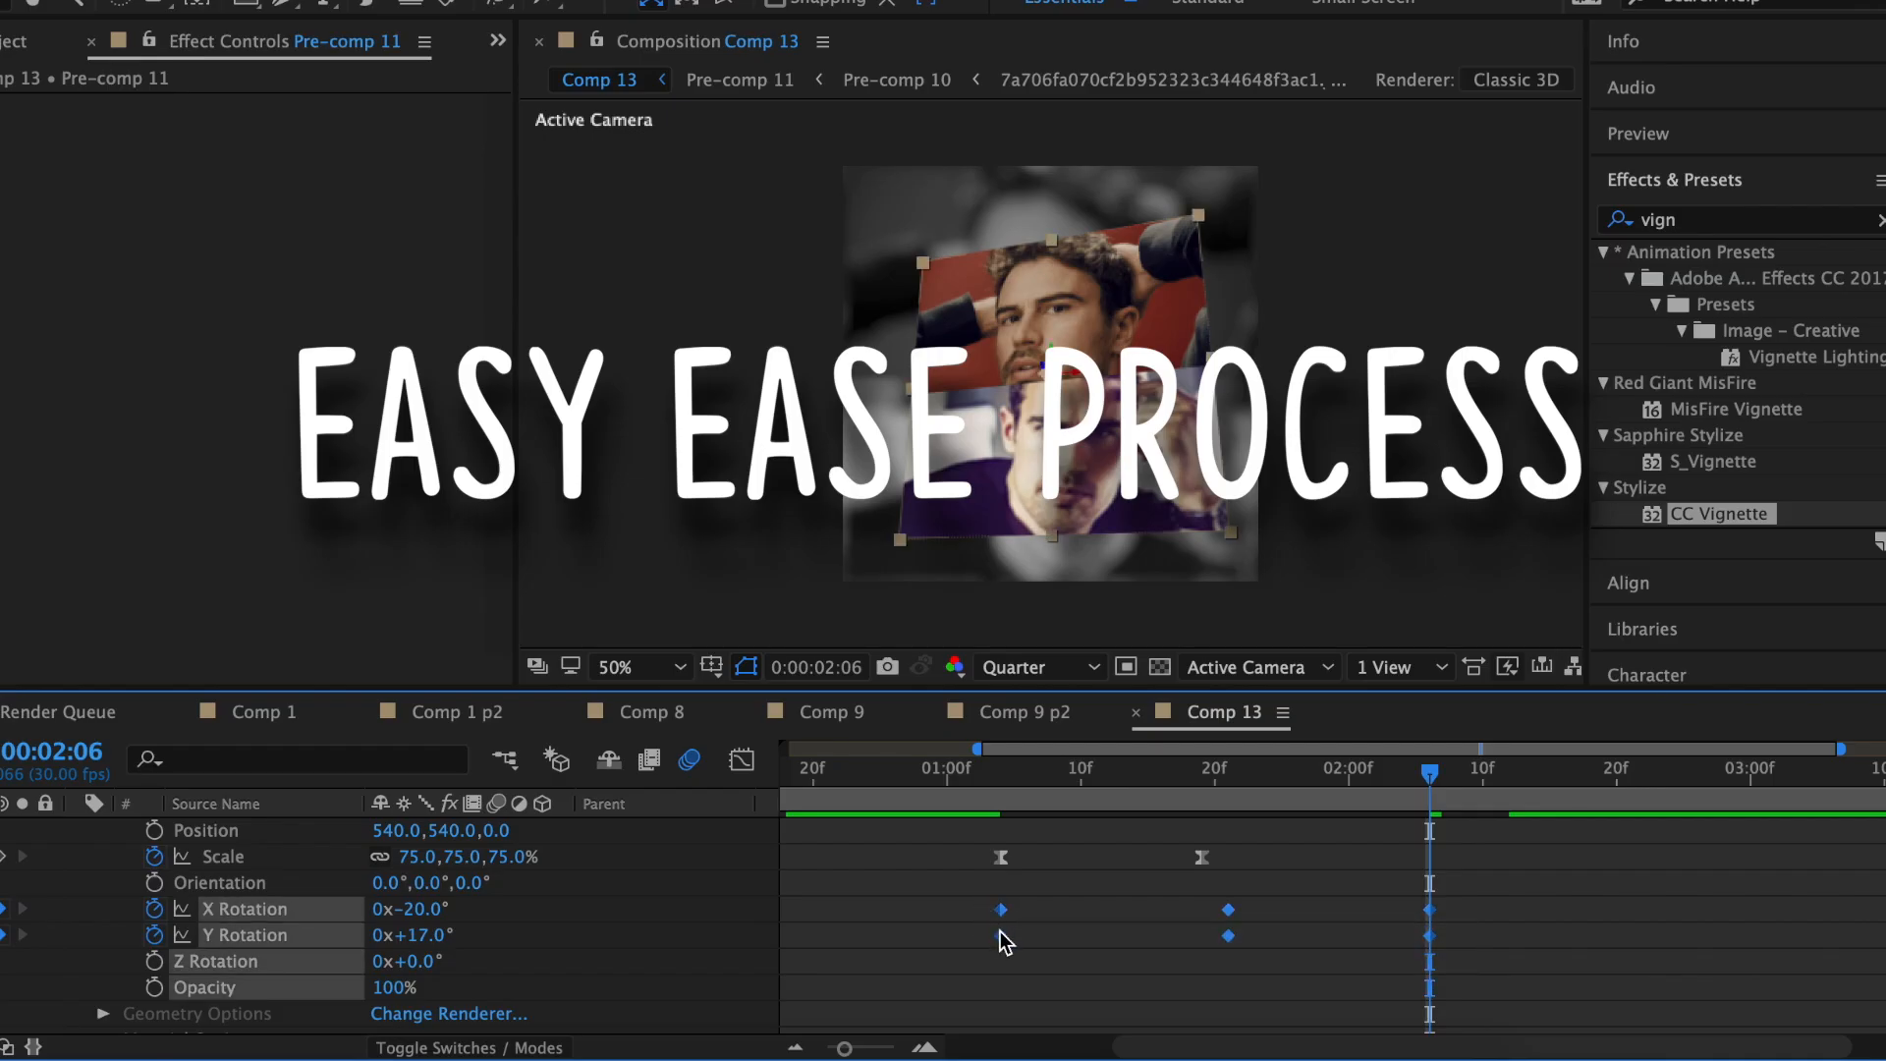
{"action": "right_click", "coordinate": [1000, 931]}
{"action": "left_click", "coordinate": [1375, 856]}
{"action": "left_click", "coordinate": [741, 759]}
{"action": "left_click", "coordinate": [999, 950]}
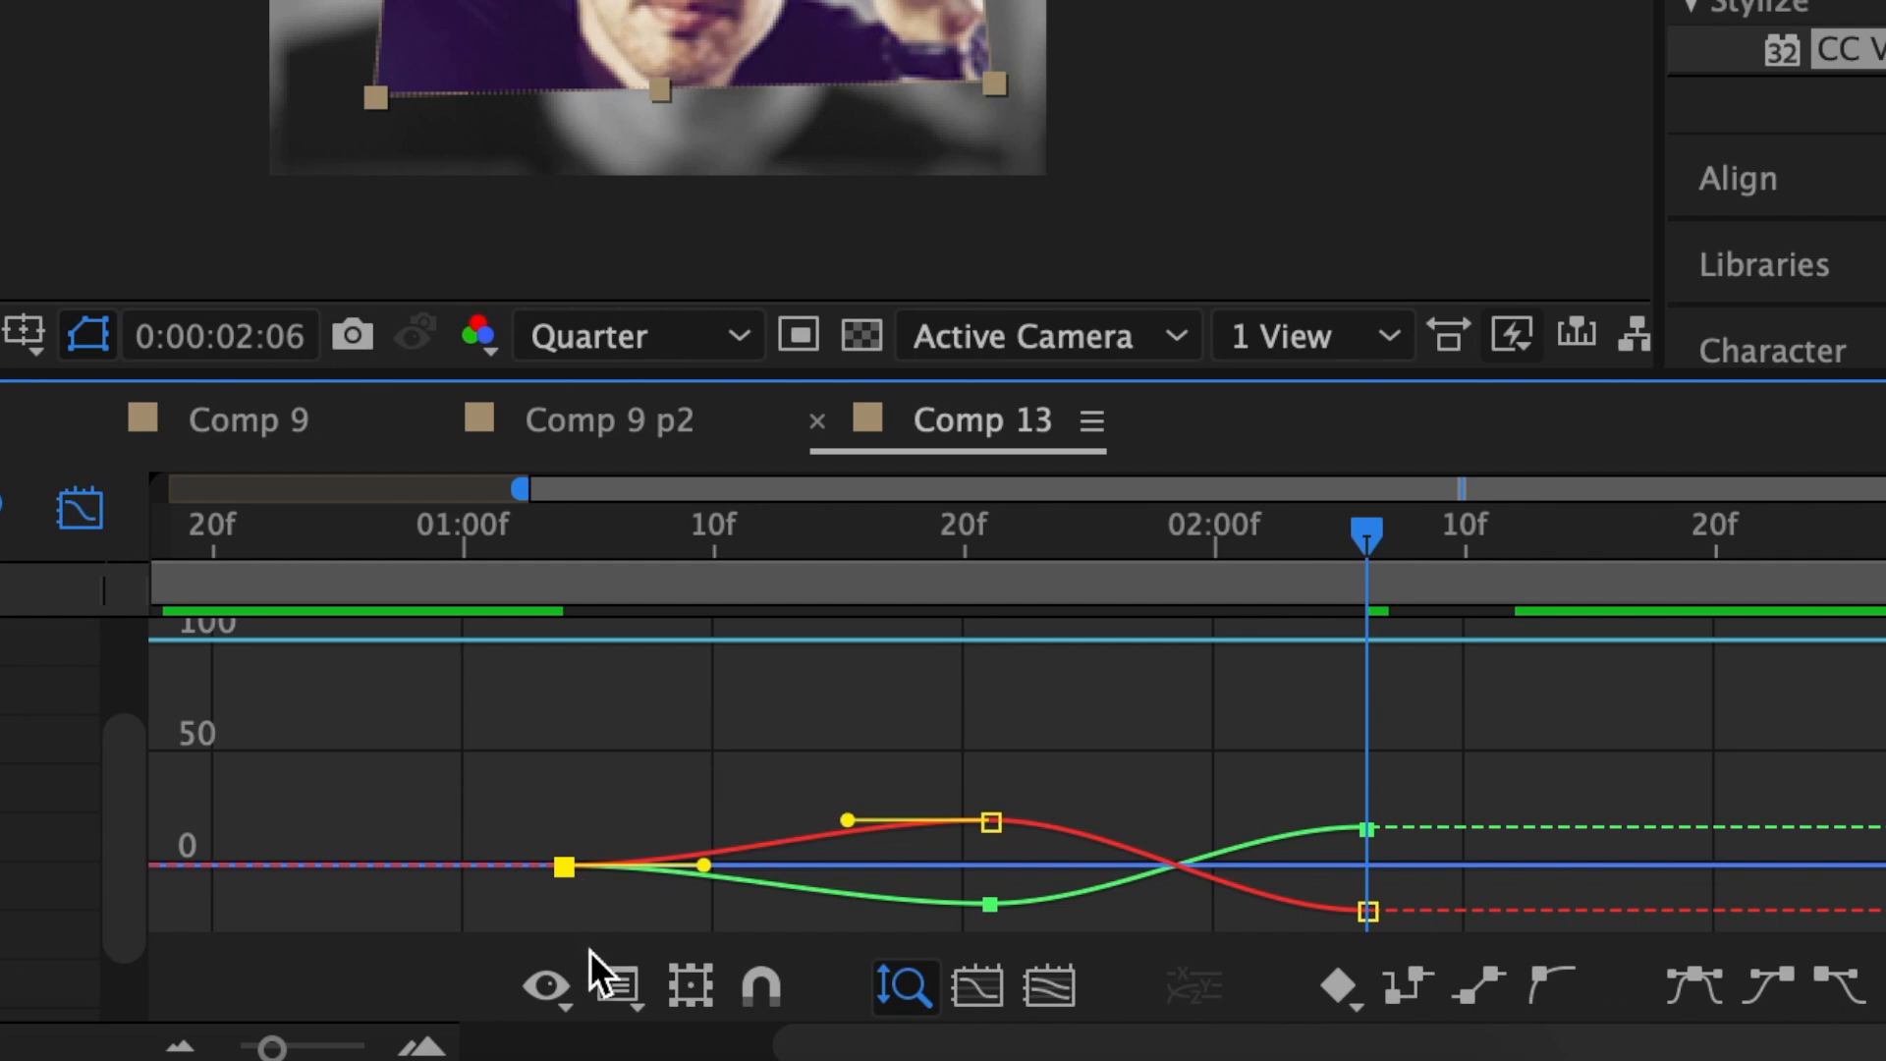
{"action": "left_click", "coordinate": [594, 962]}
{"action": "left_click", "coordinate": [769, 586]}
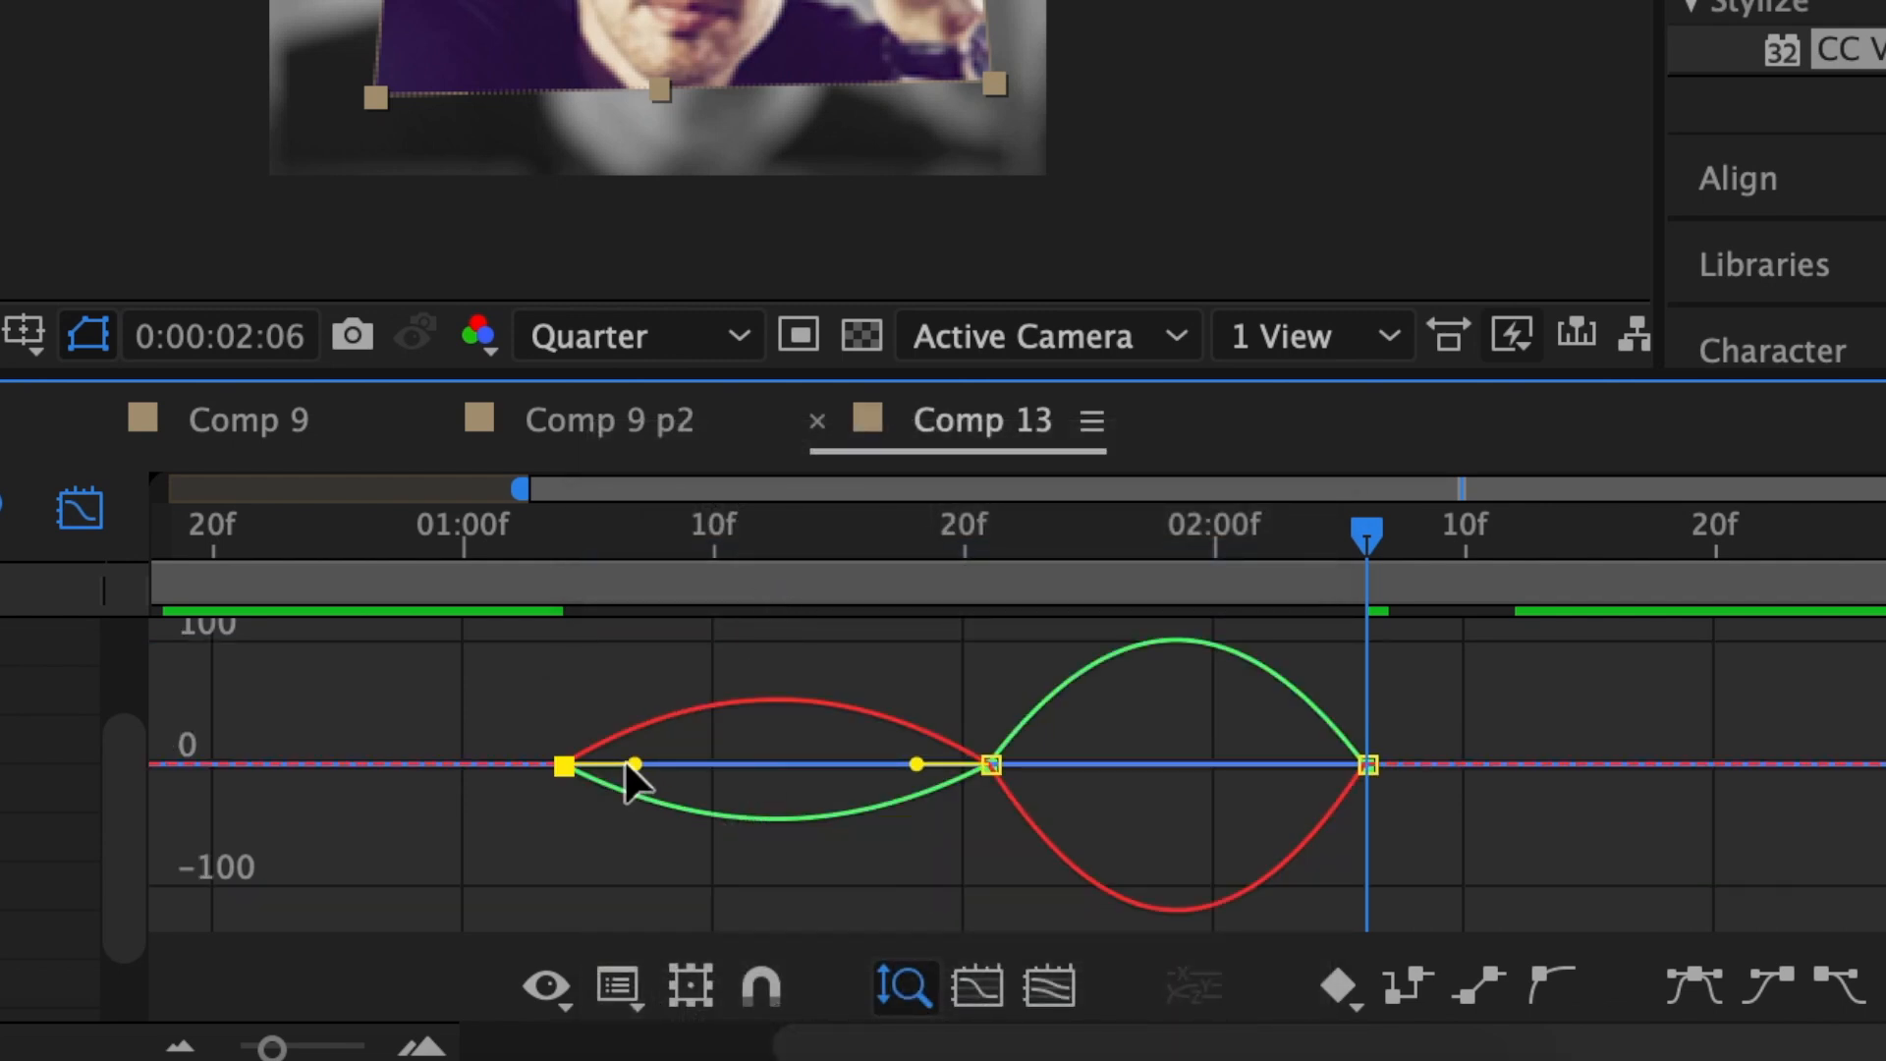
Step: Shape both rotation speed curves between 0:00:01:04 and 0:00:01:21 to spike at the start and ease out long
{"action": "left_click_drag", "start_coordinate": [629, 765], "coordinate": [558, 765]}
{"action": "left_click_drag", "start_coordinate": [917, 765], "coordinate": [702, 771]}
{"action": "left_click", "coordinate": [695, 857]}
{"action": "left_click_drag", "start_coordinate": [633, 832], "coordinate": [559, 832]}
{"action": "left_click_drag", "start_coordinate": [916, 833], "coordinate": [656, 827]}
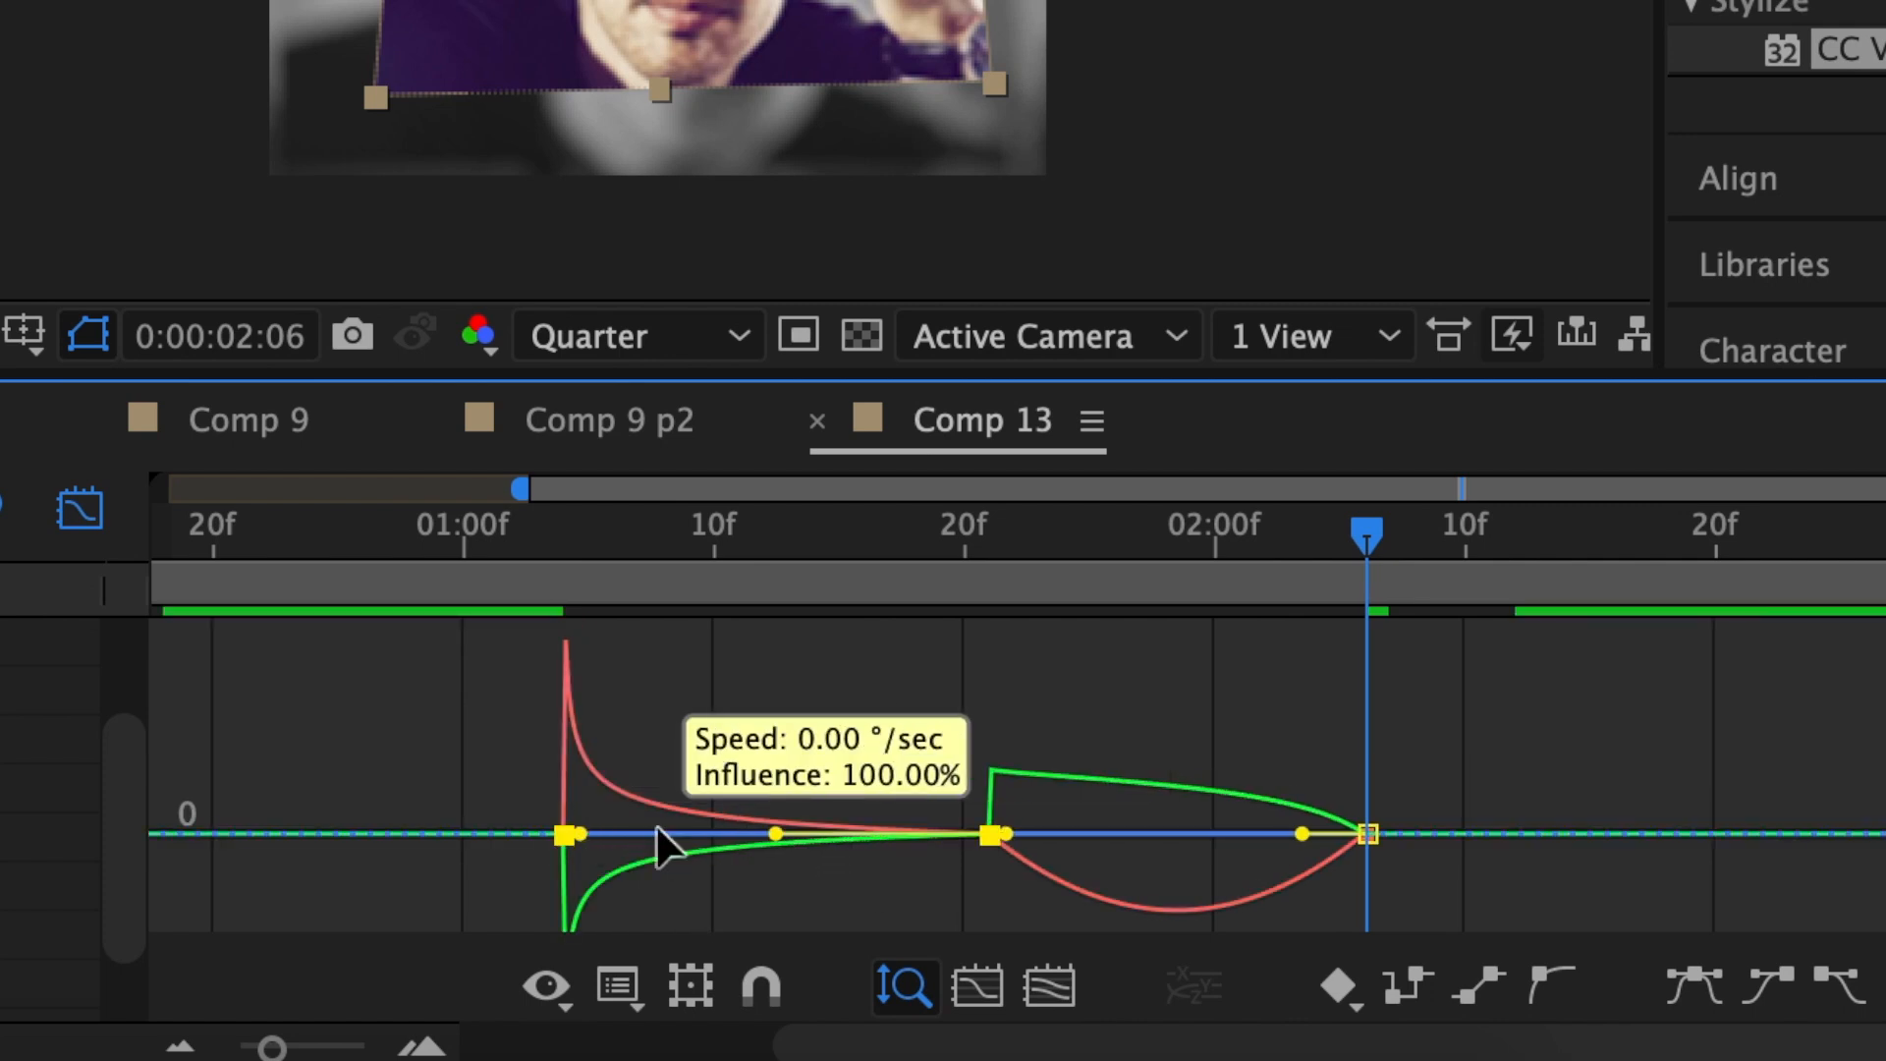
Step: Shape both rotation speed curves between 0:00:01:21 and 0:00:02:06 with the same sharp start and long ease out
{"action": "left_click_drag", "start_coordinate": [1303, 786], "coordinate": [982, 824]}
{"action": "left_click", "coordinate": [1081, 850]}
{"action": "left_click_drag", "start_coordinate": [1301, 825], "coordinate": [1051, 823]}
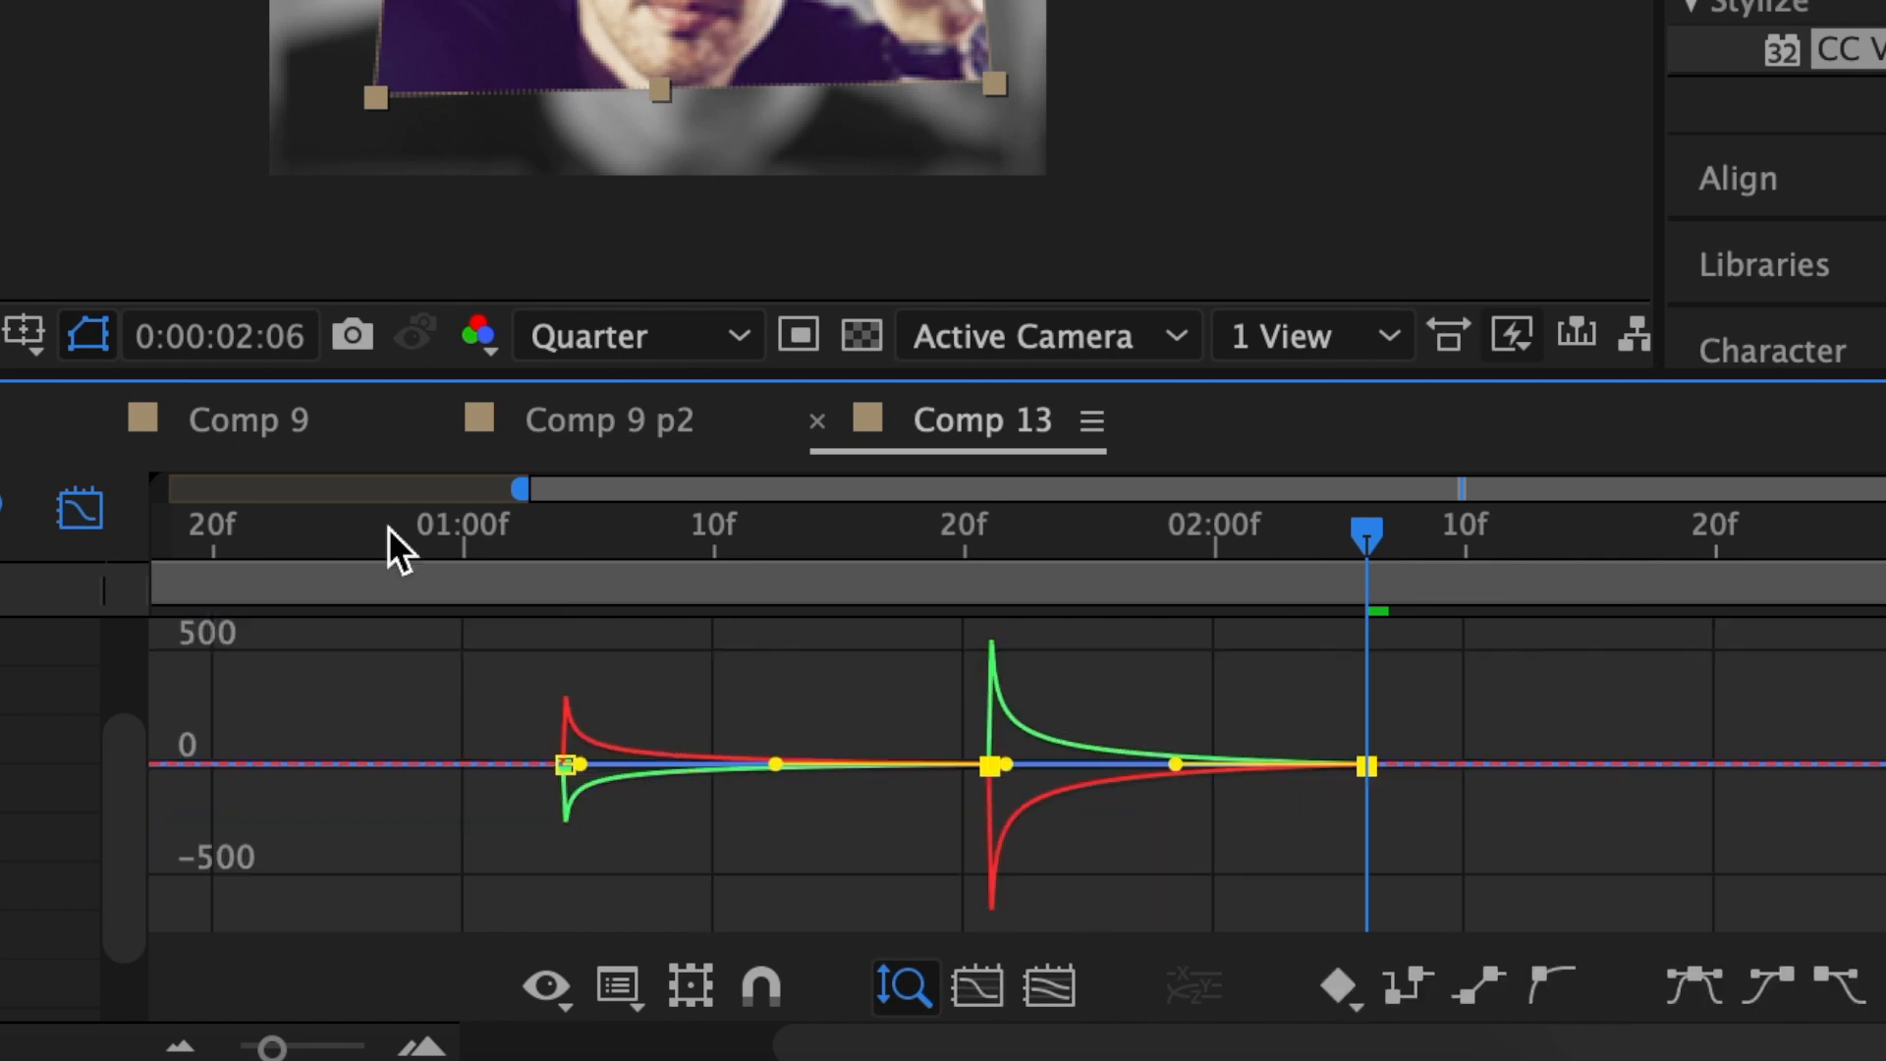